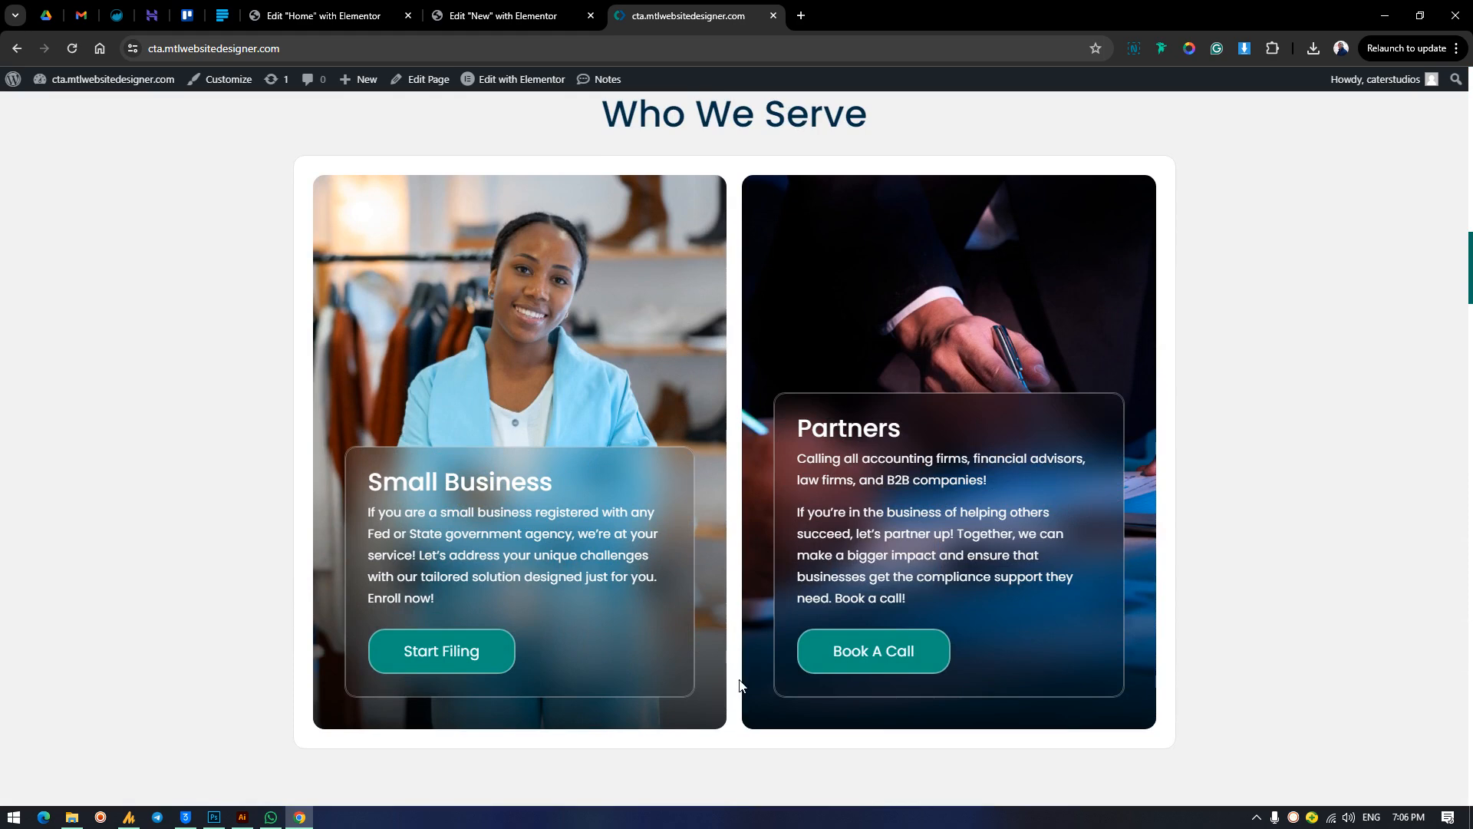
# Examine the finished homepage's hero section, including its heading, buttons, background photo and overlay card.
pyautogui.scroll(2, 735, 675)
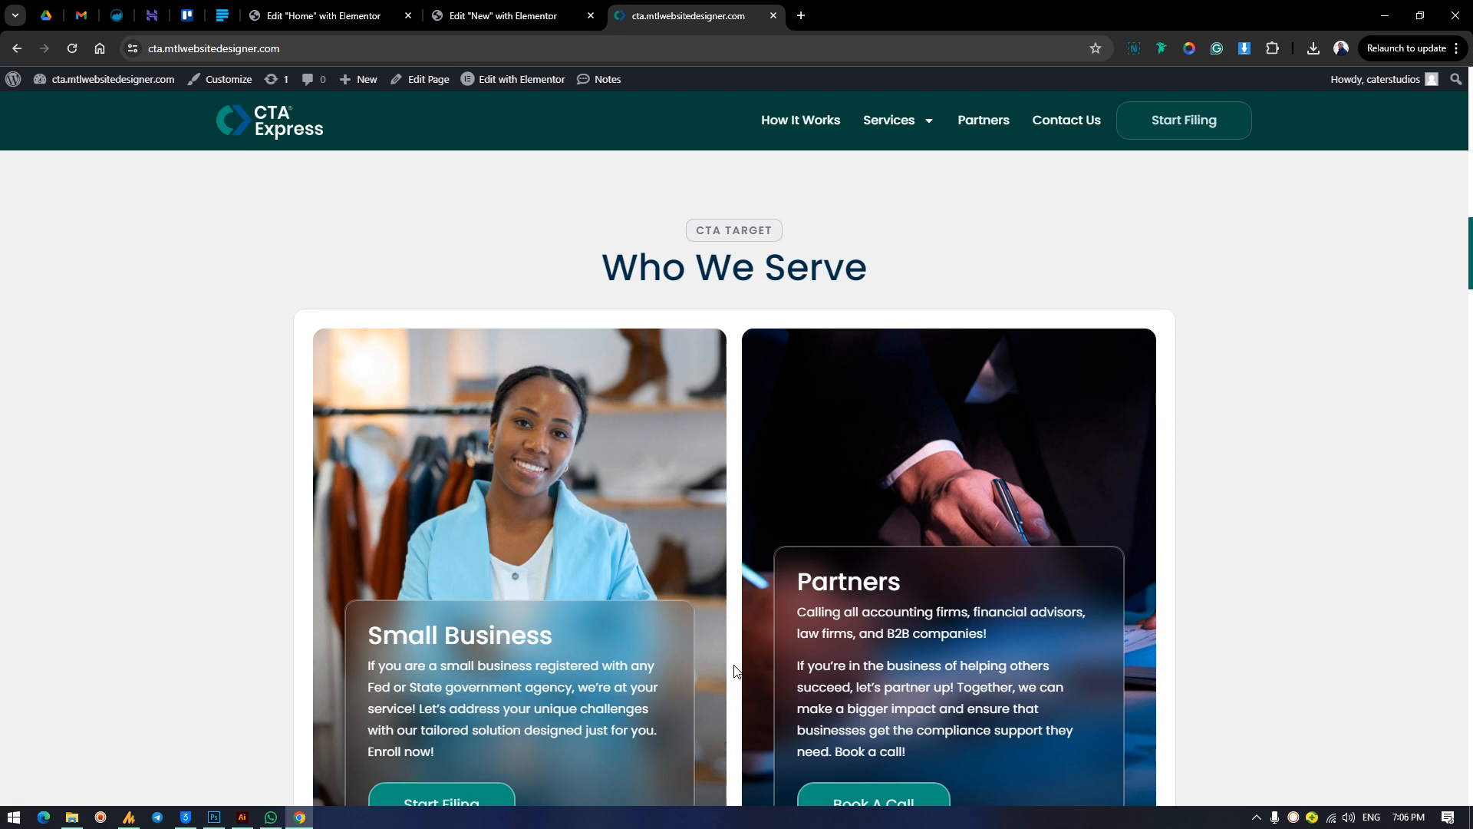
pyautogui.scroll(18, 735, 671)
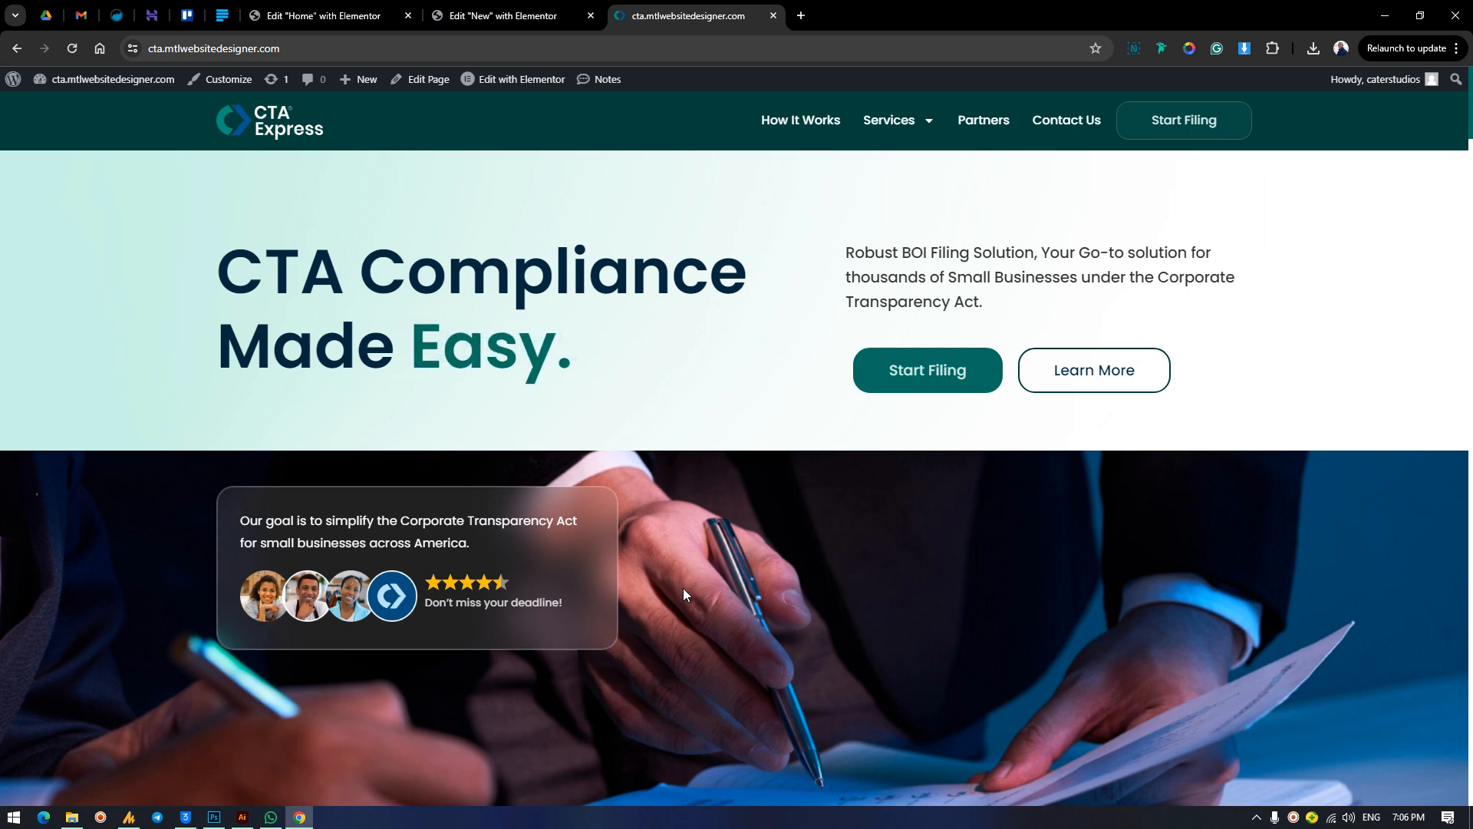
pyautogui.scroll(-3, 671, 572)
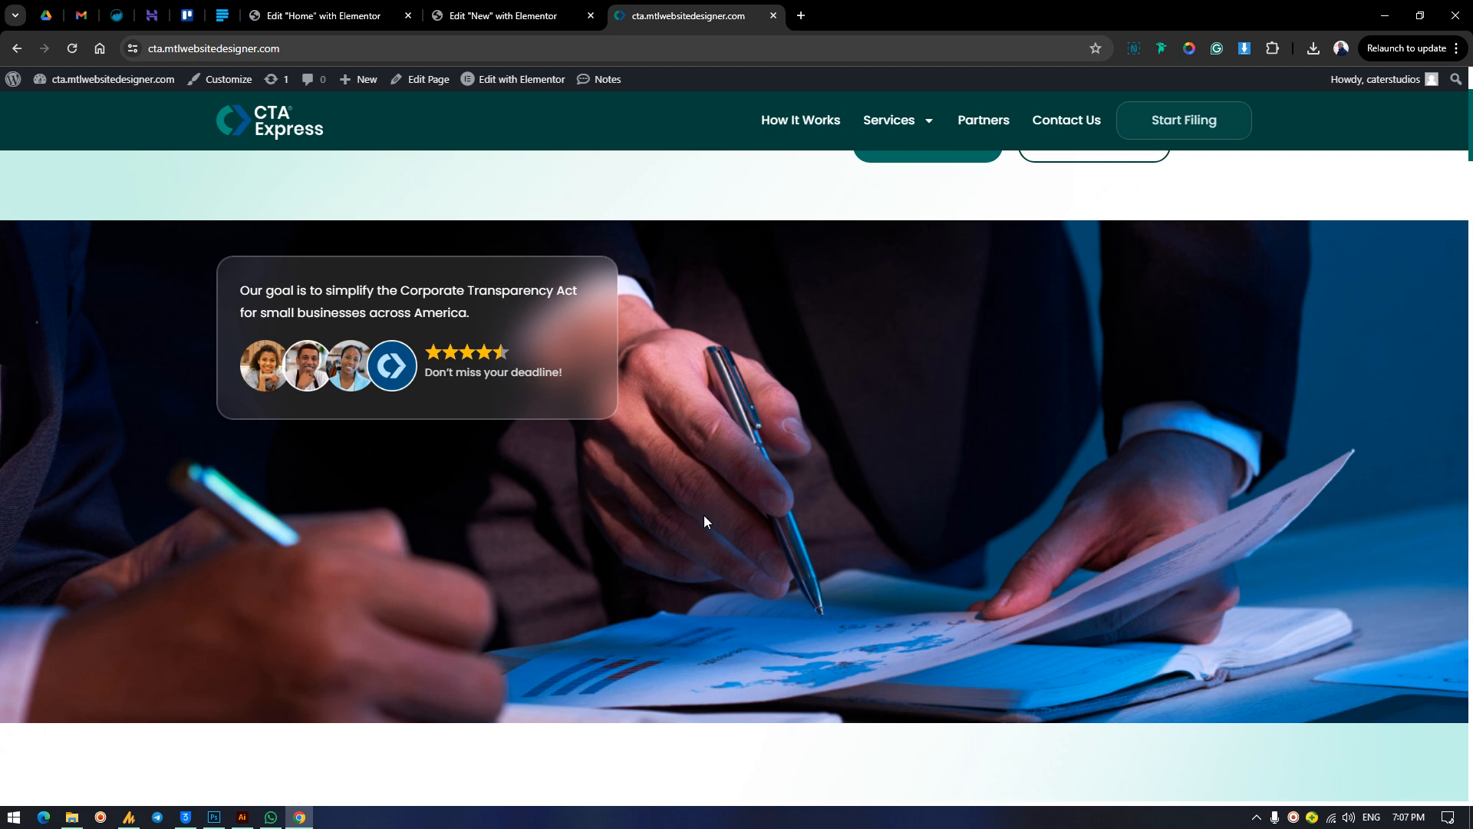
pyautogui.scroll(-2, 704, 514)
pyautogui.scroll(5, 704, 511)
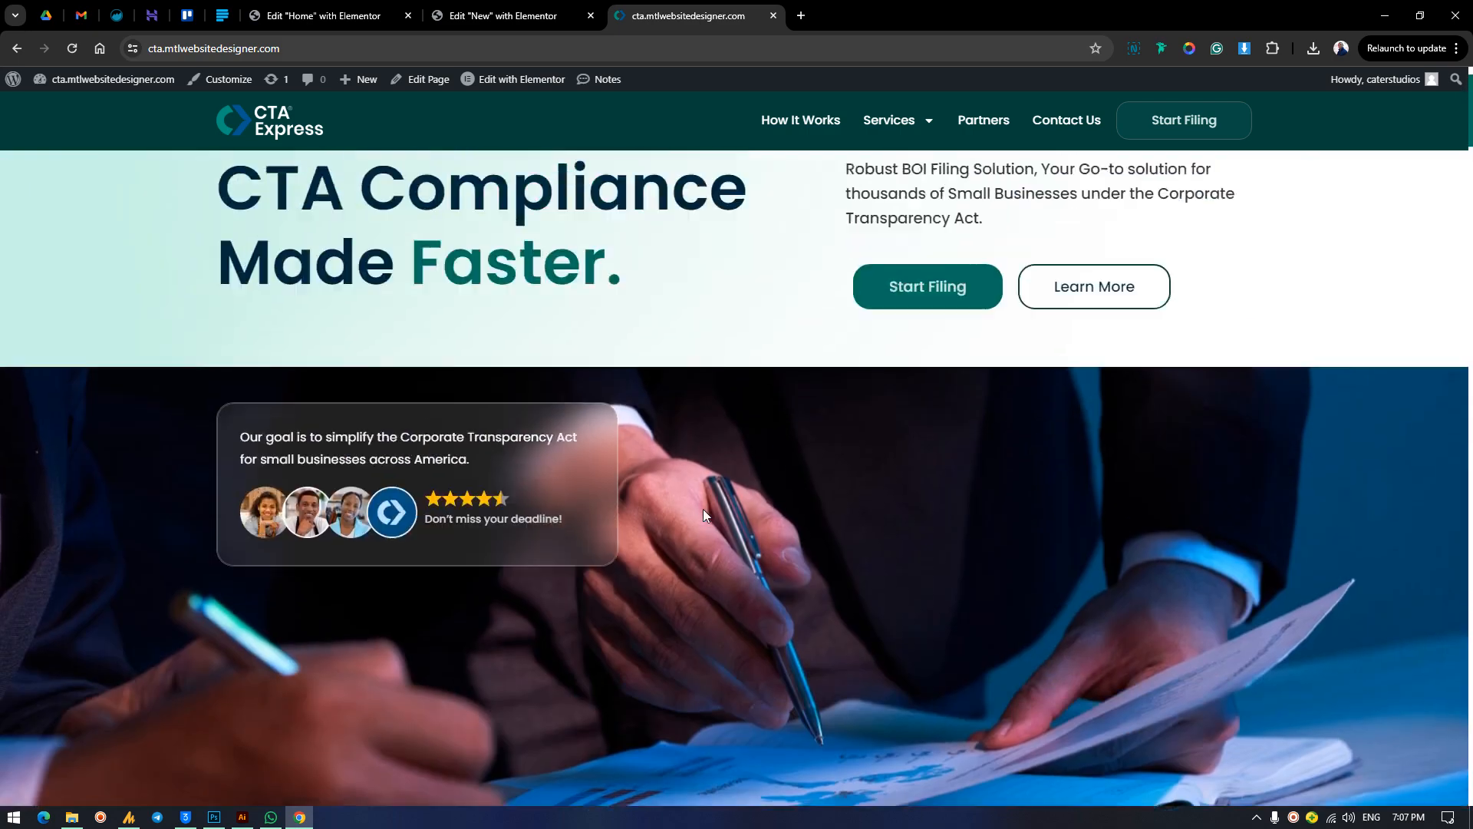
pyautogui.scroll(-3, 703, 507)
pyautogui.scroll(3, 703, 505)
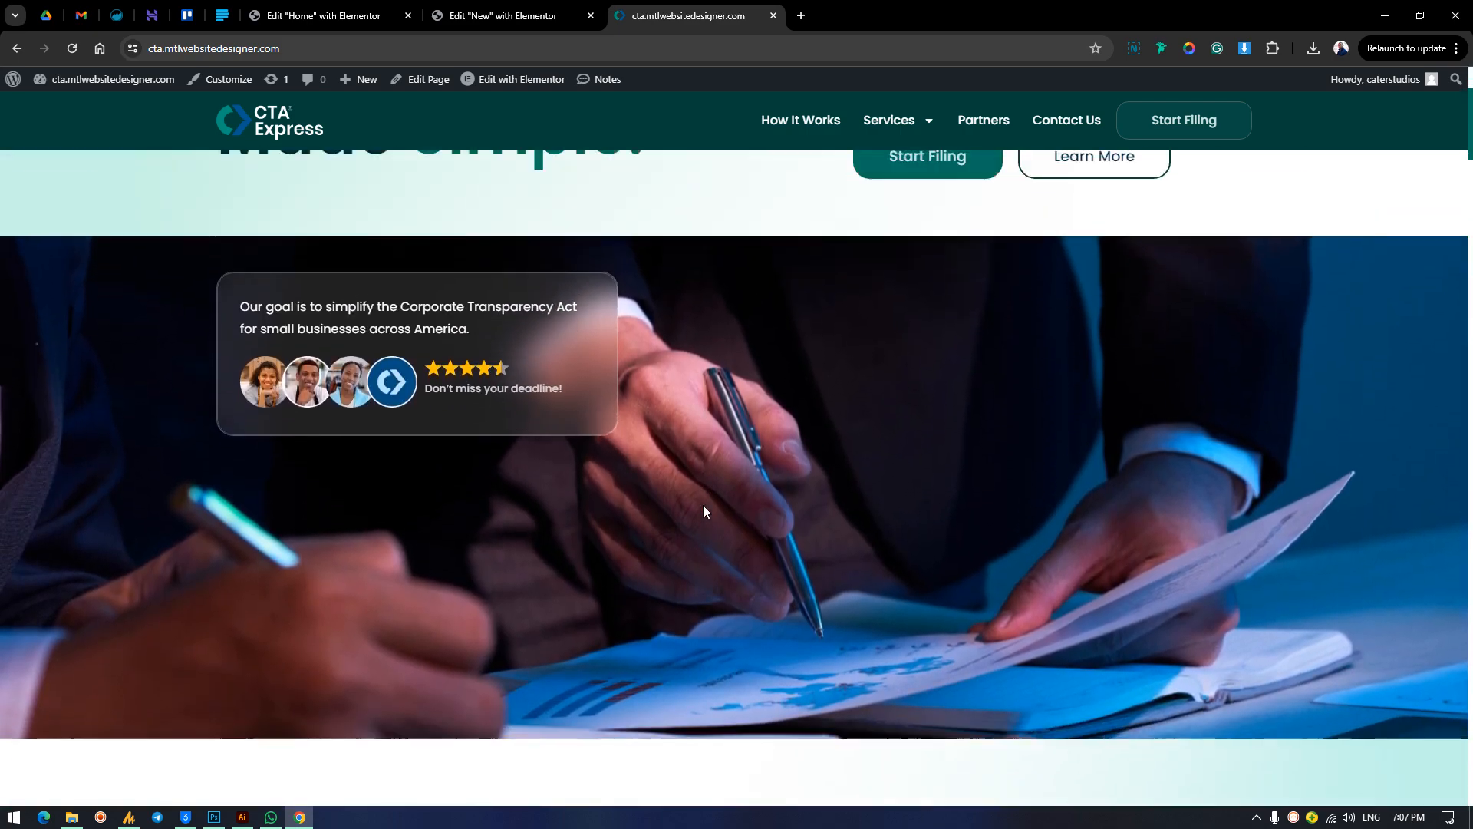
pyautogui.scroll(-3, 705, 508)
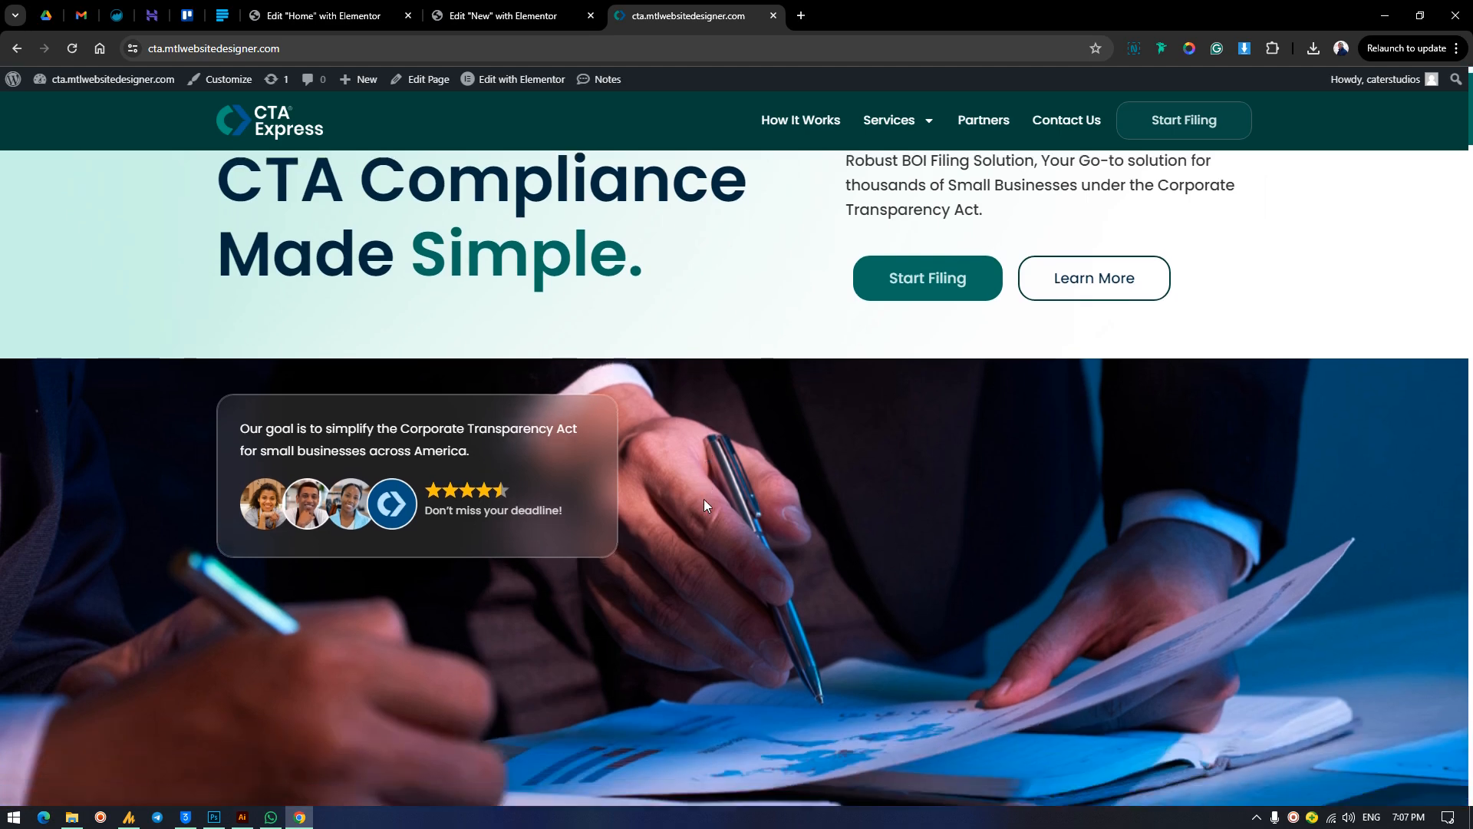
pyautogui.scroll(2, 705, 505)
pyautogui.scroll(-1, 704, 505)
pyautogui.scroll(2, 704, 505)
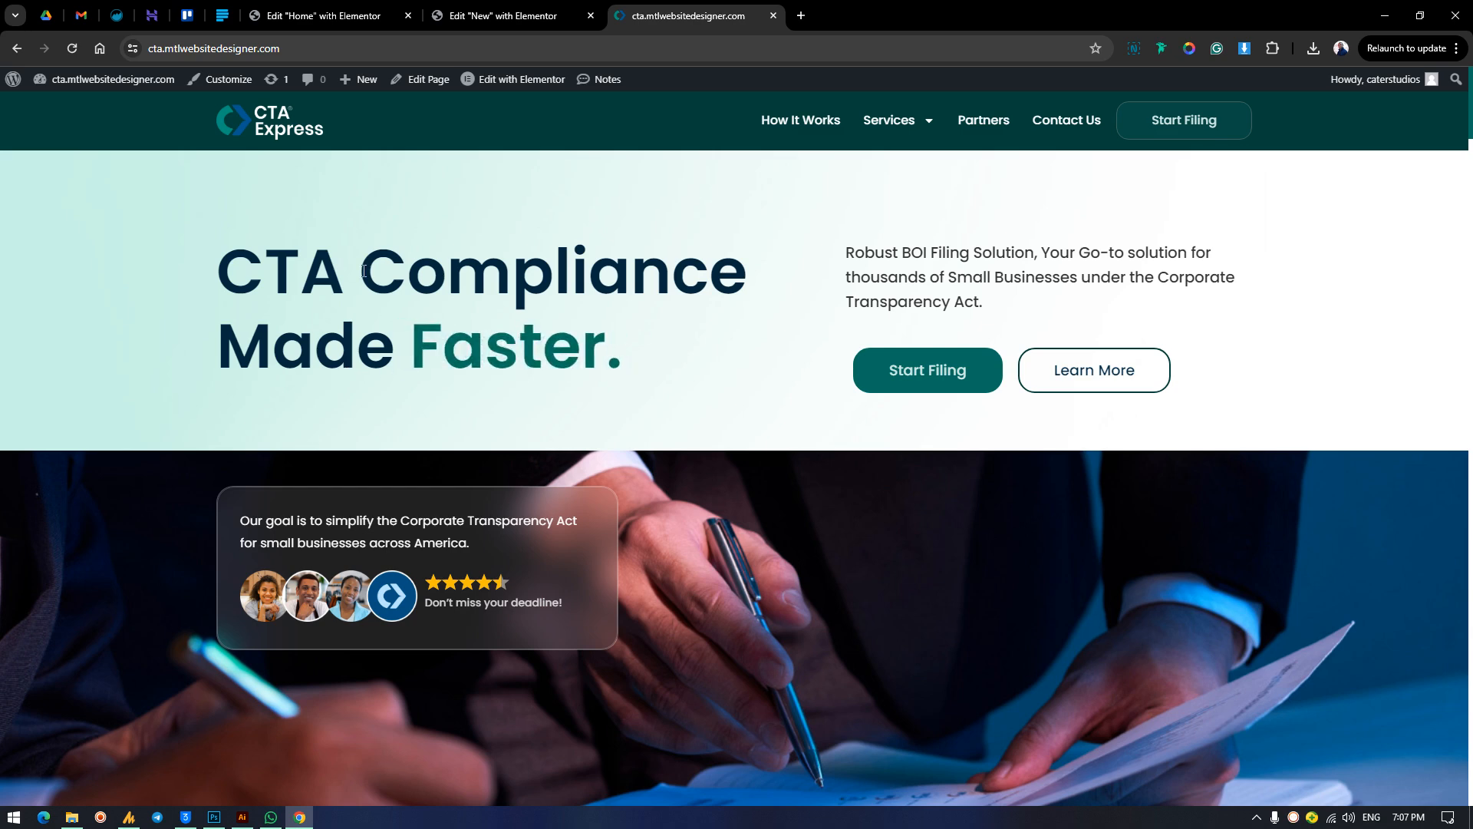
# Switch to the New page draft, add a single vertical flexbox container and set its content width to Full Width.
pyautogui.click(491, 10)
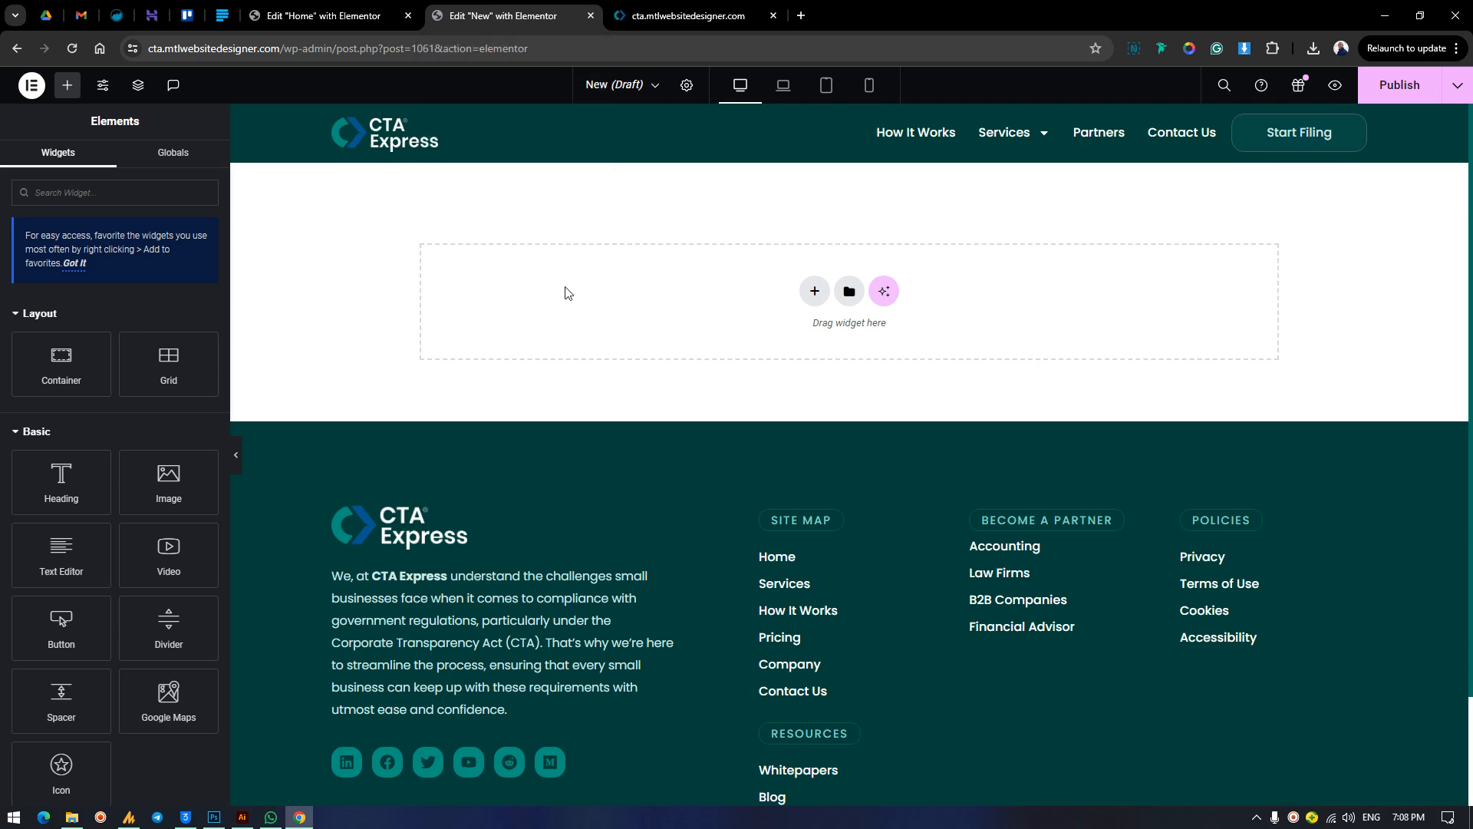
pyautogui.rightClick(574, 213)
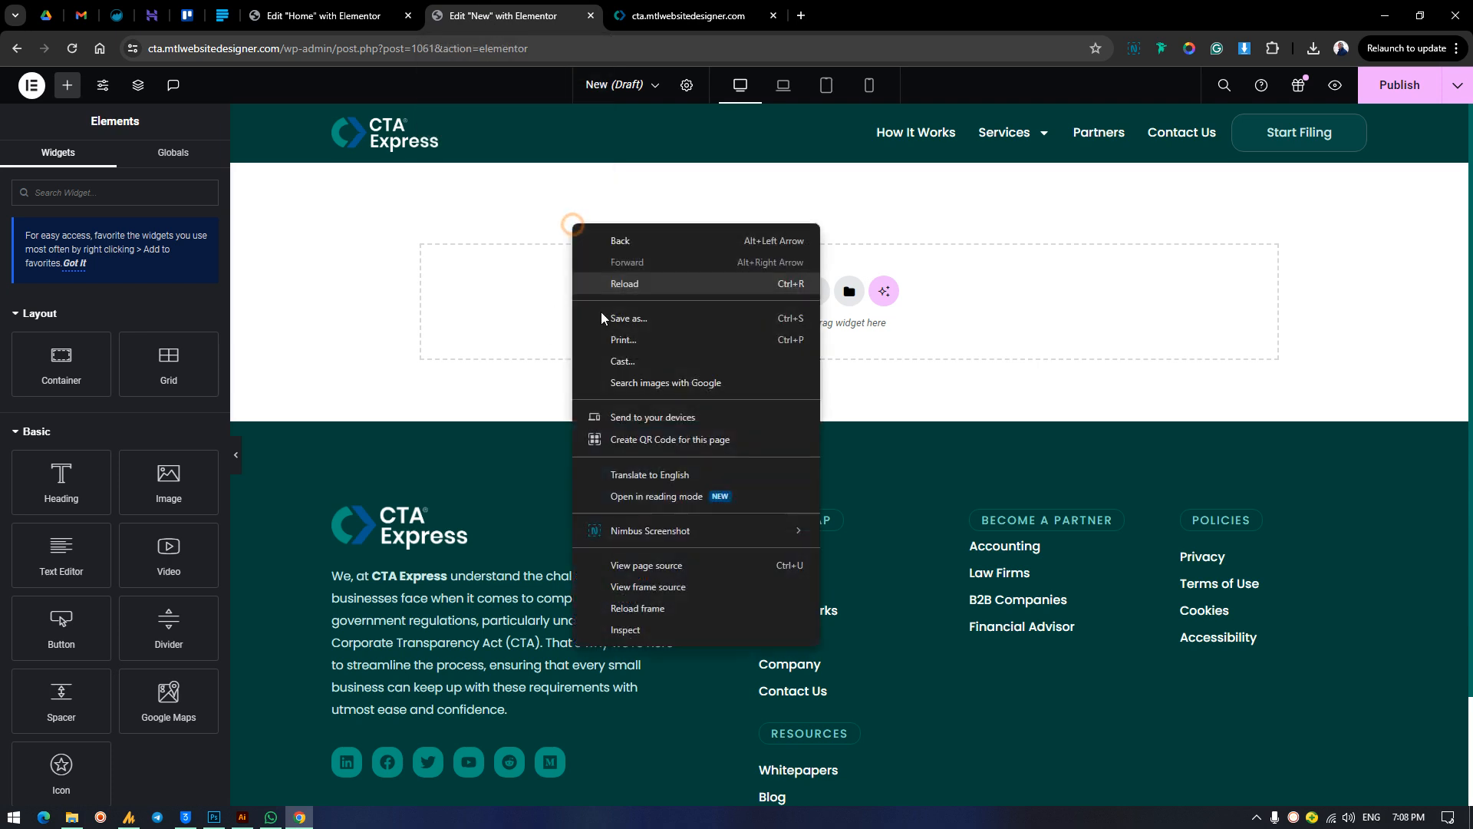
pyautogui.click(536, 303)
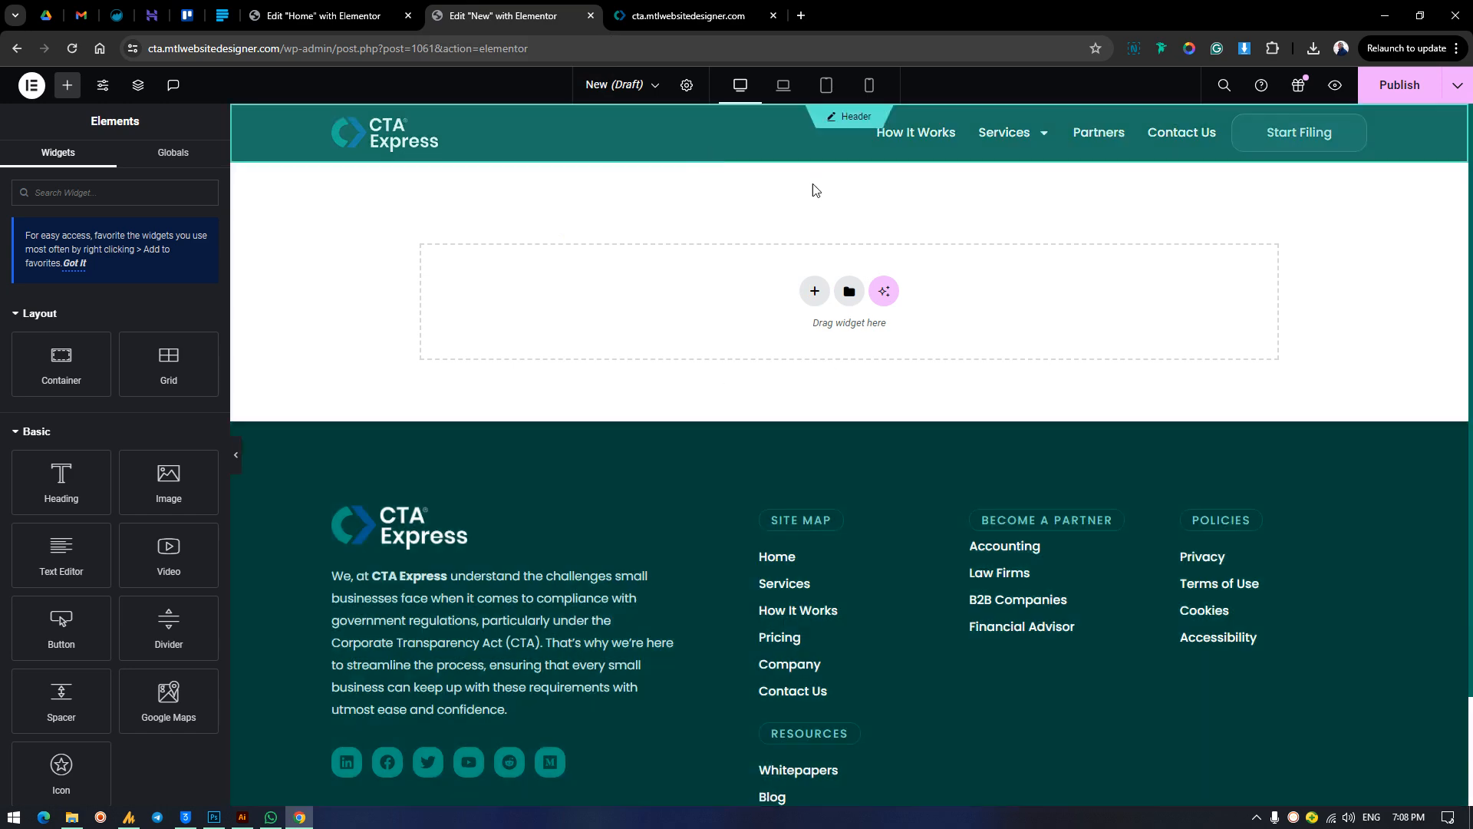
pyautogui.click(815, 291)
pyautogui.click(809, 347)
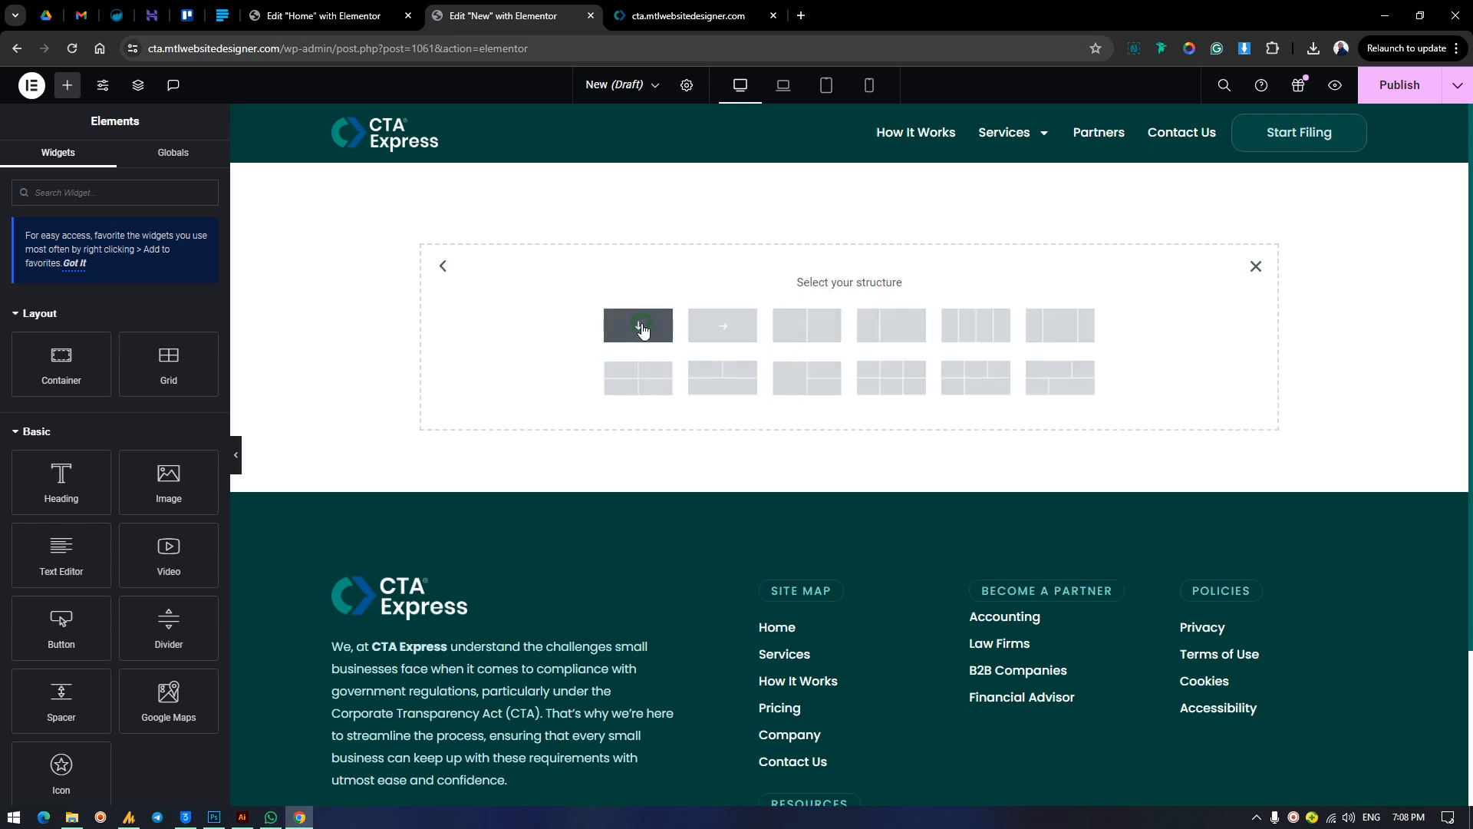
pyautogui.click(647, 336)
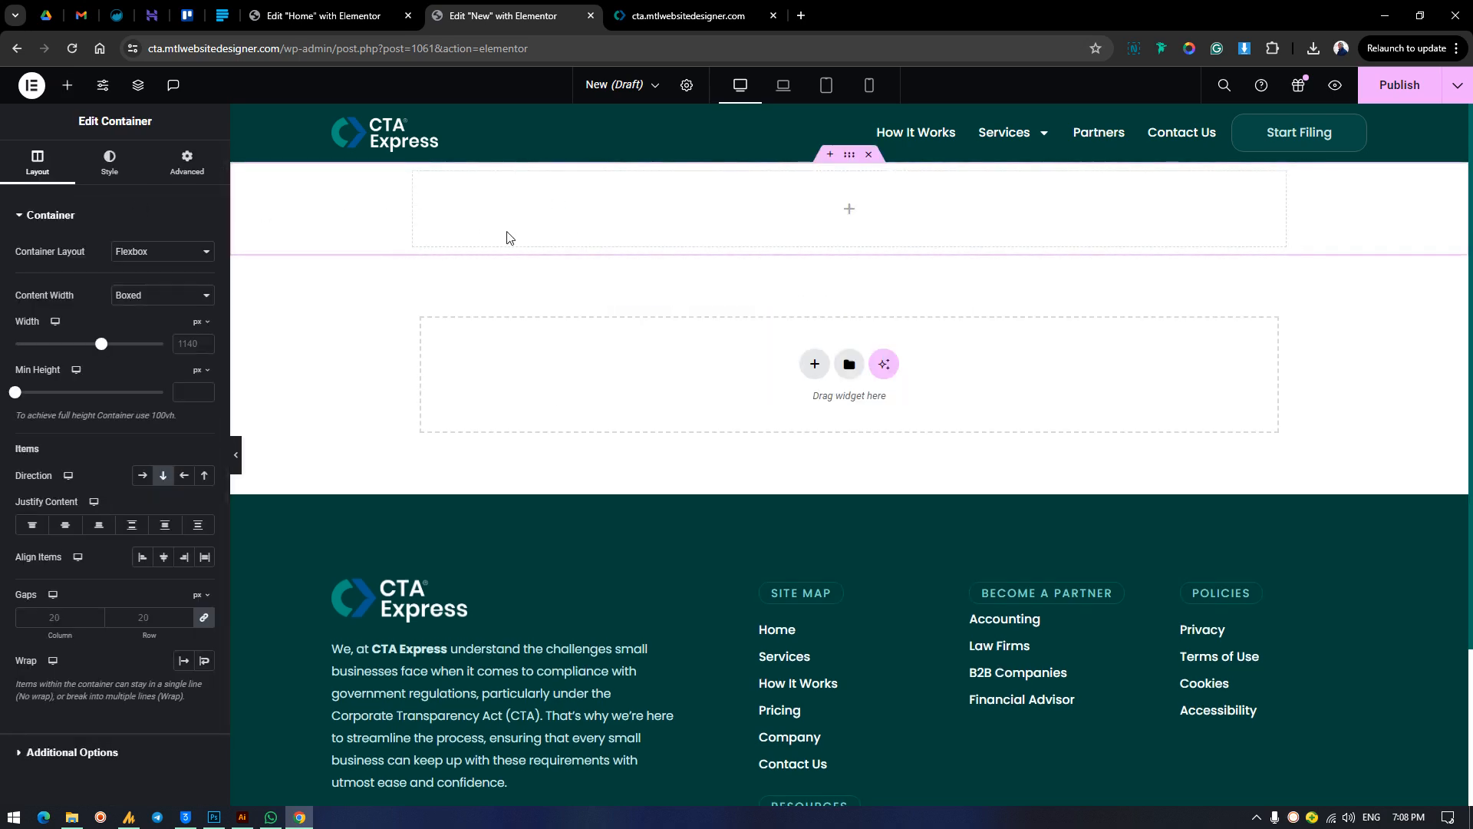
pyautogui.click(117, 294)
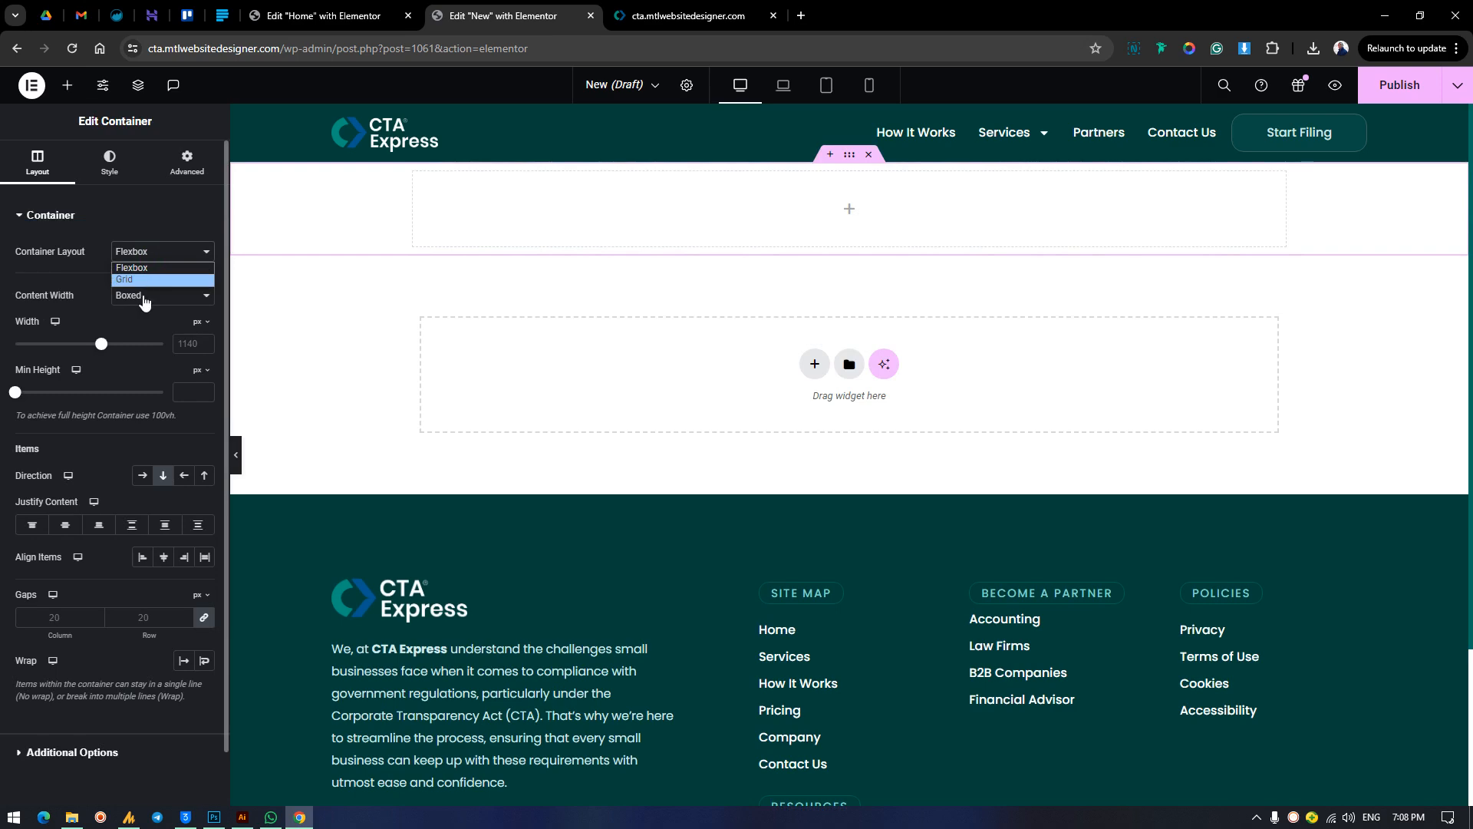
pyautogui.click(136, 322)
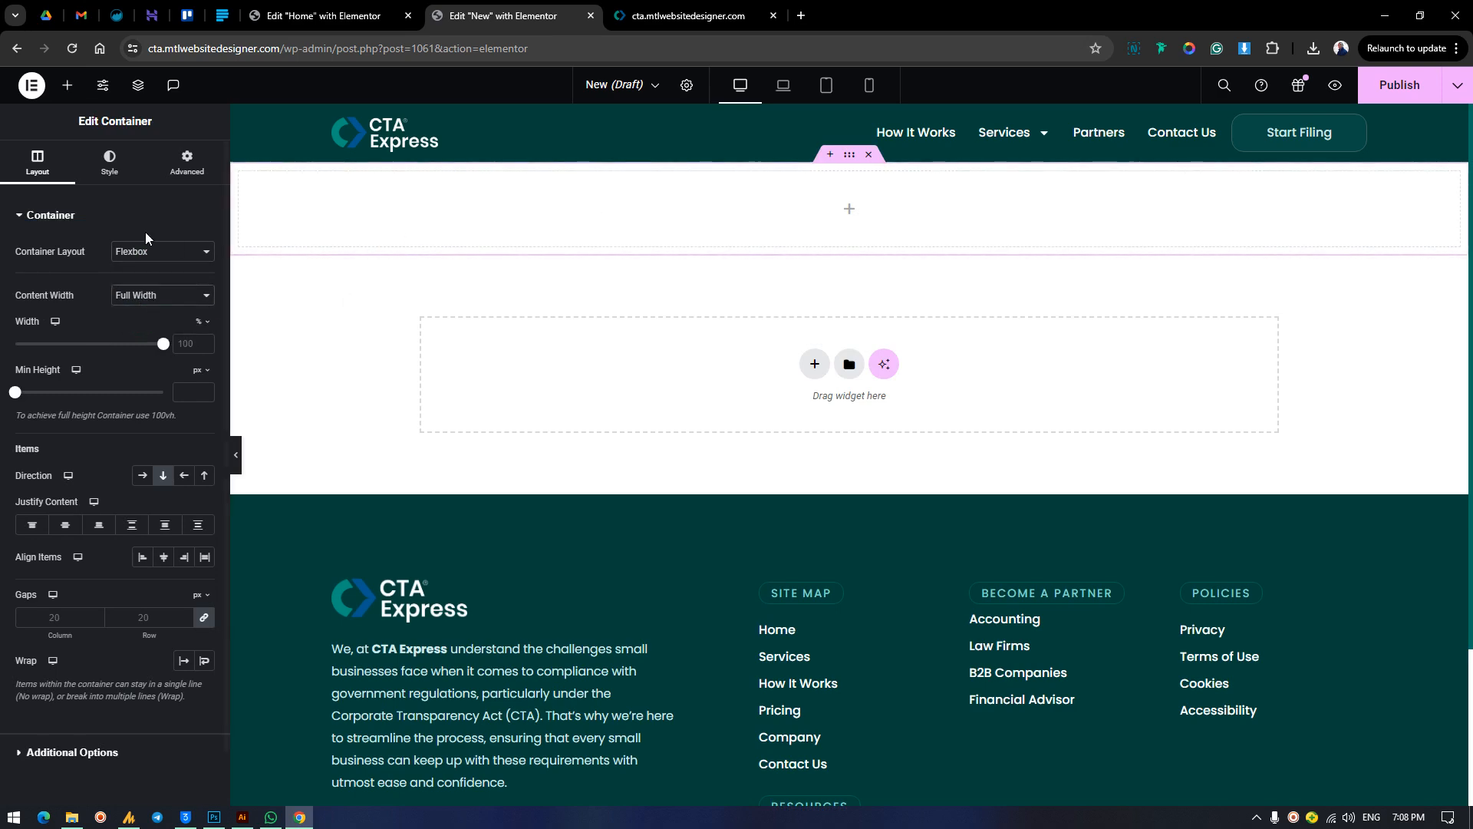
# Nest two boxed containers, one below the other, inside the full-width container, checking the finished homepage's layout for reference.
pyautogui.click(67, 85)
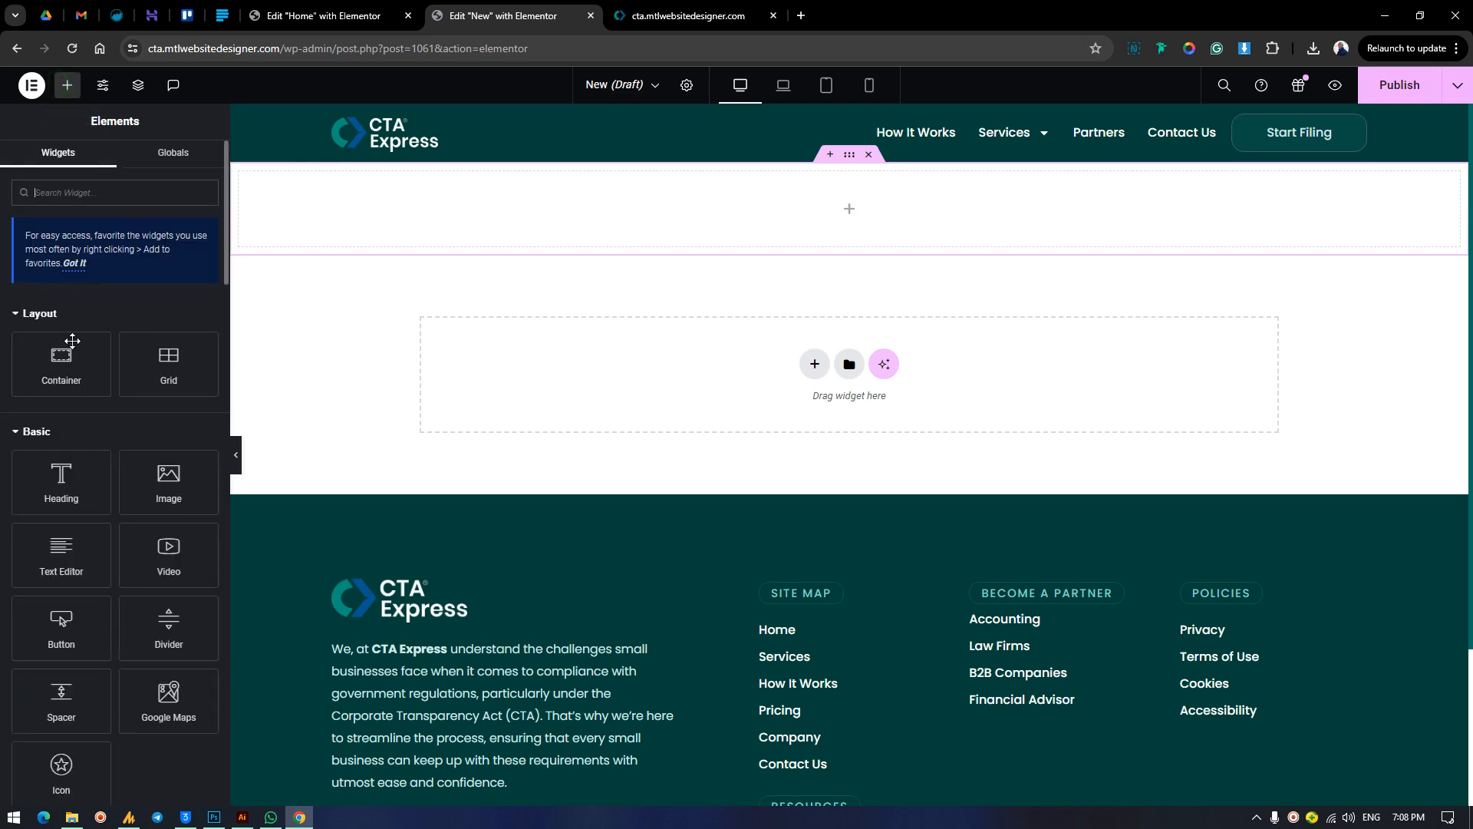
pyautogui.moveTo(61, 360); pyautogui.dragTo(686, 198)
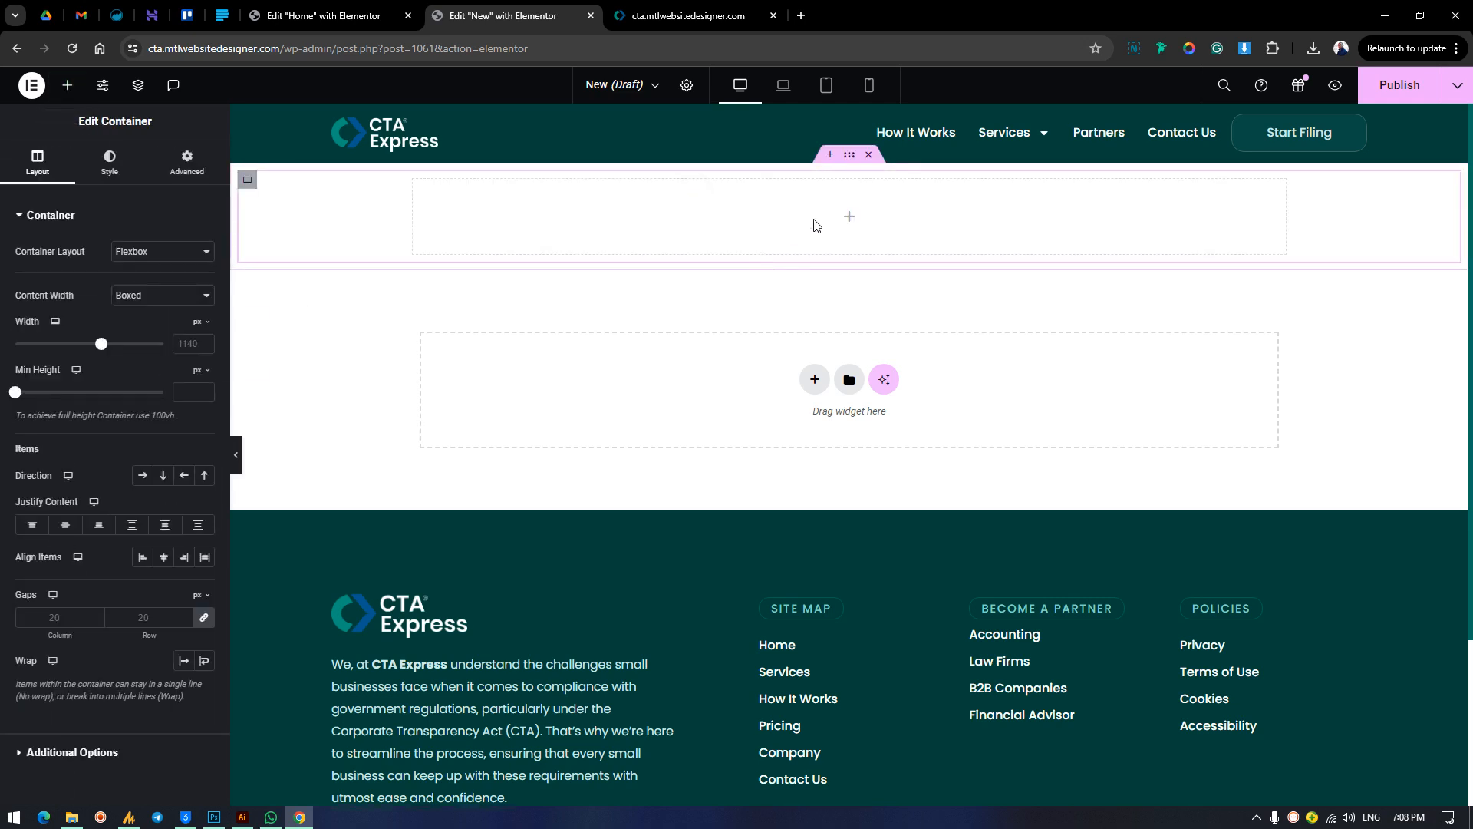
pyautogui.click(688, 15)
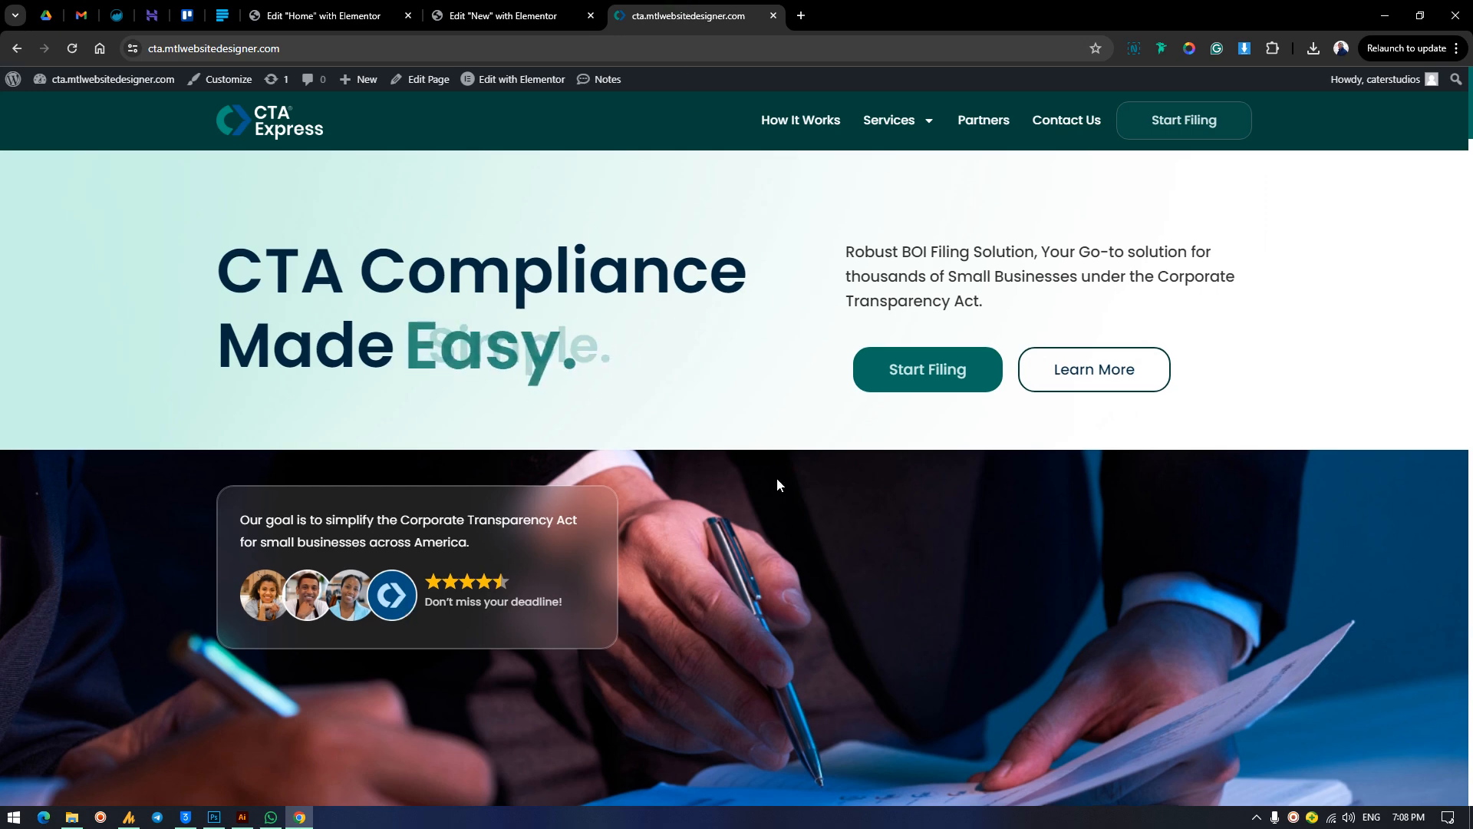
pyautogui.scroll(-3, 777, 477)
pyautogui.scroll(3, 777, 474)
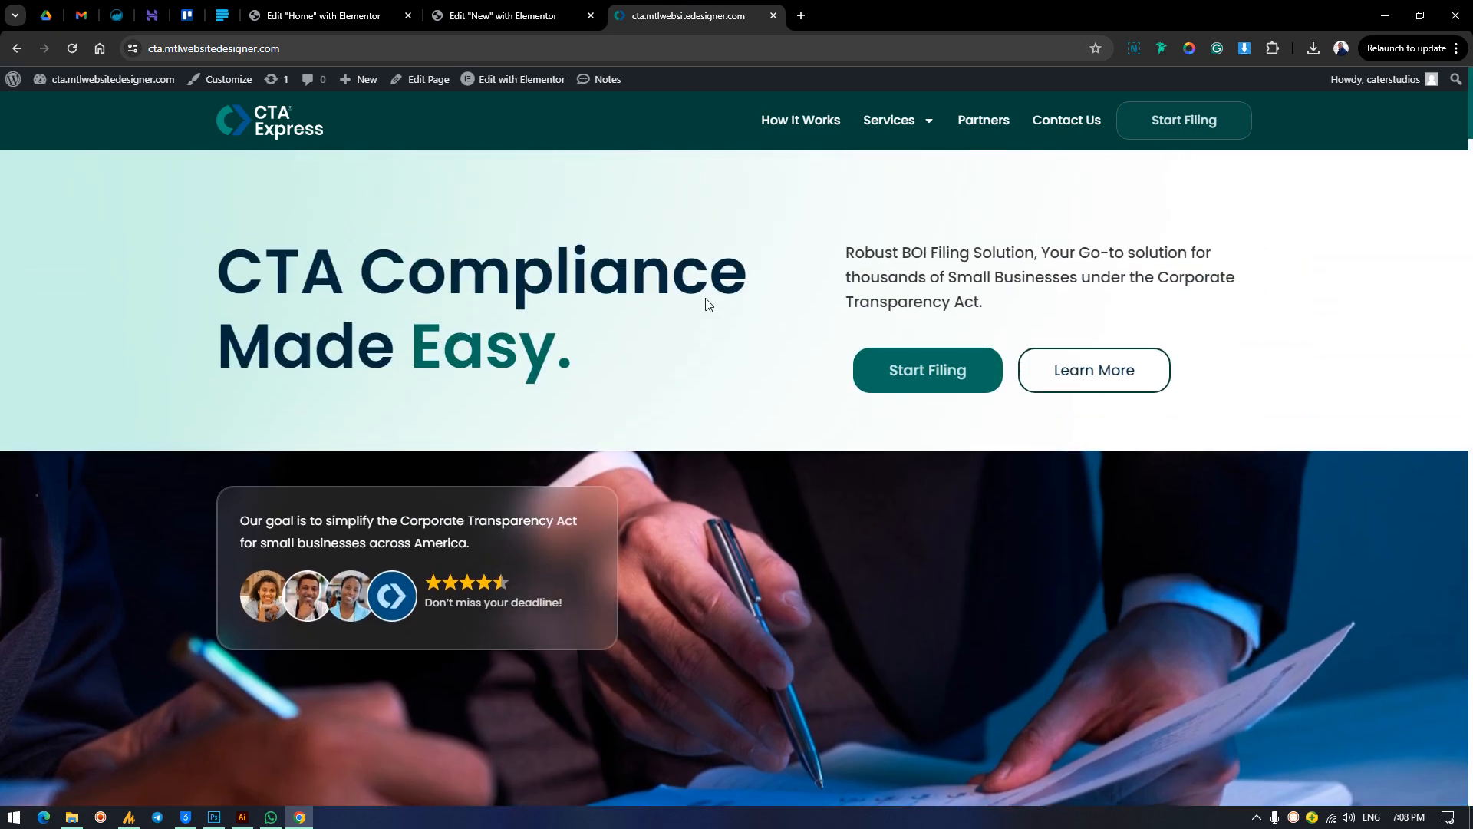
pyautogui.click(503, 16)
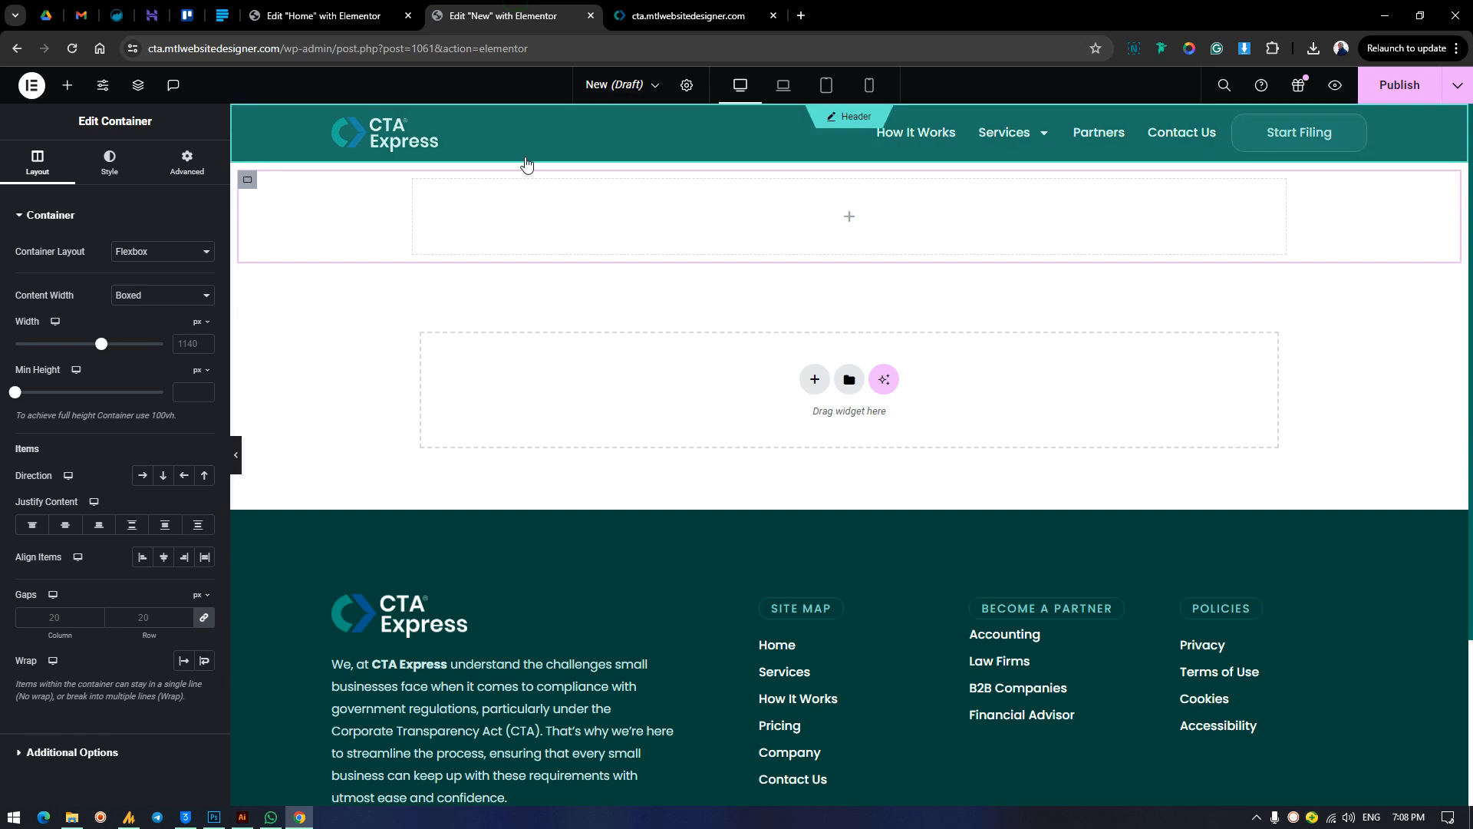
pyautogui.rightClick(254, 186)
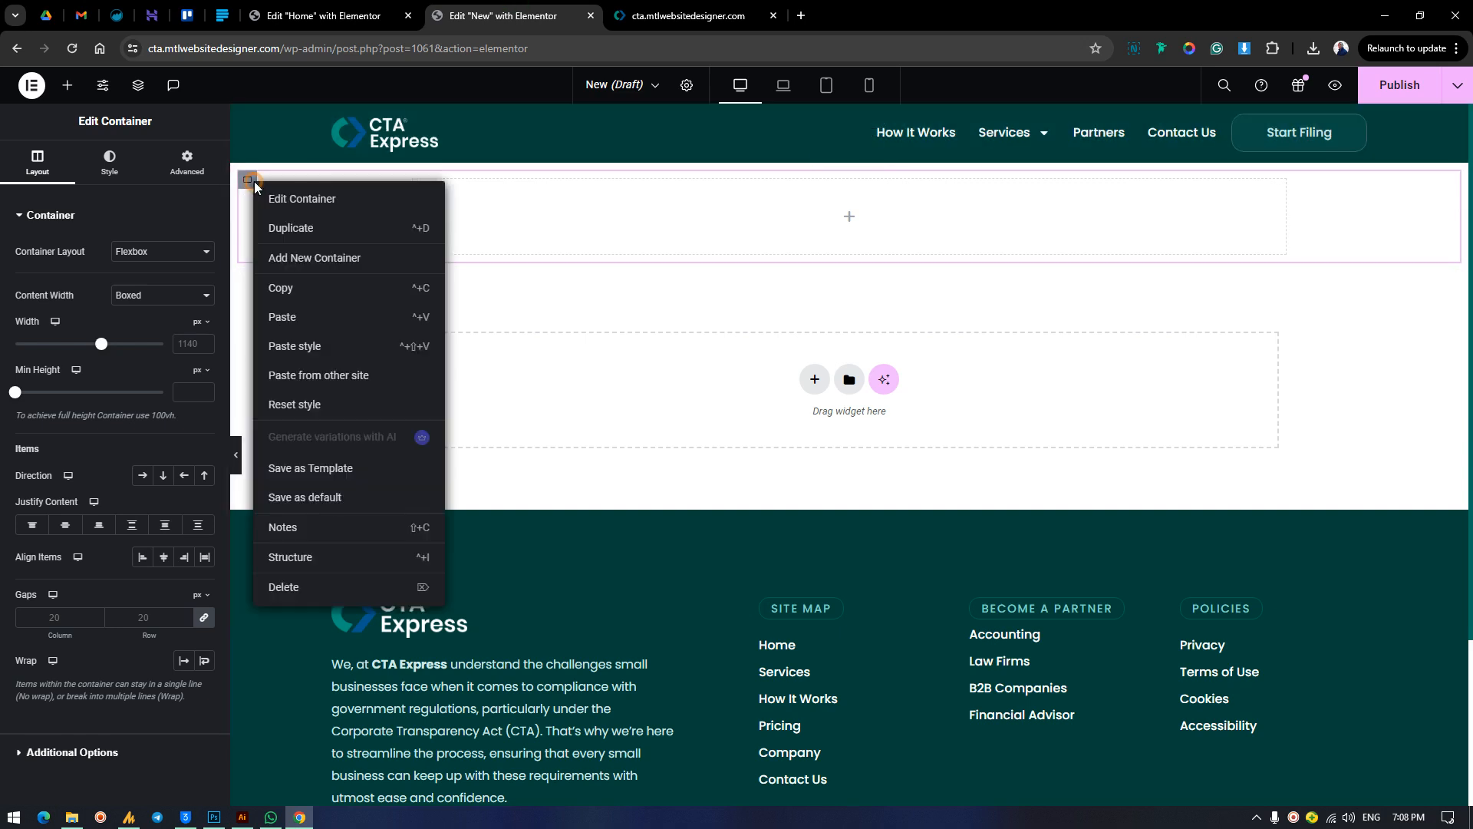
pyautogui.click(332, 263)
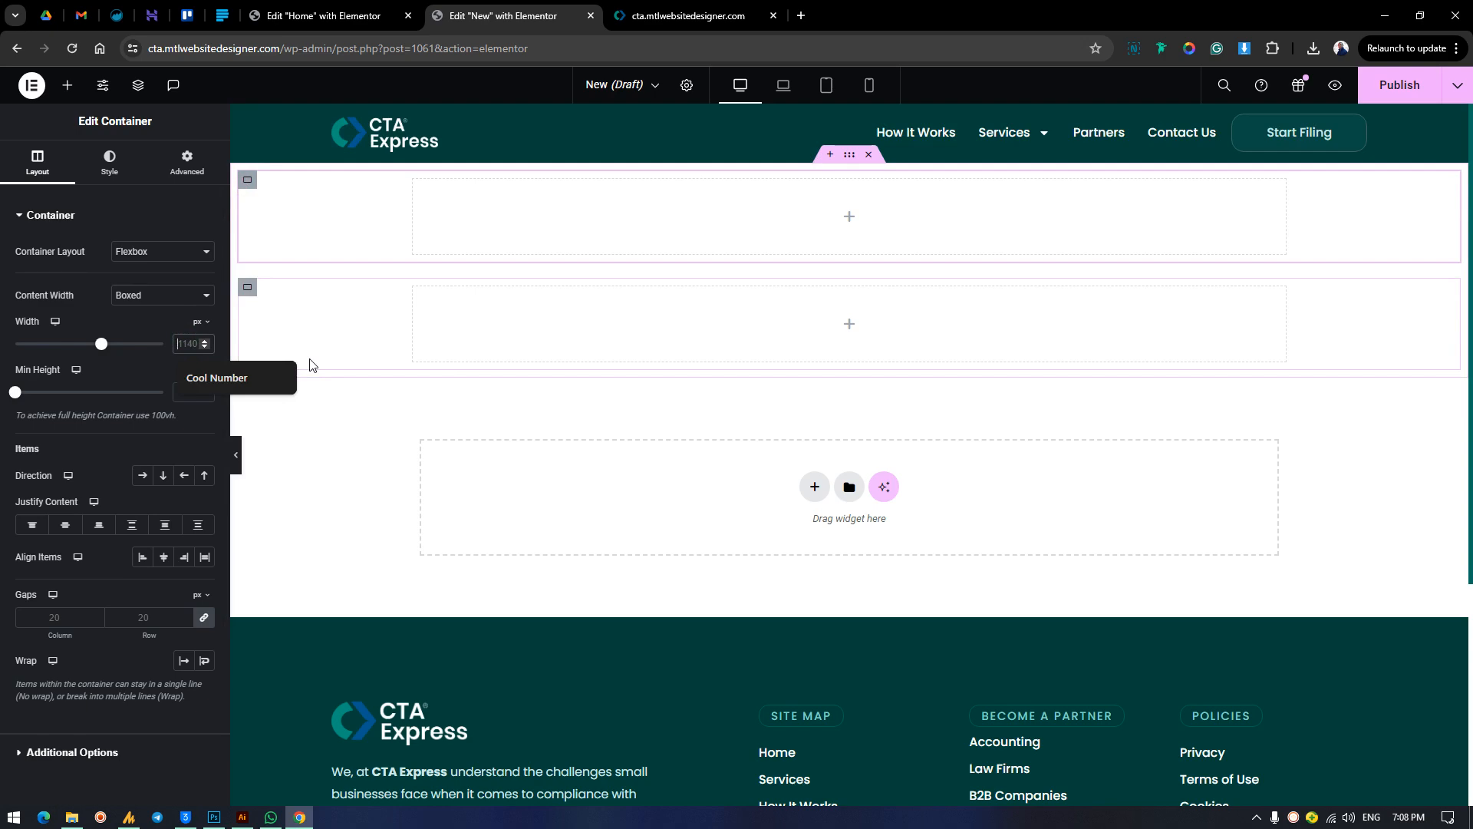
# Set the boxed width of the first inner container to 1350 px.
pyautogui.write('13')
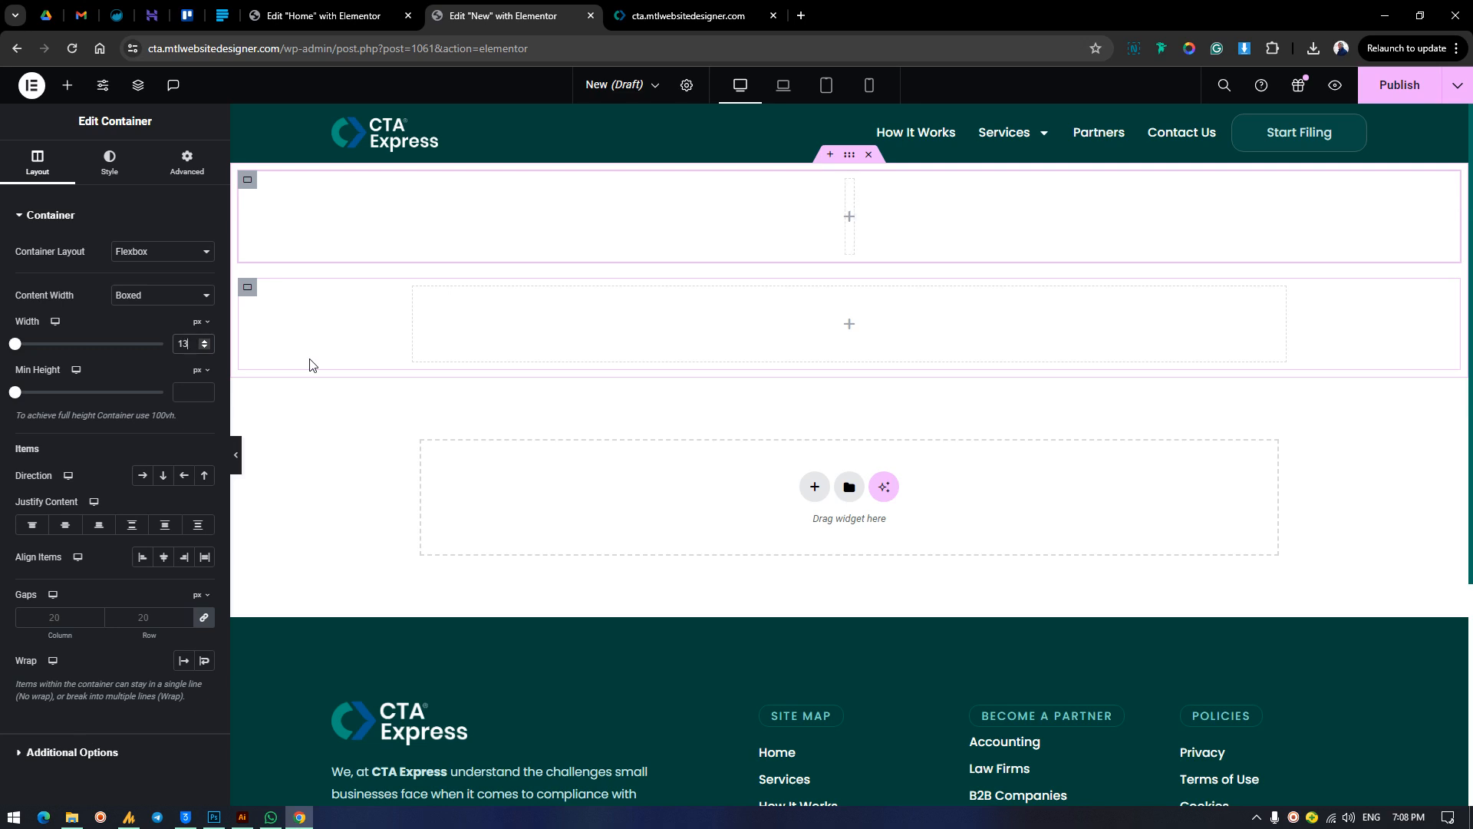
pyautogui.write('50')
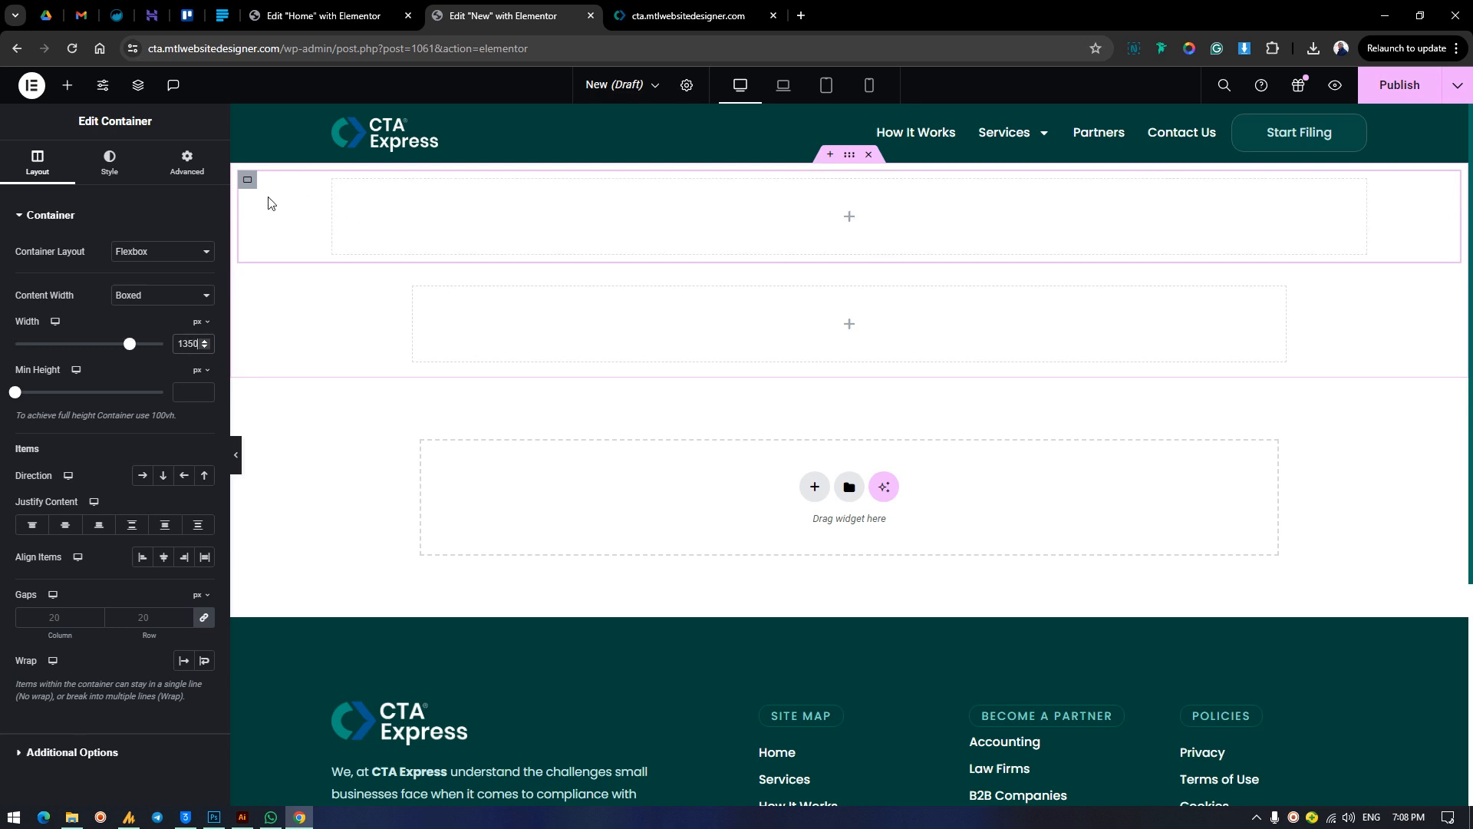
pyautogui.rightClick(248, 182)
pyautogui.click(289, 289)
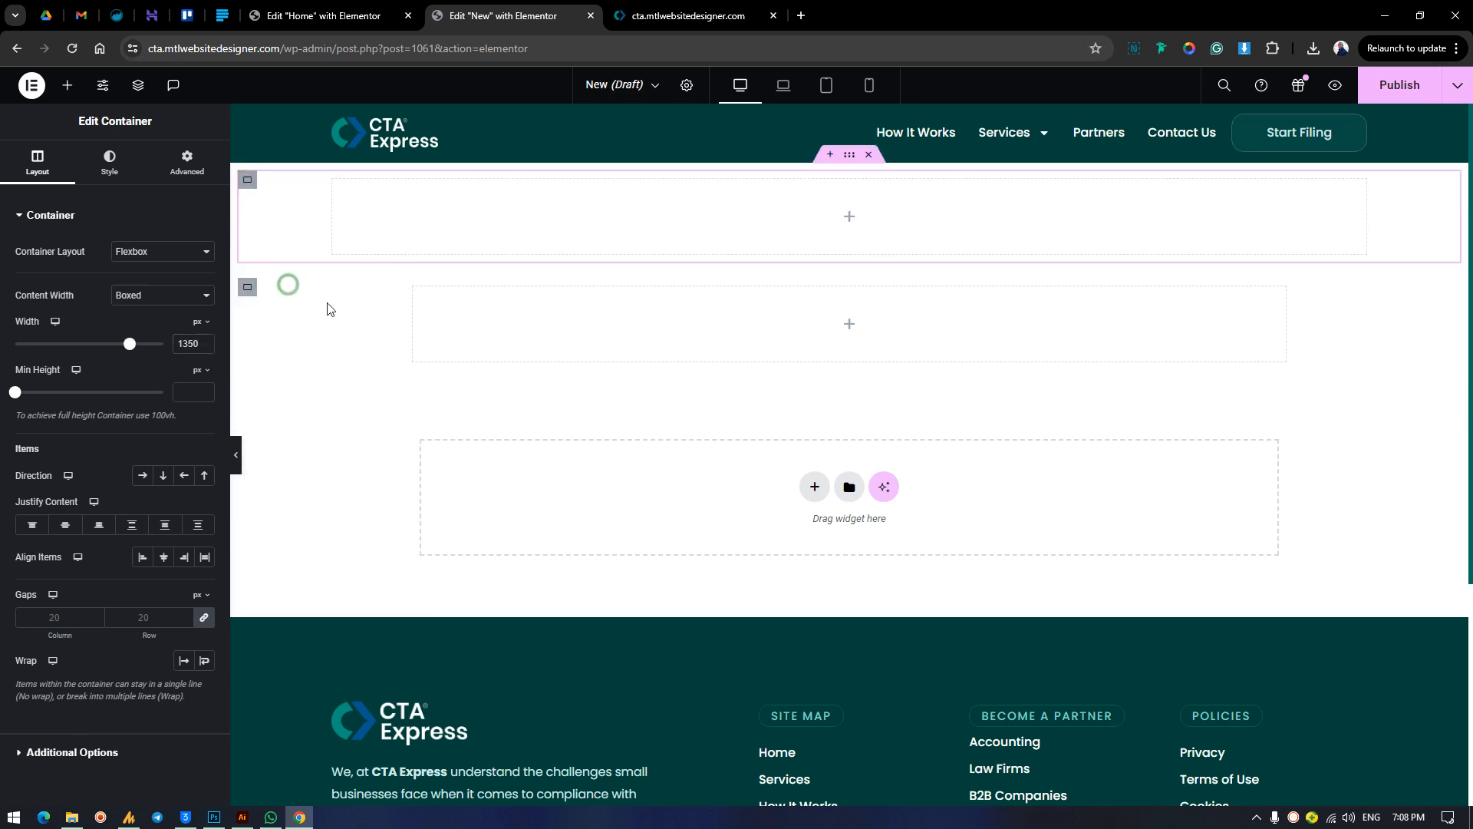
pyautogui.rightClick(248, 290)
pyautogui.click(302, 338)
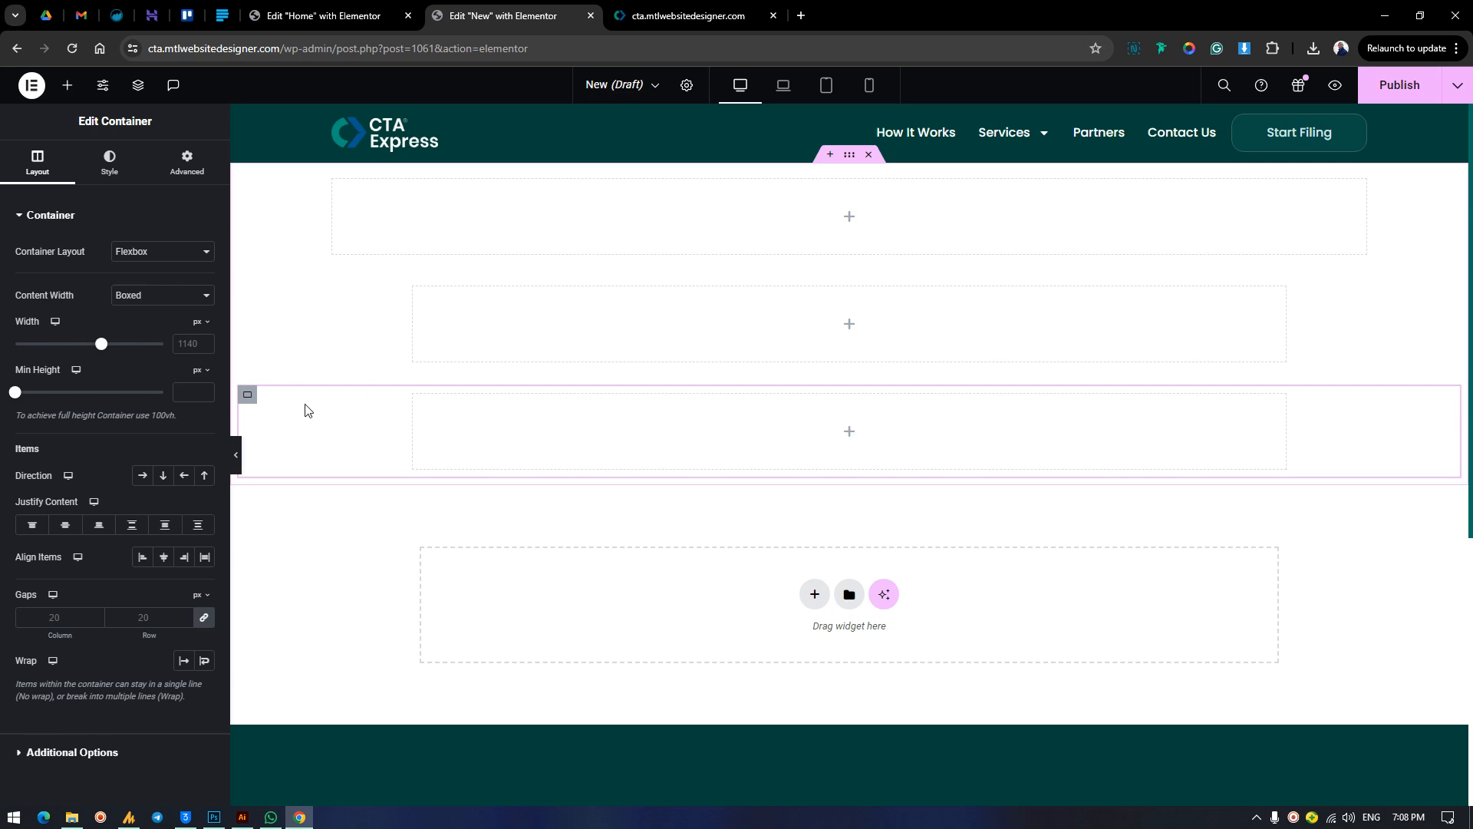
pyautogui.press('Delete')
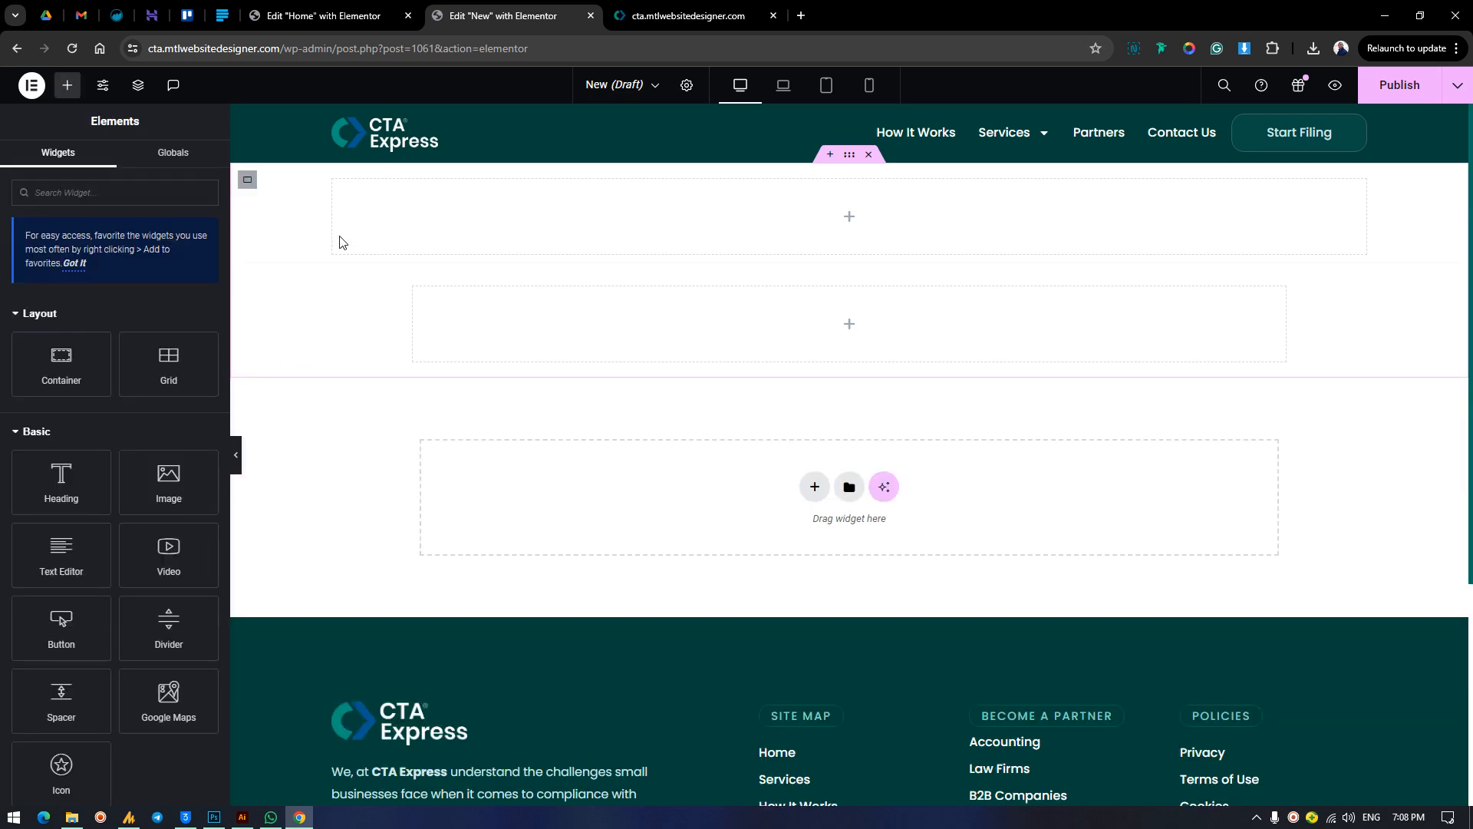
# Copy the first inner container and paste its style onto the second inner container.
pyautogui.rightClick(248, 181)
pyautogui.click(291, 297)
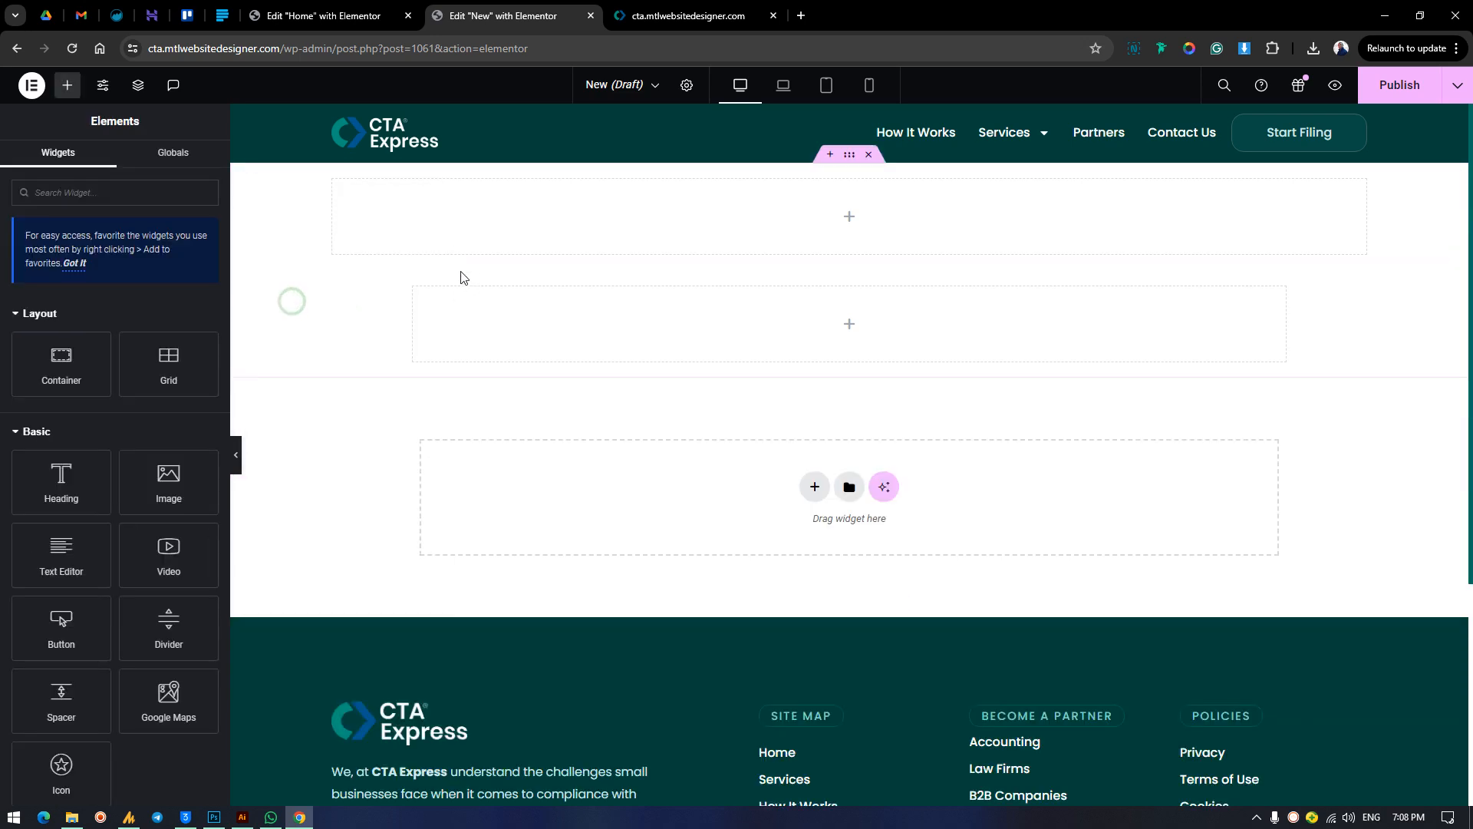
pyautogui.rightClick(248, 287)
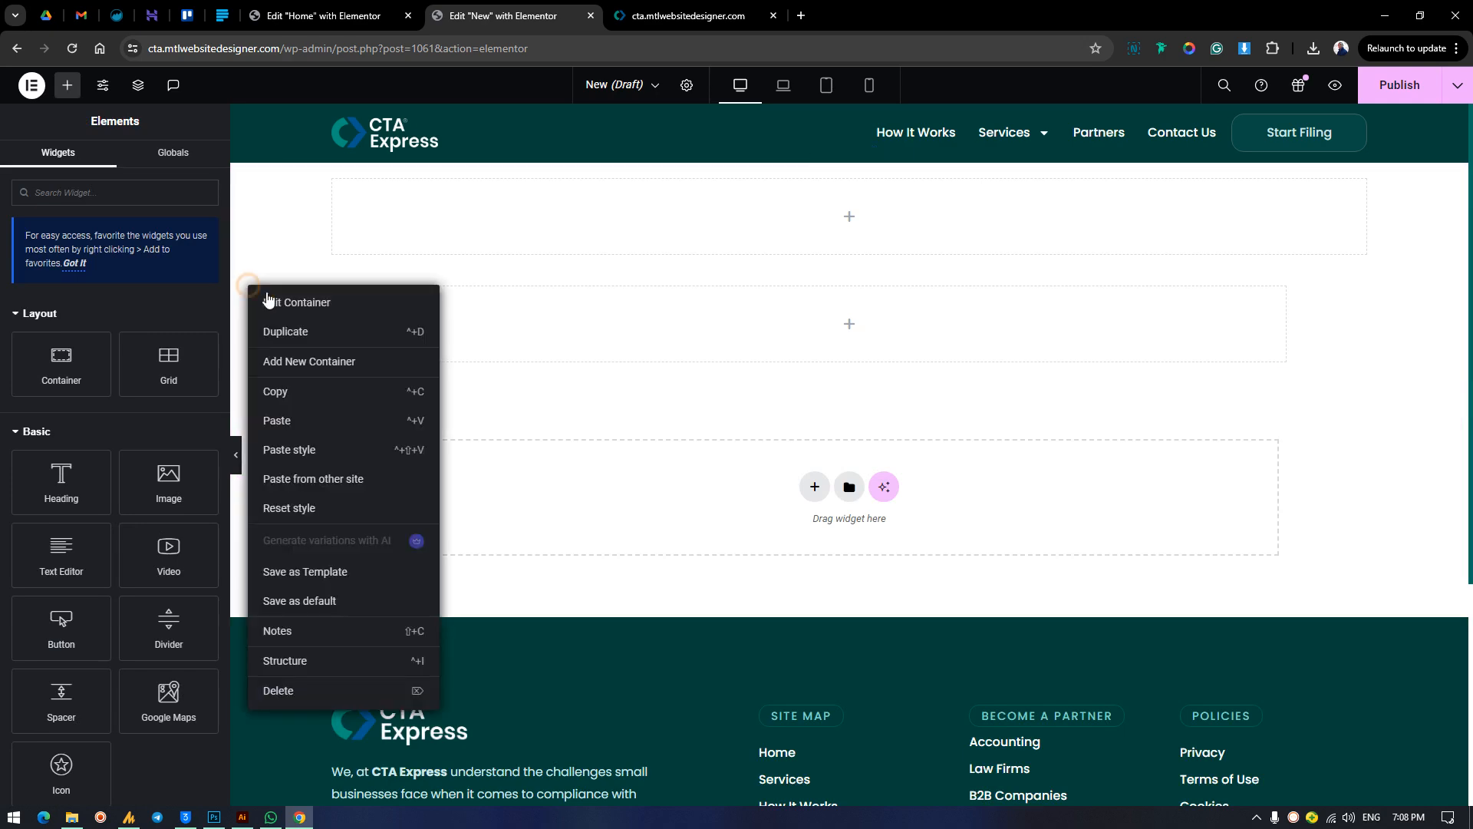
pyautogui.click(295, 449)
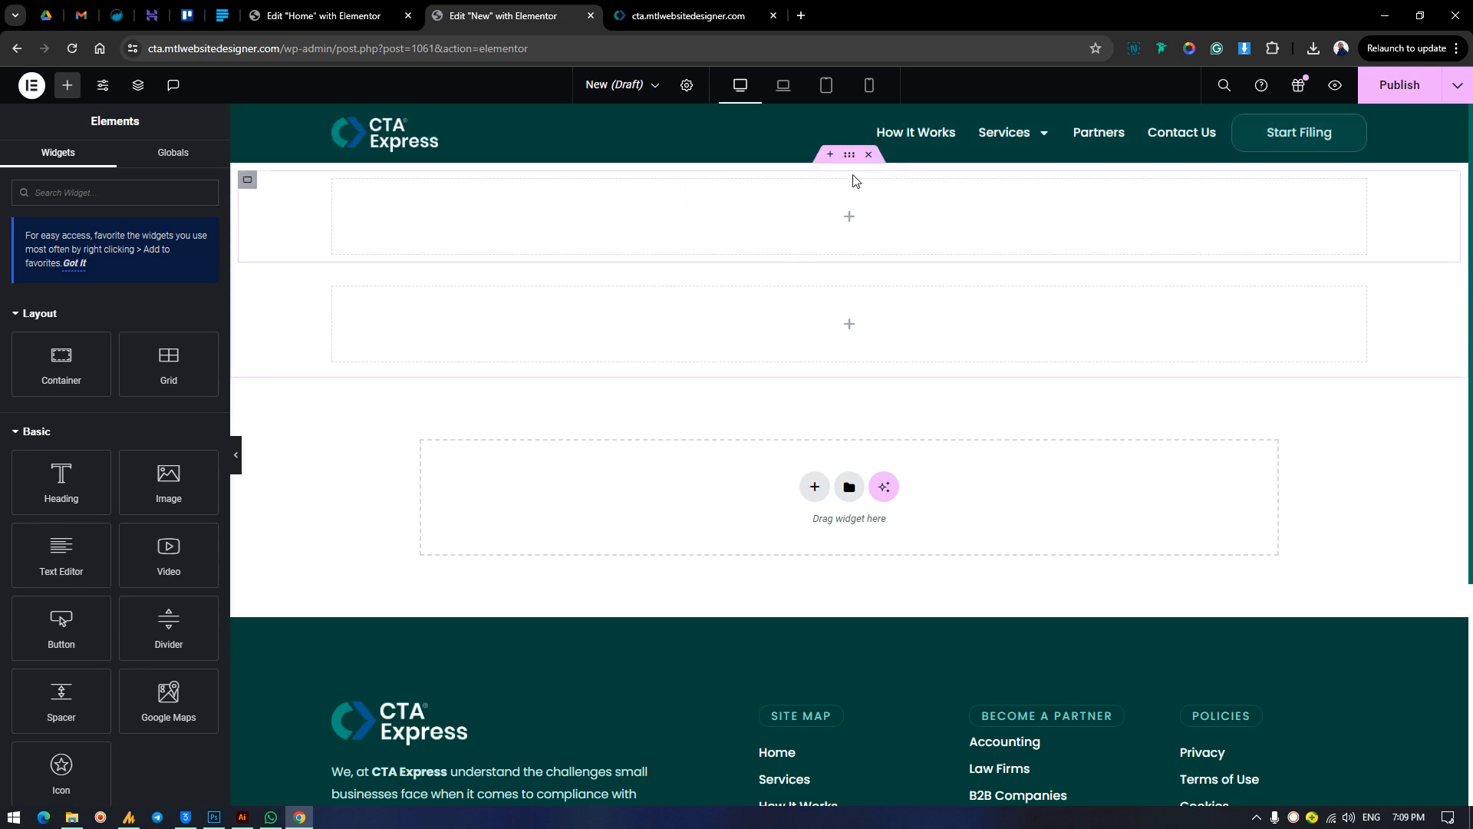
# Give the outer container a classic background using the green gradient image sdfsdf.jpg from the media library.
pyautogui.click(850, 155)
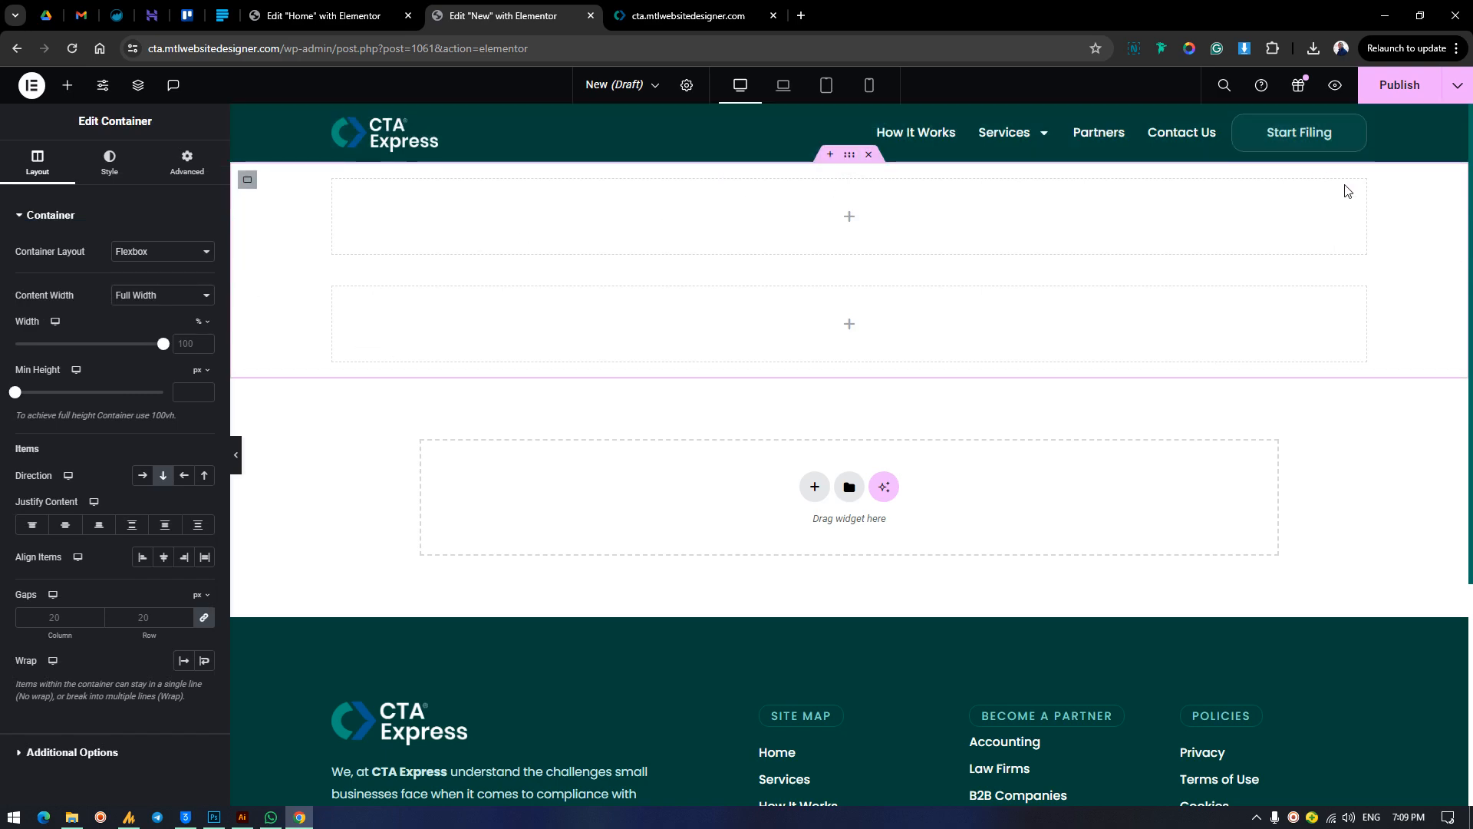
pyautogui.click(110, 161)
pyautogui.click(143, 285)
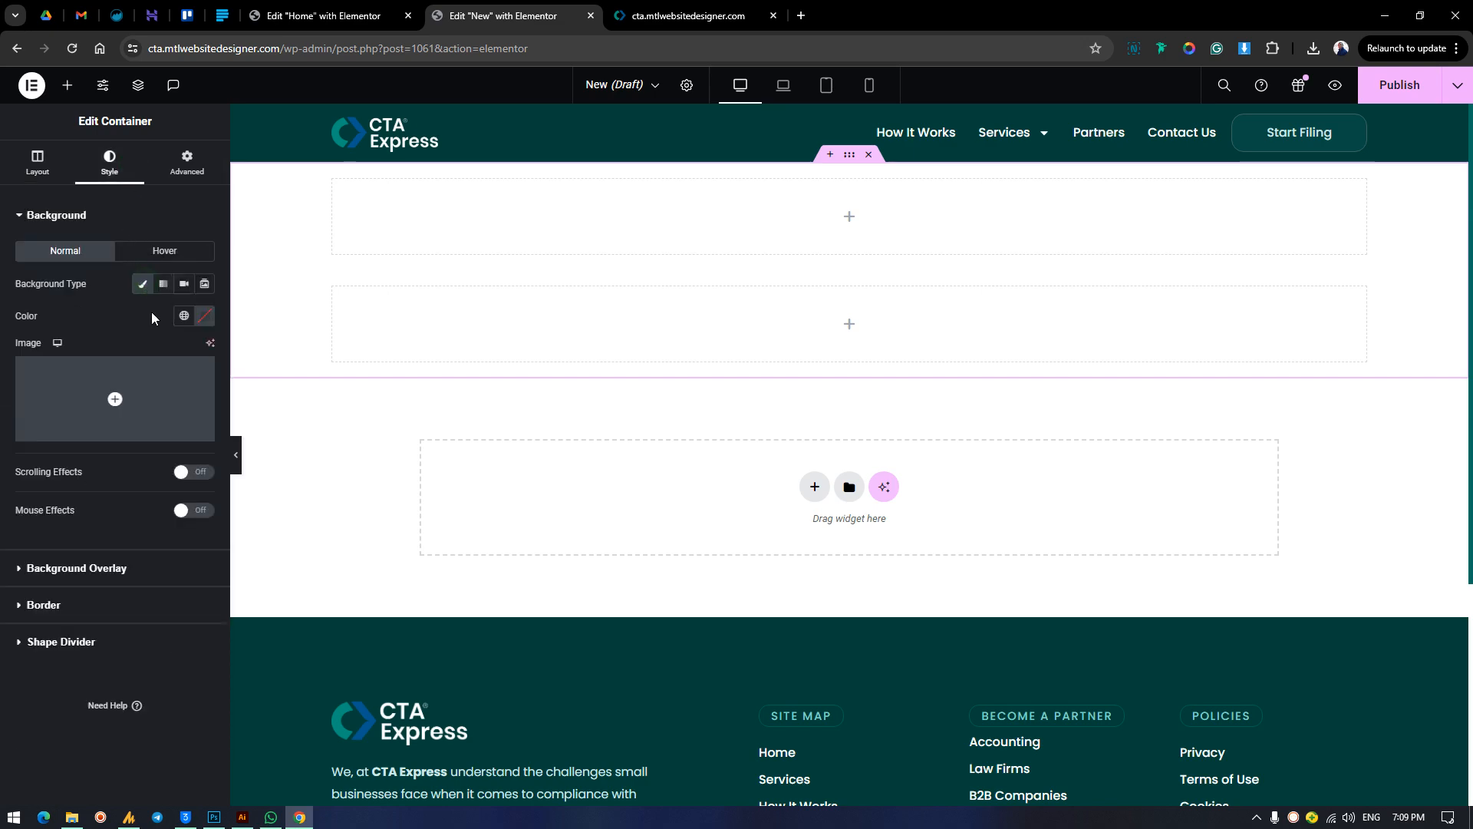
pyautogui.click(119, 419)
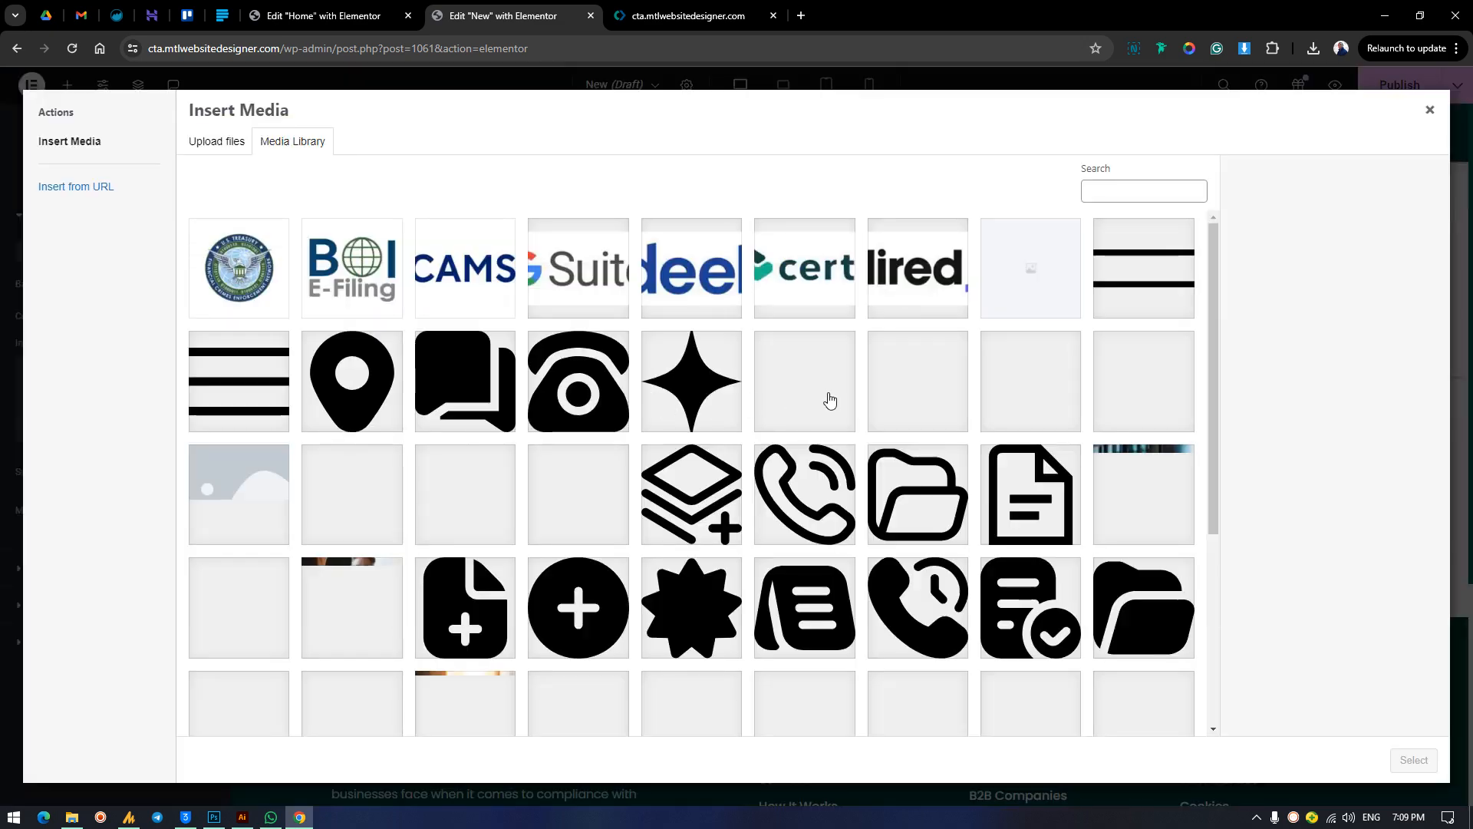
pyautogui.scroll(-2, 831, 397)
pyautogui.scroll(-3, 830, 396)
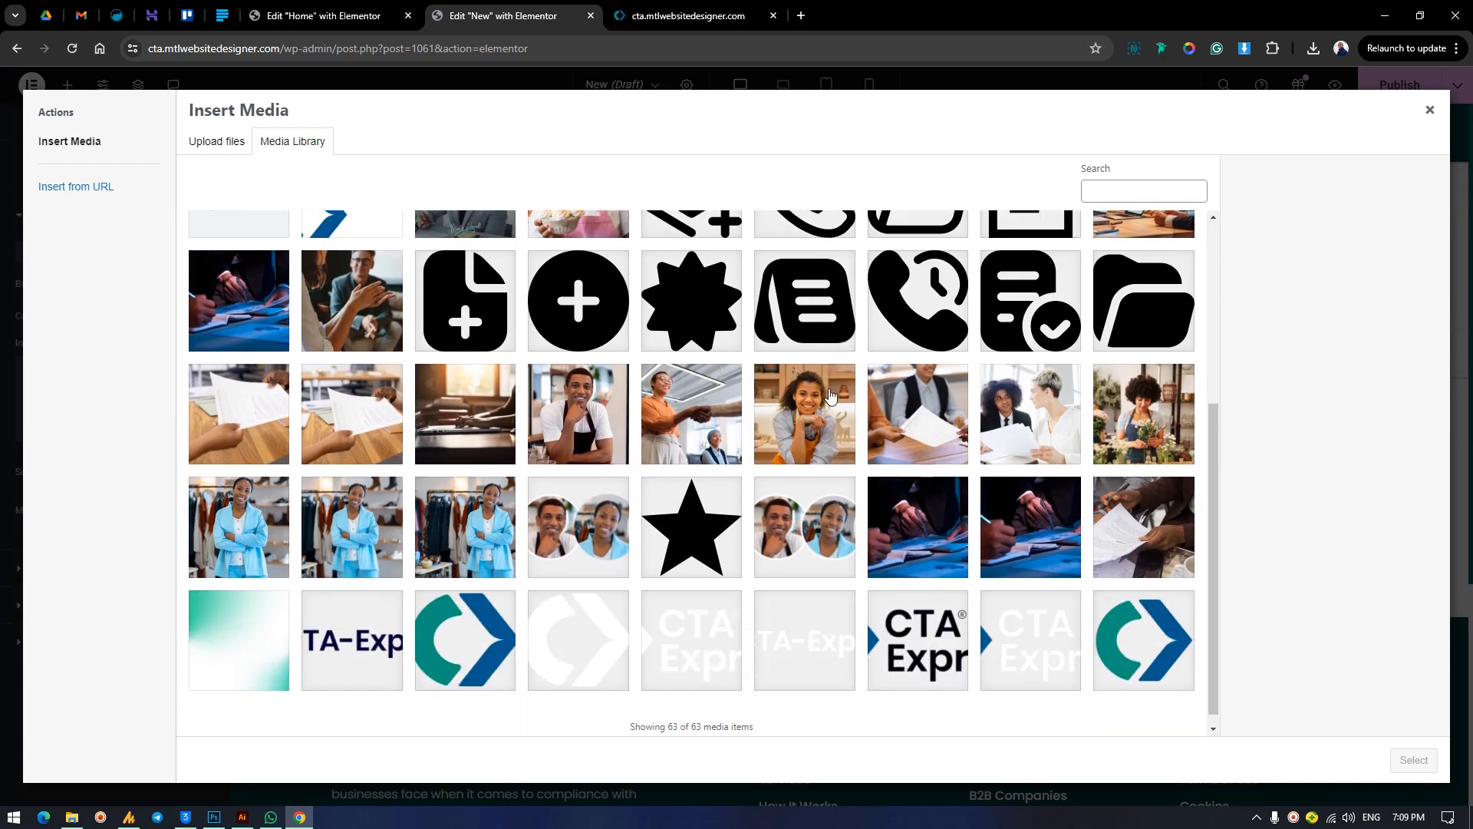
pyautogui.click(236, 601)
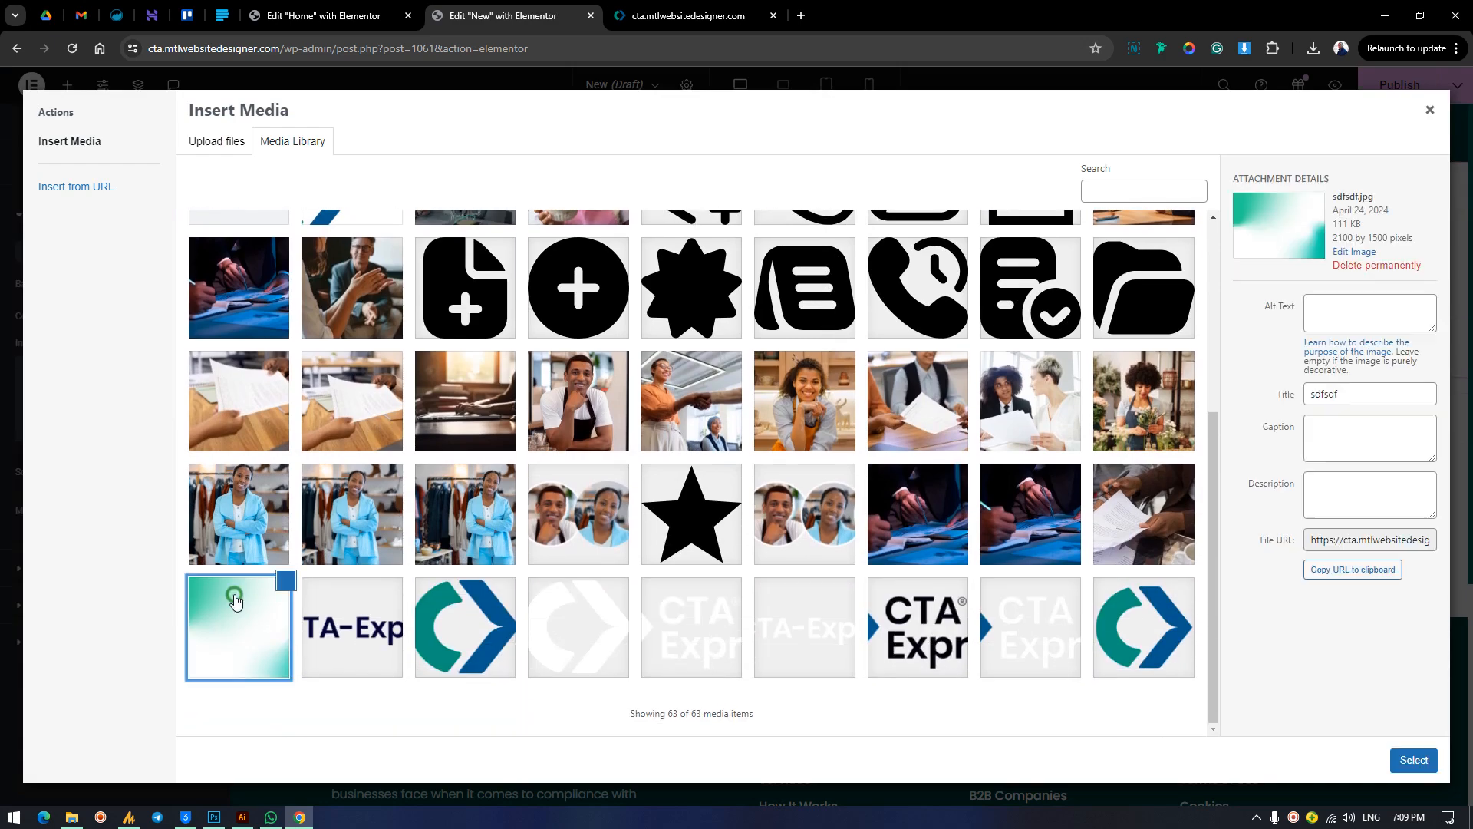
pyautogui.click(1414, 760)
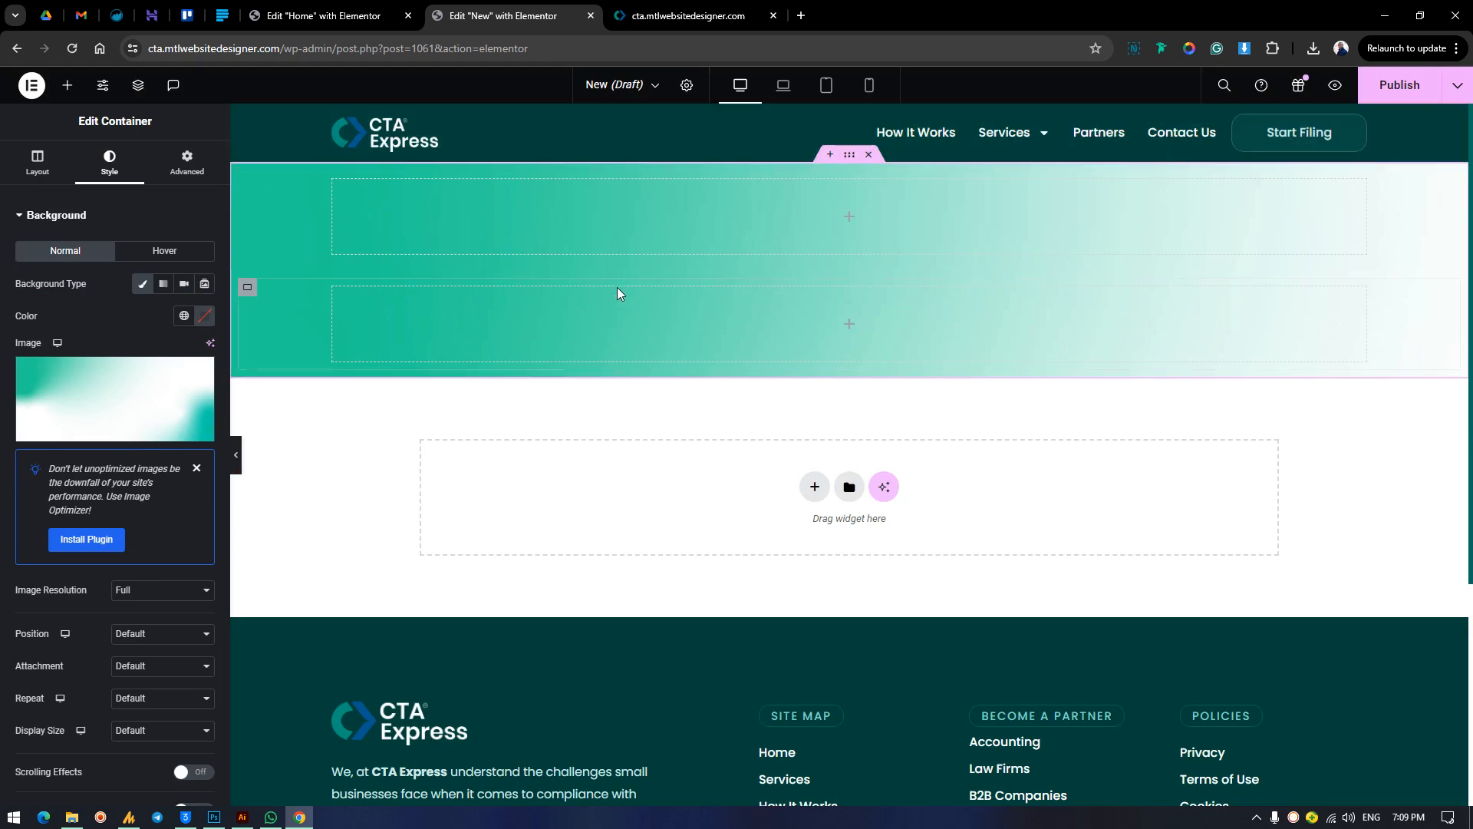
# Set the outer container's background image to Center Center position, No-repeat and Cover display size.
pyautogui.click(139, 632)
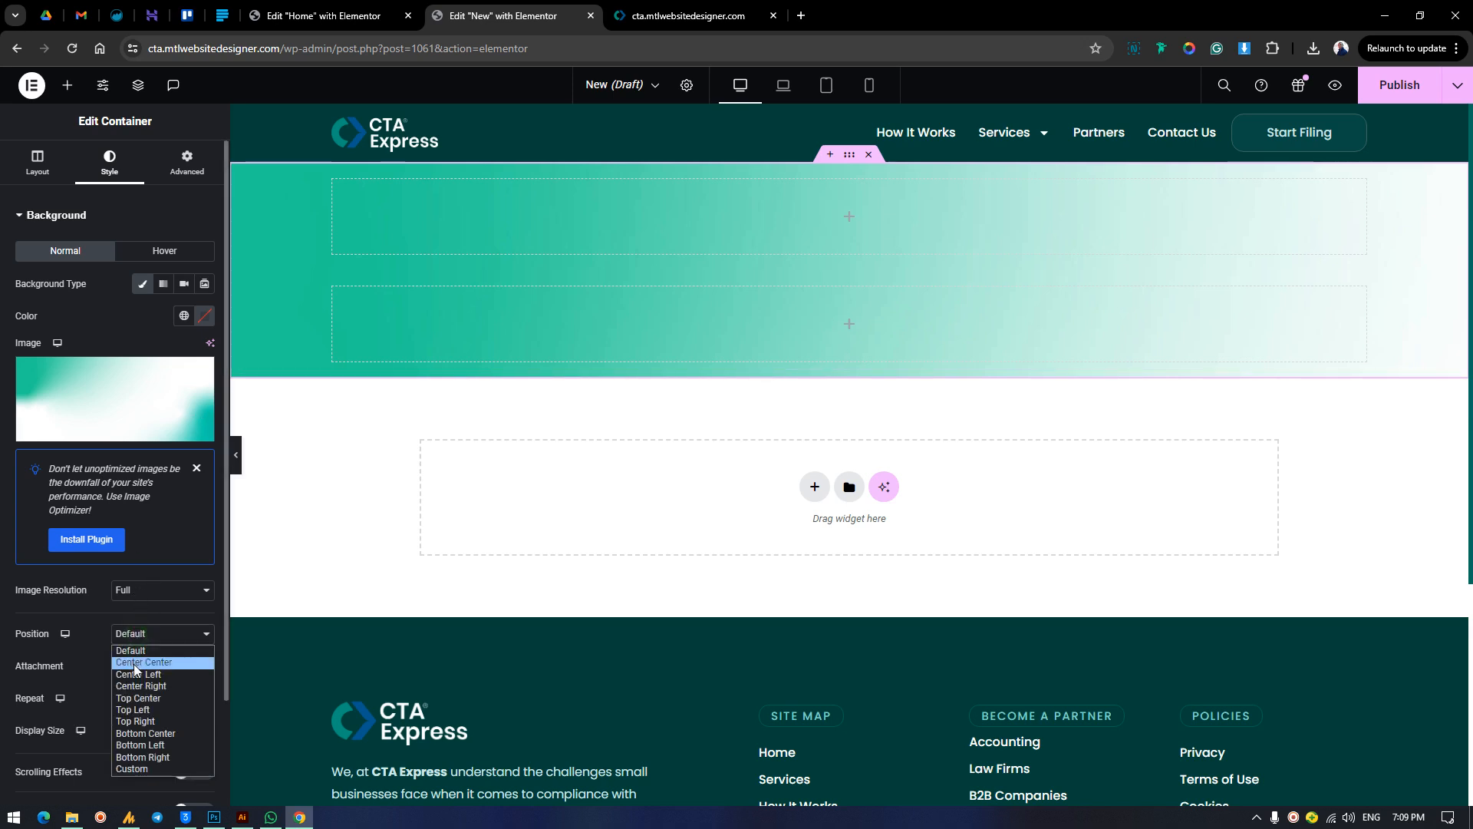
pyautogui.click(130, 661)
pyautogui.click(132, 667)
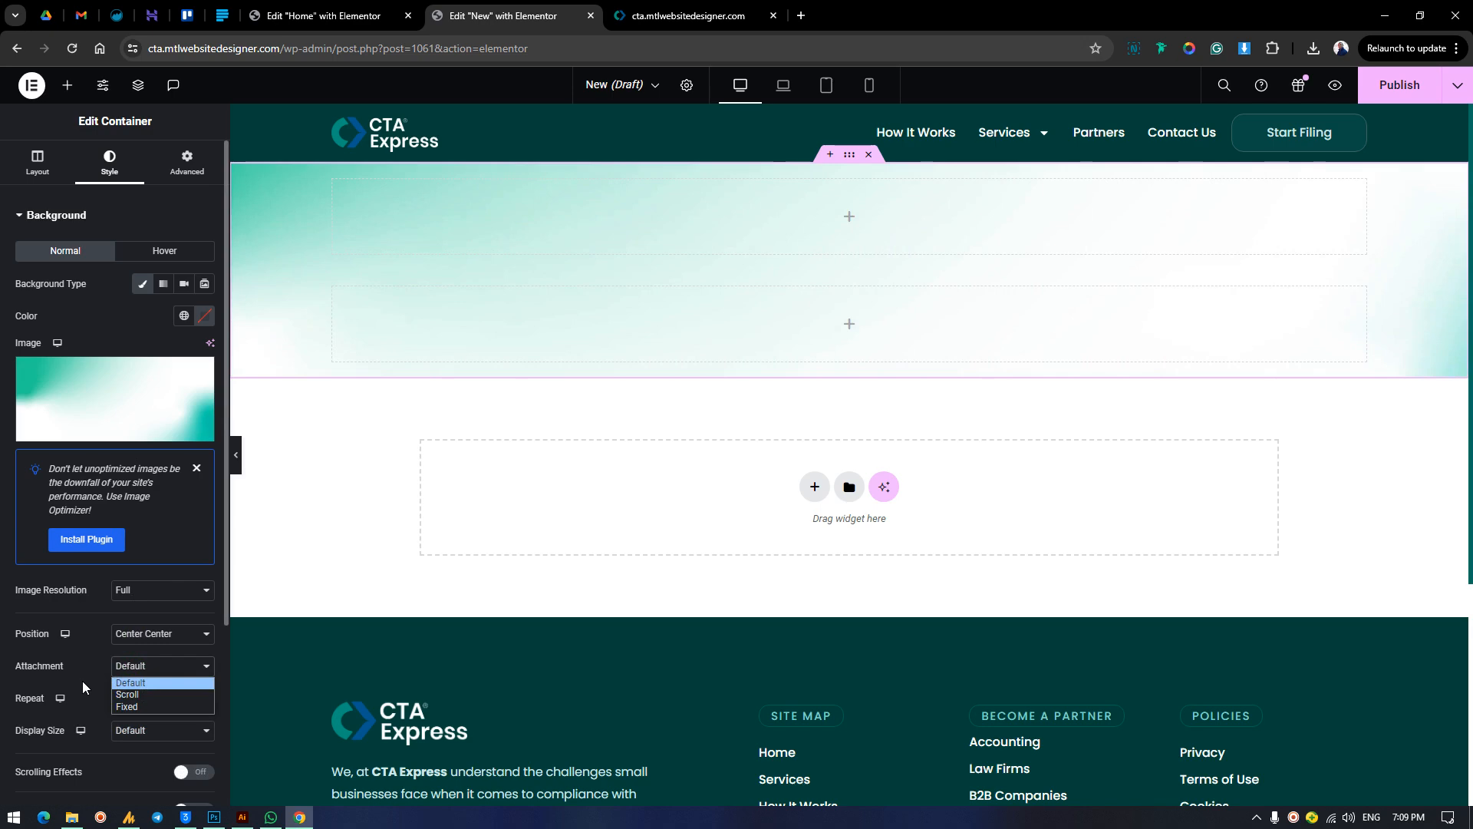
pyautogui.click(82, 680)
pyautogui.click(153, 698)
pyautogui.click(141, 728)
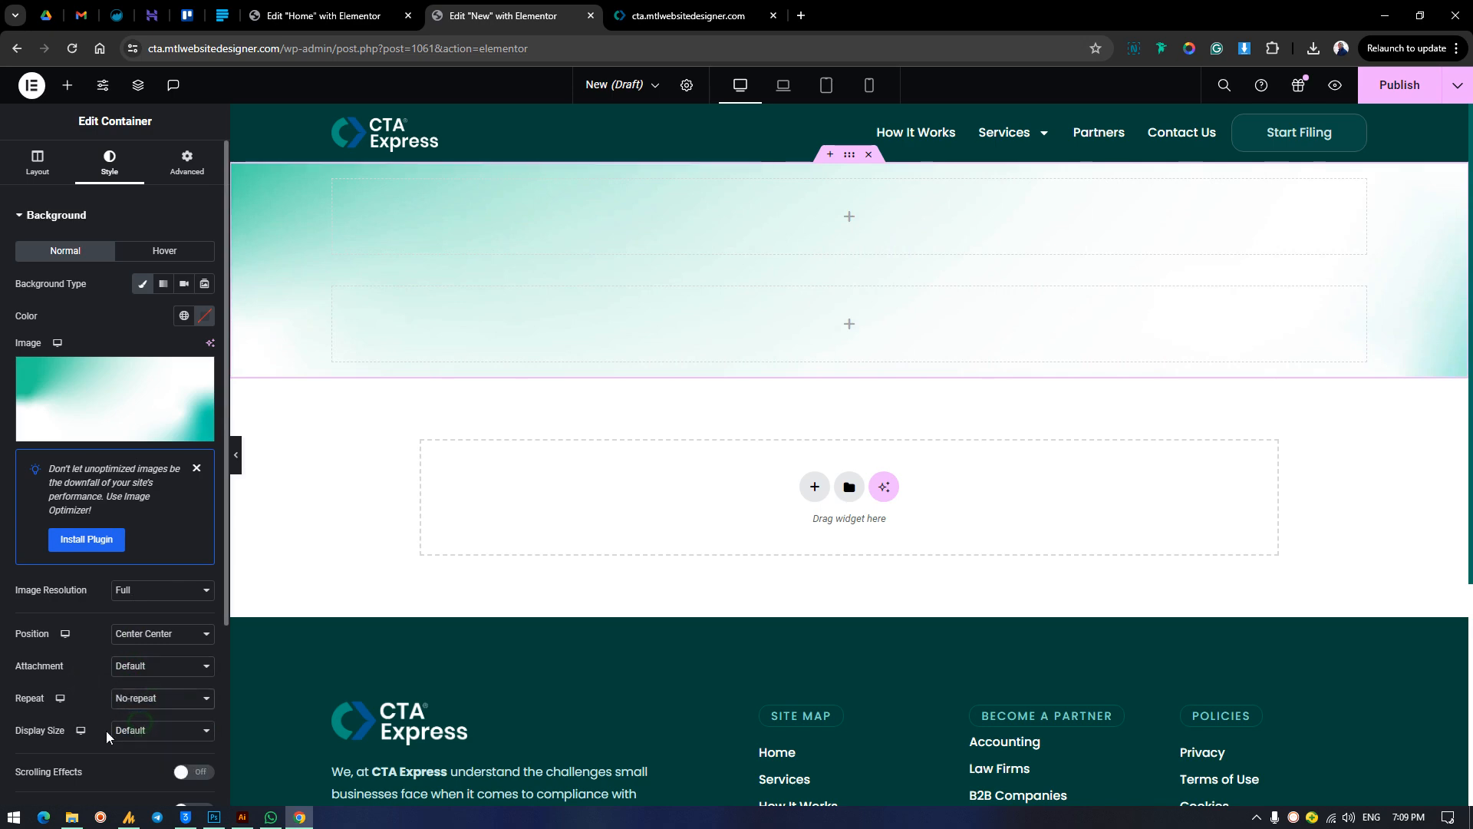
pyautogui.click(125, 731)
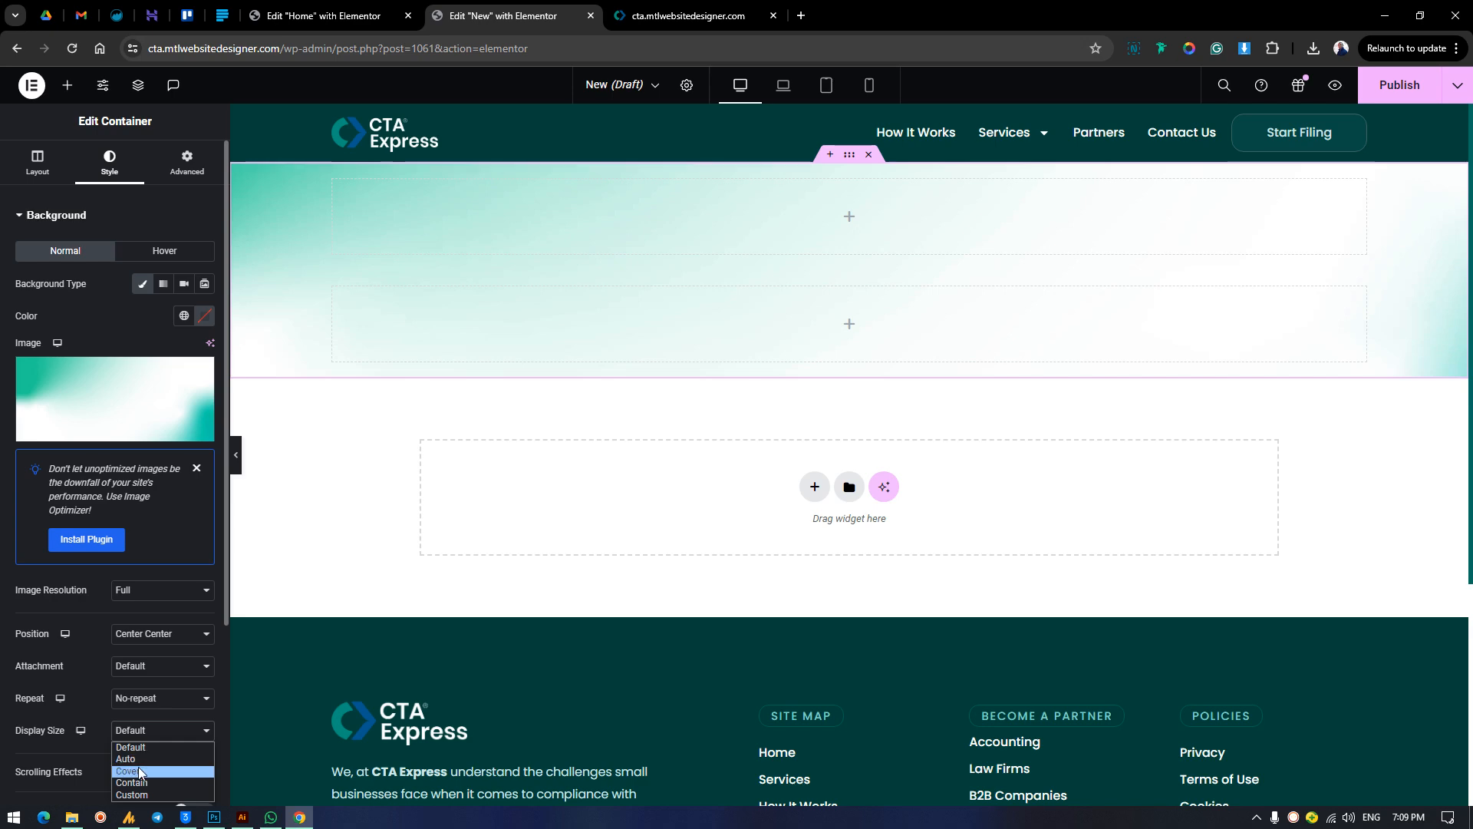
pyautogui.click(139, 772)
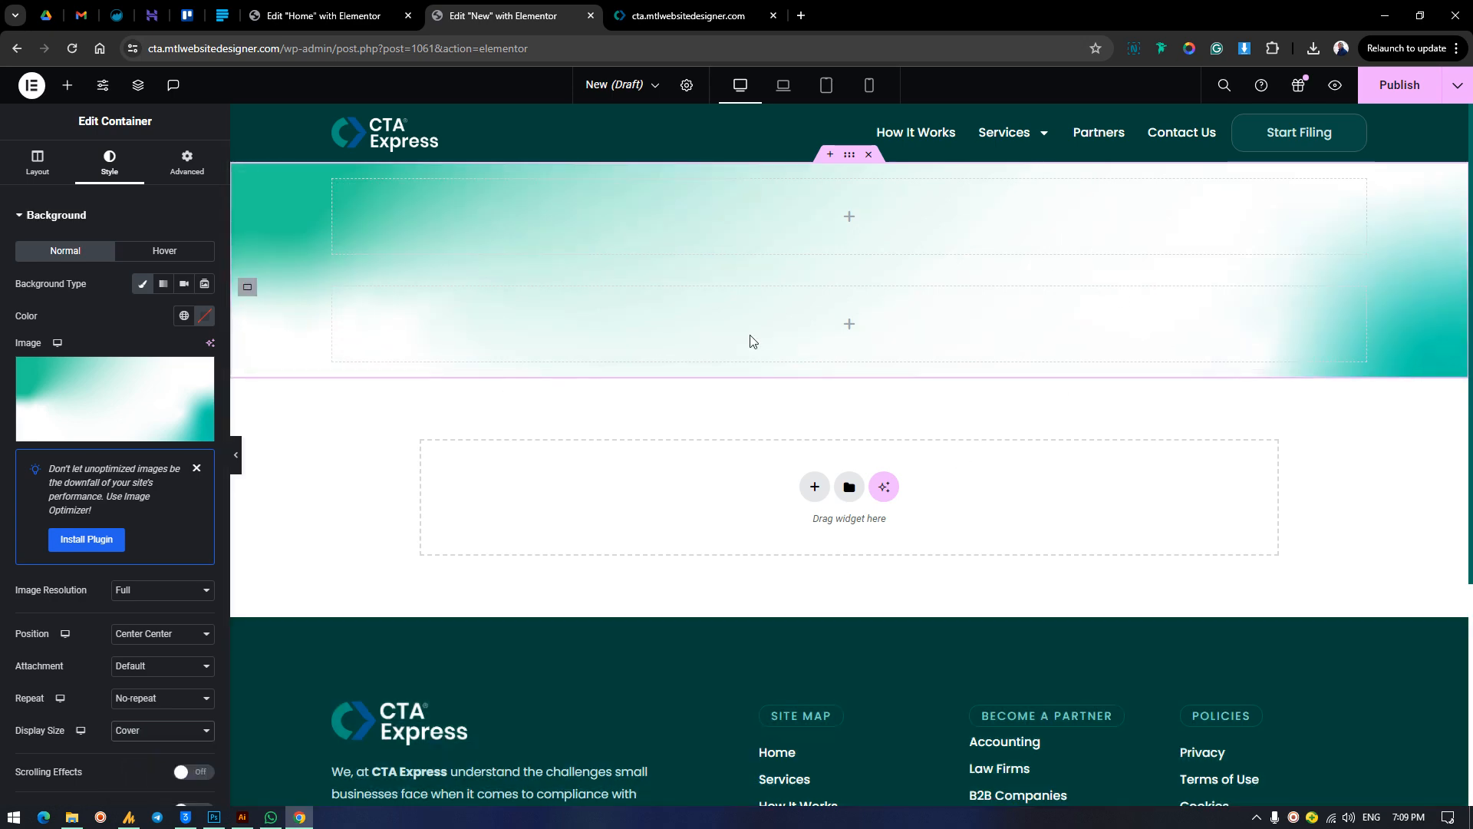
# Add a classic white background overlay to the outer container with an opacity of 0.79.
pyautogui.scroll(-3, 81, 468)
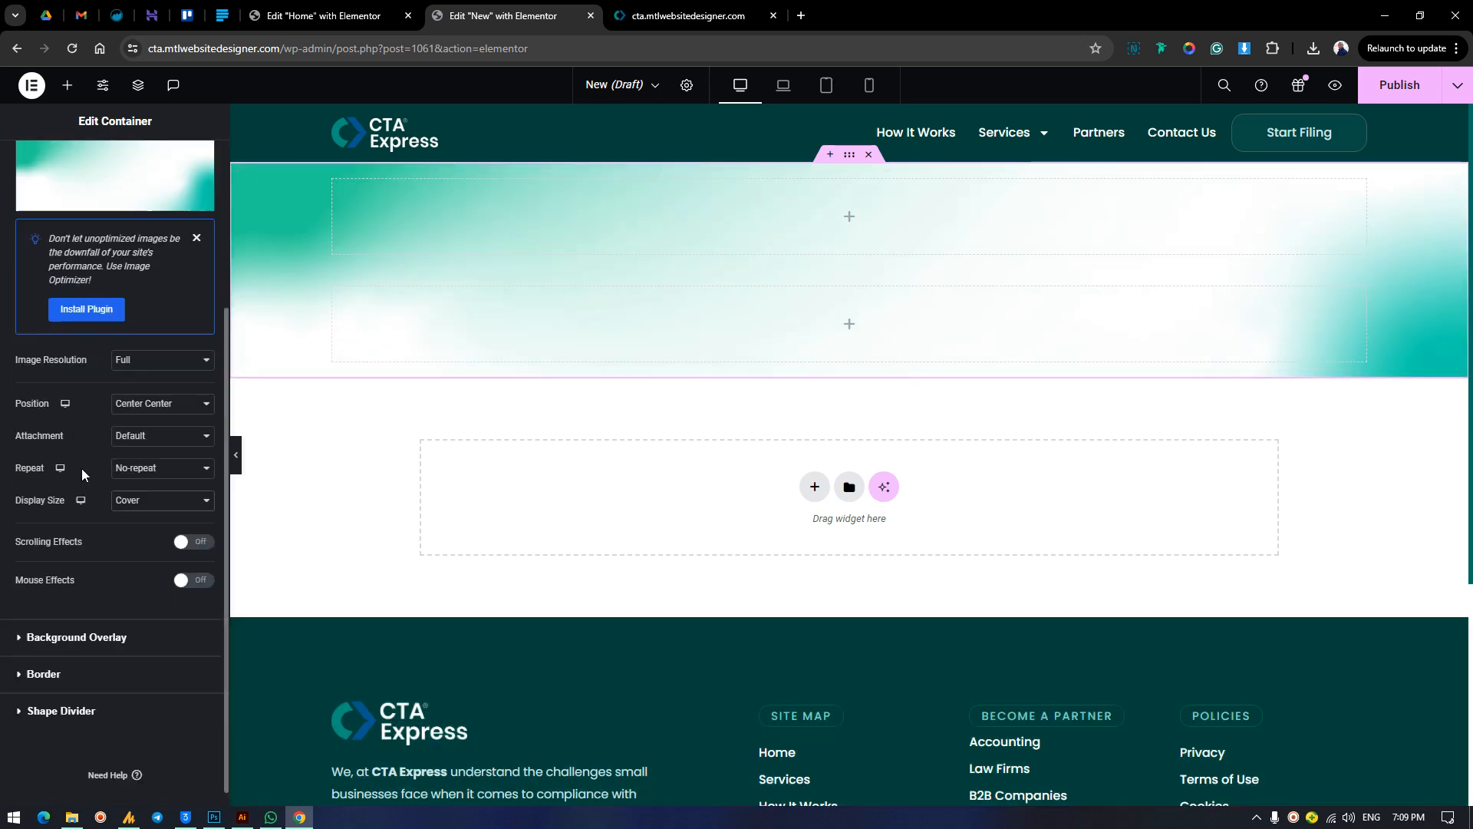
pyautogui.click(144, 620)
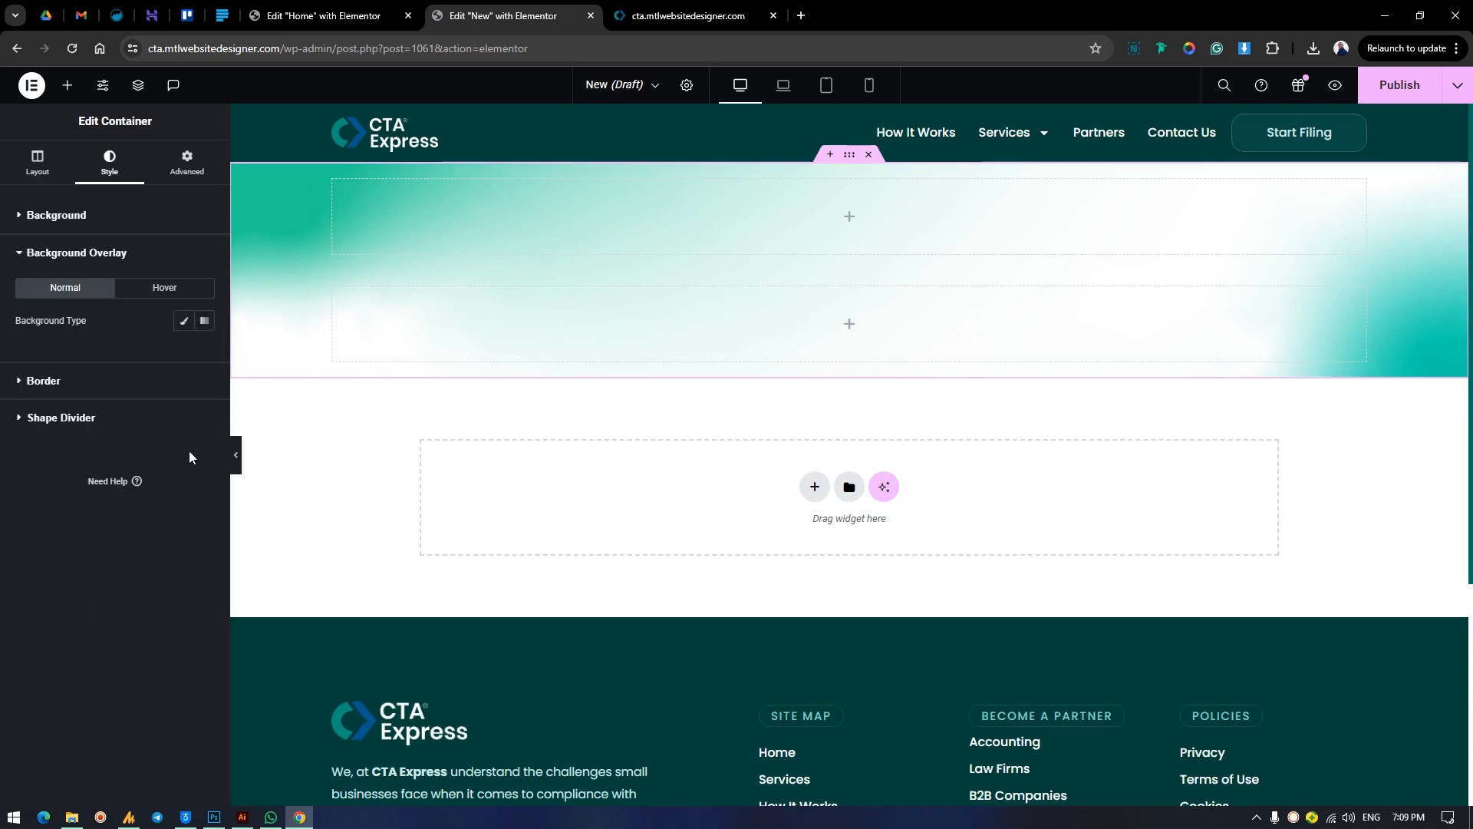
pyautogui.click(181, 322)
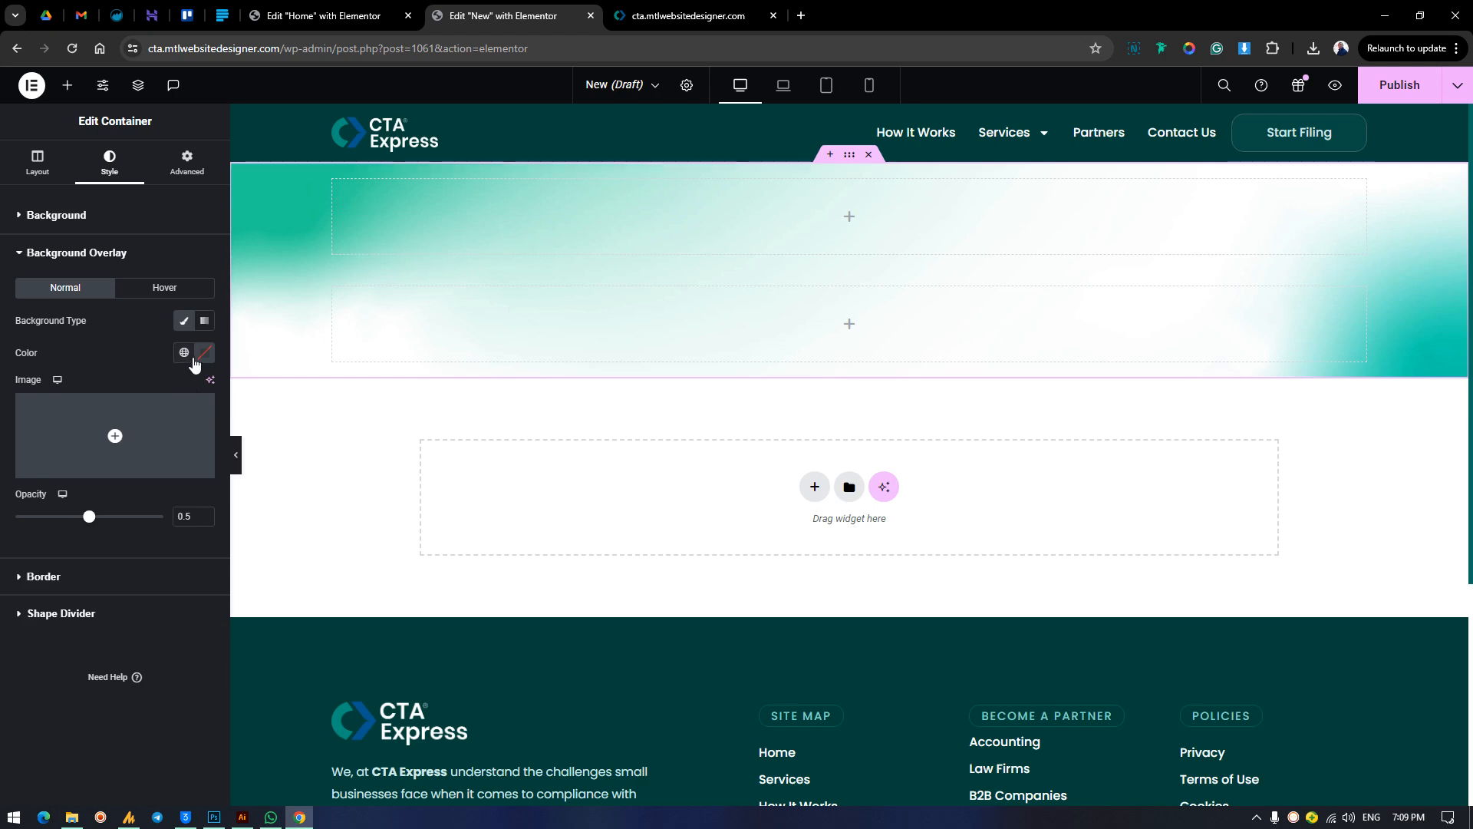
pyautogui.click(185, 353)
pyautogui.click(115, 422)
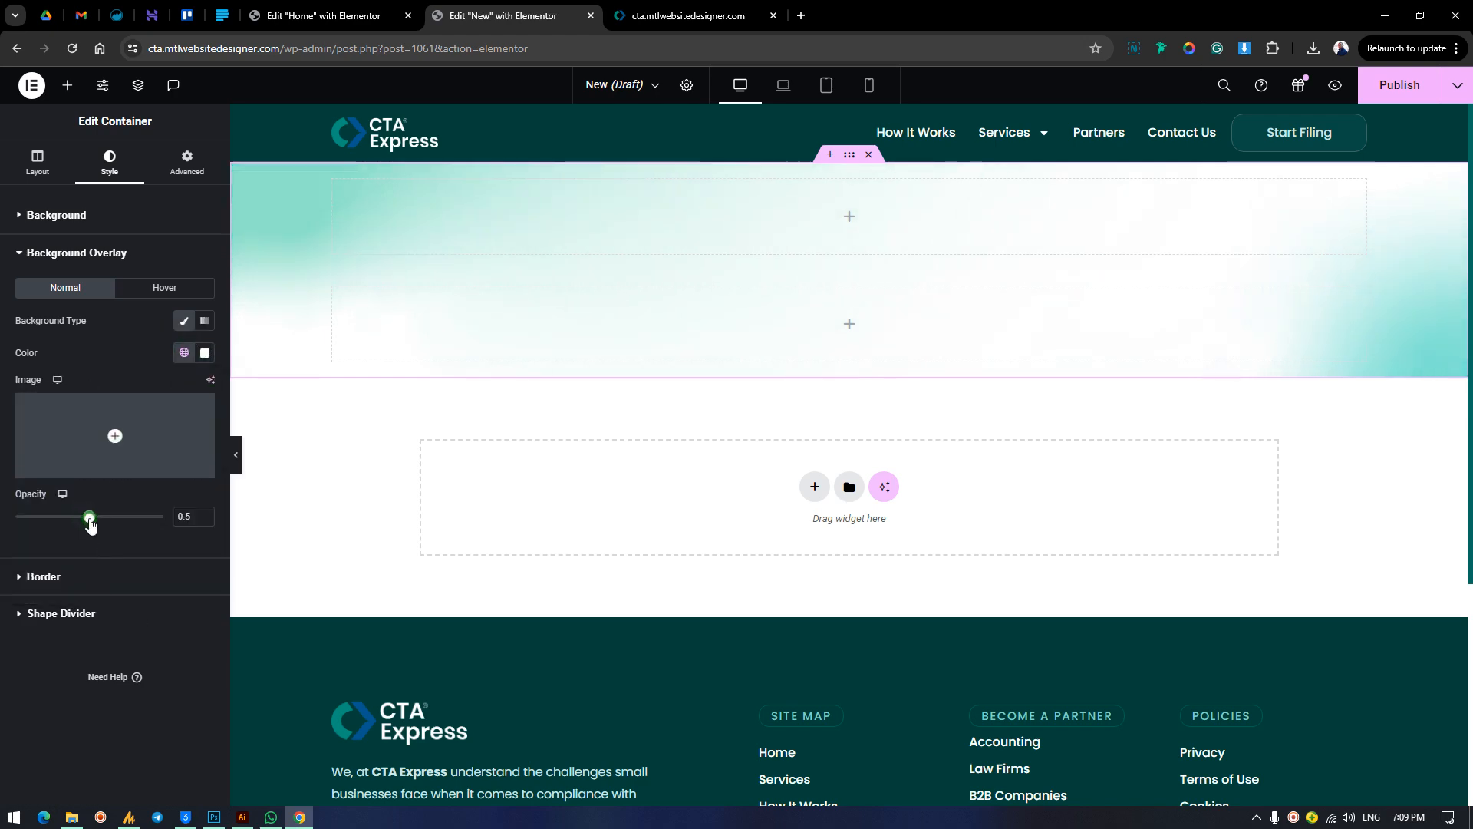
pyautogui.moveTo(89, 524); pyautogui.dragTo(123, 540)
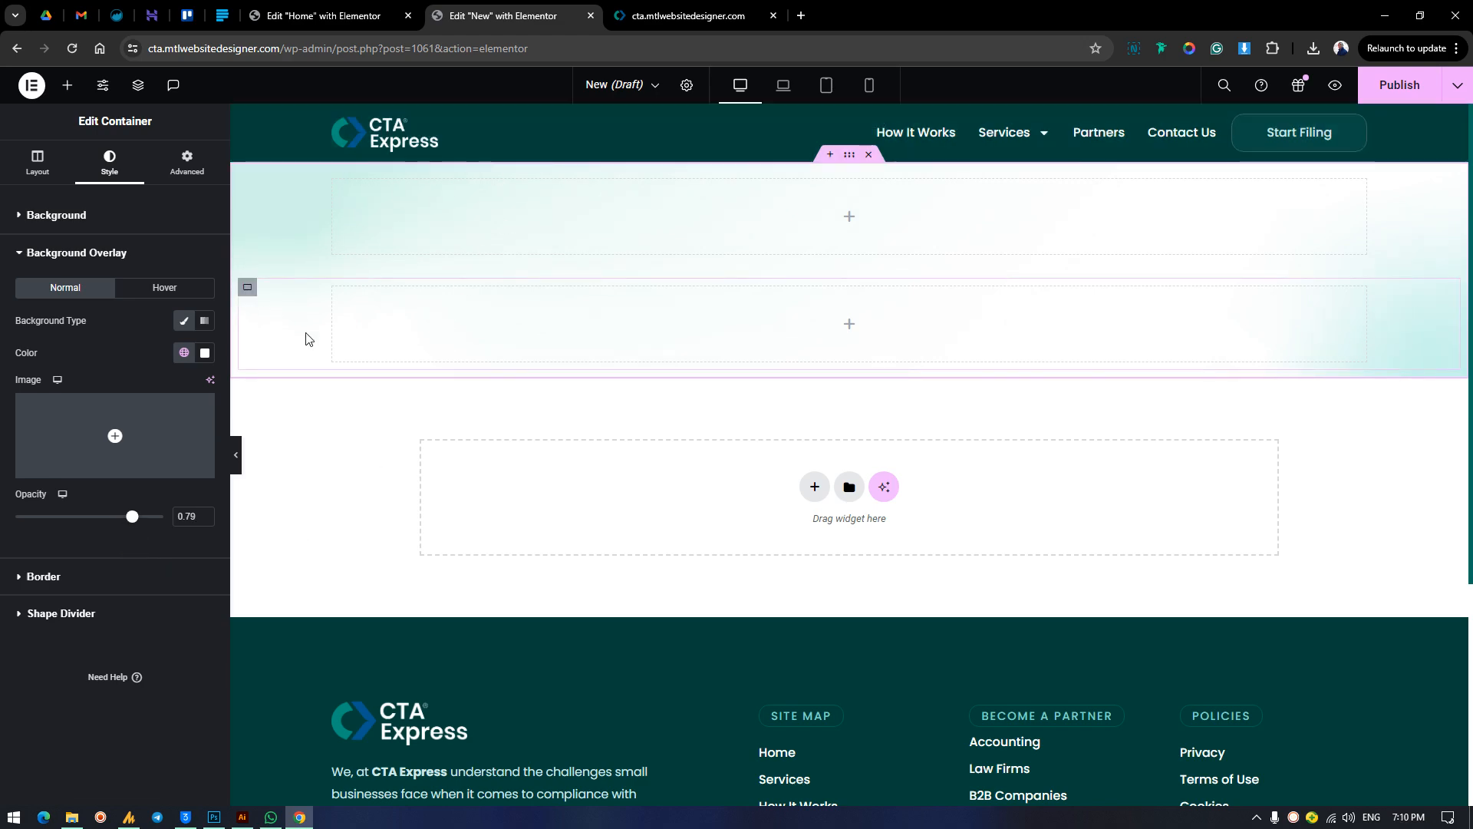
# Compare the background with the finished homepage, and copy the Home page's heading-and-buttons container into the New page's first inner container.
pyautogui.click(675, 16)
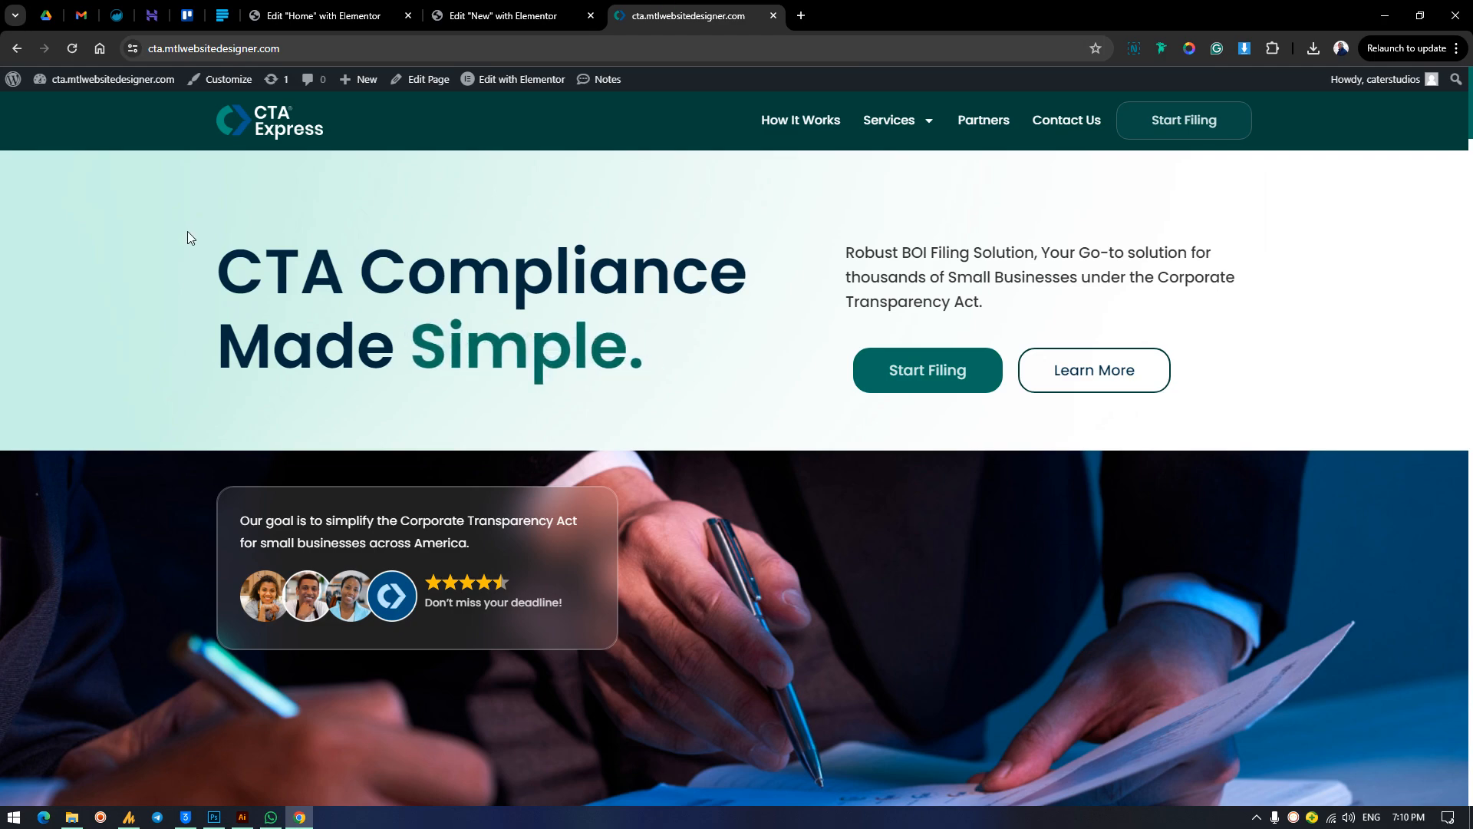
pyautogui.scroll(-5, 858, 573)
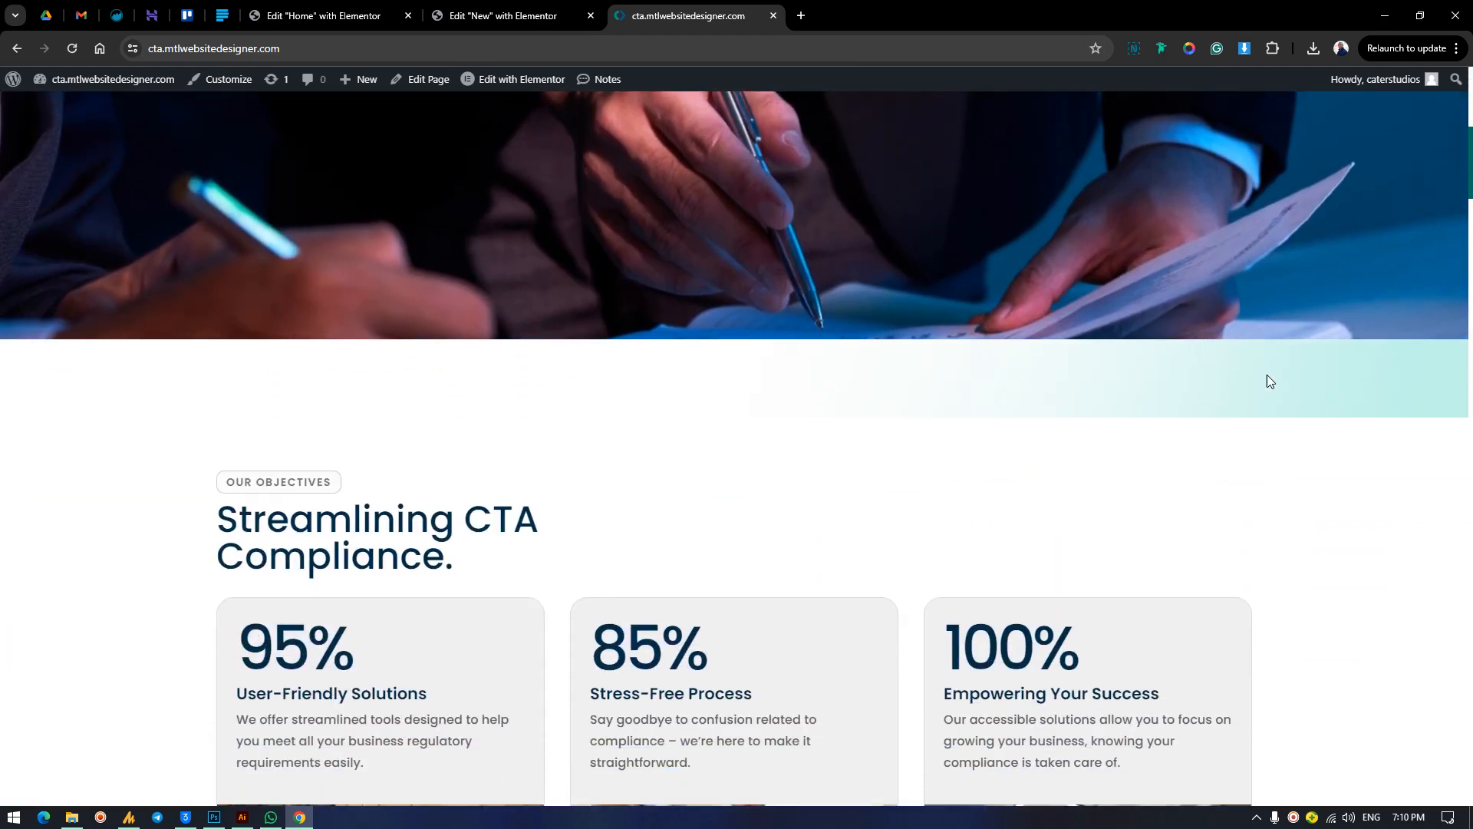
pyautogui.scroll(5, 1309, 409)
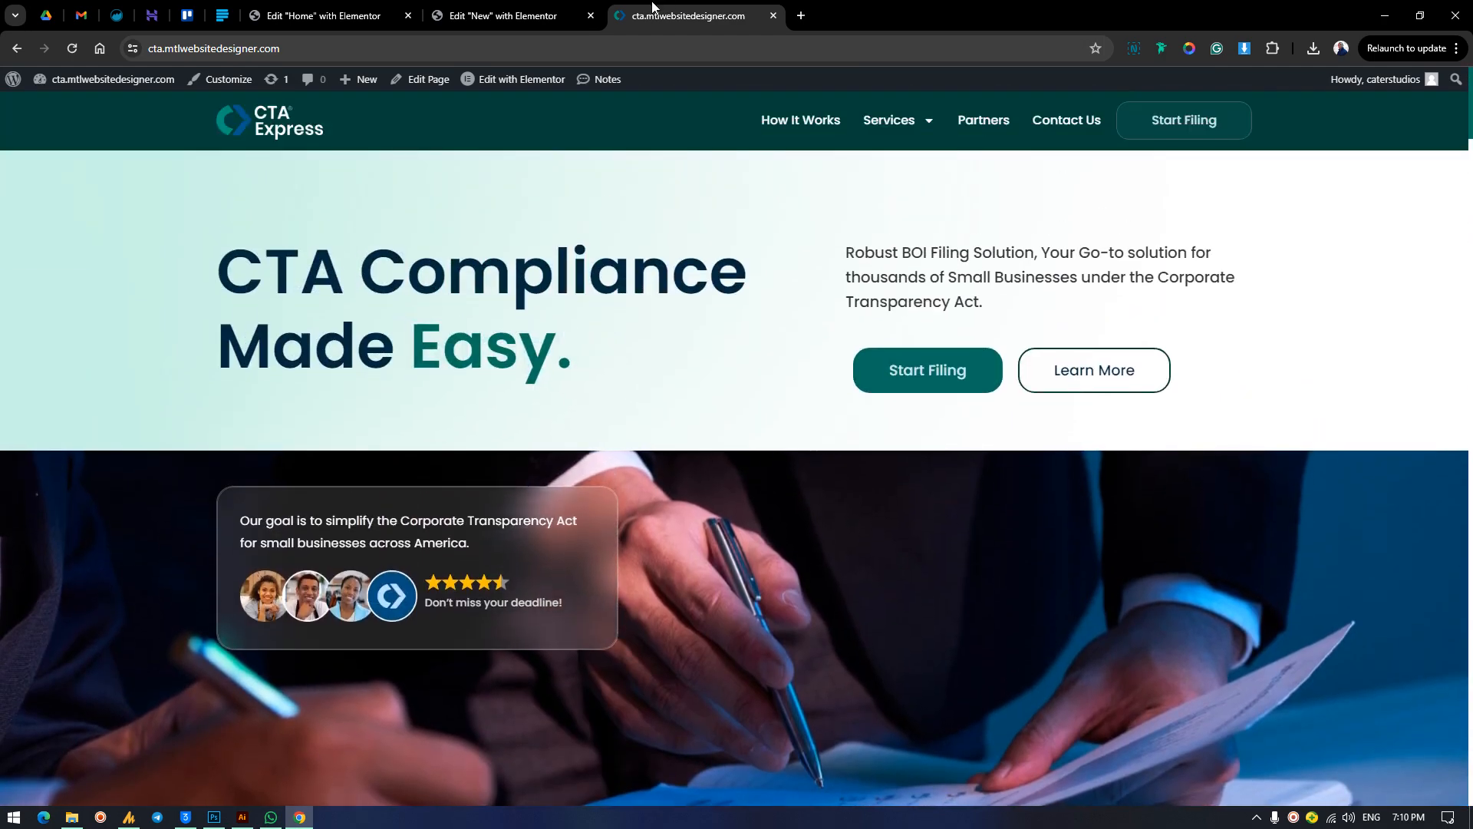
pyautogui.click(514, 6)
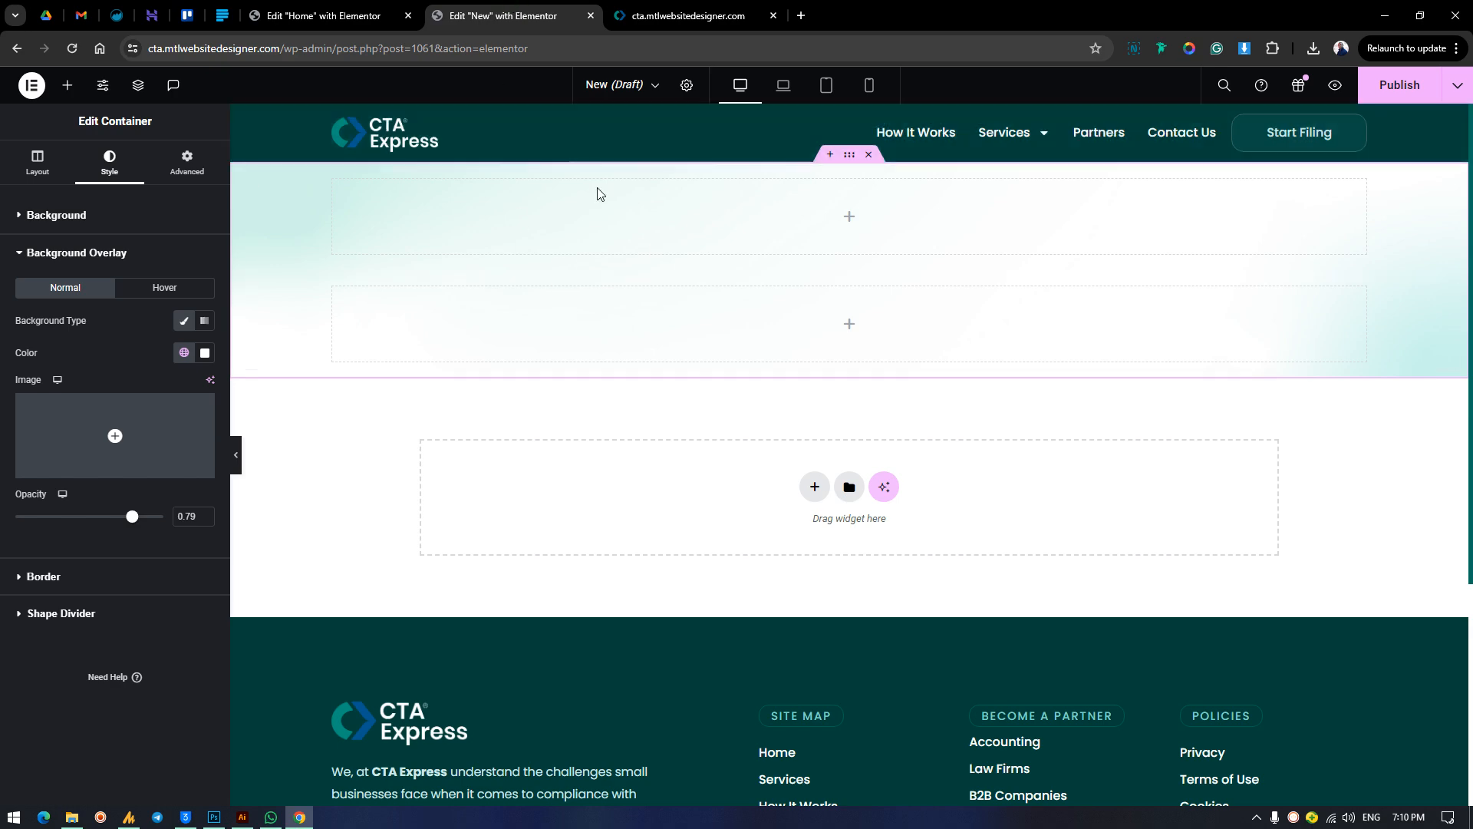
pyautogui.click(673, 15)
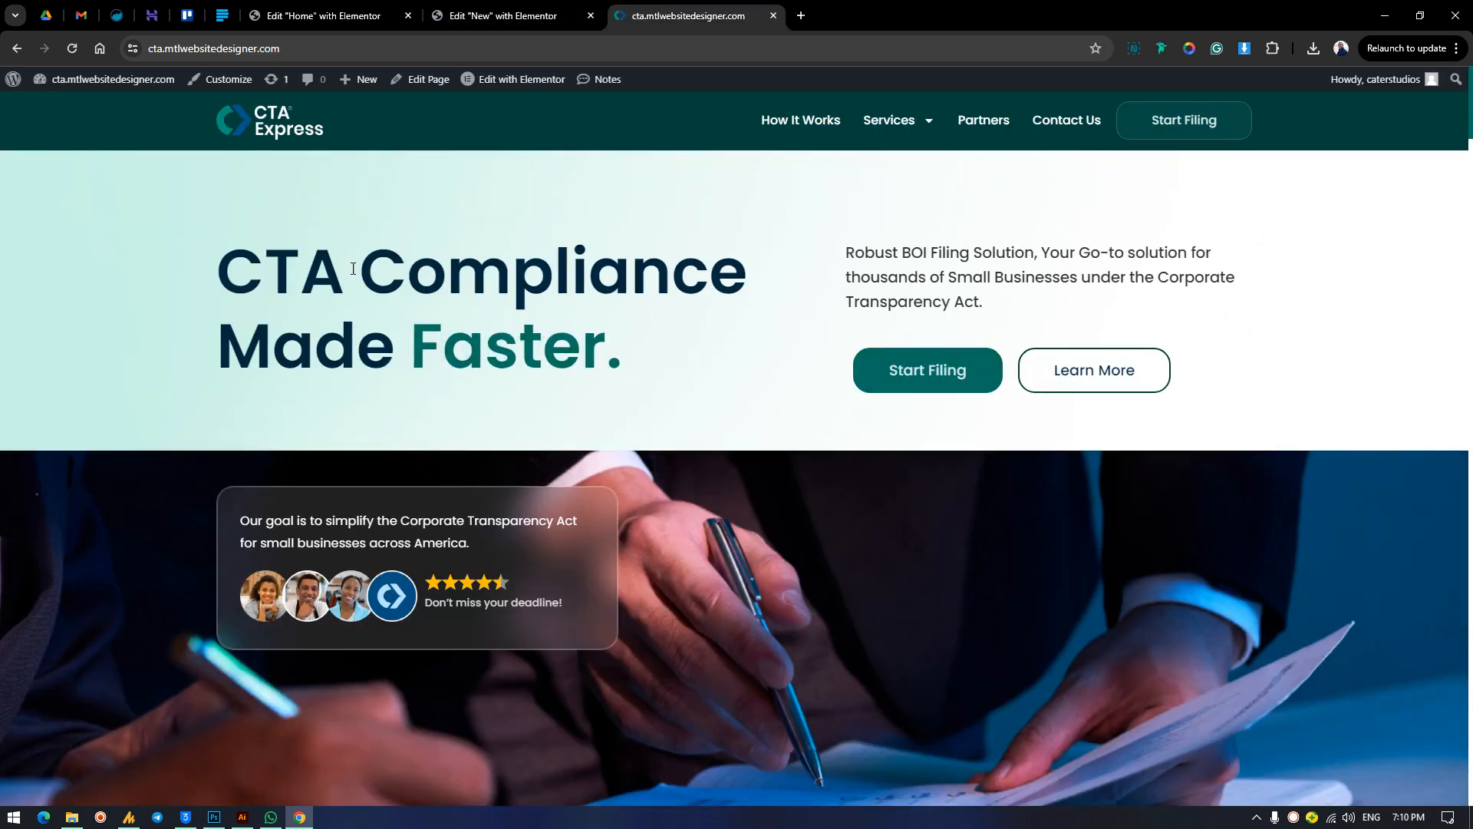
pyautogui.click(499, 16)
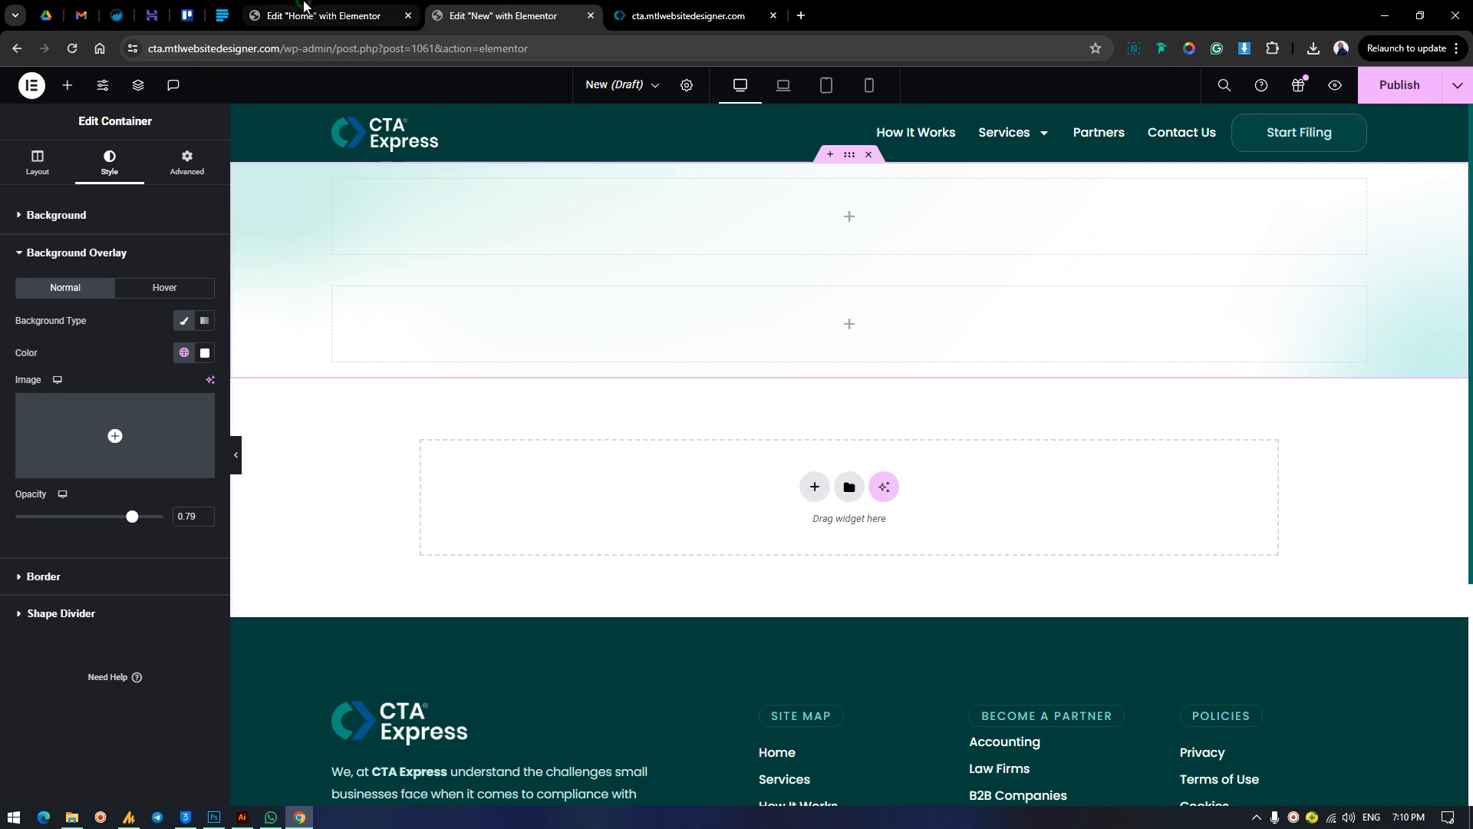
pyautogui.click(322, 16)
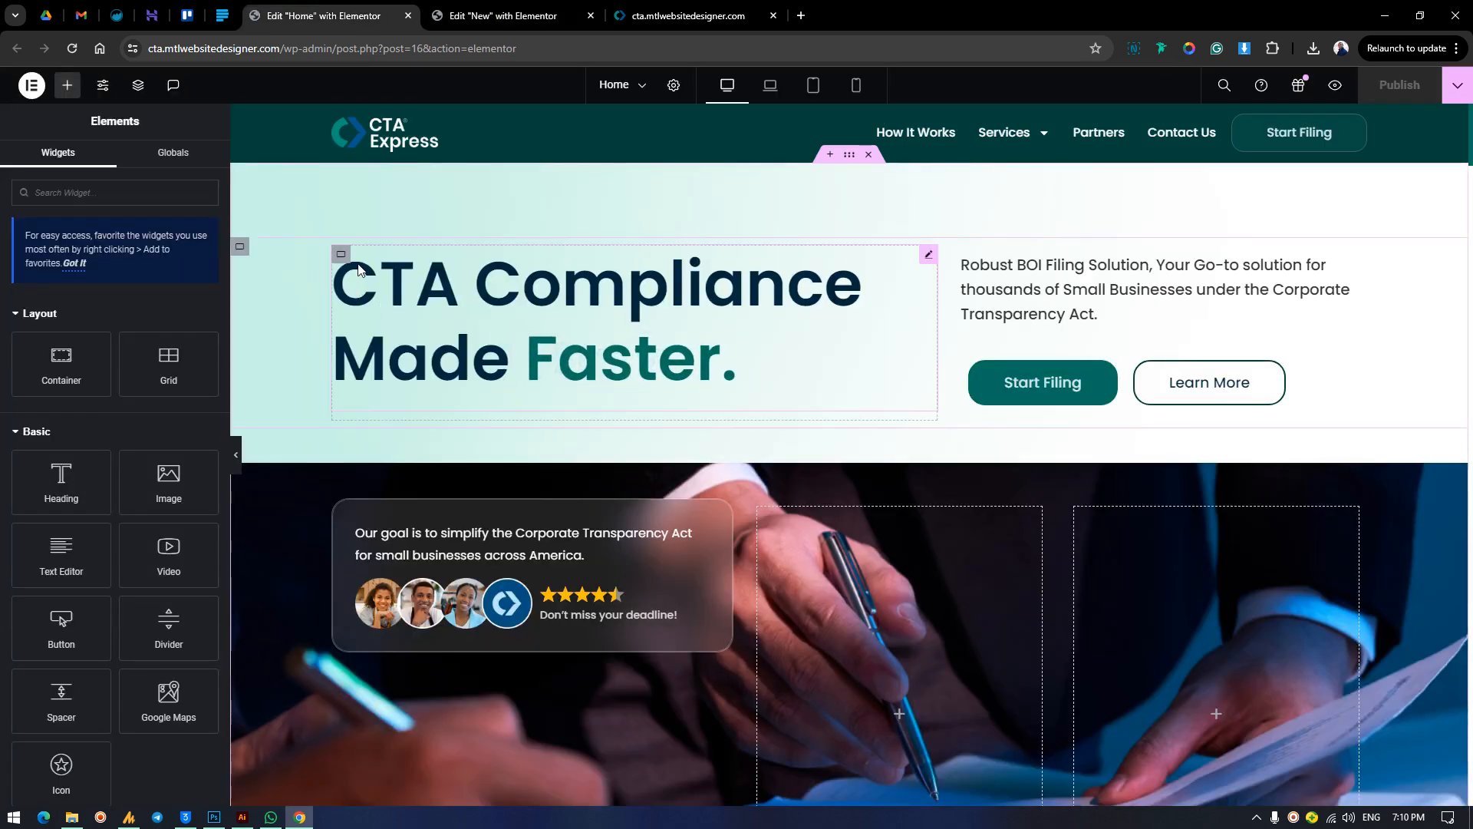
pyautogui.rightClick(250, 246)
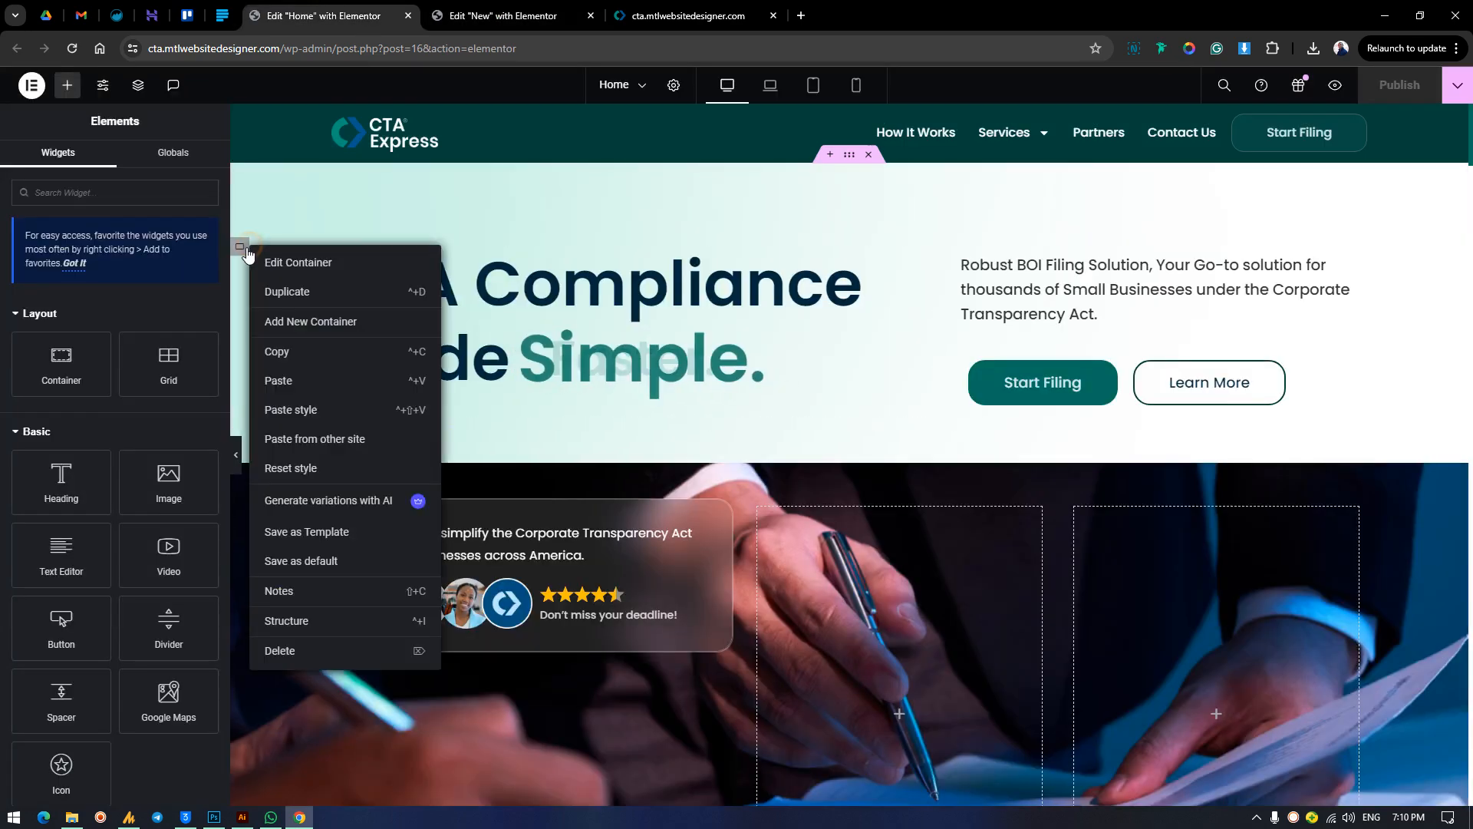
pyautogui.click(287, 353)
pyautogui.click(499, 15)
pyautogui.rightClick(477, 217)
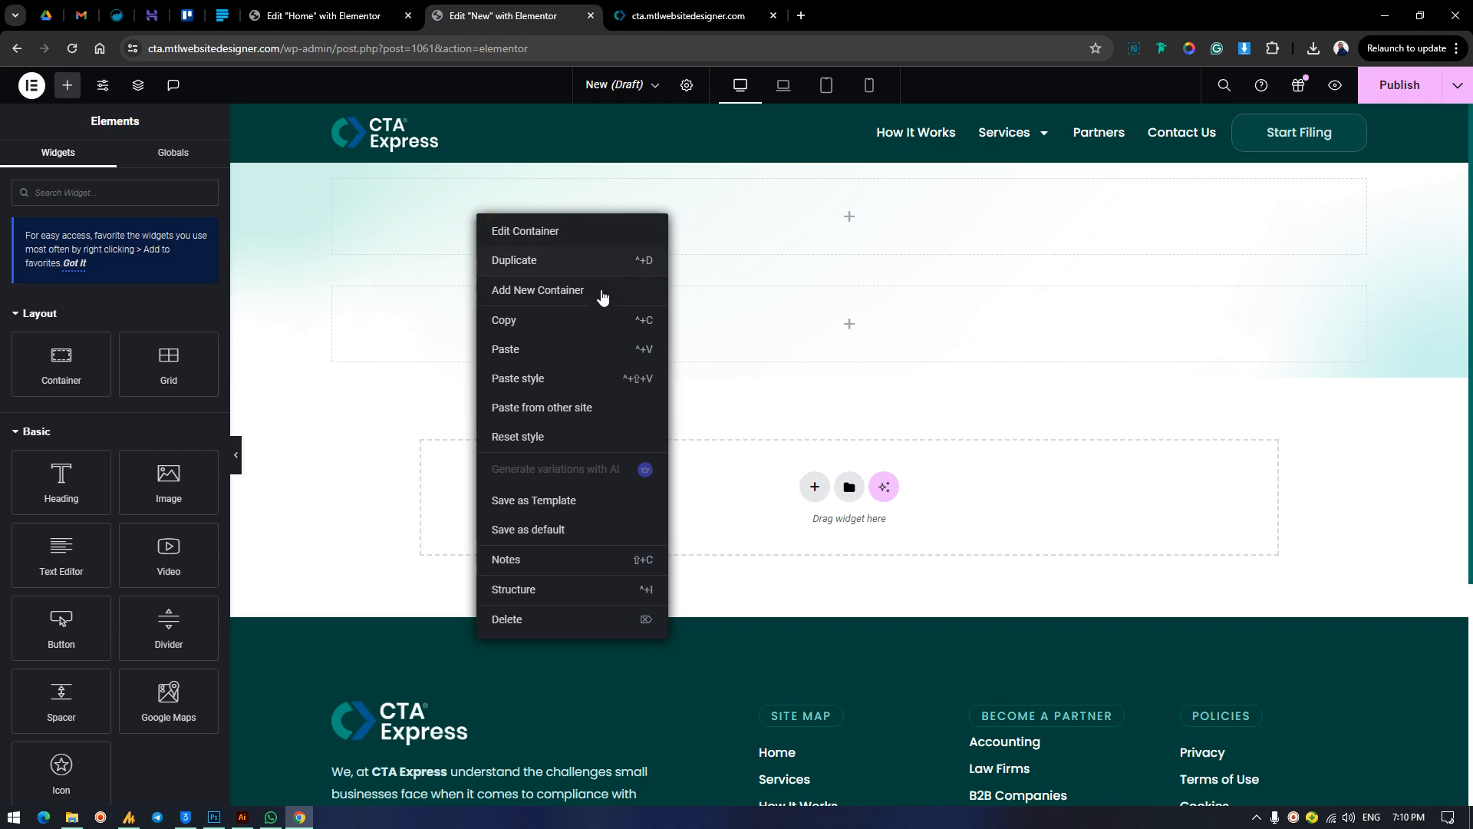
pyautogui.click(495, 359)
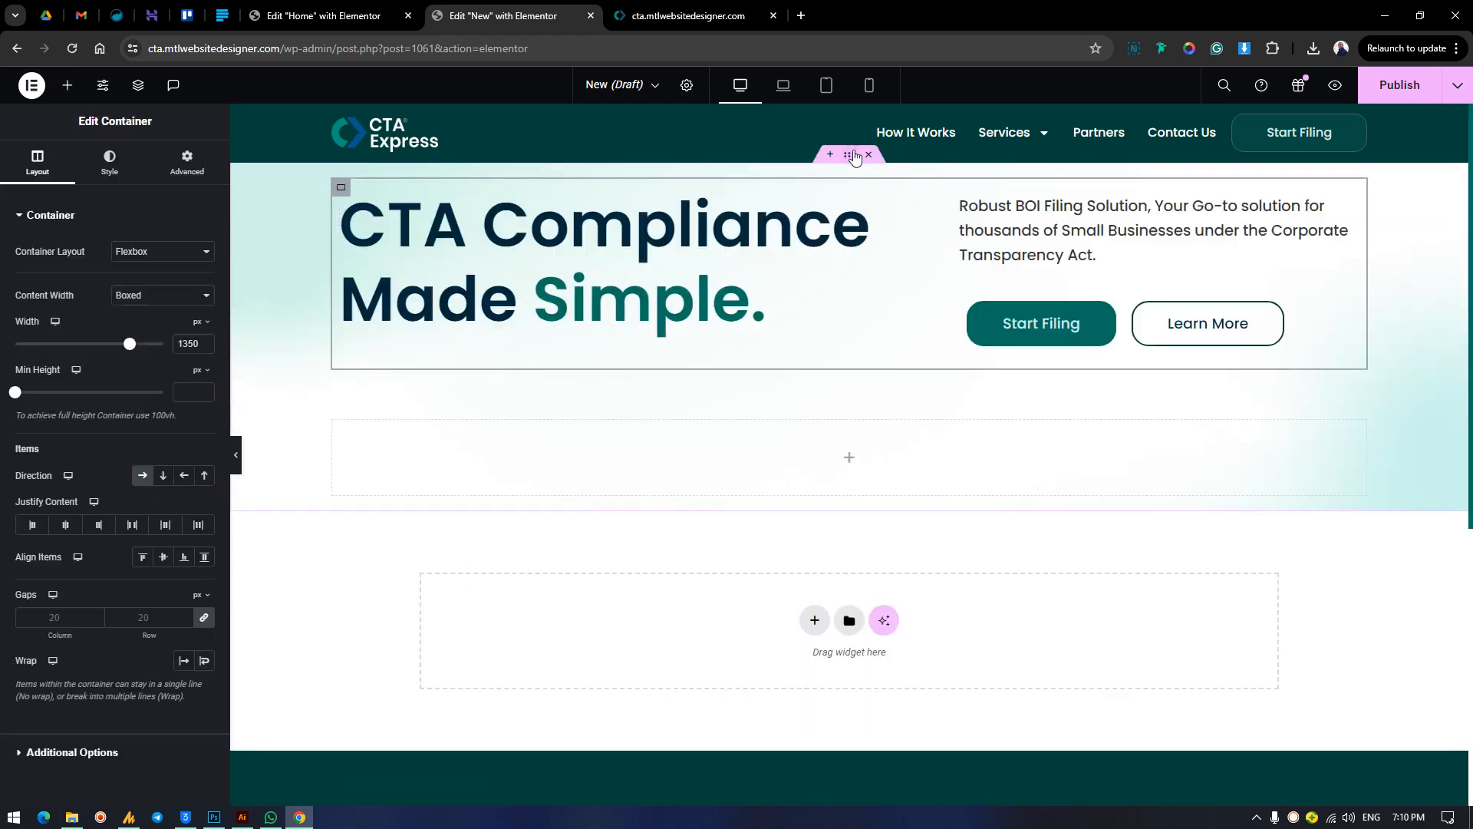
# Examine the outer container's layout and advanced settings and the spacing between the hero text and photo on the finished homepage.
pyautogui.click(315, 328)
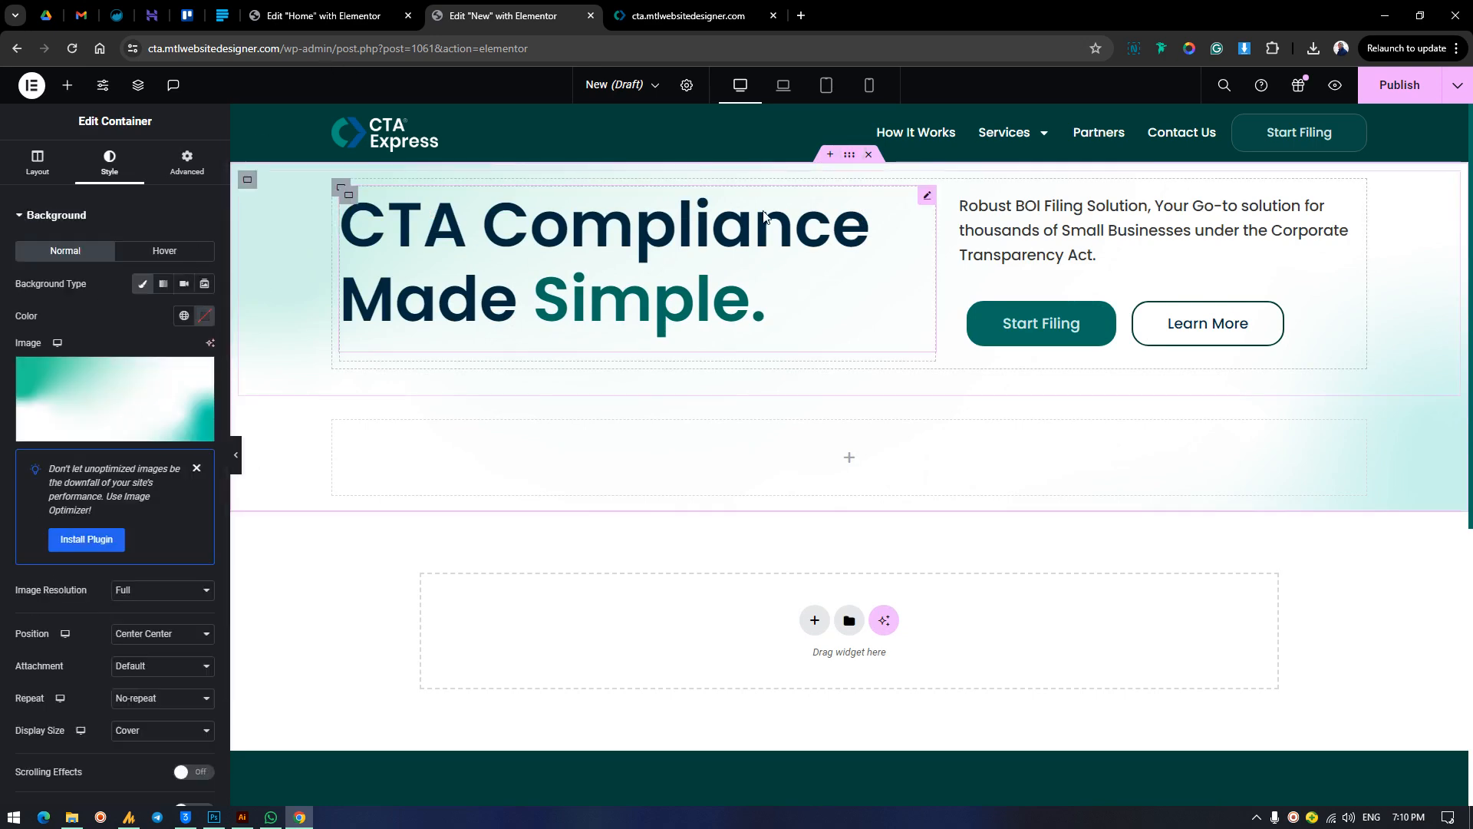
pyautogui.click(186, 163)
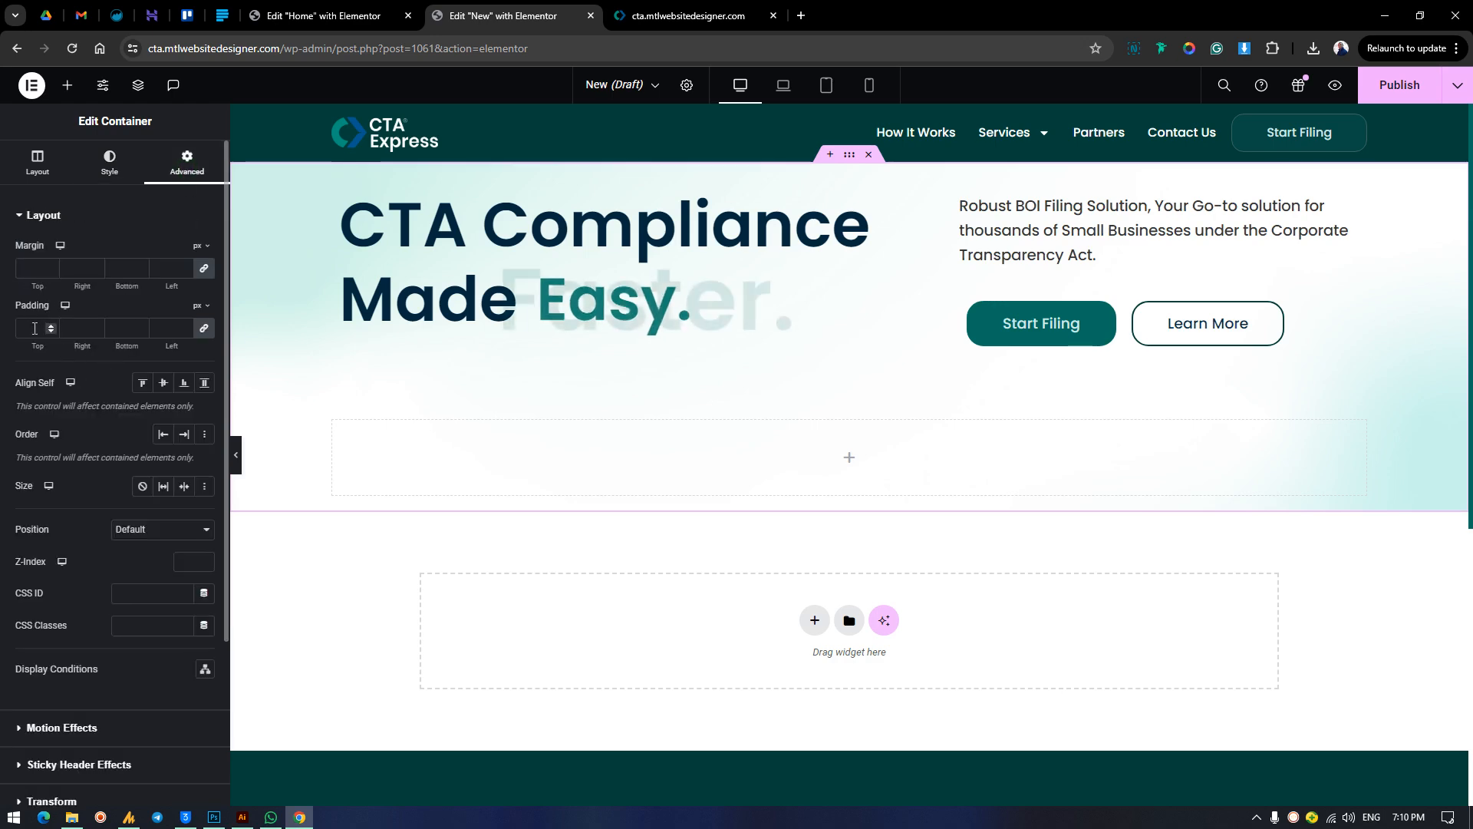
pyautogui.click(37, 163)
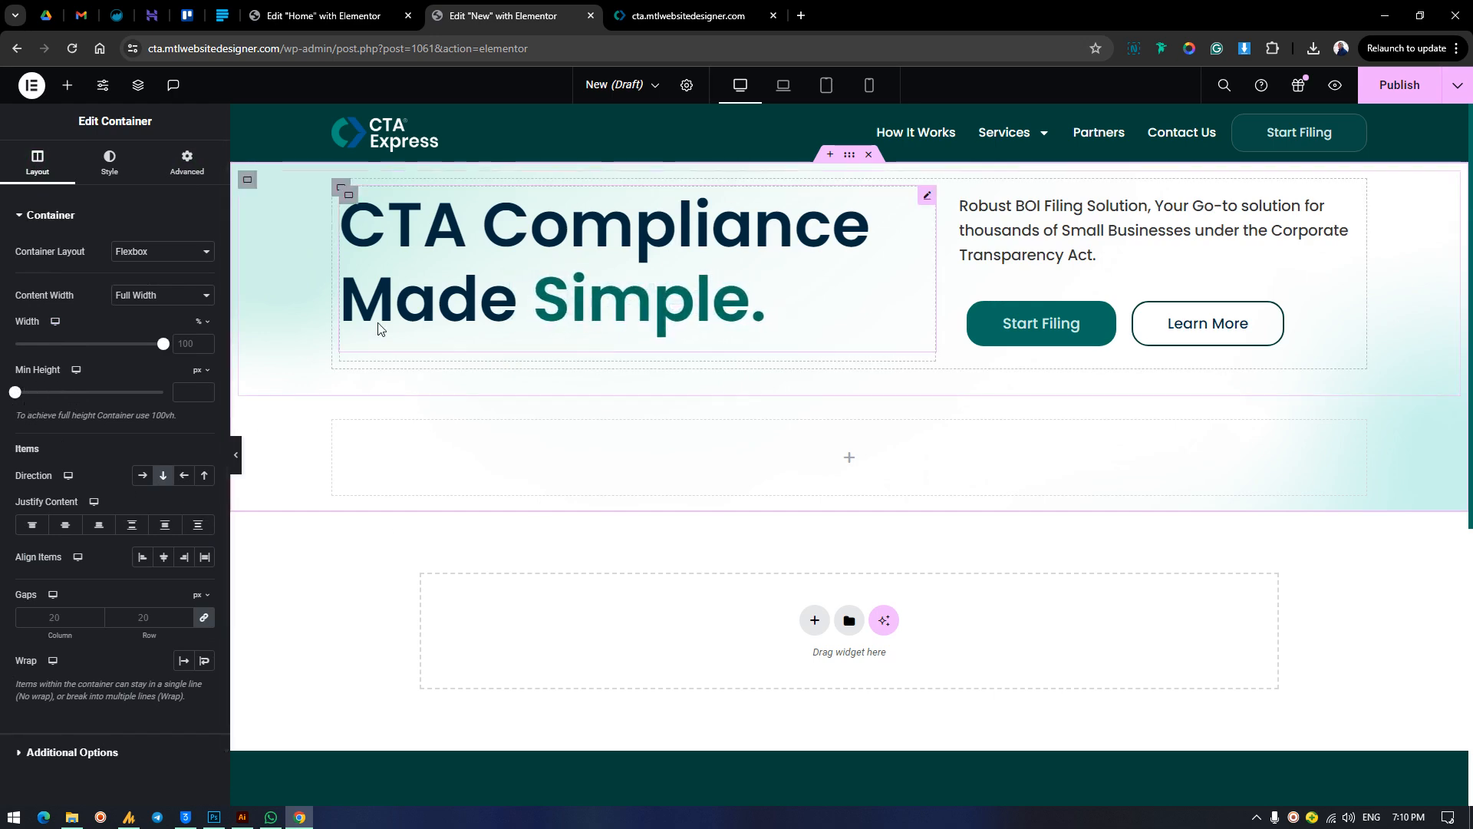
pyautogui.click(688, 15)
pyautogui.scroll(-4, 767, 517)
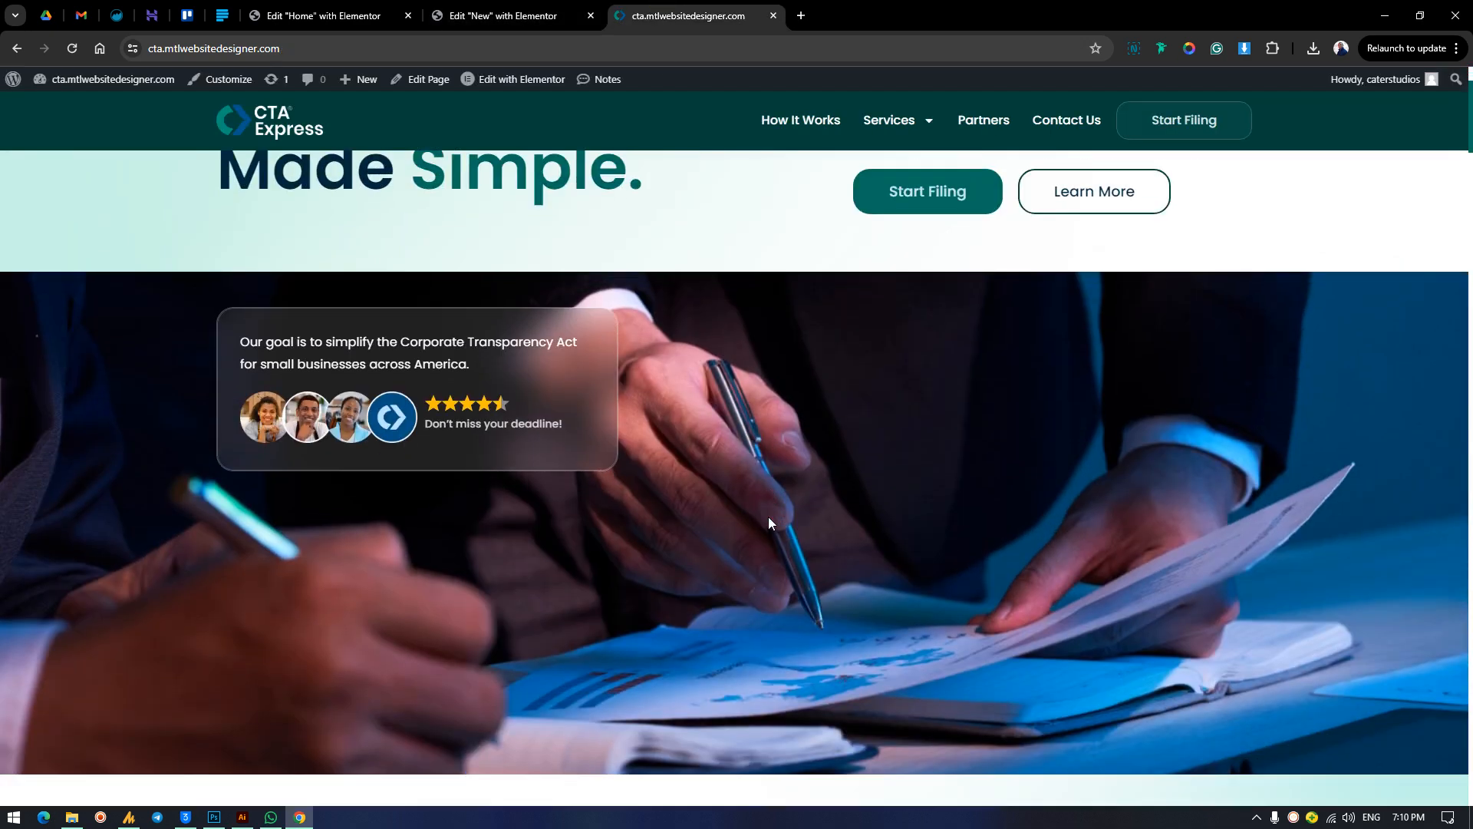
pyautogui.scroll(4, 767, 522)
pyautogui.scroll(-2, 766, 522)
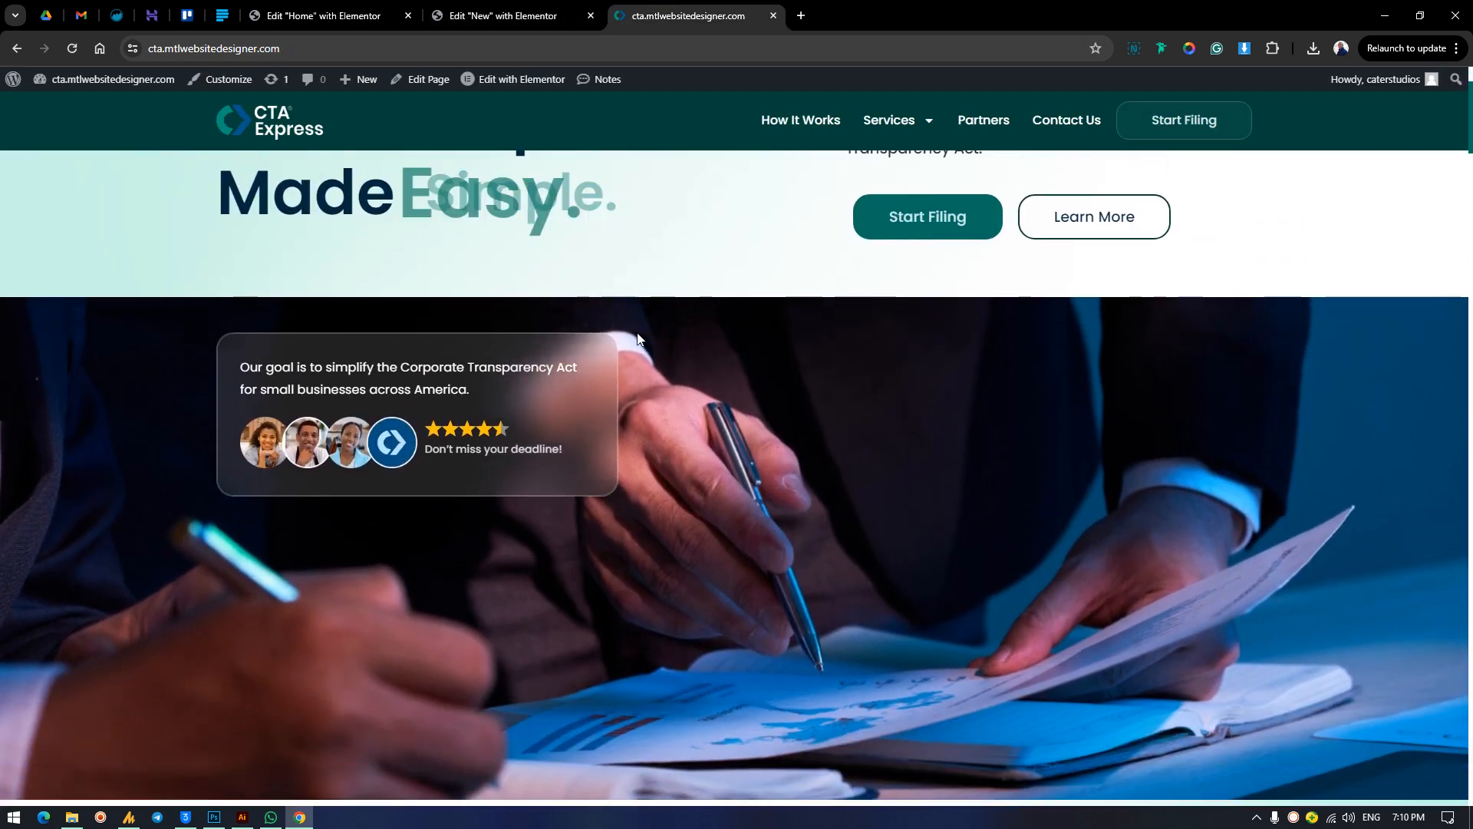
pyautogui.scroll(2, 667, 504)
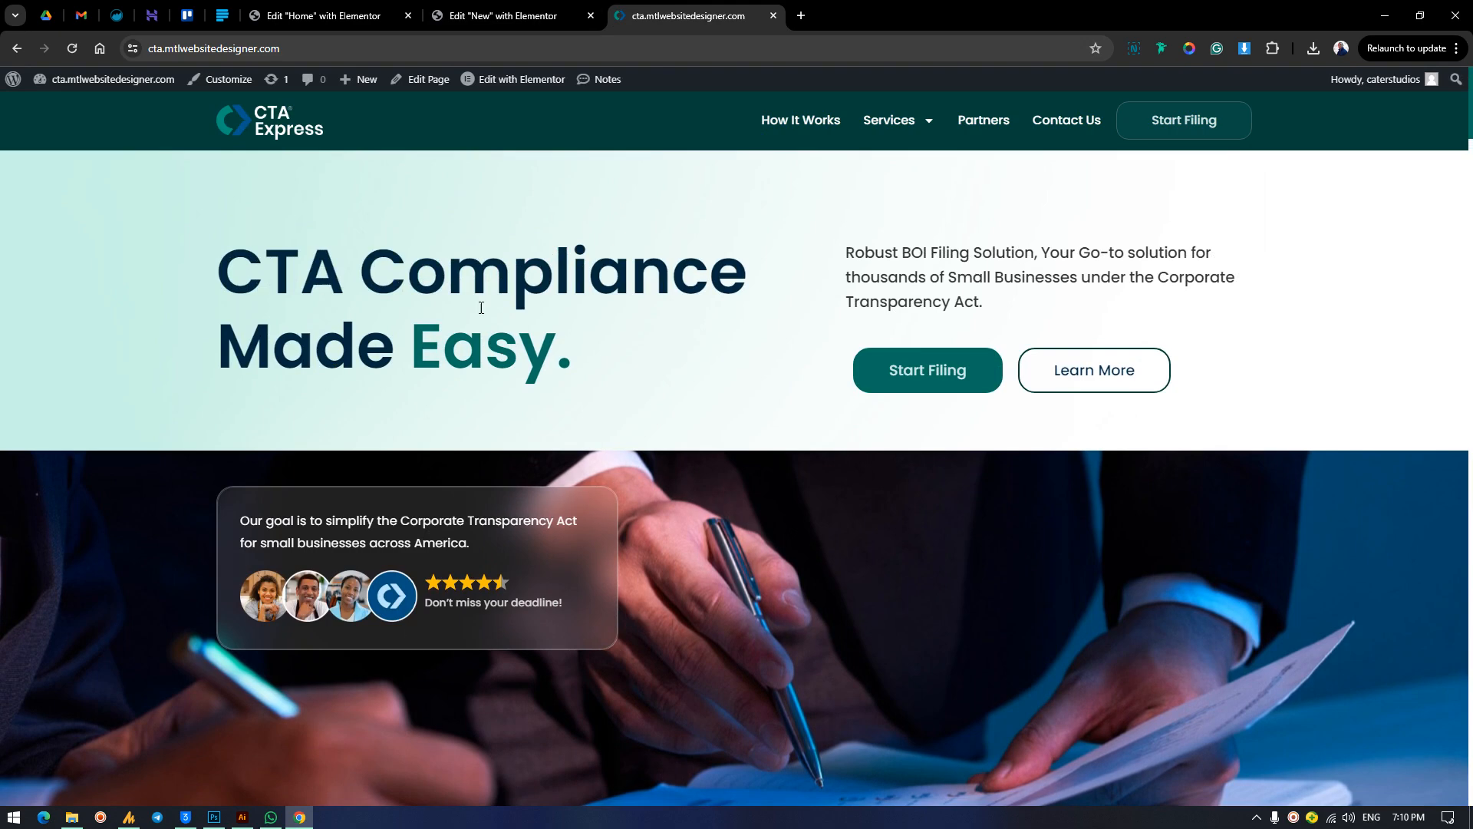
pyautogui.scroll(-4, 573, 368)
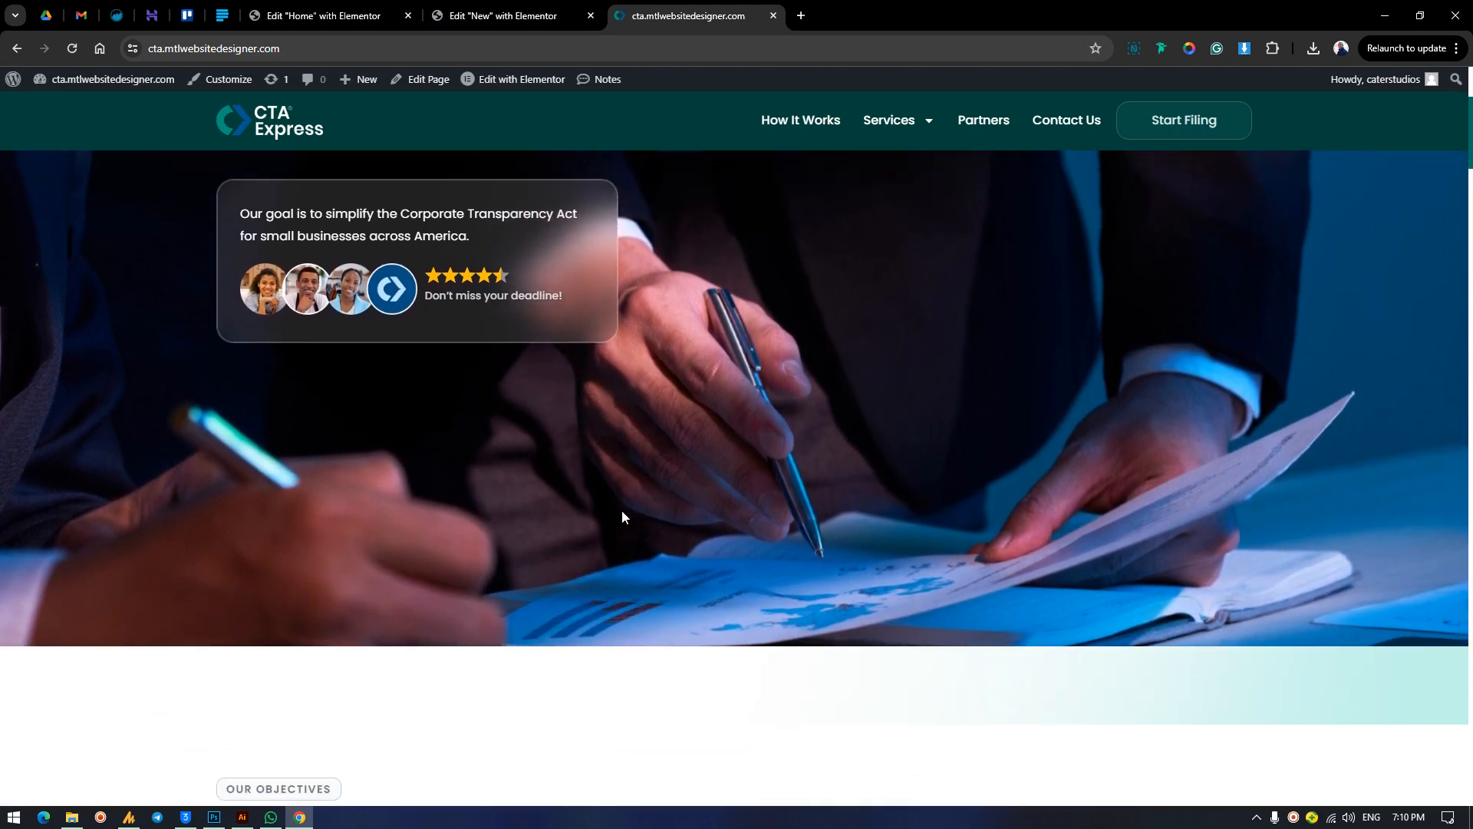
pyautogui.scroll(4, 621, 517)
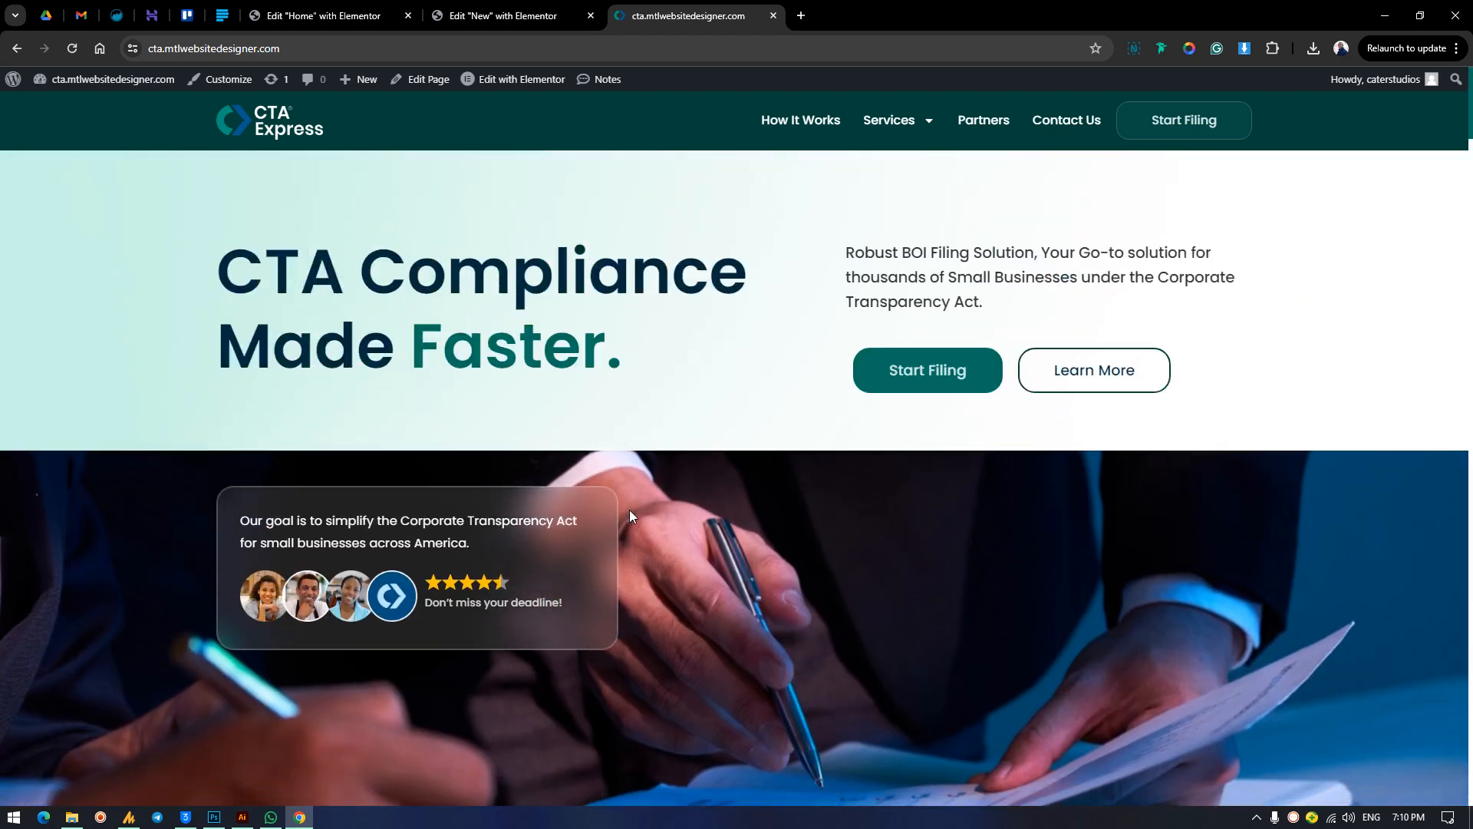
# Unlink the outer container's padding on the New page and set it to 52 px top, 69 px bottom and 0 on the sides.
pyautogui.click(500, 15)
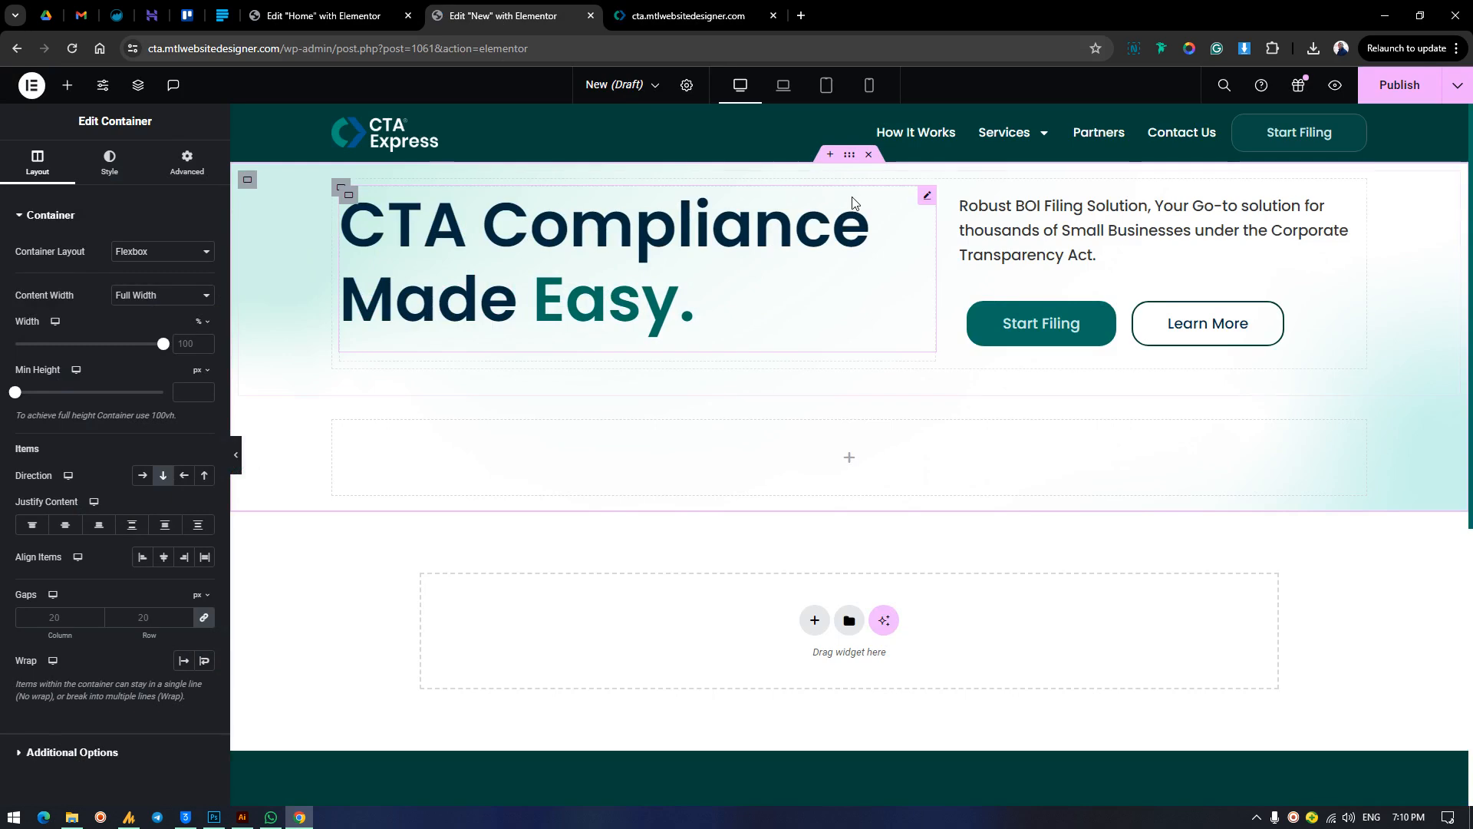
pyautogui.click(187, 161)
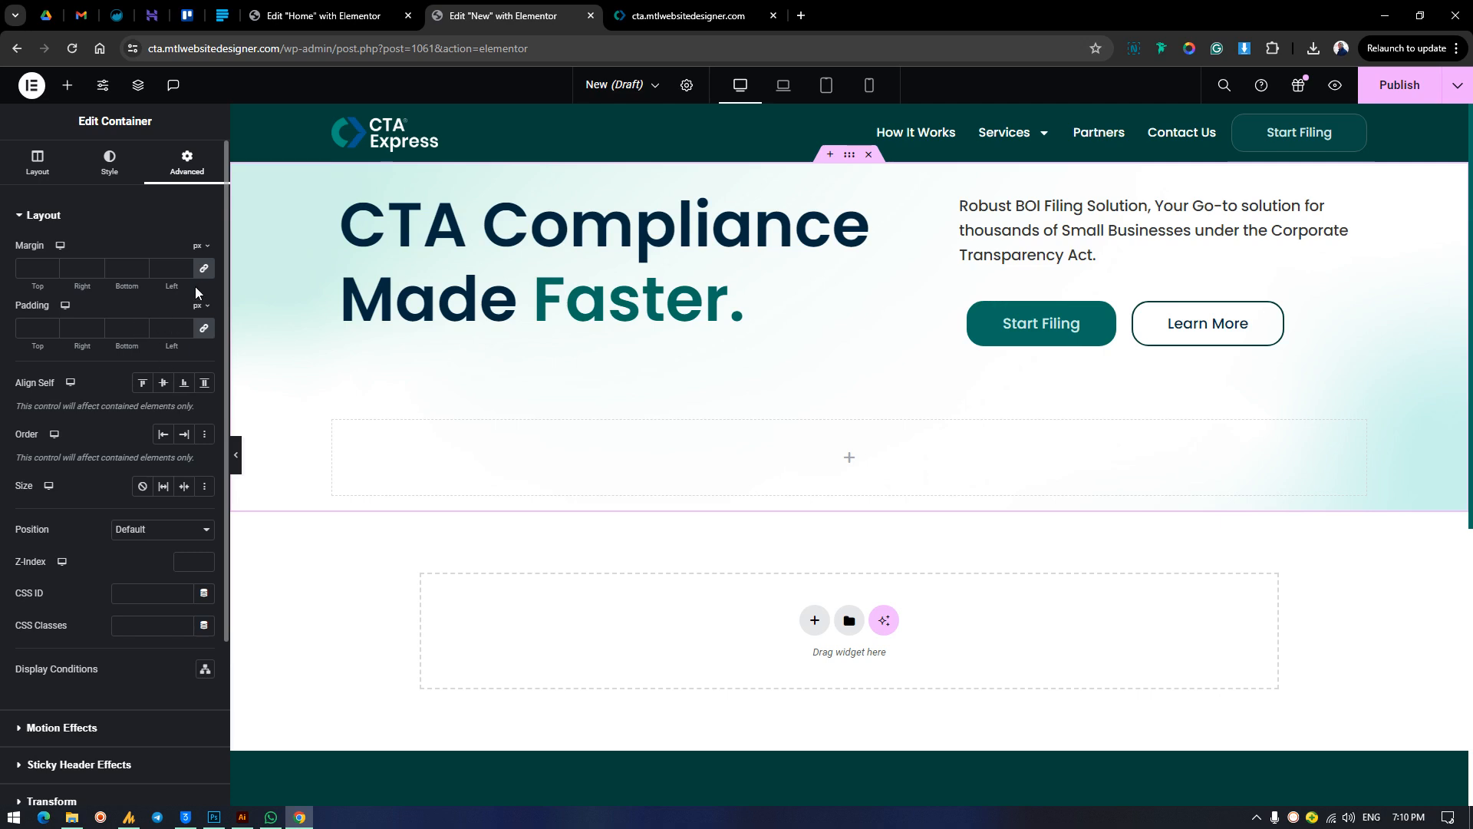
pyautogui.click(204, 328)
pyautogui.moveTo(41, 353); pyautogui.dragTo(178, 396)
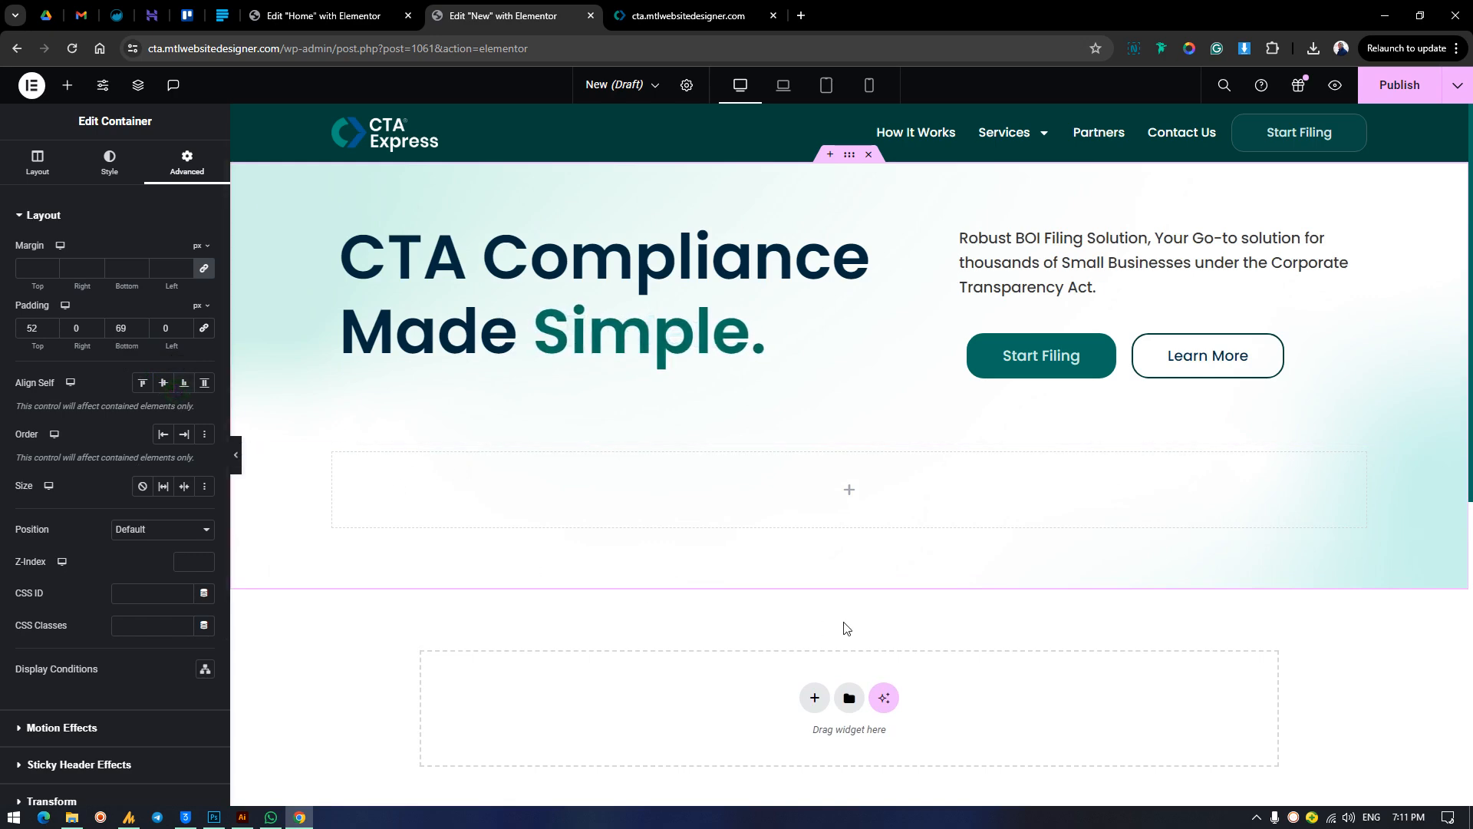
# Check where the photo section ends on the finished homepage and set the outer container's bottom padding to 0 on the New page.
pyautogui.click(688, 15)
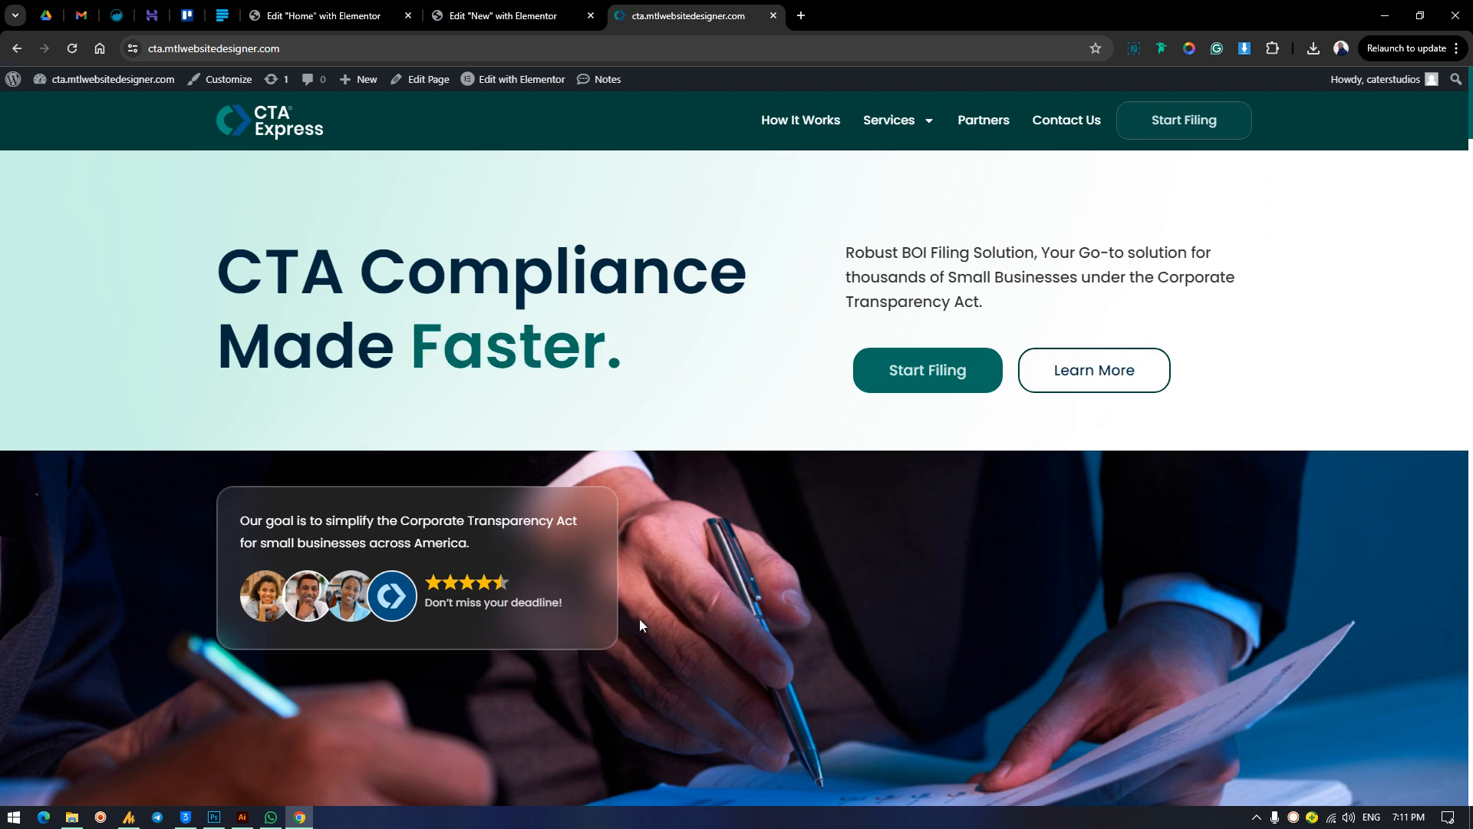
pyautogui.scroll(-5, 642, 620)
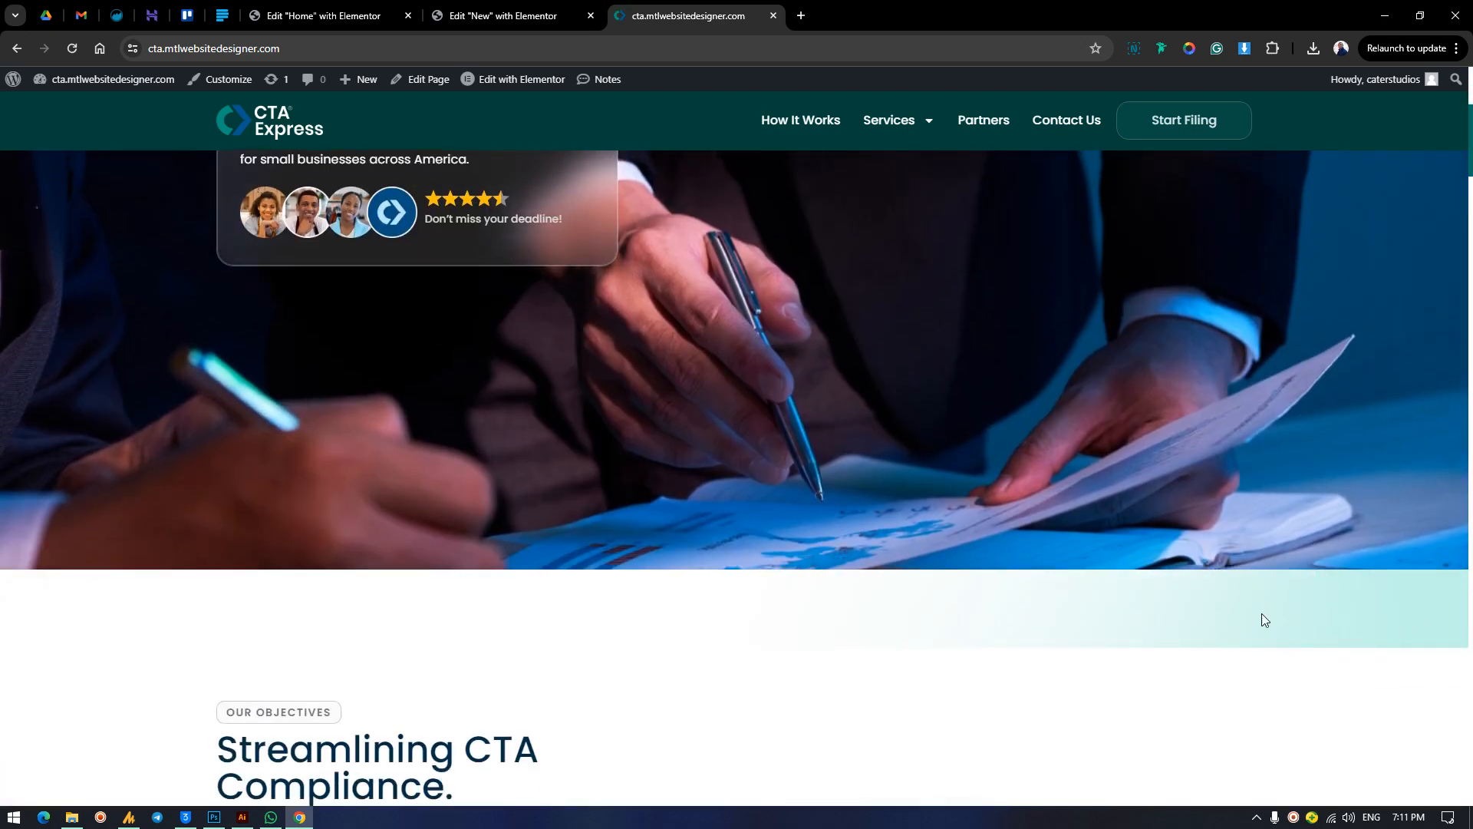
pyautogui.click(535, 7)
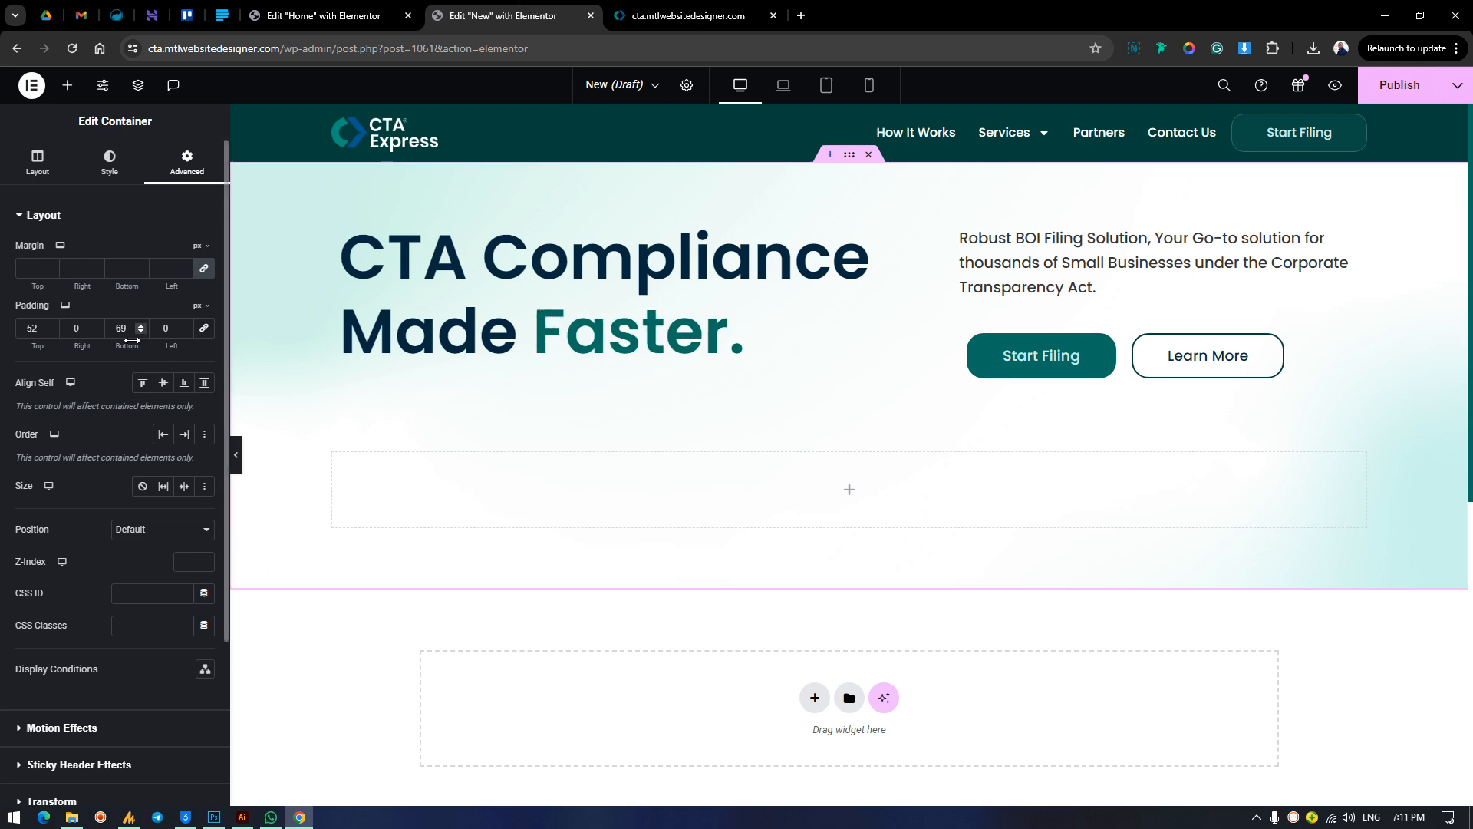
pyautogui.write('0')
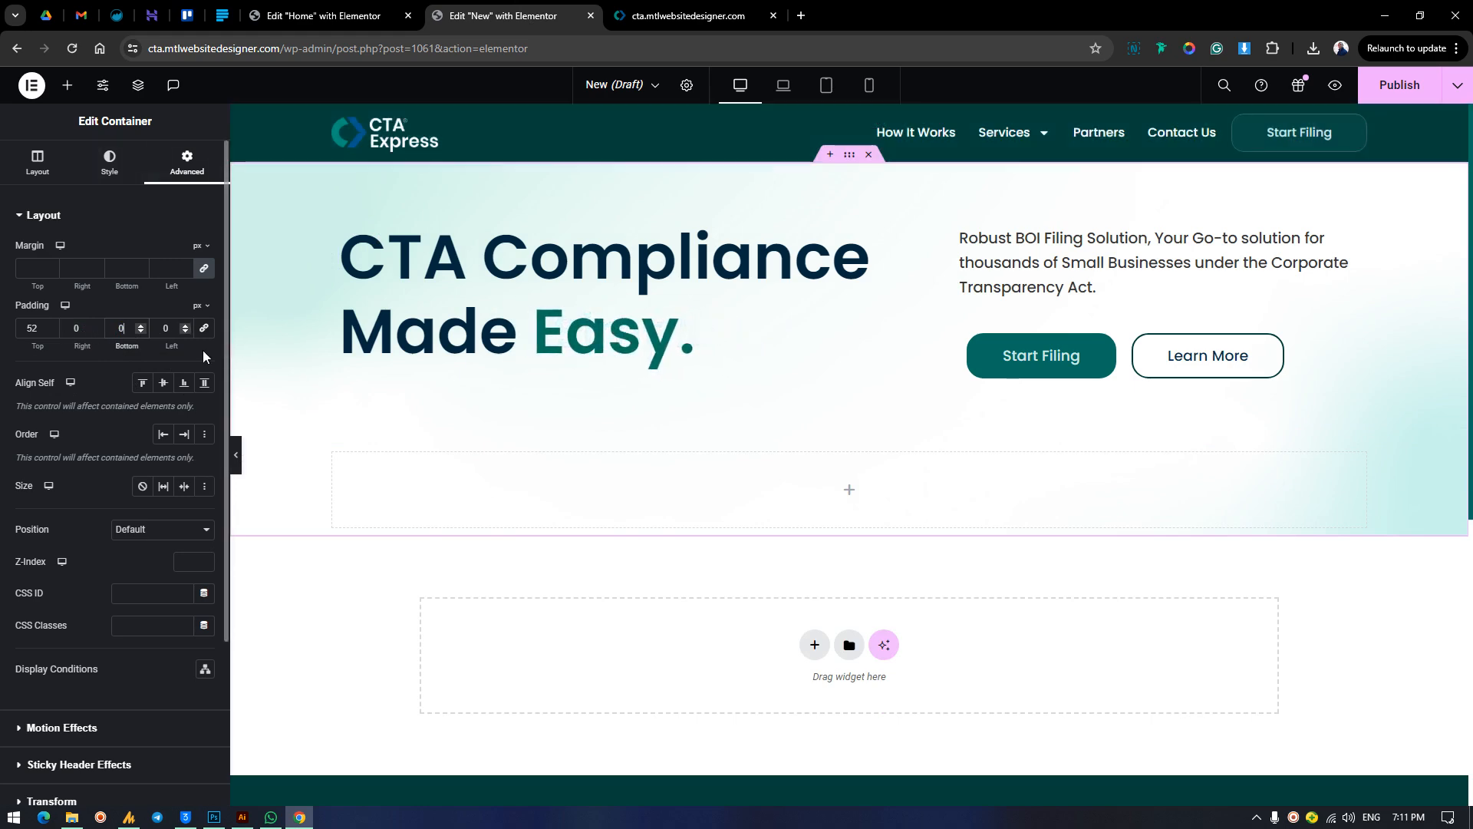
# Give the second inner container a classic background and browse the media library for its background image.
pyautogui.click(274, 491)
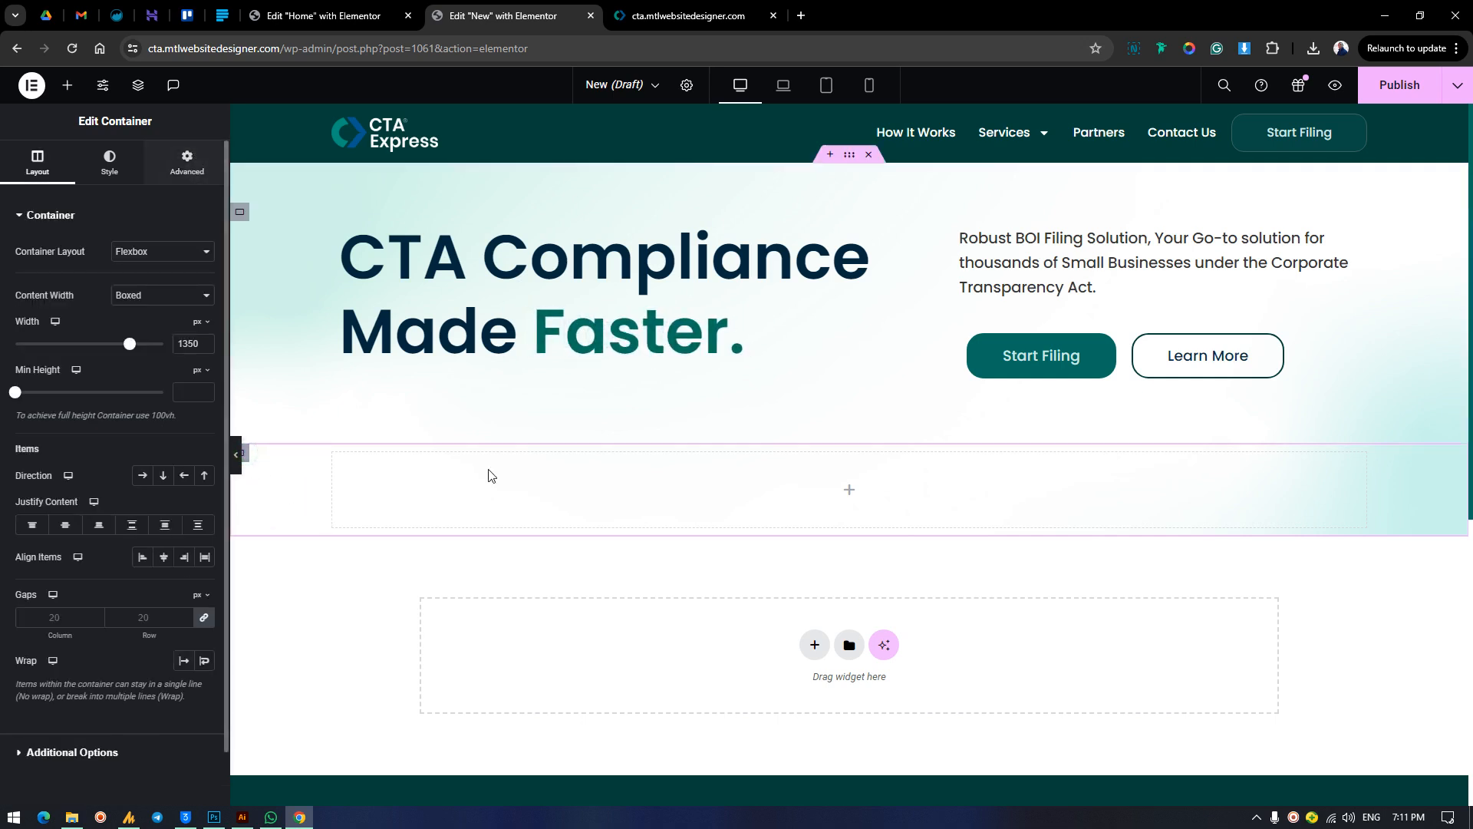
pyautogui.click(119, 173)
pyautogui.click(142, 284)
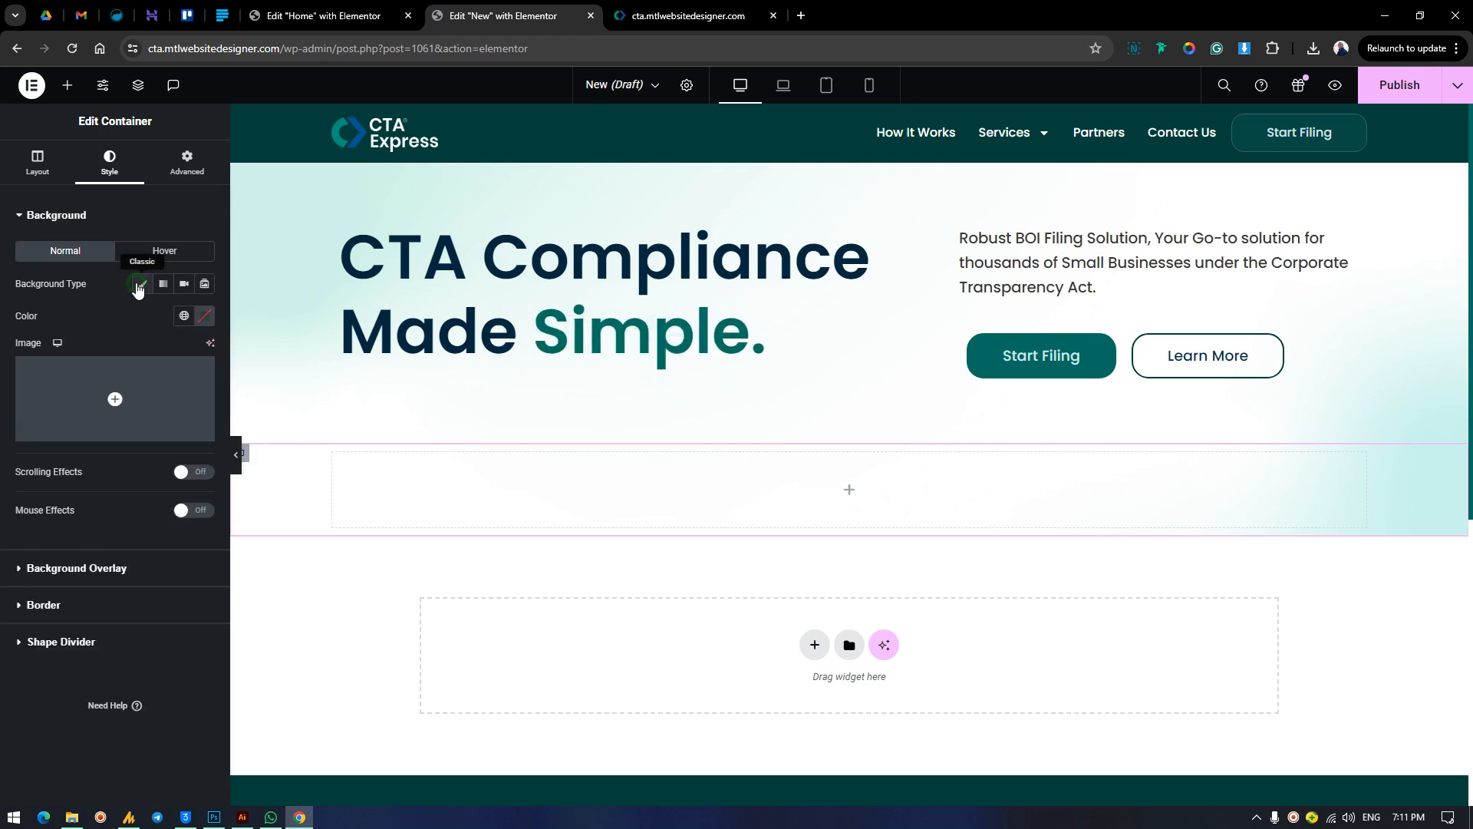
pyautogui.click(126, 432)
pyautogui.scroll(-2, 770, 436)
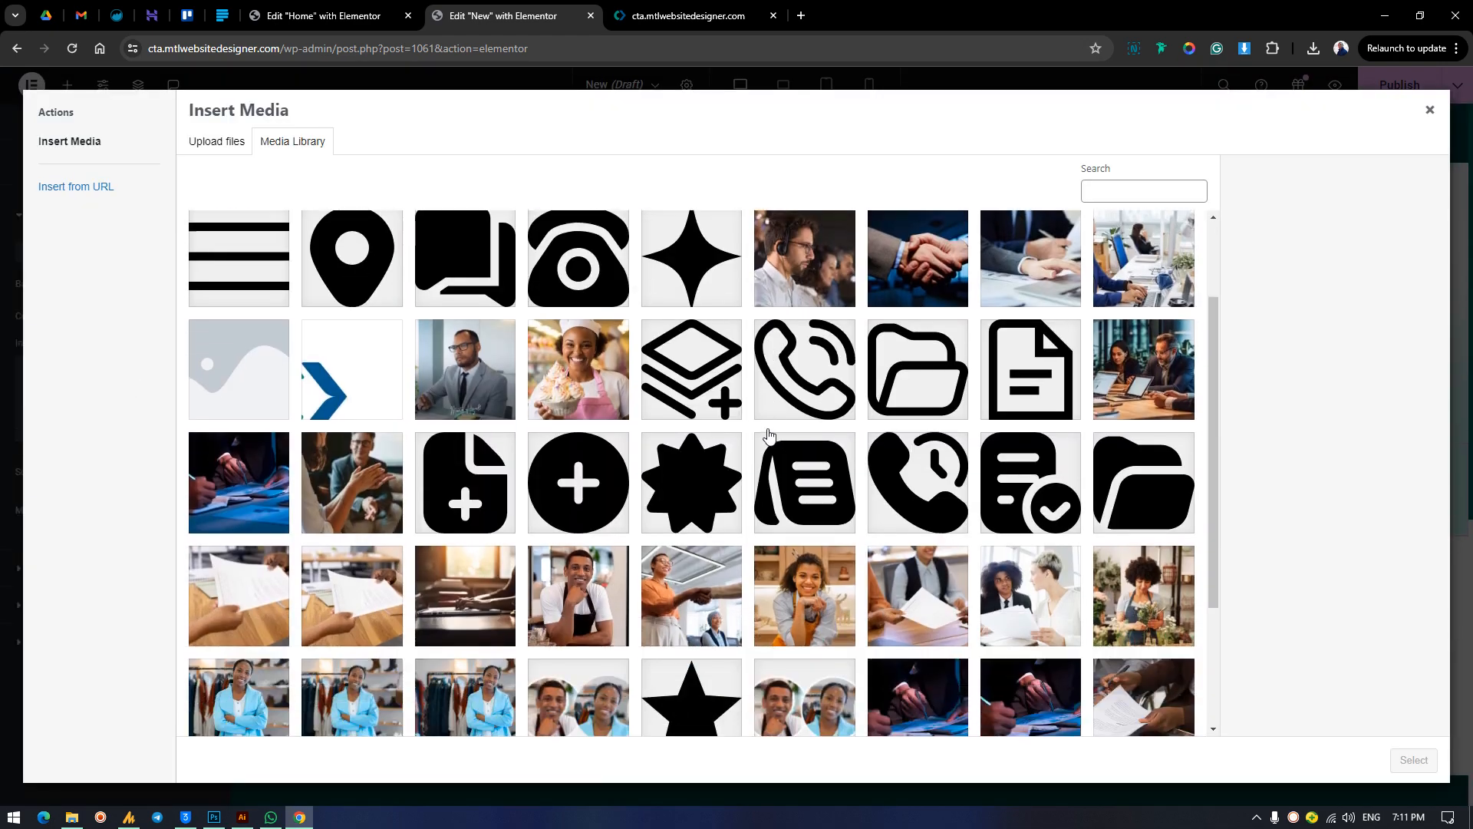
pyautogui.scroll(-1, 770, 436)
pyautogui.scroll(1, 968, 412)
pyautogui.scroll(-3, 968, 413)
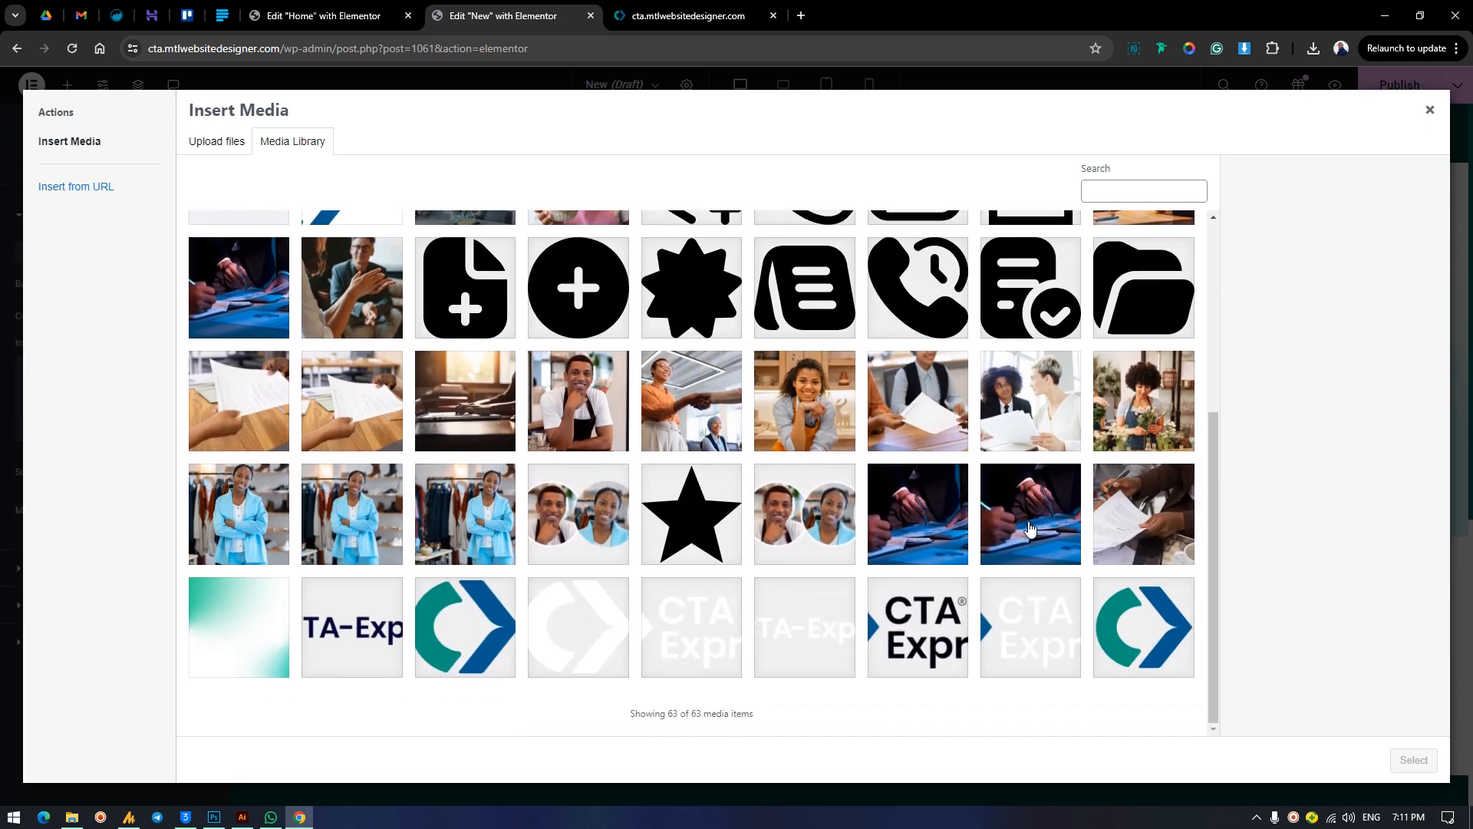
# Compare the candidate photos in the media library and set compliance.jpg as the second inner container's background image.
pyautogui.click(943, 533)
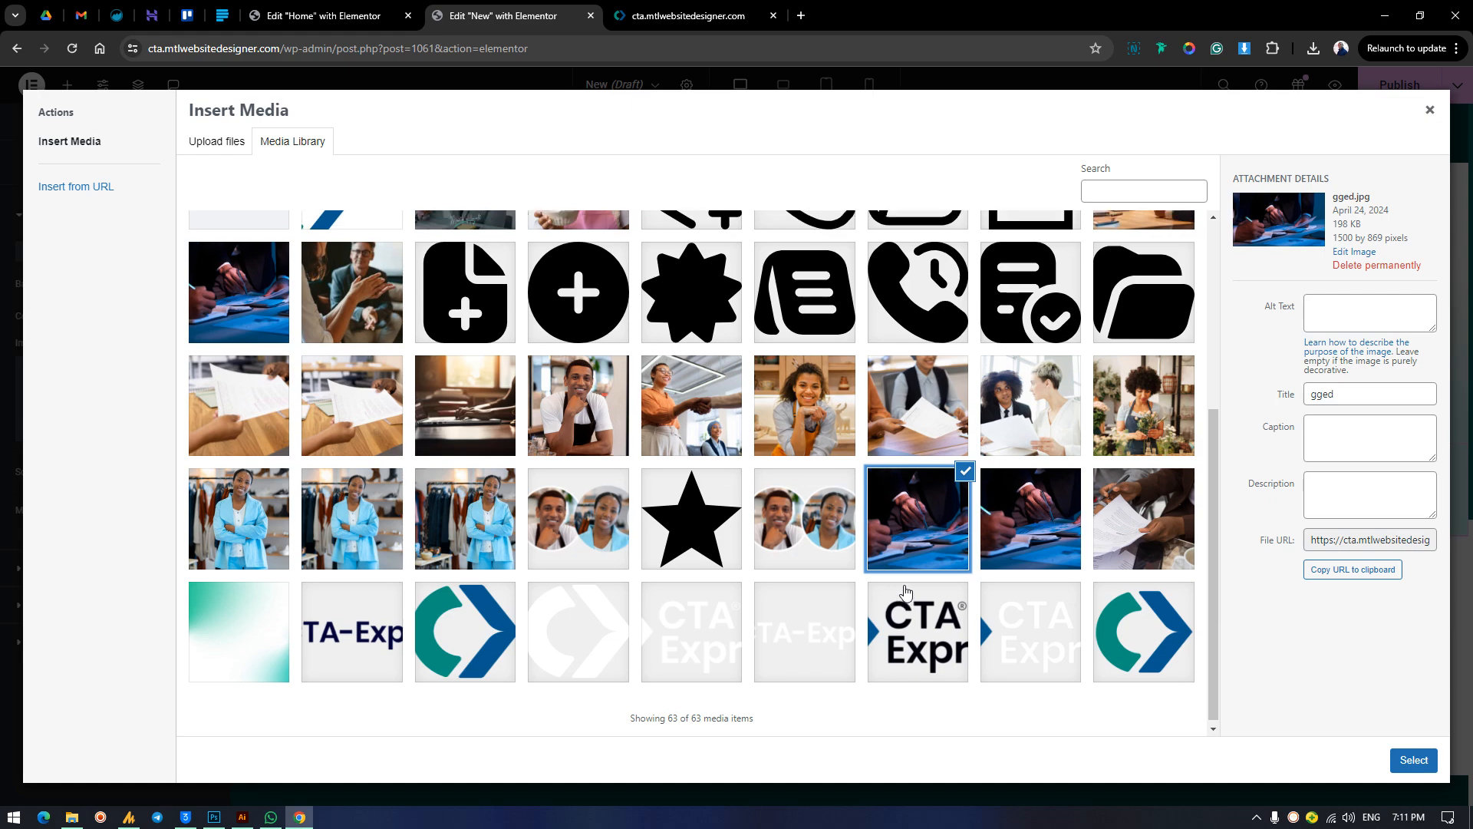
pyautogui.scroll(3, 905, 592)
pyautogui.scroll(-3, 997, 537)
pyautogui.click(1151, 511)
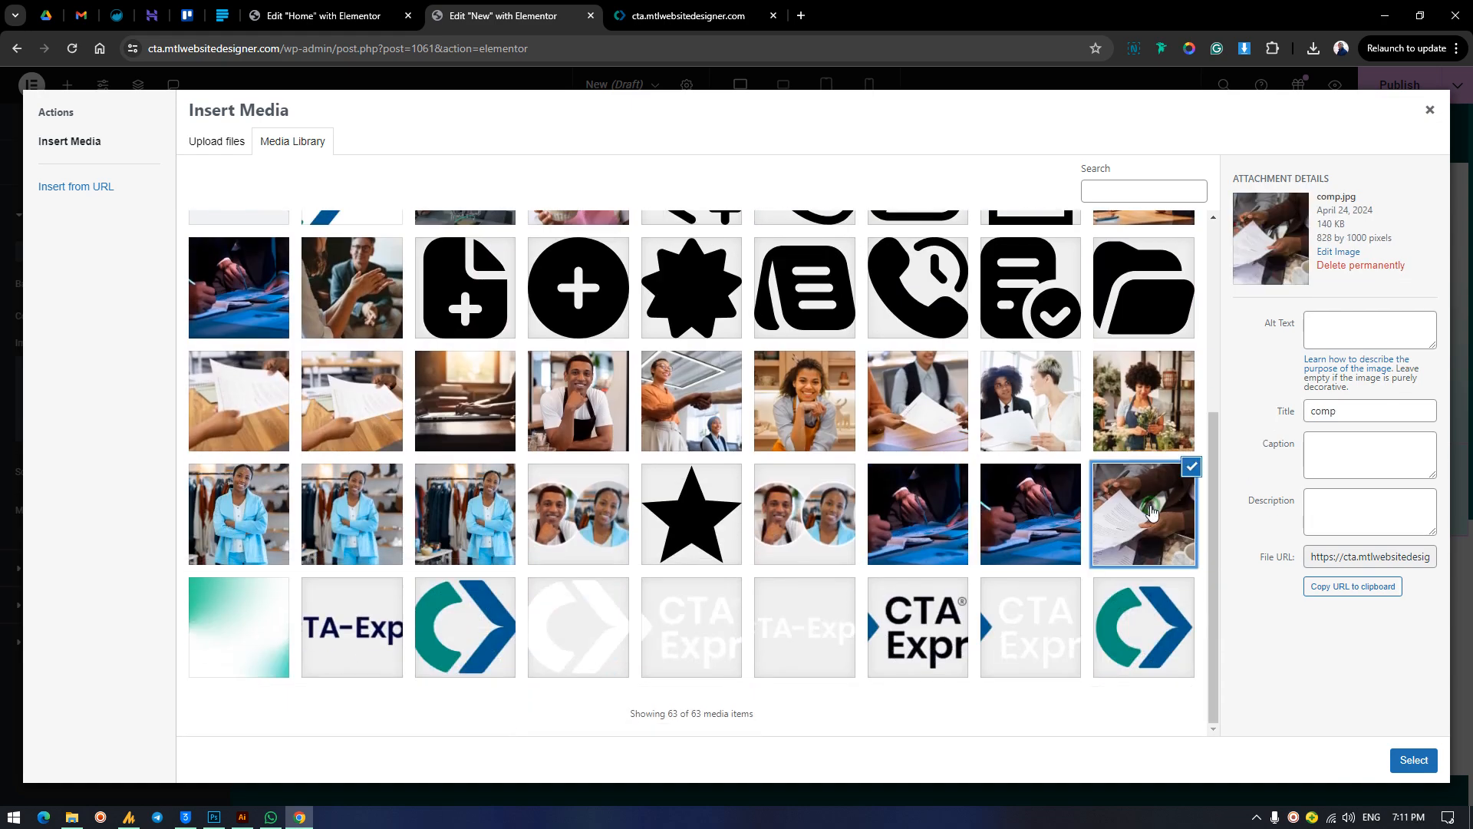
pyautogui.click(1048, 518)
pyautogui.scroll(3, 844, 498)
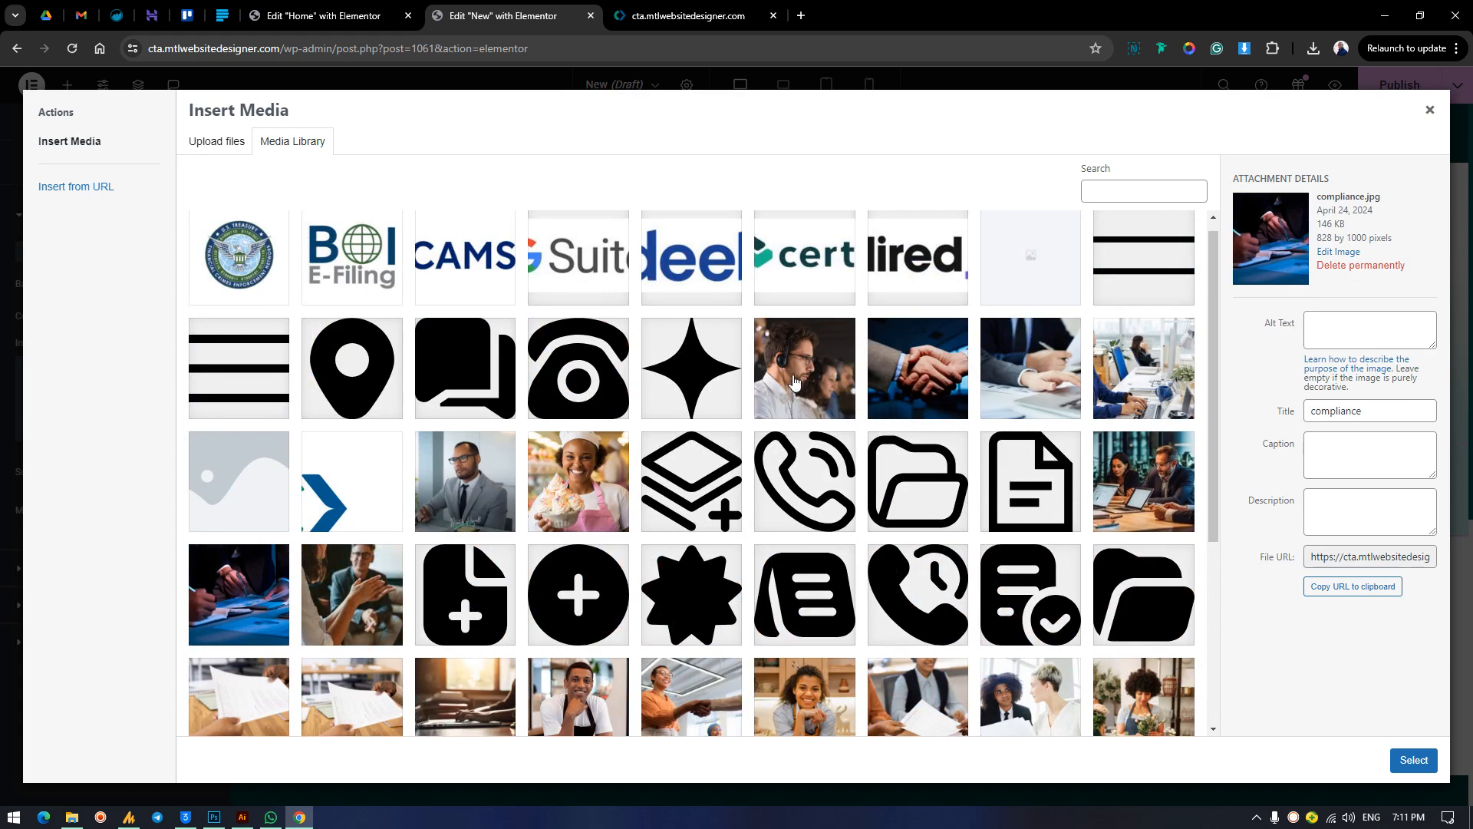
pyautogui.click(795, 381)
pyautogui.scroll(-4, 844, 498)
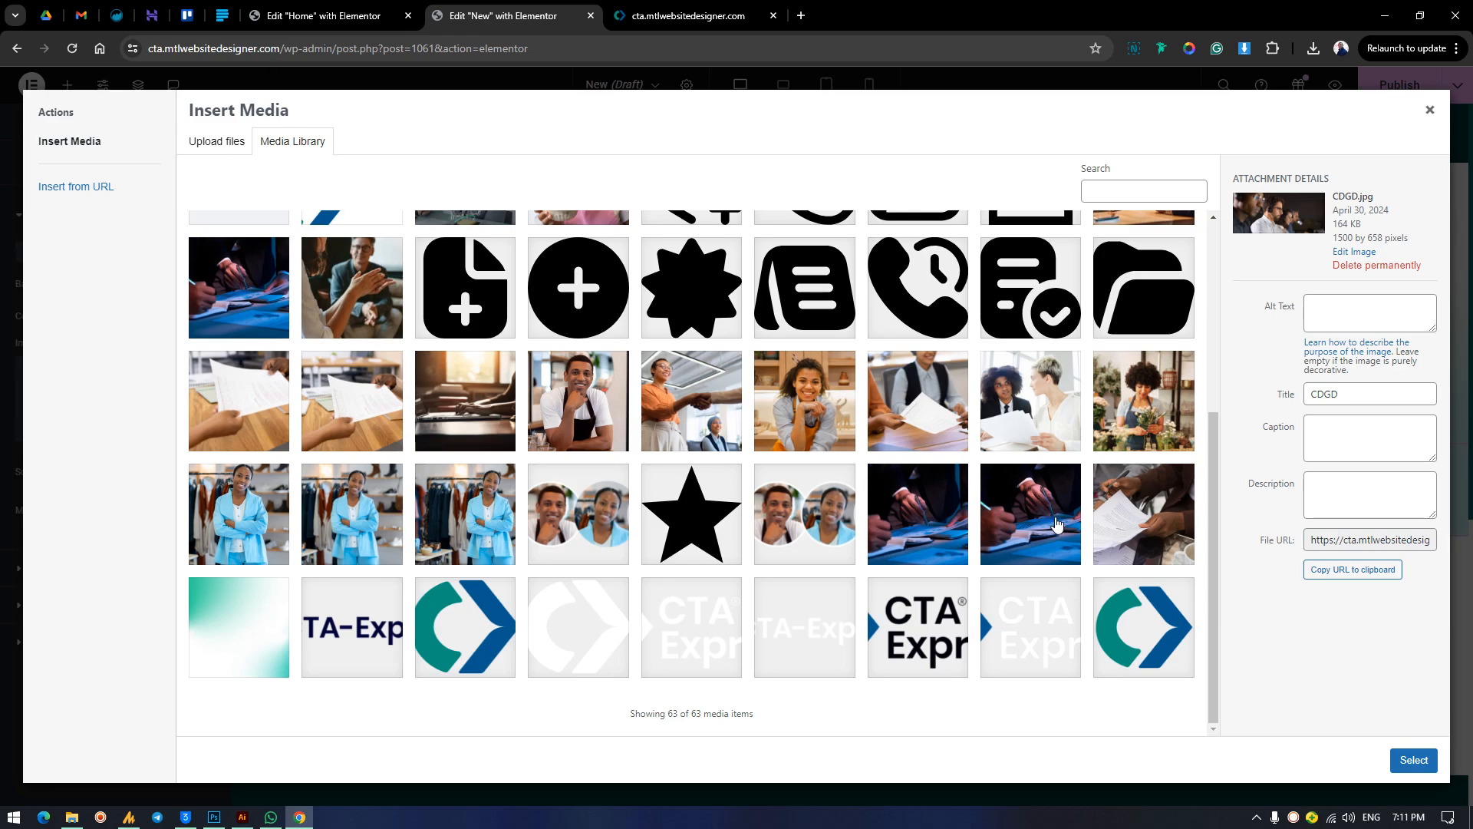
pyautogui.click(1030, 514)
pyautogui.click(1412, 760)
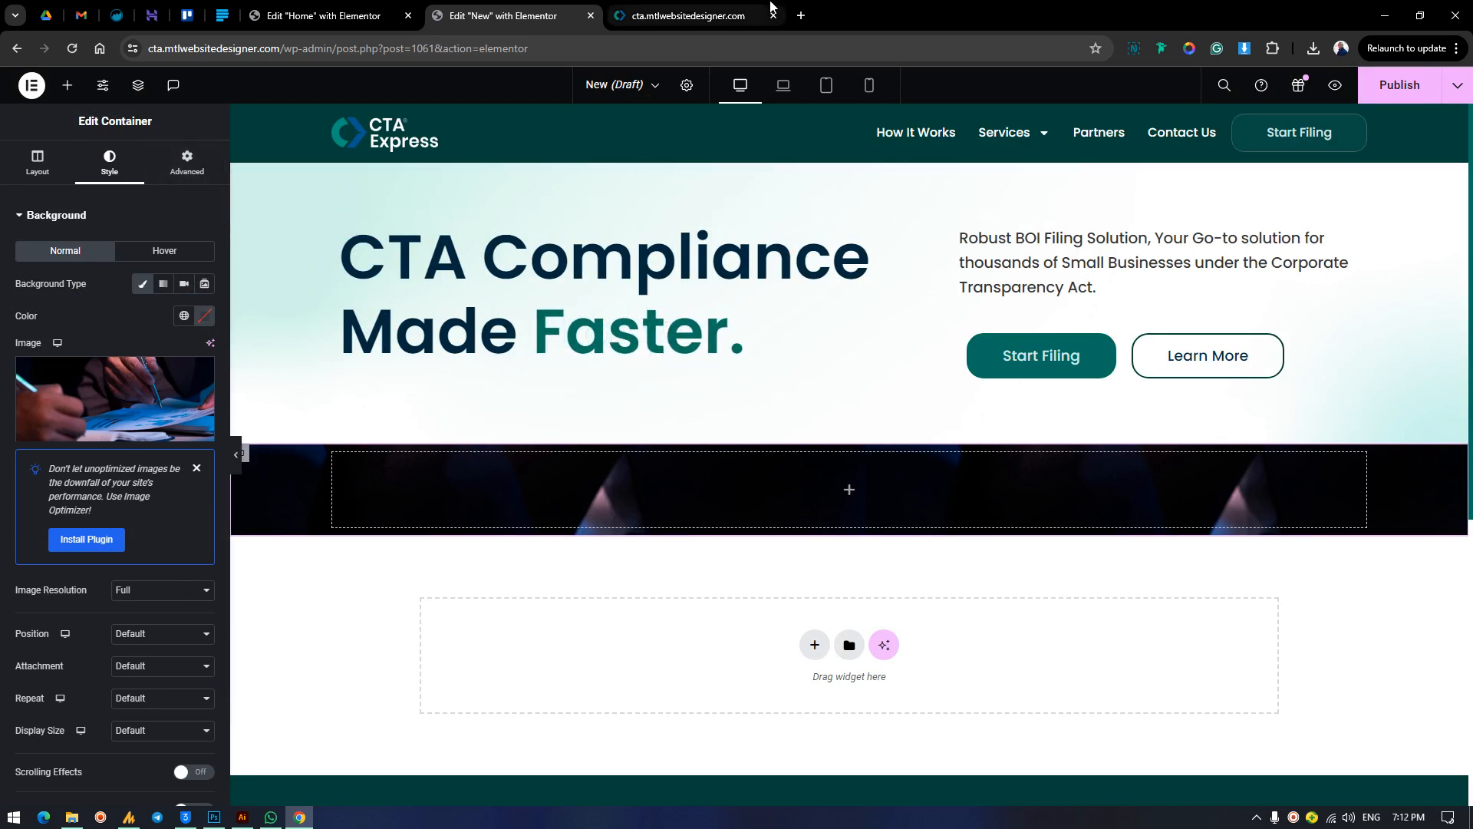
# Examine the photo section and its overlaid card on the finished homepage, and return to the New page.
pyautogui.click(710, 15)
pyautogui.scroll(-1, 471, 586)
pyautogui.scroll(5, 474, 585)
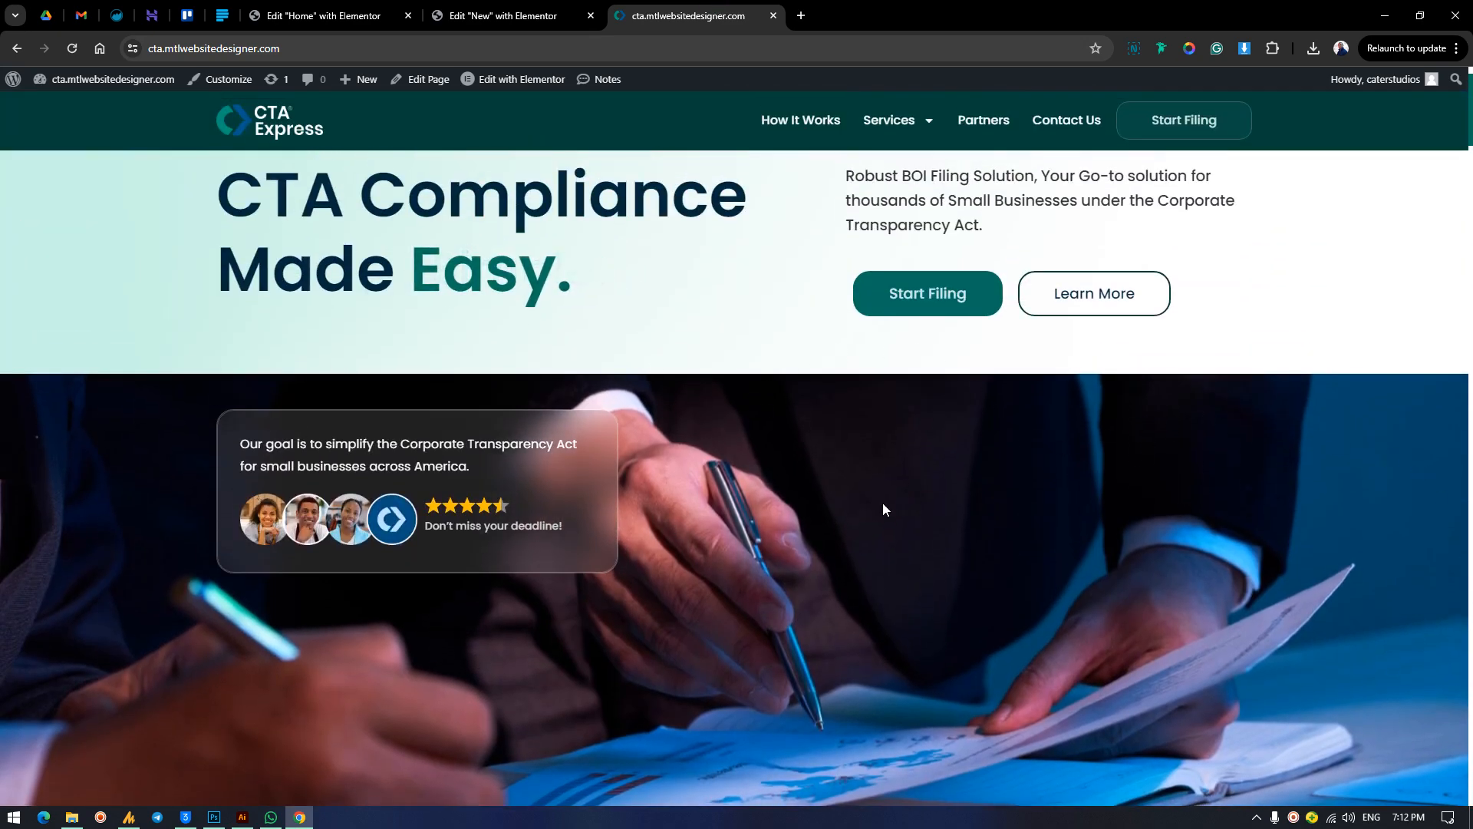
pyautogui.click(471, 23)
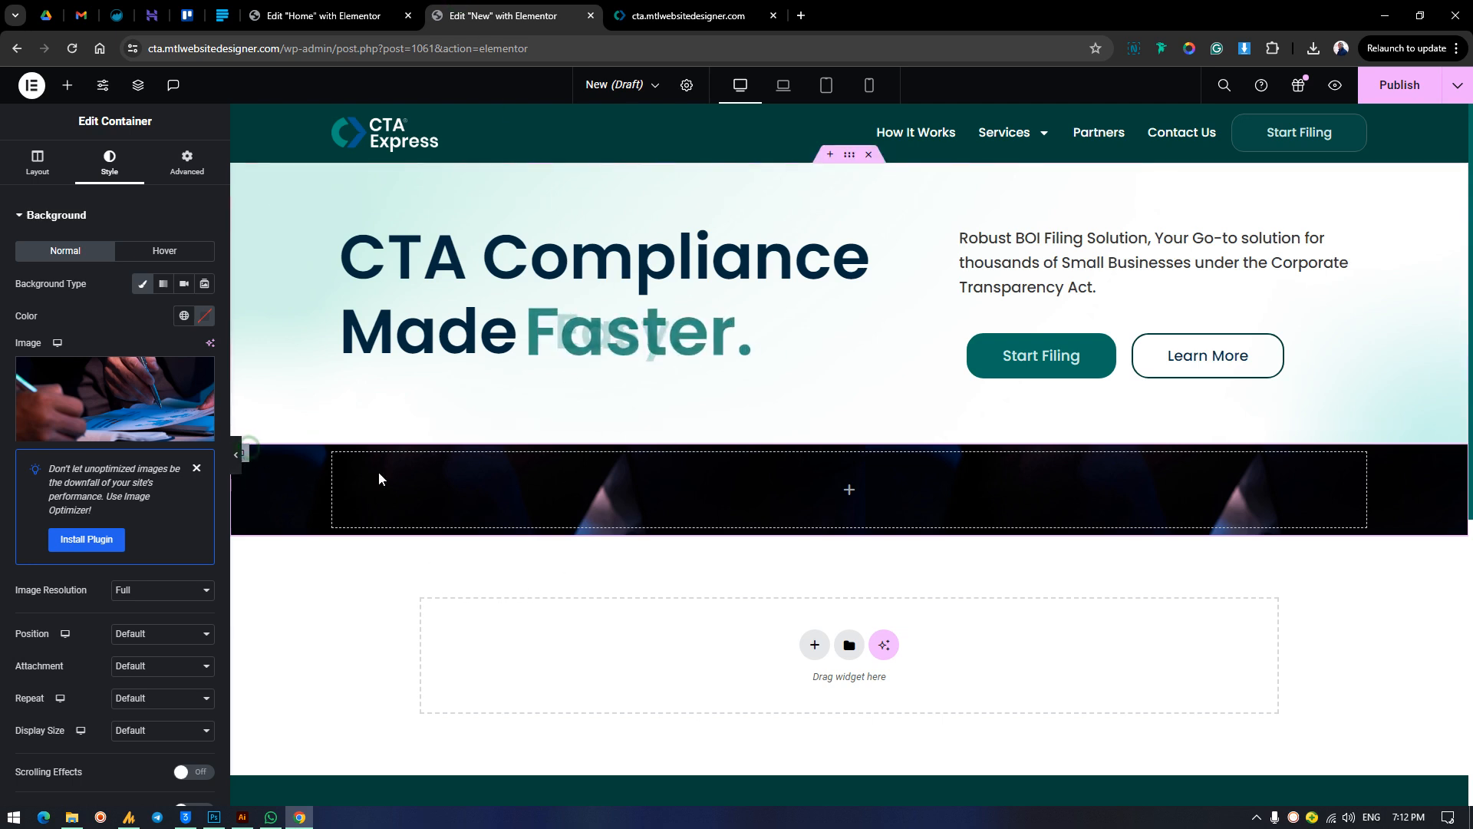
# Add a nested container inside the photo container and duplicate it.
pyautogui.click(67, 84)
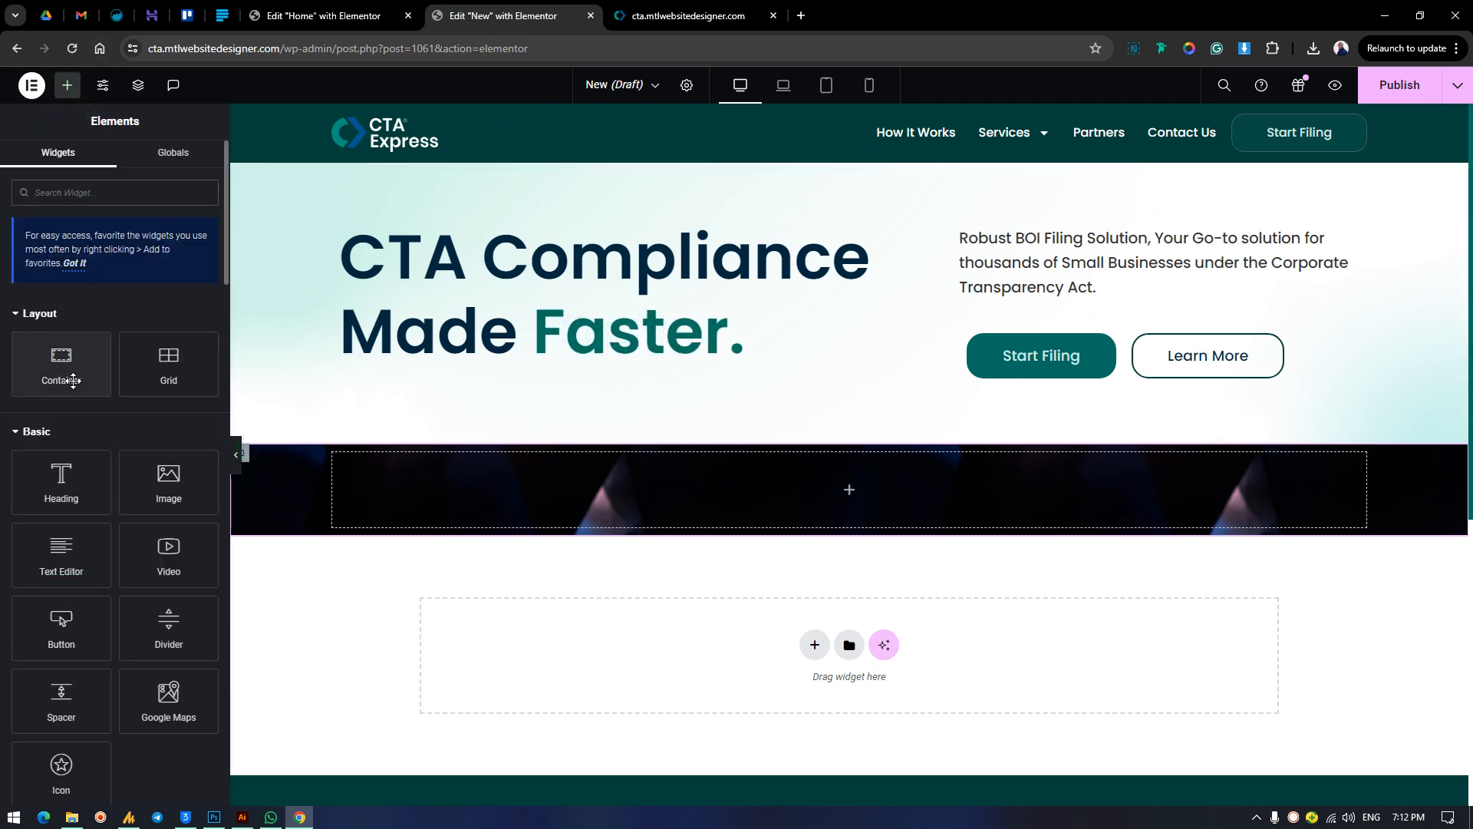
pyautogui.moveTo(63, 368); pyautogui.dragTo(726, 548)
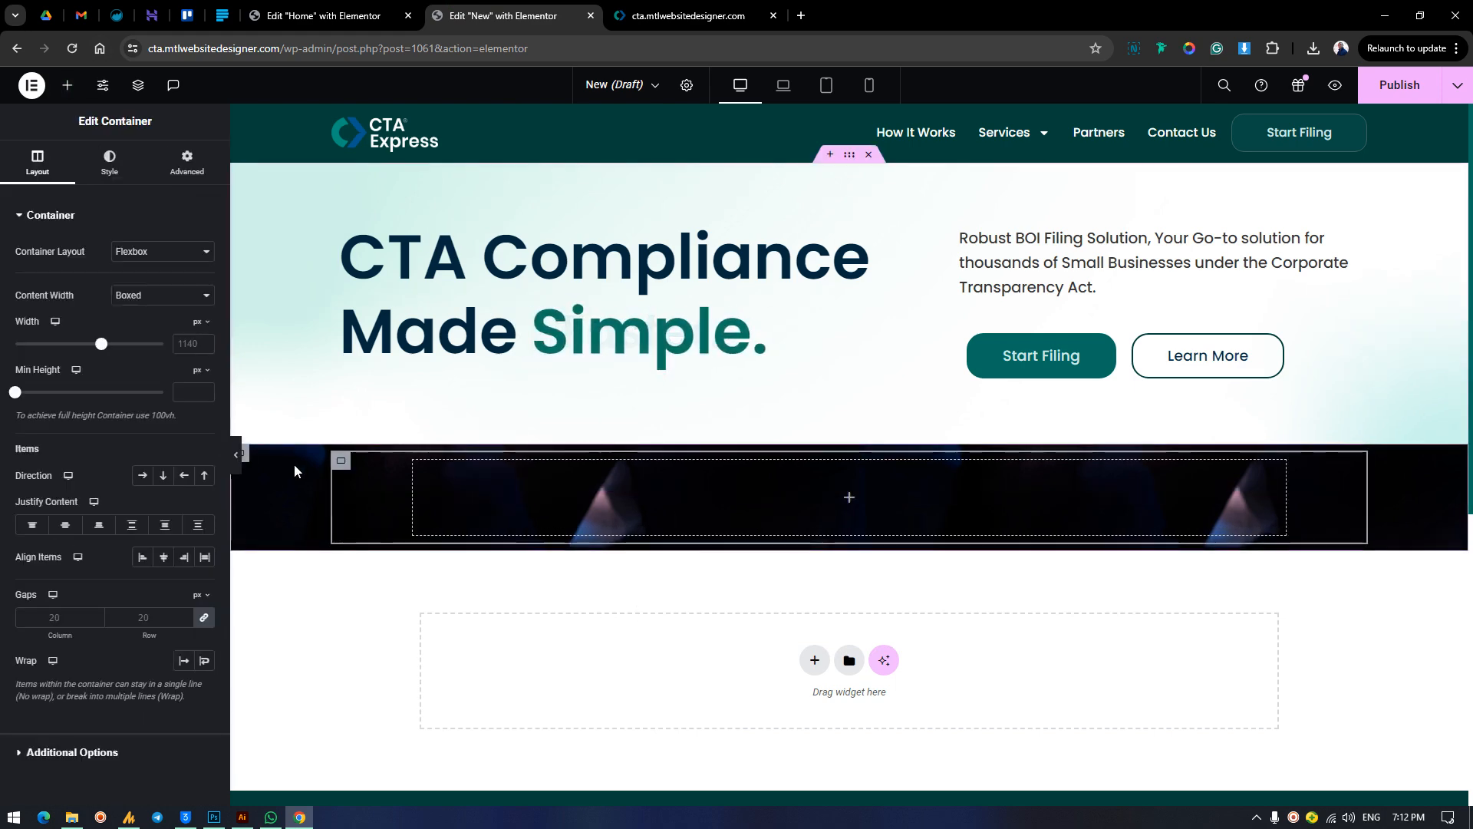
pyautogui.rightClick(343, 464)
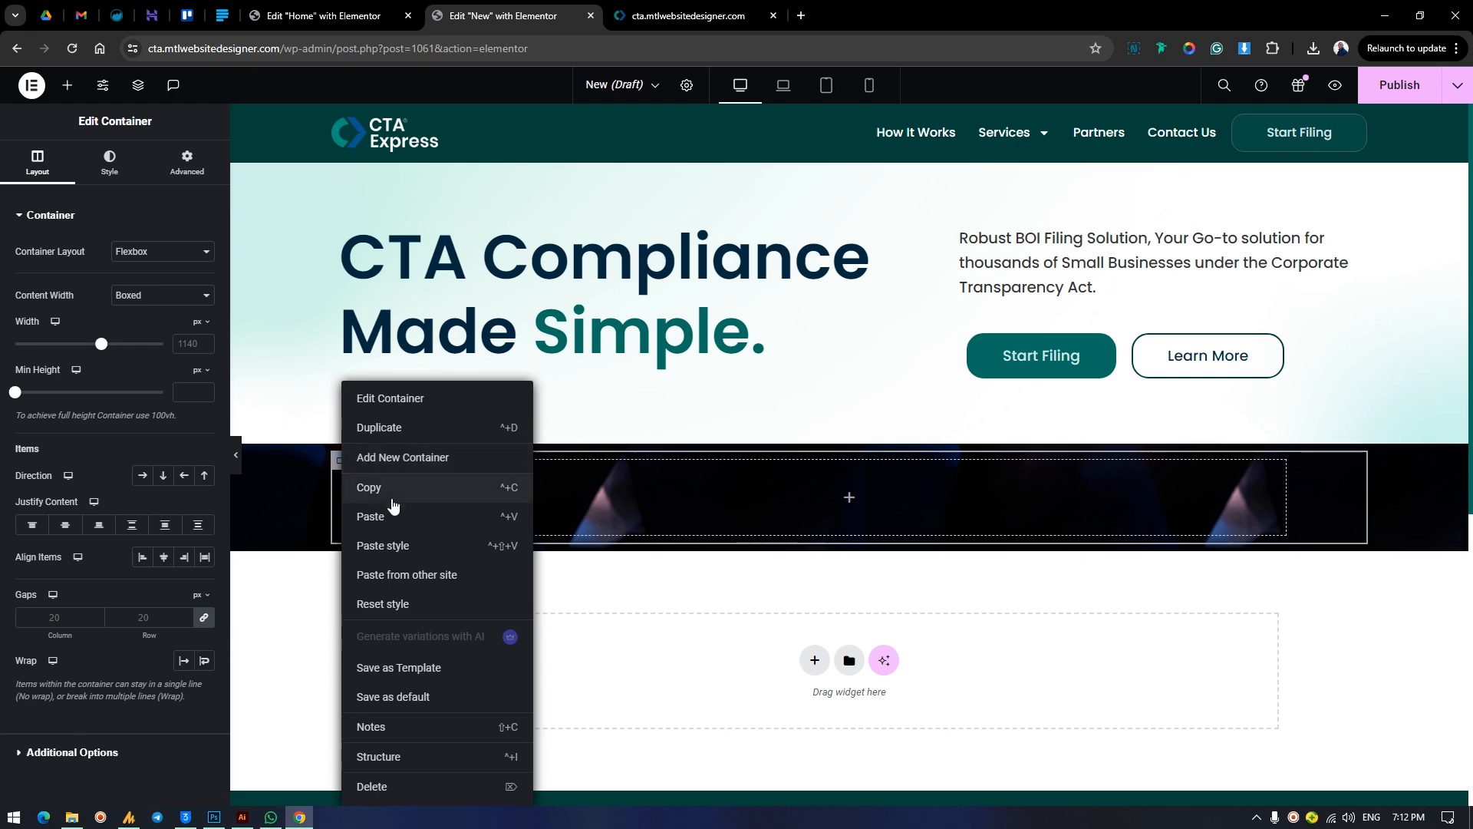
pyautogui.click(388, 428)
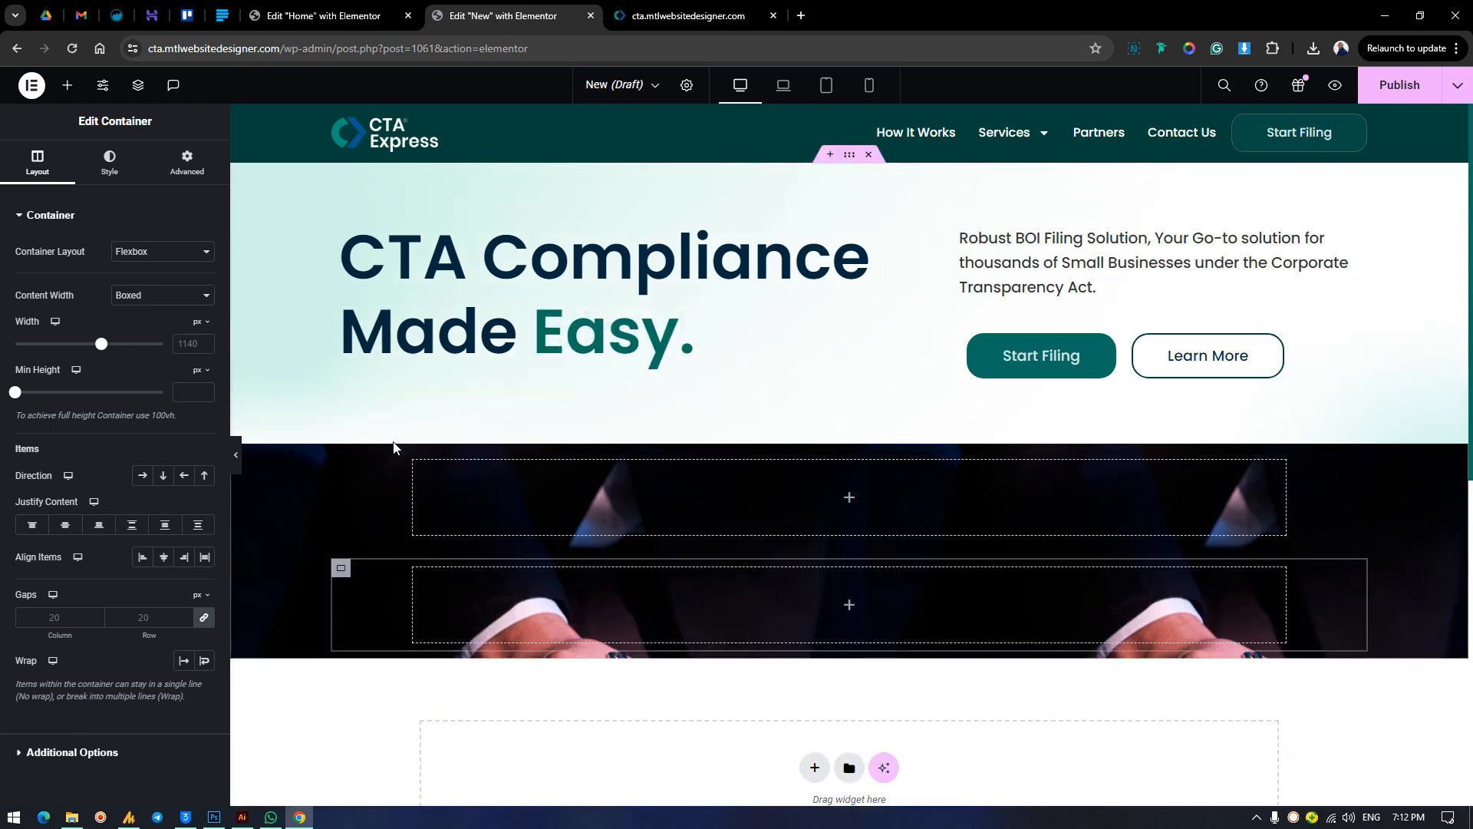
# Check the photo section's column structure on the Home page, and set the New page's photo container direction to row.
pyautogui.click(364, 18)
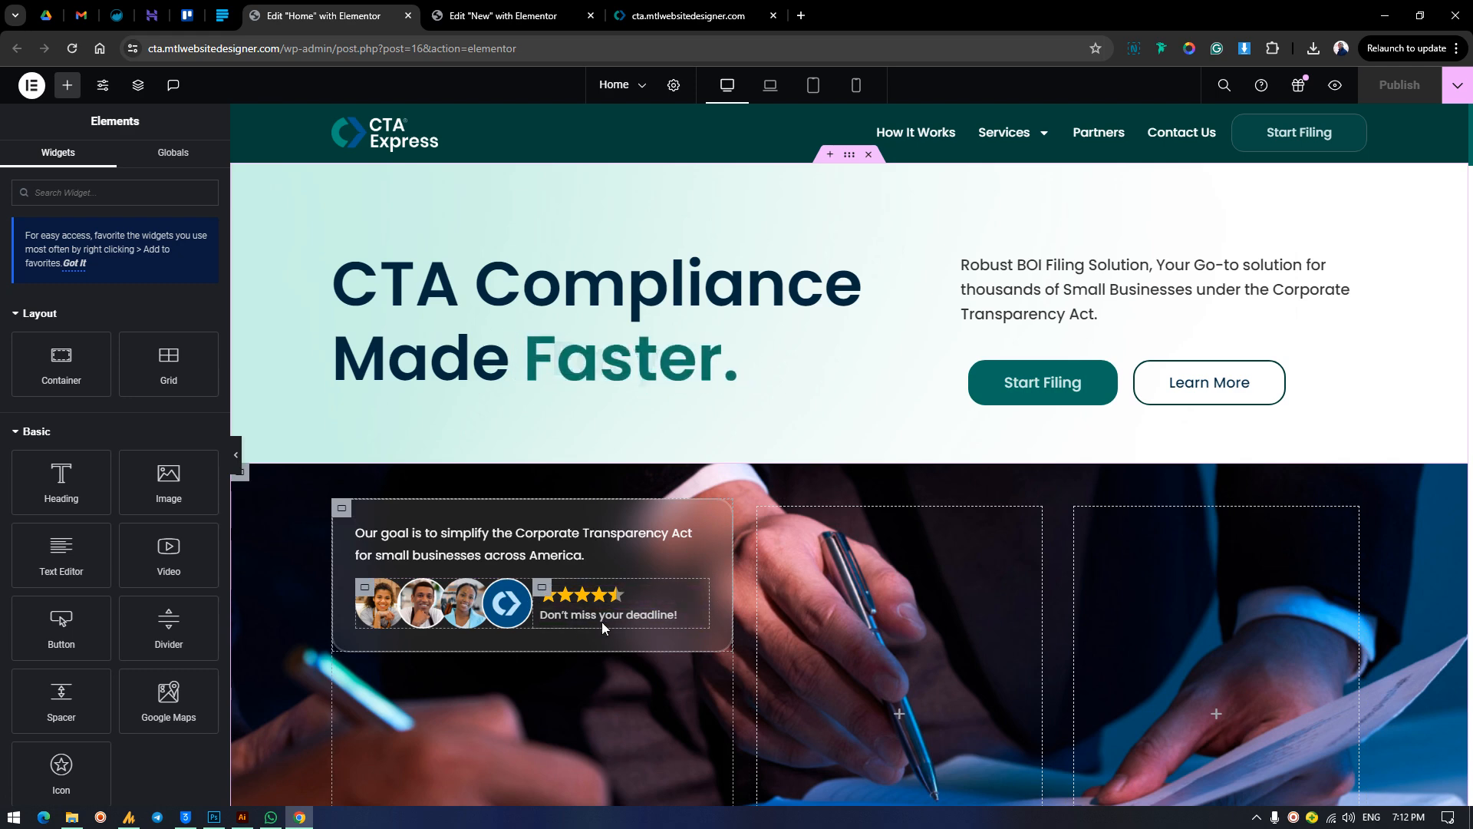
pyautogui.click(478, 12)
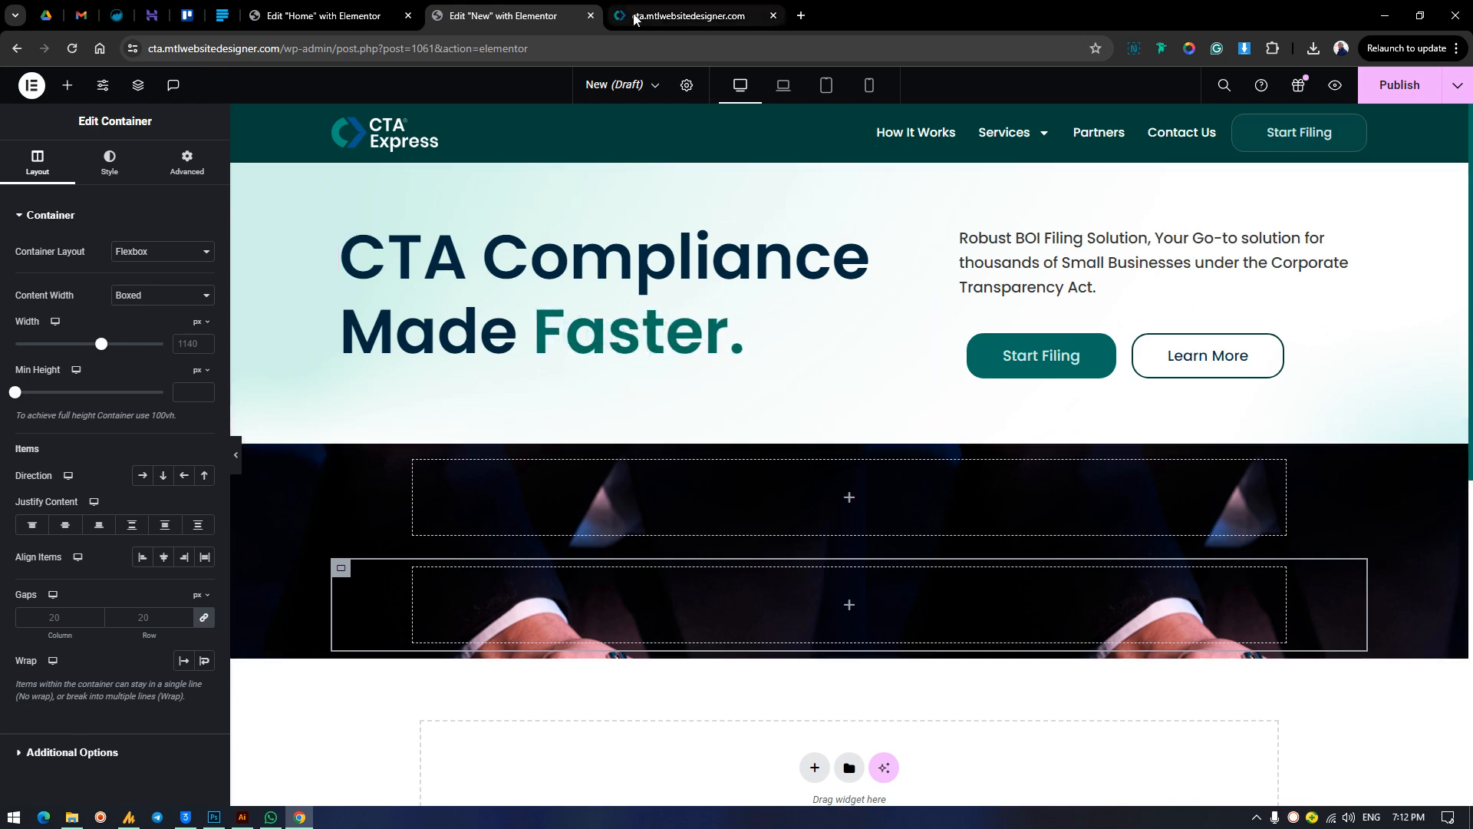
pyautogui.click(307, 15)
pyautogui.click(454, 16)
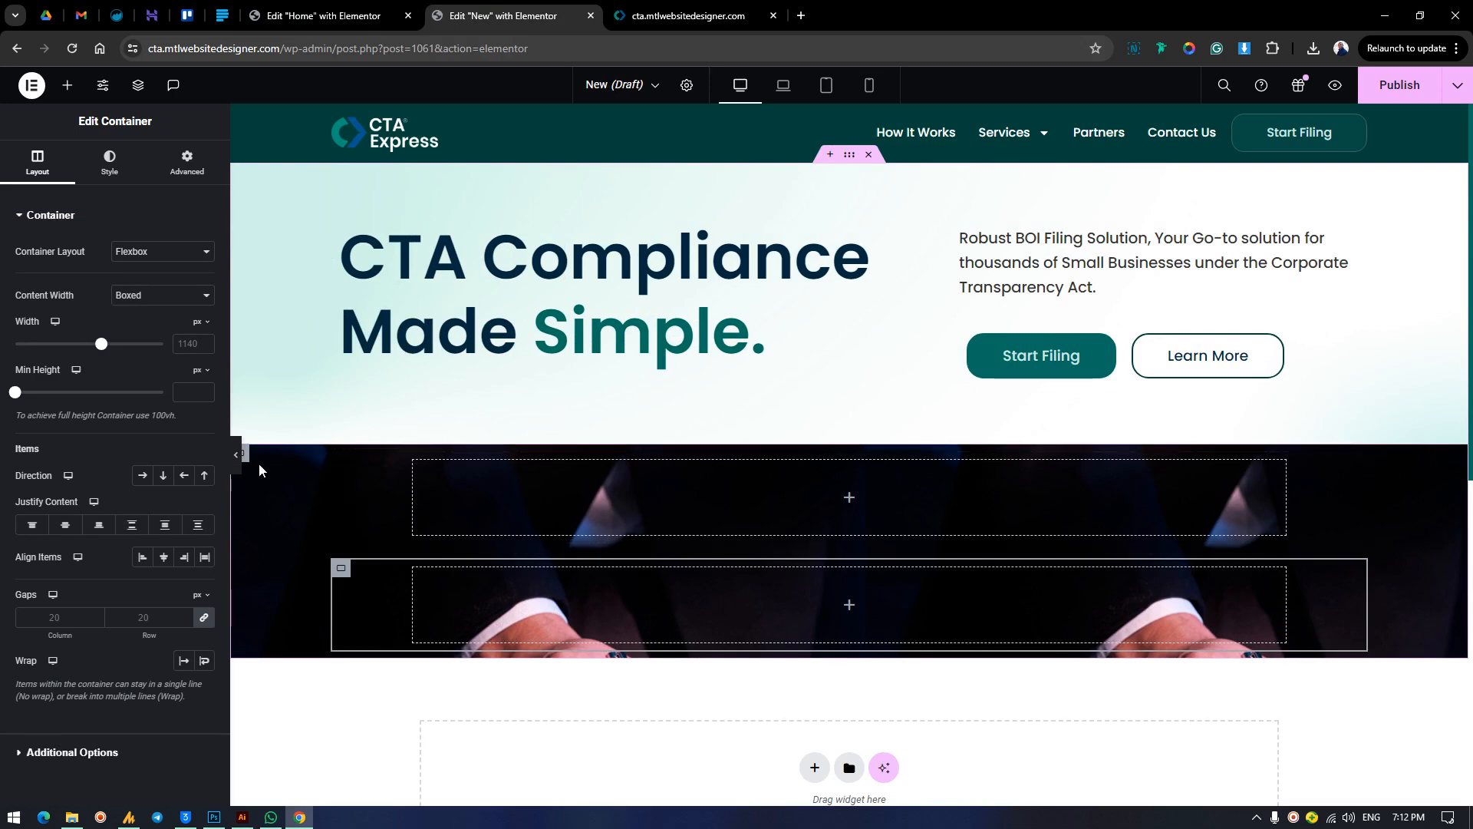
pyautogui.click(603, 539)
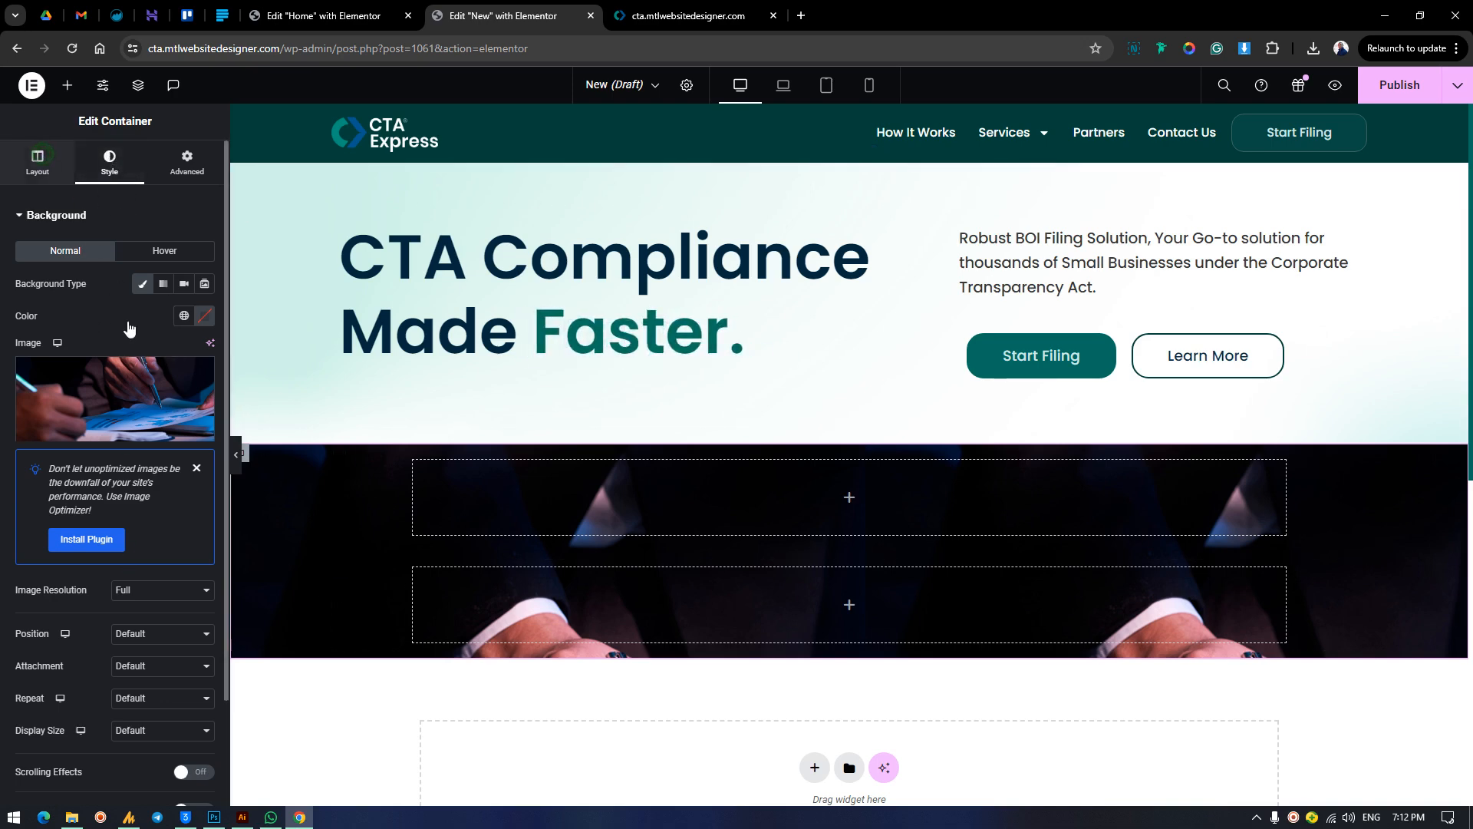
pyautogui.click(38, 163)
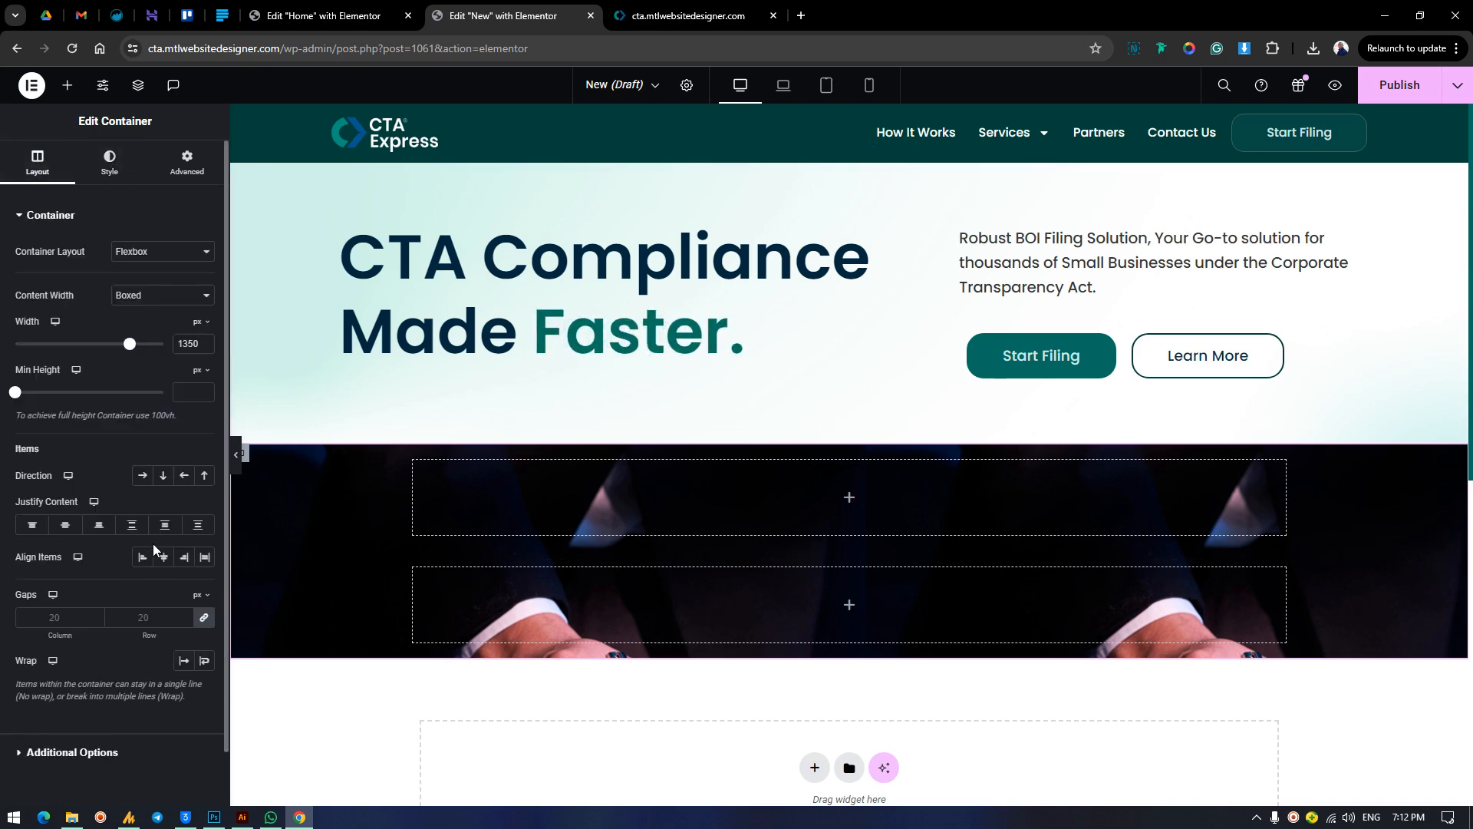
pyautogui.click(143, 477)
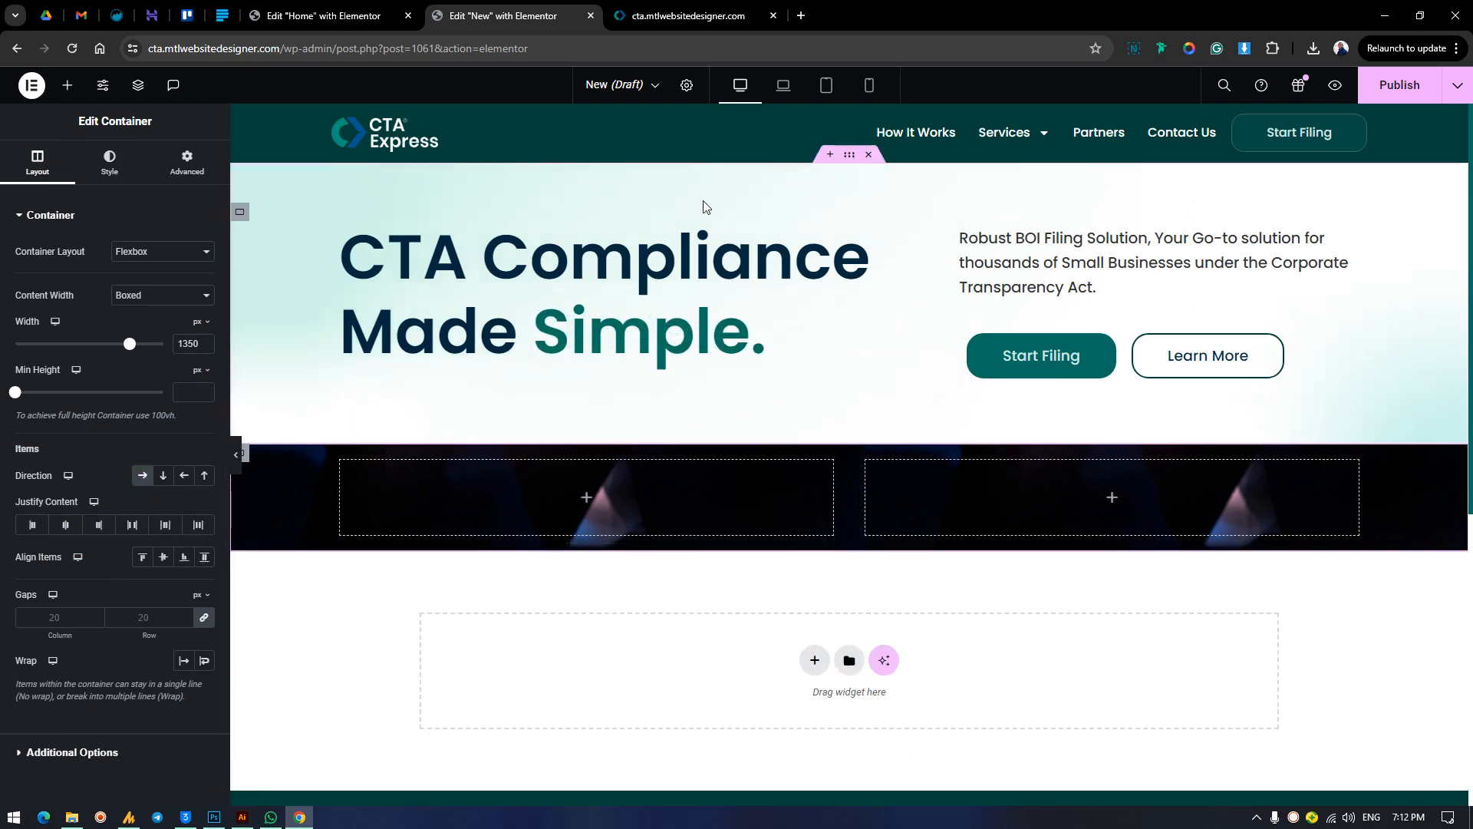
# Check the card's extent on the finished homepage, and set the New page's left nested container to full width content at 40%.
pyautogui.click(688, 16)
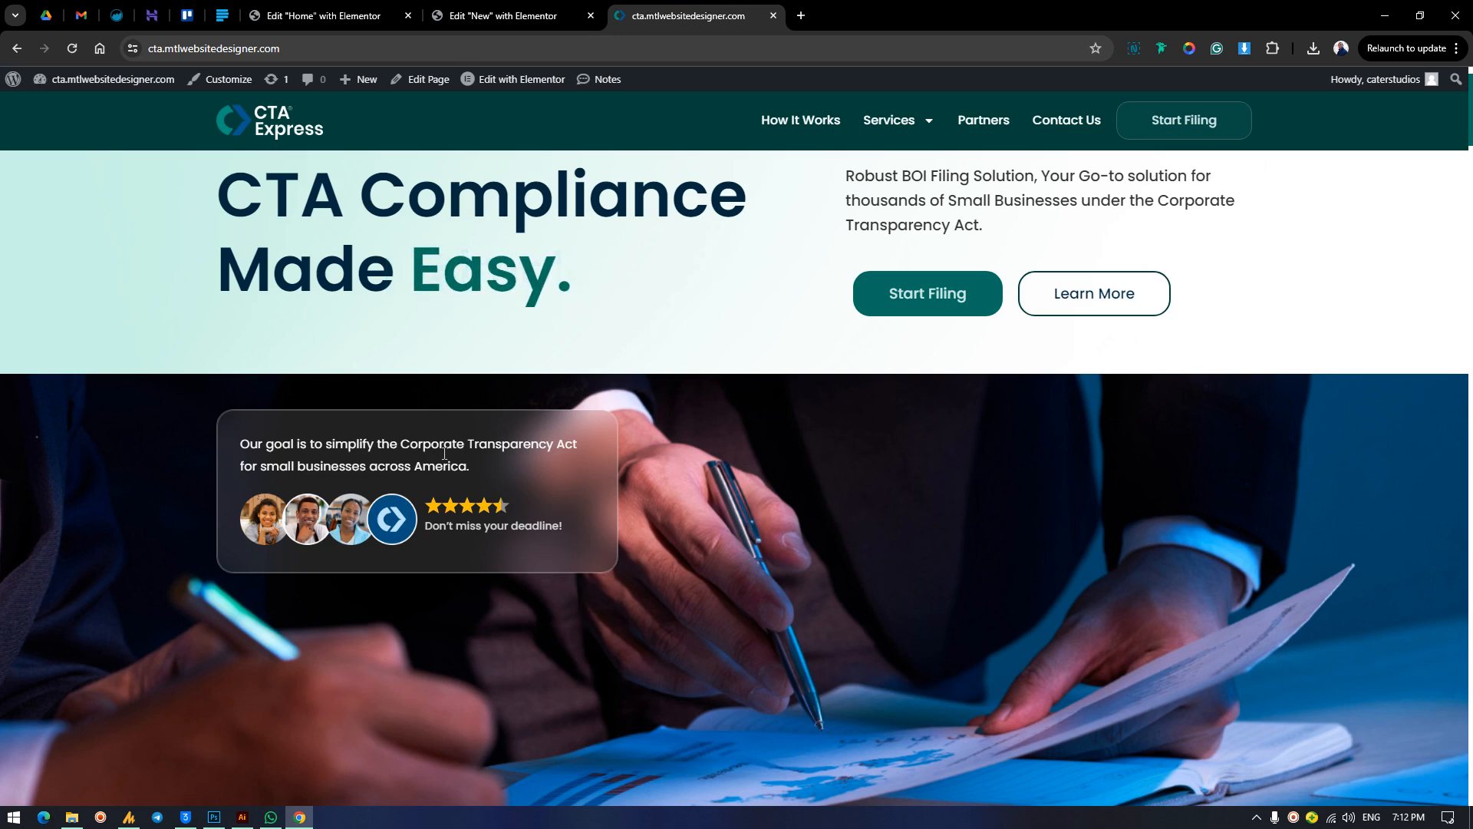
pyautogui.click(506, 16)
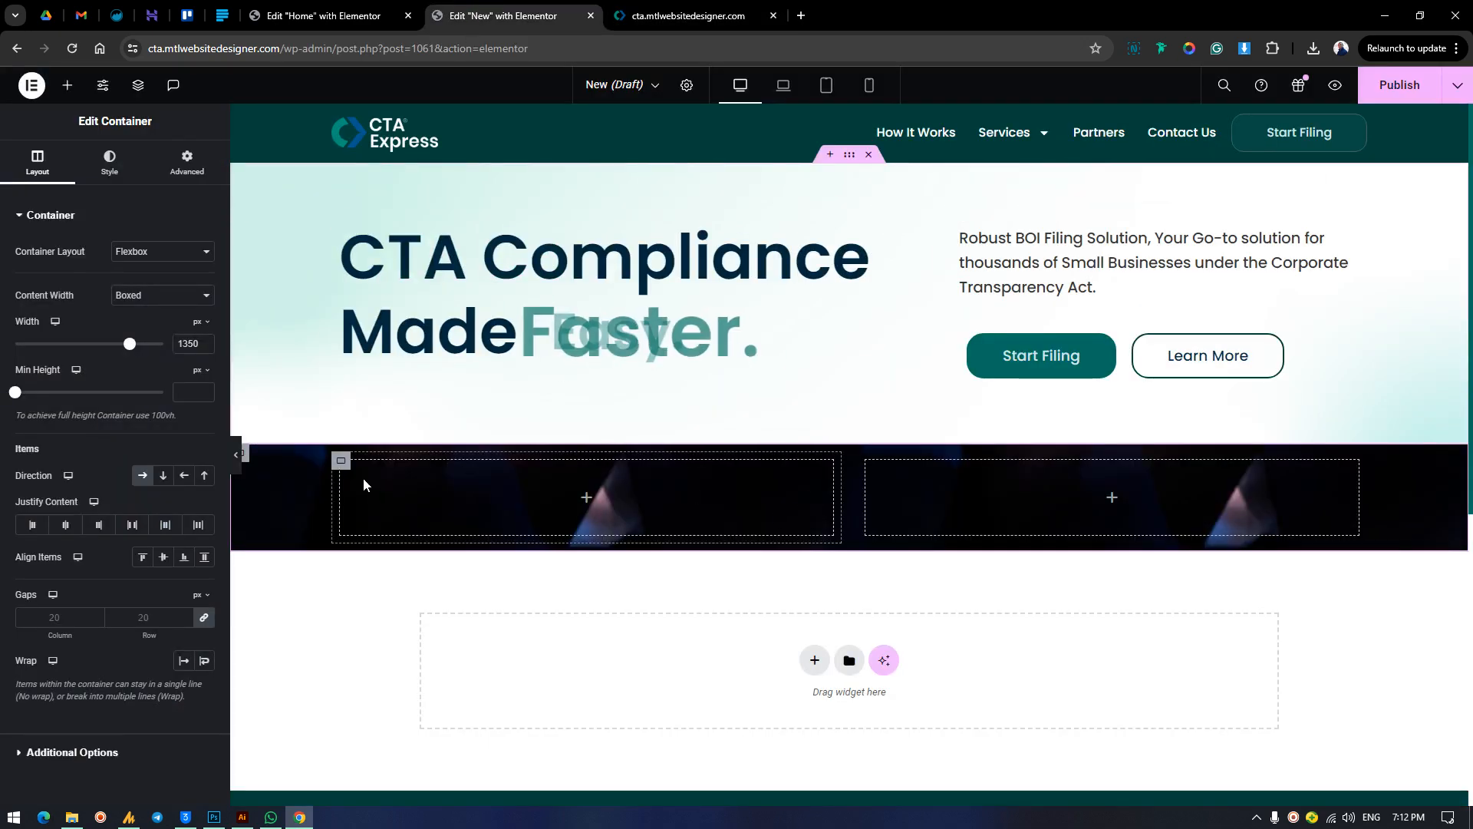
pyautogui.click(381, 513)
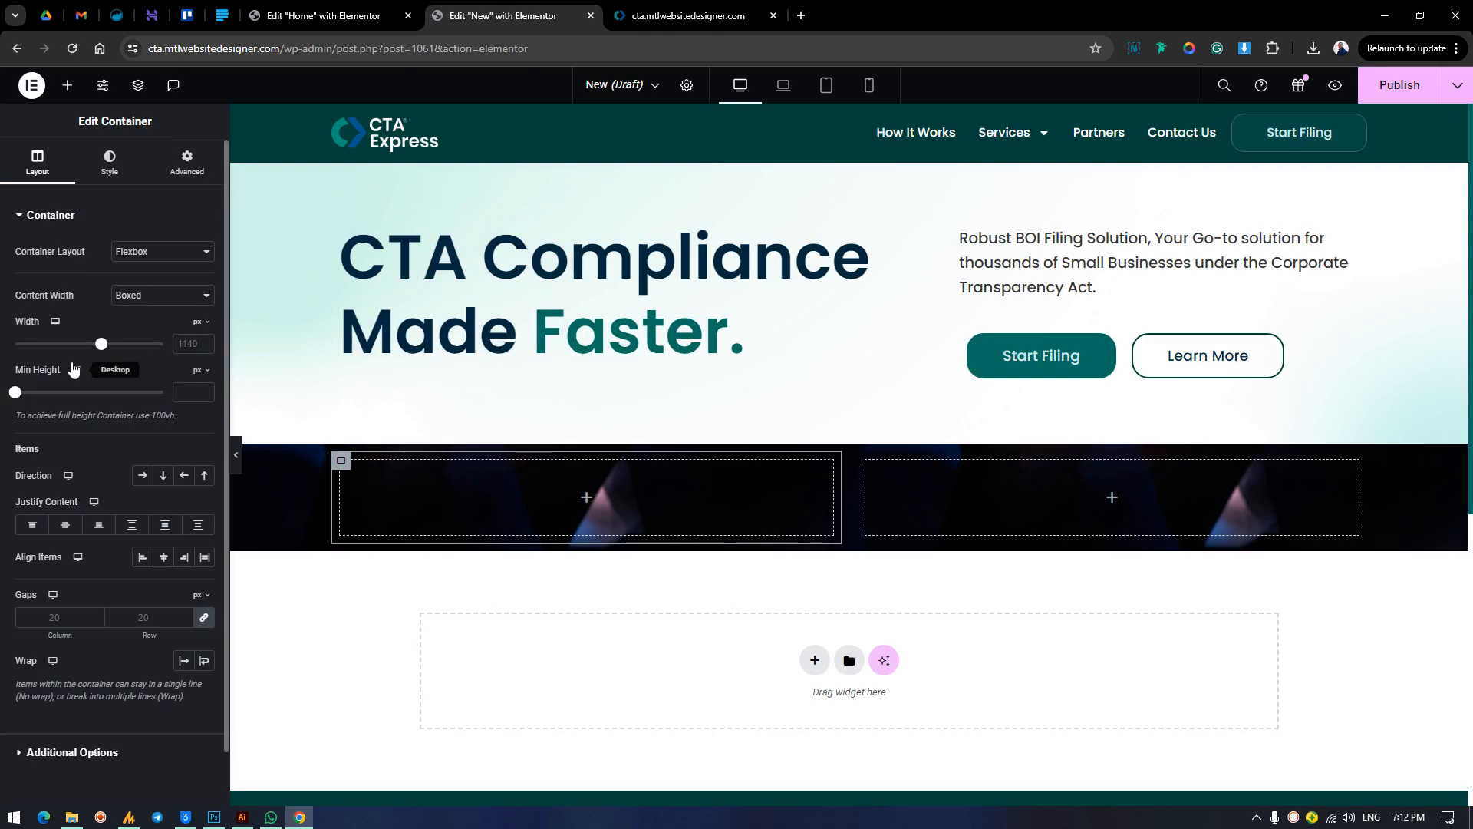
pyautogui.click(192, 298)
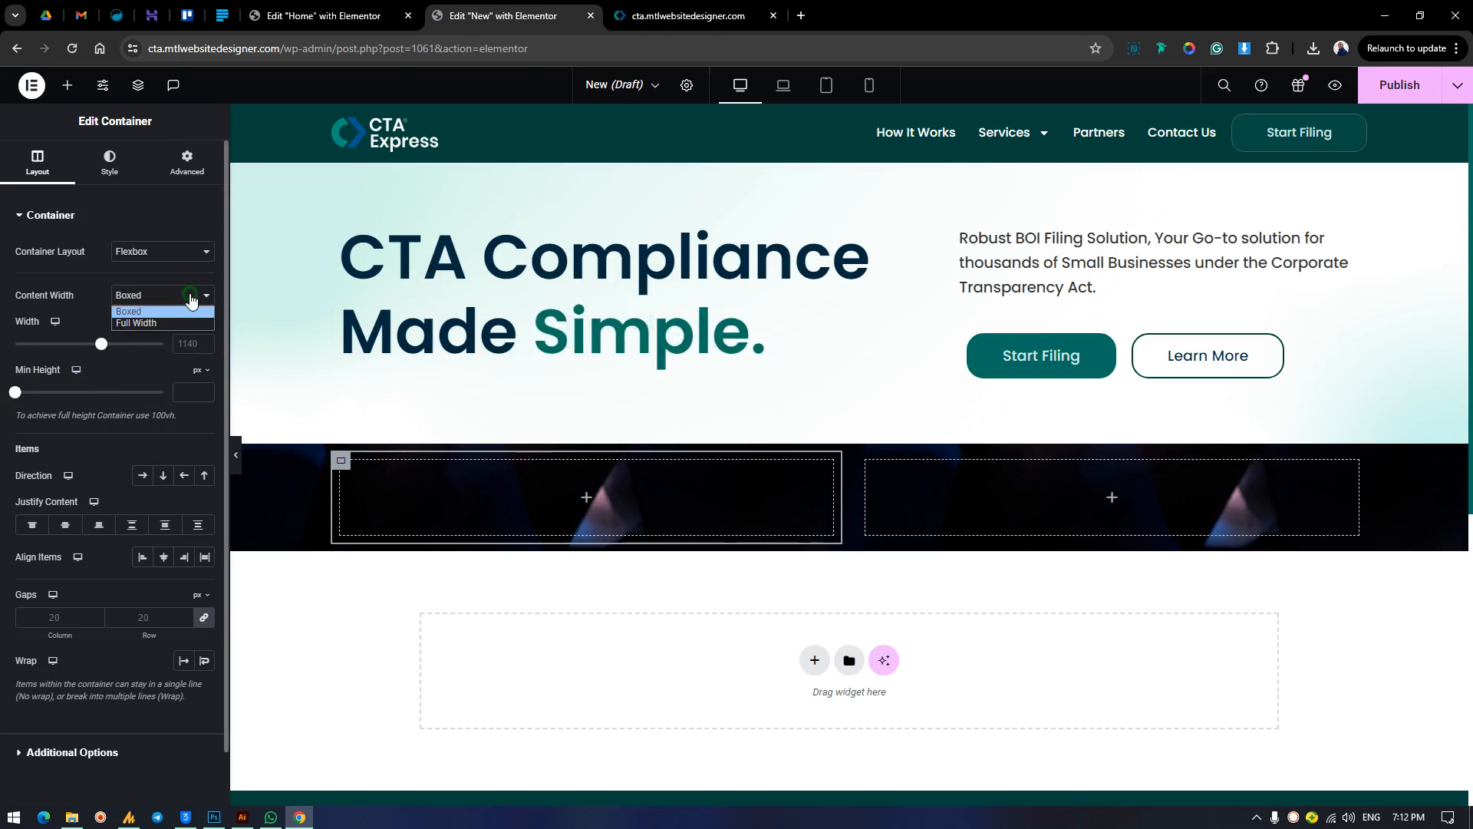
pyautogui.click(178, 323)
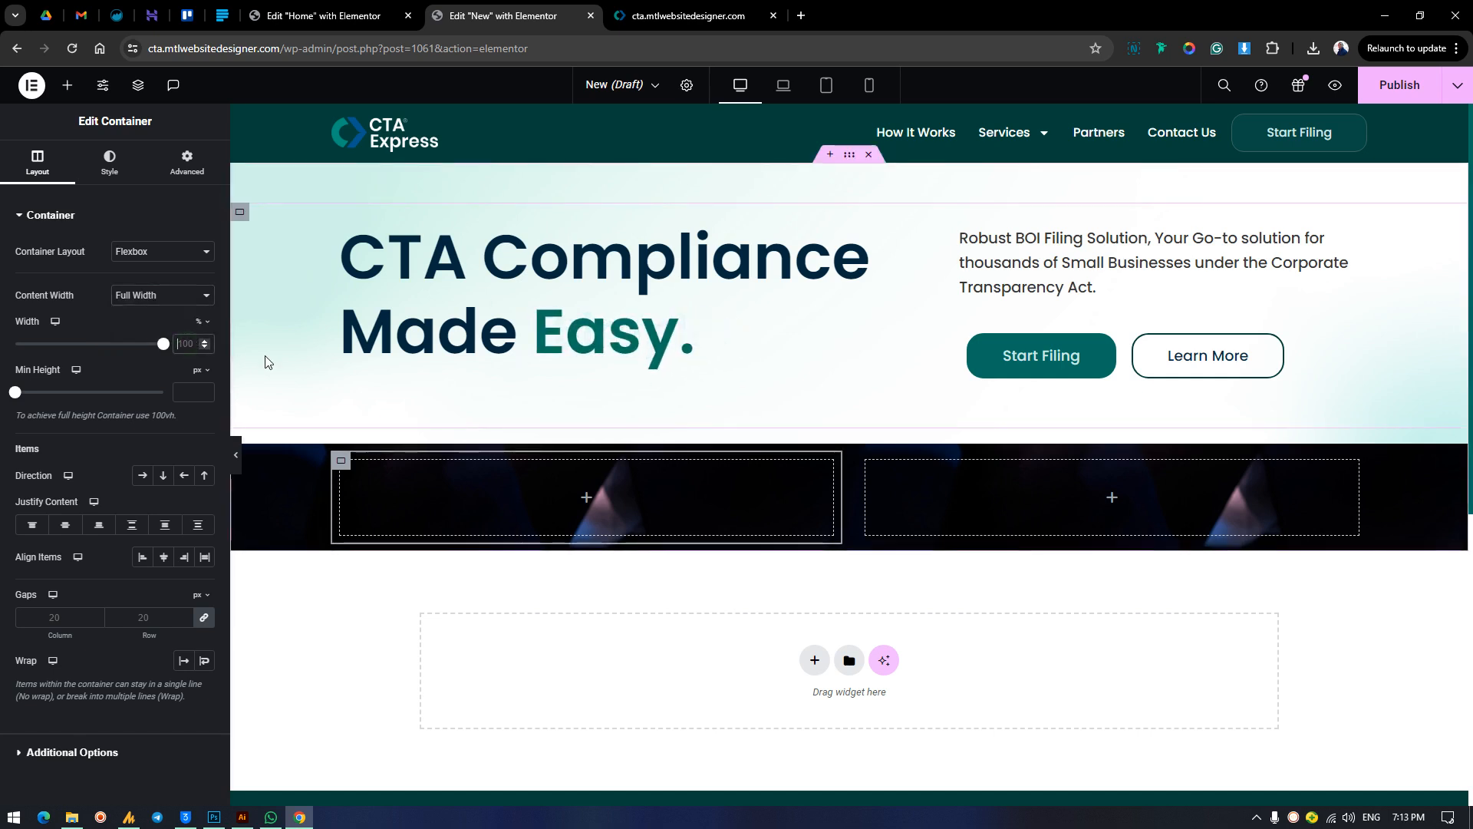
pyautogui.write('40')
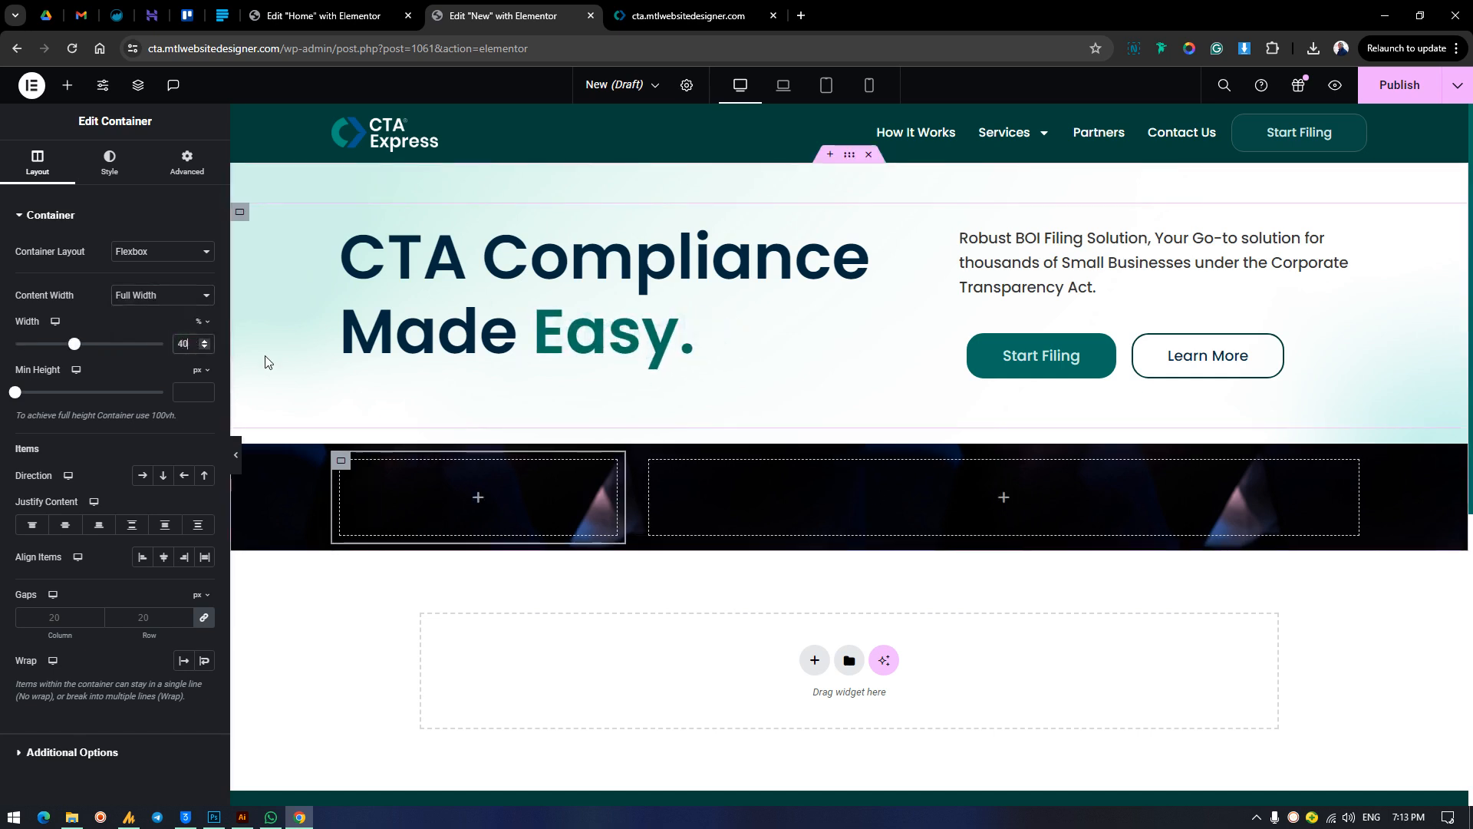
# Set the right nested container to full width content with a width of 60%.
pyautogui.click(650, 462)
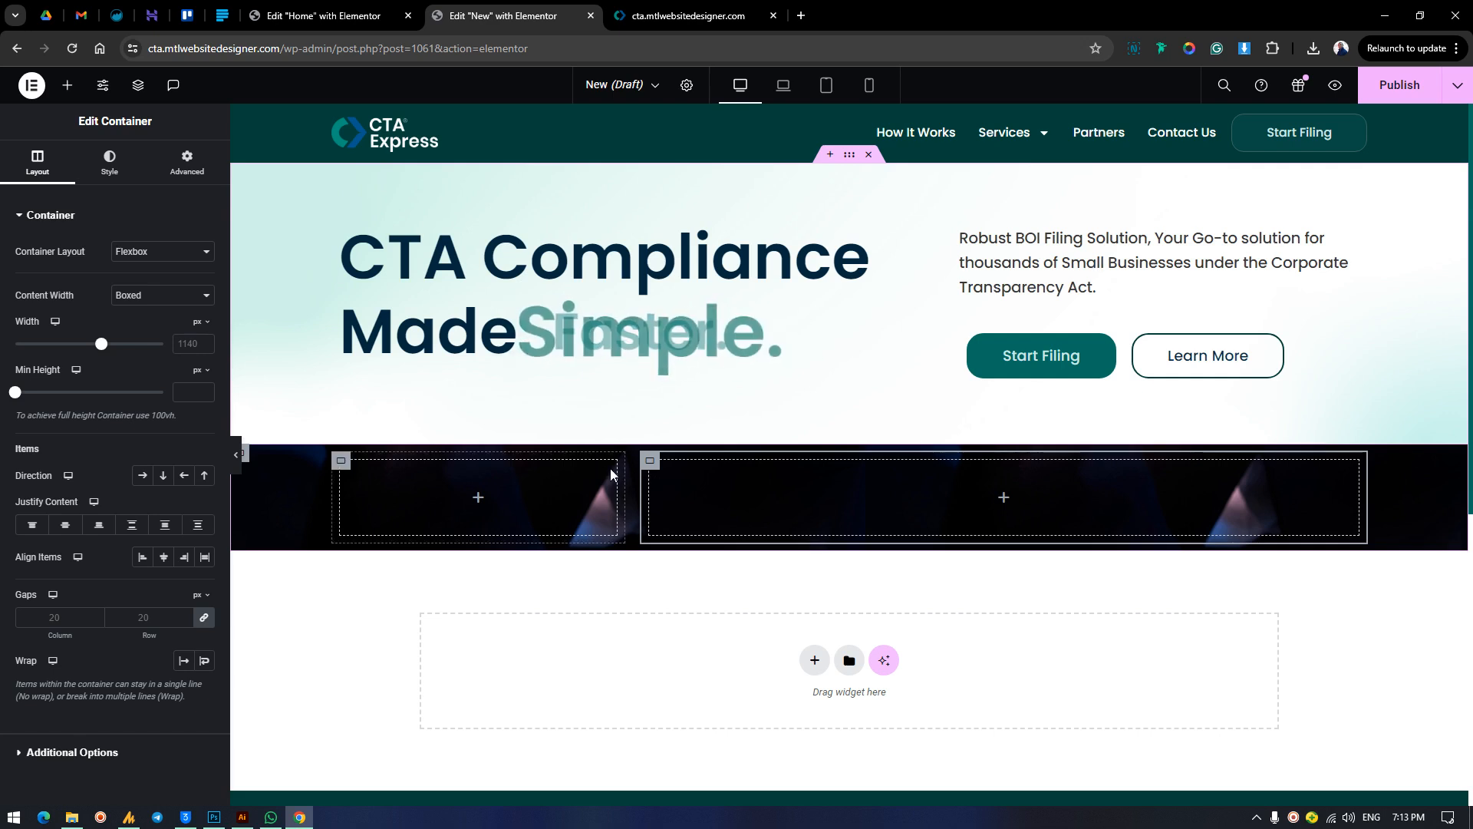
pyautogui.click(175, 323)
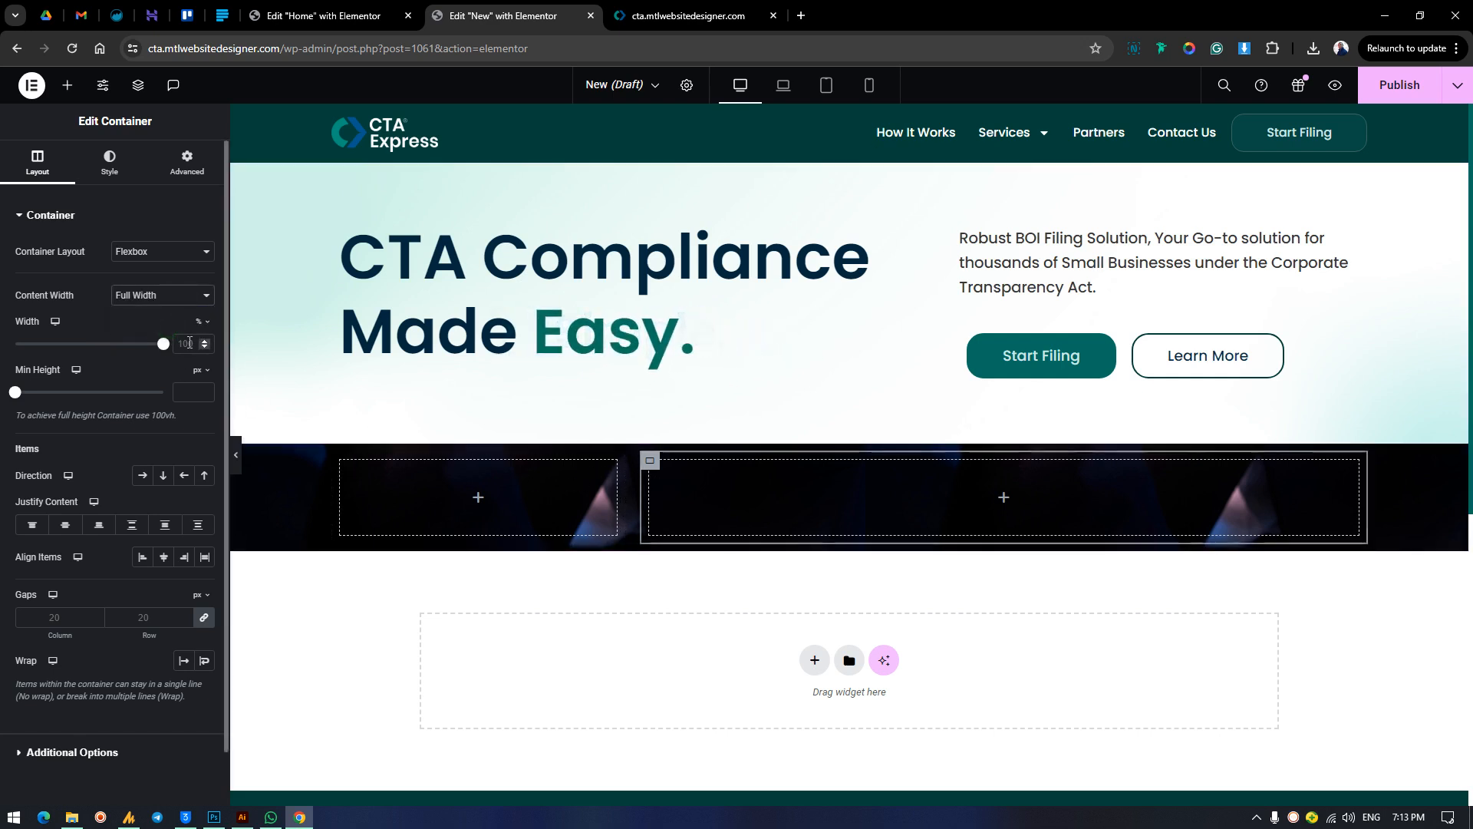
pyautogui.write('60')
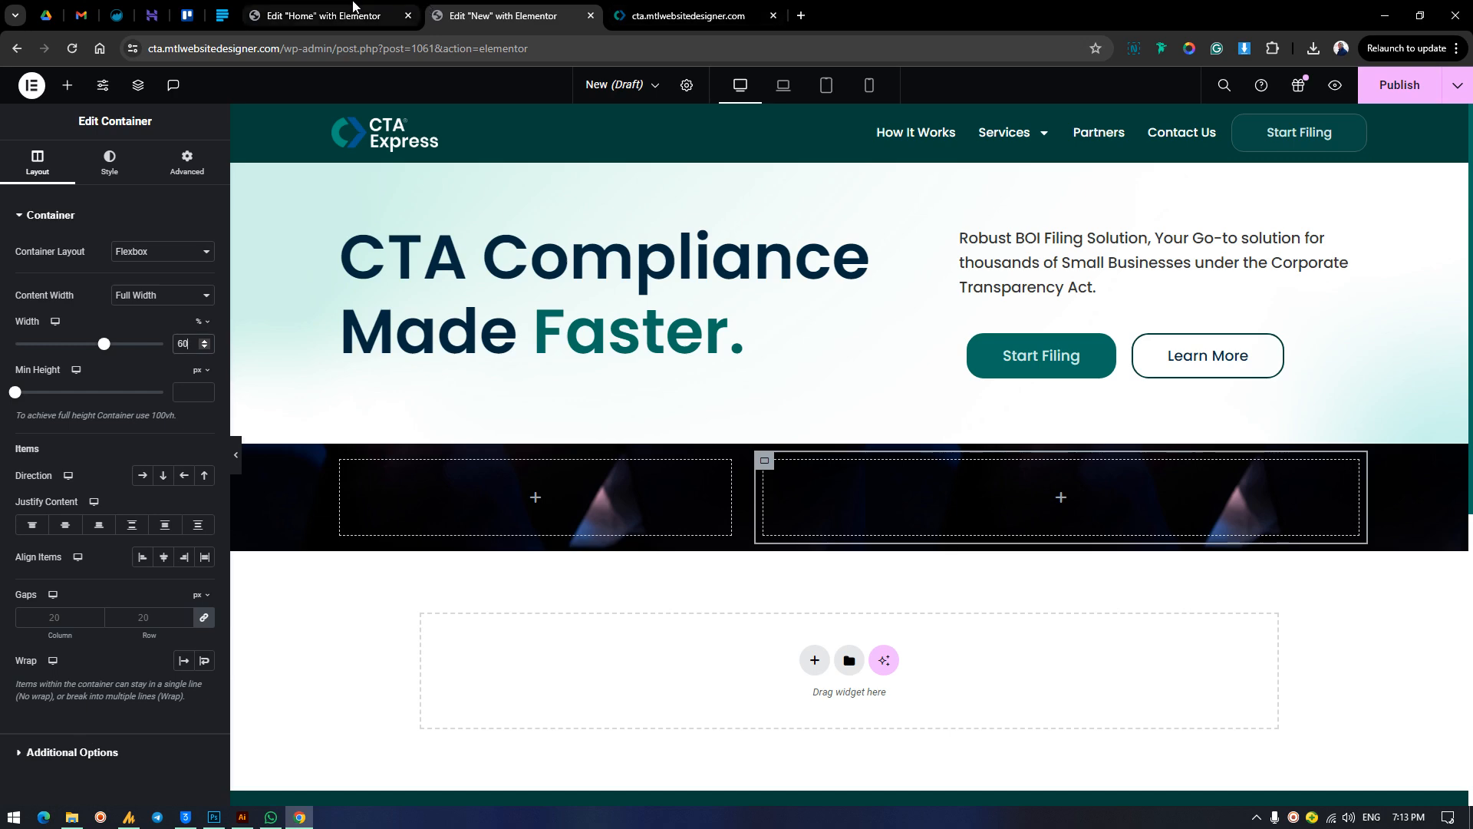
pyautogui.click(330, 15)
pyautogui.click(544, 8)
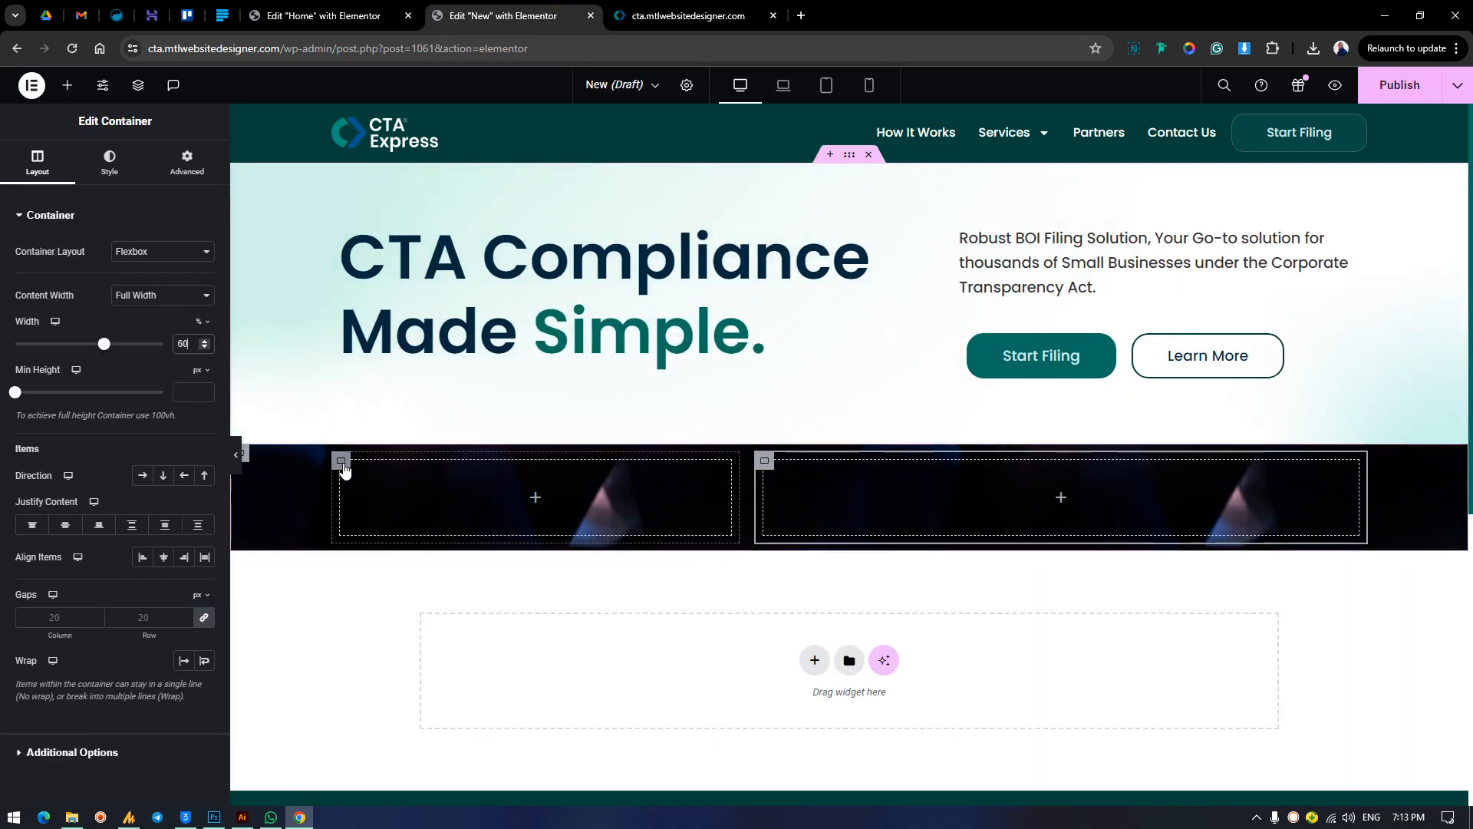
pyautogui.click(361, 514)
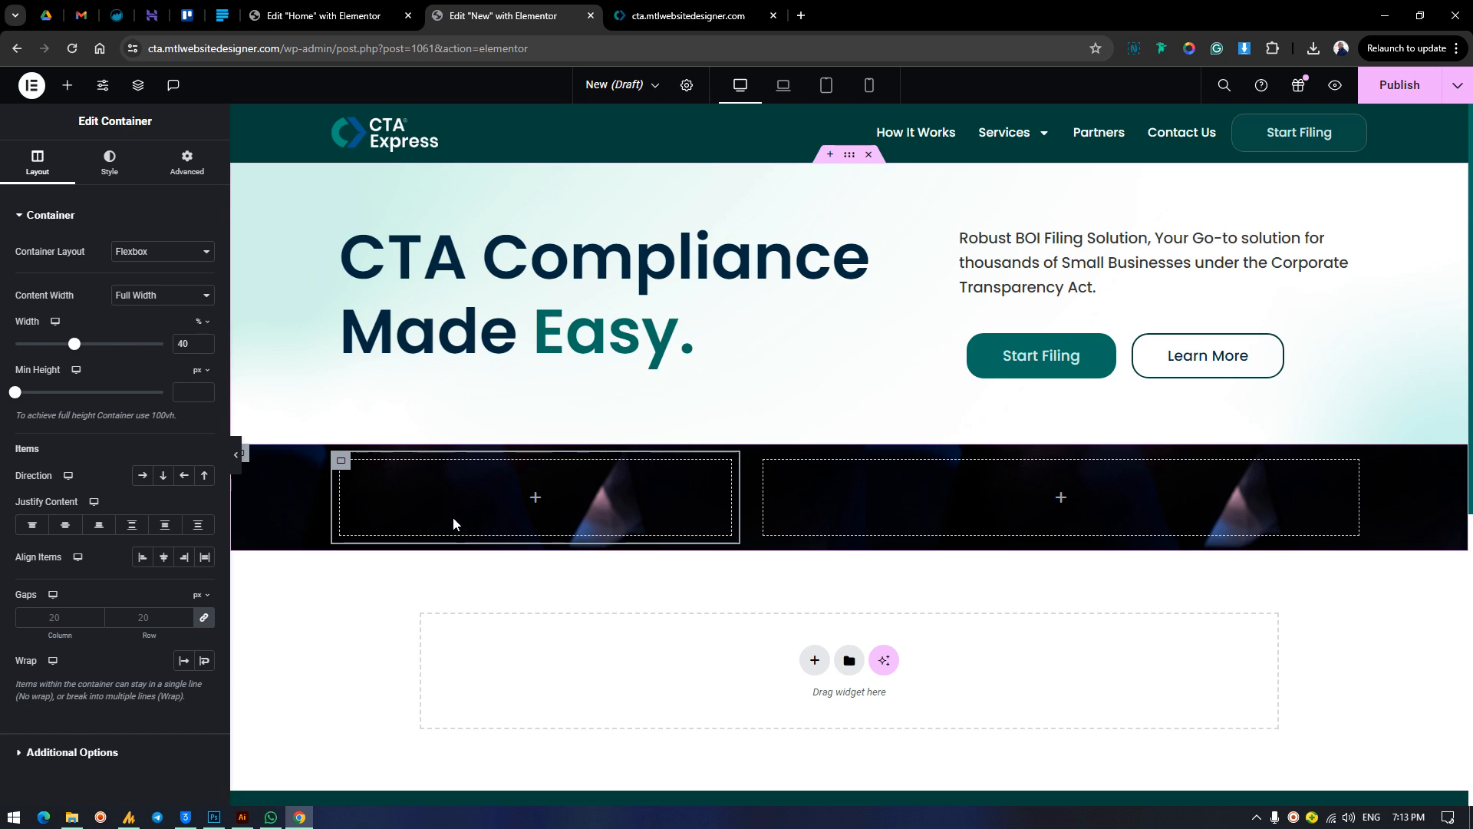
# Set the minimum height of the New page's outer photo container to 633 px.
pyautogui.click(246, 459)
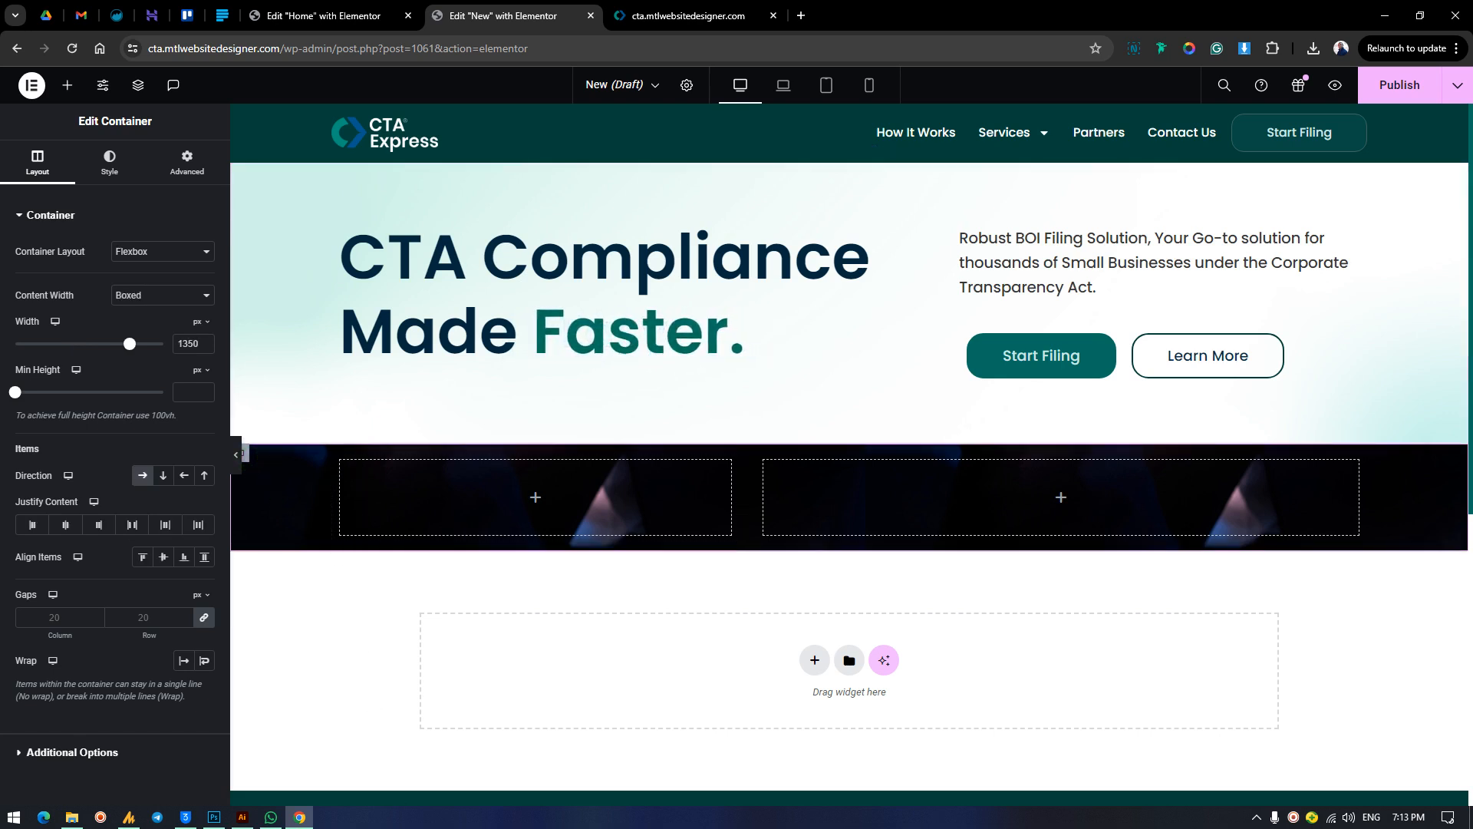
pyautogui.click(189, 167)
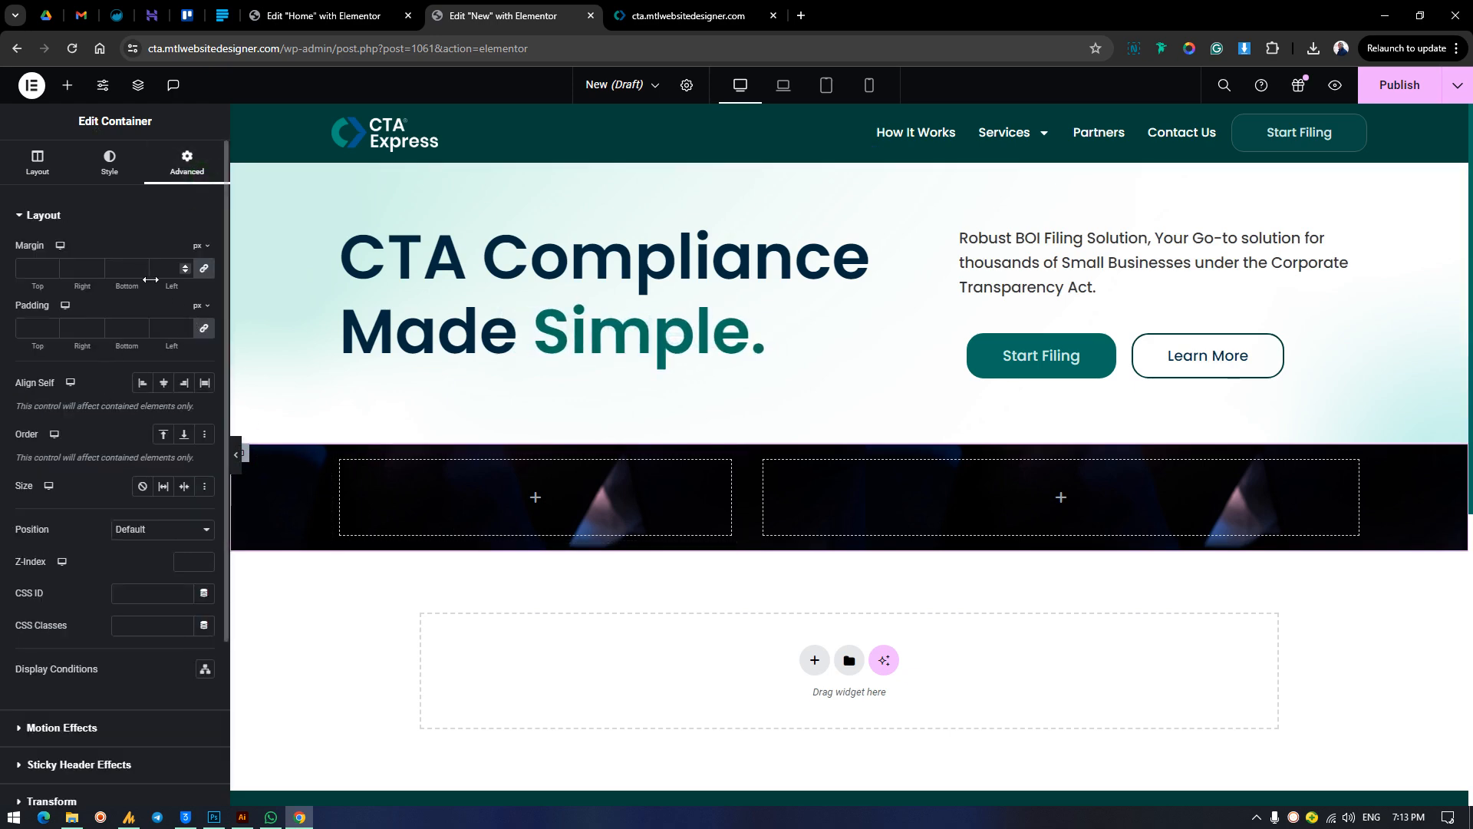
pyautogui.click(40, 164)
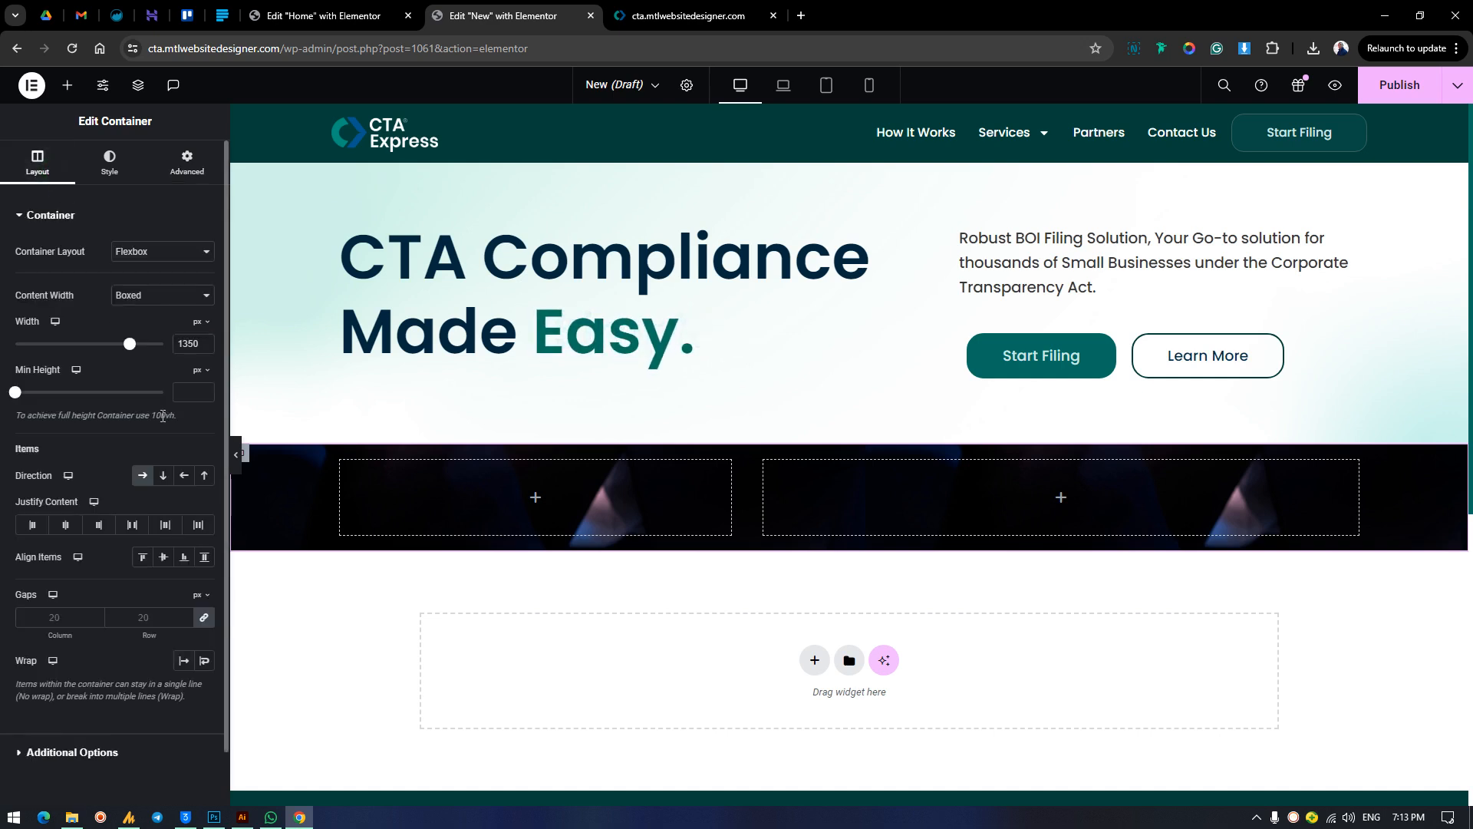
pyautogui.click(81, 407)
pyautogui.moveTo(80, 411); pyautogui.dragTo(72, 395)
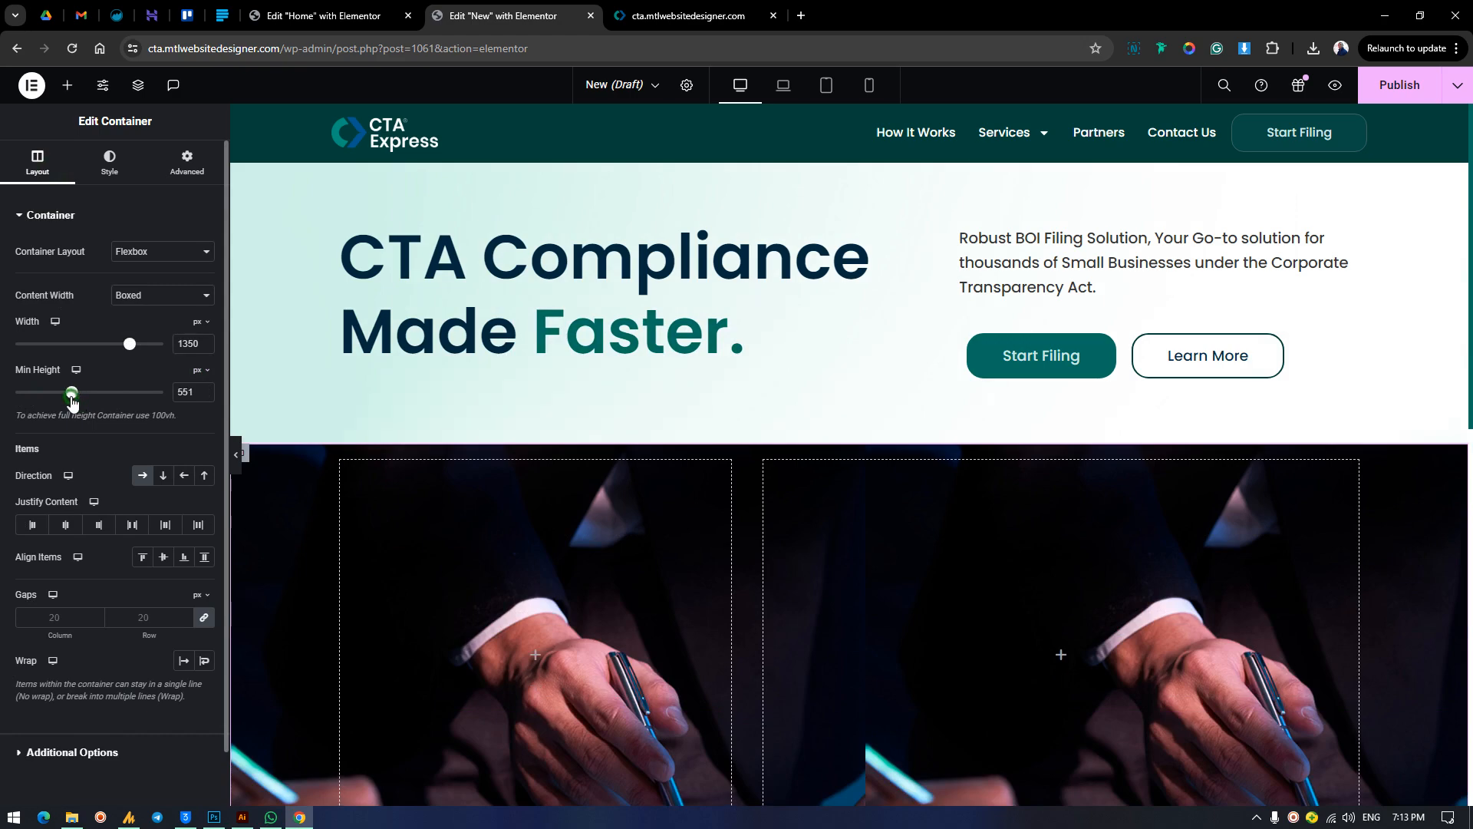
pyautogui.scroll(-4, 565, 391)
pyautogui.scroll(2, 564, 392)
pyautogui.scroll(1, 565, 395)
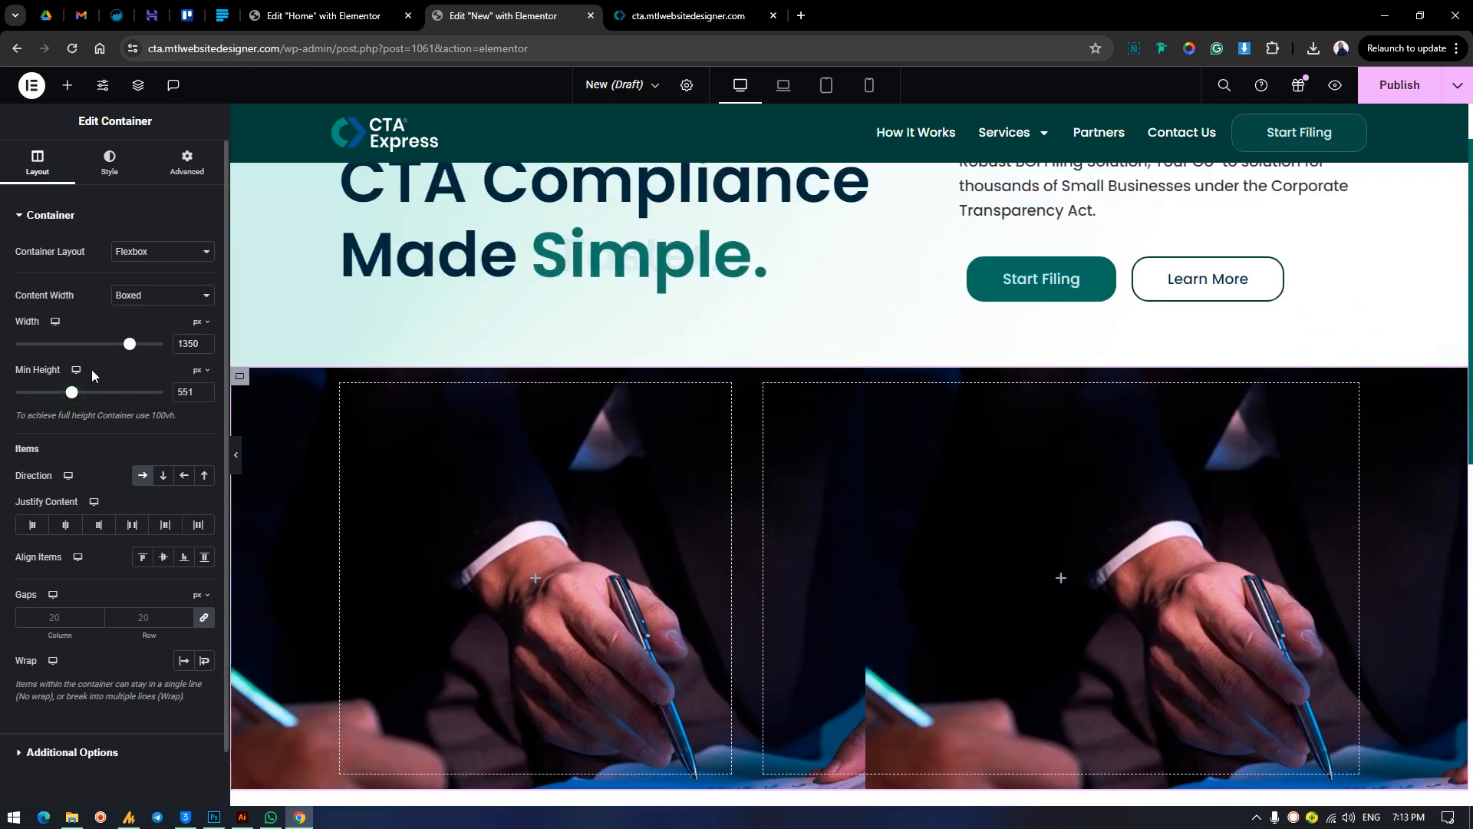
pyautogui.click(80, 409)
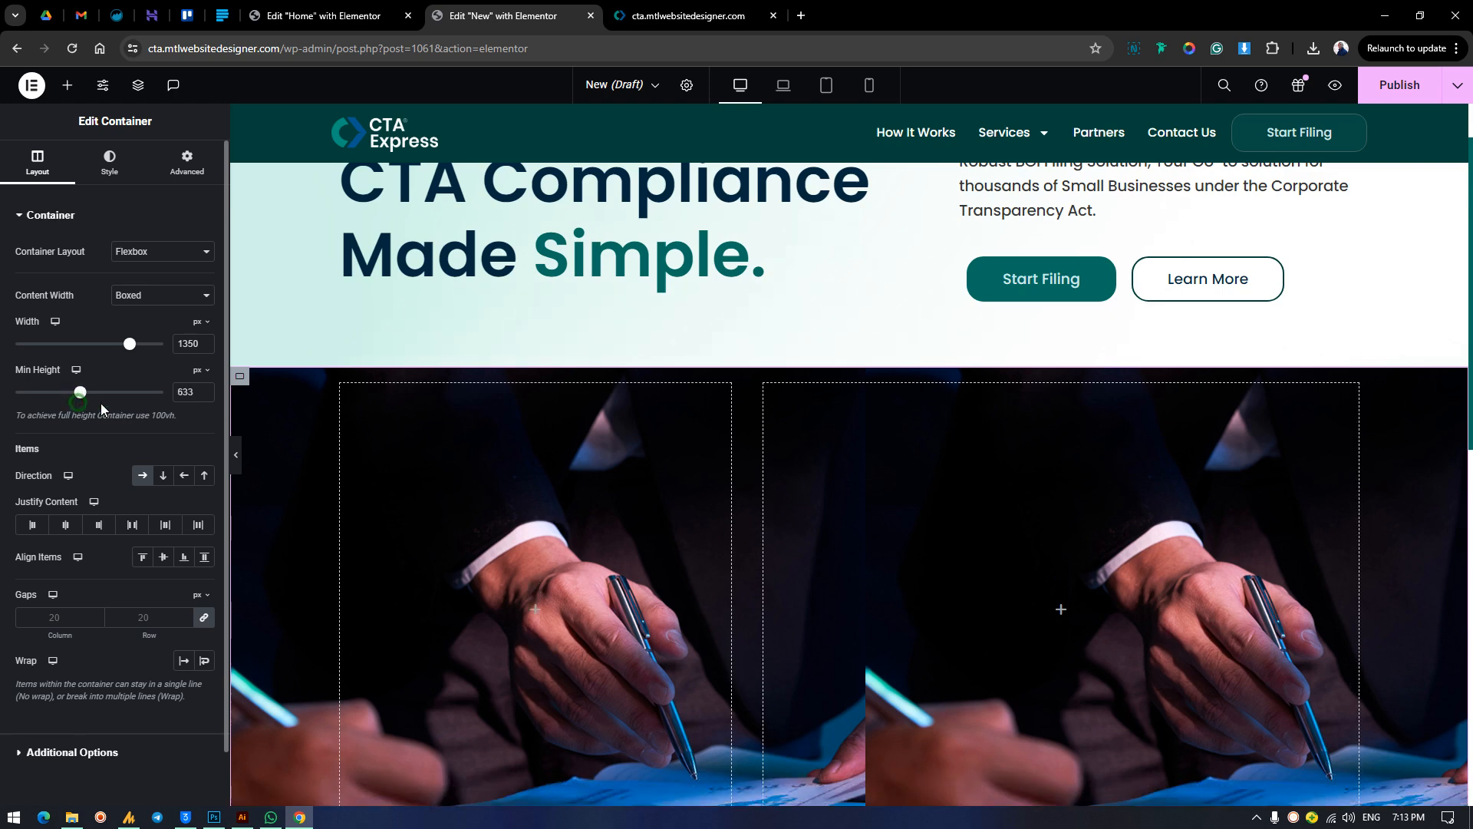
pyautogui.scroll(1, 533, 382)
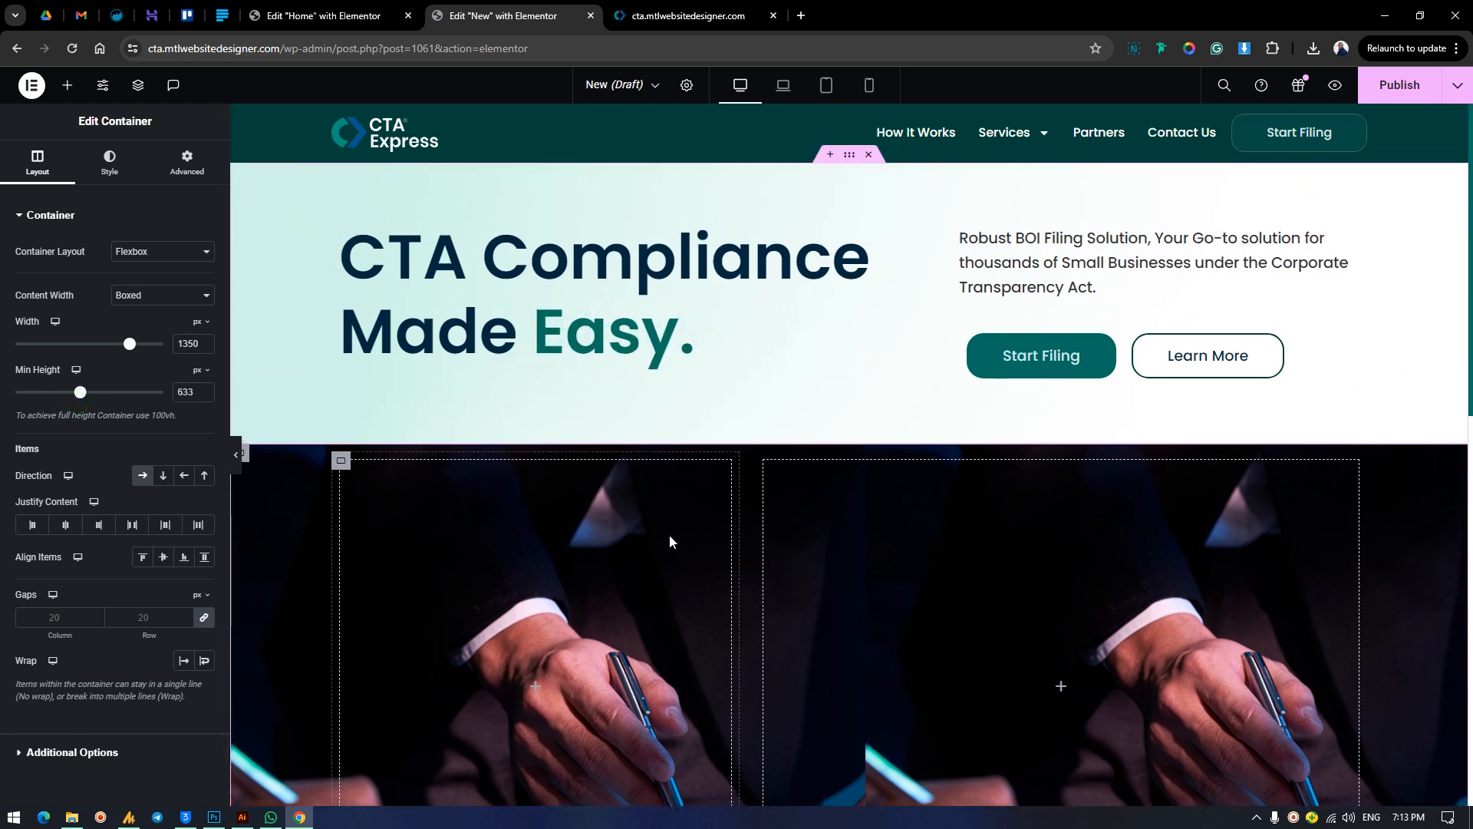
pyautogui.scroll(-3, 1117, 683)
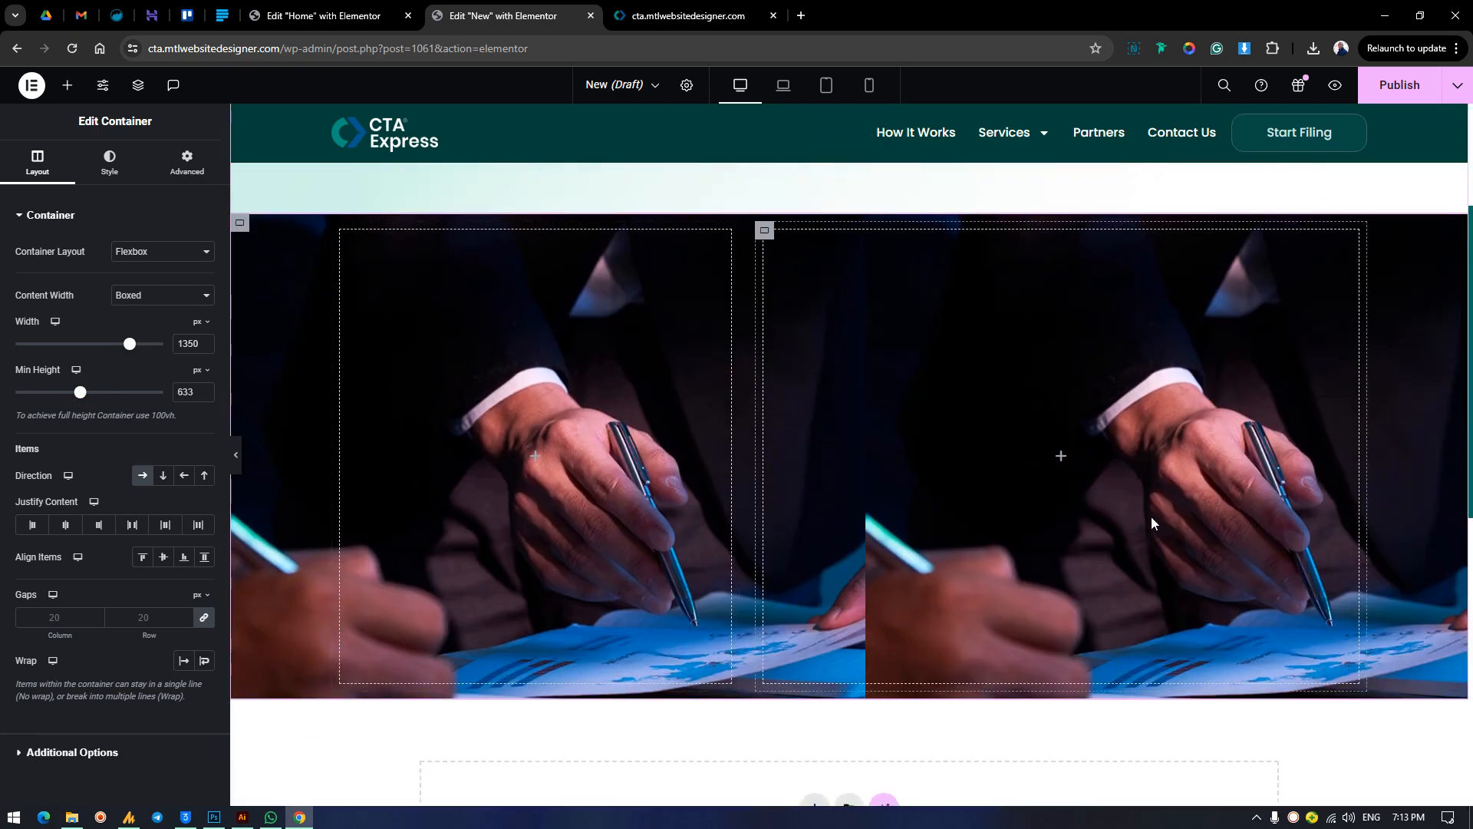
pyautogui.scroll(2, 987, 496)
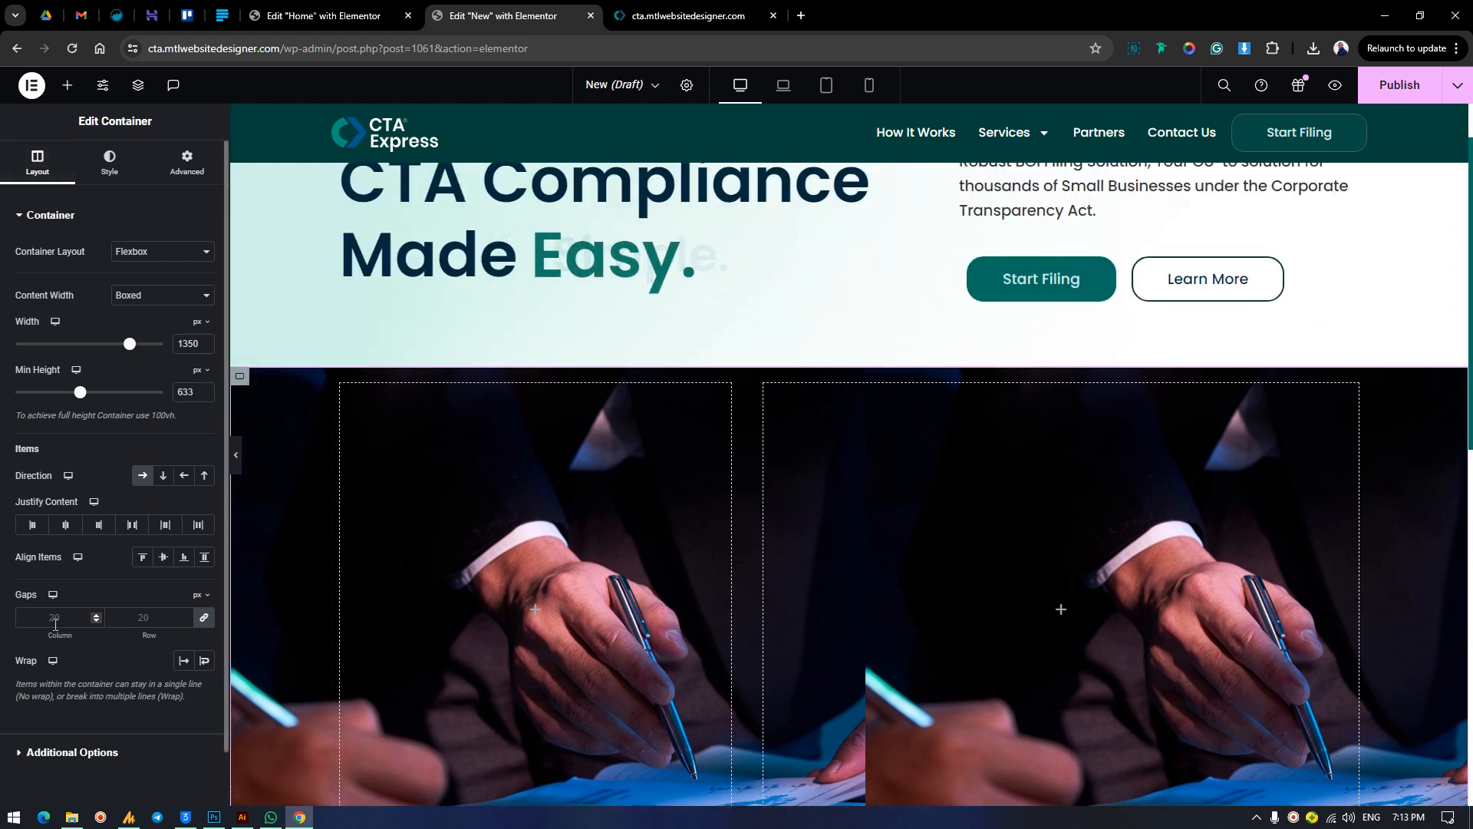
# Set the photo container's background image to Center Center position, No-repeat and Cover display size.
pyautogui.click(109, 161)
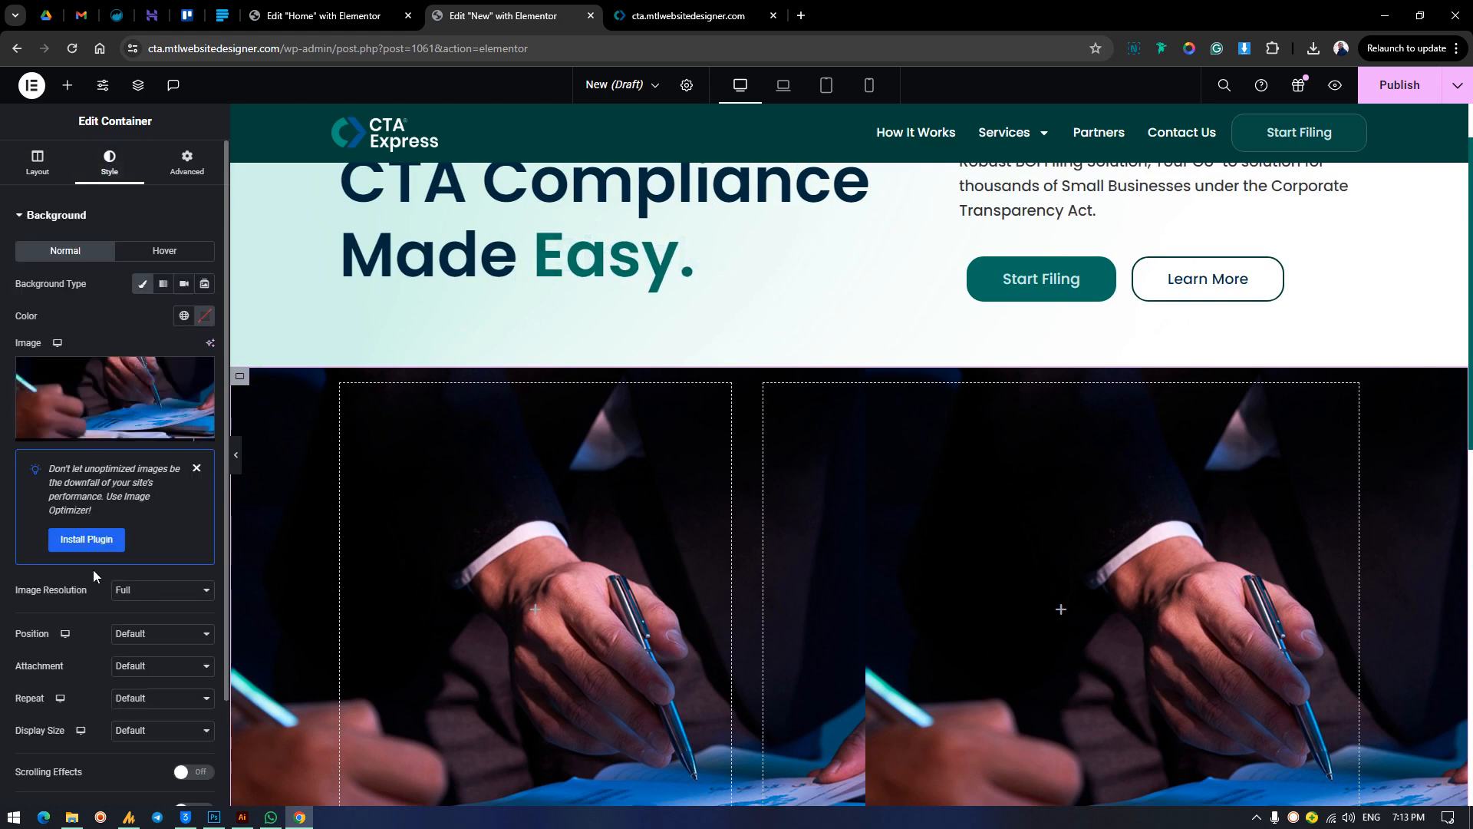
pyautogui.scroll(-2, 172, 591)
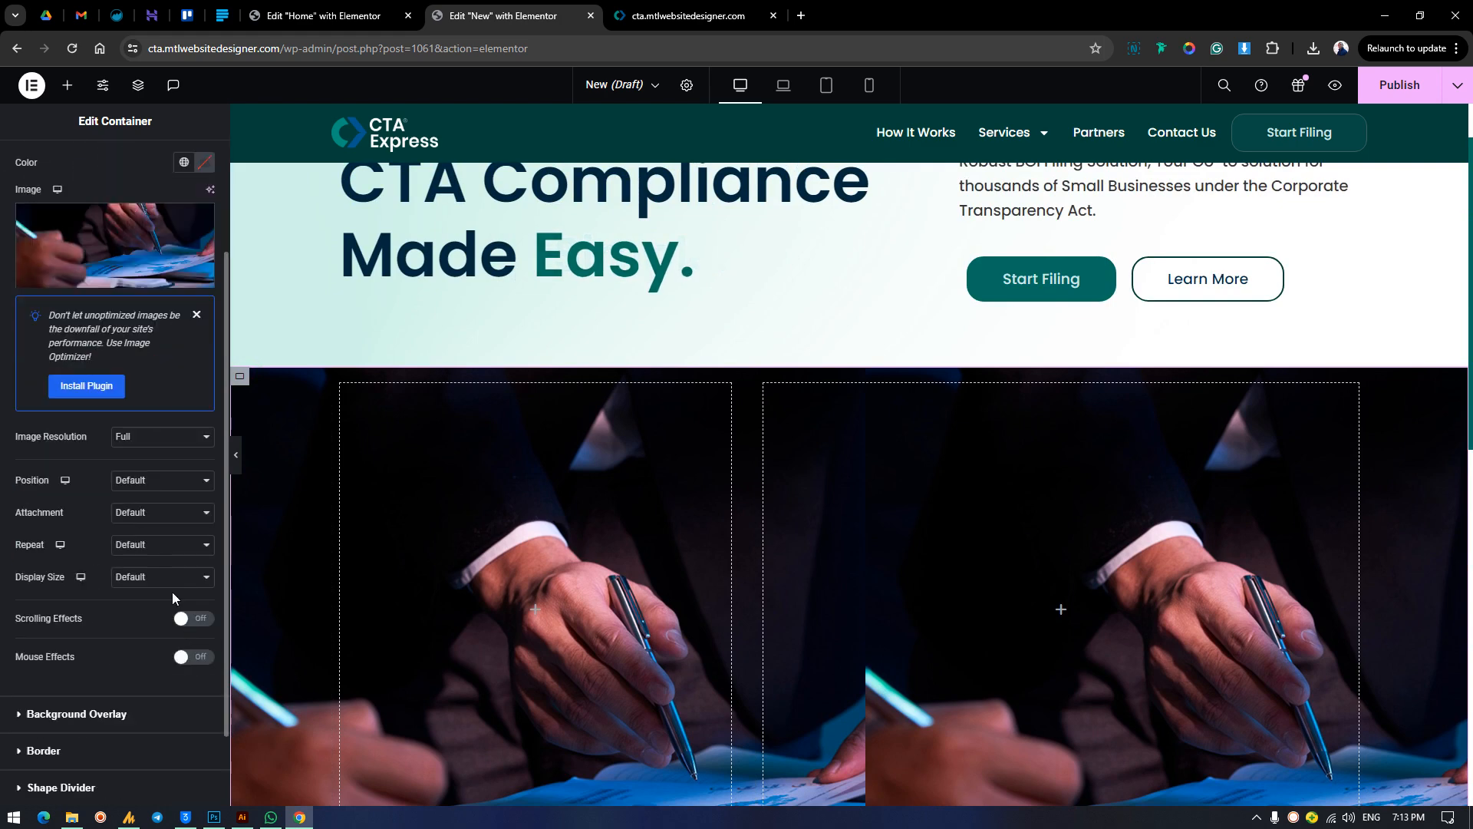
pyautogui.click(163, 481)
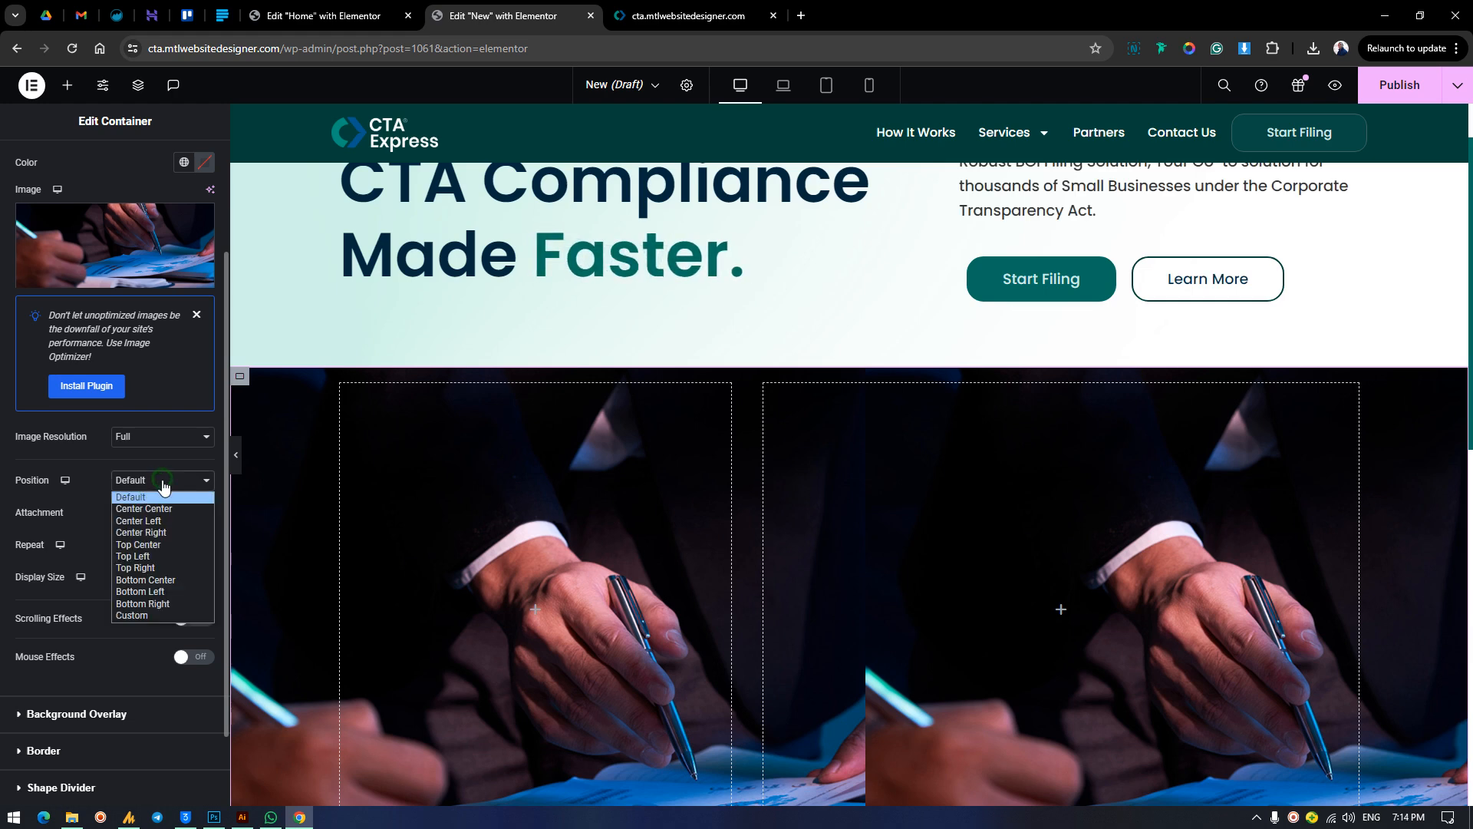
pyautogui.click(158, 512)
pyautogui.click(151, 544)
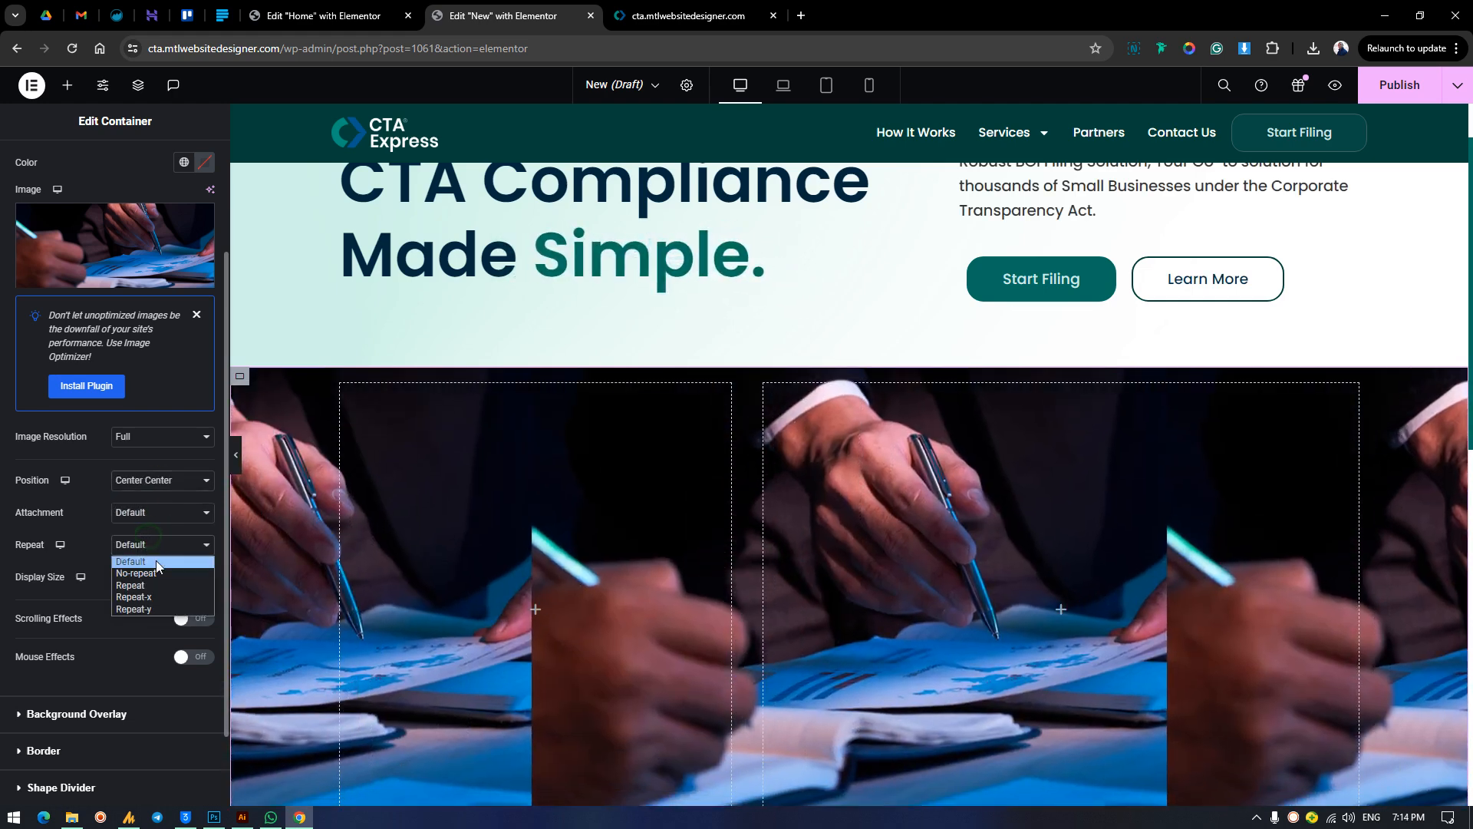
pyautogui.click(156, 577)
pyautogui.click(152, 578)
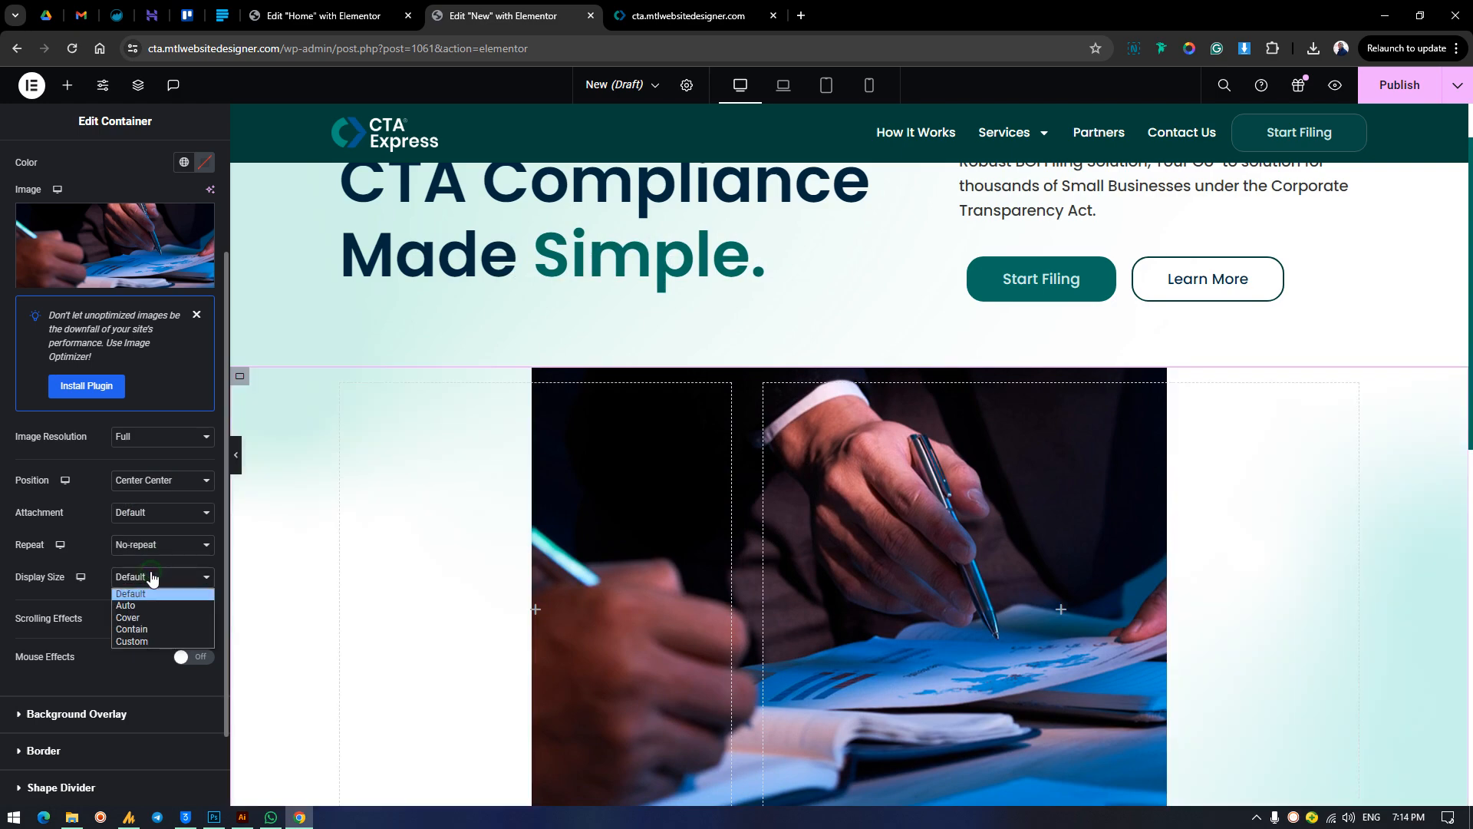
pyautogui.click(155, 619)
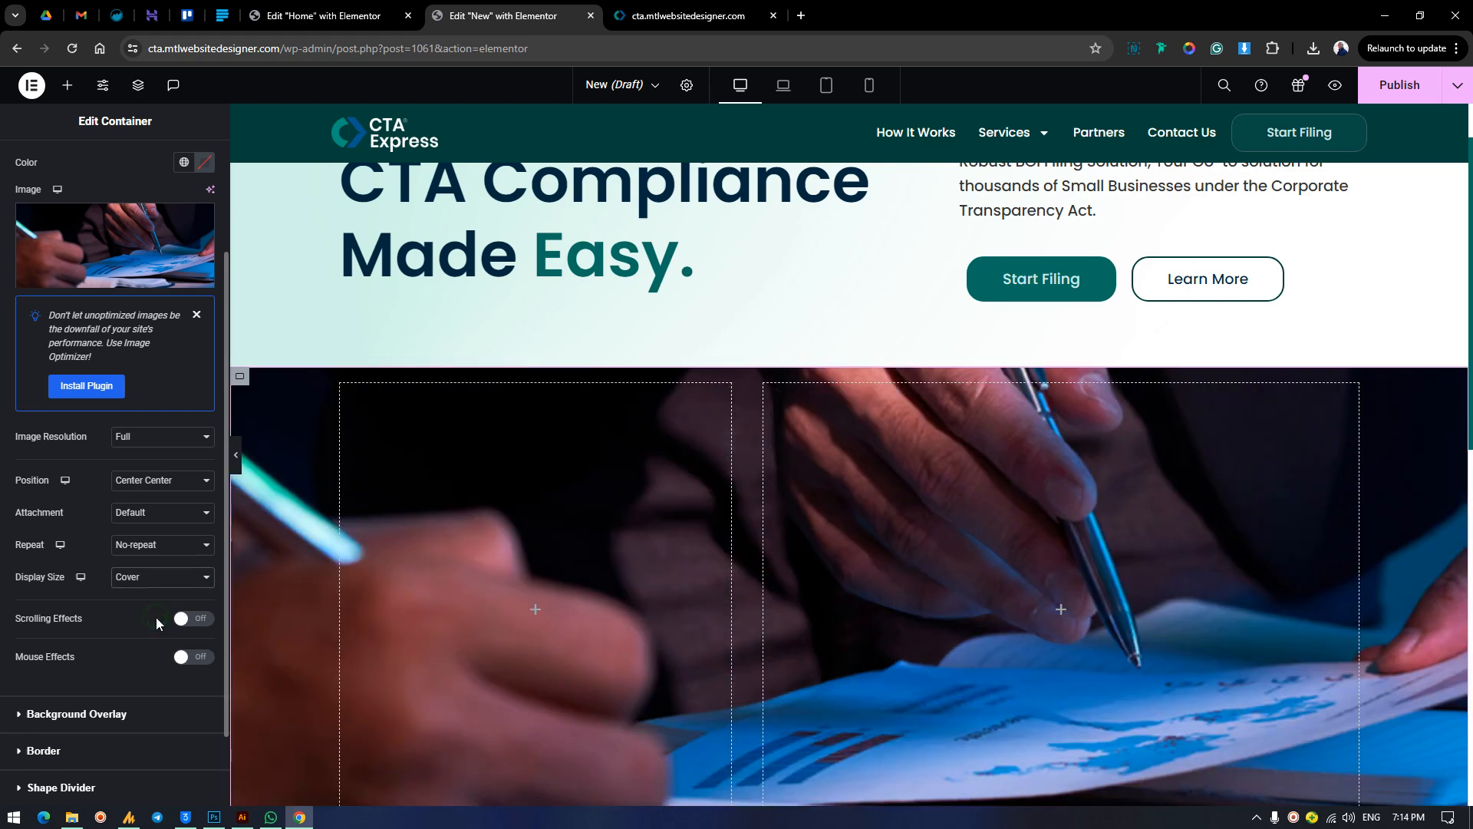
pyautogui.scroll(1, 743, 564)
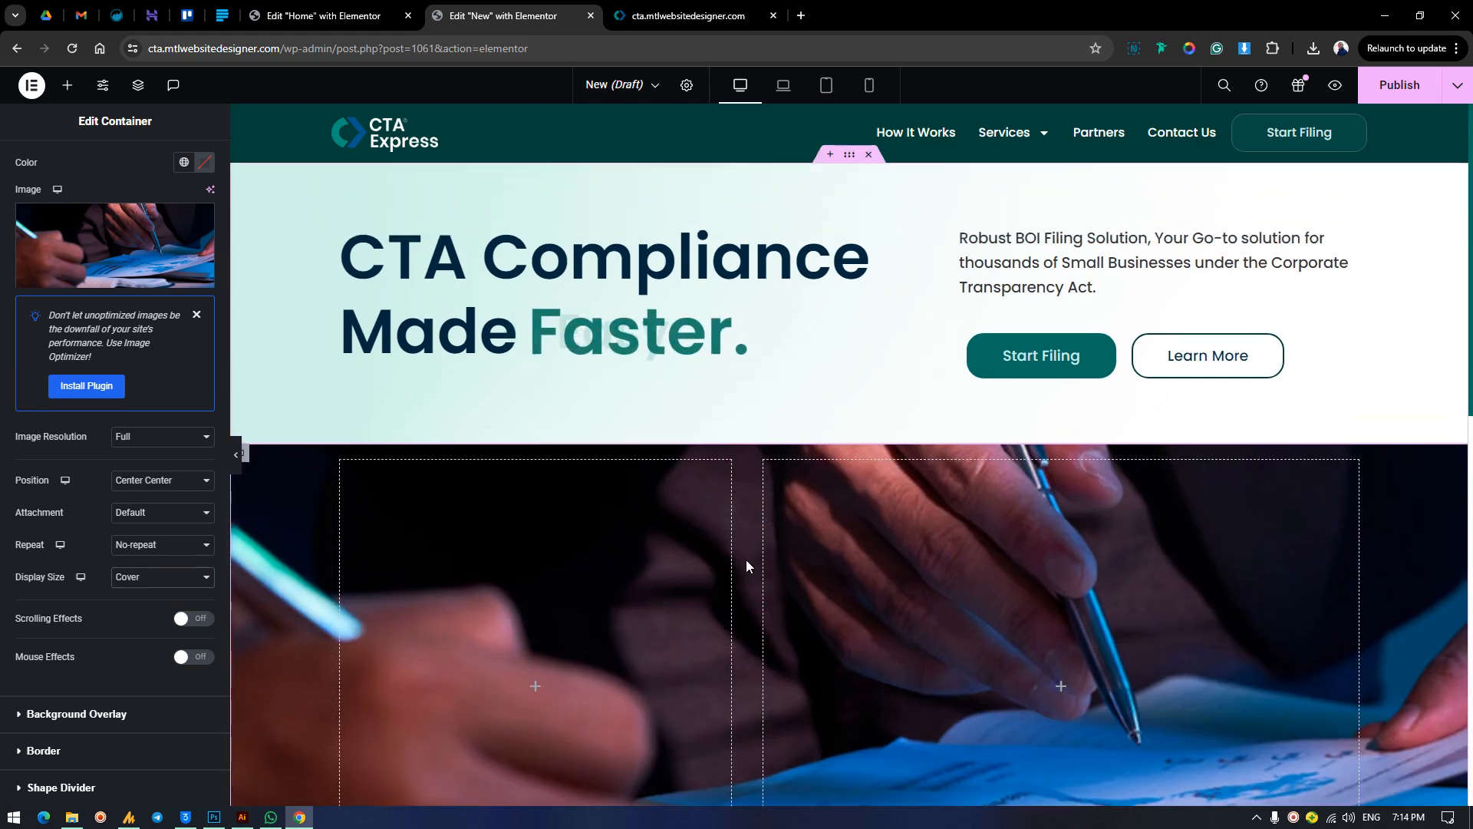
pyautogui.scroll(-5, 746, 560)
pyautogui.scroll(5, 747, 560)
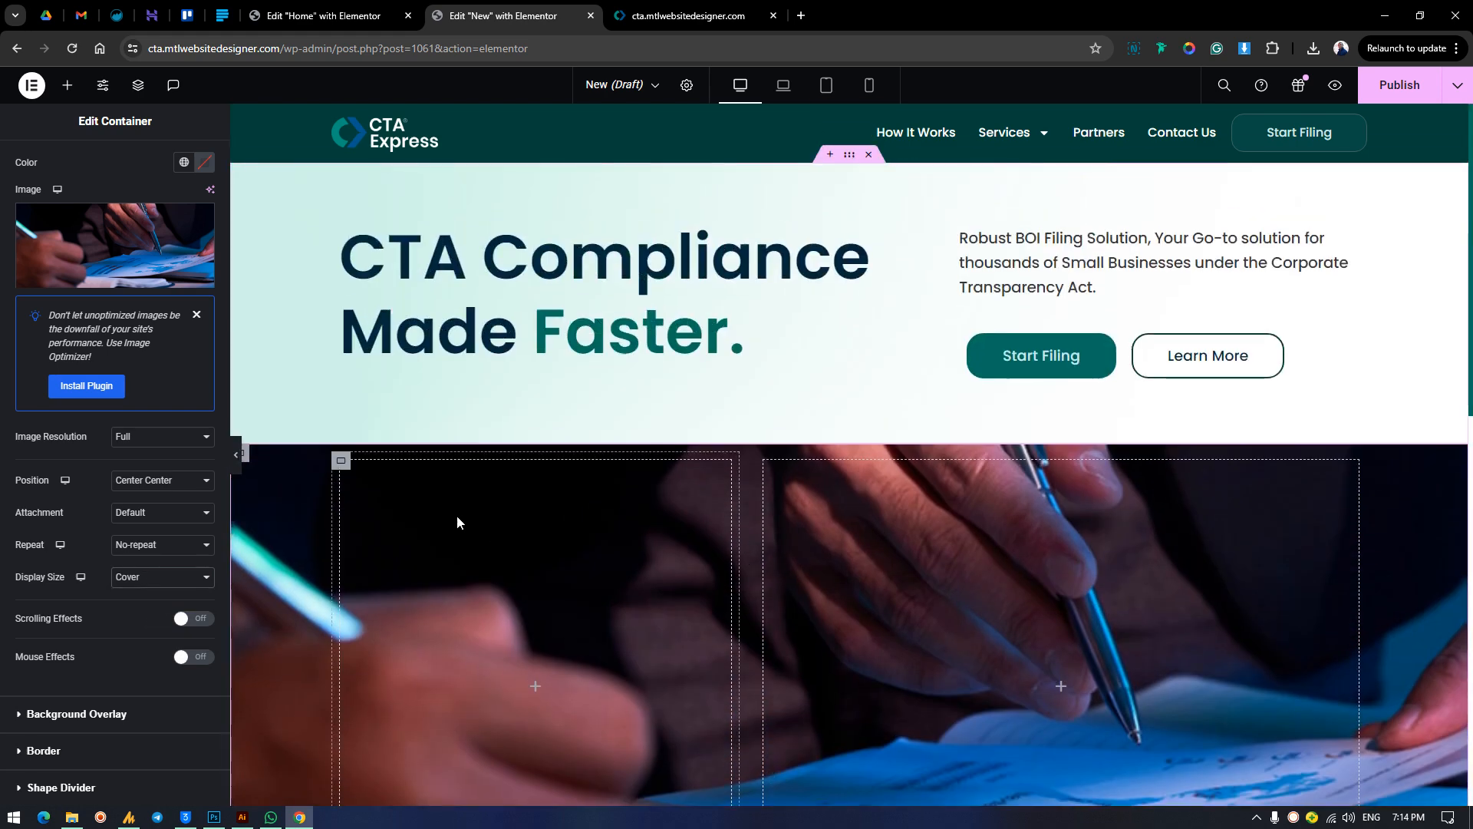
pyautogui.scroll(-2, 462, 515)
# Check the card on the finished homepage, and add a nested container inside the New page's left column.
pyautogui.click(342, 308)
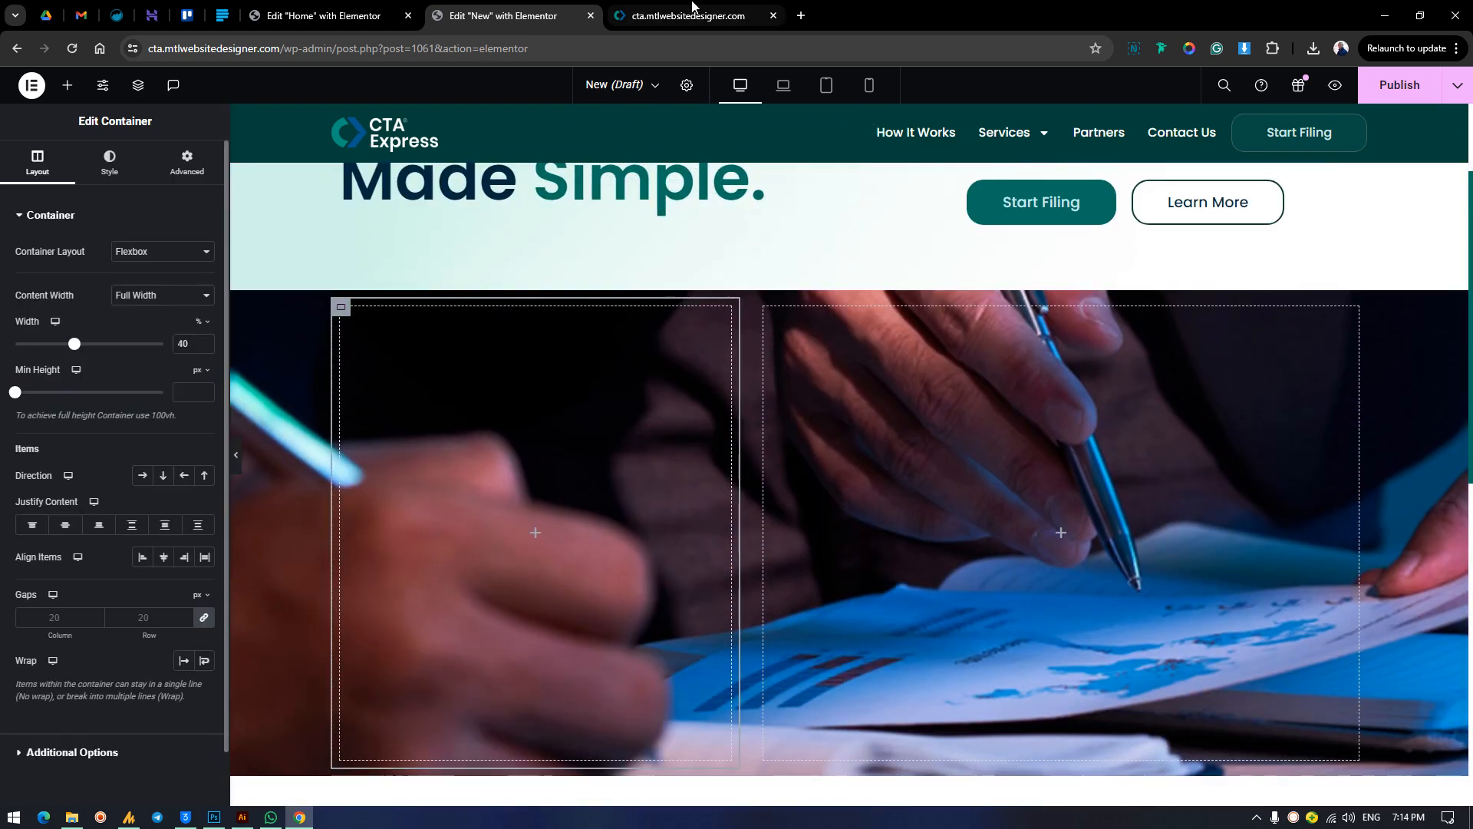
pyautogui.click(692, 7)
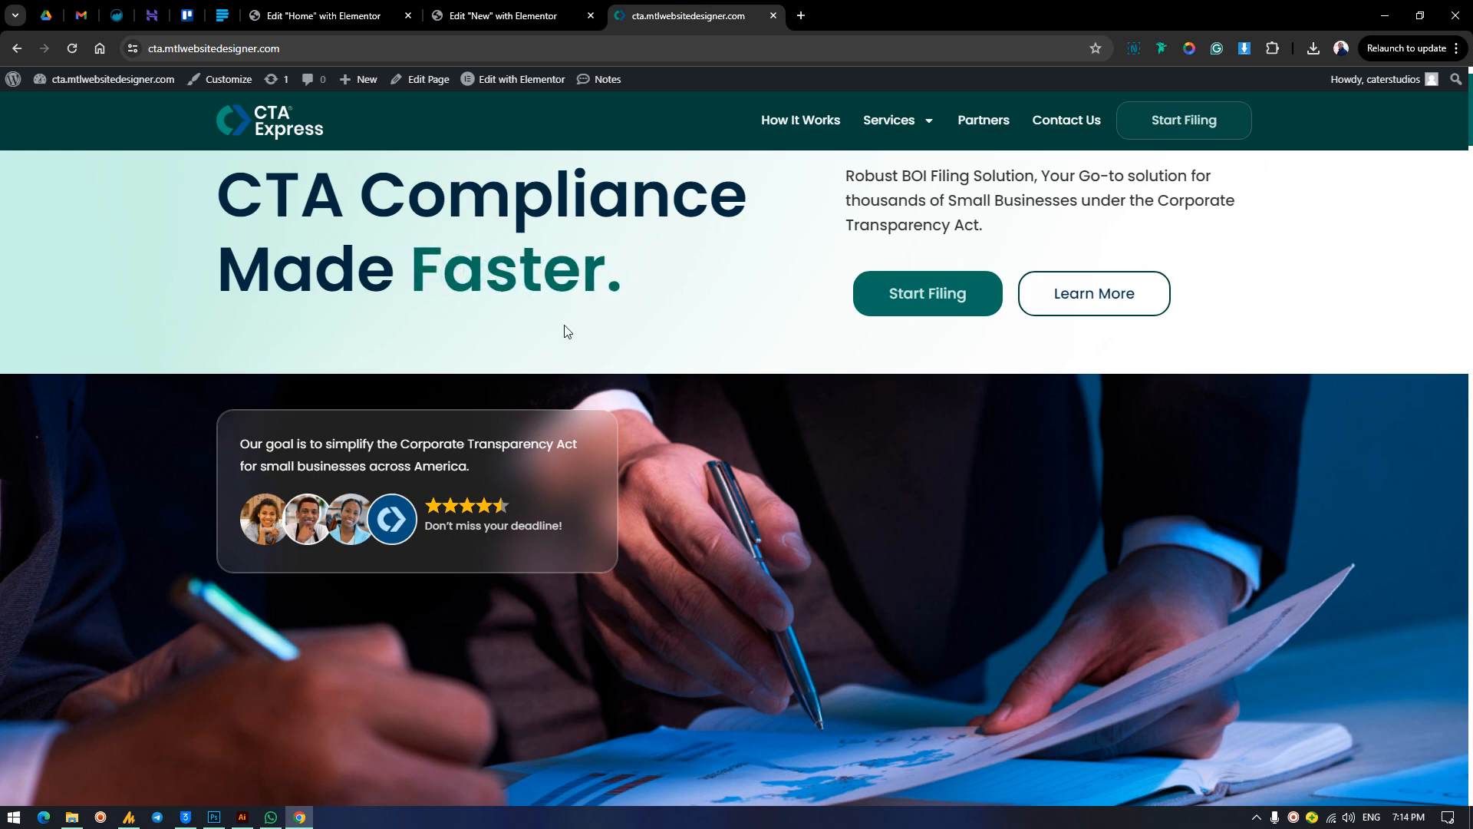
pyautogui.click(460, 14)
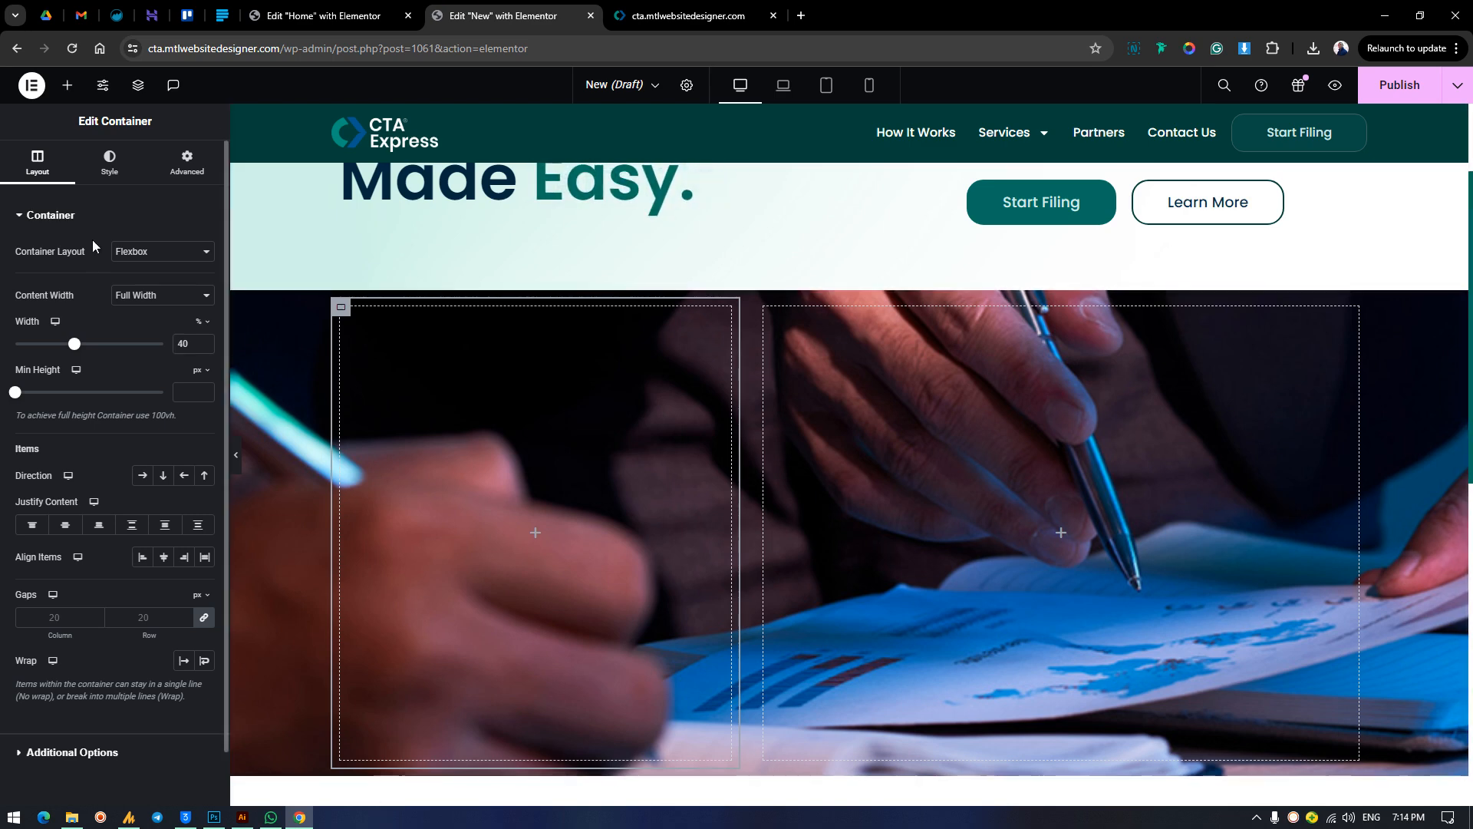
pyautogui.click(67, 84)
pyautogui.moveTo(61, 362); pyautogui.dragTo(516, 517)
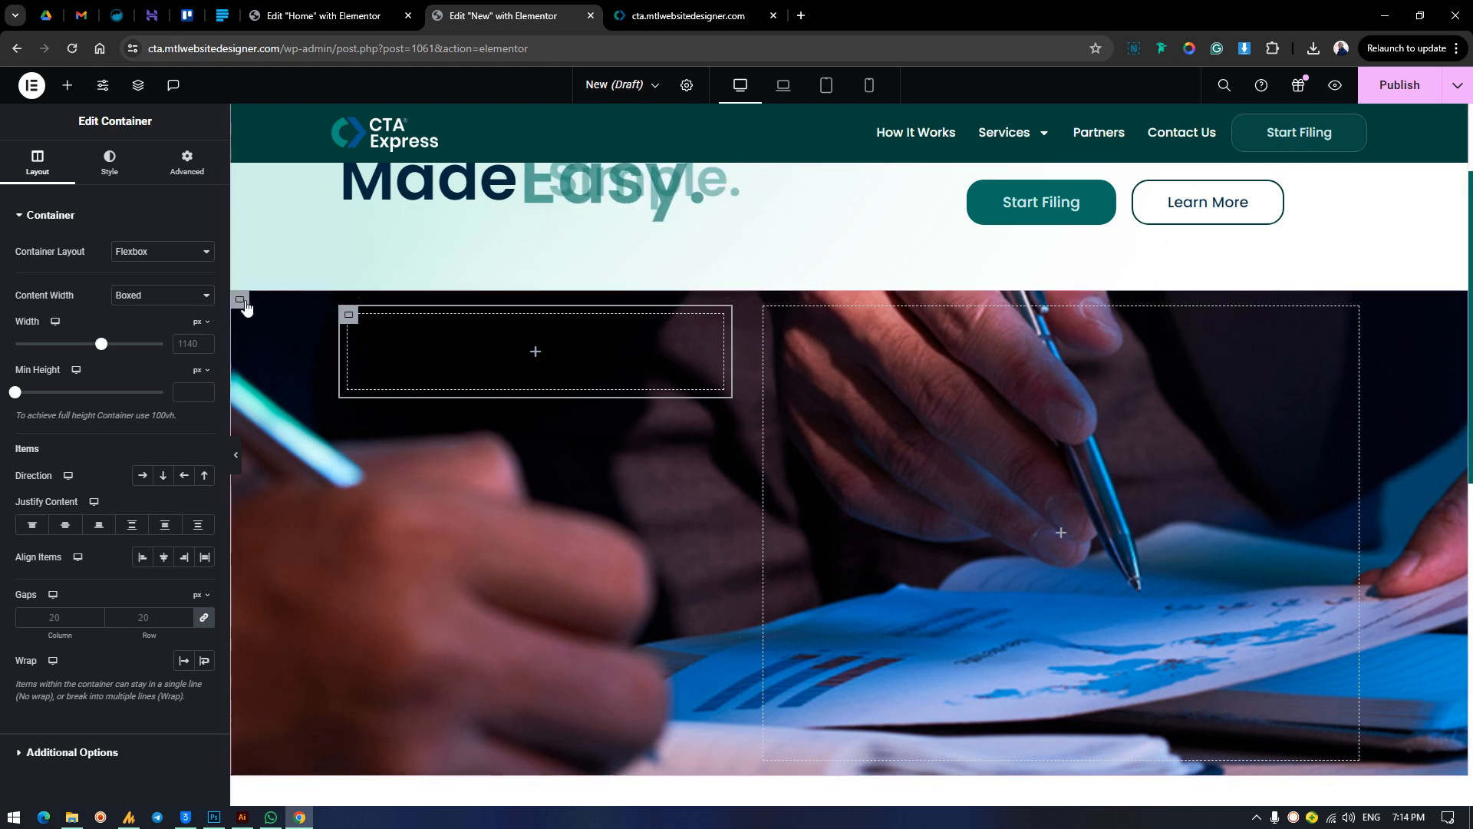
# Set the outer photo container's padding to 45 px top and 0 on the other sides, and compare its lower edge with the finished homepage.
pyautogui.click(109, 159)
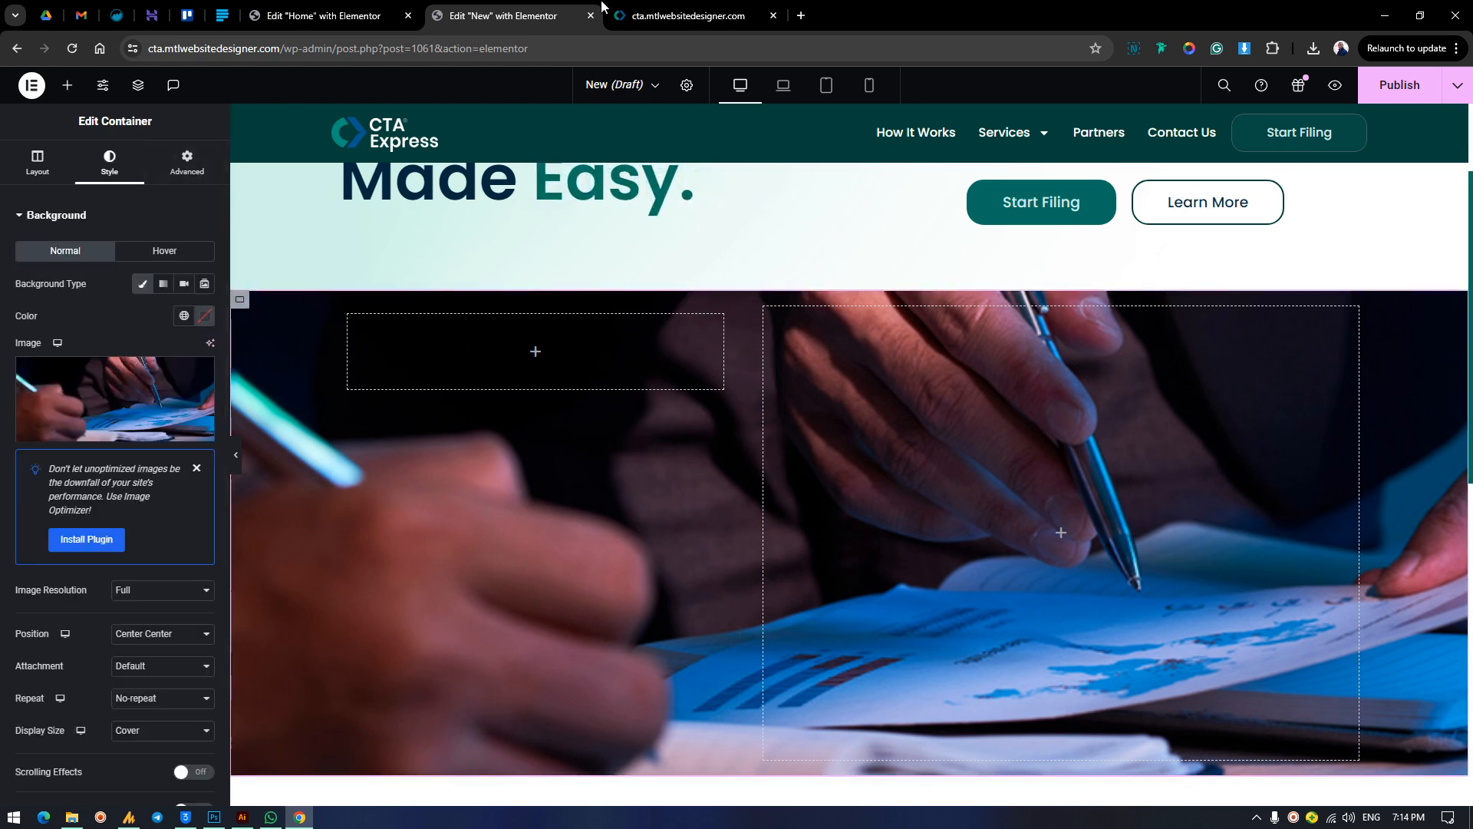
pyautogui.click(683, 15)
pyautogui.click(323, 15)
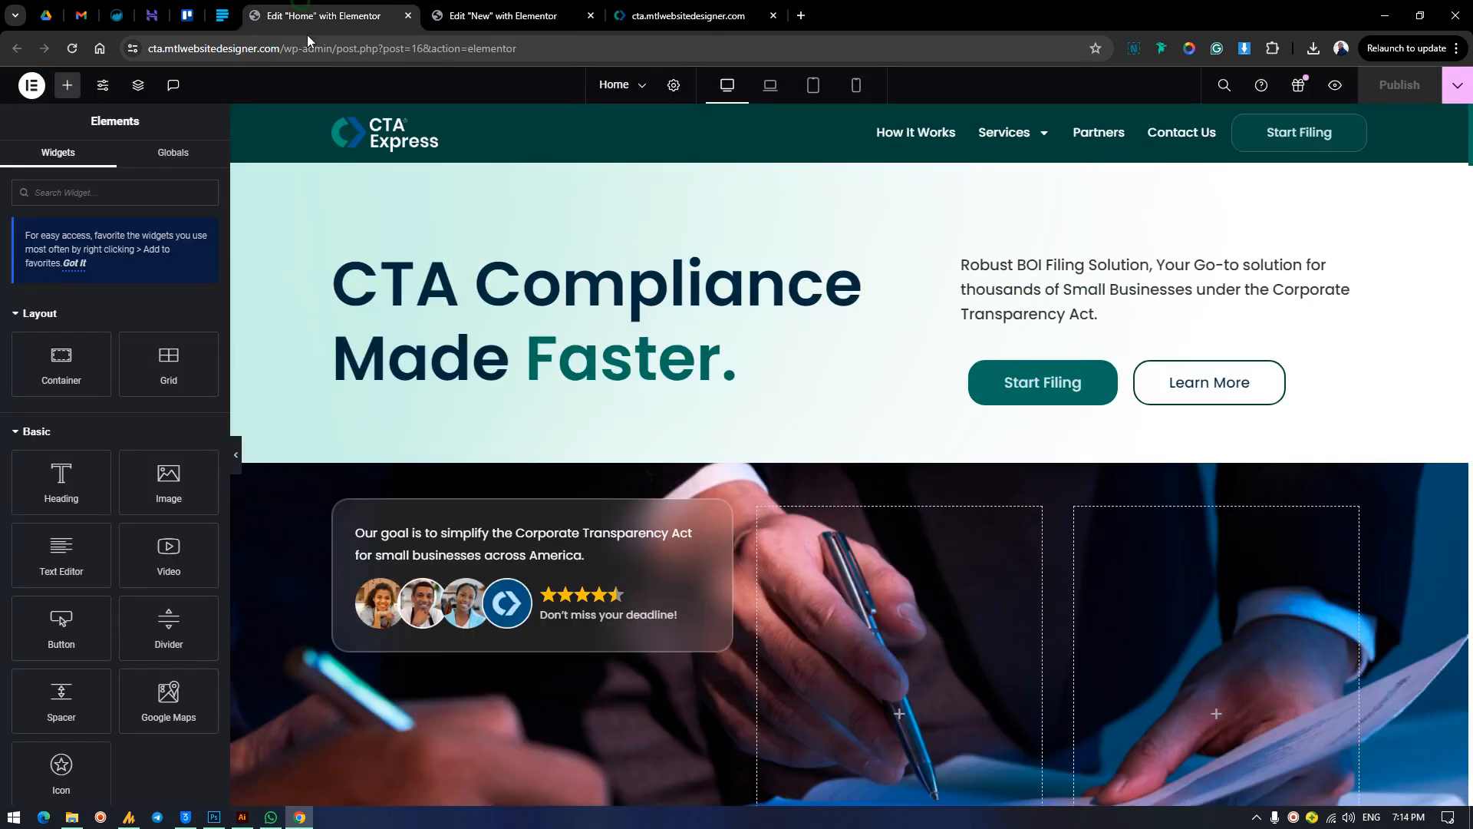
pyautogui.click(516, 9)
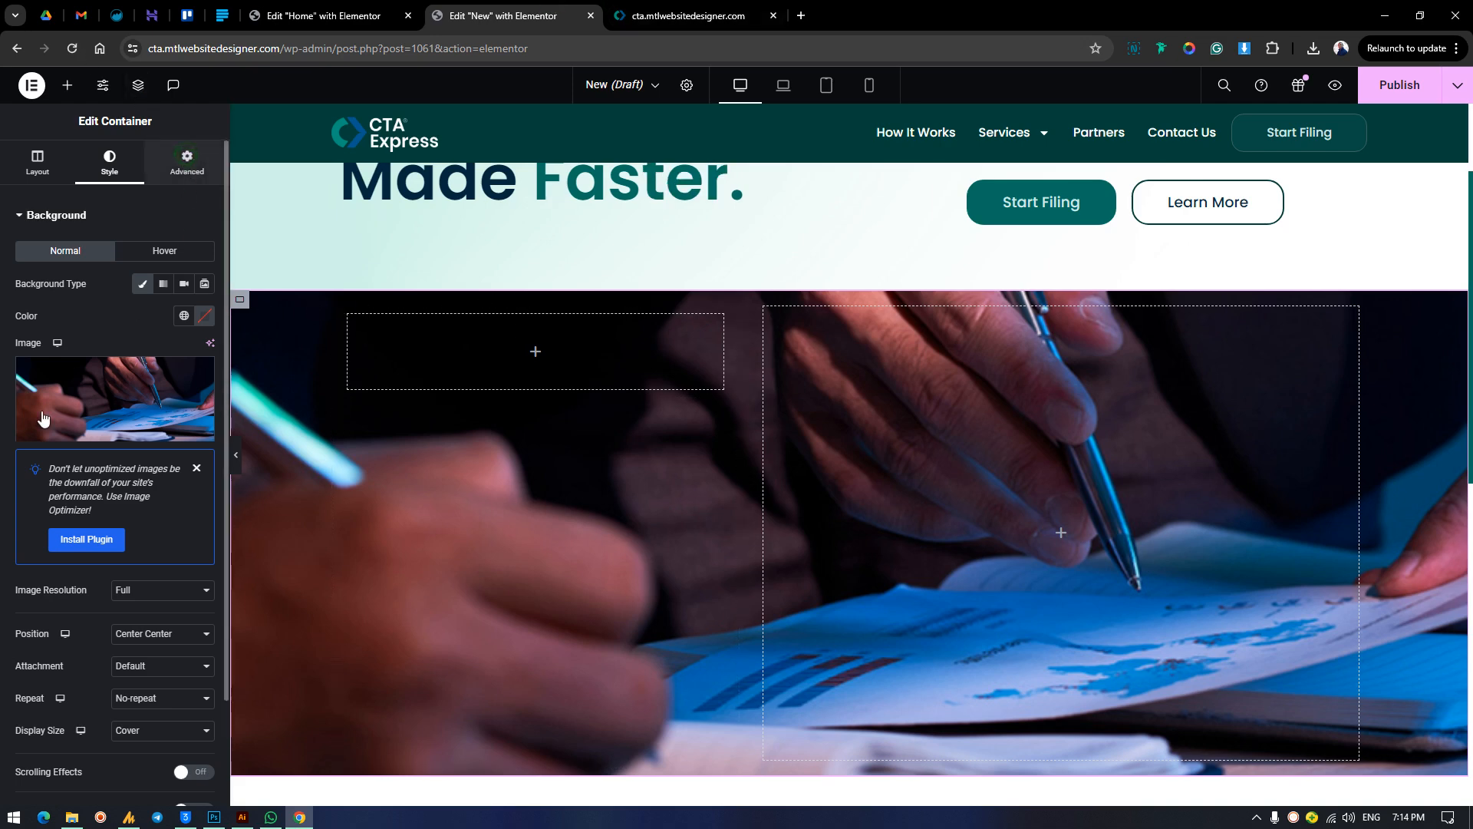
pyautogui.click(187, 161)
pyautogui.click(204, 330)
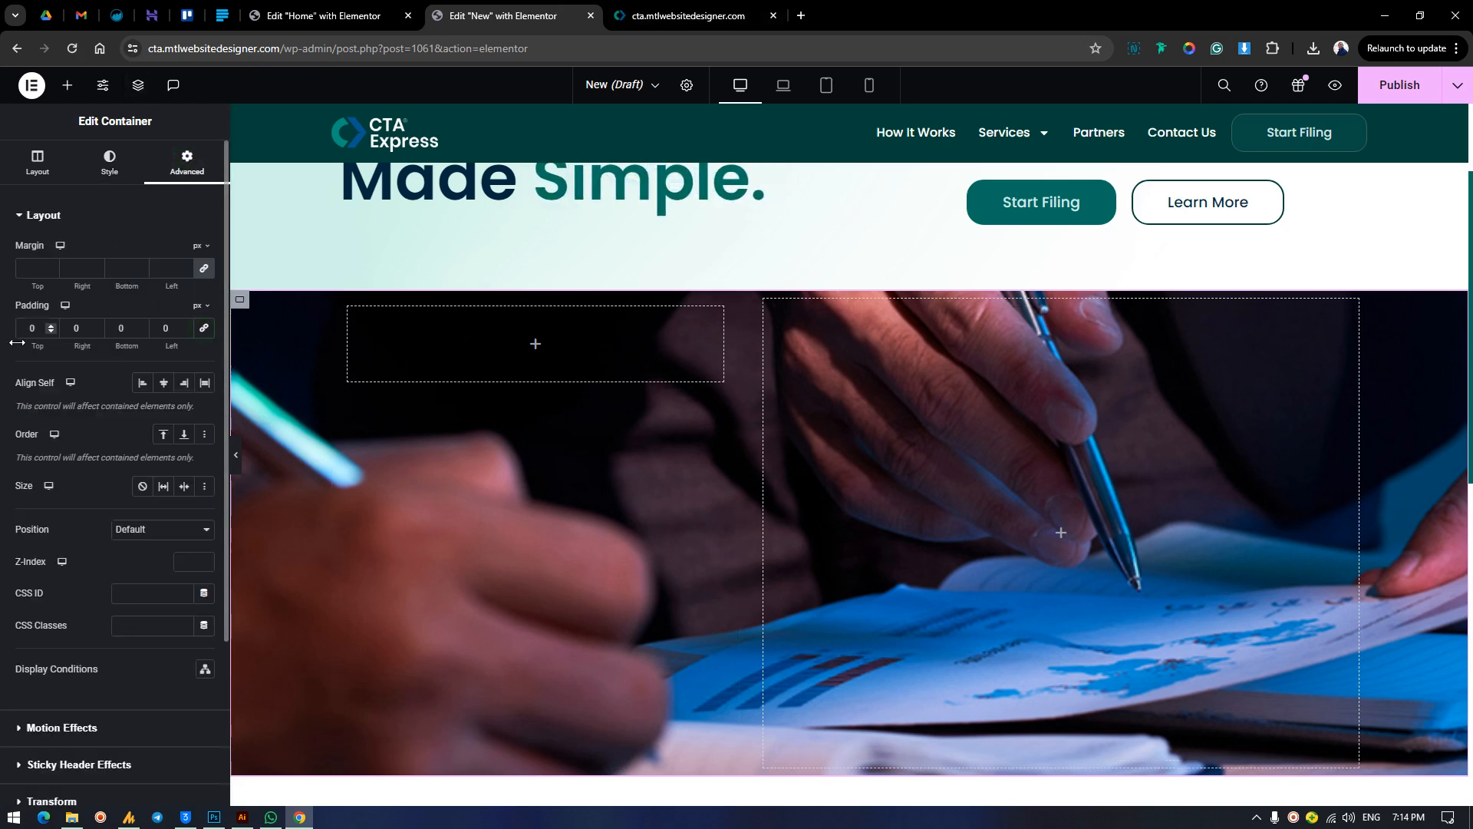
pyautogui.moveTo(31, 350); pyautogui.dragTo(66, 378)
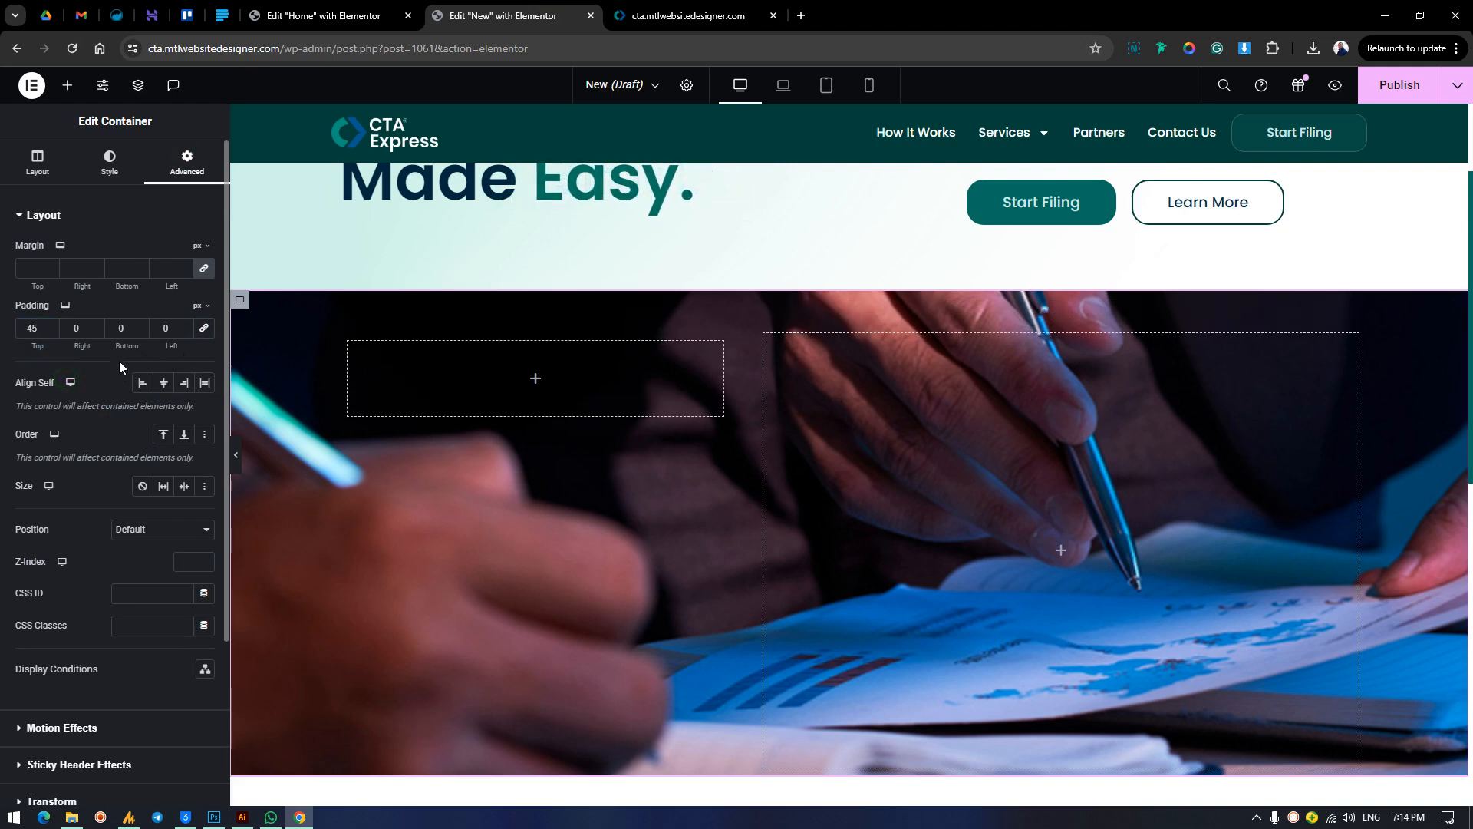
pyautogui.scroll(-3, 426, 434)
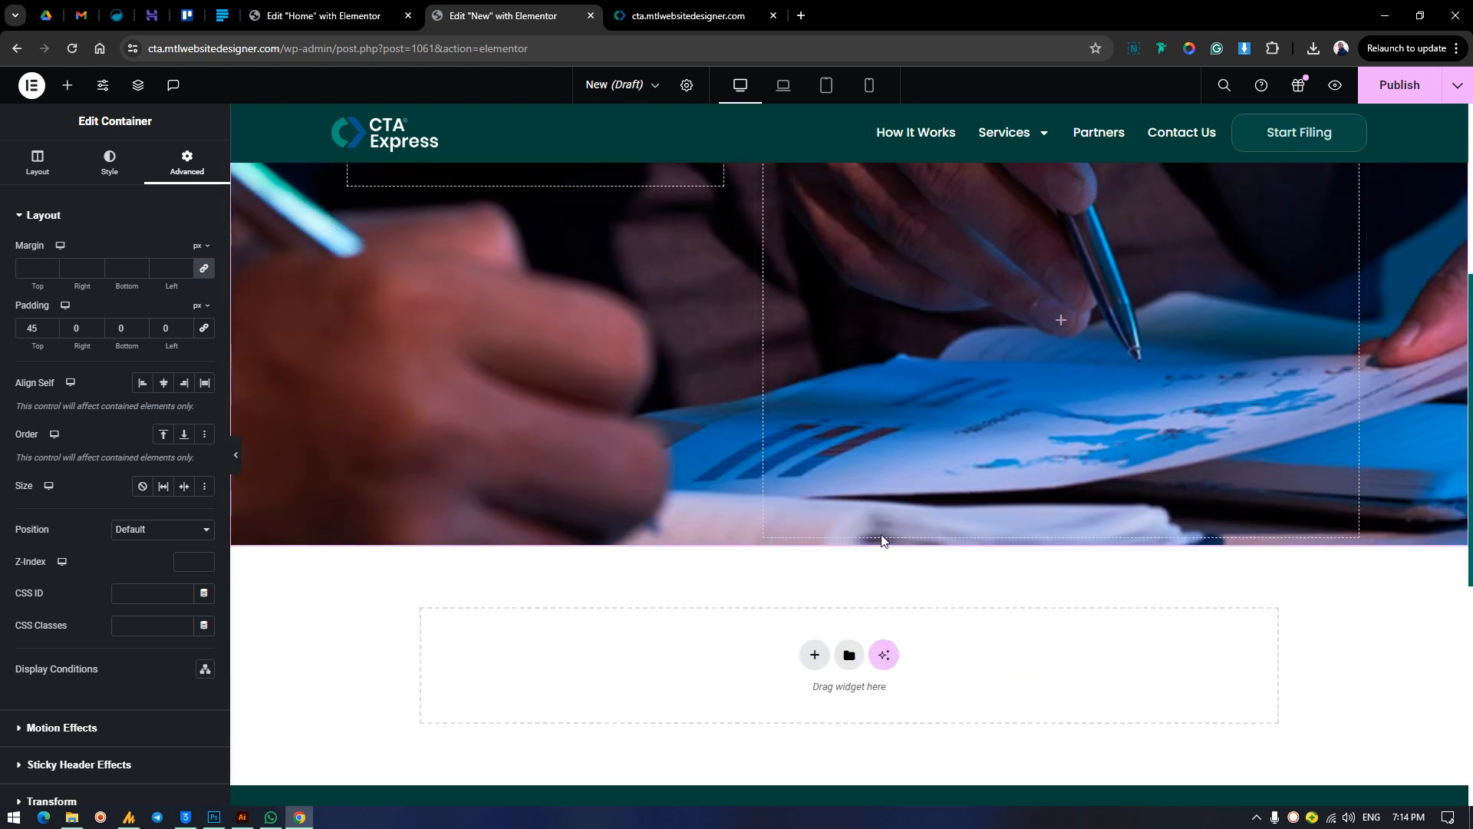
pyautogui.click(681, 18)
pyautogui.scroll(-5, 813, 586)
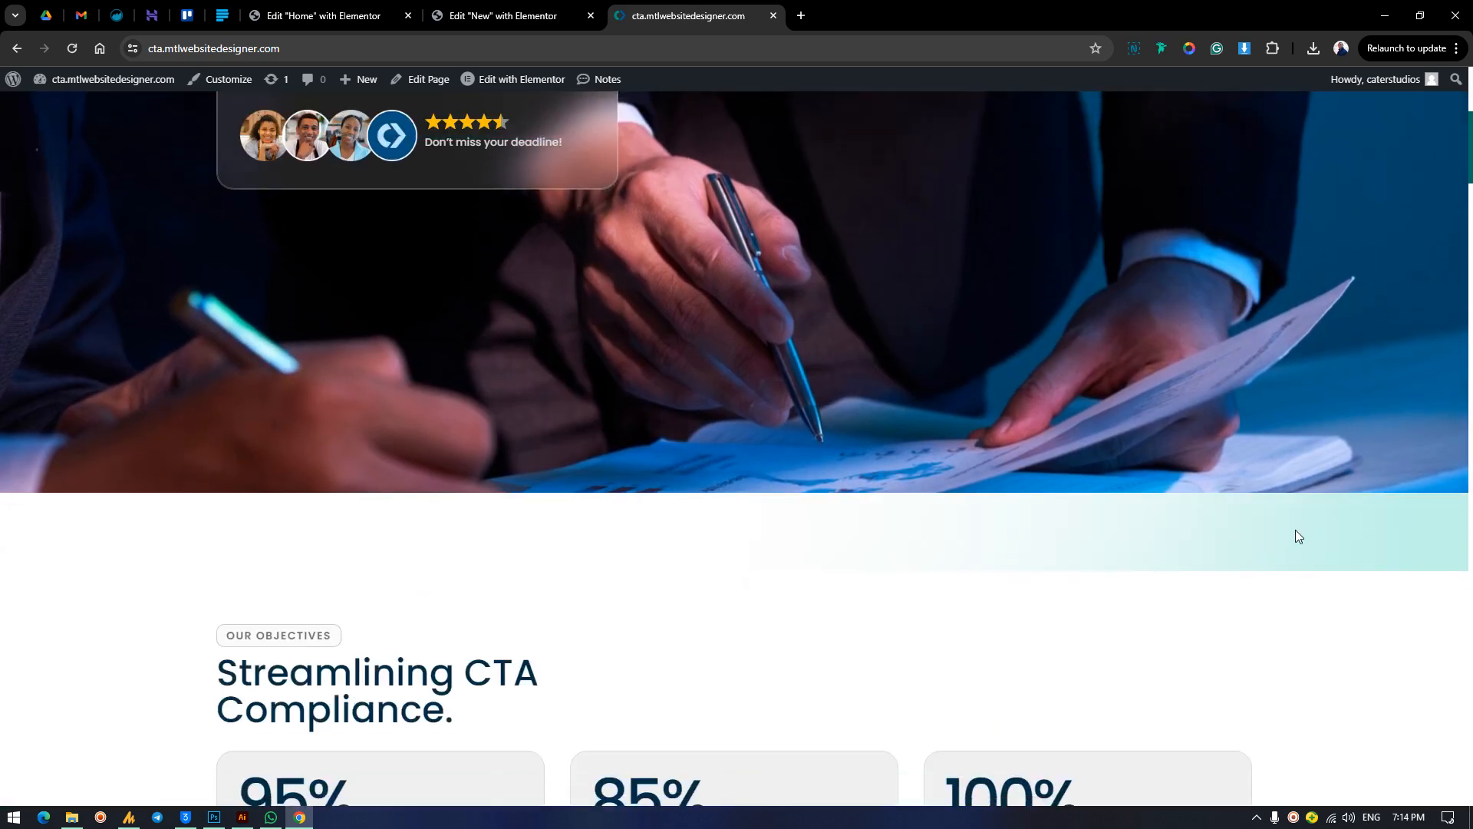
pyautogui.hotkey('ctrl', 'shift', 'Tab')
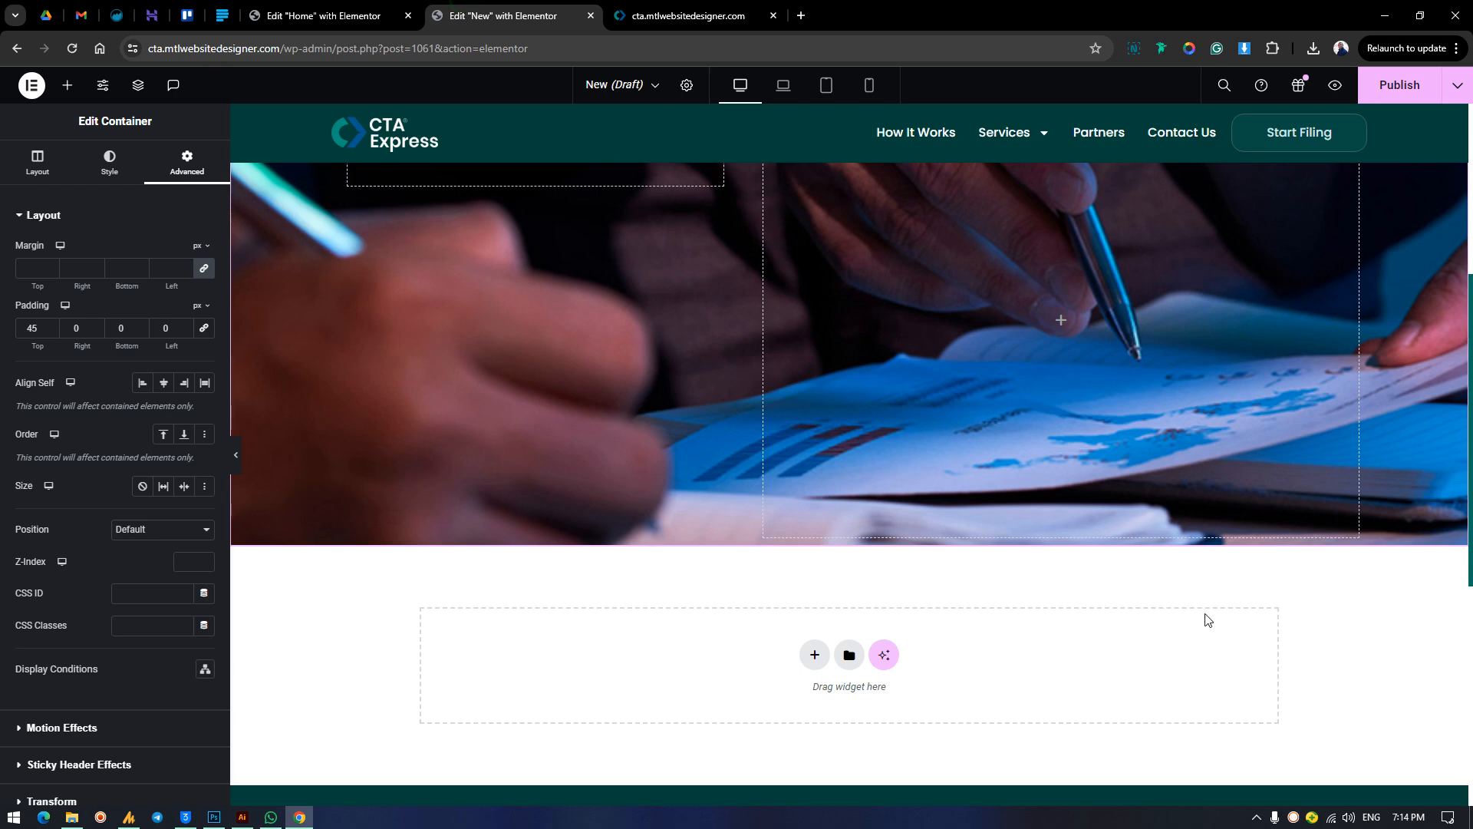
pyautogui.scroll(5, 856, 528)
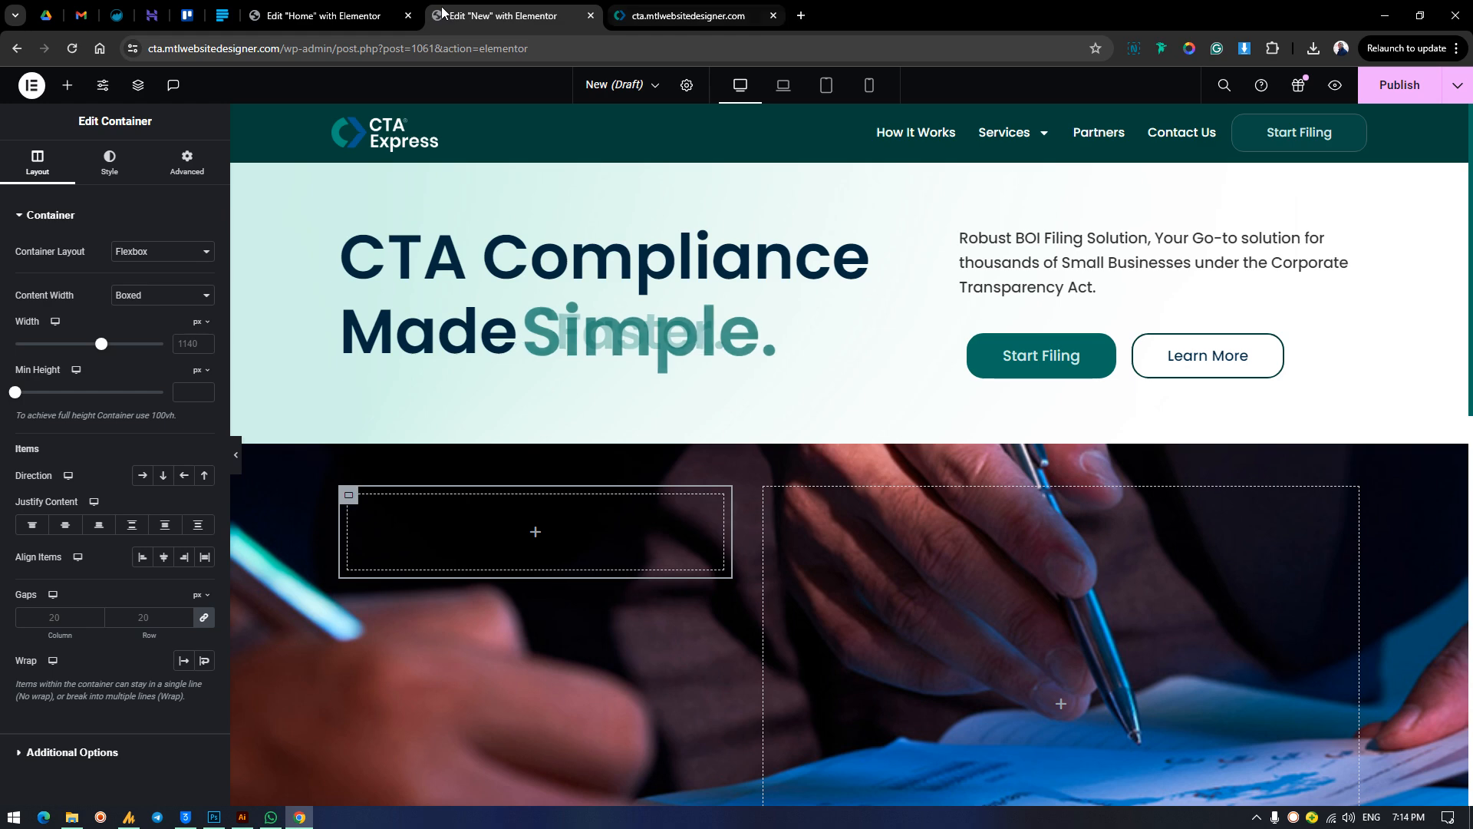
# Copy the card text "Our goal is to simplify the Corporate Transparency Act for small businesses across America." from the finished homepage.
pyautogui.click(666, 7)
pyautogui.scroll(3, 527, 375)
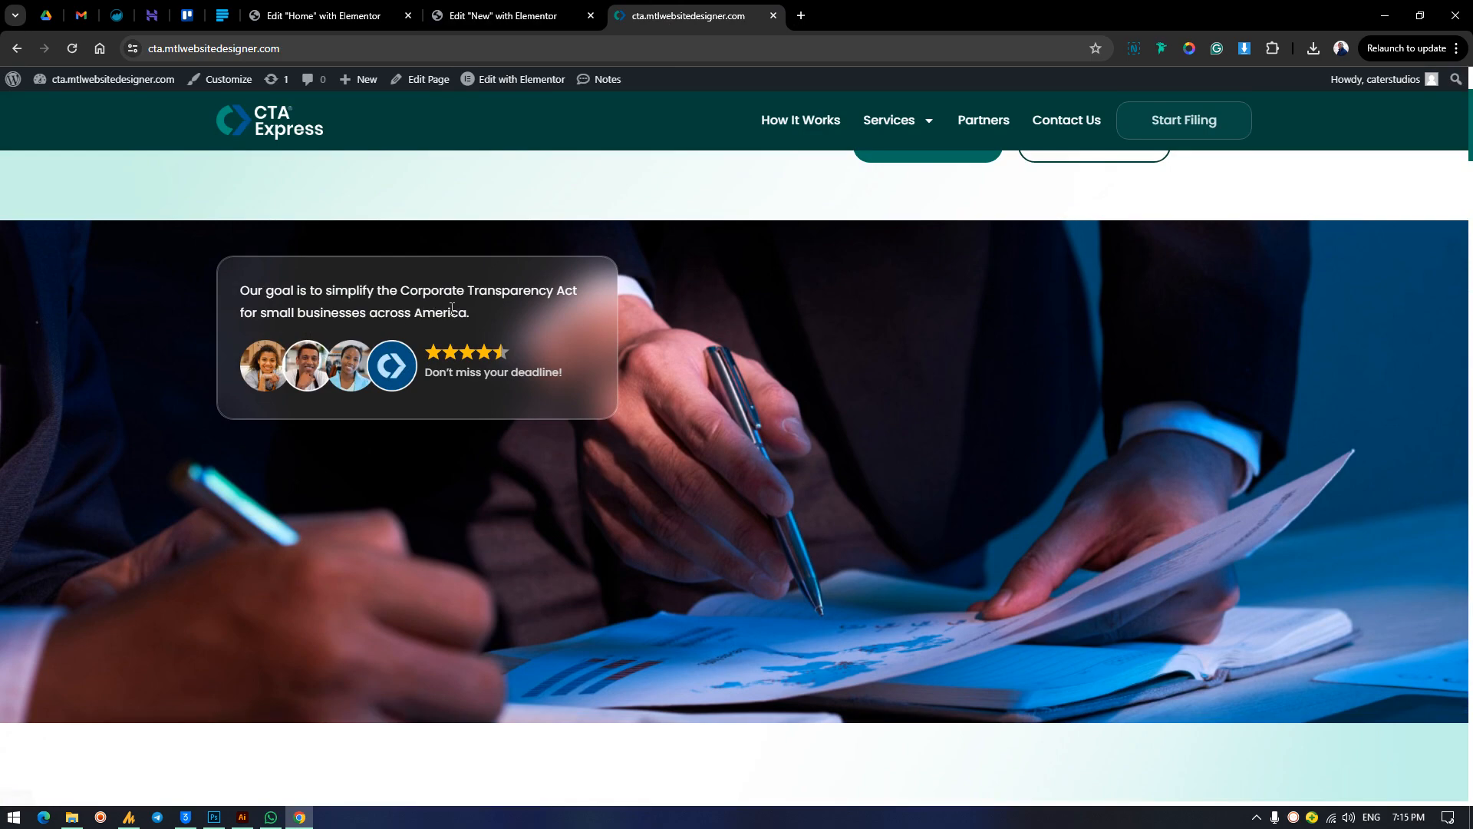
pyautogui.moveTo(471, 316); pyautogui.dragTo(233, 290)
pyautogui.rightClick(267, 291)
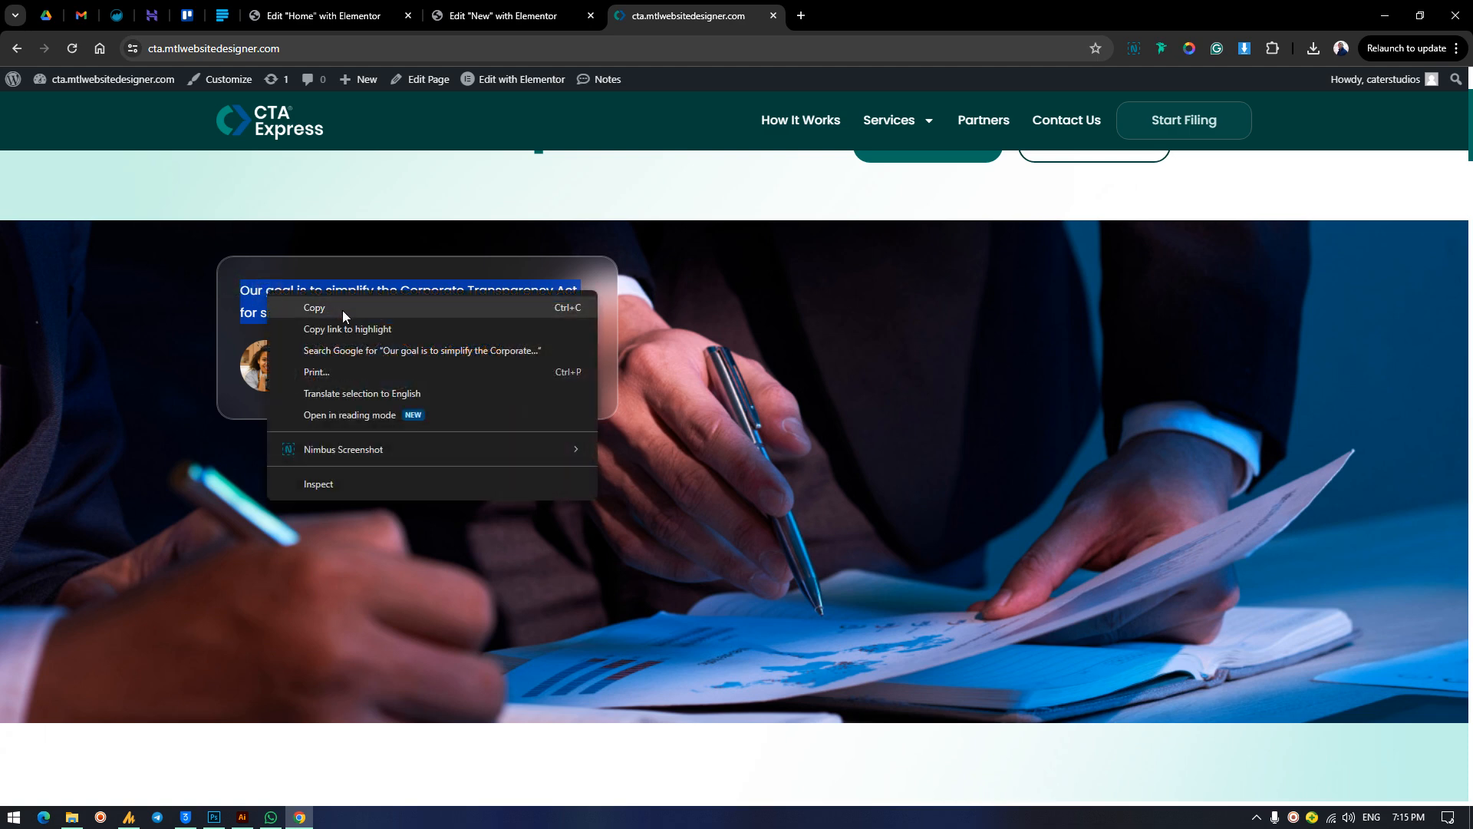
pyautogui.click(342, 310)
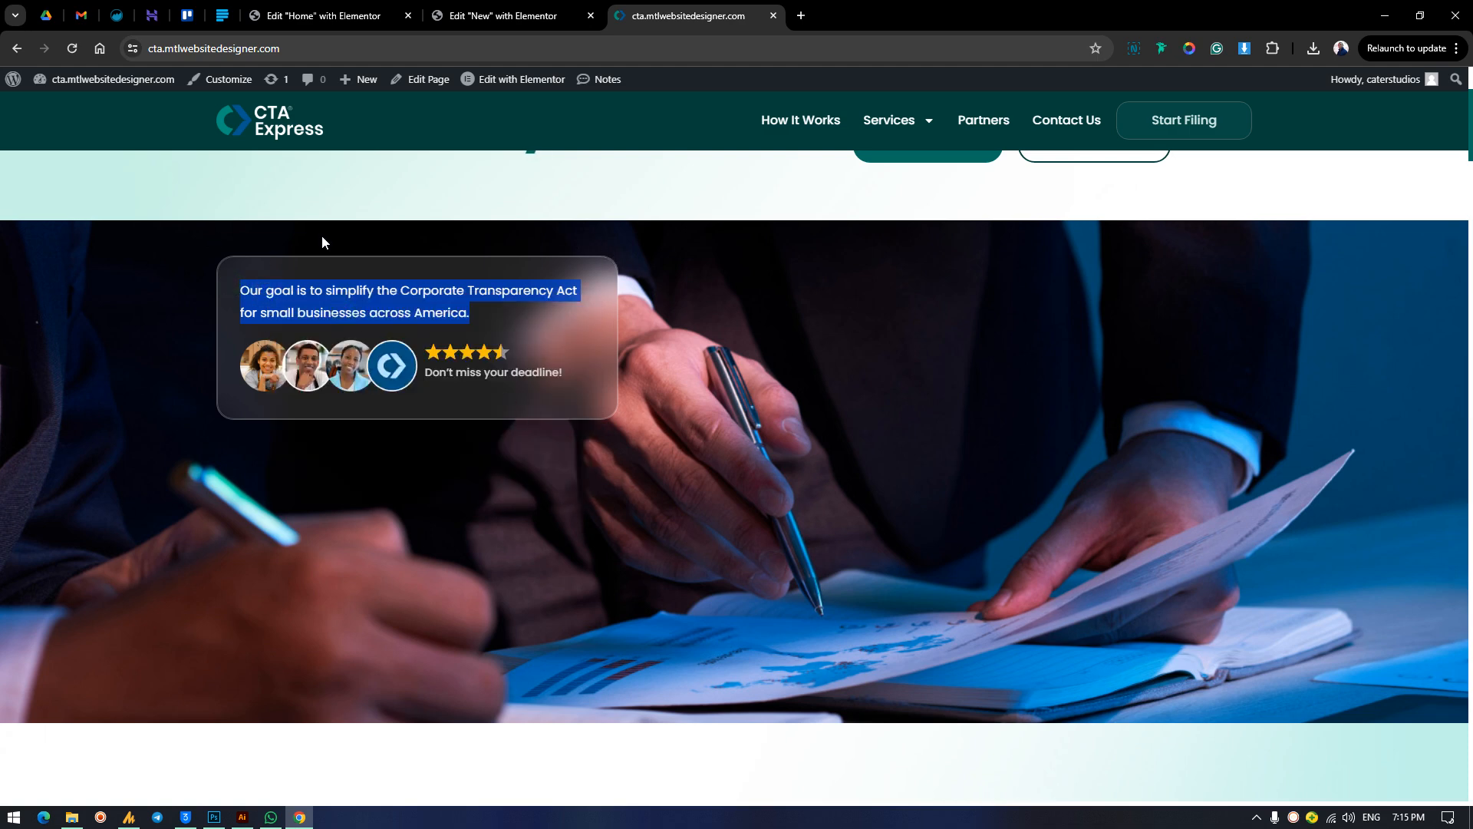
# Return to the New page's editor and add a Text Editor widget to the nested container in the photo section's left column.
pyautogui.click(503, 16)
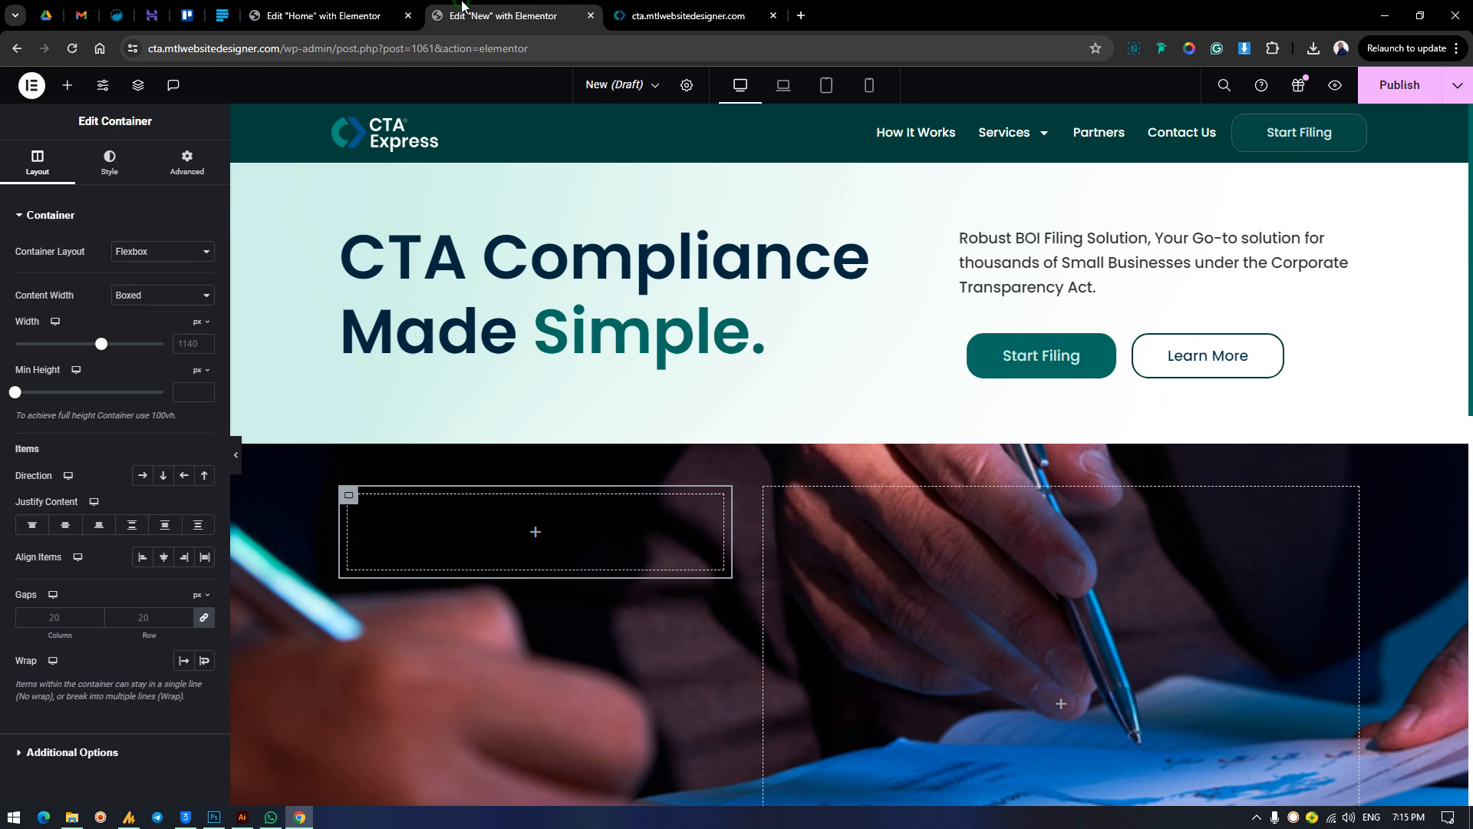
pyautogui.click(65, 85)
pyautogui.moveTo(77, 547); pyautogui.dragTo(485, 534)
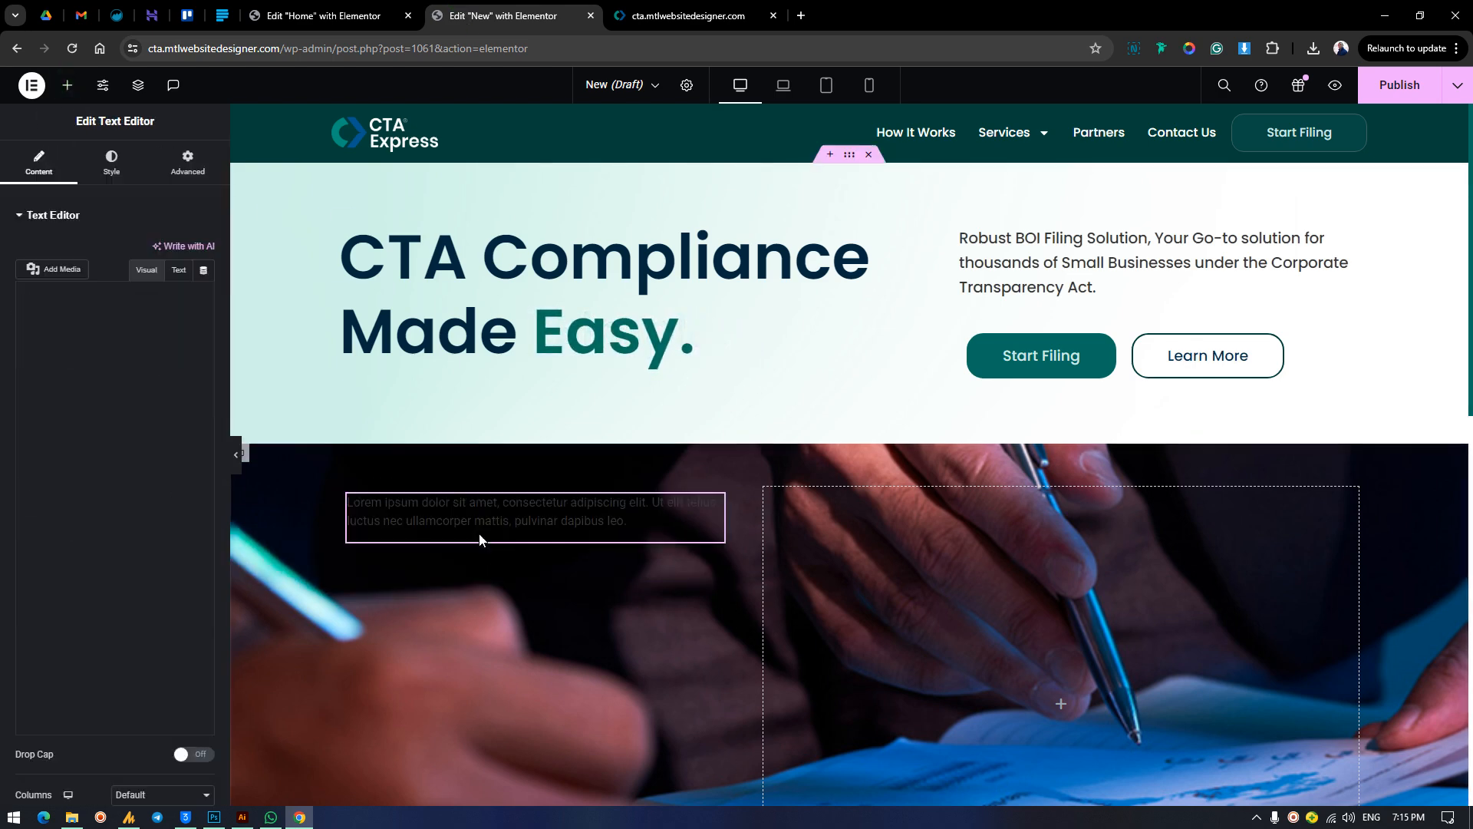
# Set the new text widget's text color to the custom light gray #DADADA.
pyautogui.click(114, 165)
pyautogui.click(184, 283)
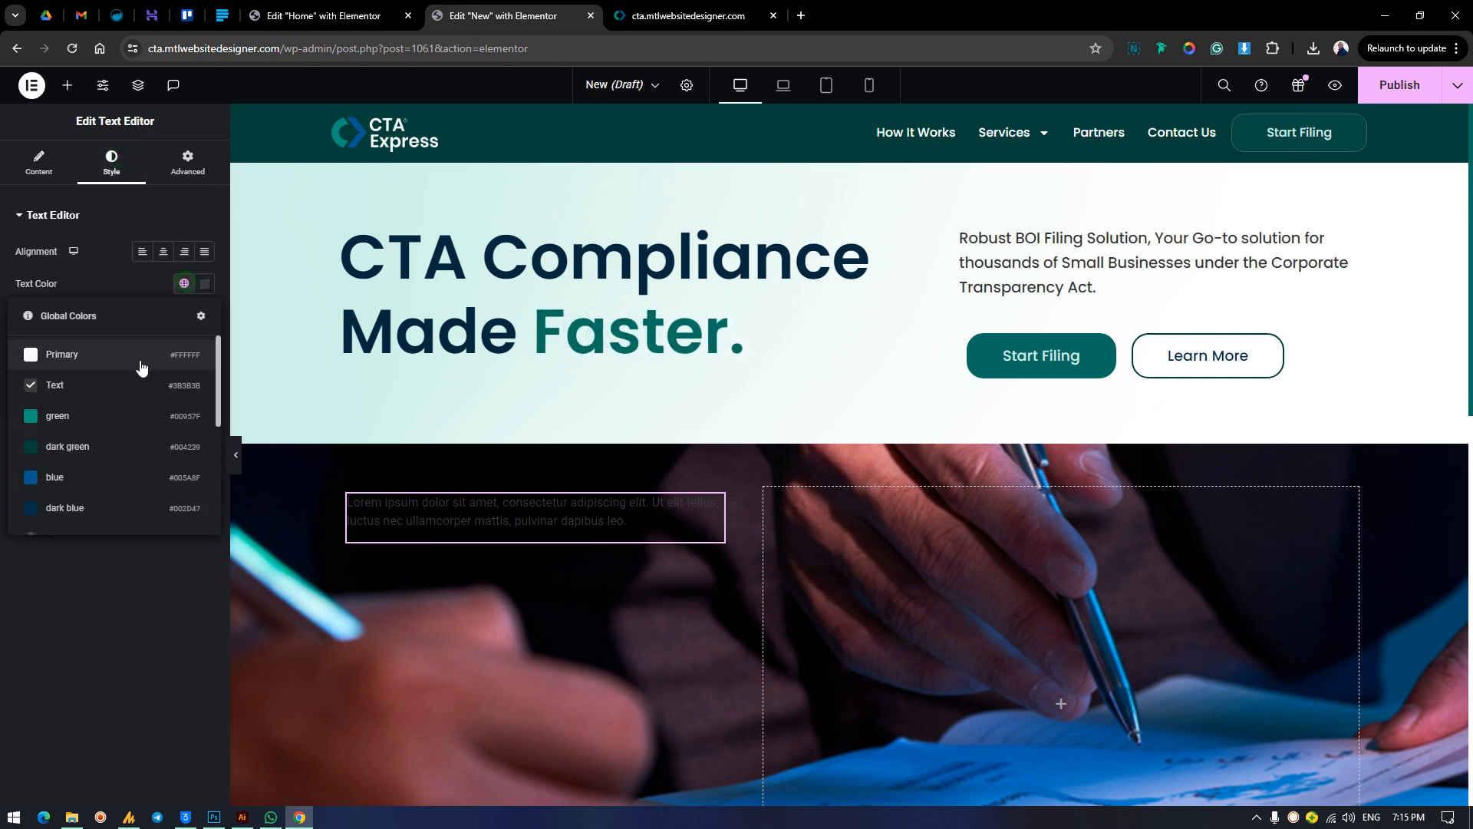
pyautogui.click(88, 351)
pyautogui.click(185, 283)
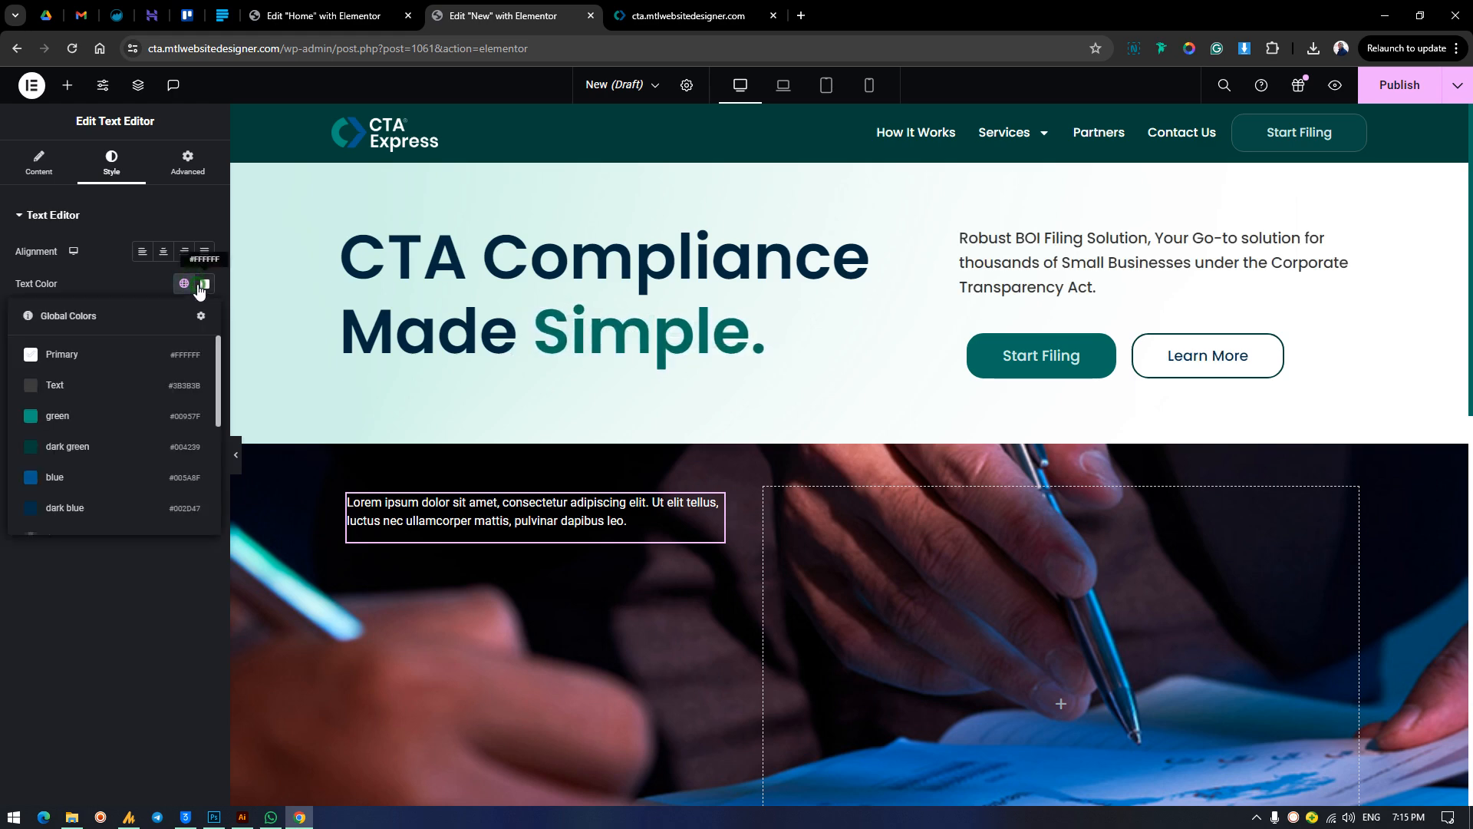
pyautogui.click(202, 285)
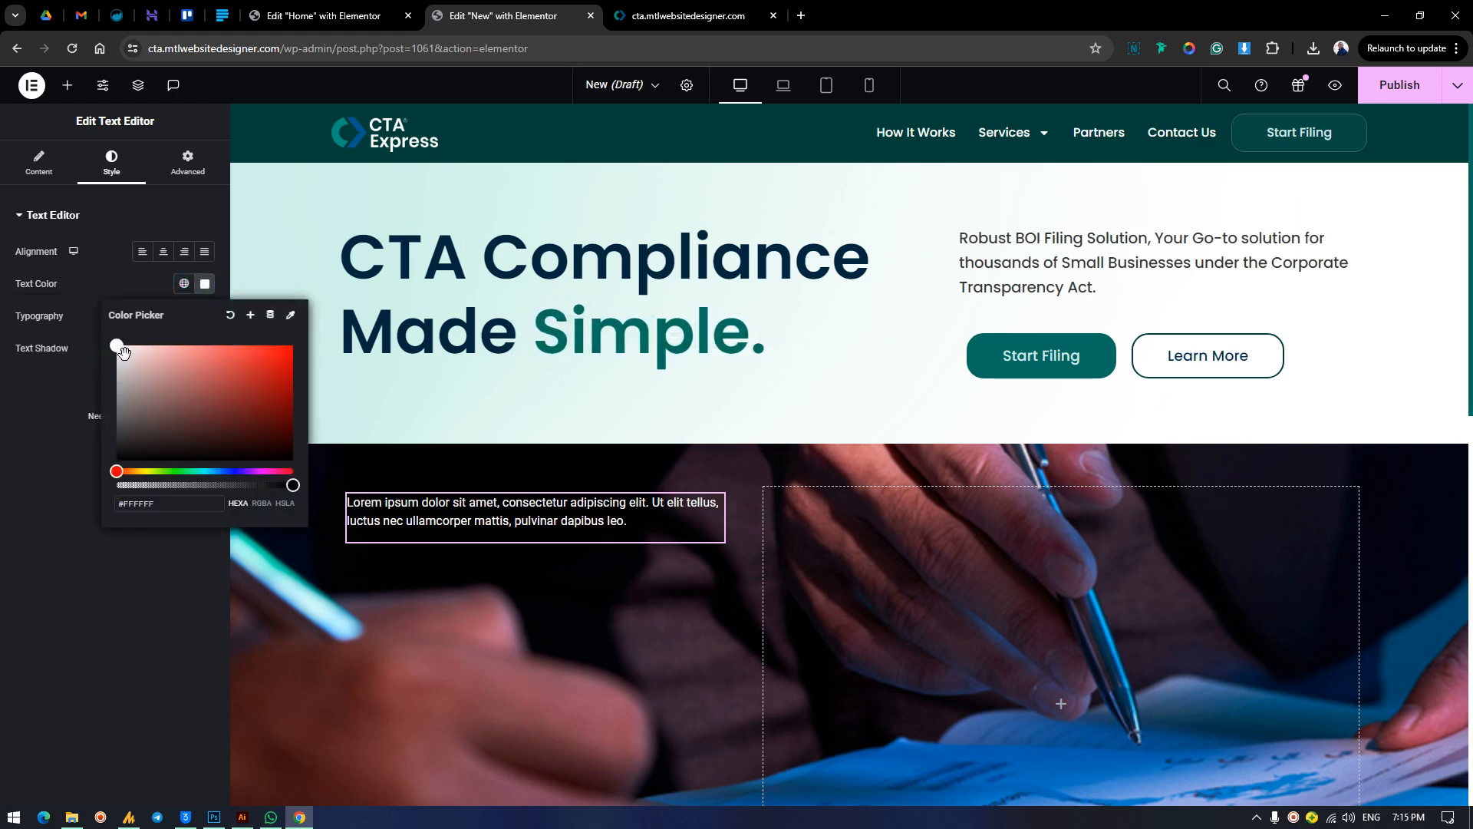
pyautogui.moveTo(123, 351); pyautogui.dragTo(110, 359)
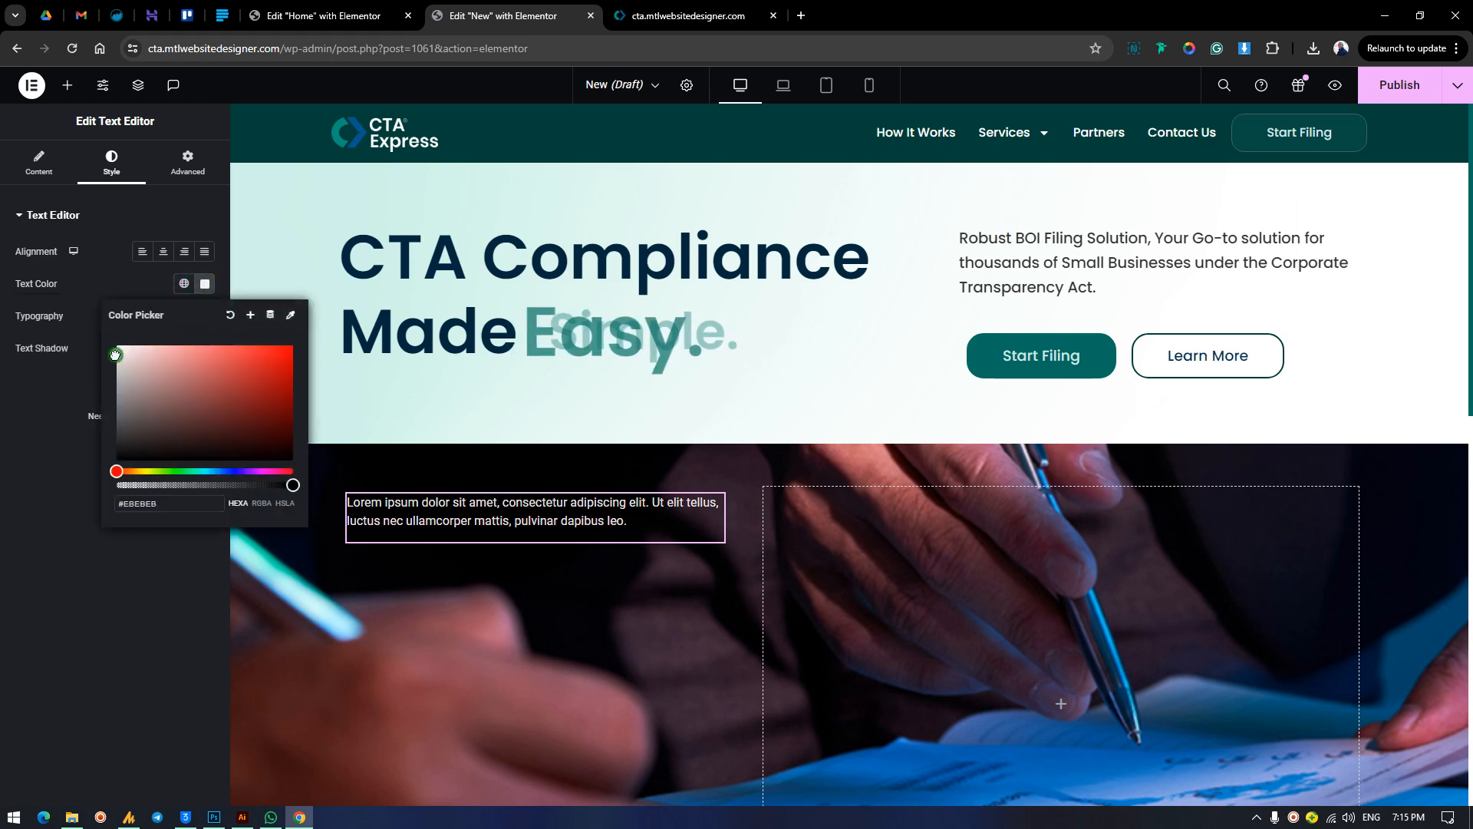
pyautogui.click(133, 286)
# Set the text widget's typography to the Poppins family at 17 px.
pyautogui.click(204, 315)
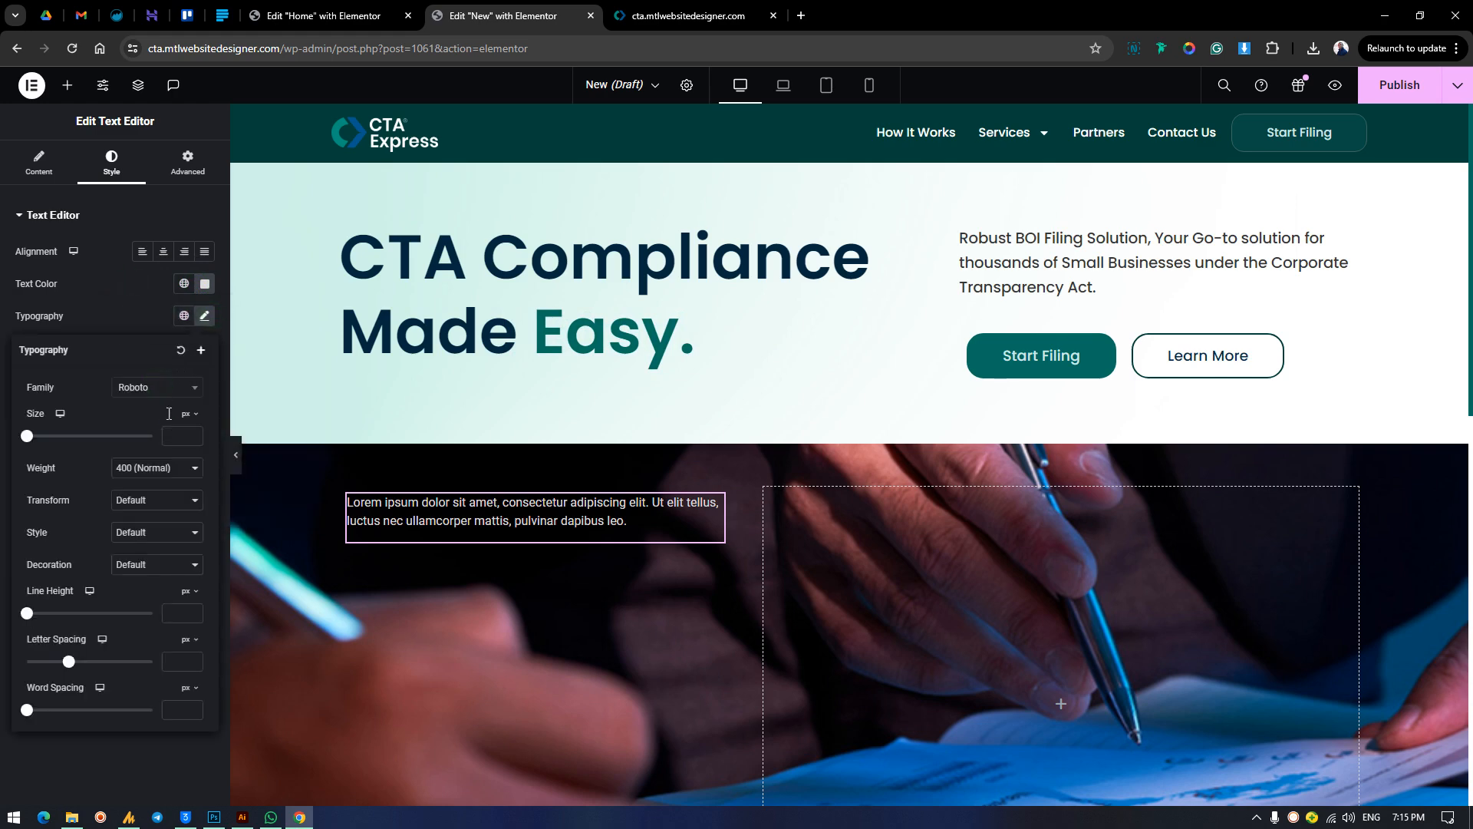
pyautogui.click(159, 388)
pyautogui.write('popp')
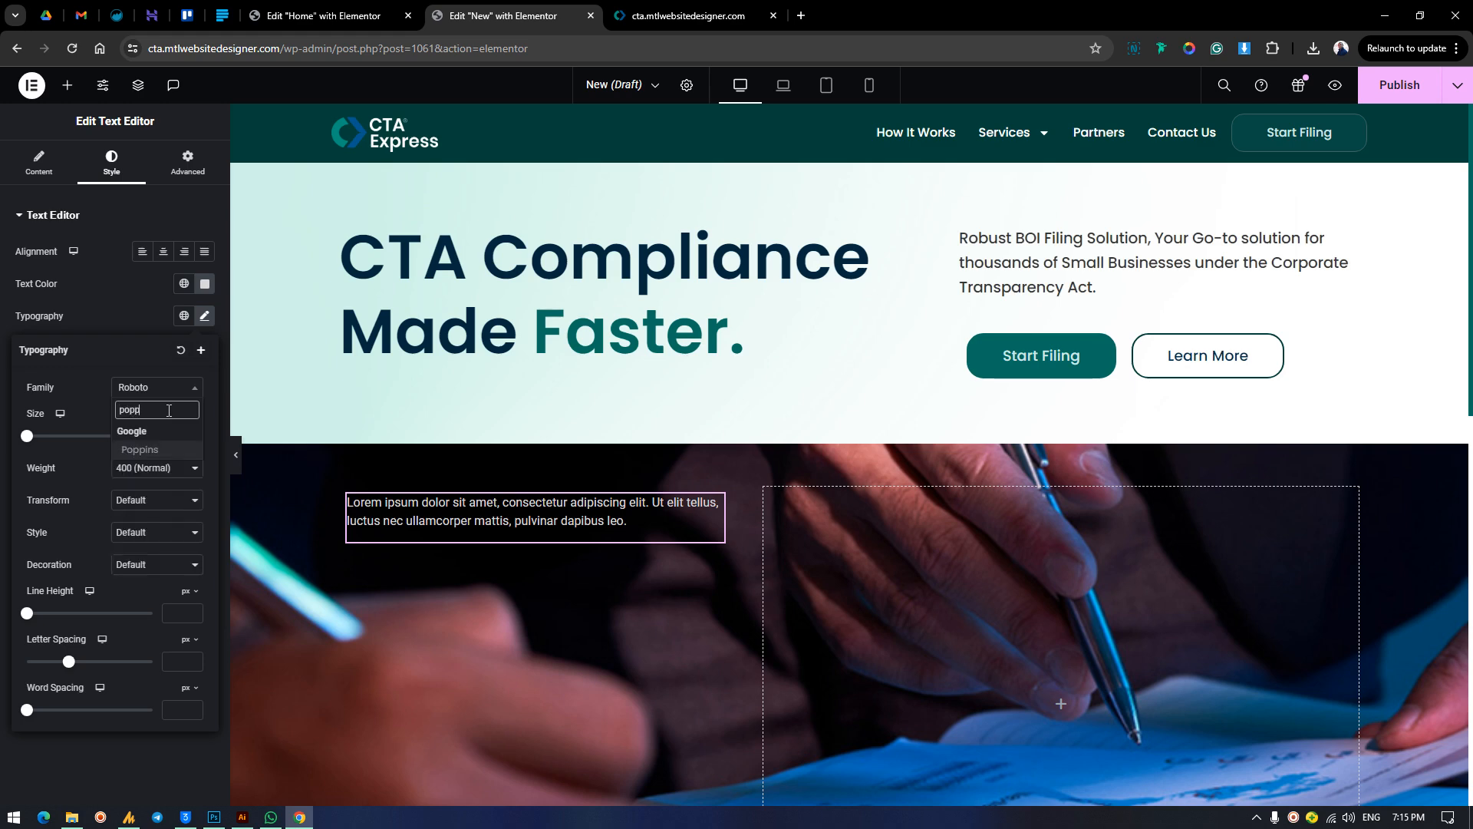
pyautogui.click(163, 451)
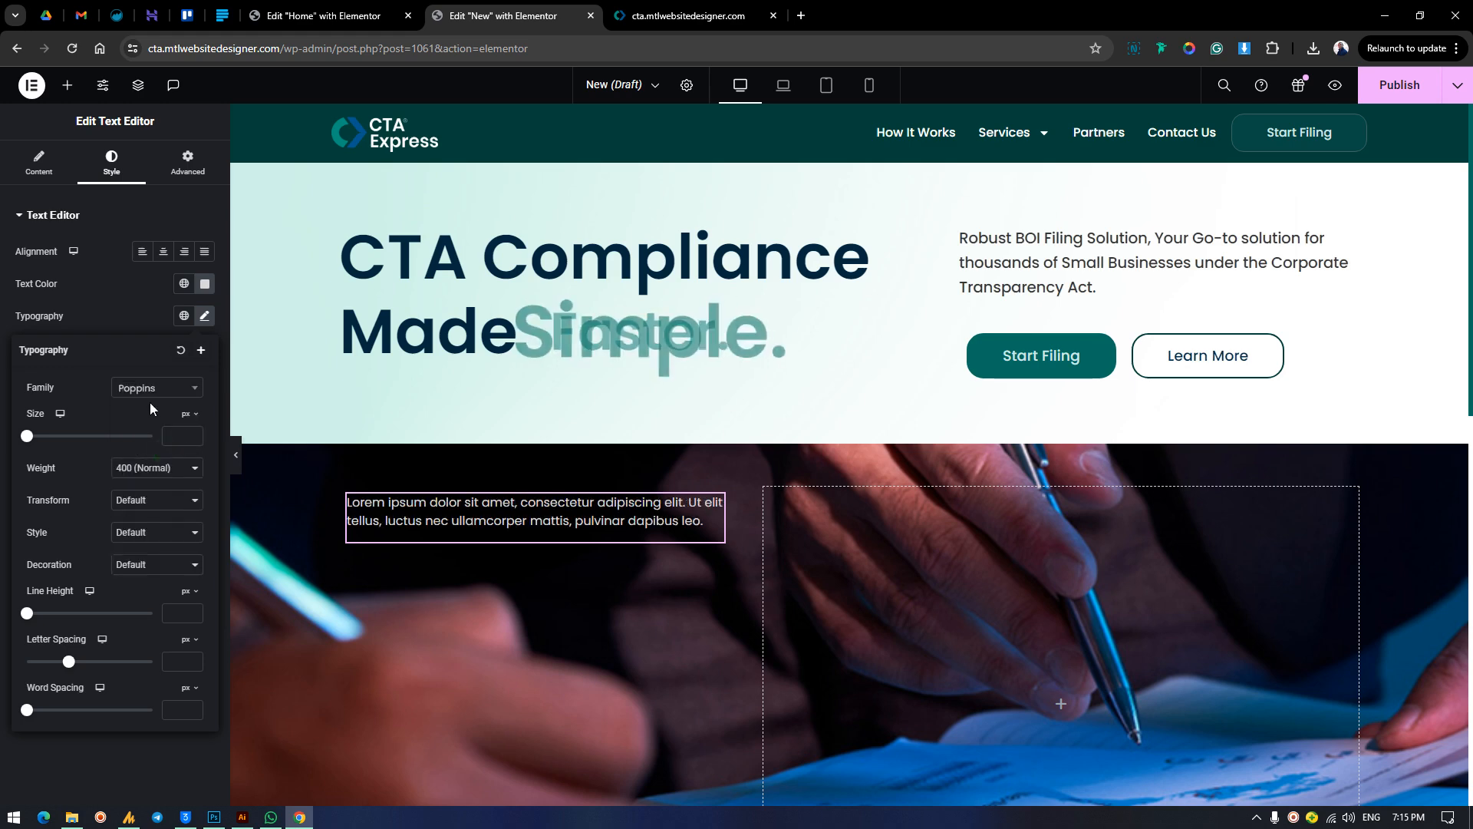
pyautogui.write('17')
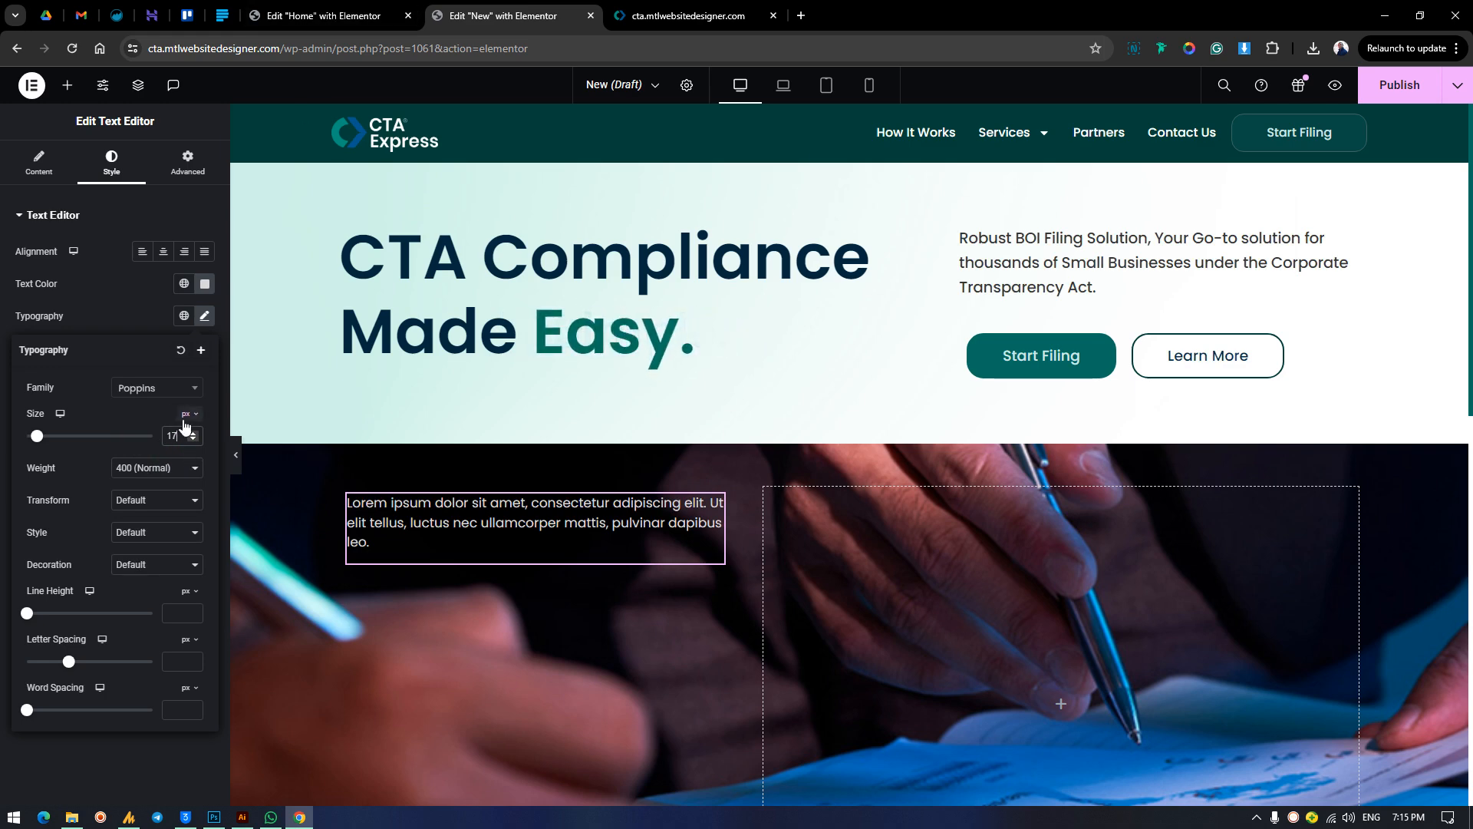
pyautogui.press('Up')
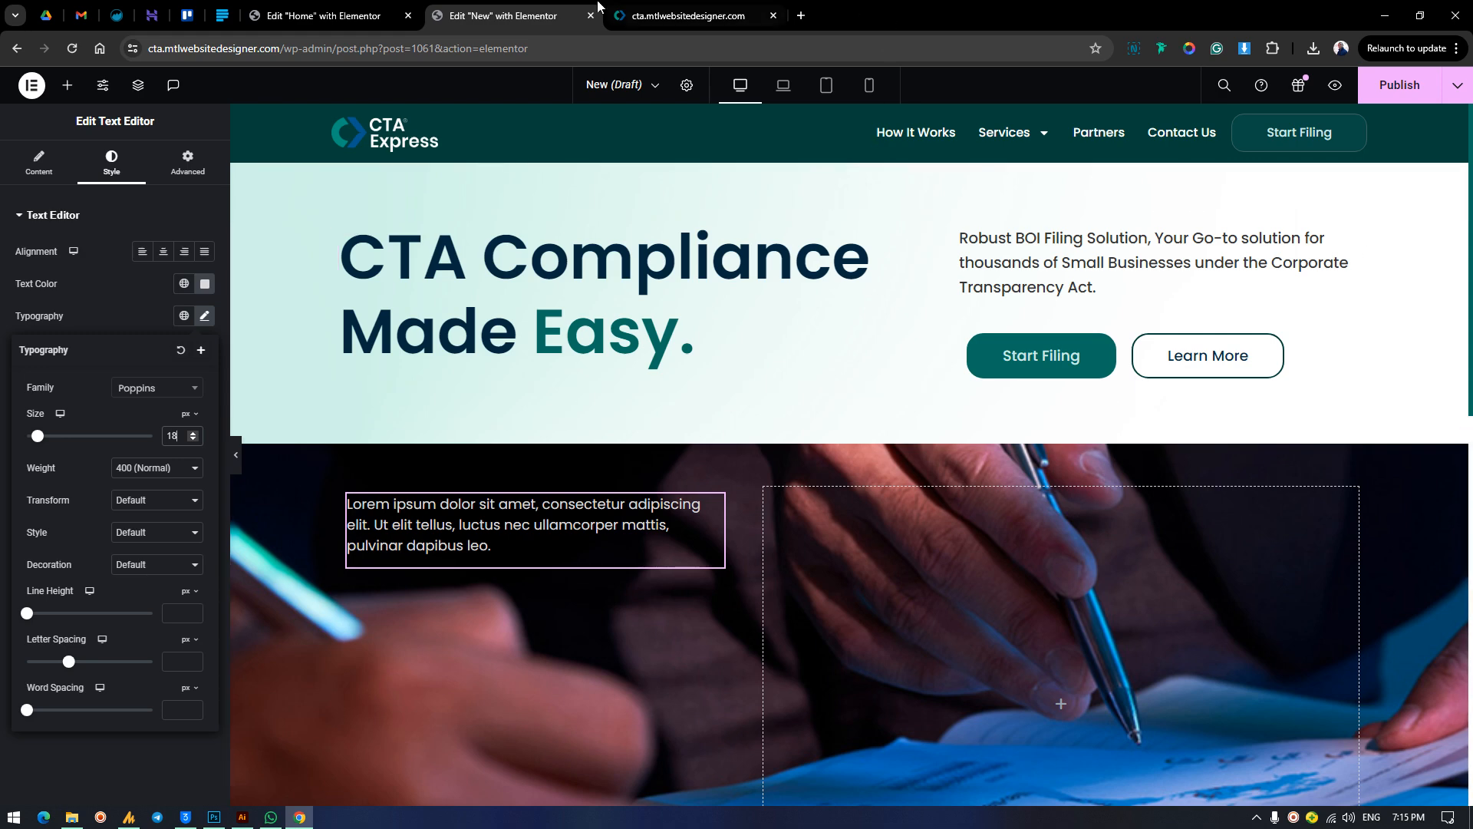
pyautogui.press('Down')
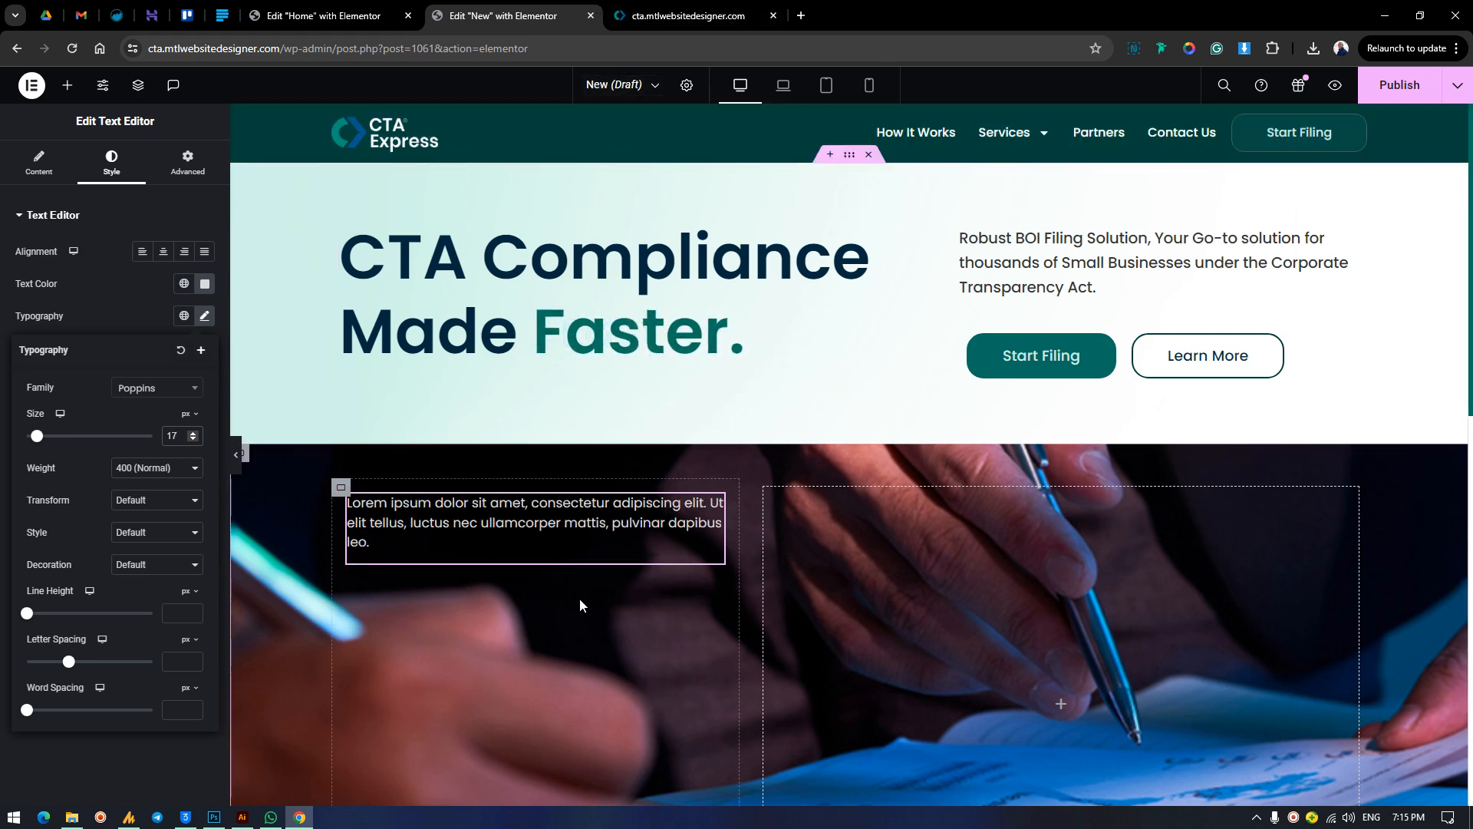
# Copy the card text from the finished homepage and replace the placeholder with "Our goal is to simplify the Corporate Transparency Act for small businesses across America.".
pyautogui.click(686, 16)
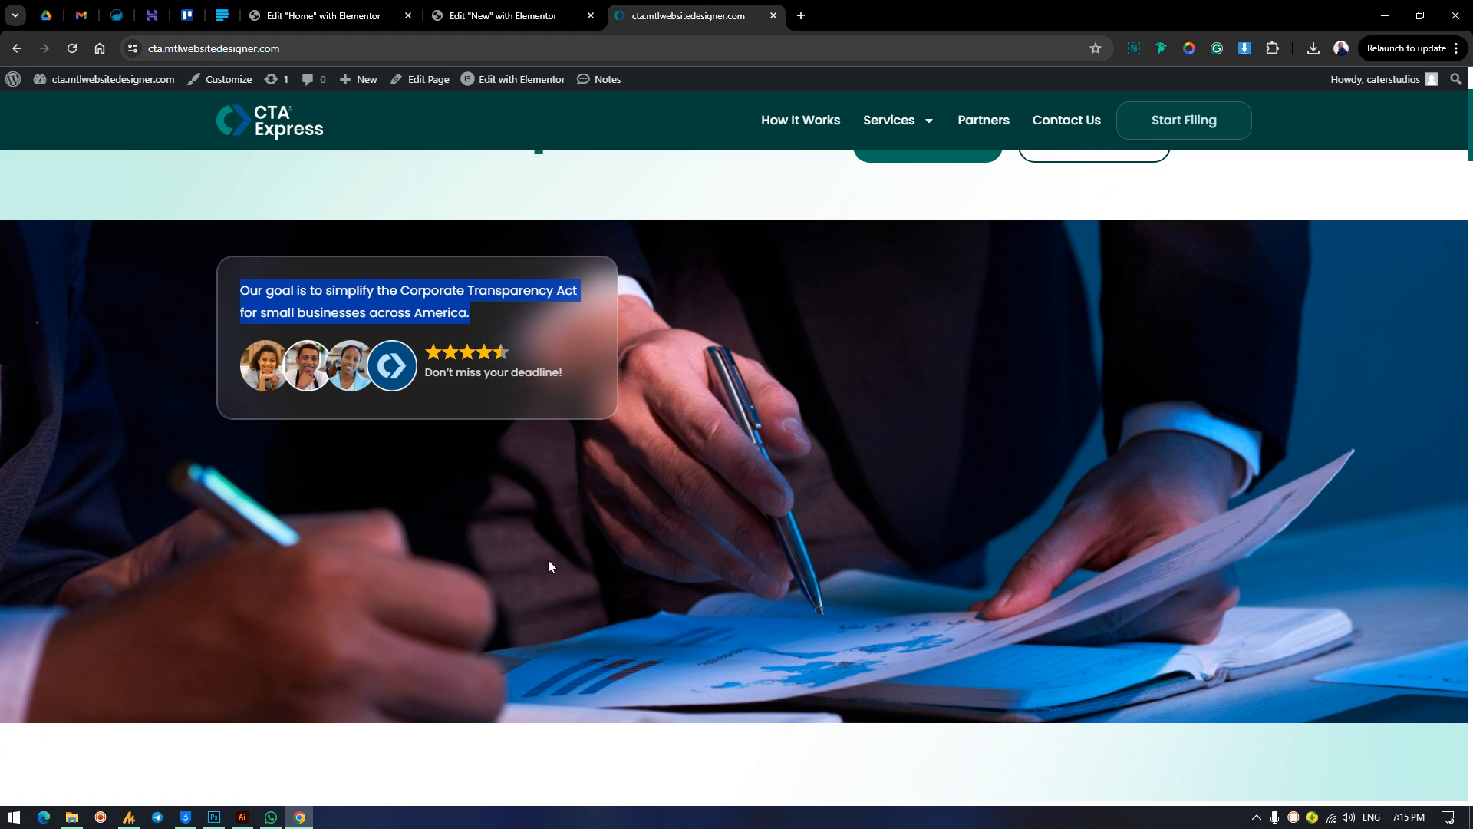
pyautogui.rightClick(435, 303)
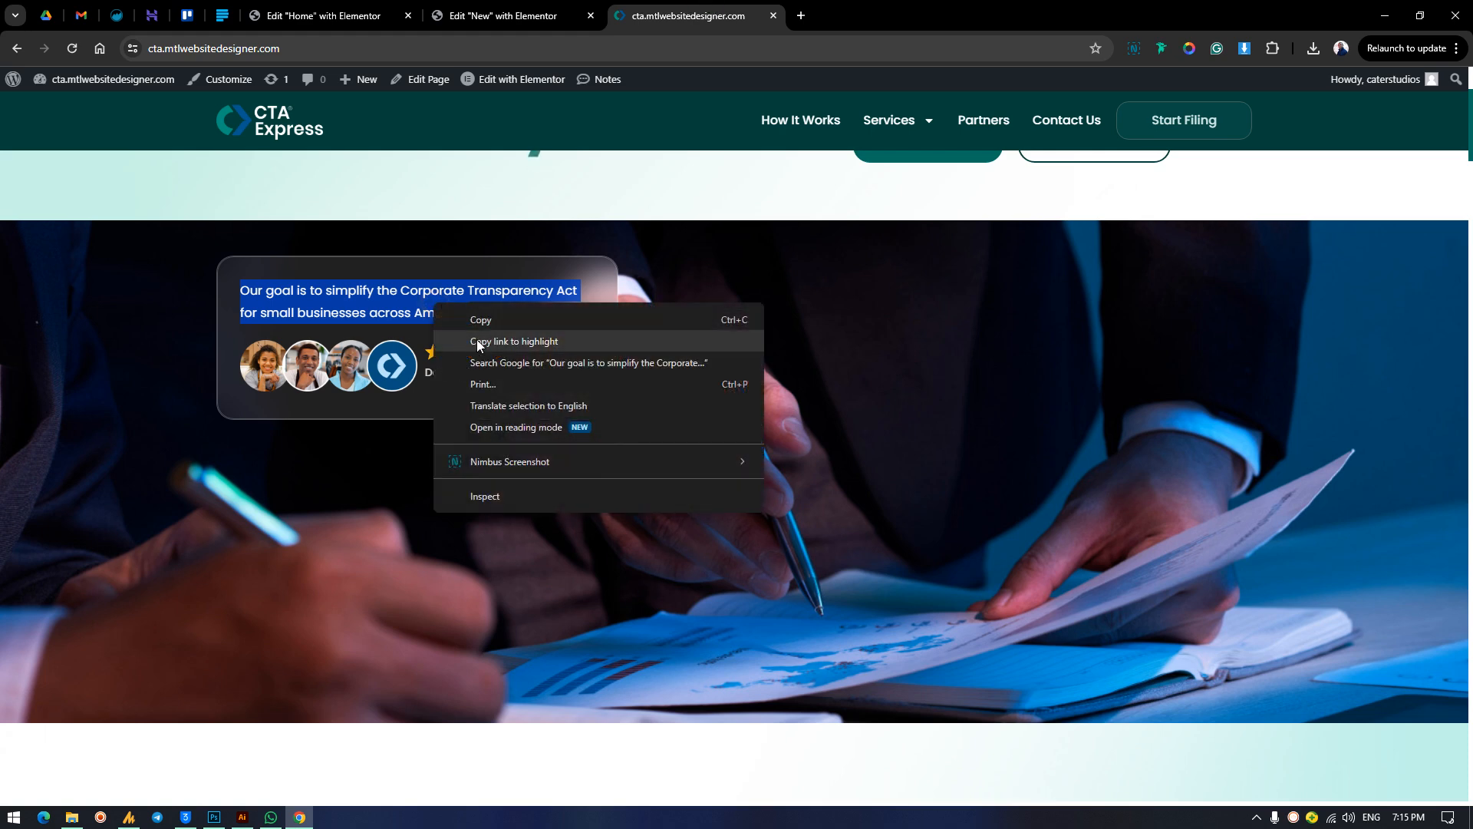
pyautogui.click(485, 319)
pyautogui.click(503, 15)
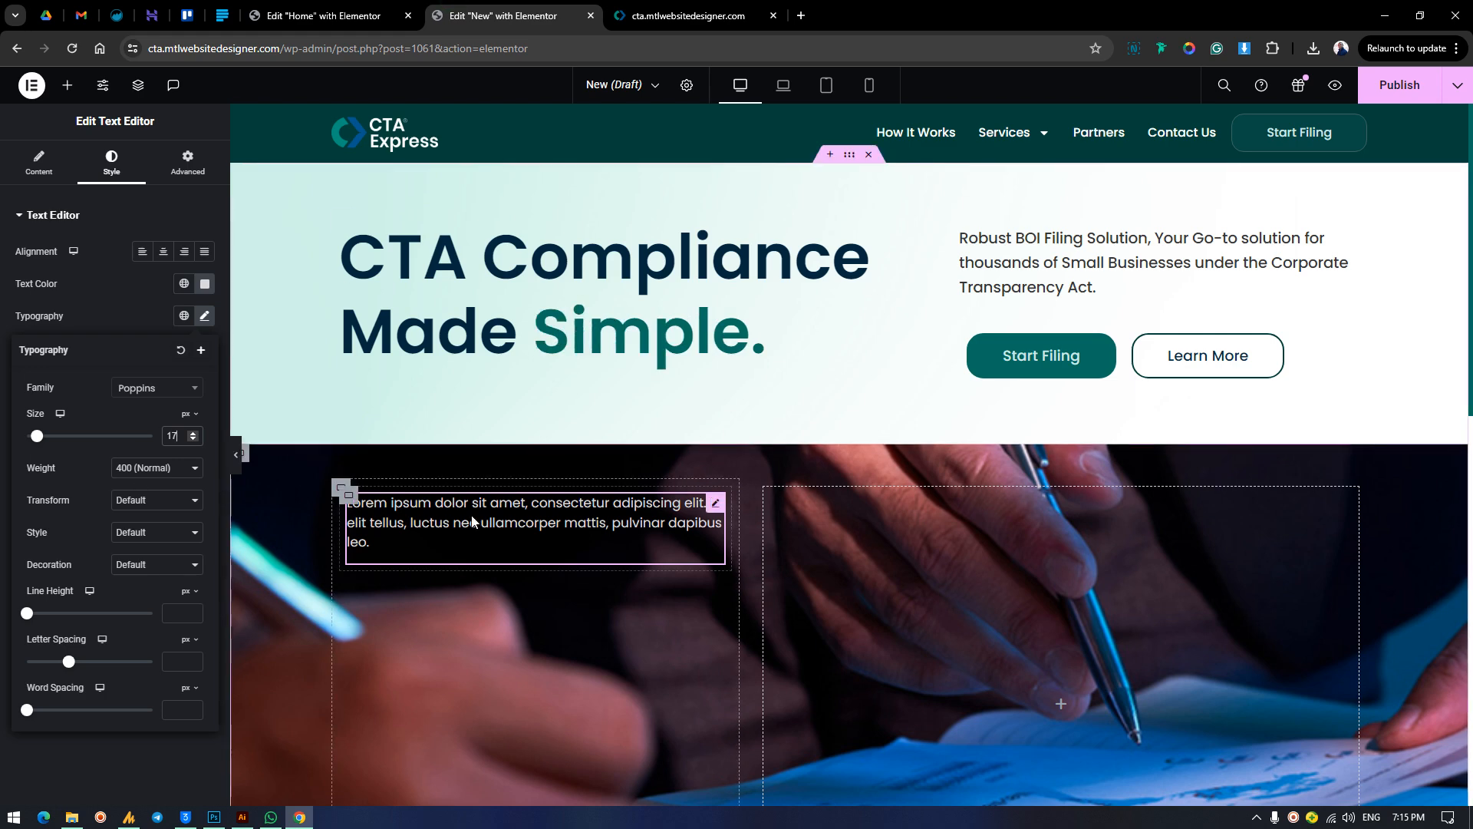
pyautogui.click(43, 164)
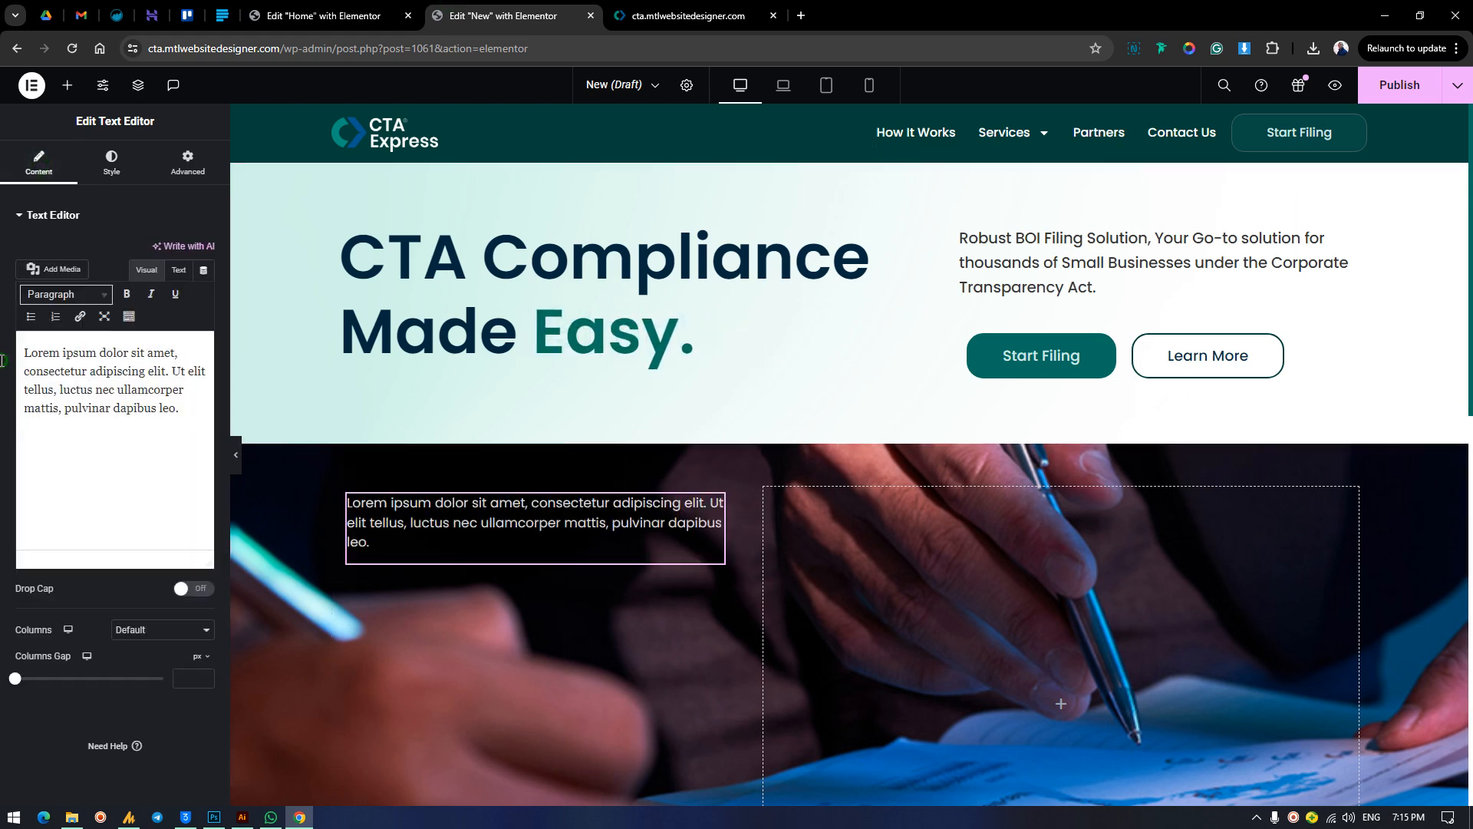
pyautogui.hotkey('ctrl', 'a')
pyautogui.hotkey('ctrl', 'v')
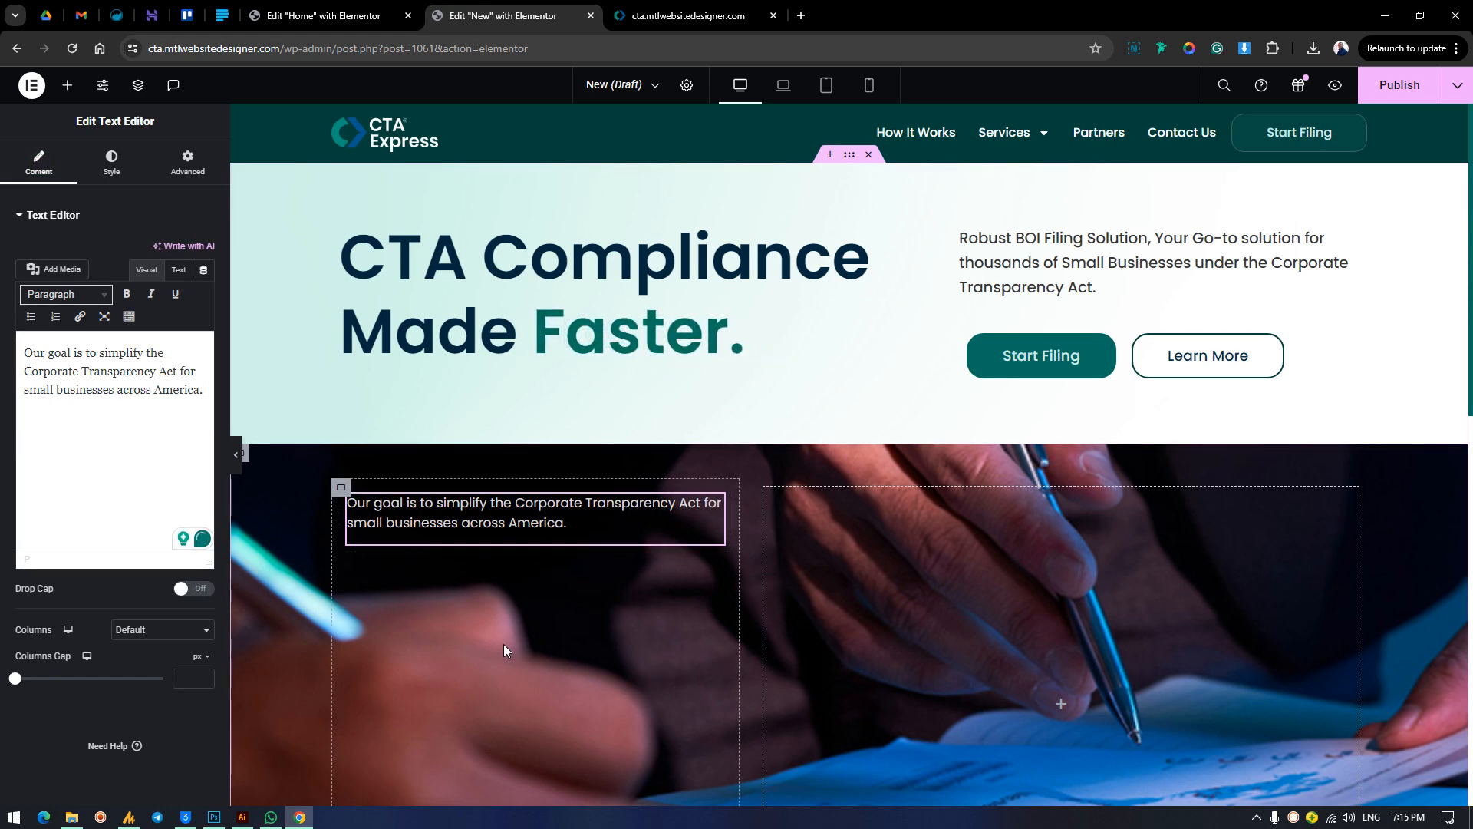
# Check the finished homepage's card, and add an Image widget below the card text using the media library picture of overlapping round avatars.
pyautogui.click(342, 488)
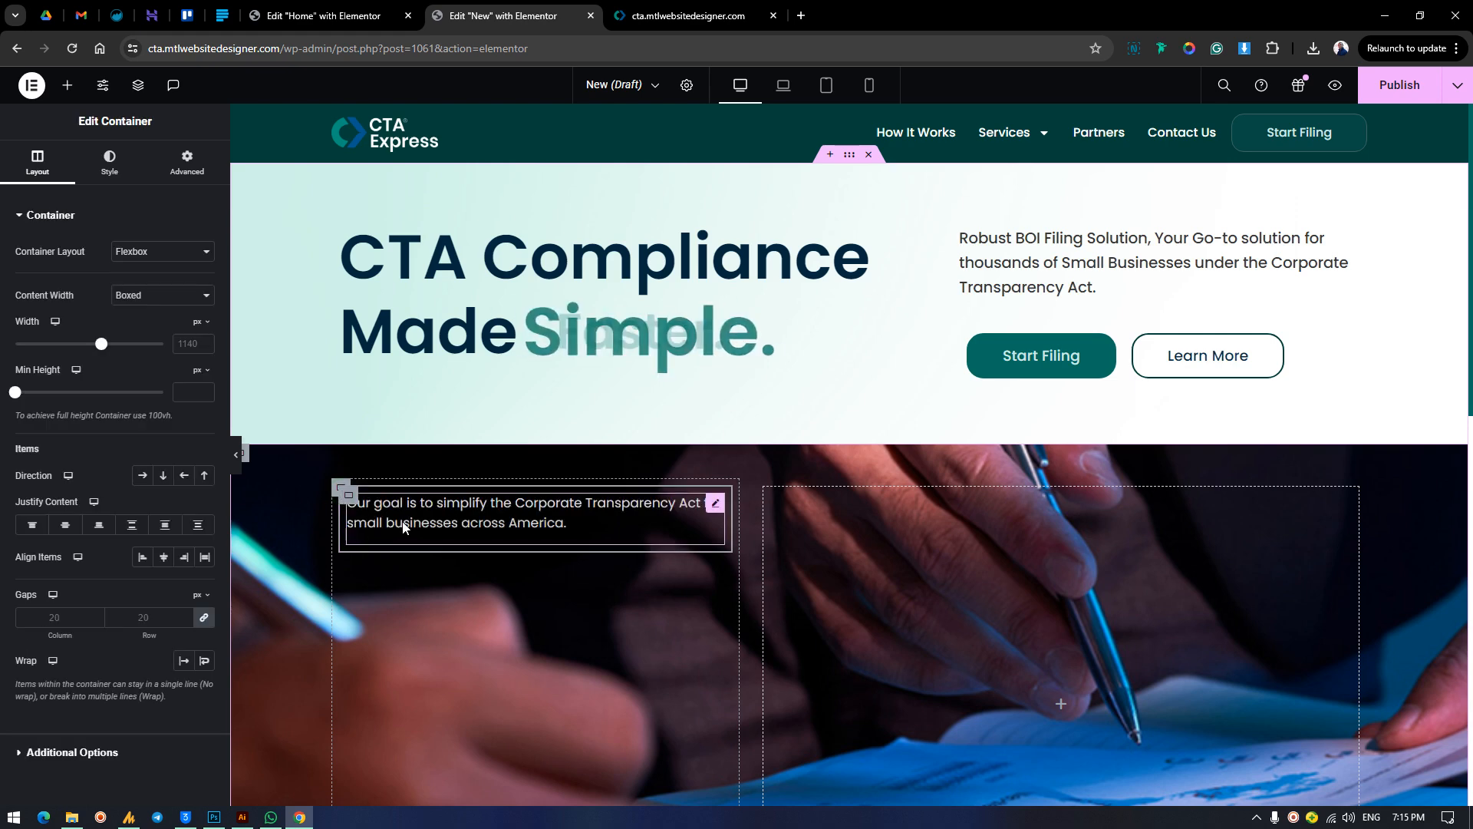
pyautogui.click(665, 8)
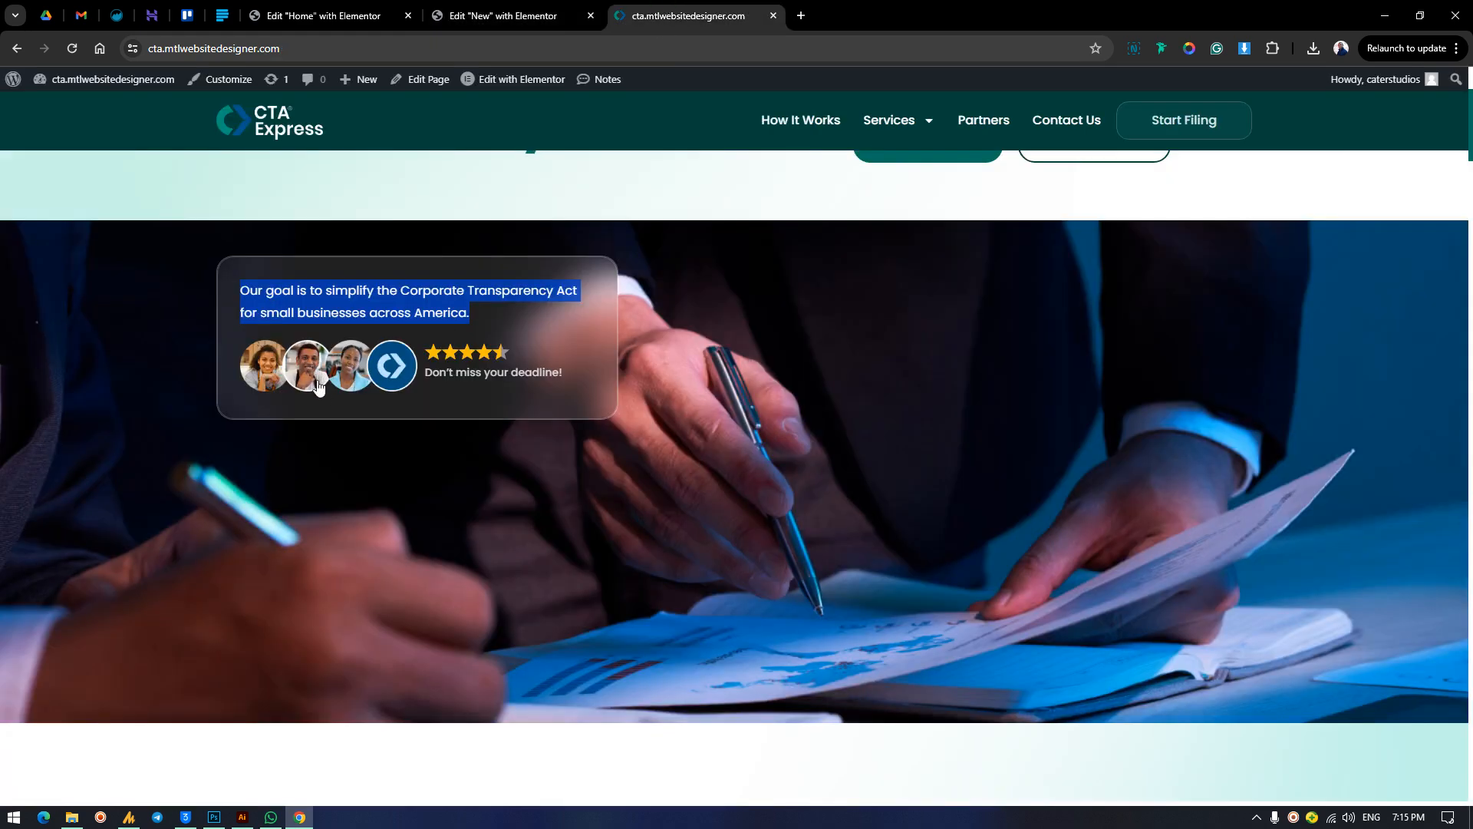
pyautogui.click(542, 9)
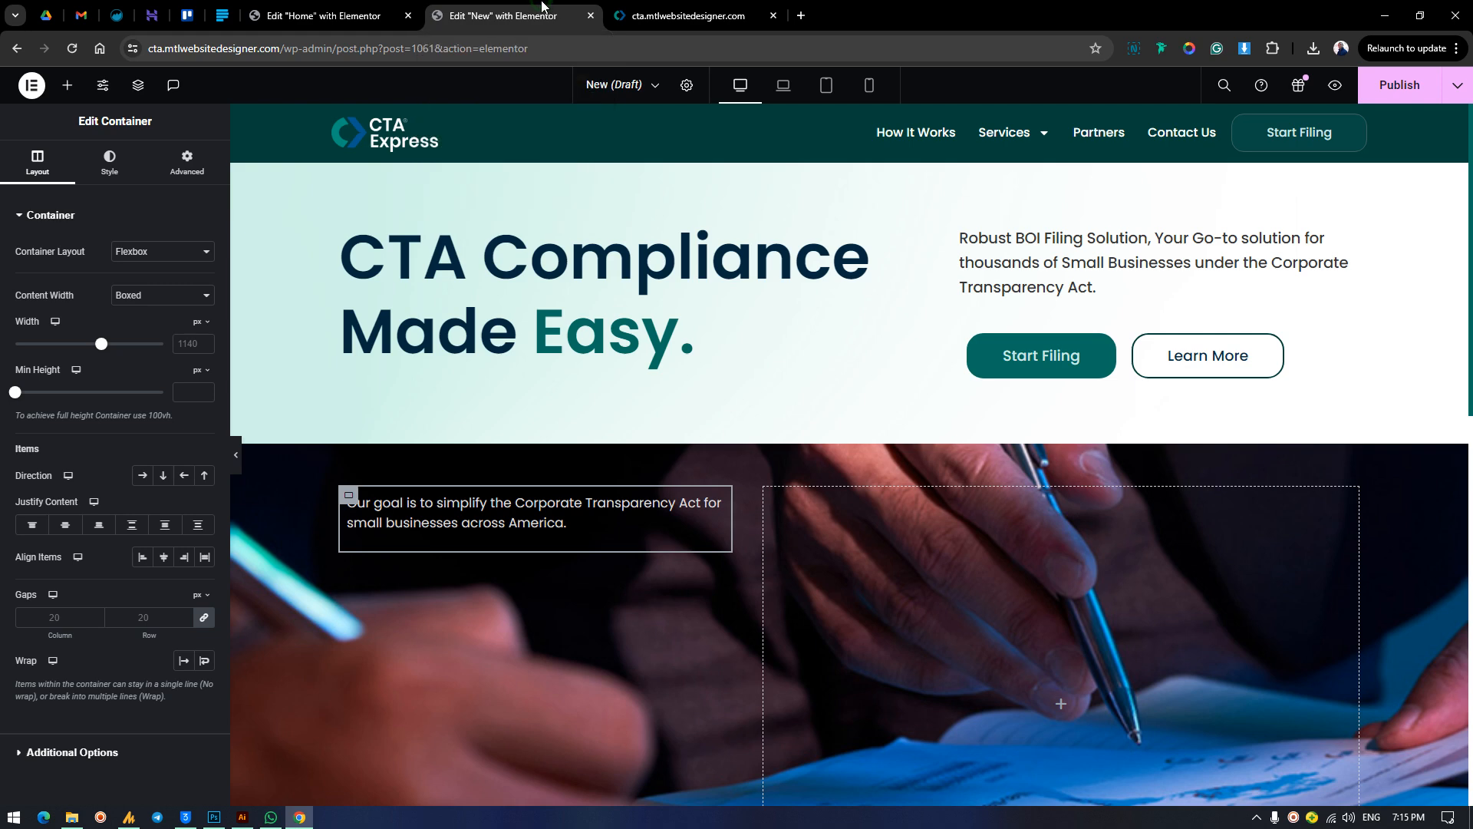
pyautogui.click(67, 88)
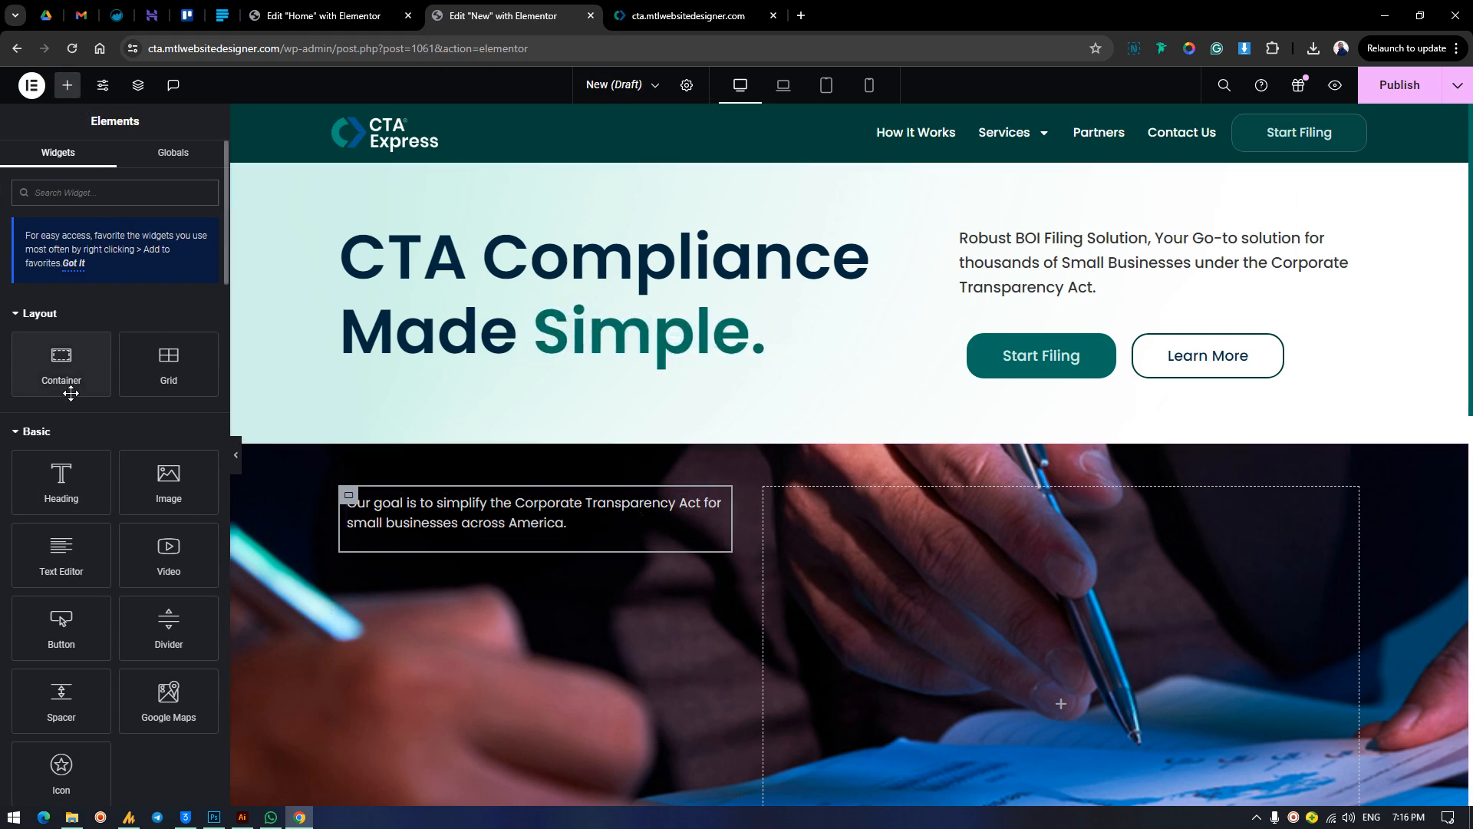
pyautogui.moveTo(169, 480); pyautogui.dragTo(457, 568)
pyautogui.click(165, 330)
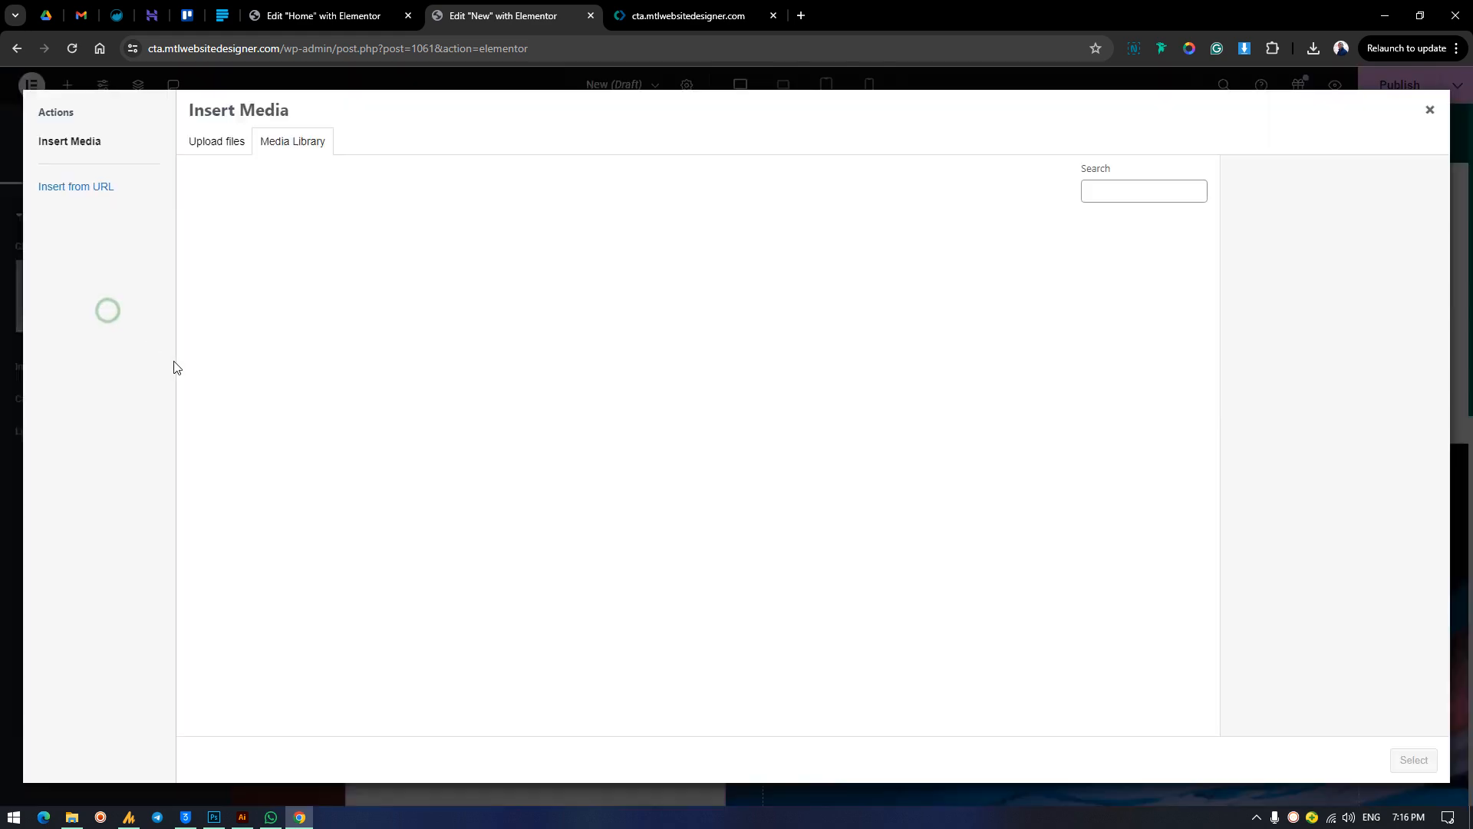
pyautogui.scroll(-3, 863, 508)
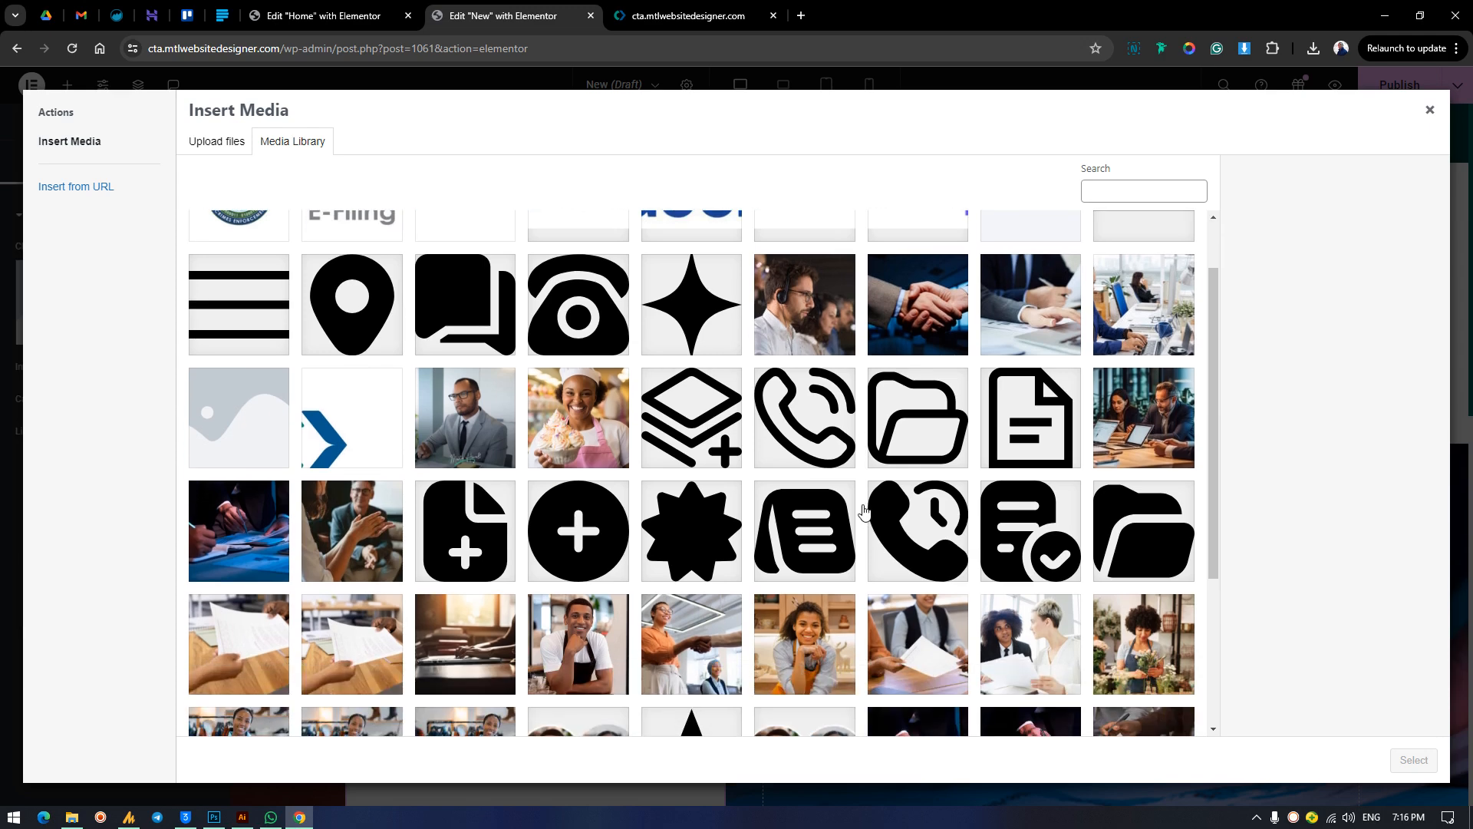
pyautogui.scroll(-1, 863, 508)
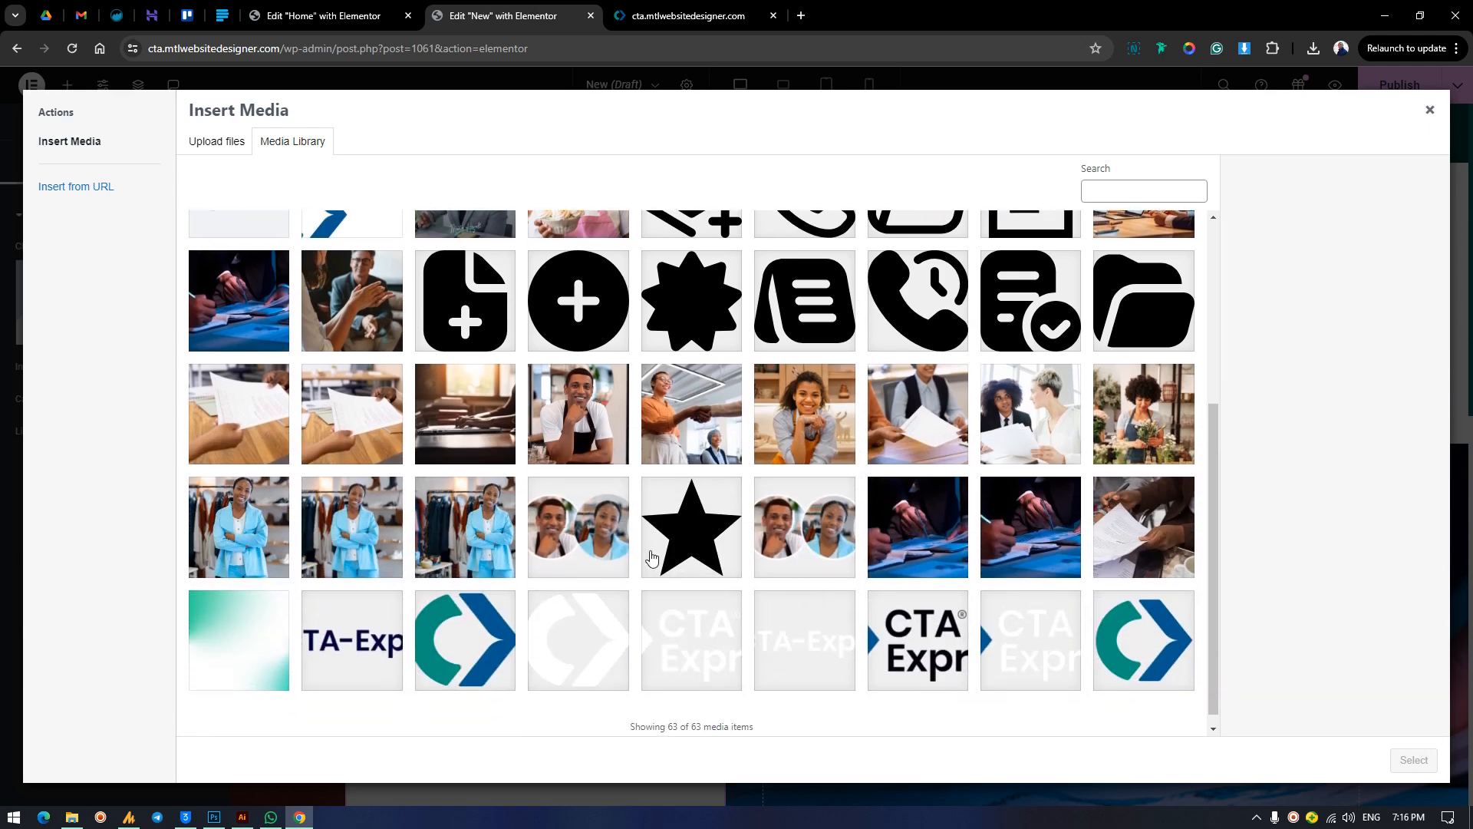
pyautogui.click(606, 537)
pyautogui.click(1414, 760)
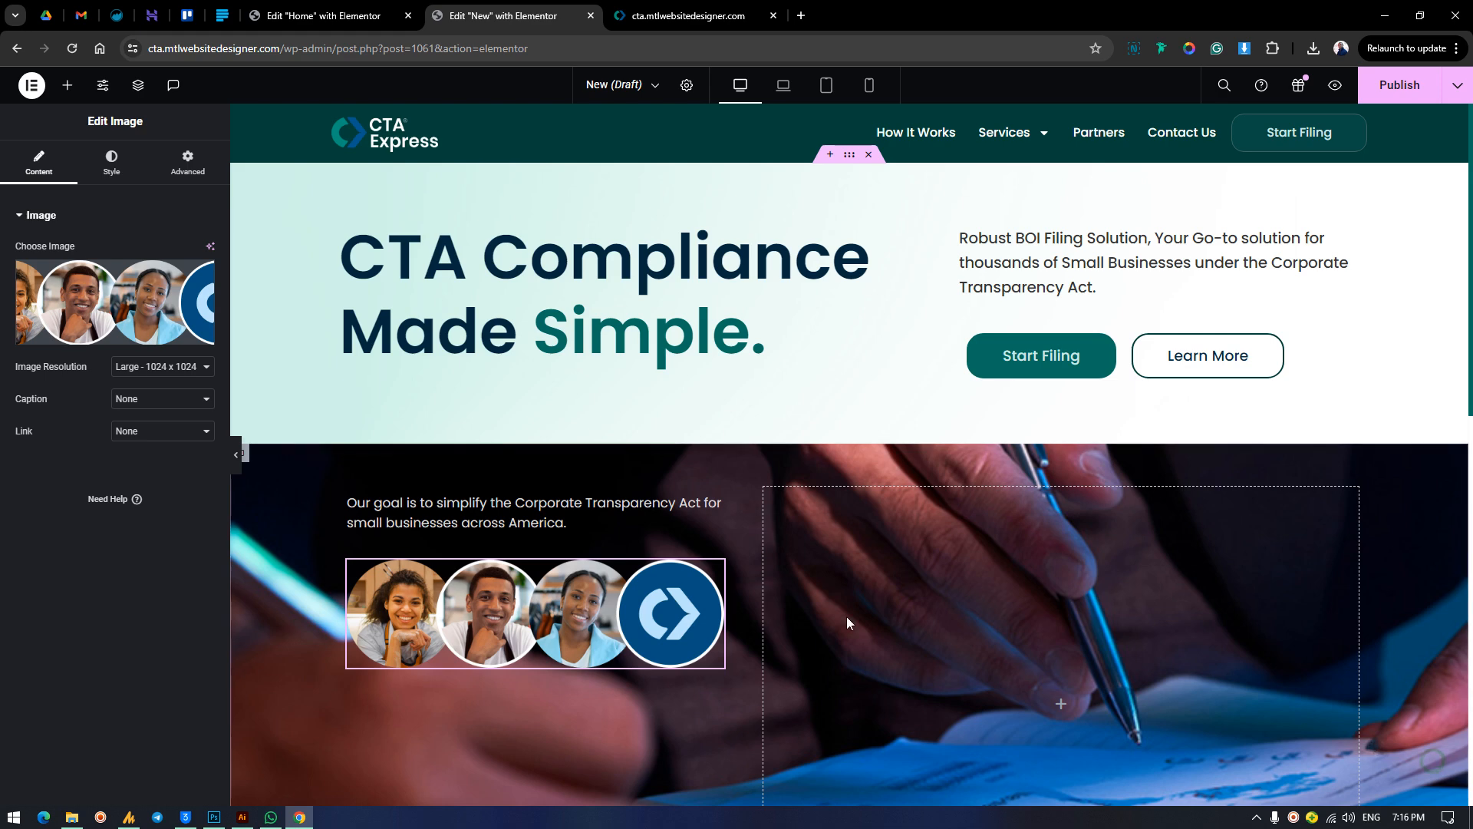
# Set the avatar image's width to 100% and give its widget a custom layout width of 50%.
pyautogui.click(111, 161)
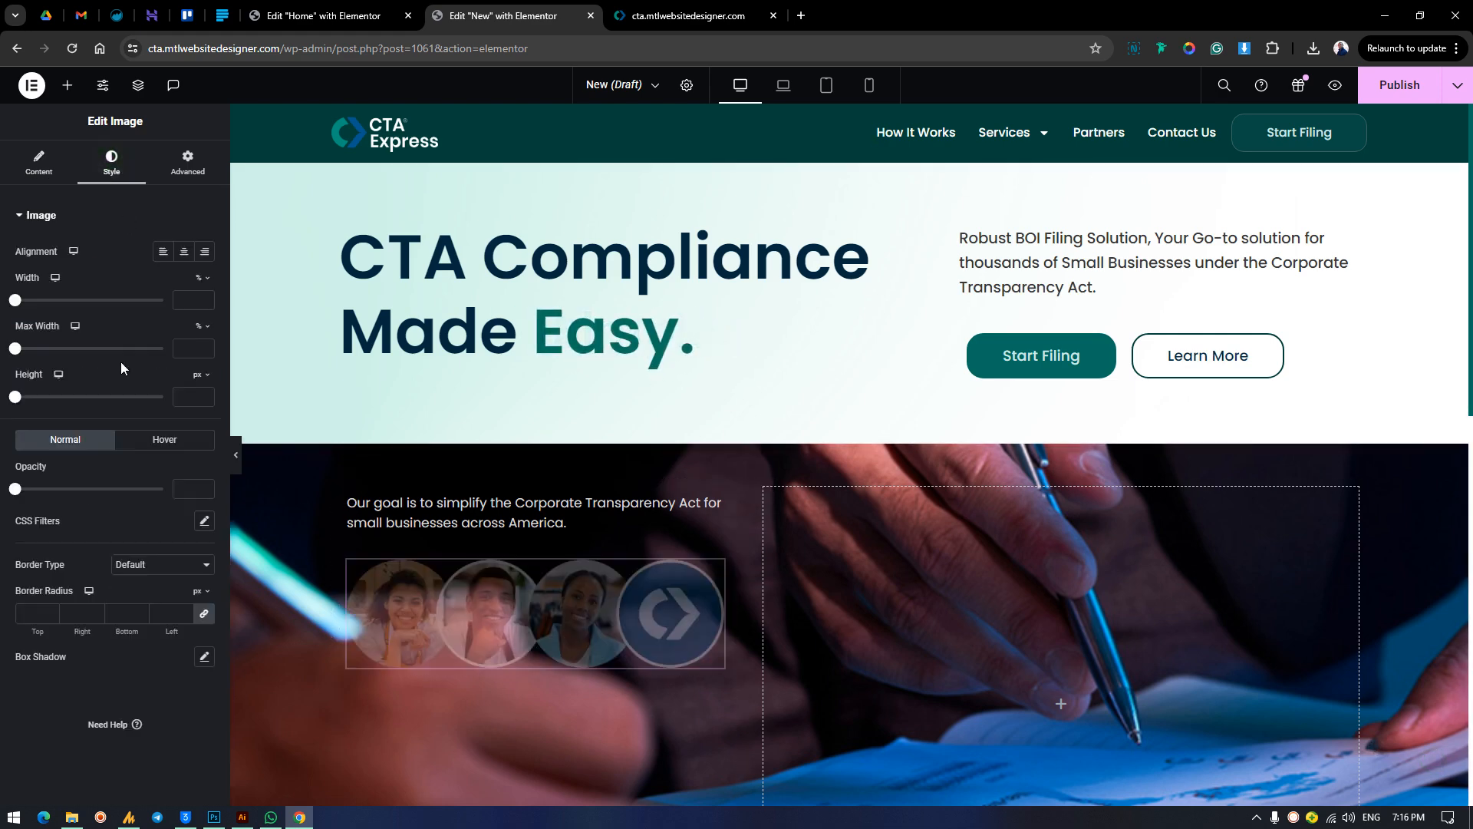
pyautogui.moveTo(23, 305); pyautogui.dragTo(241, 301)
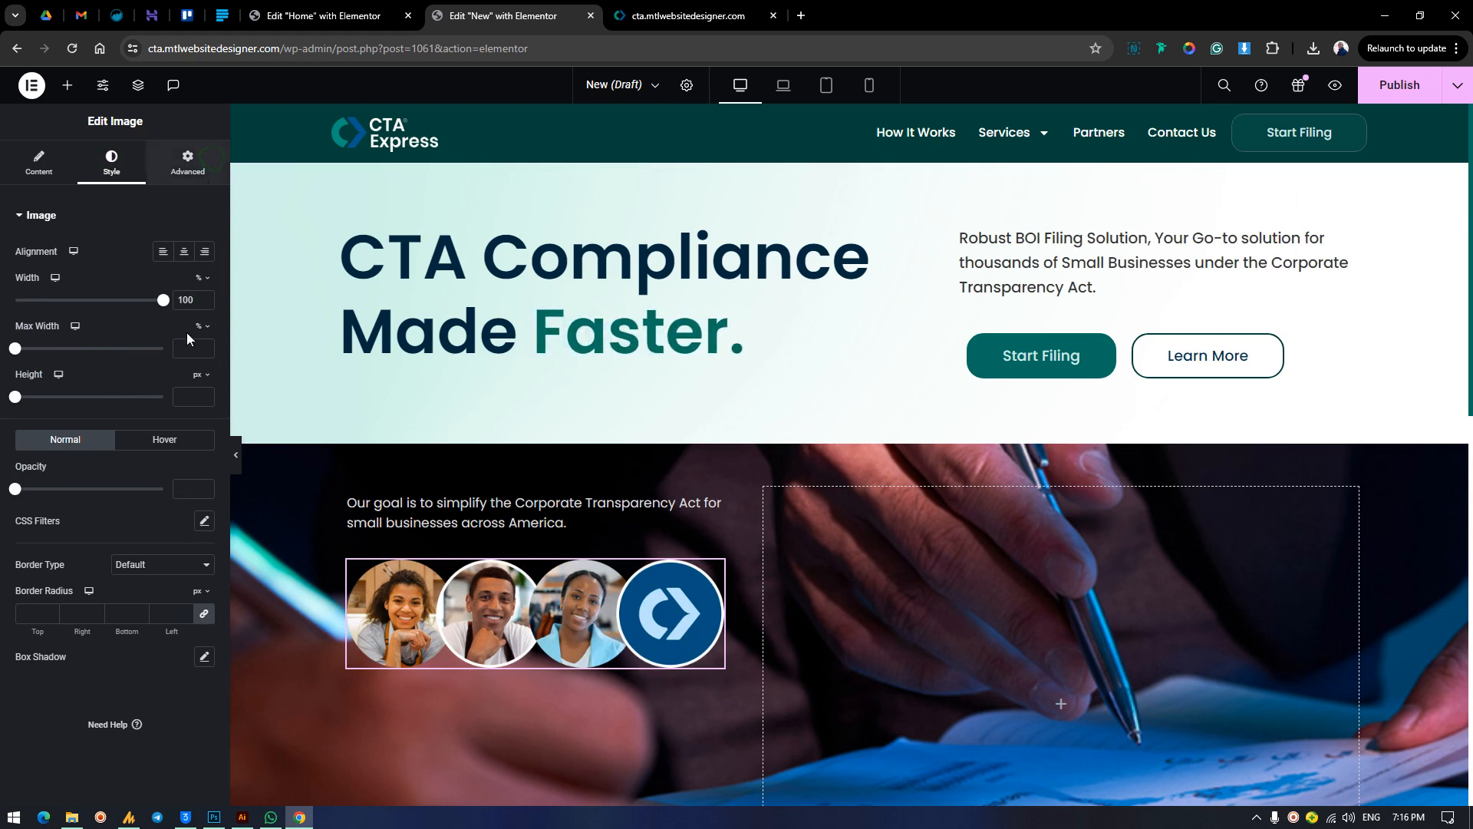
pyautogui.click(187, 163)
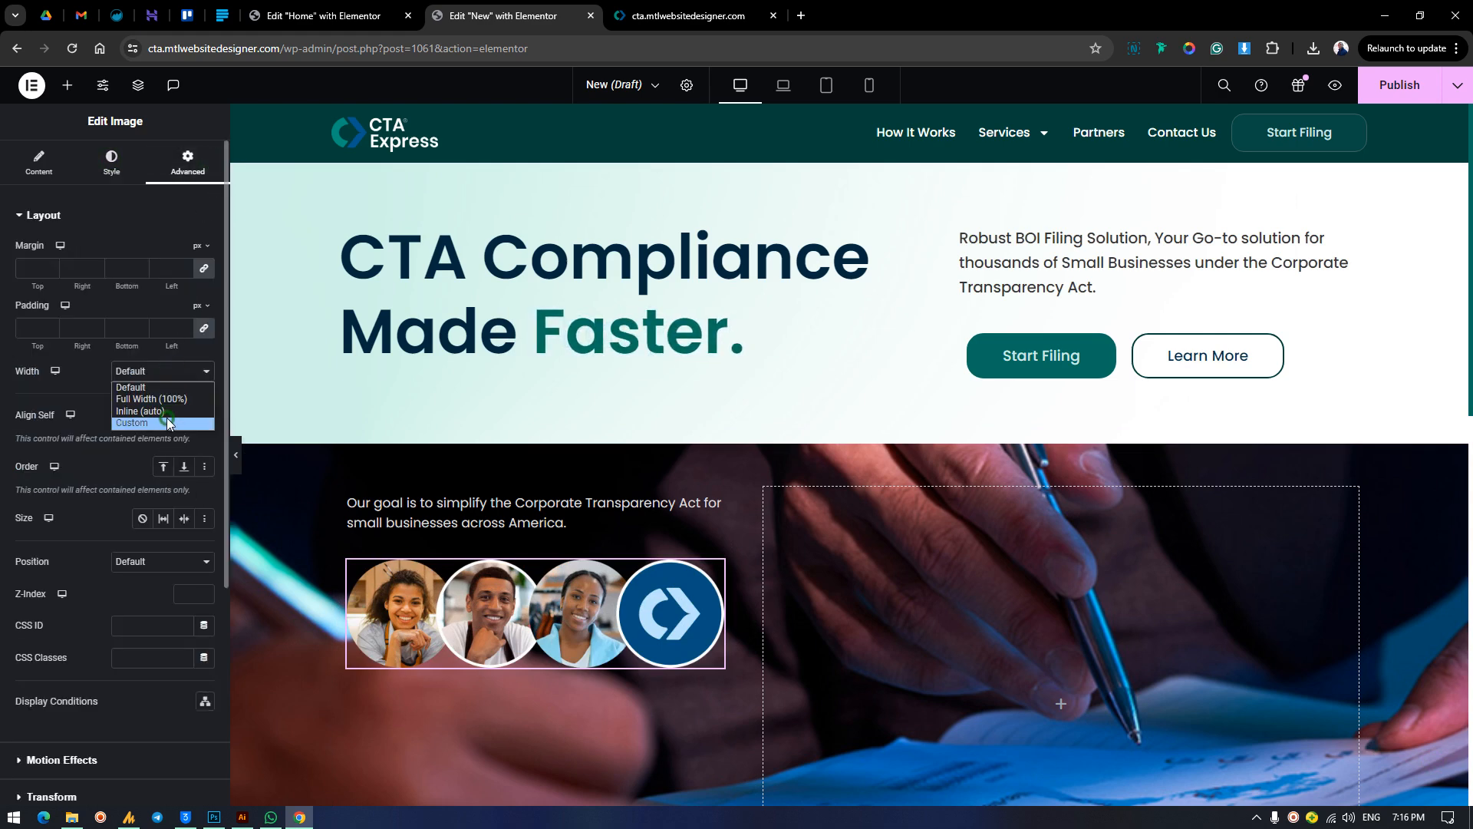
pyautogui.click(167, 420)
pyautogui.click(21, 422)
pyautogui.moveTo(27, 435); pyautogui.dragTo(92, 489)
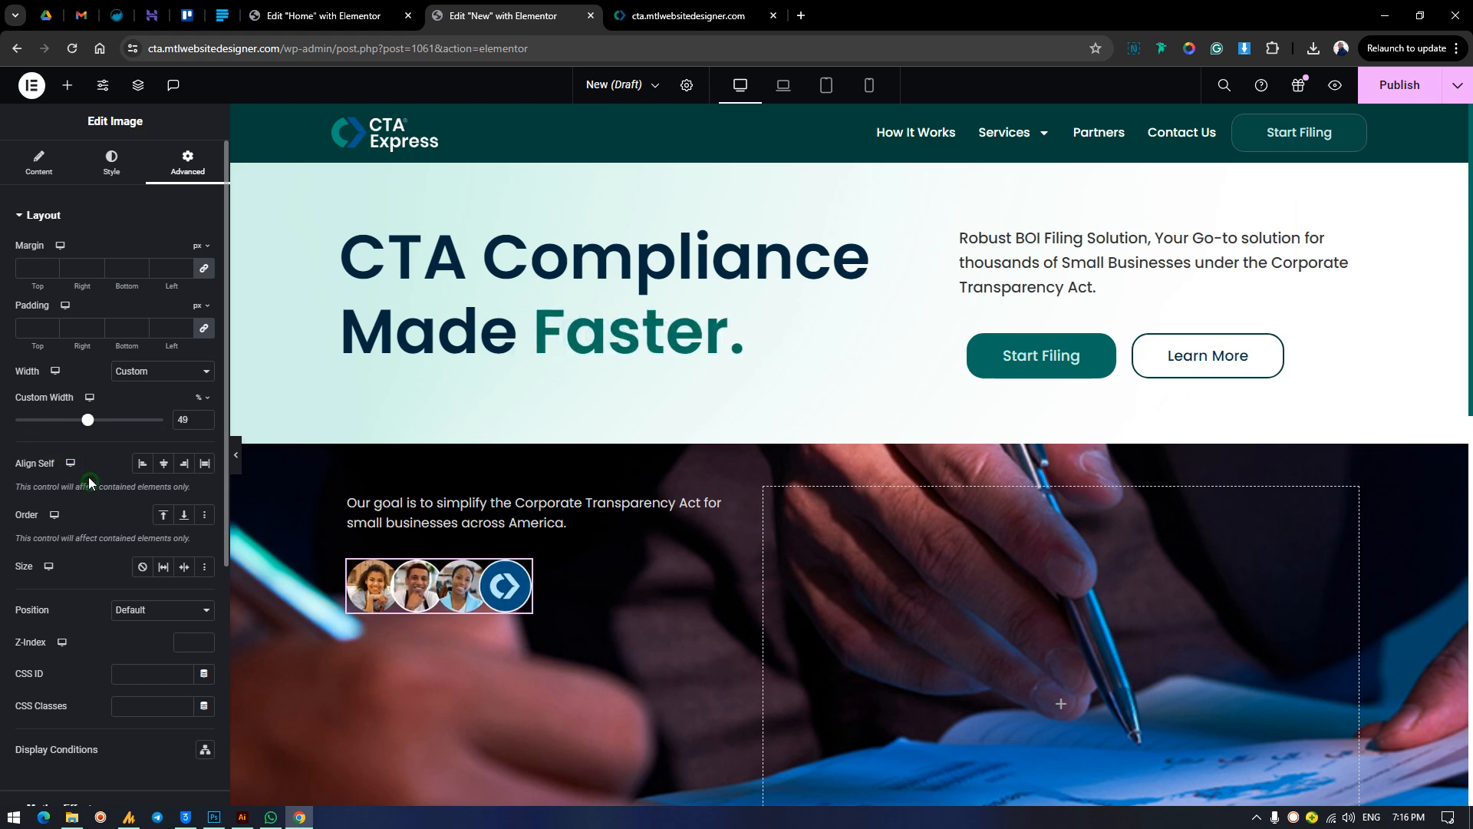
pyautogui.click(205, 416)
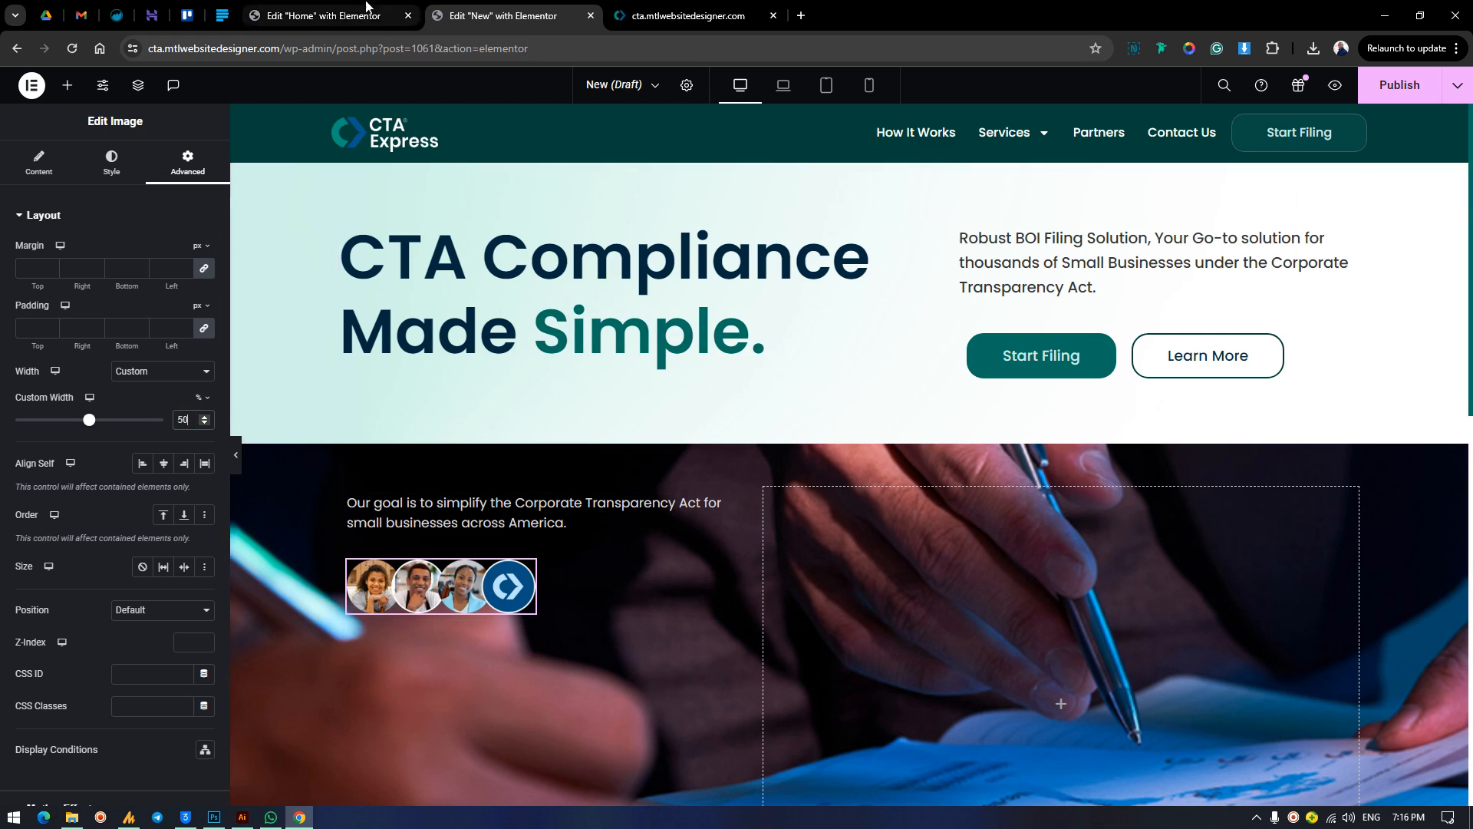
# Find the Rating widget and place it below the avatar image in the card.
pyautogui.click(67, 85)
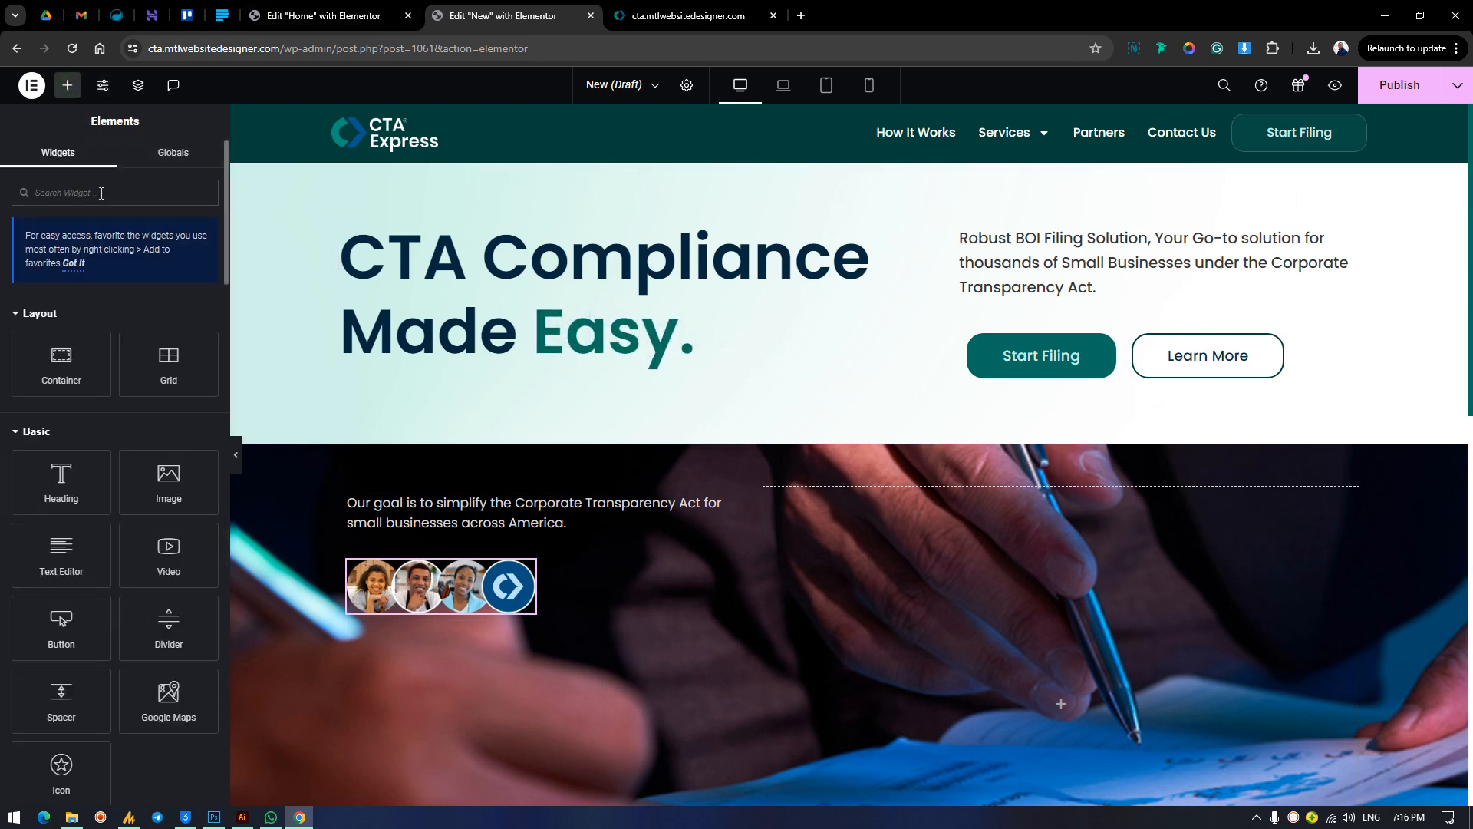
pyautogui.write('sta')
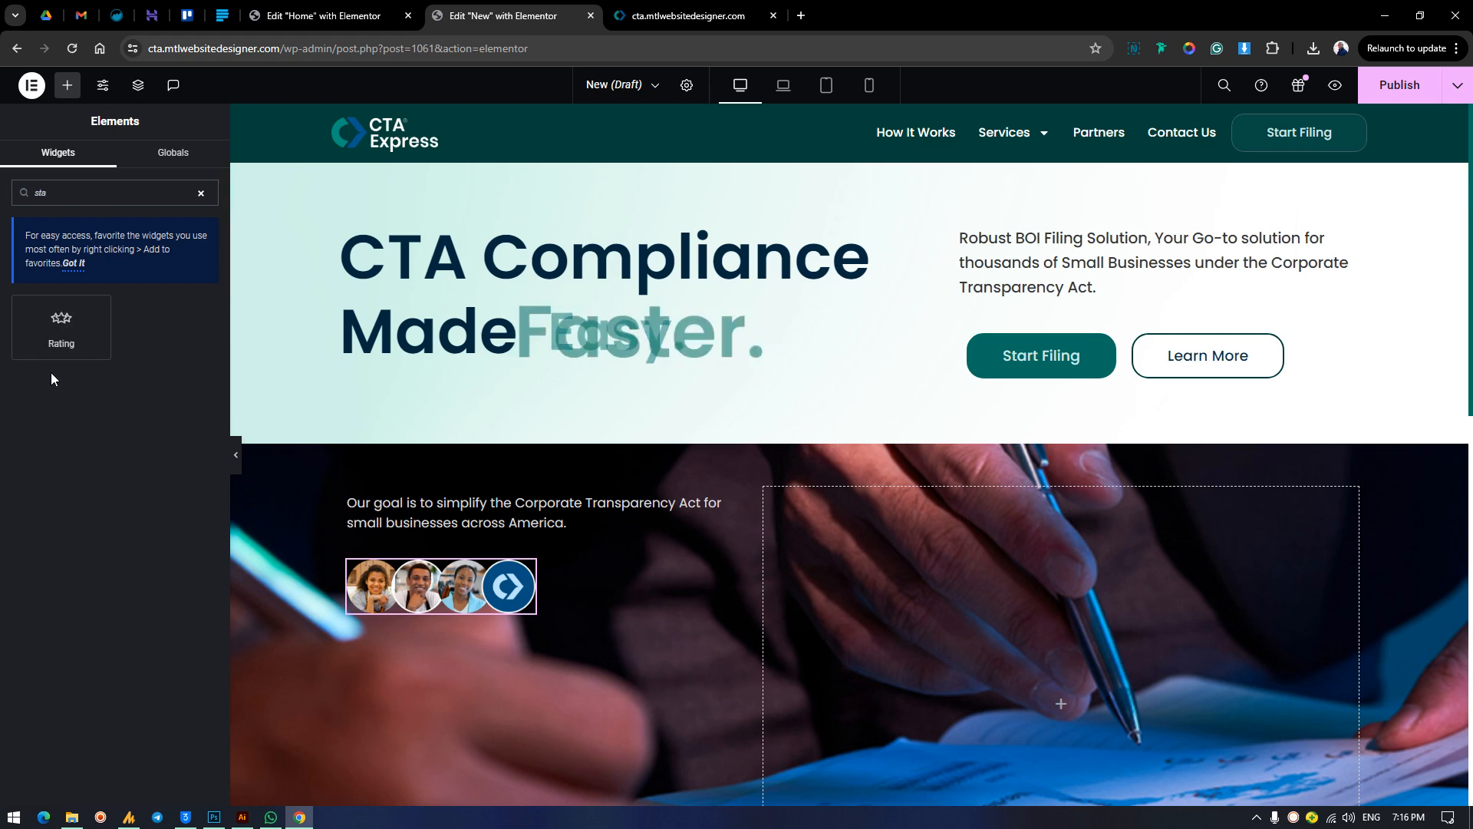
pyautogui.moveTo(56, 342); pyautogui.dragTo(559, 614)
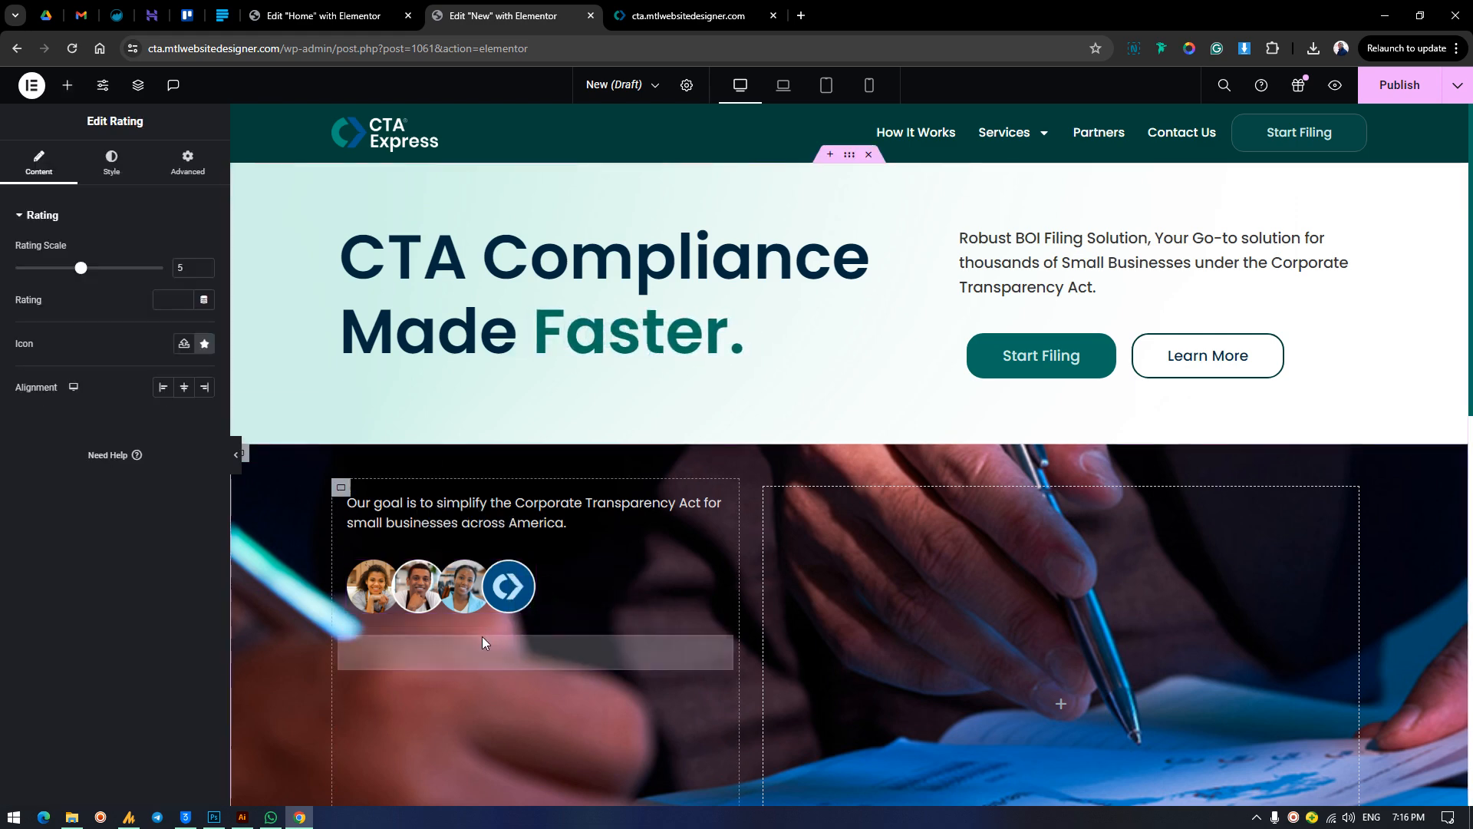
# Copy the card's text widget and paste the copy below the star rating.
pyautogui.rightClick(468, 512)
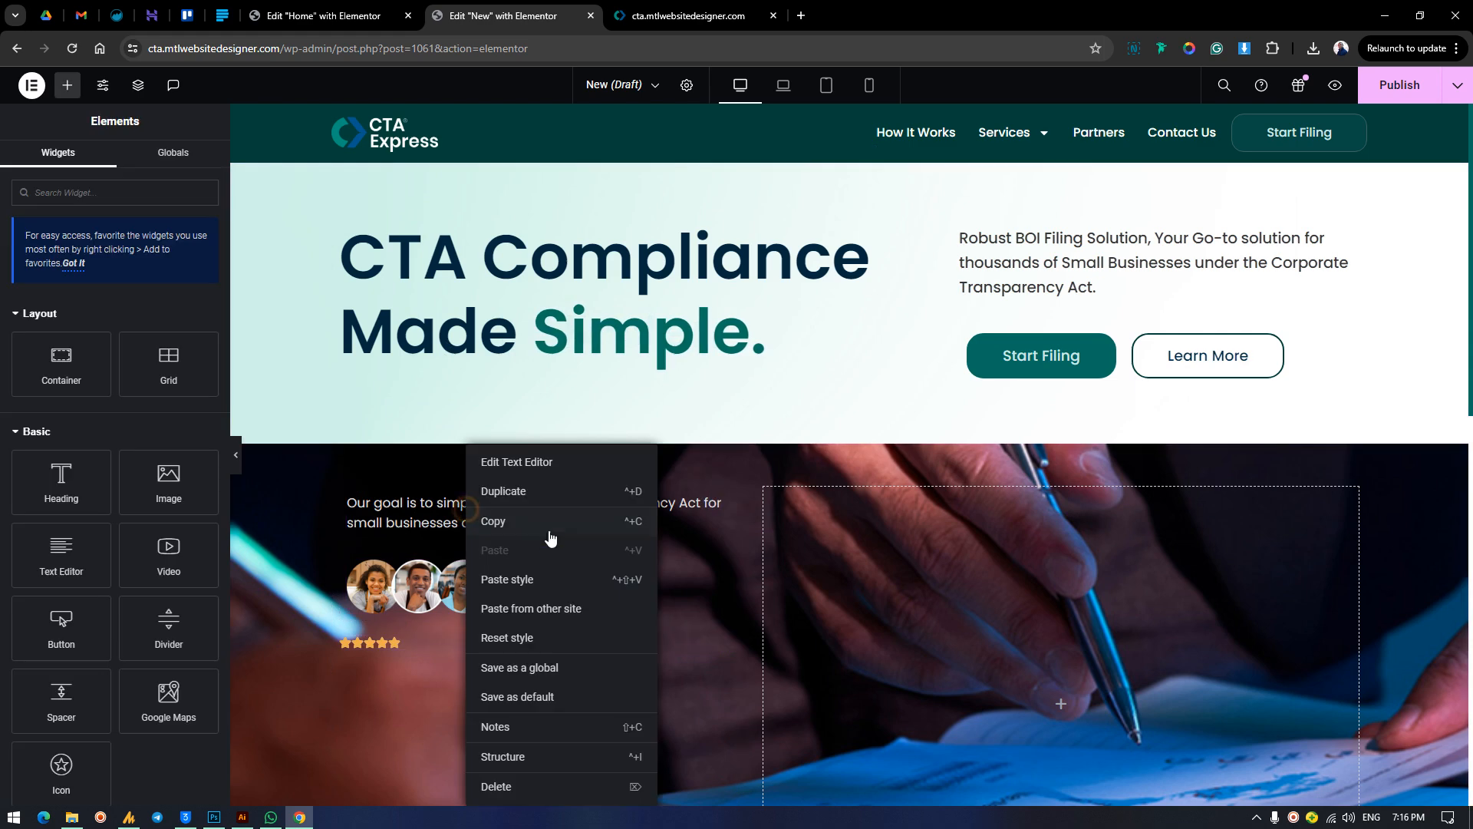
pyautogui.click(493, 521)
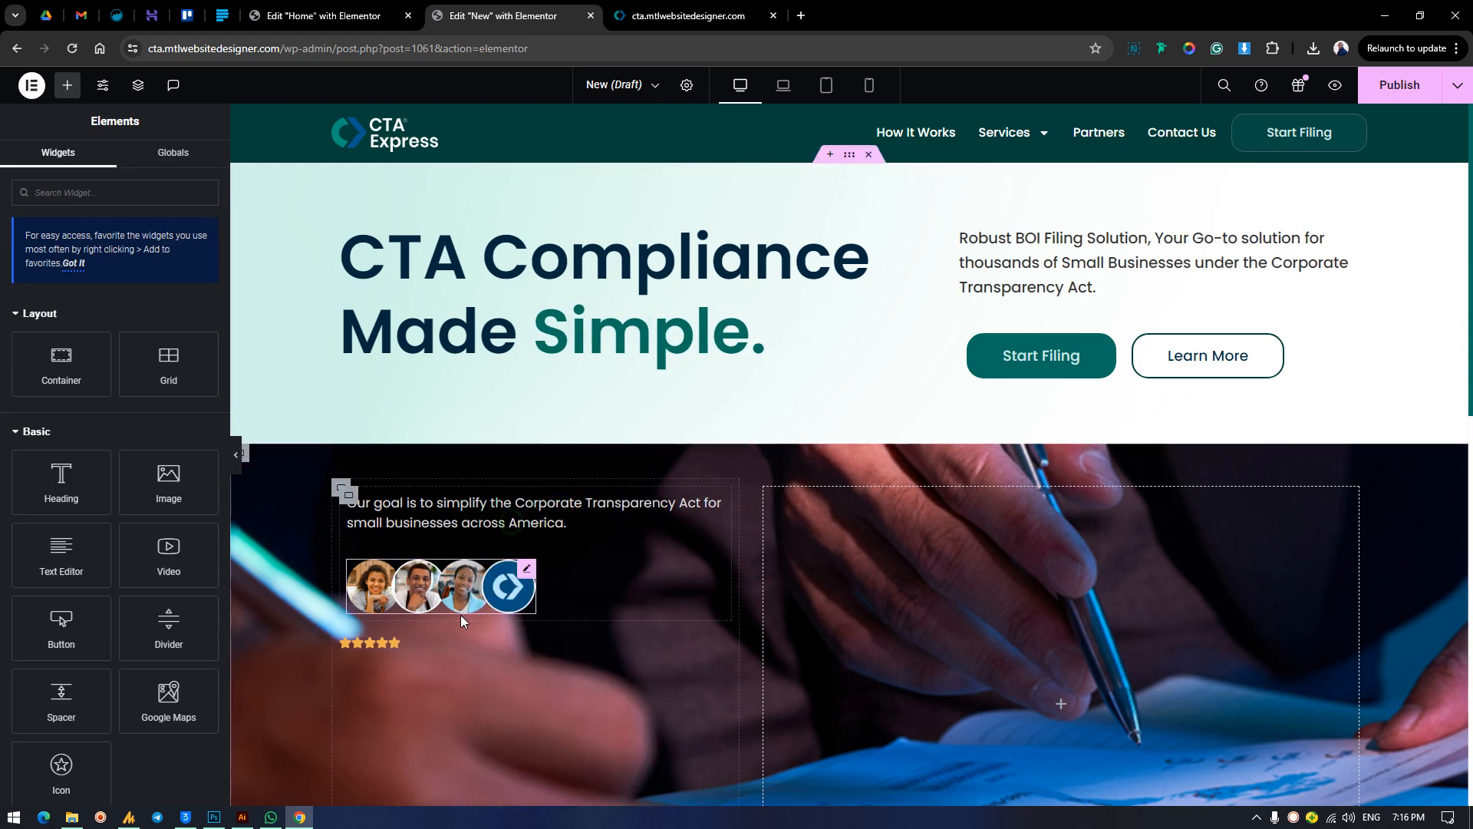
pyautogui.rightClick(418, 643)
pyautogui.click(451, 550)
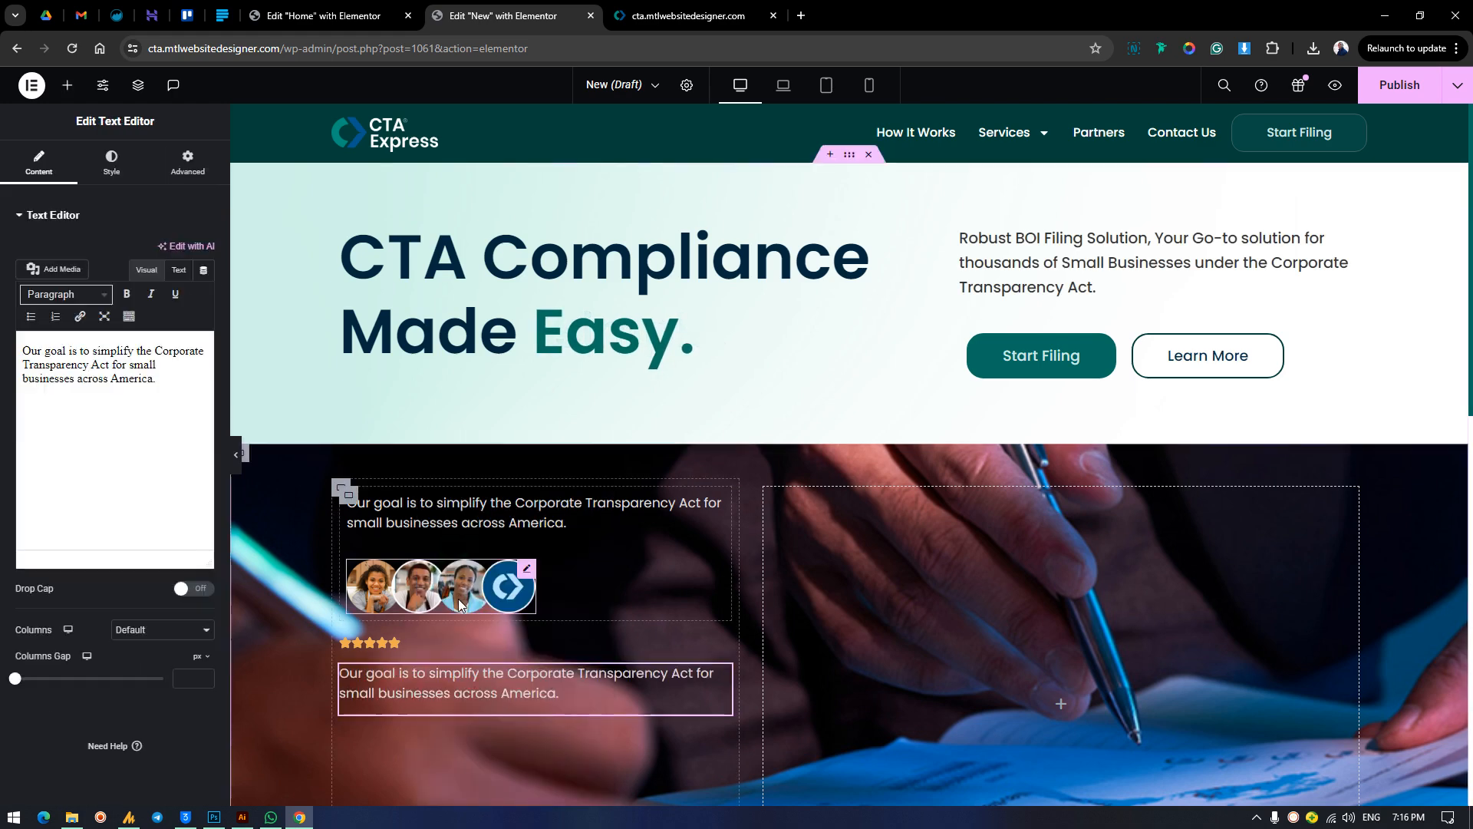
# Try a horizontal row direction on the container holding the card text and avatars, and return it to vertical.
pyautogui.click(347, 493)
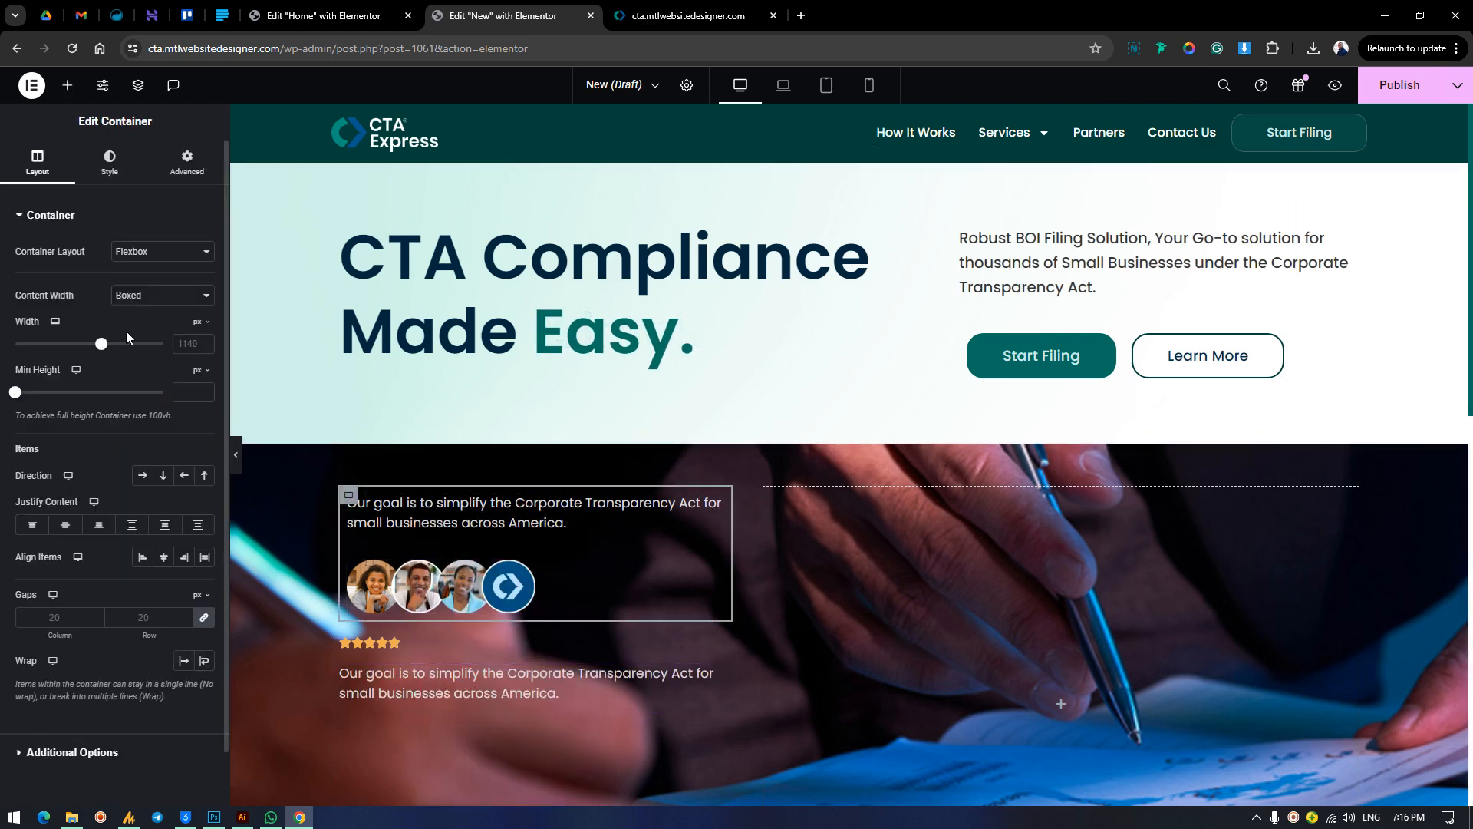
pyautogui.click(143, 476)
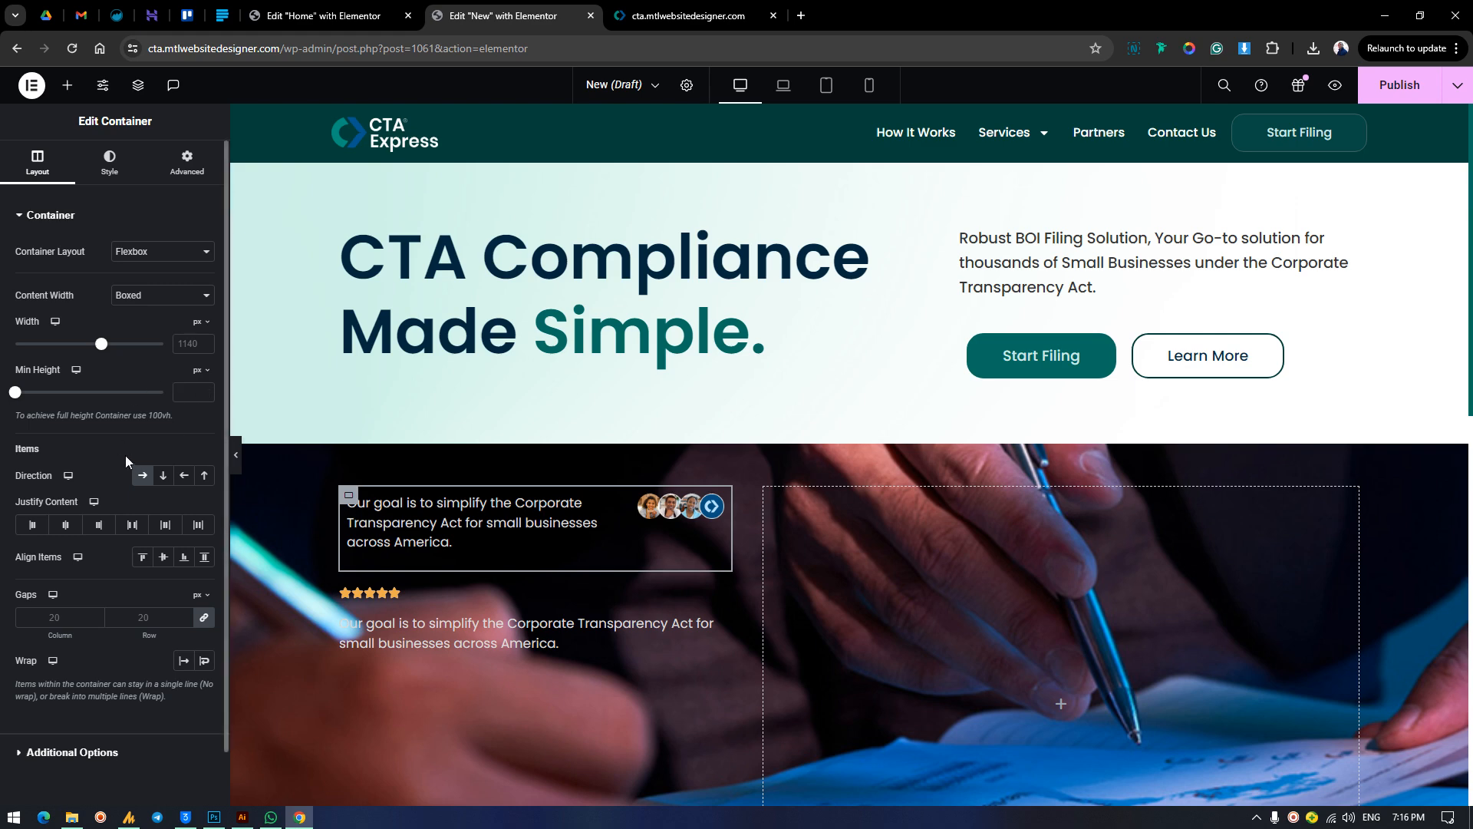
pyautogui.click(162, 475)
# Move the star rating and the duplicated text into the card container, with the text between the avatars and the stars.
pyautogui.moveTo(374, 646); pyautogui.dragTo(514, 606)
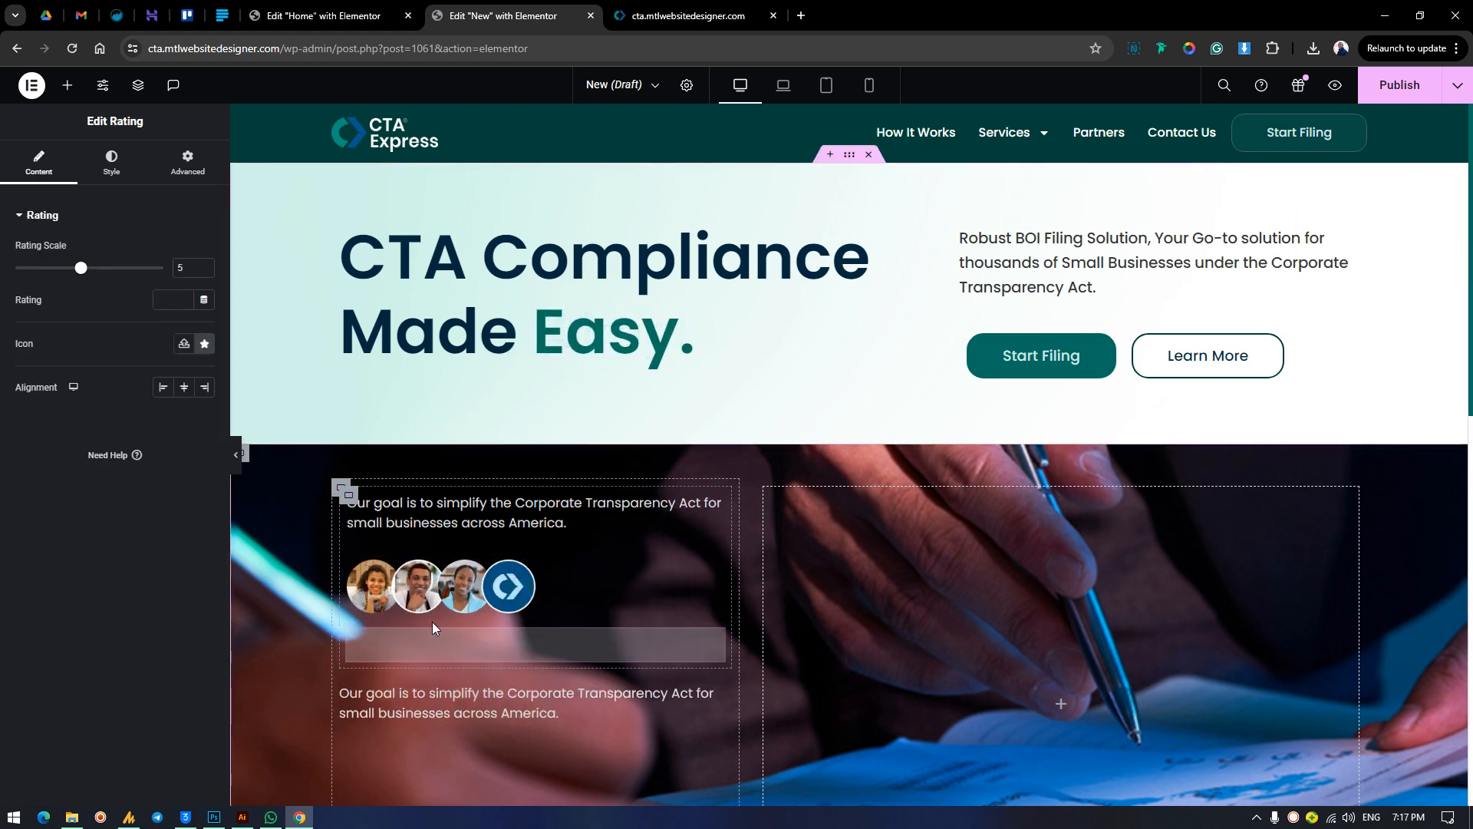
pyautogui.moveTo(376, 691); pyautogui.dragTo(391, 629)
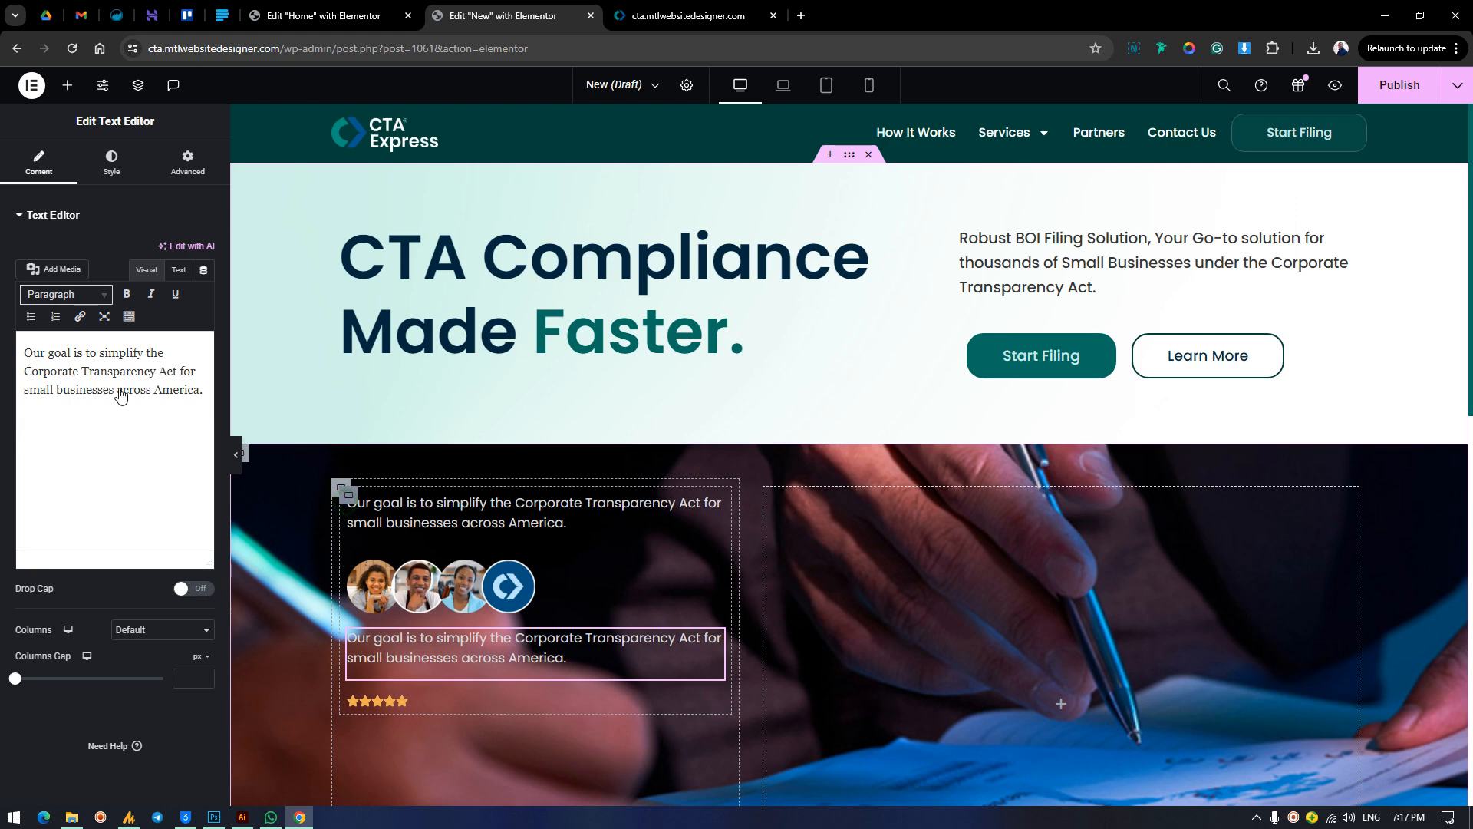
# Try a horizontal row direction on the card container with all four widgets inside, and revert it.
pyautogui.click(349, 495)
pyautogui.click(143, 475)
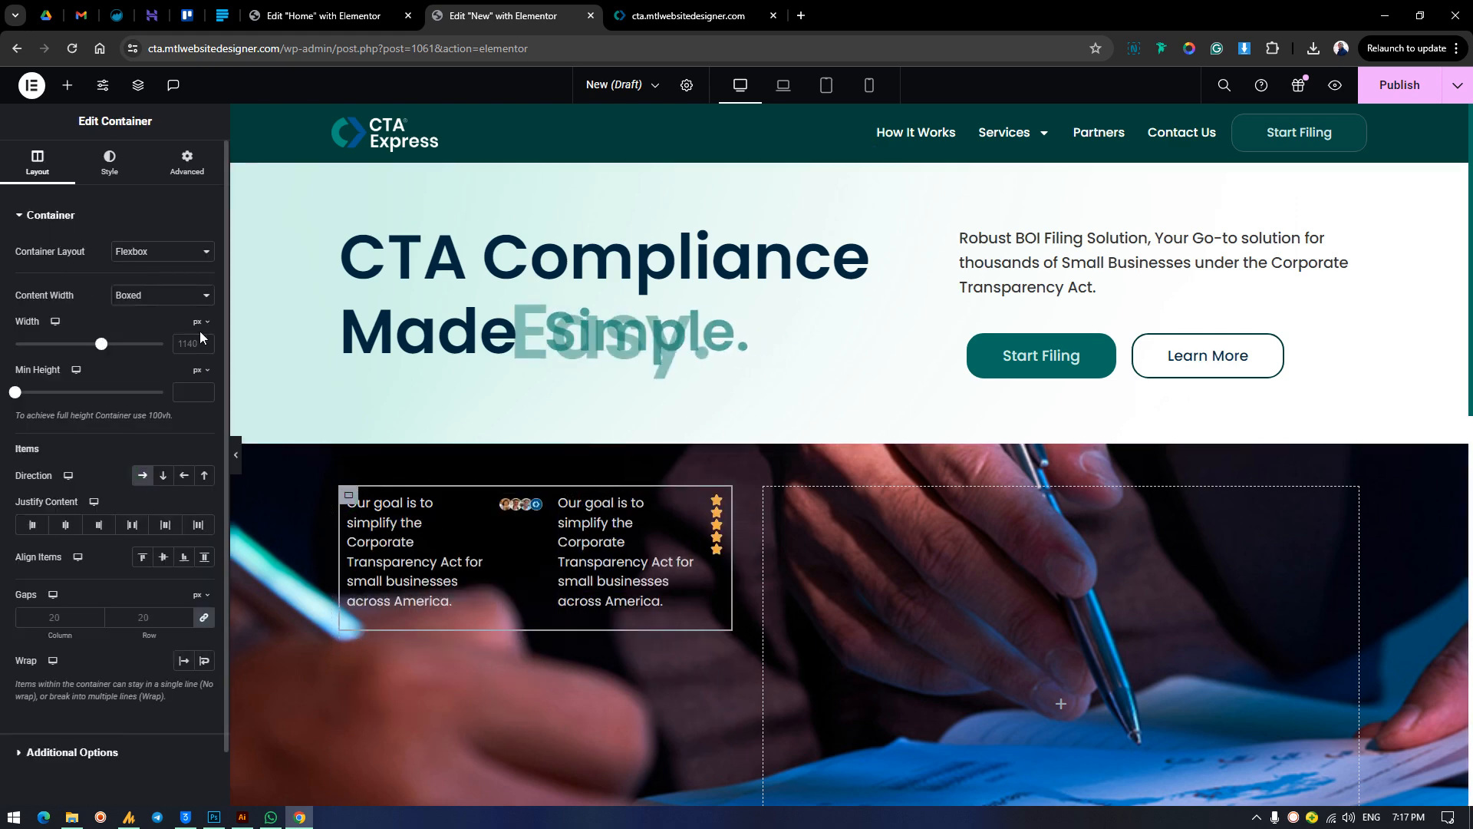
pyautogui.click(139, 476)
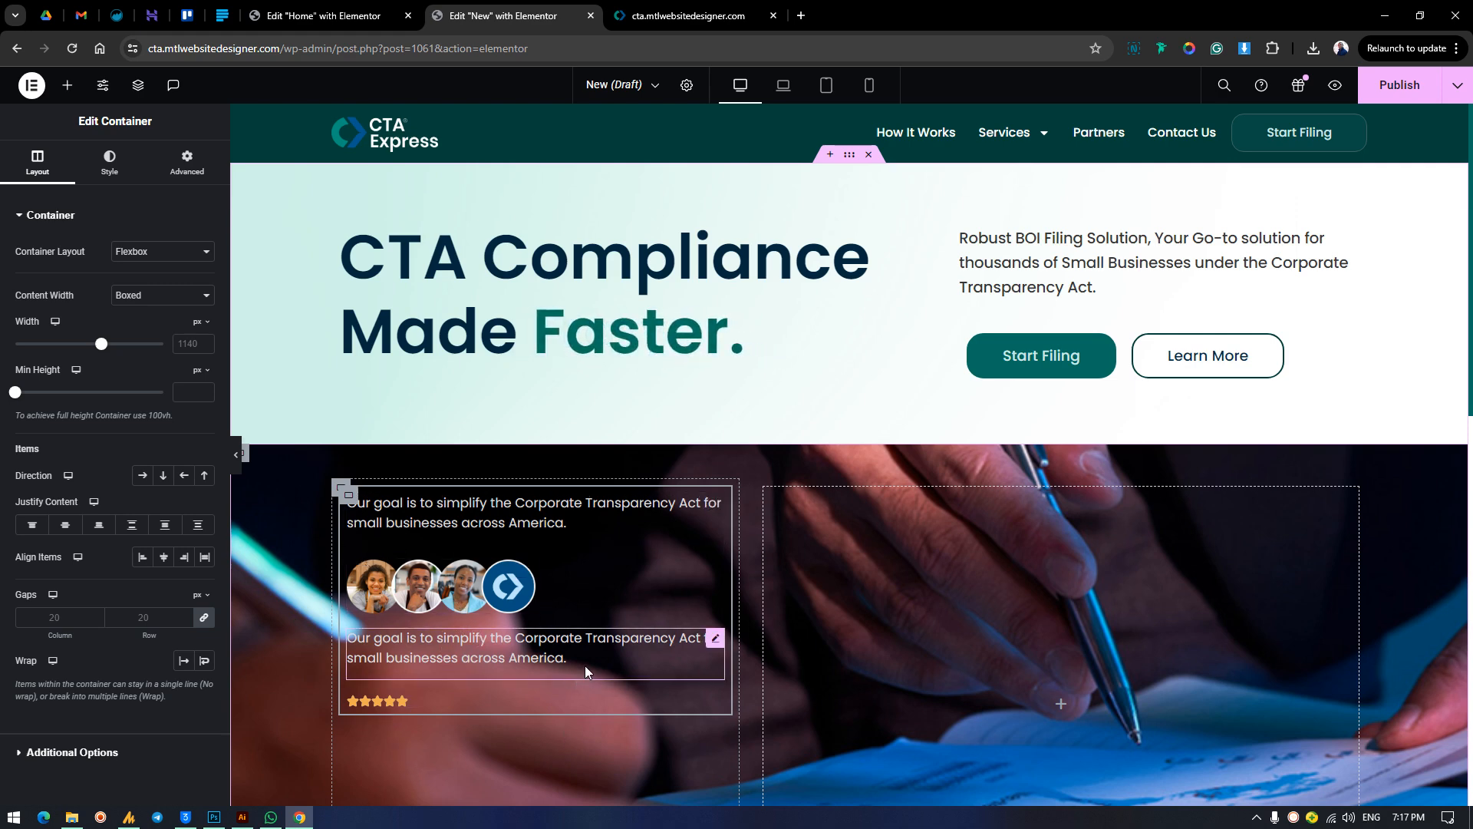
# Add a nested container at the end of the card and move the avatar image, duplicated text and star rating into it.
pyautogui.click(66, 85)
pyautogui.click(54, 362)
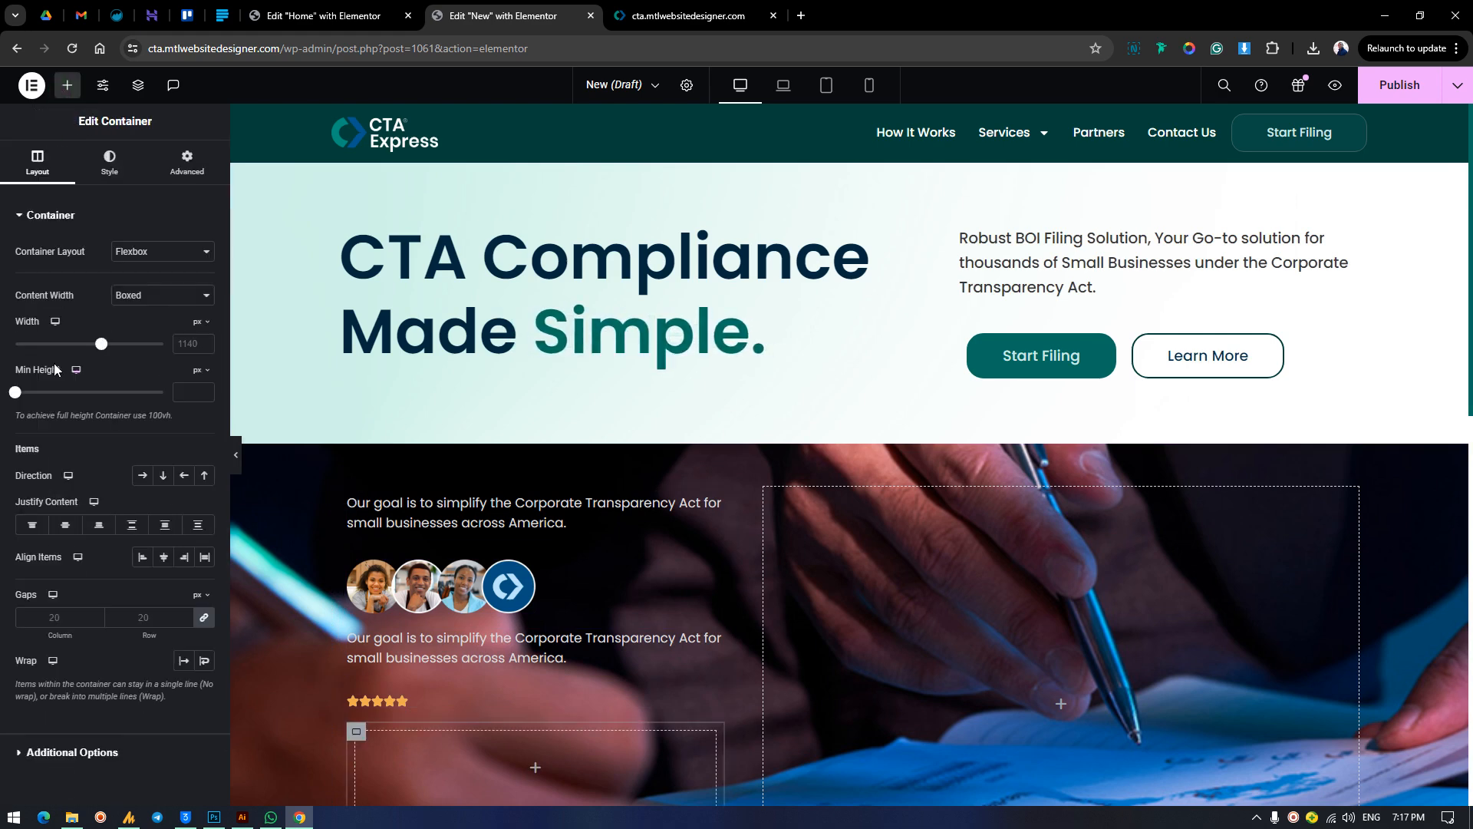
pyautogui.scroll(-3, 500, 693)
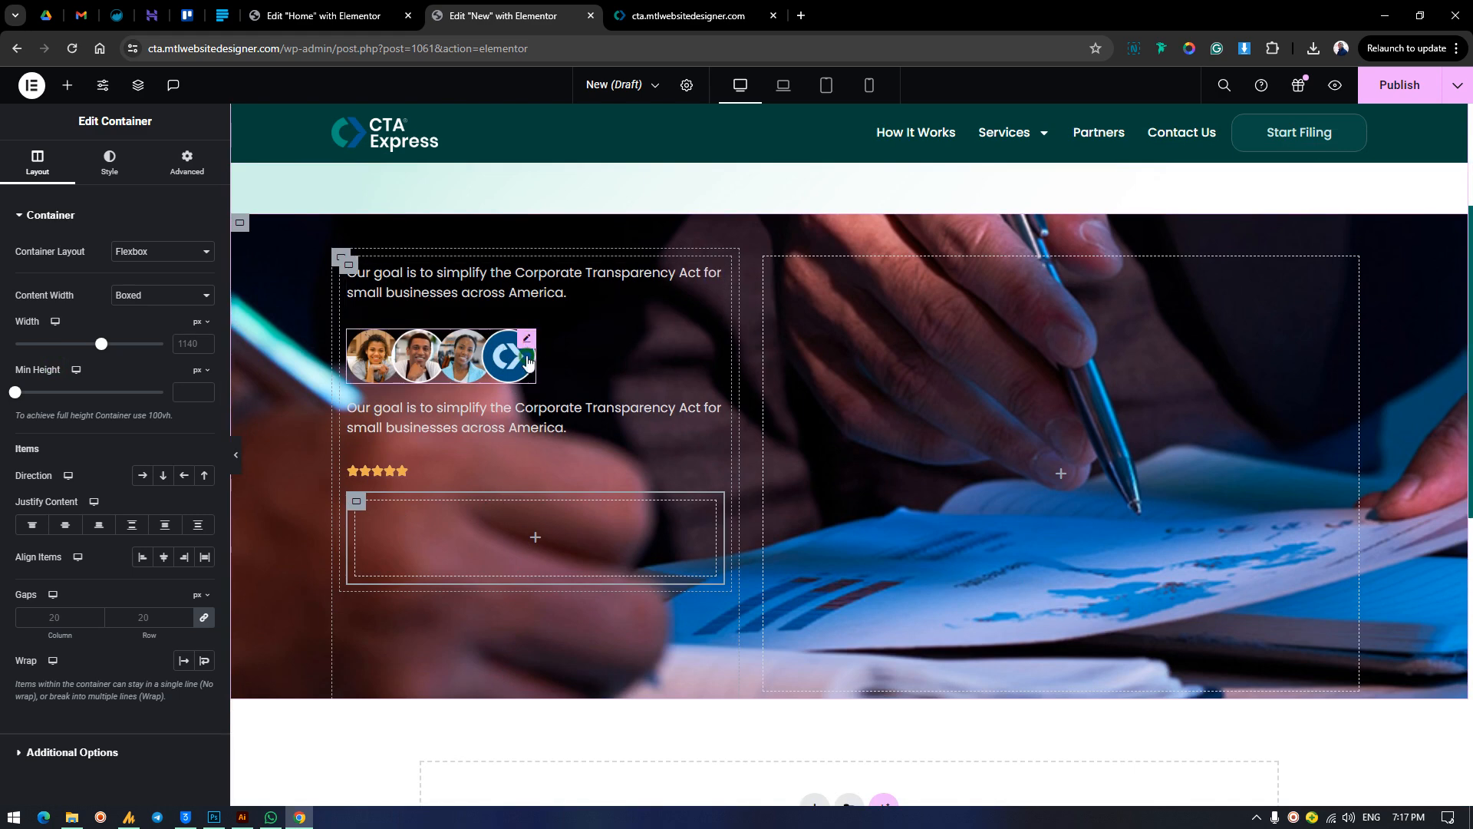
pyautogui.moveTo(527, 358); pyautogui.dragTo(472, 522)
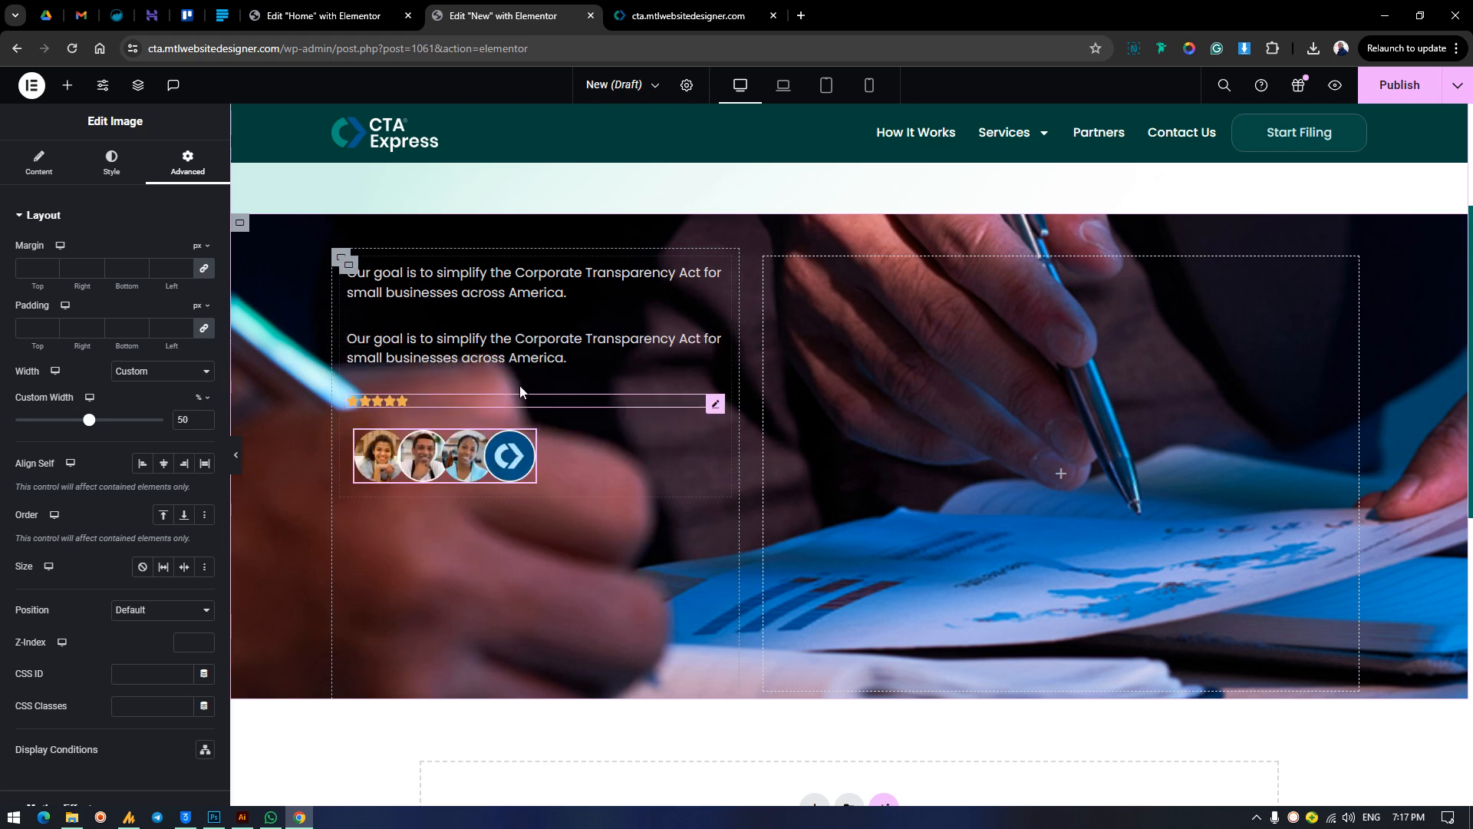
pyautogui.moveTo(517, 370); pyautogui.dragTo(529, 462)
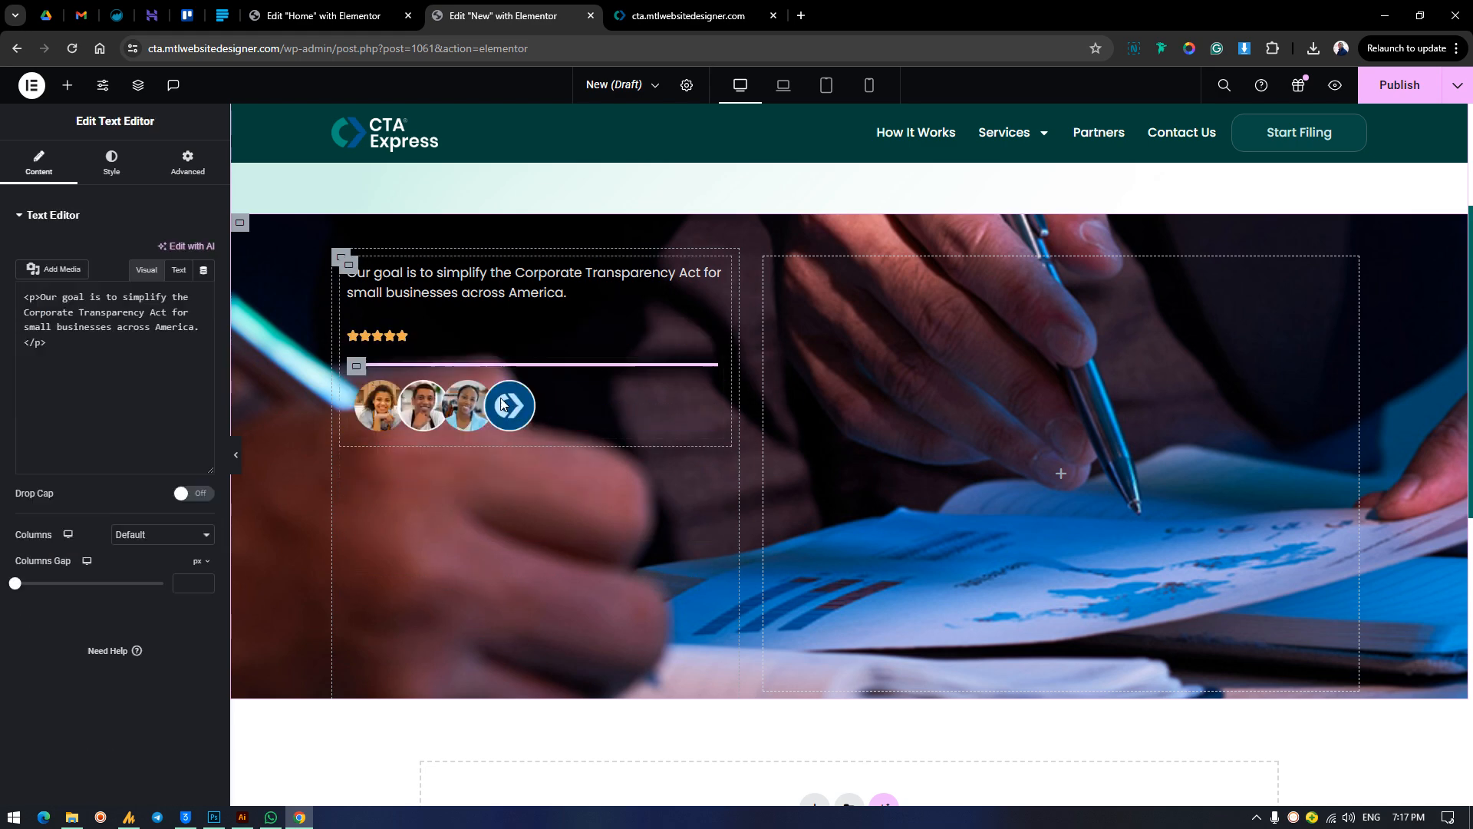
pyautogui.moveTo(414, 338); pyautogui.dragTo(472, 354)
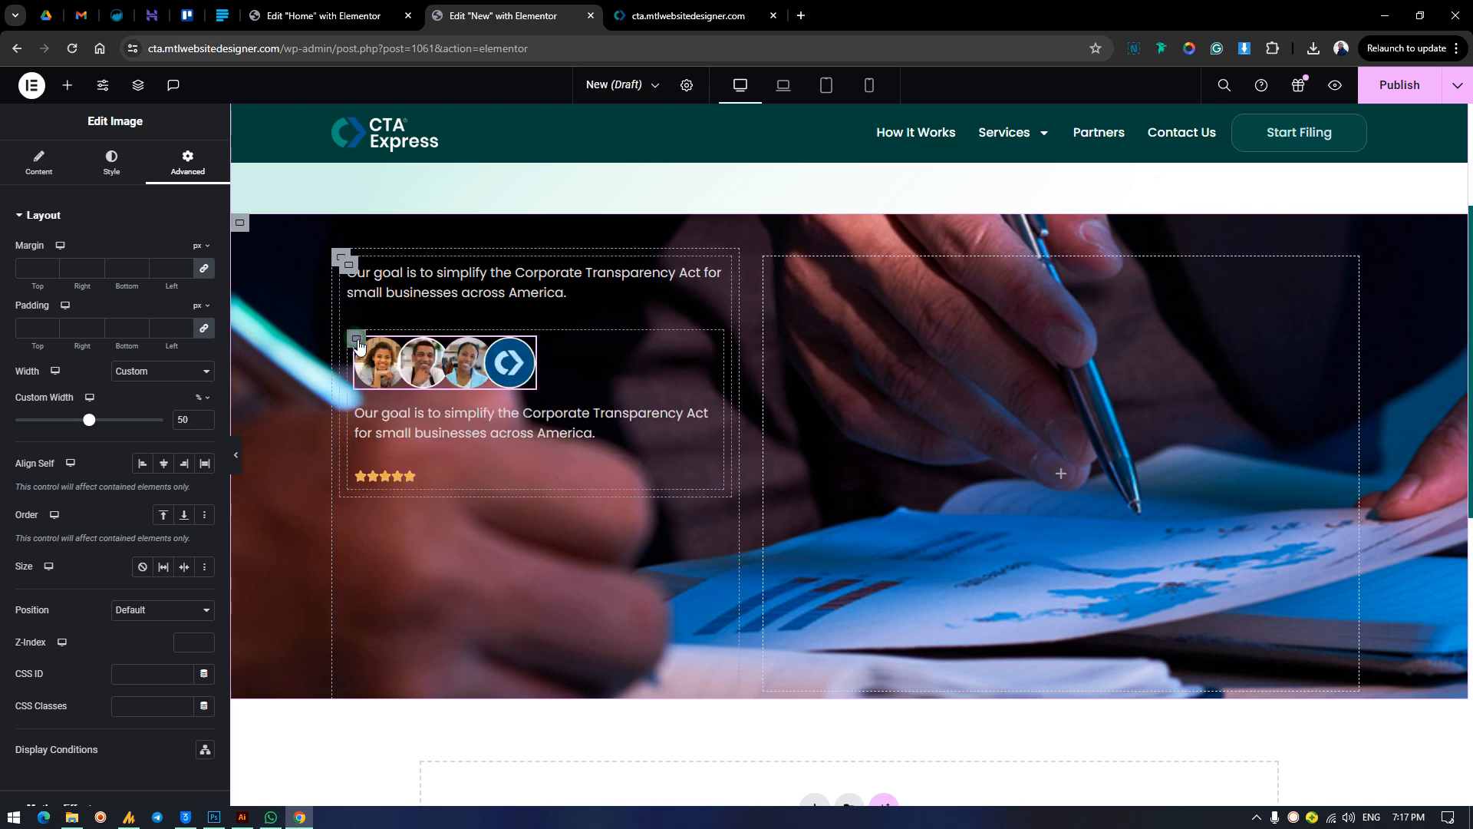
# Try a horizontal row direction on the nested container with the avatars, duplicated text and stars, and revert it.
pyautogui.click(358, 343)
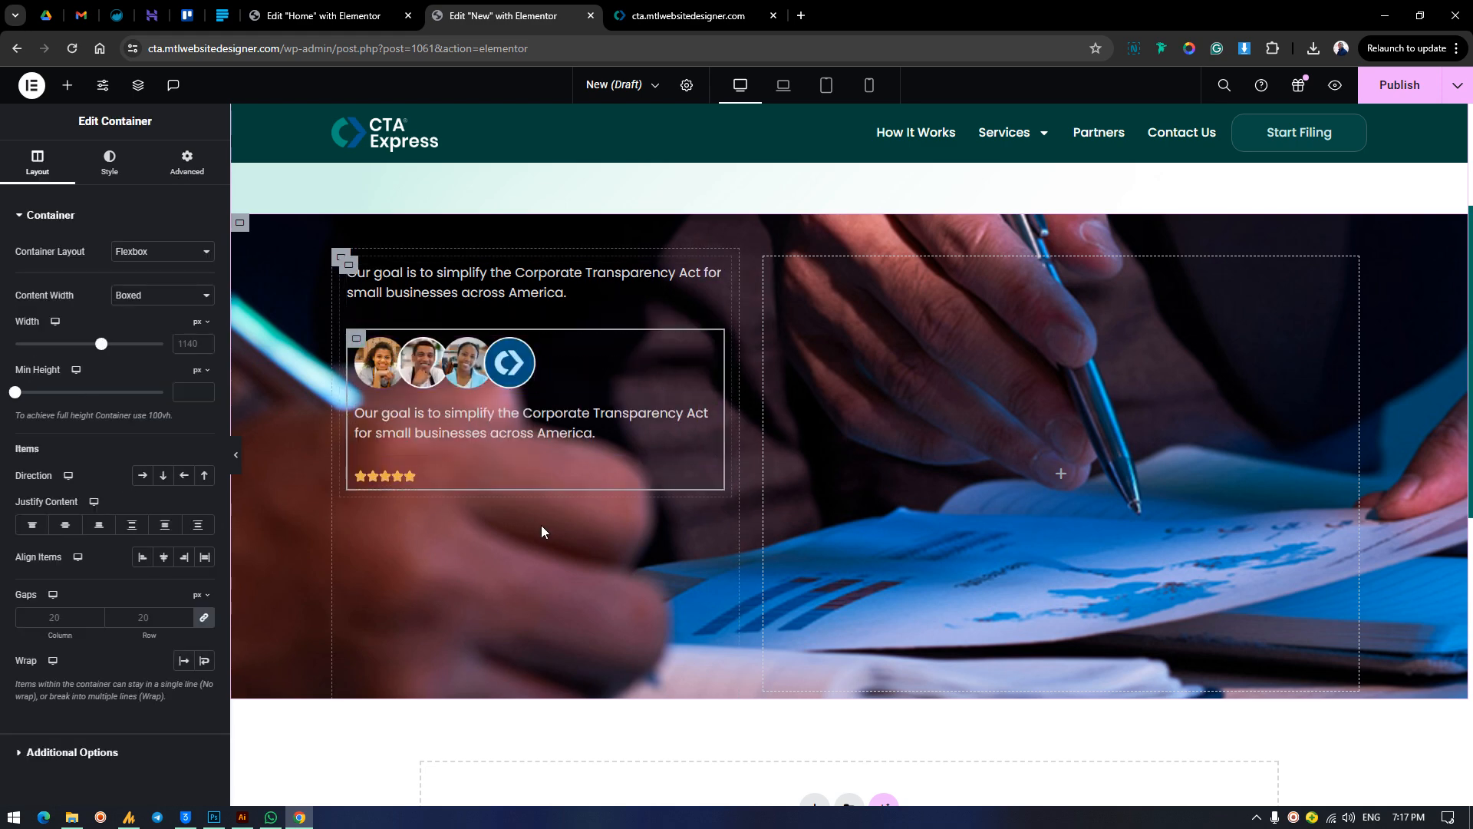
pyautogui.click(145, 478)
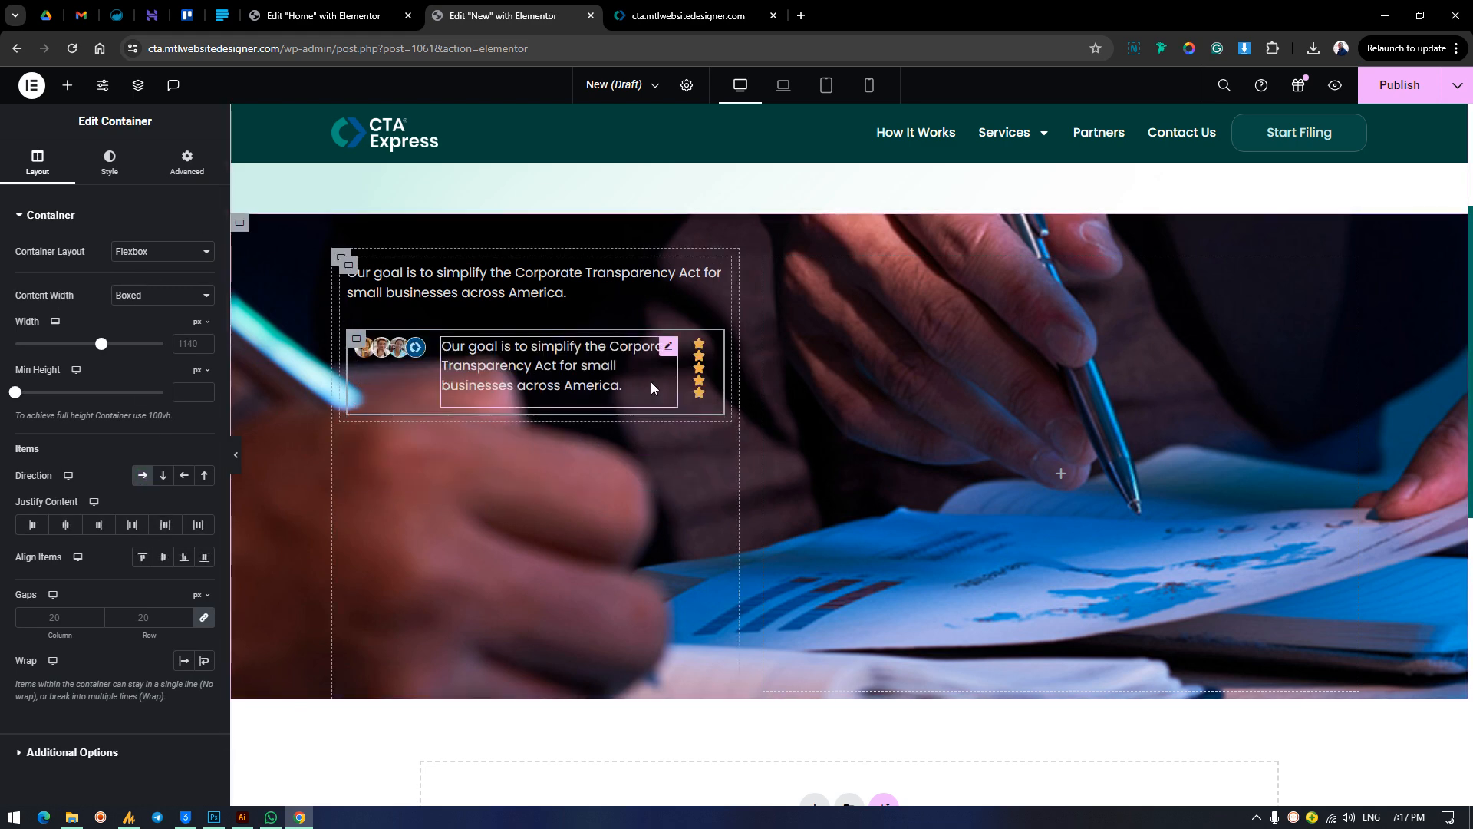
pyautogui.click(145, 478)
# Check the finished homepage's card and add another container between the duplicated text and the star rating.
pyautogui.click(713, 9)
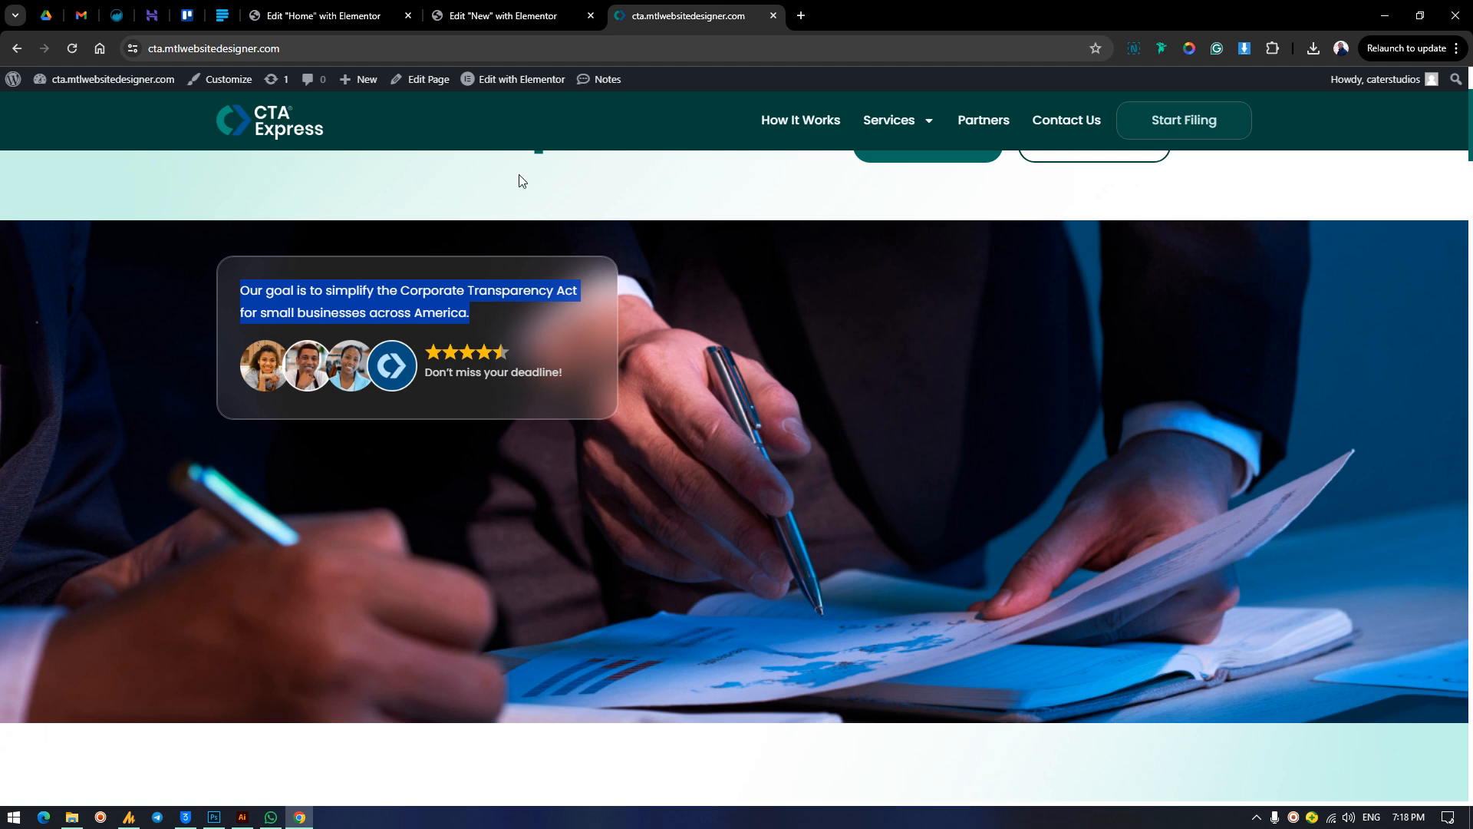
pyautogui.click(503, 15)
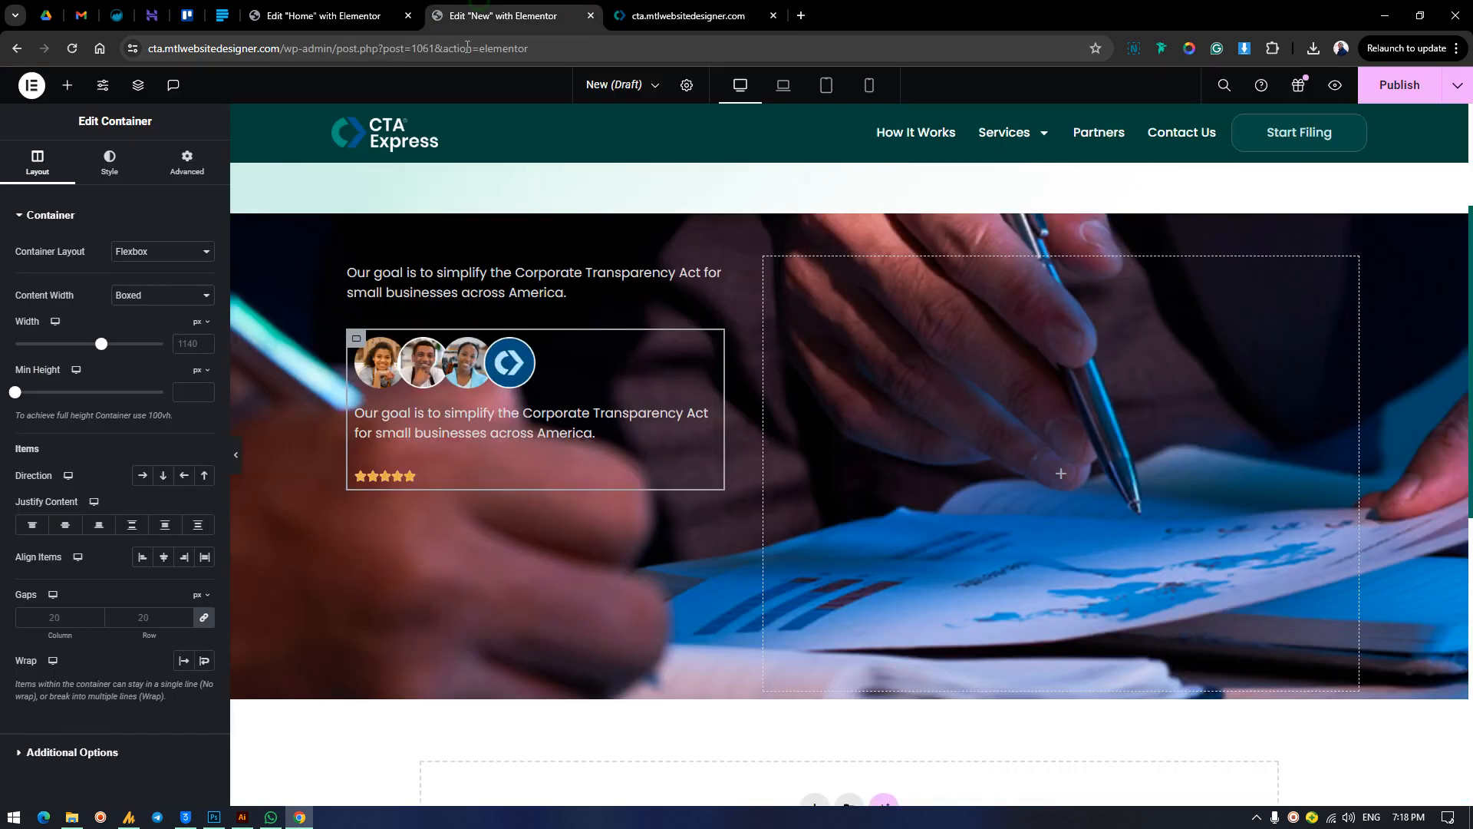
pyautogui.click(67, 85)
pyautogui.moveTo(60, 368); pyautogui.dragTo(577, 433)
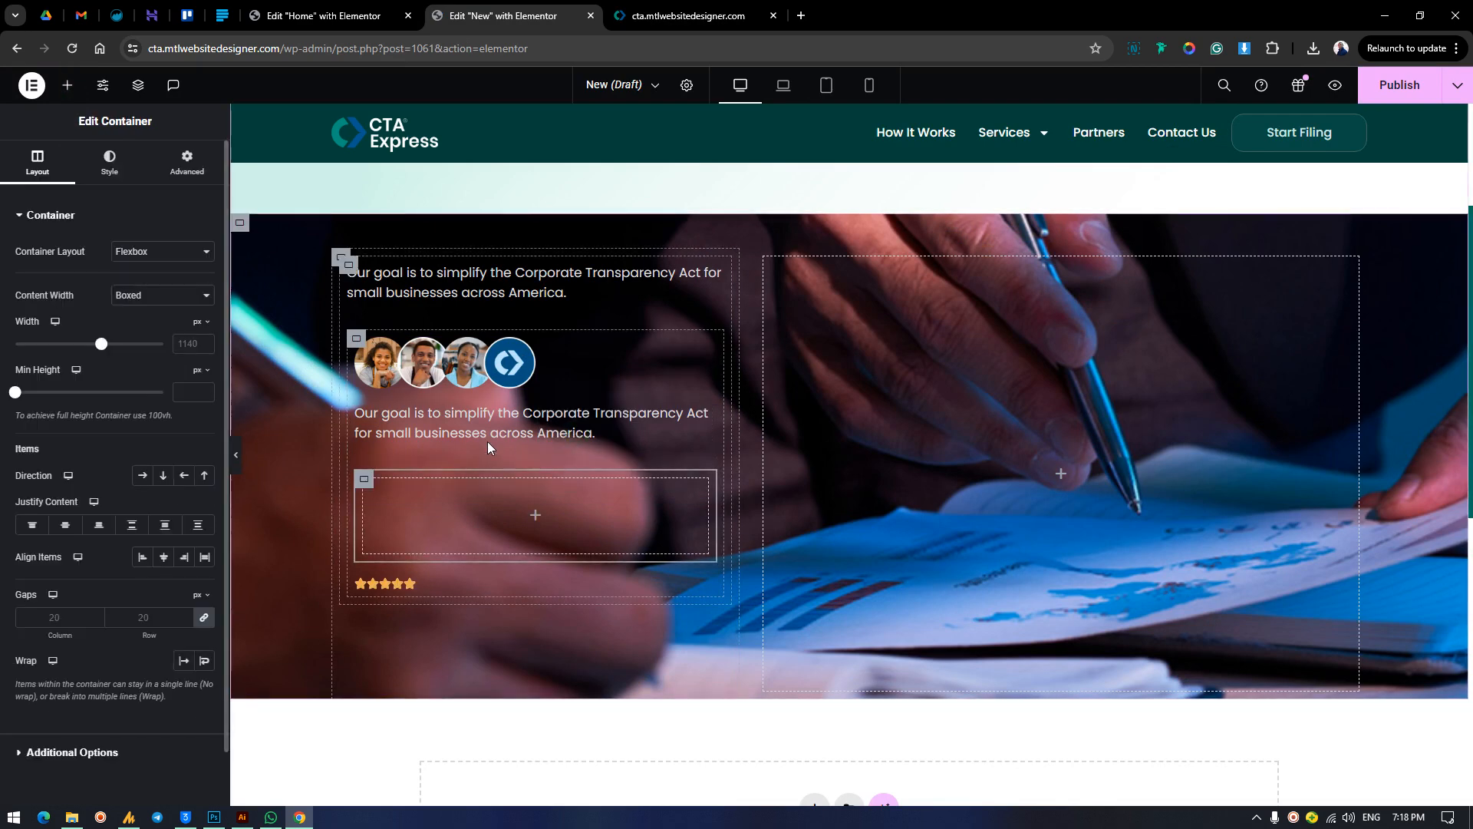
# Set the content width to Full Width for the new empty container and for its parent container.
pyautogui.click(182, 293)
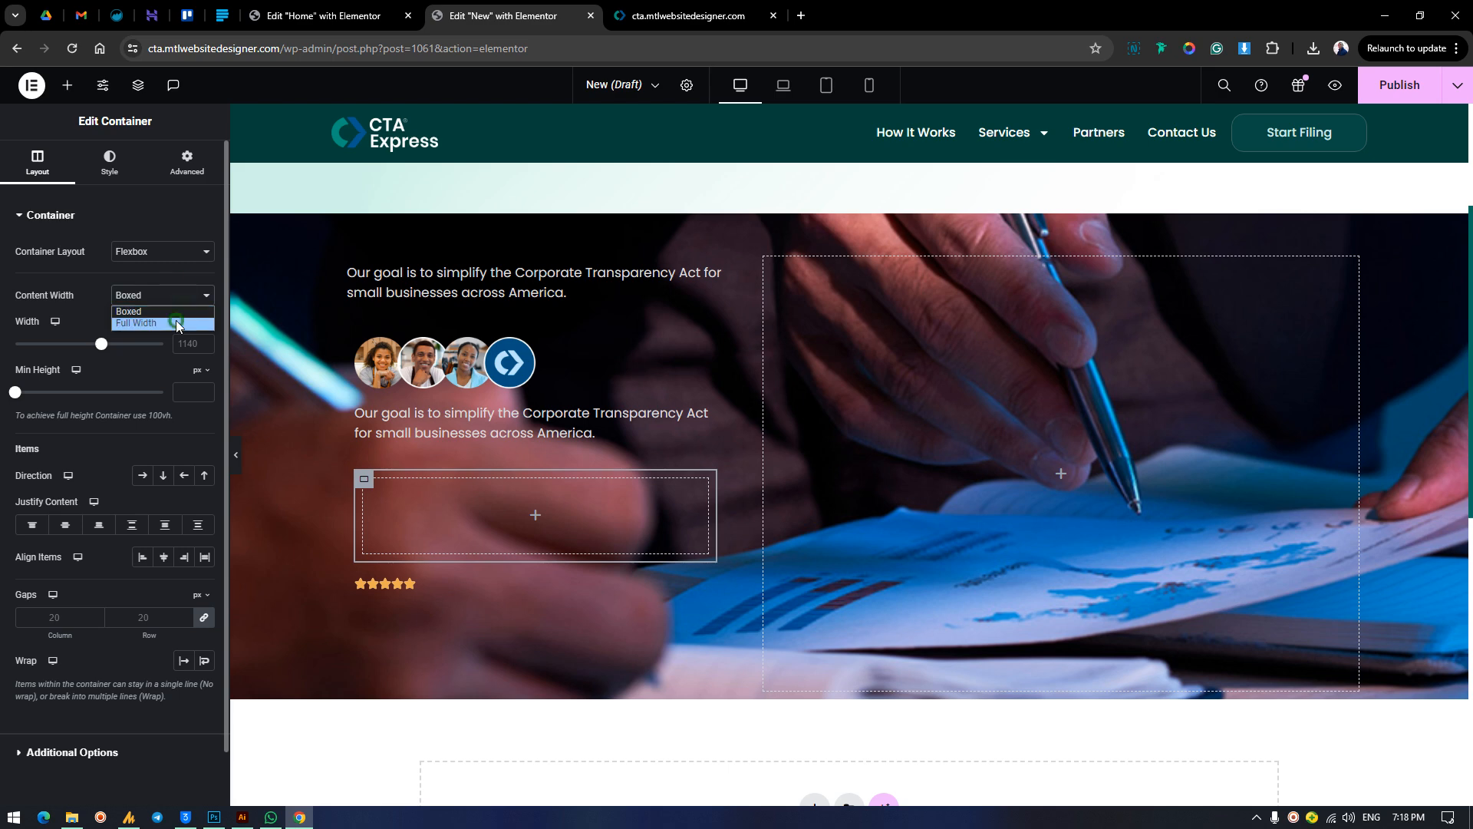
pyautogui.click(176, 323)
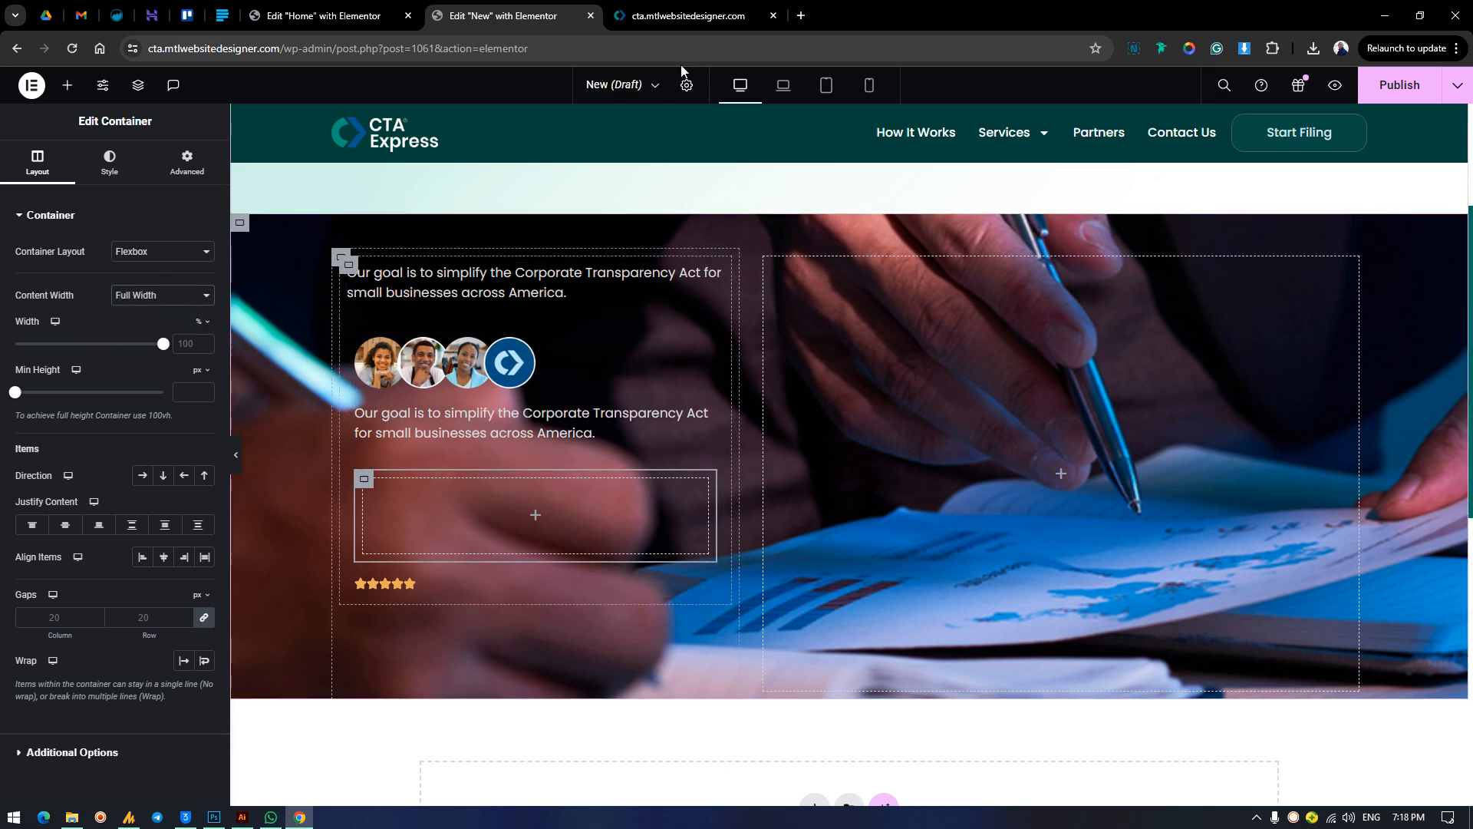
pyautogui.click(356, 338)
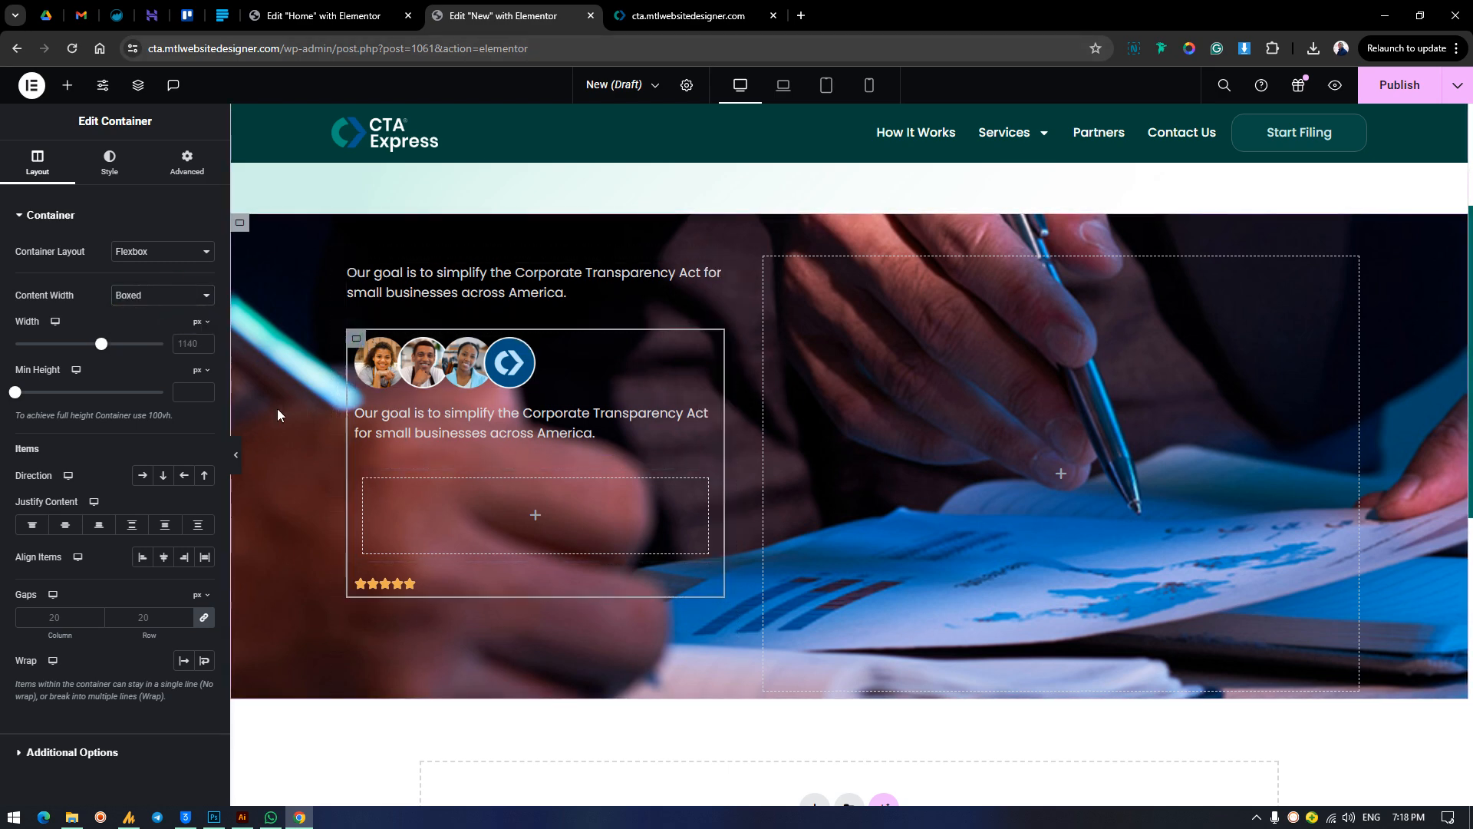
pyautogui.click(143, 296)
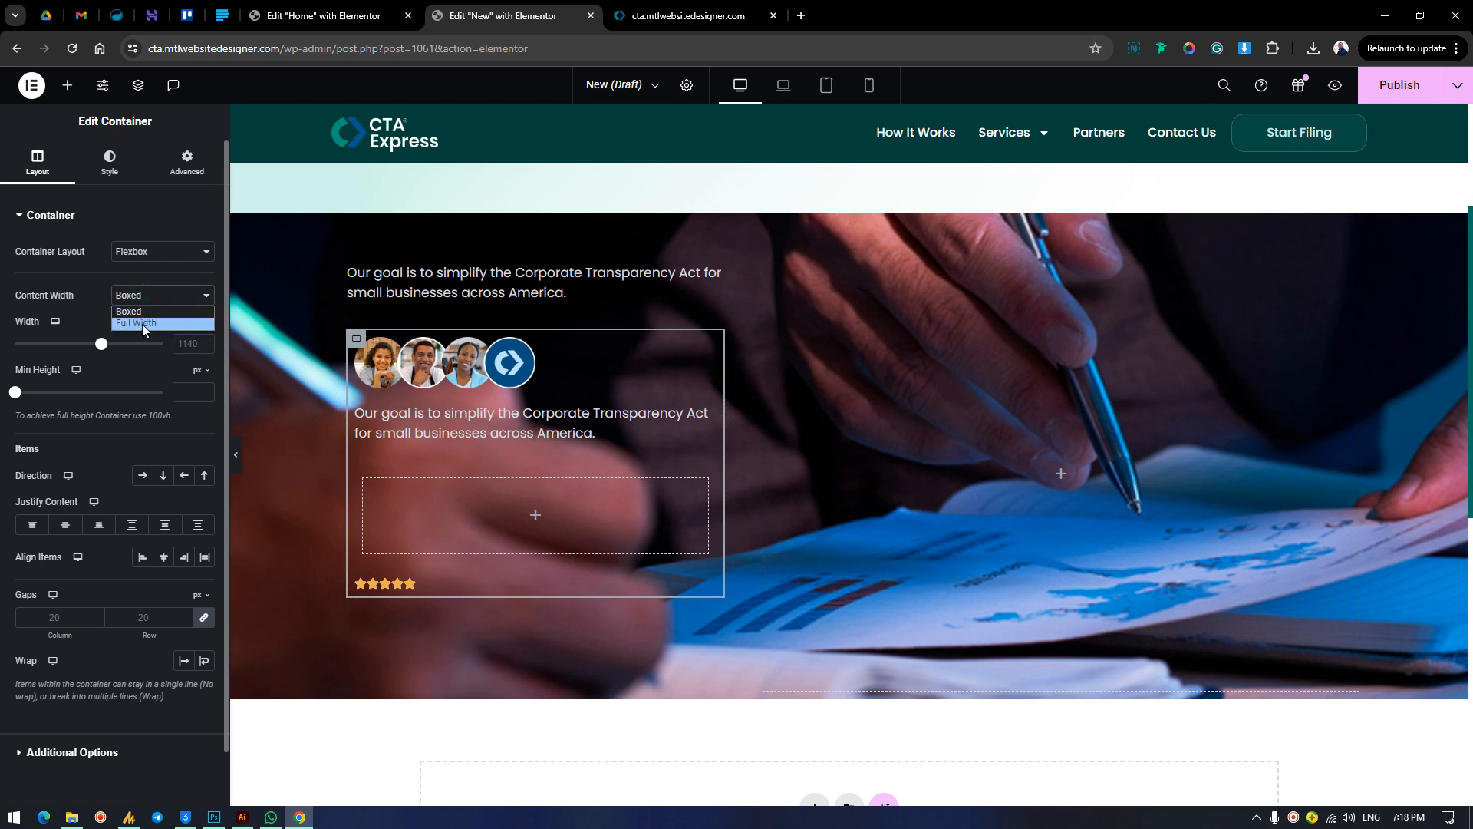
pyautogui.click(143, 324)
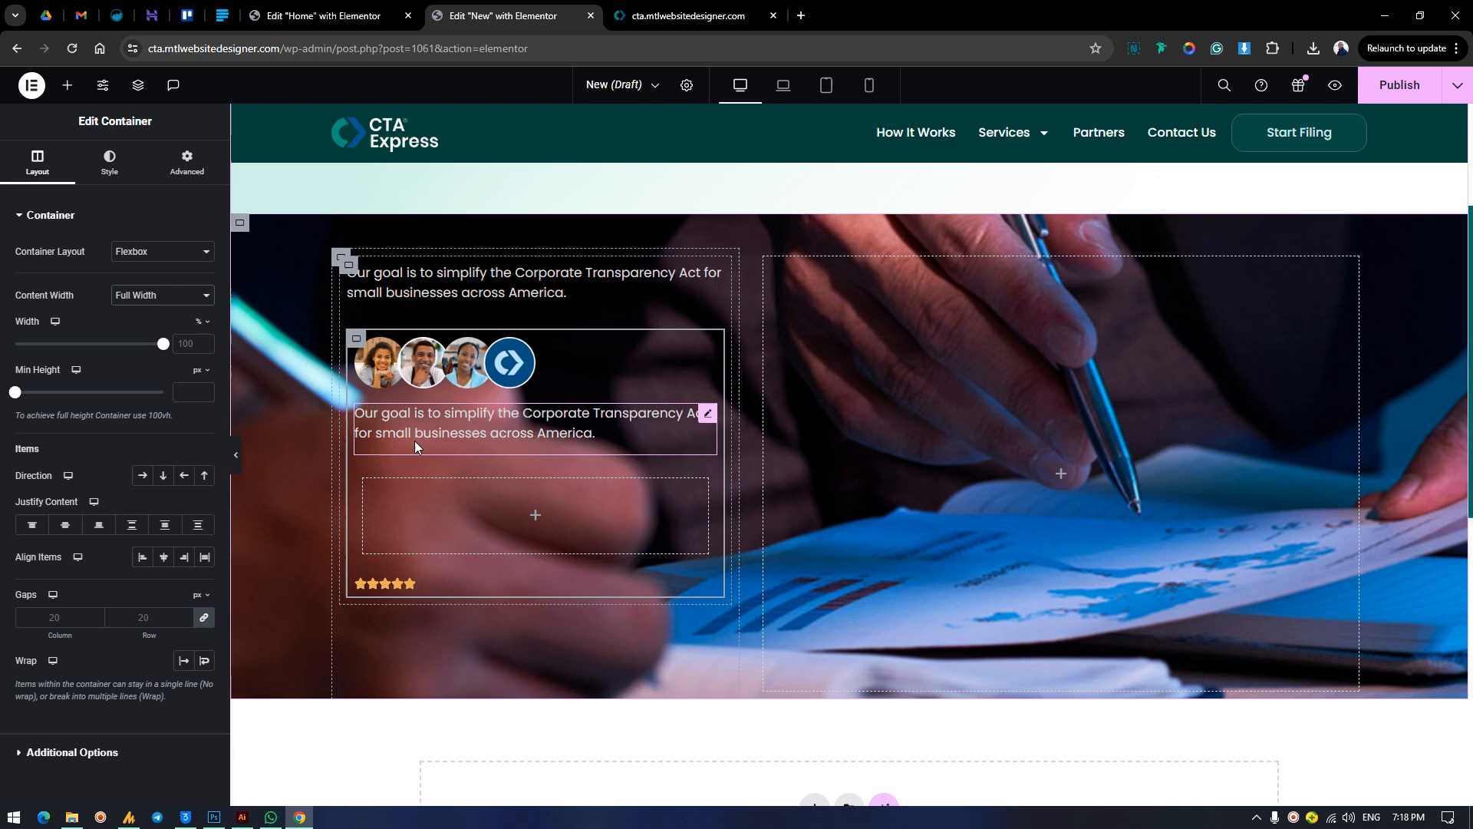
# Move the duplicated text and star rating into the empty container, and set its parent's direction to a horizontal row.
pyautogui.moveTo(454, 420); pyautogui.dragTo(428, 481)
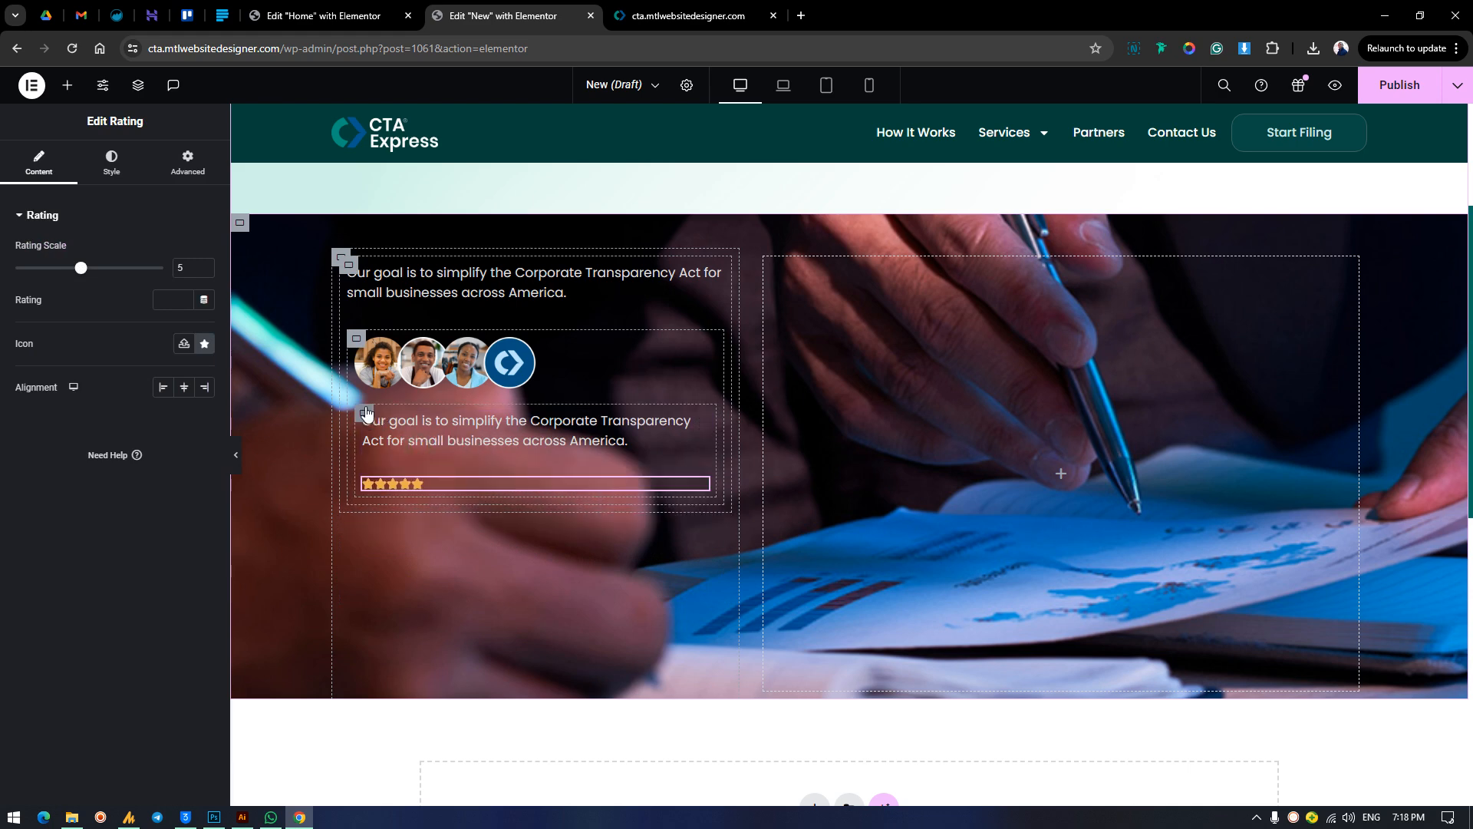
pyautogui.click(356, 339)
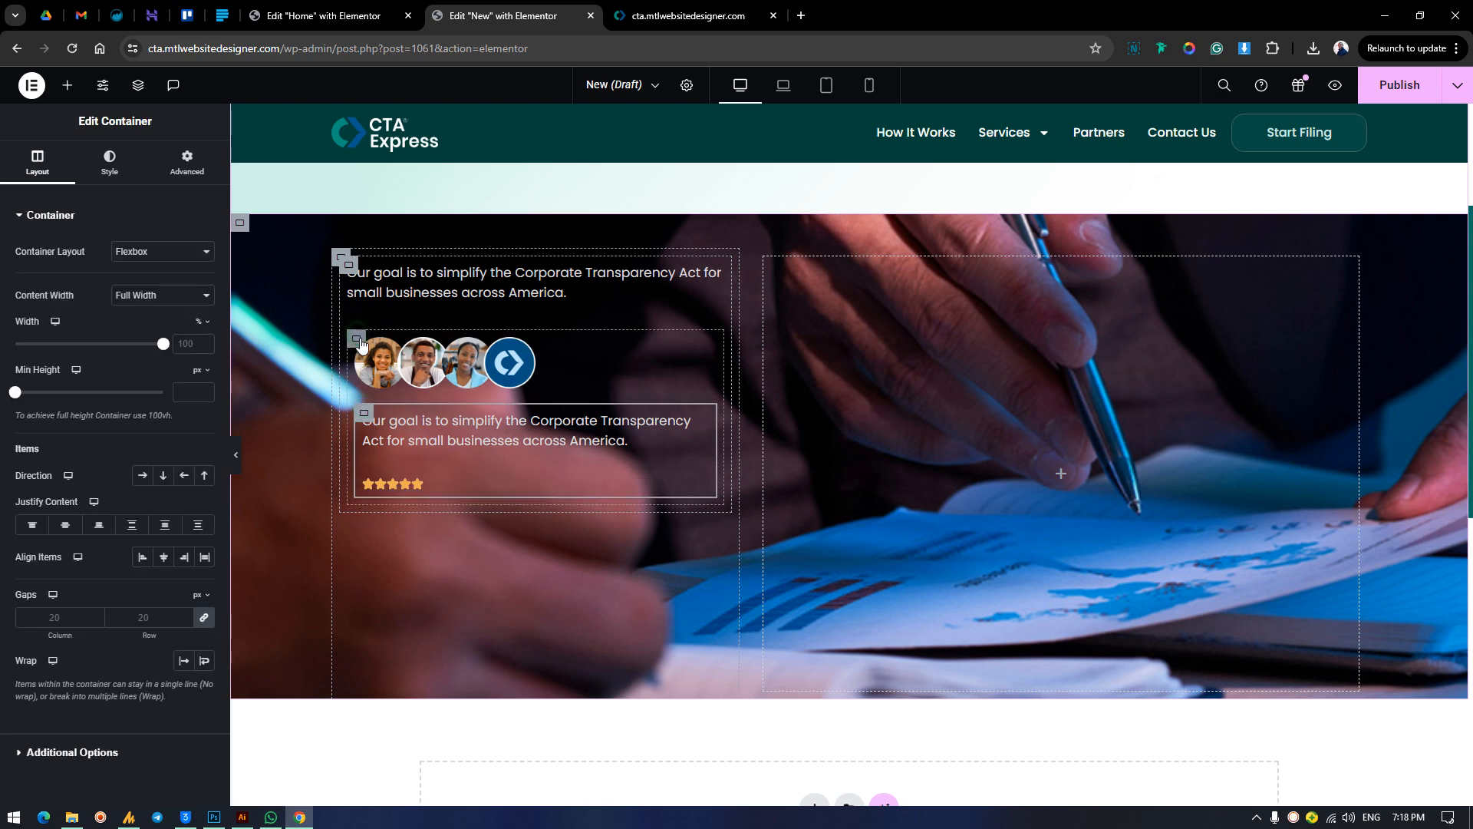
pyautogui.click(144, 479)
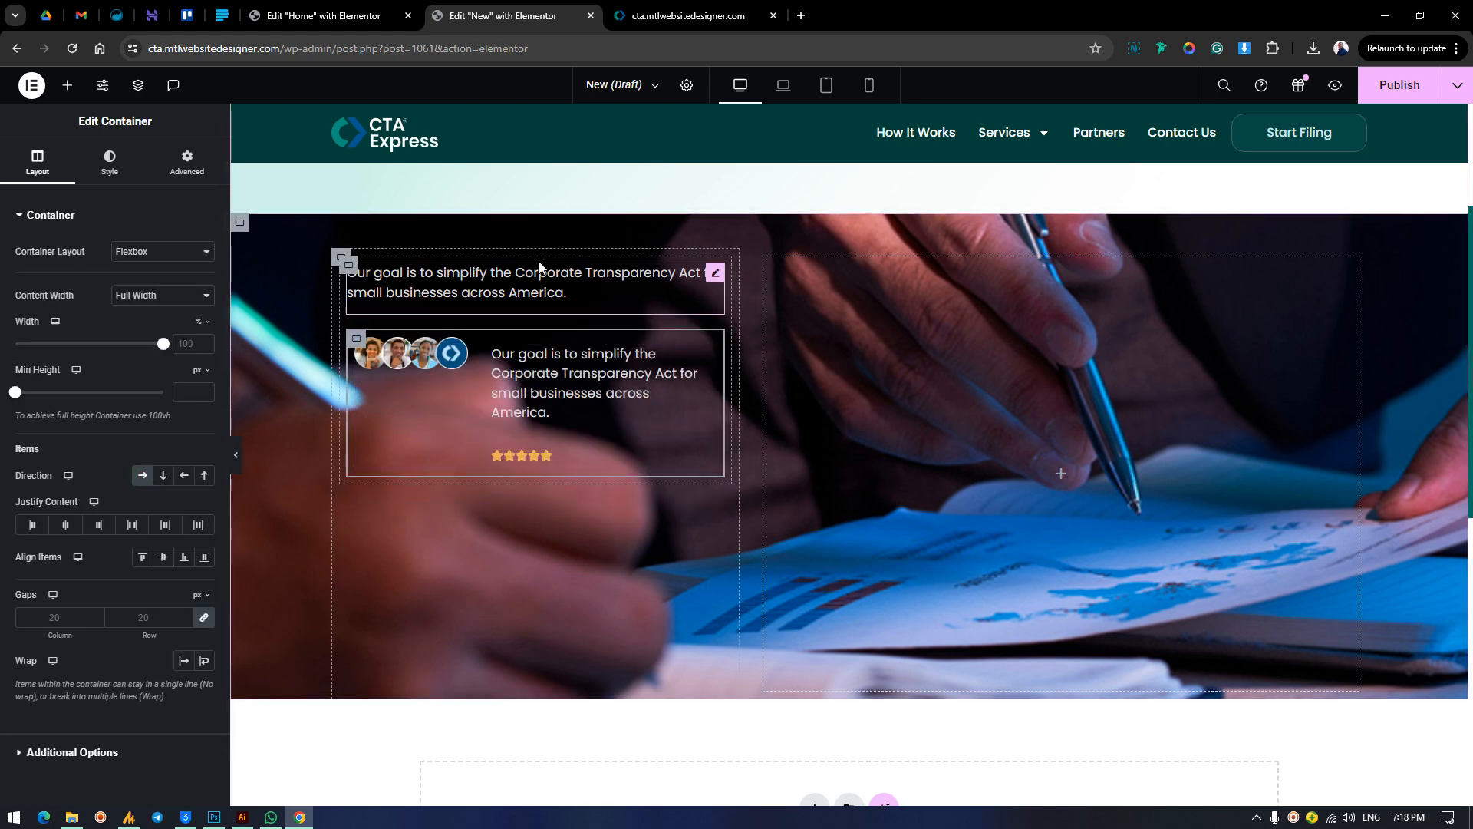
# Check the finished card's order and set the text-and-rating container to a reversed column so the stars sit above the text.
pyautogui.click(643, 30)
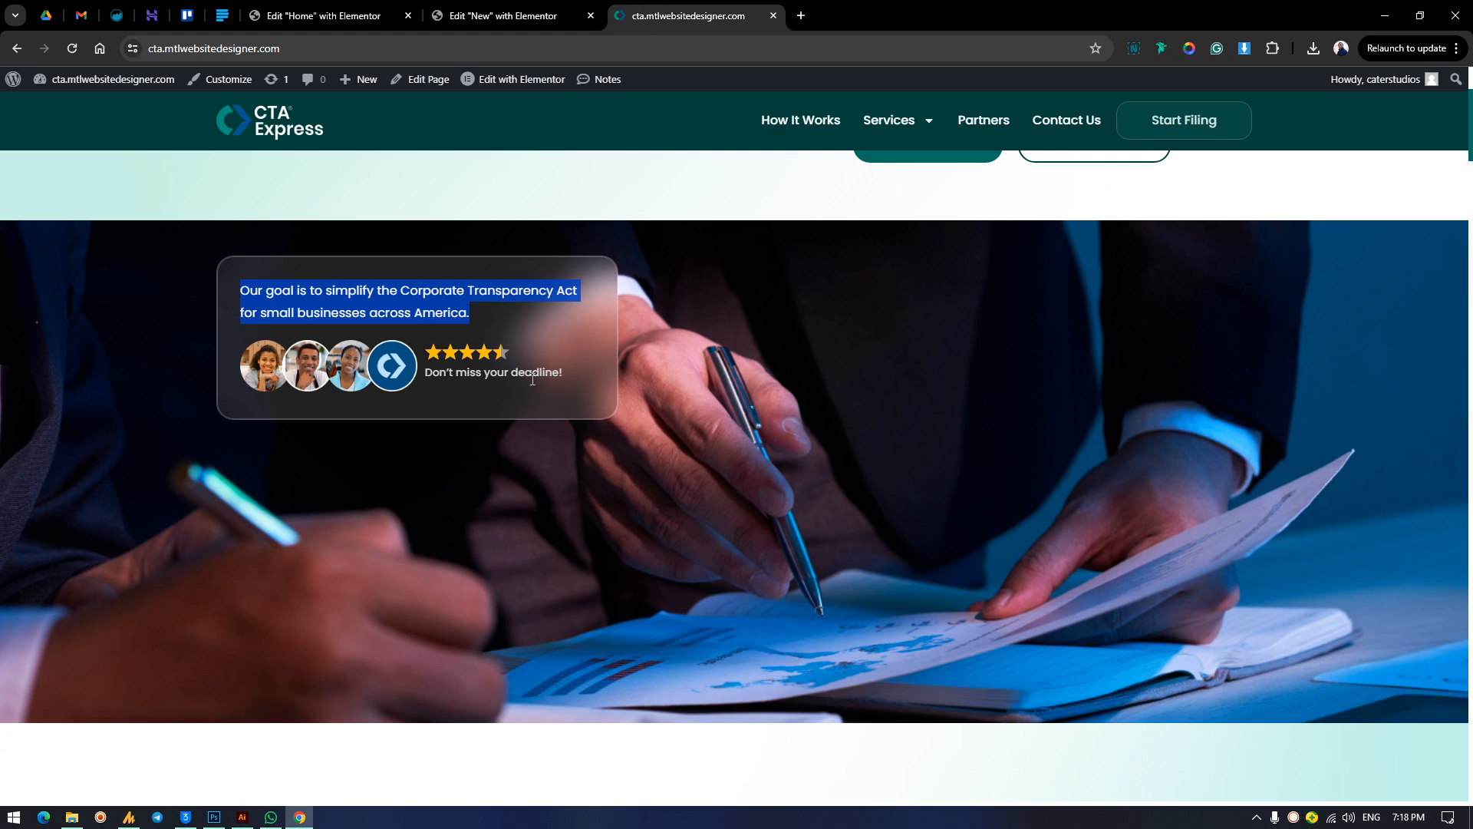
pyautogui.click(503, 16)
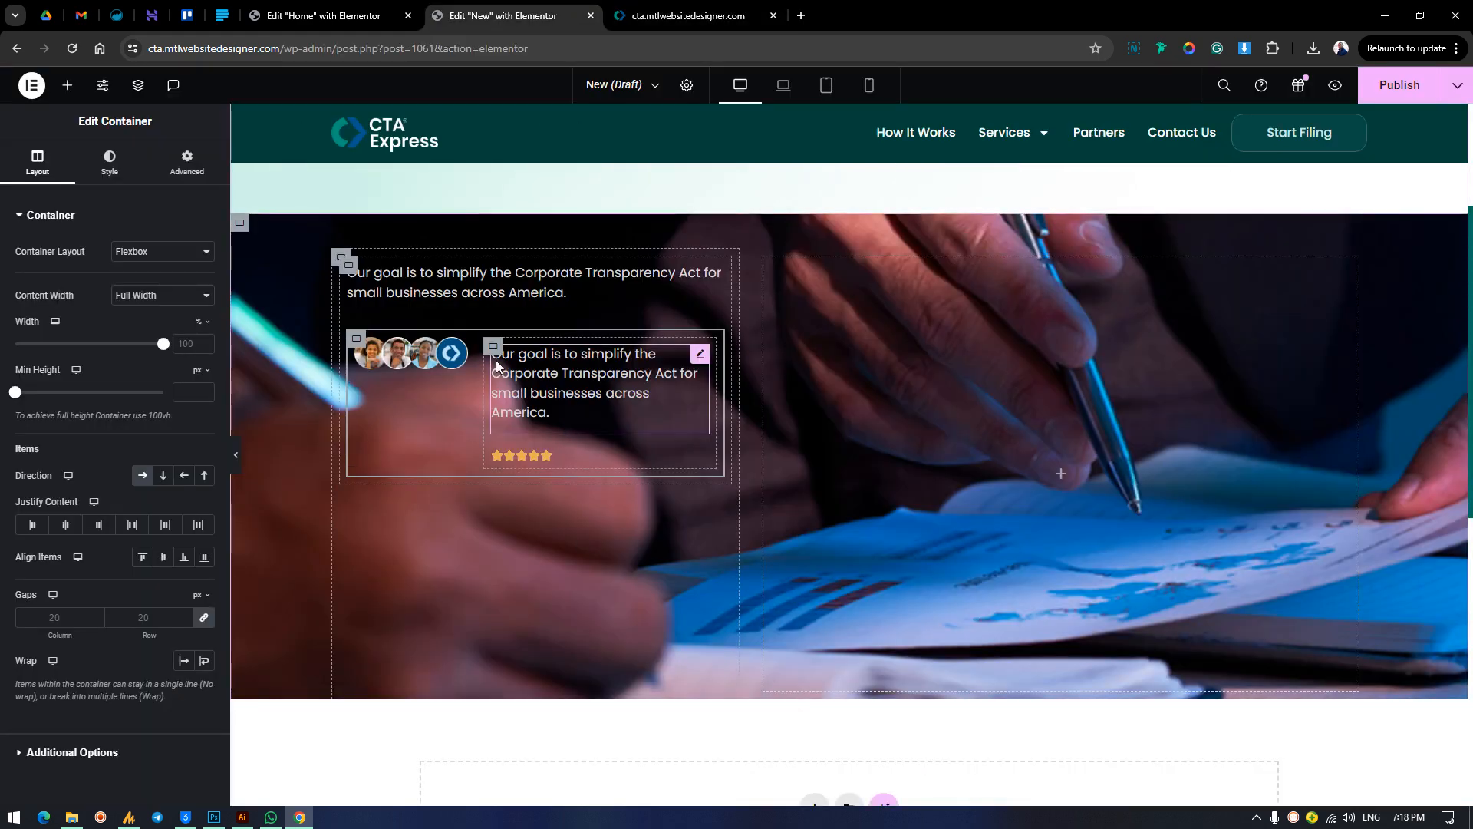
pyautogui.click(164, 477)
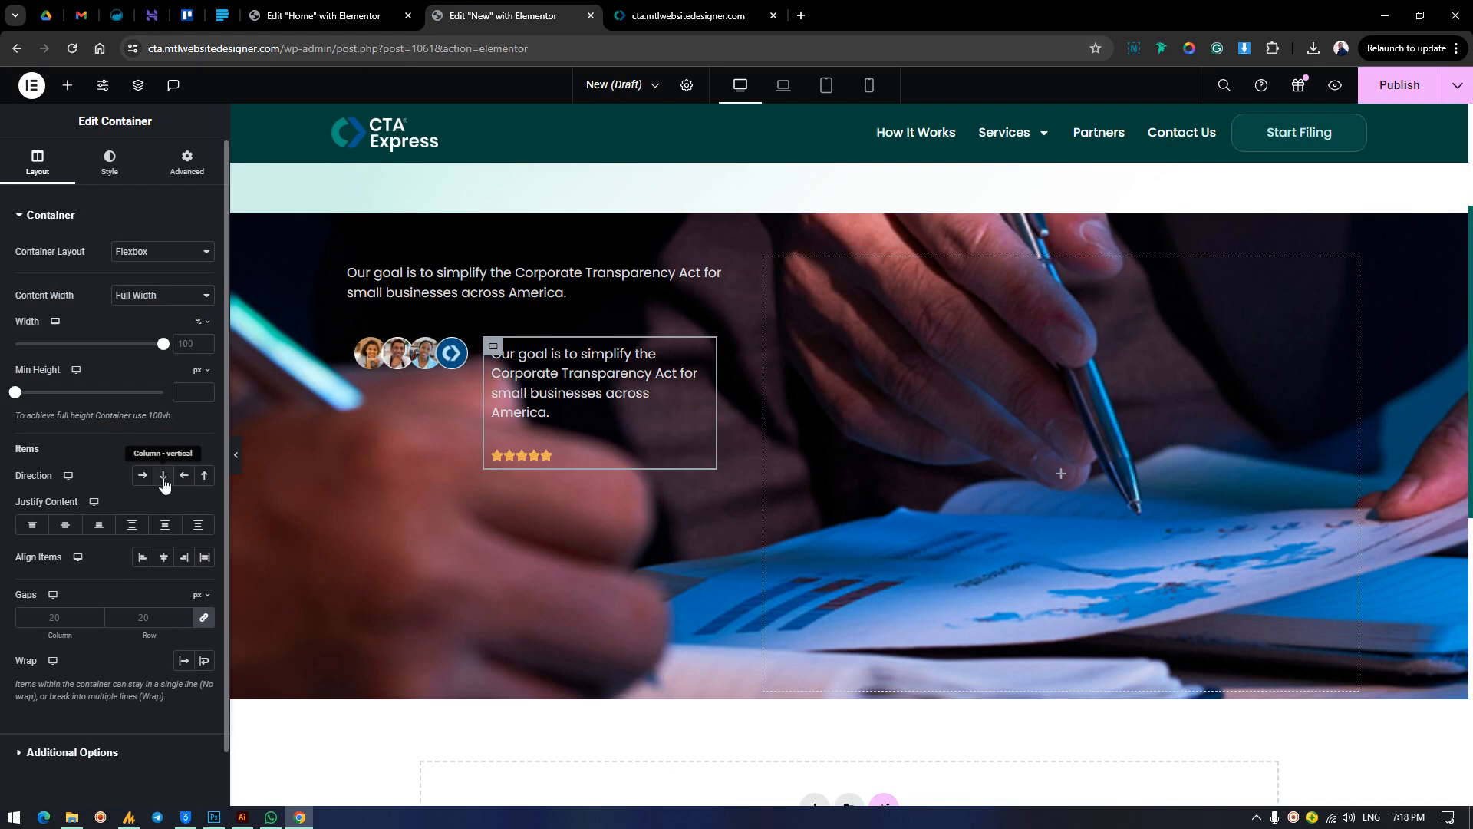
pyautogui.click(203, 477)
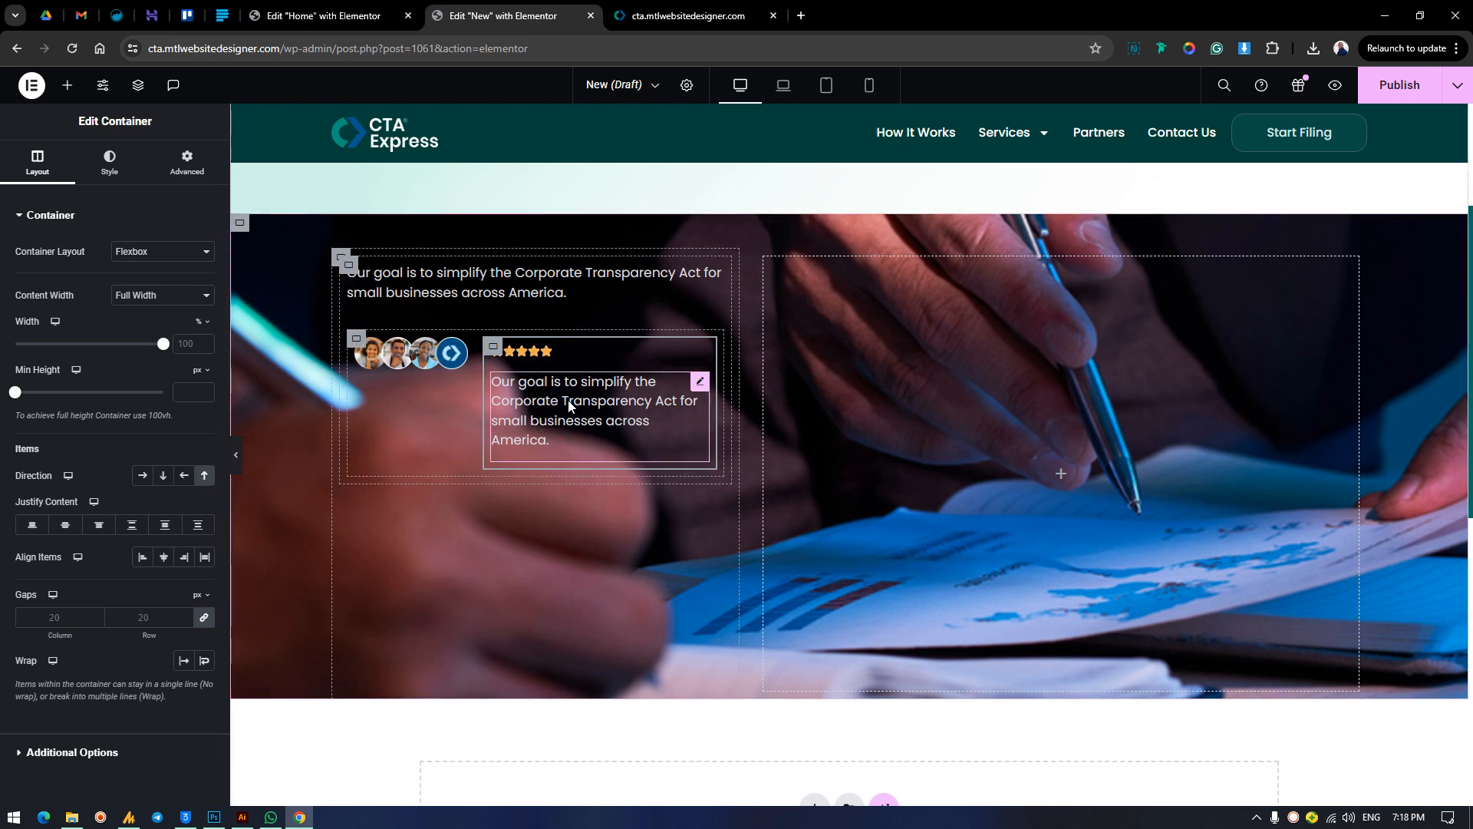
# Copy "Don't miss your deadline!" from the finished homepage and replace the duplicated text under the stars with it.
pyautogui.hotkey('ctrl', 'Tab')
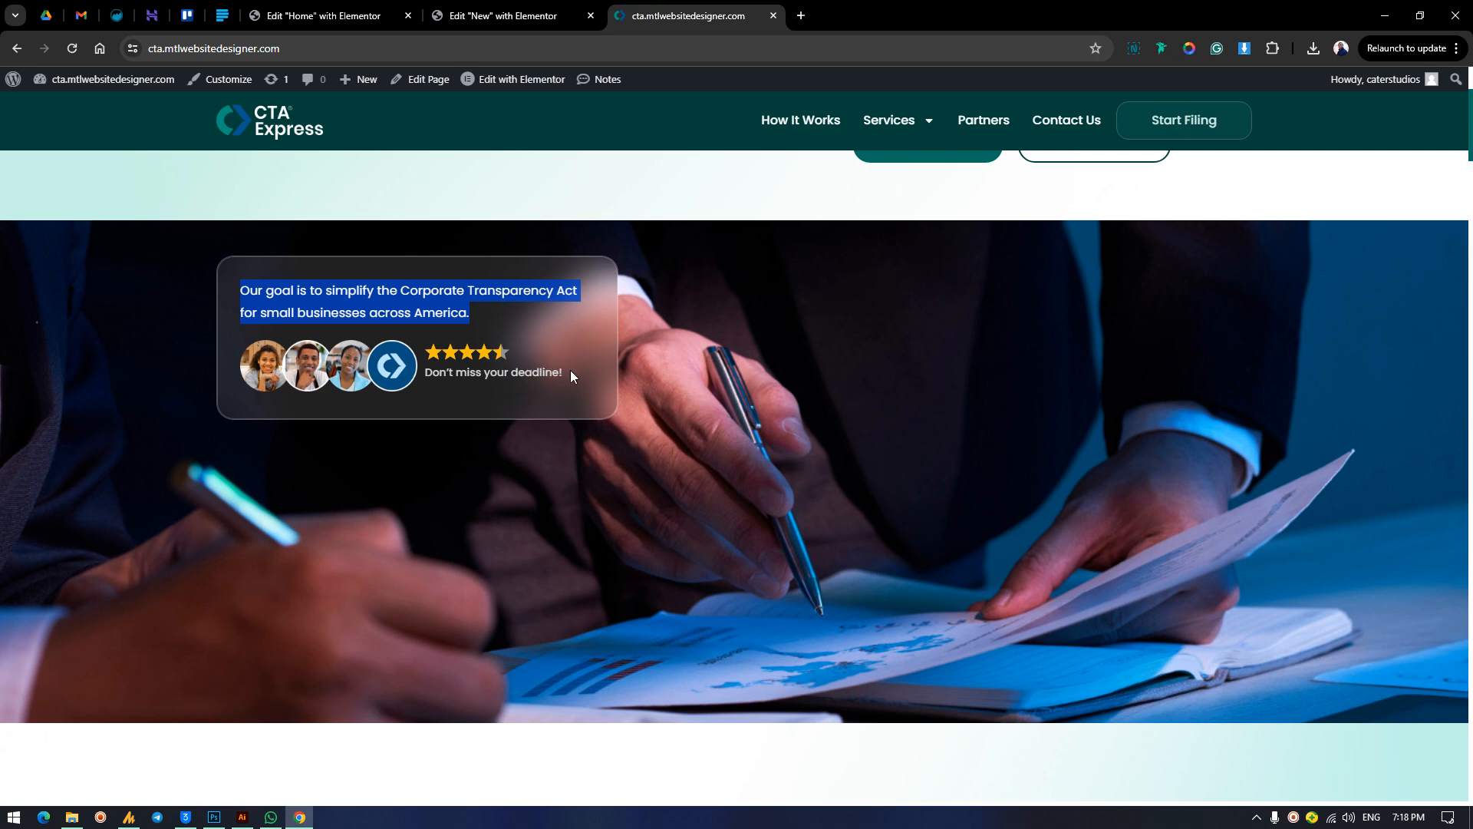
pyautogui.moveTo(569, 370); pyautogui.dragTo(444, 381)
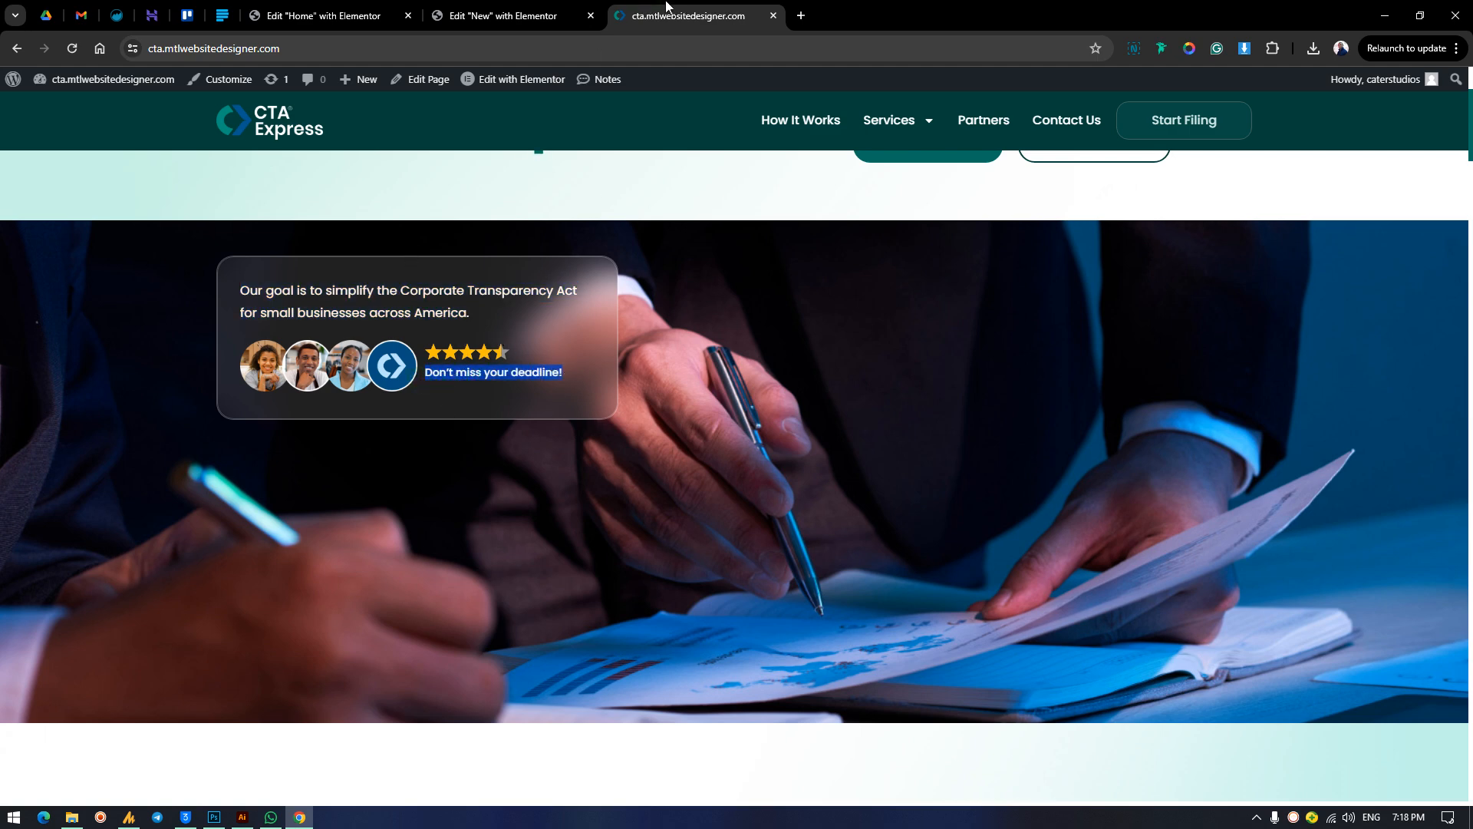
pyautogui.click(507, 15)
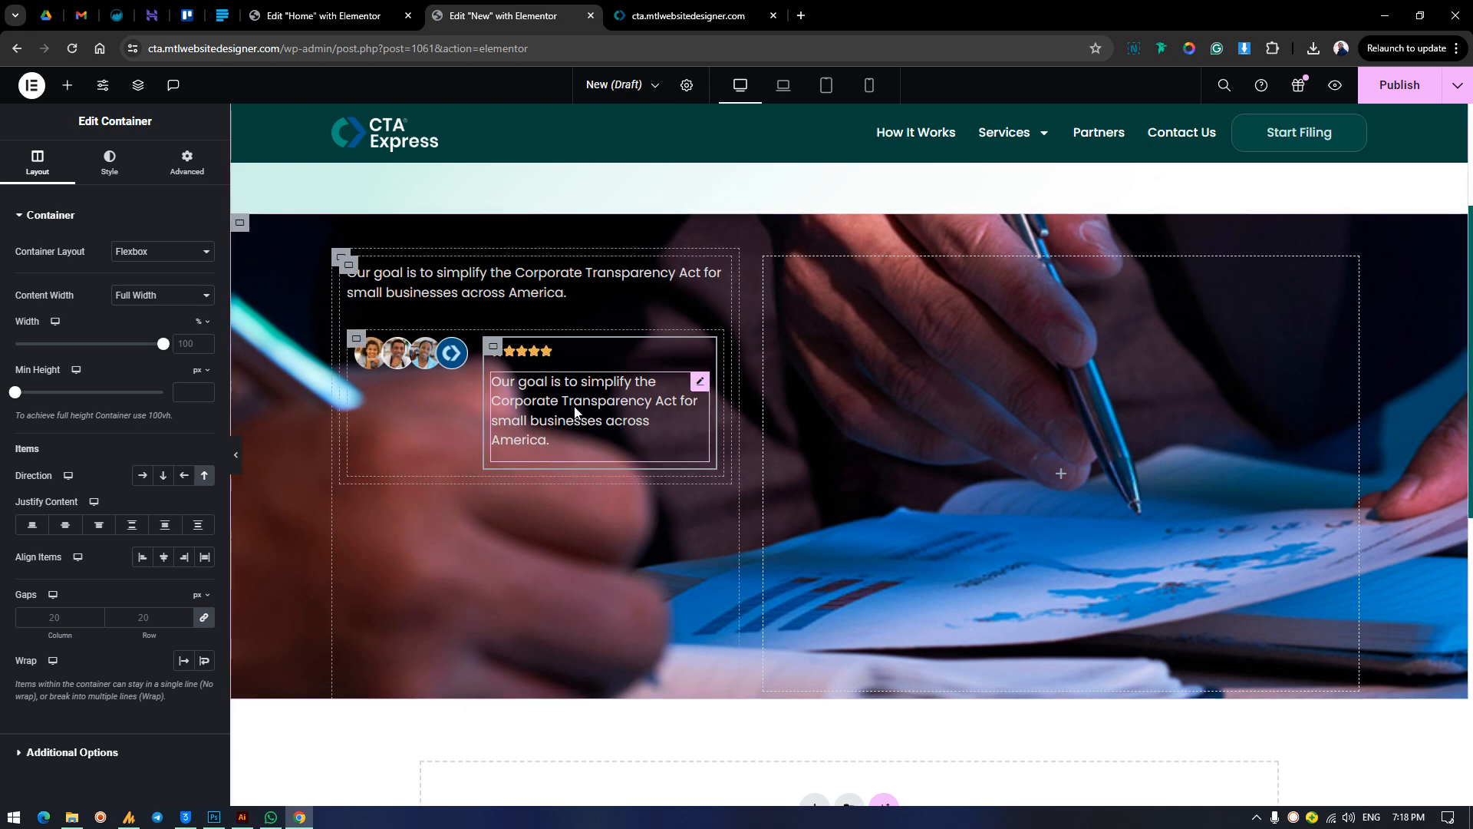
pyautogui.tripleClick(112, 397)
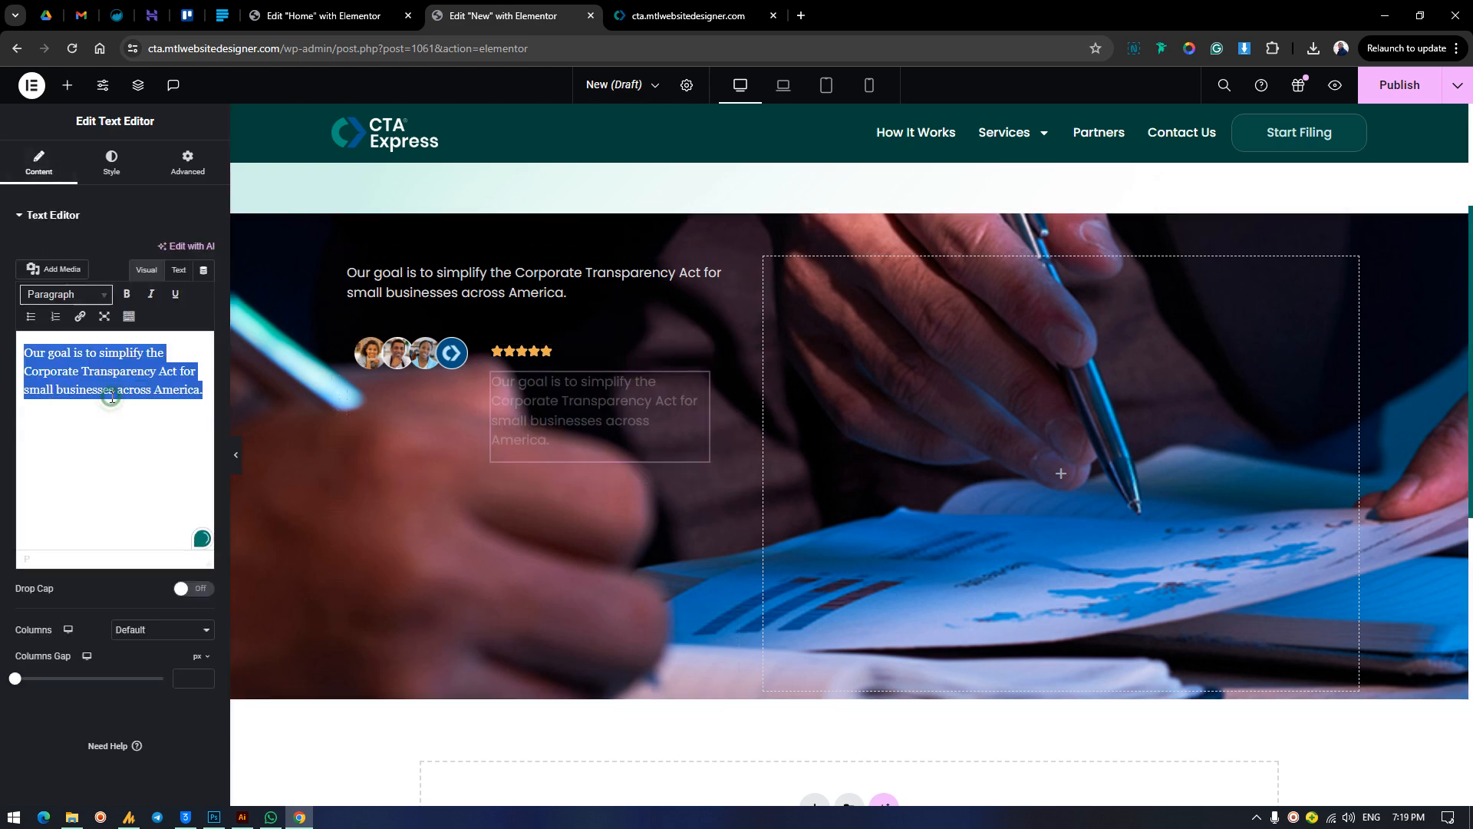
pyautogui.write('Don’t miss your deadline!')
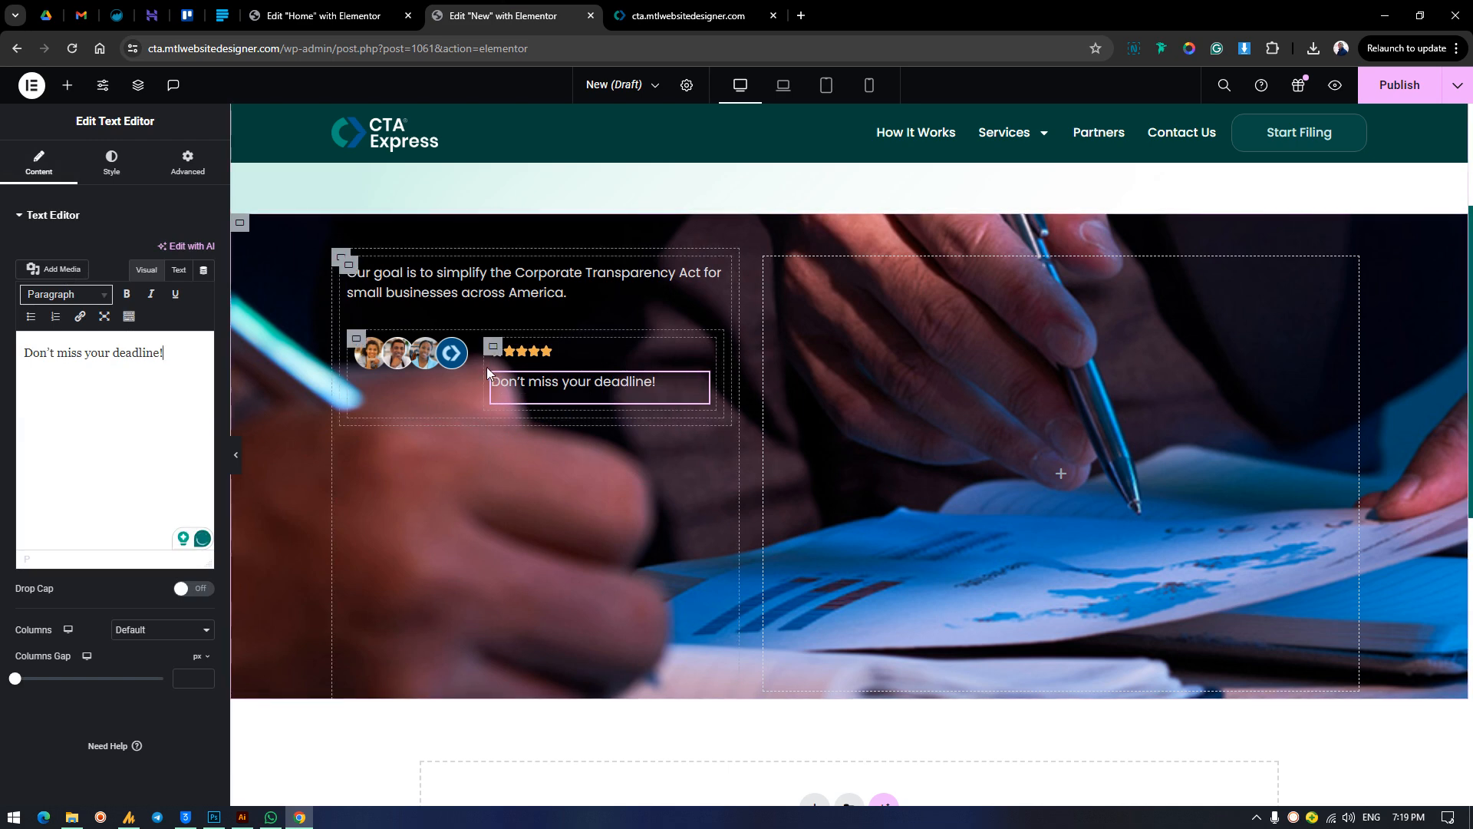
# Set the width of the container holding the stars and deadline text to 50%.
pyautogui.click(392, 373)
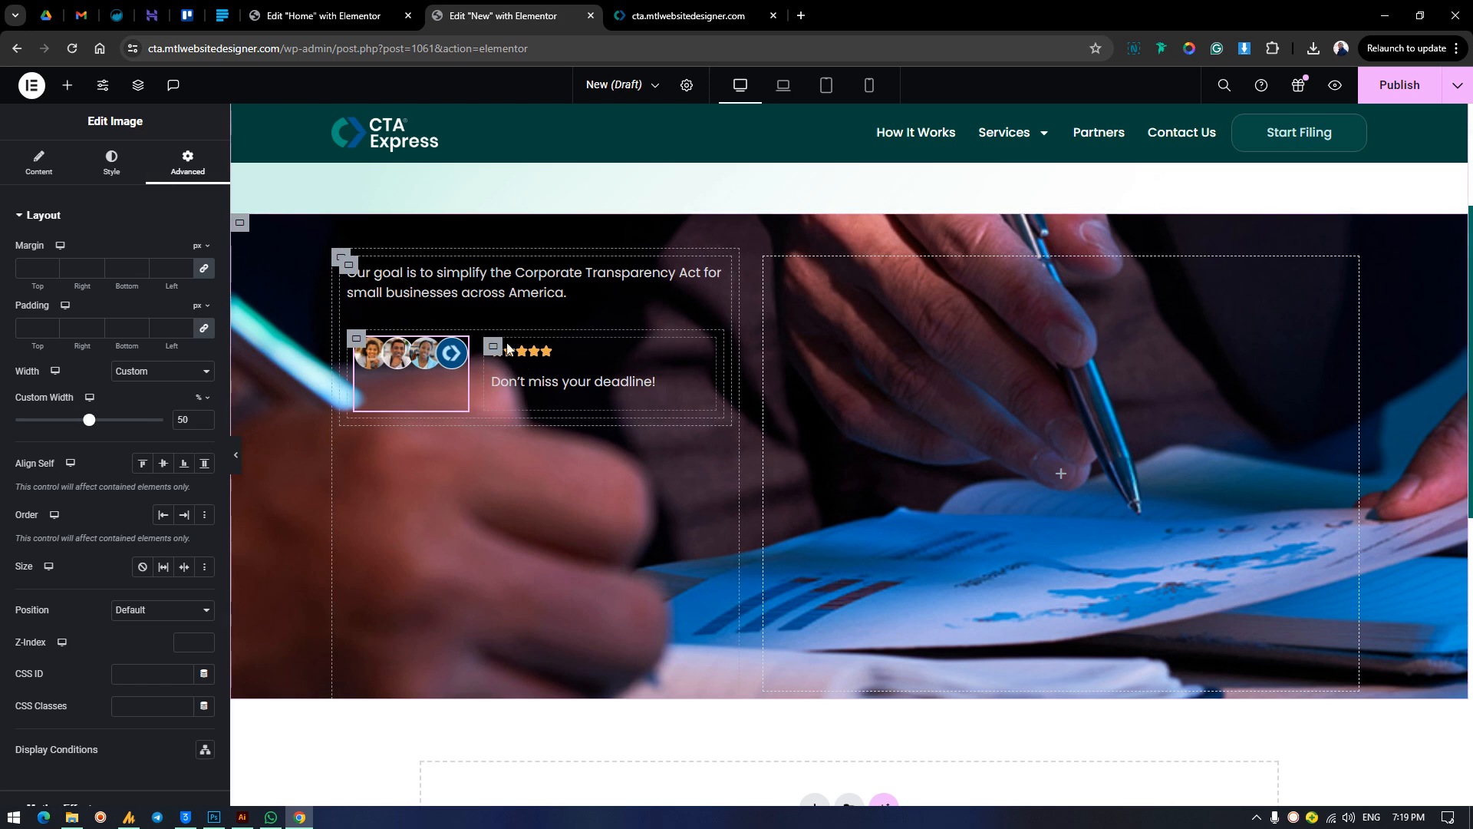
pyautogui.click(491, 348)
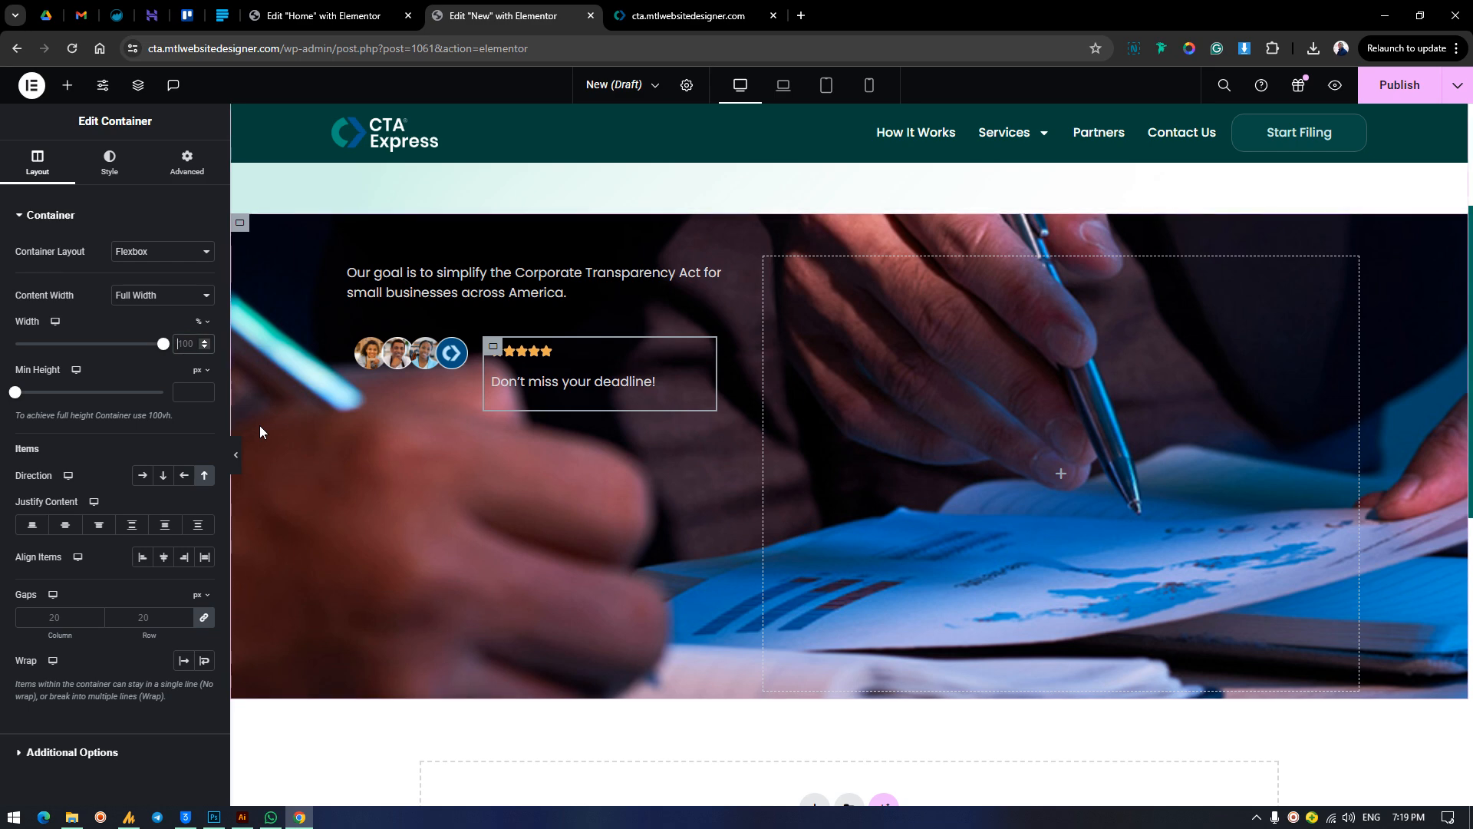
pyautogui.write('40')
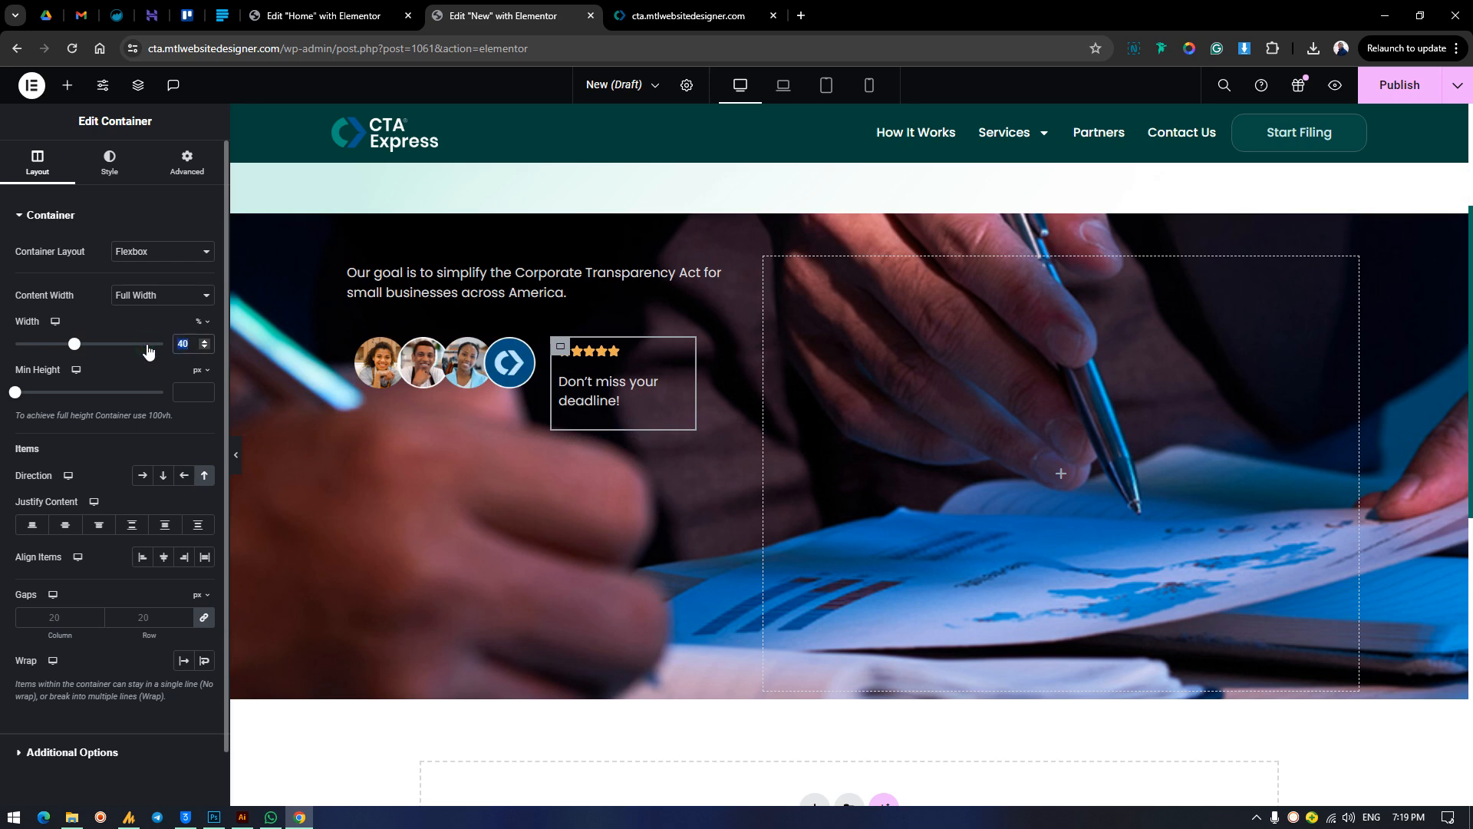
pyautogui.write('50')
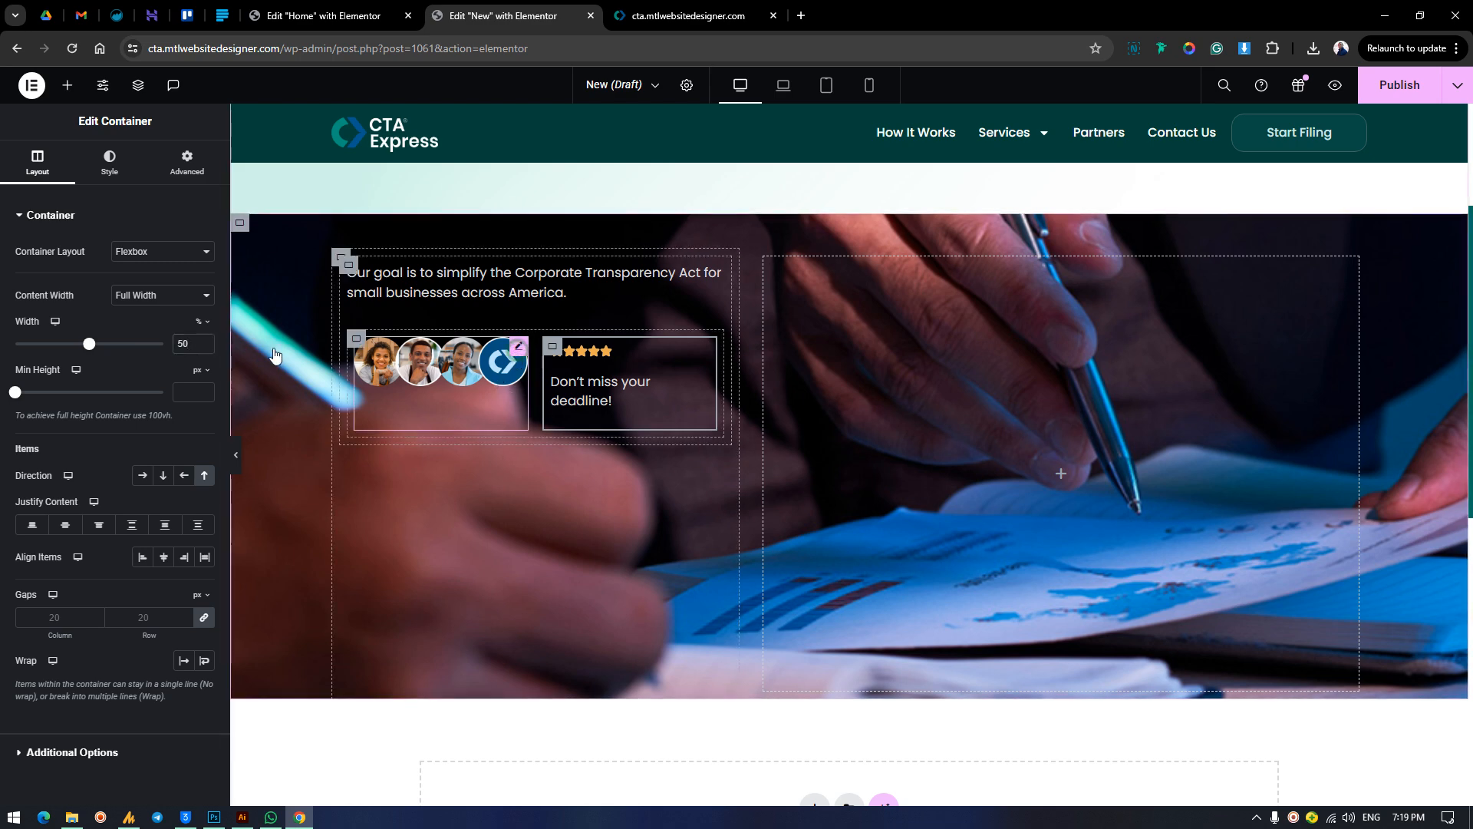
# Align the items of the row container with the avatars and rating to the vertical center.
pyautogui.click(518, 355)
pyautogui.click(356, 339)
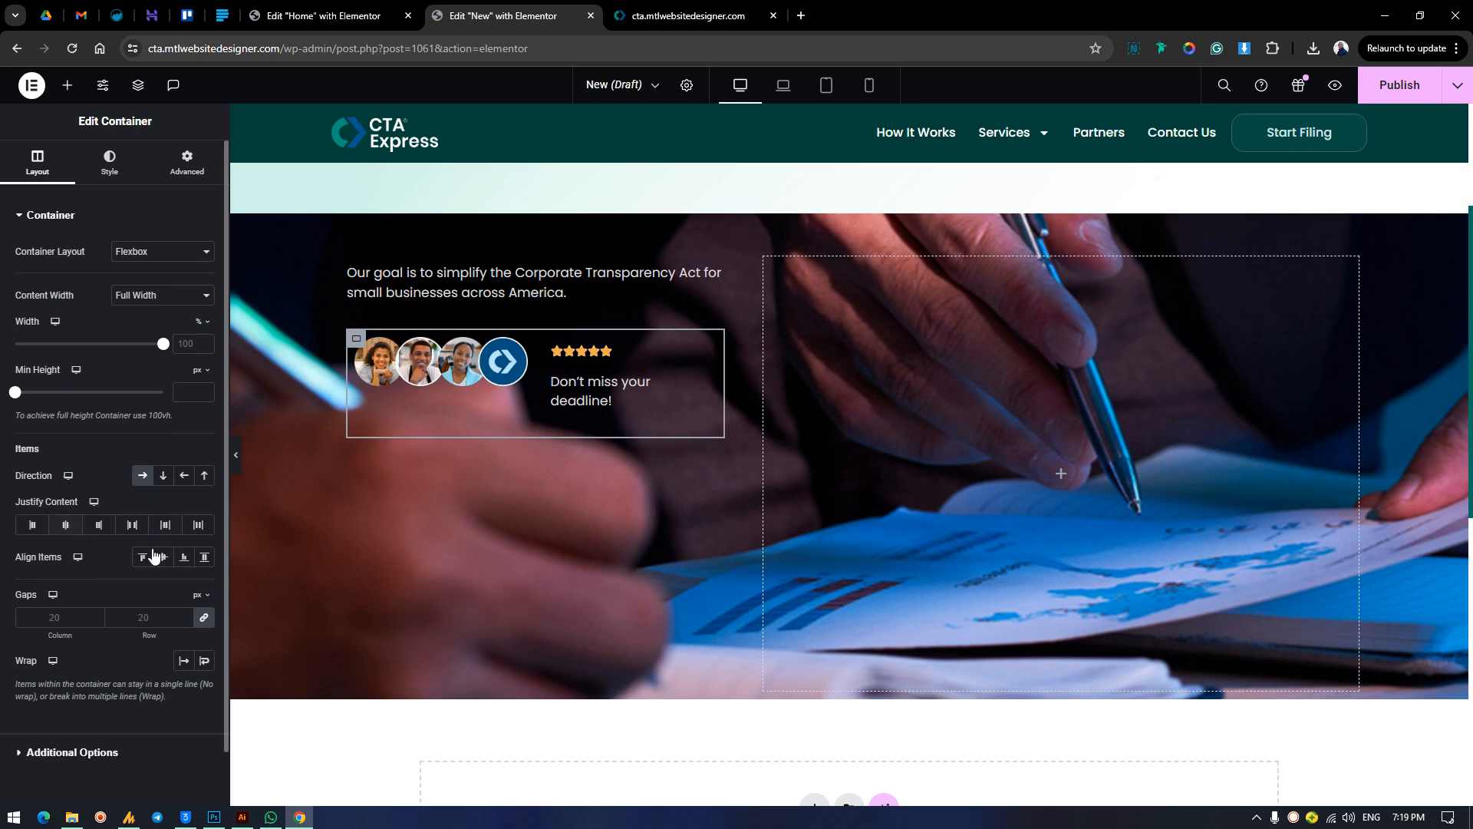
pyautogui.click(164, 558)
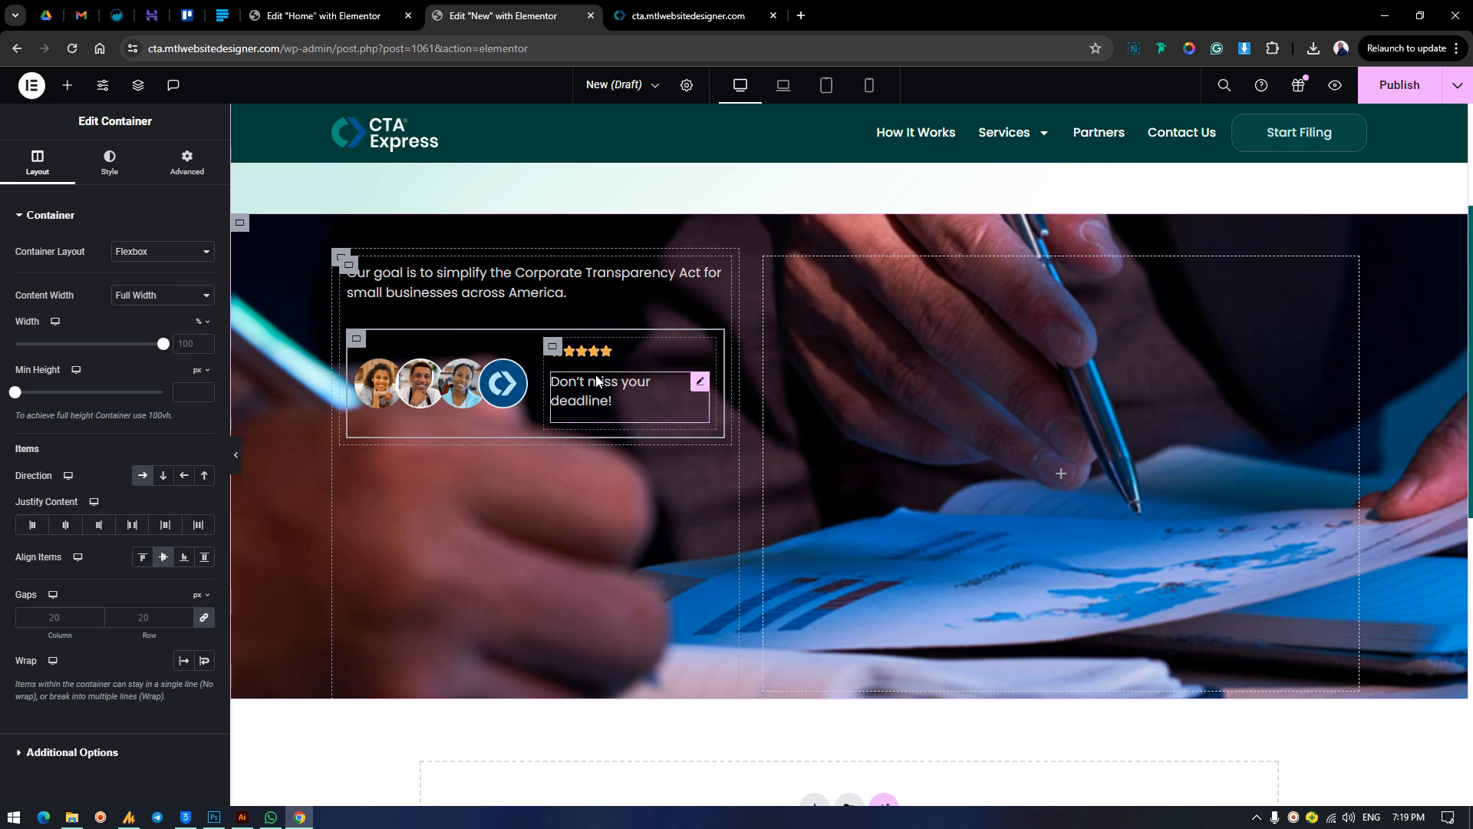
# Set the gaps of the container with the stars and deadline text to 0.
pyautogui.click(551, 349)
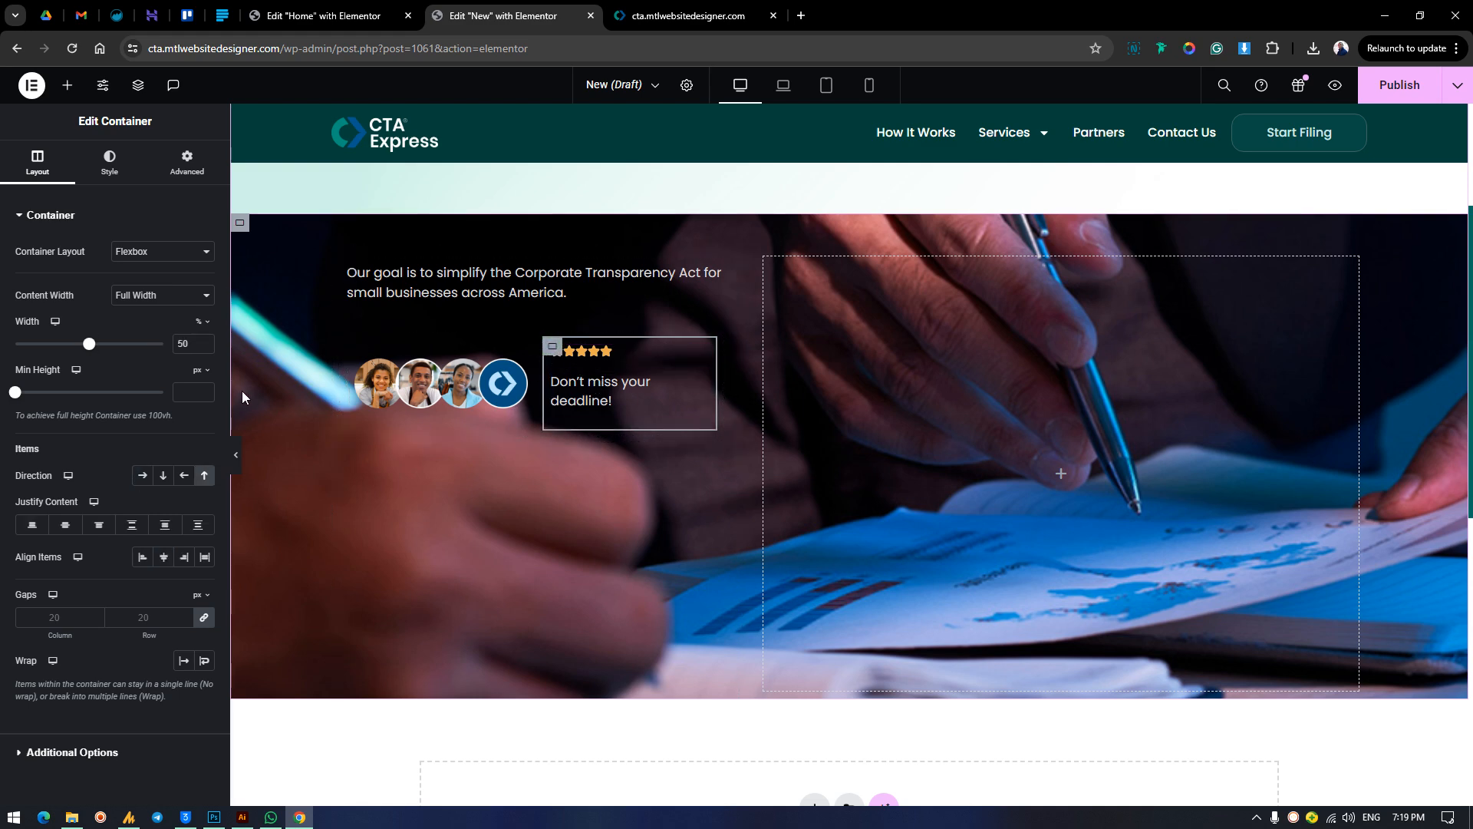
pyautogui.click(66, 611)
pyautogui.write('0')
# Set the deadline text's font size to 15 px and compare it with the finished homepage's card.
pyautogui.click(610, 384)
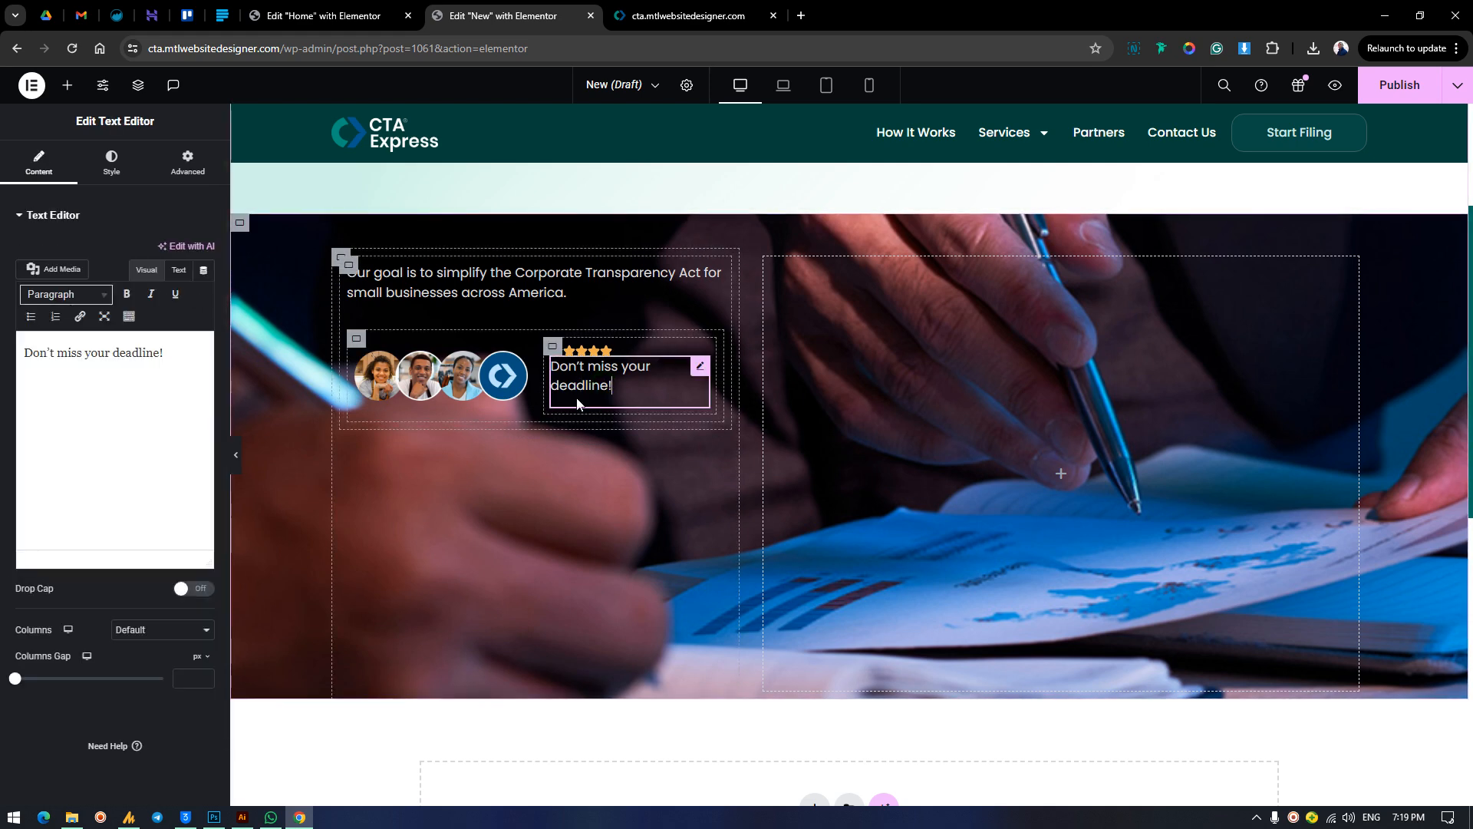
pyautogui.click(111, 163)
pyautogui.click(203, 316)
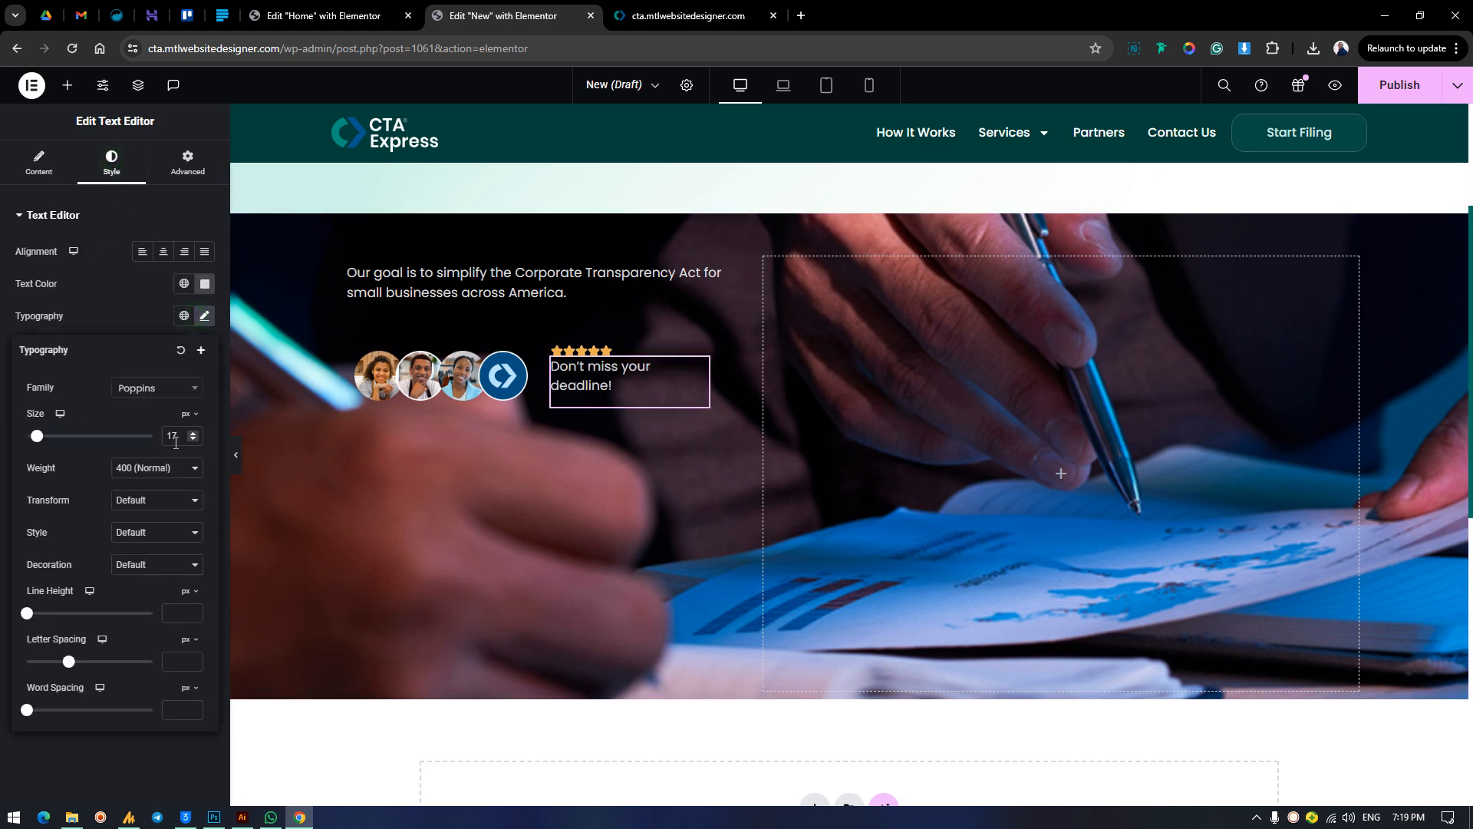
pyautogui.press('Down')
pyautogui.press('Down')
pyautogui.press('Down')
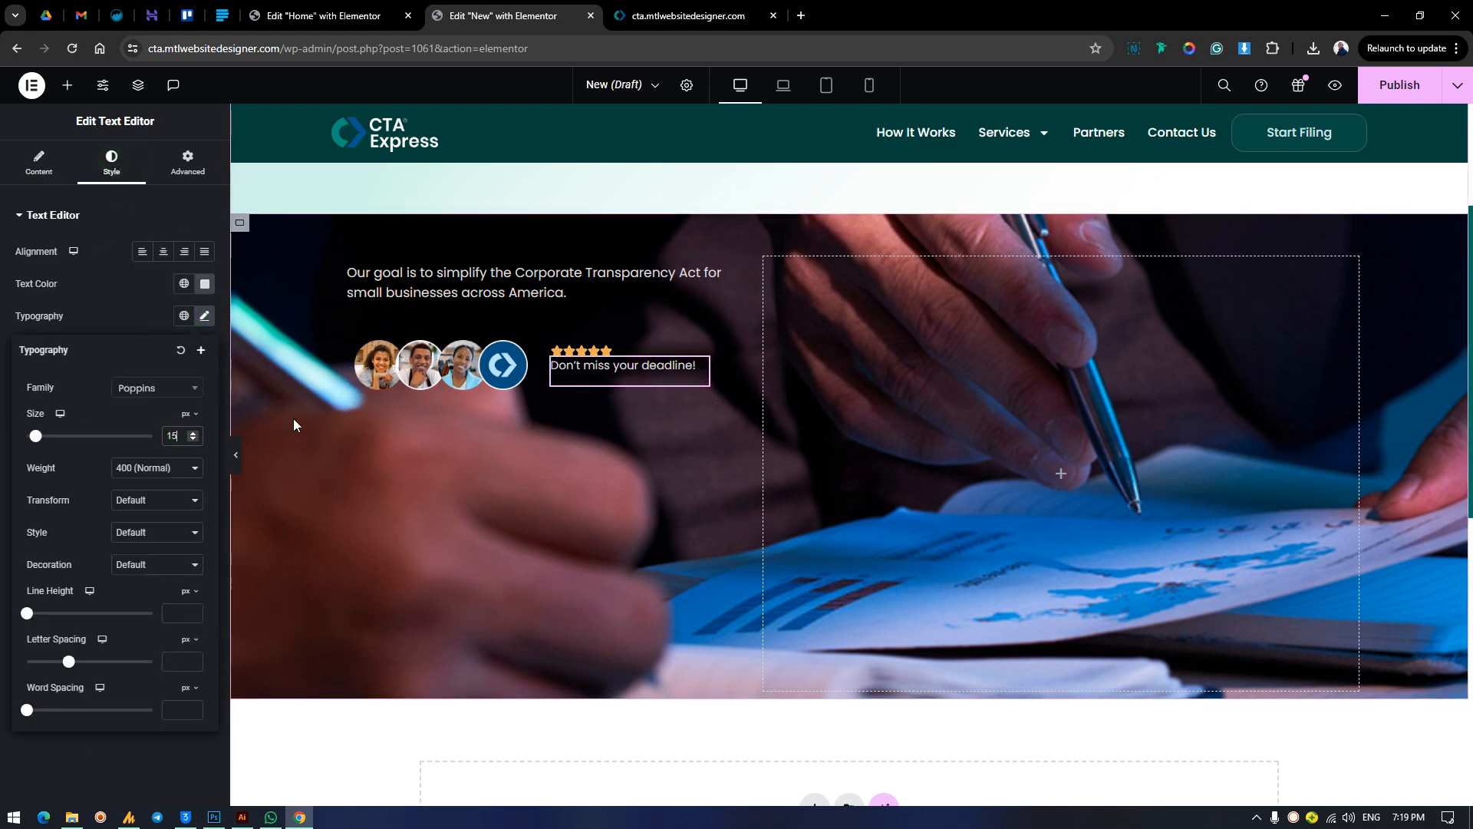
pyautogui.press('Up')
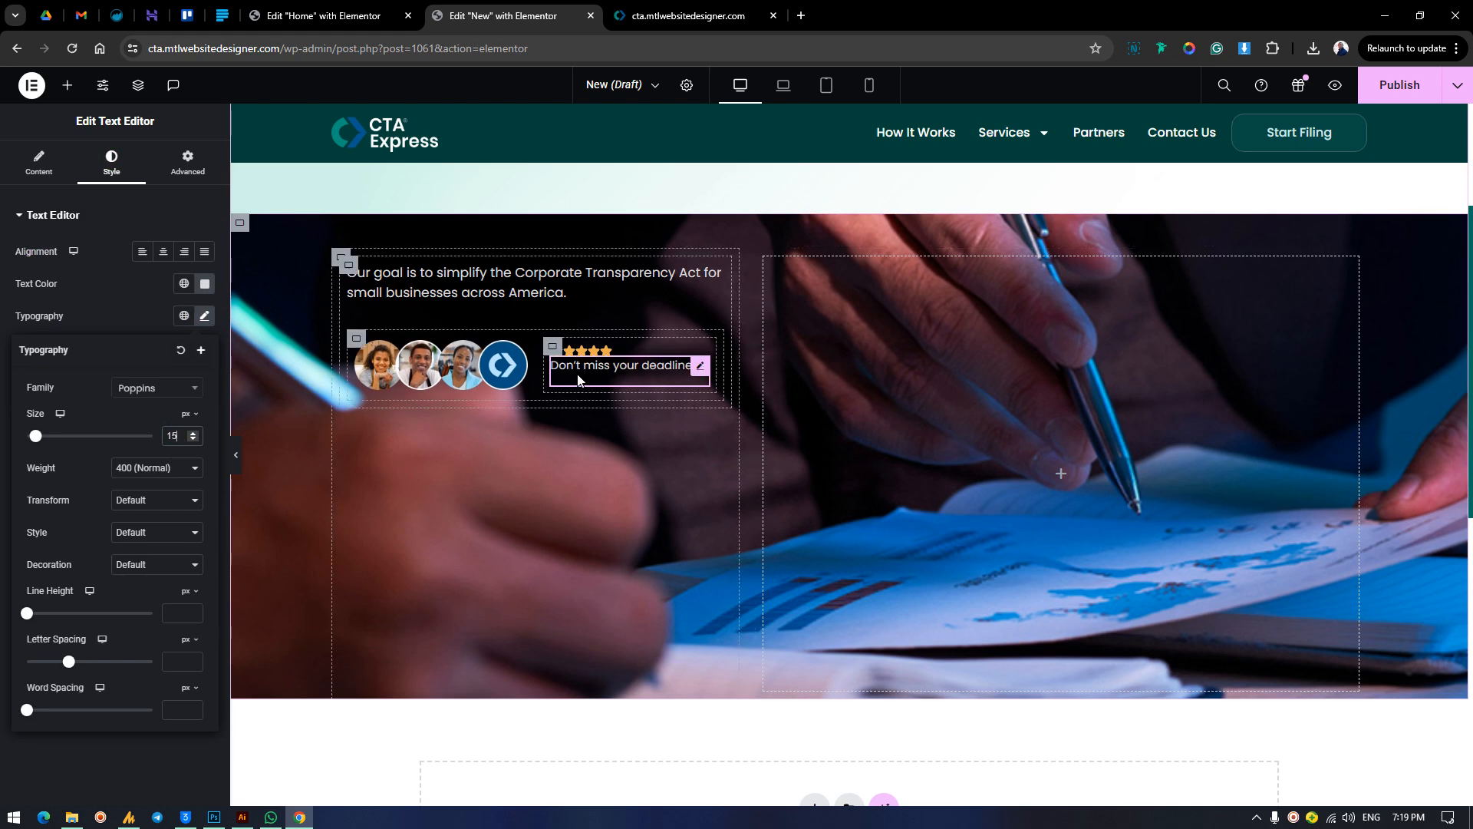
pyautogui.click(651, 12)
pyautogui.click(503, 16)
# Set the deadline text's line height to 9 px and the gaps of its container to 7 px.
pyautogui.click(702, 369)
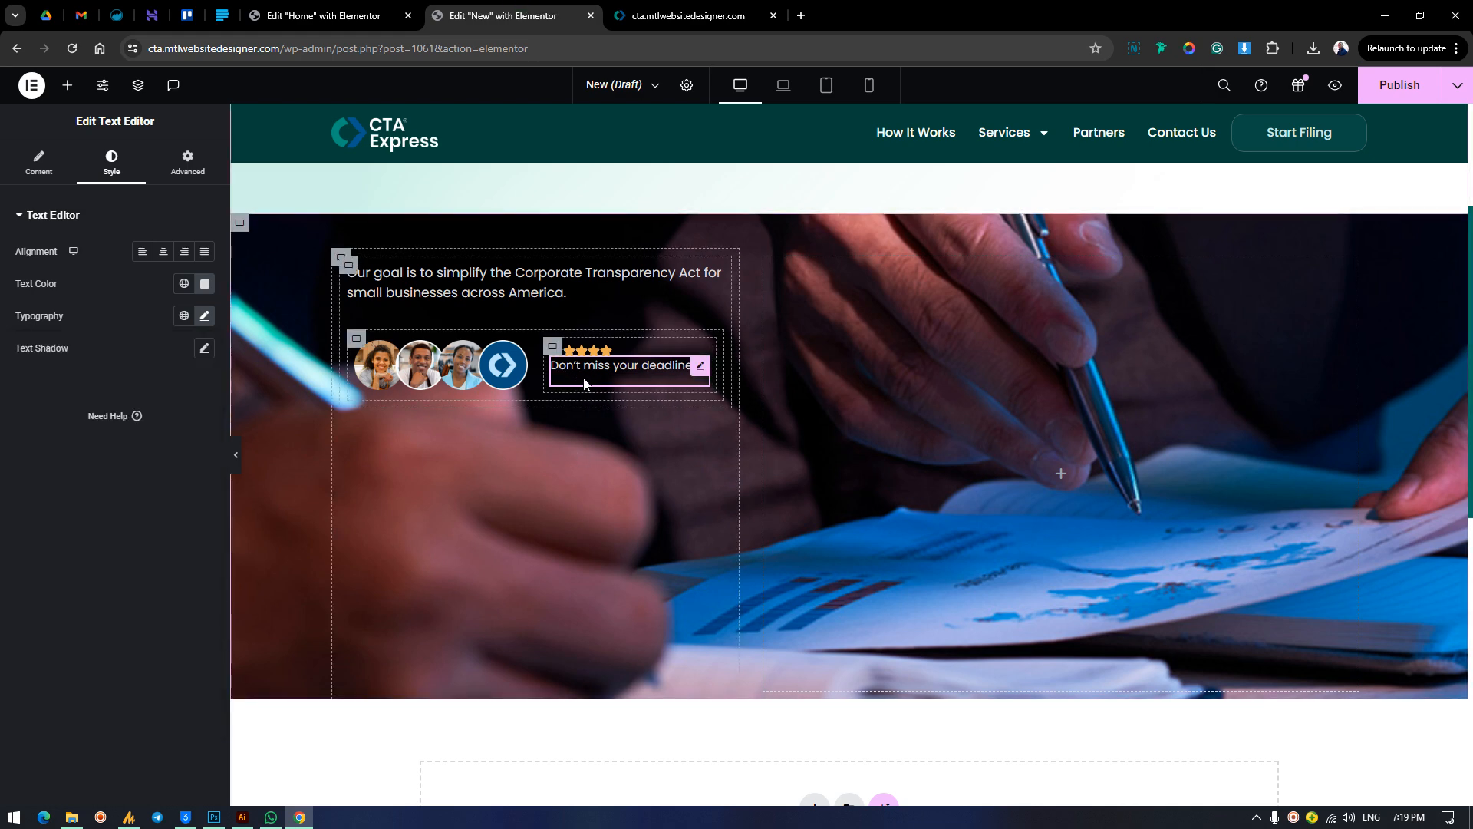
pyautogui.click(204, 315)
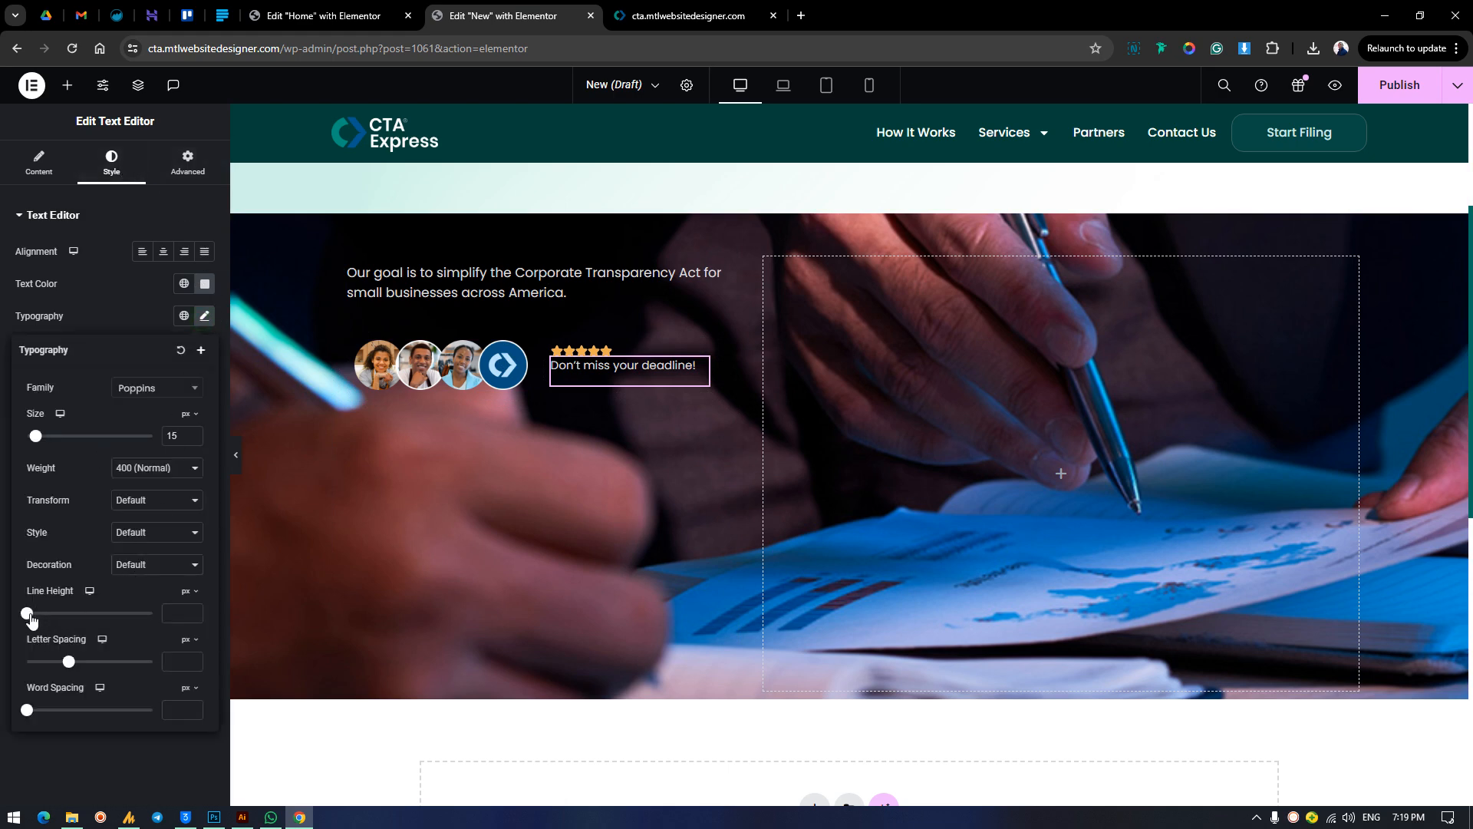
pyautogui.moveTo(26, 613); pyautogui.dragTo(37, 618)
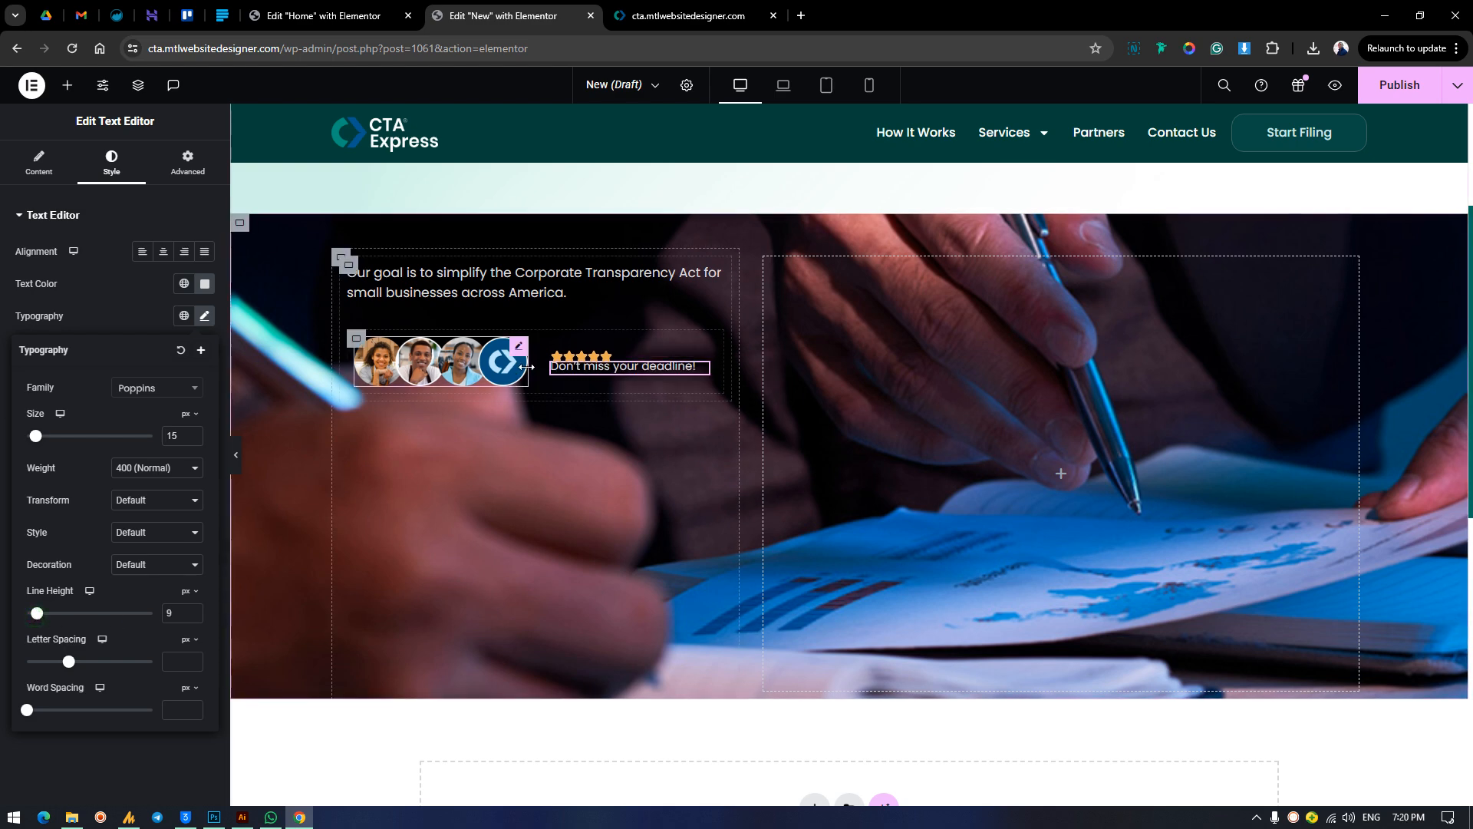
pyautogui.click(545, 396)
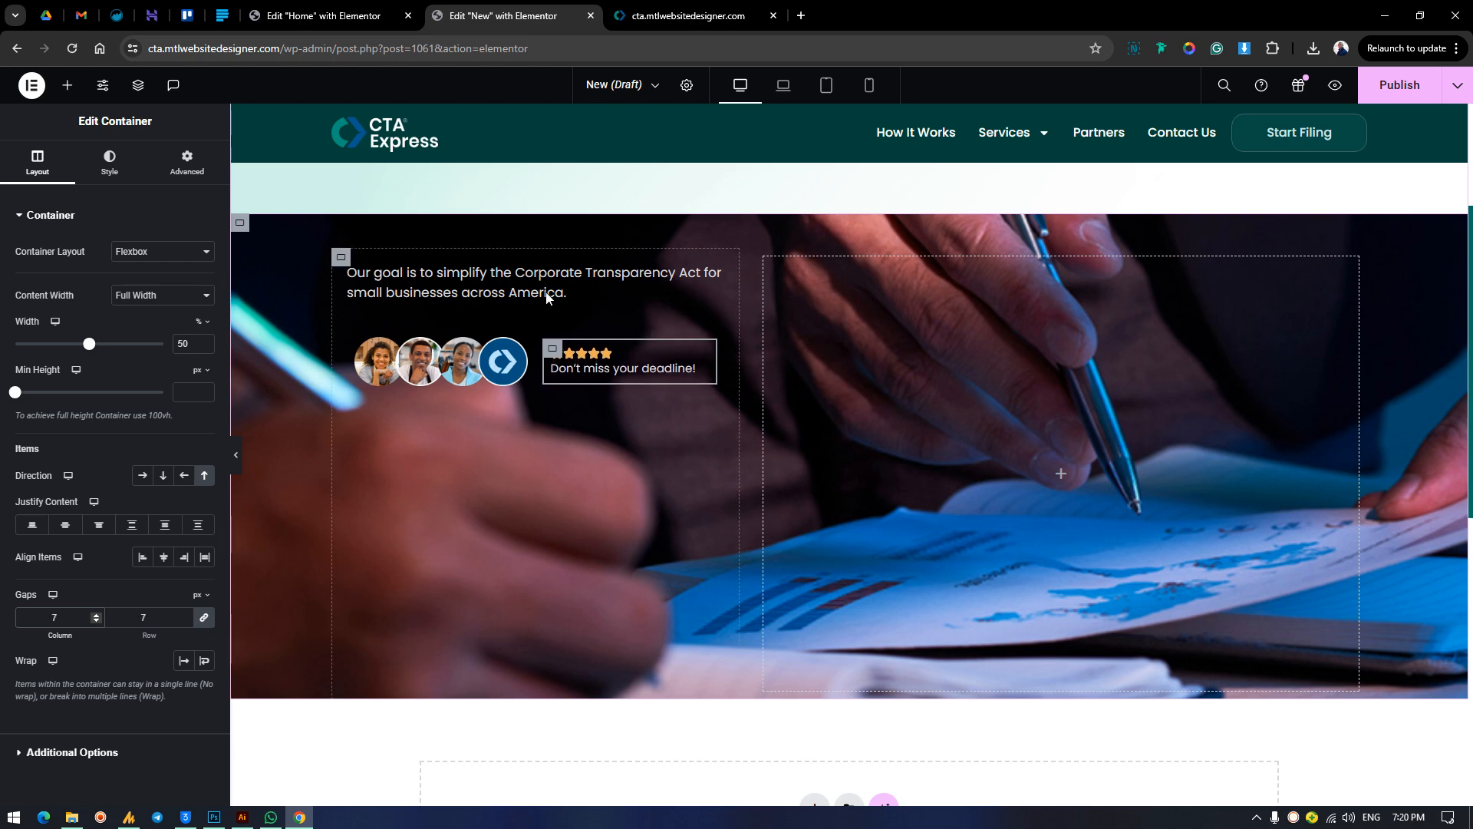
# Enlarge the star rating's icons to a size of 23 px.
pyautogui.click(610, 354)
pyautogui.click(113, 165)
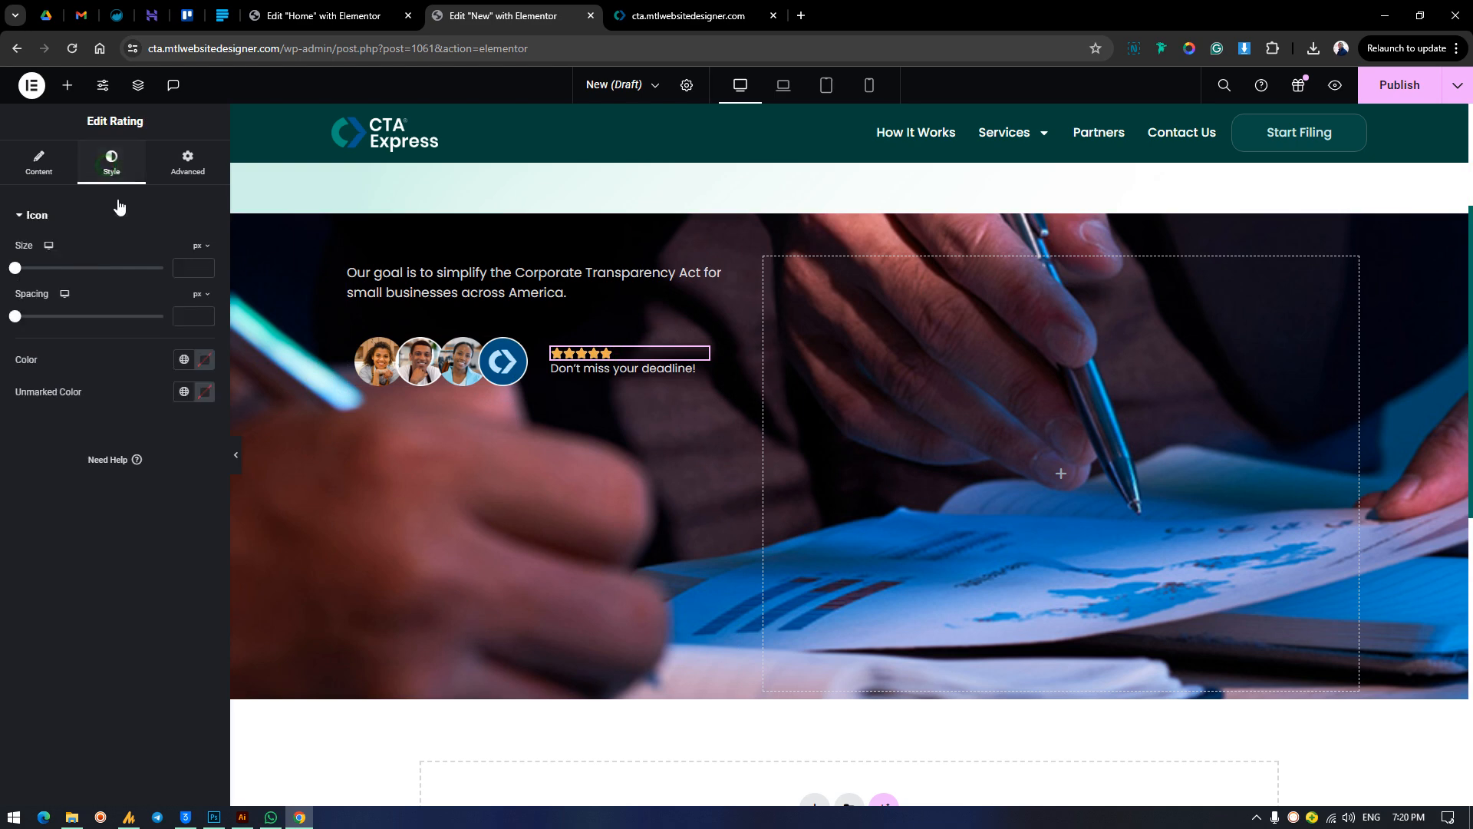
pyautogui.moveTo(15, 272); pyautogui.dragTo(49, 319)
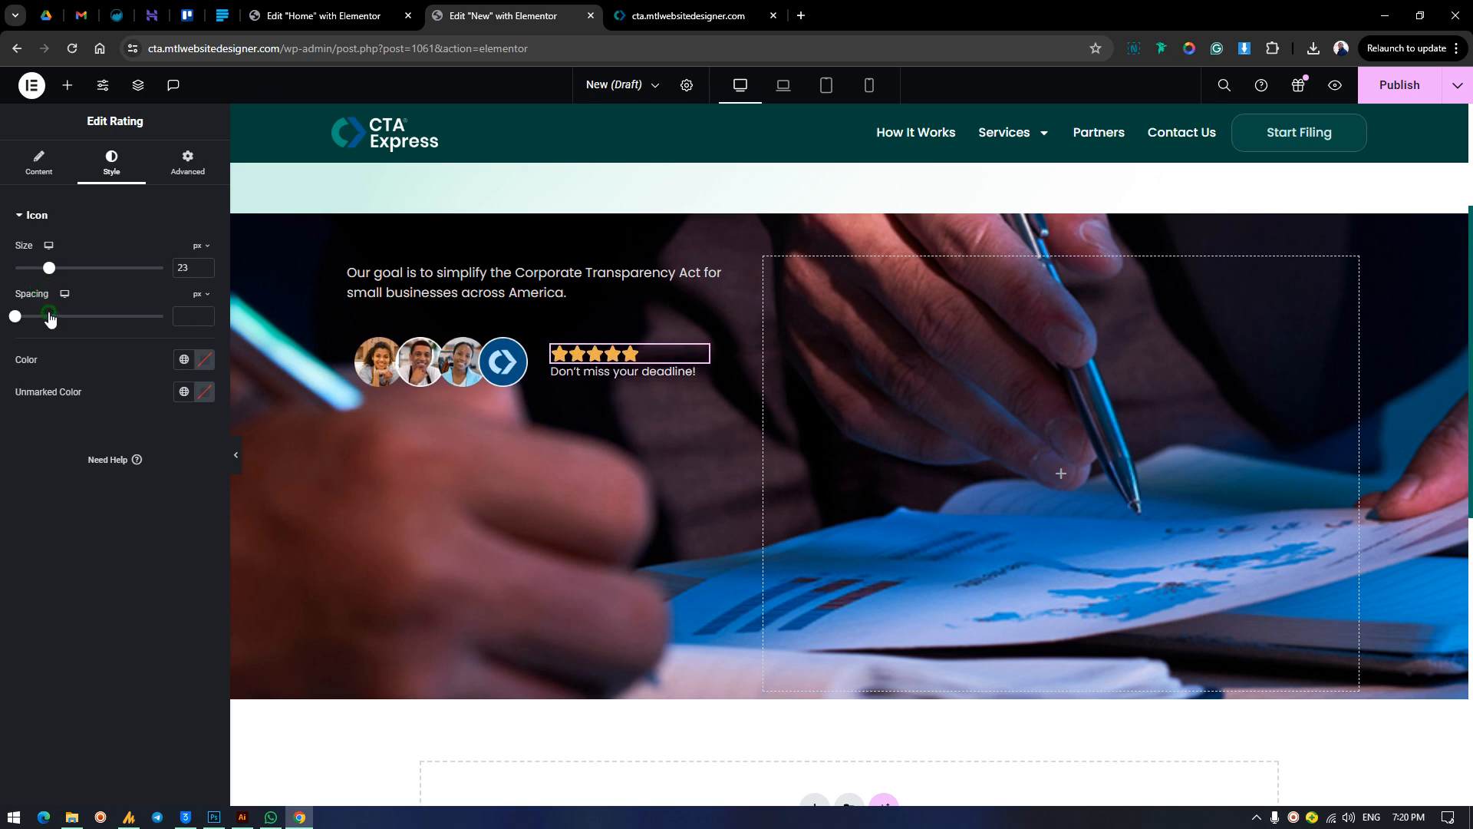
# Try the global green on the star rating, and replace it with the custom amber color #FFB000.
pyautogui.click(184, 359)
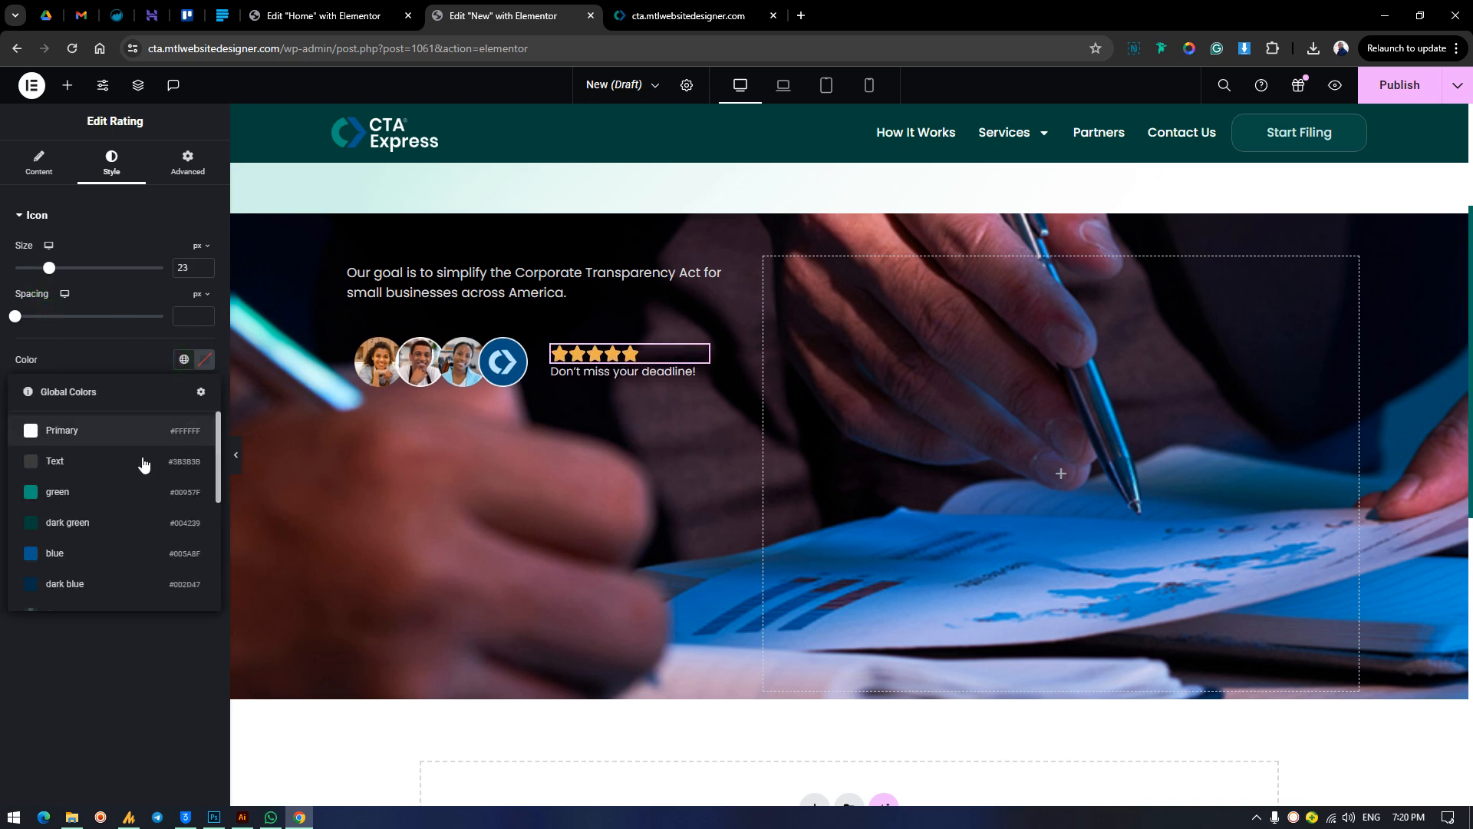
pyautogui.click(95, 495)
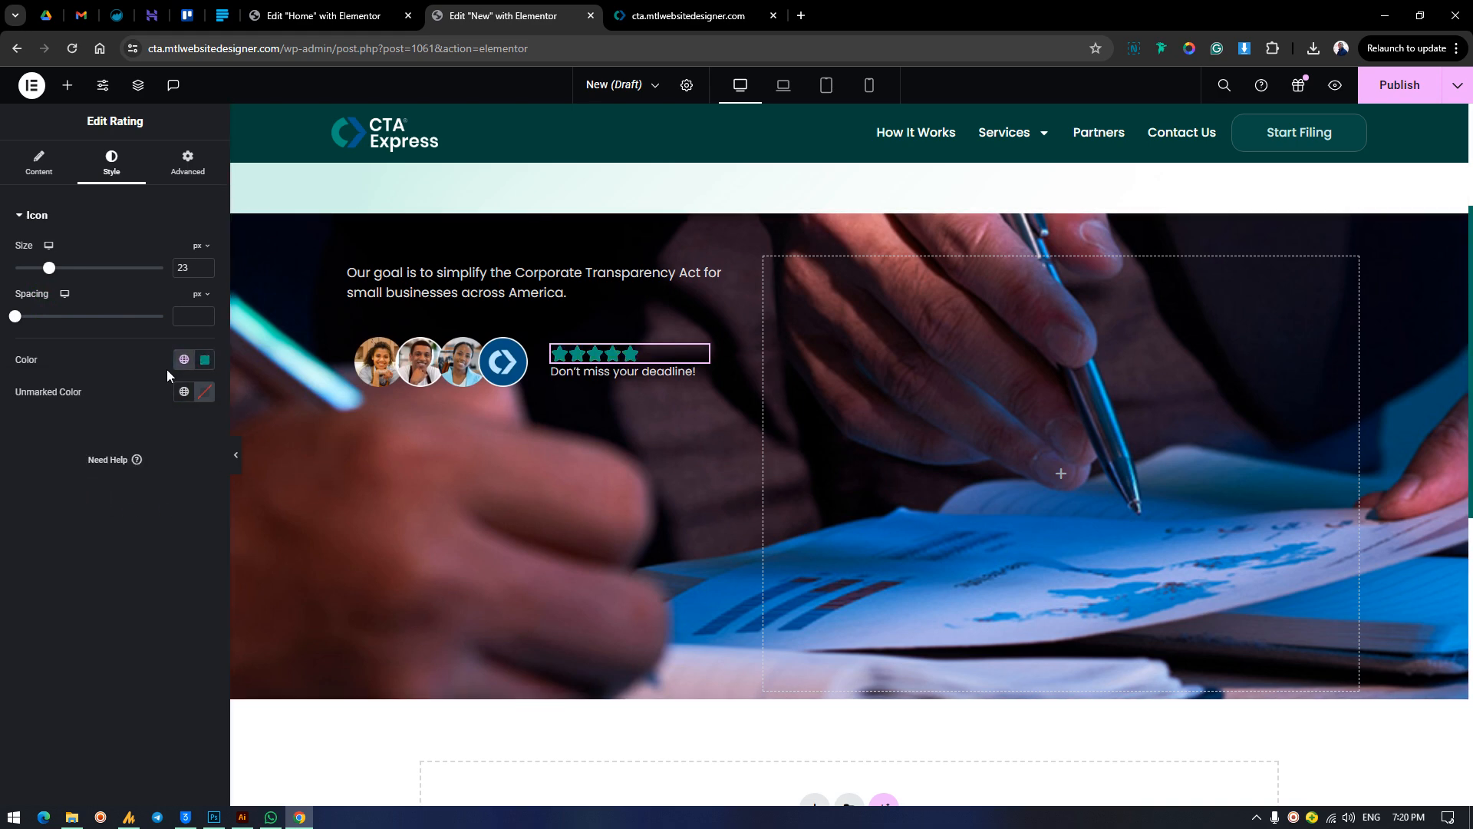
pyautogui.click(211, 369)
pyautogui.click(205, 361)
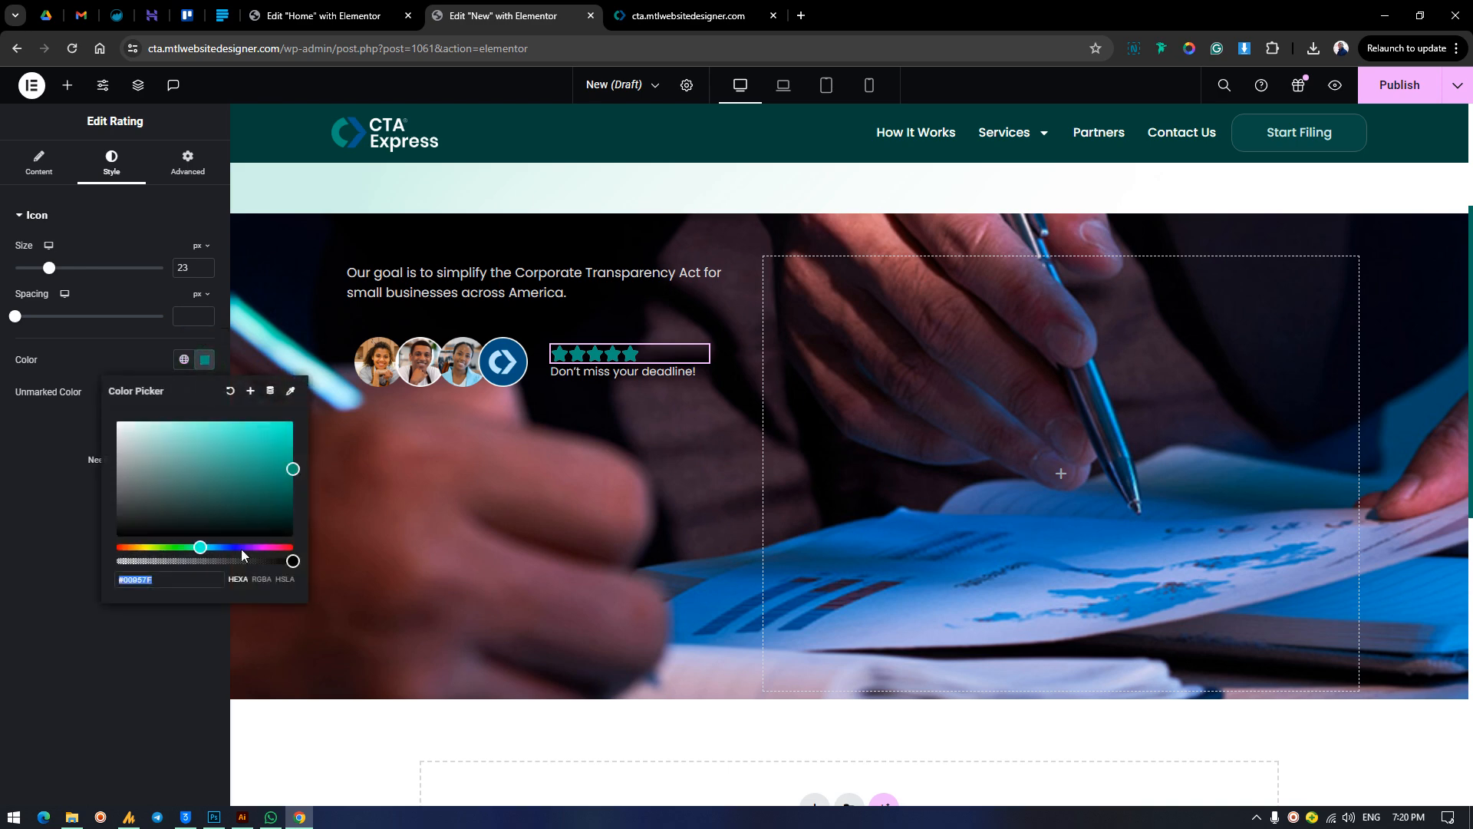
pyautogui.click(136, 546)
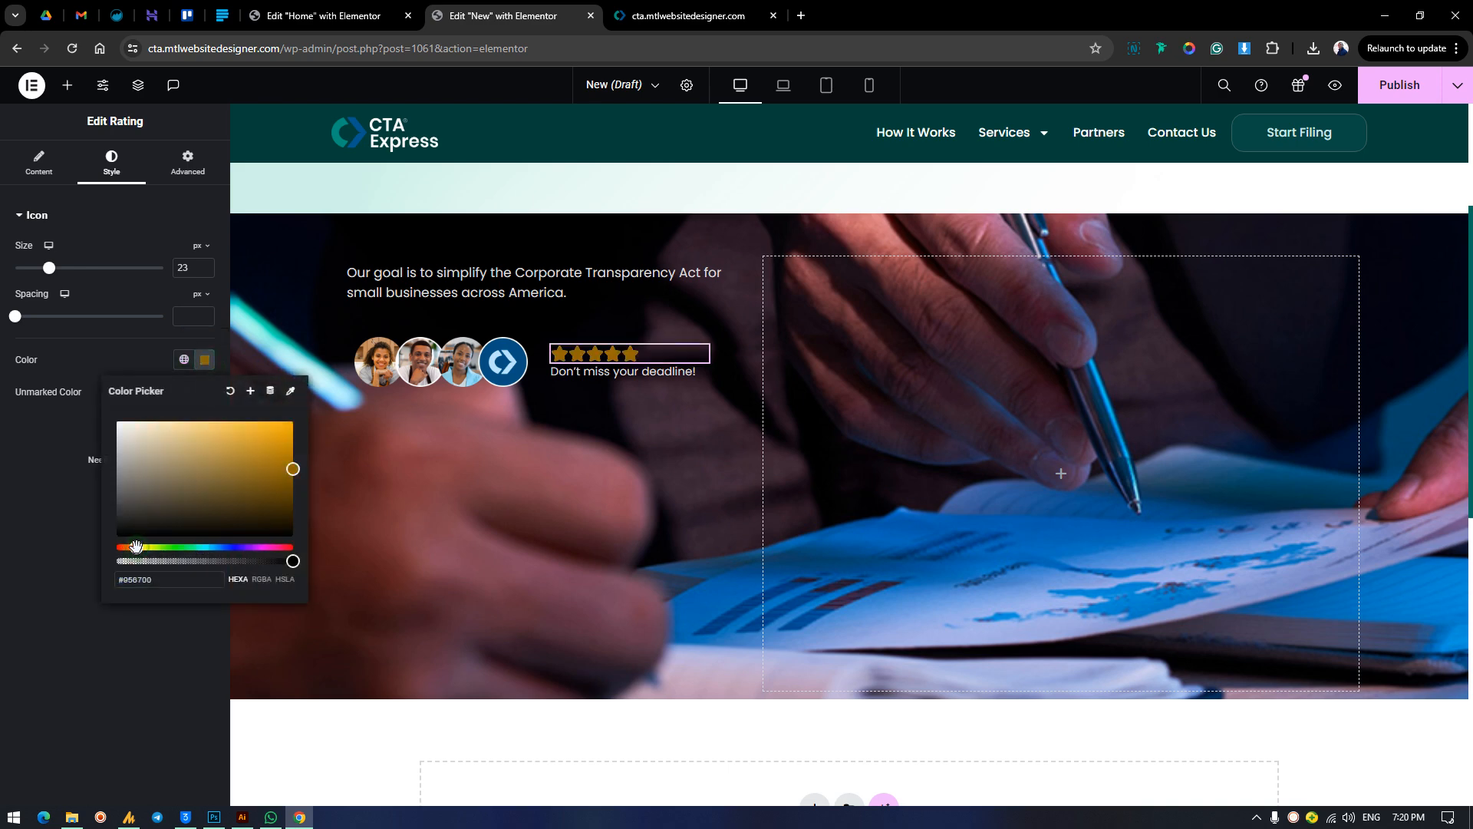
pyautogui.click(293, 418)
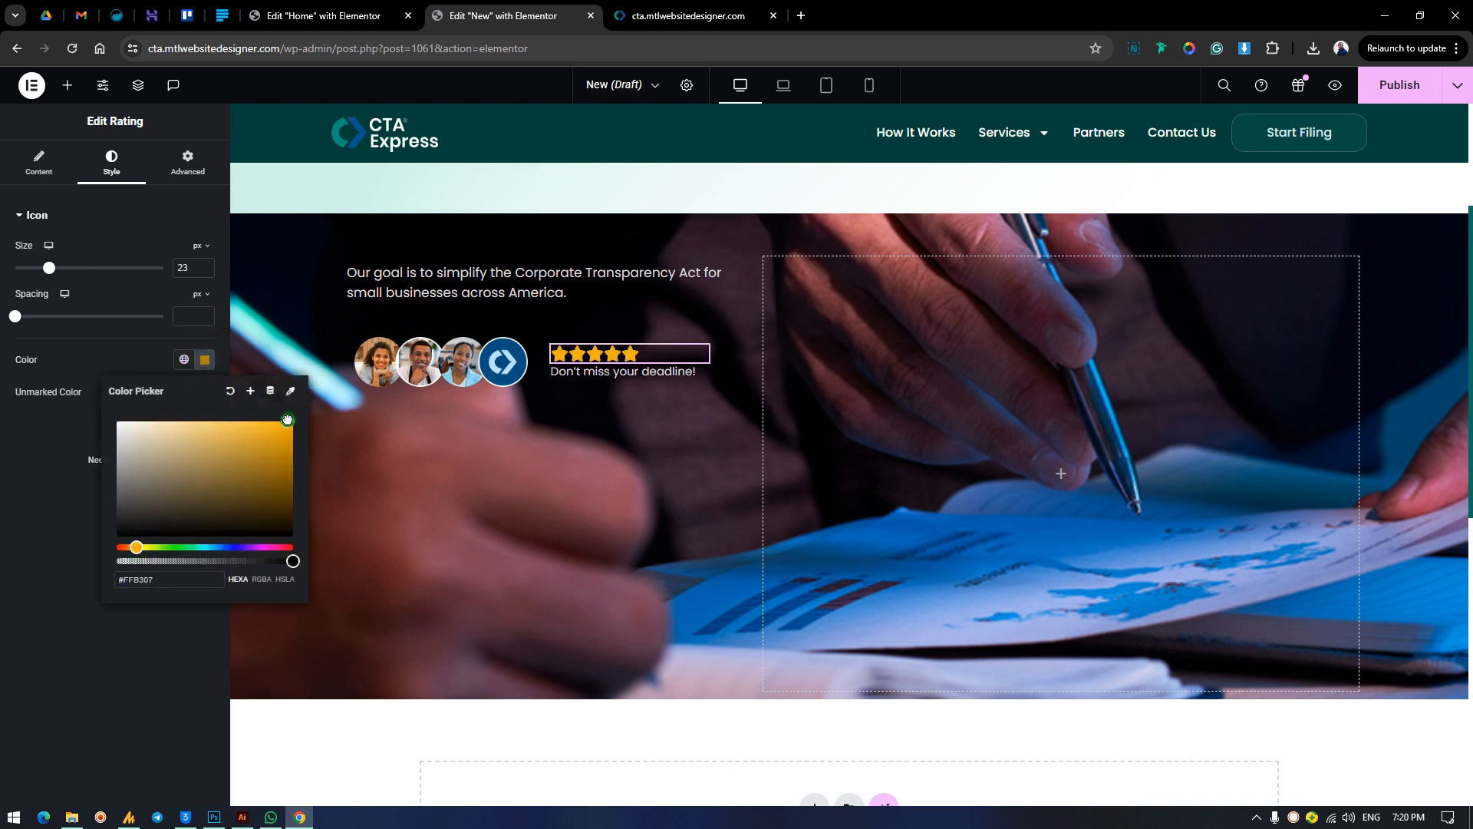
pyautogui.click(120, 357)
# Replace the rating's default icon with star.svg from the media library.
pyautogui.click(39, 163)
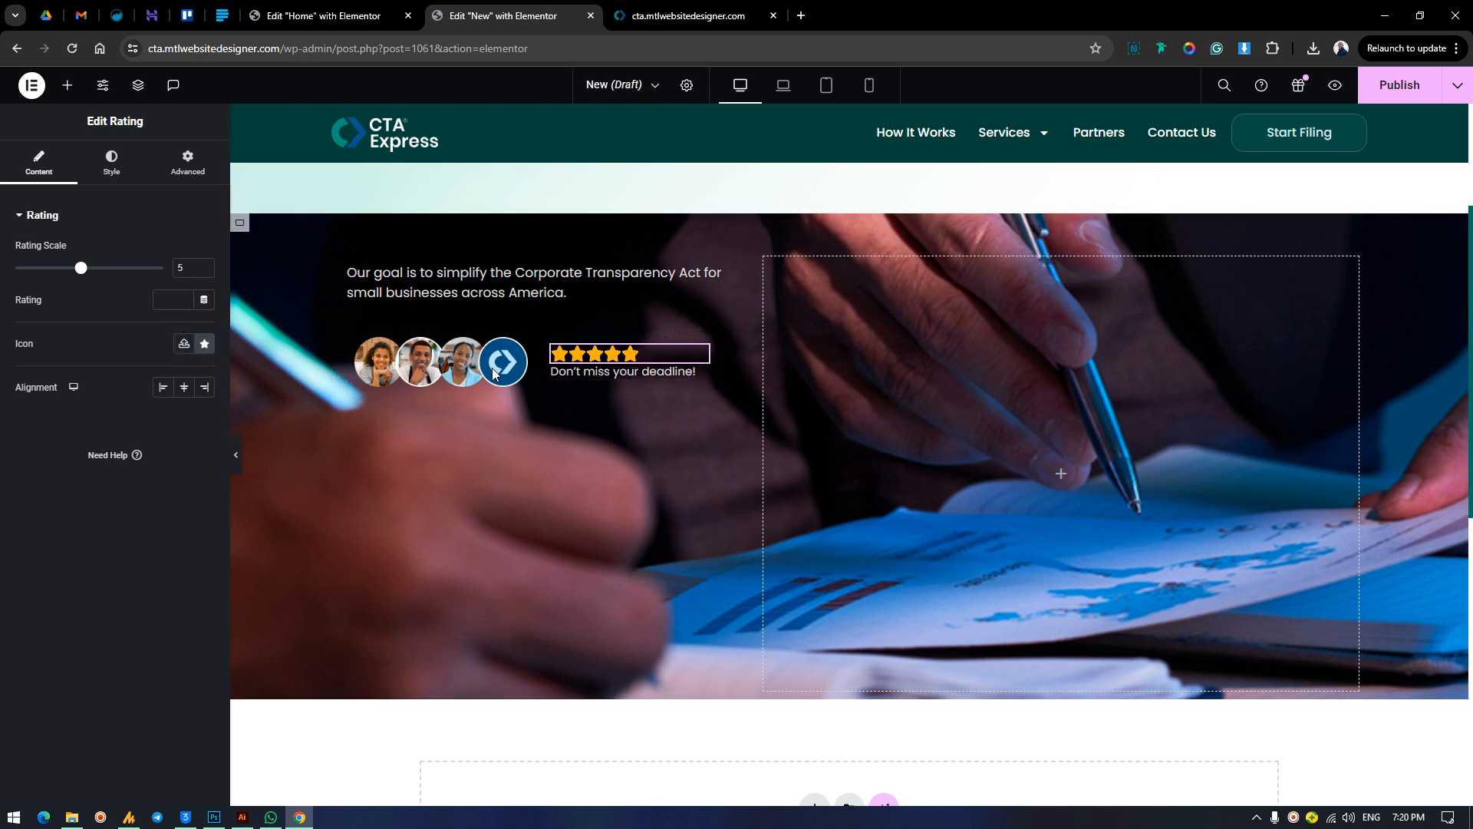
pyautogui.click(184, 345)
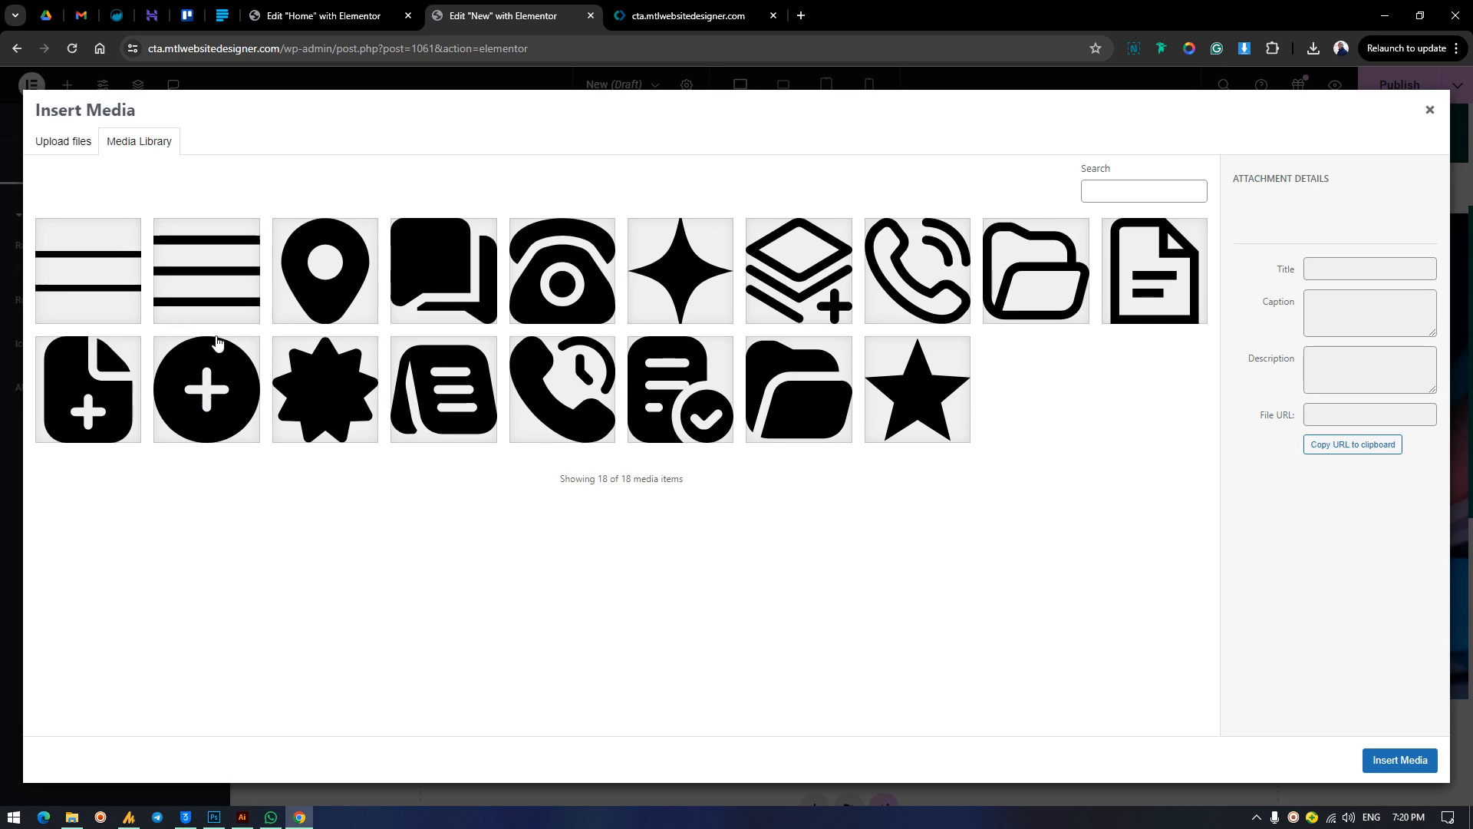
pyautogui.click(913, 383)
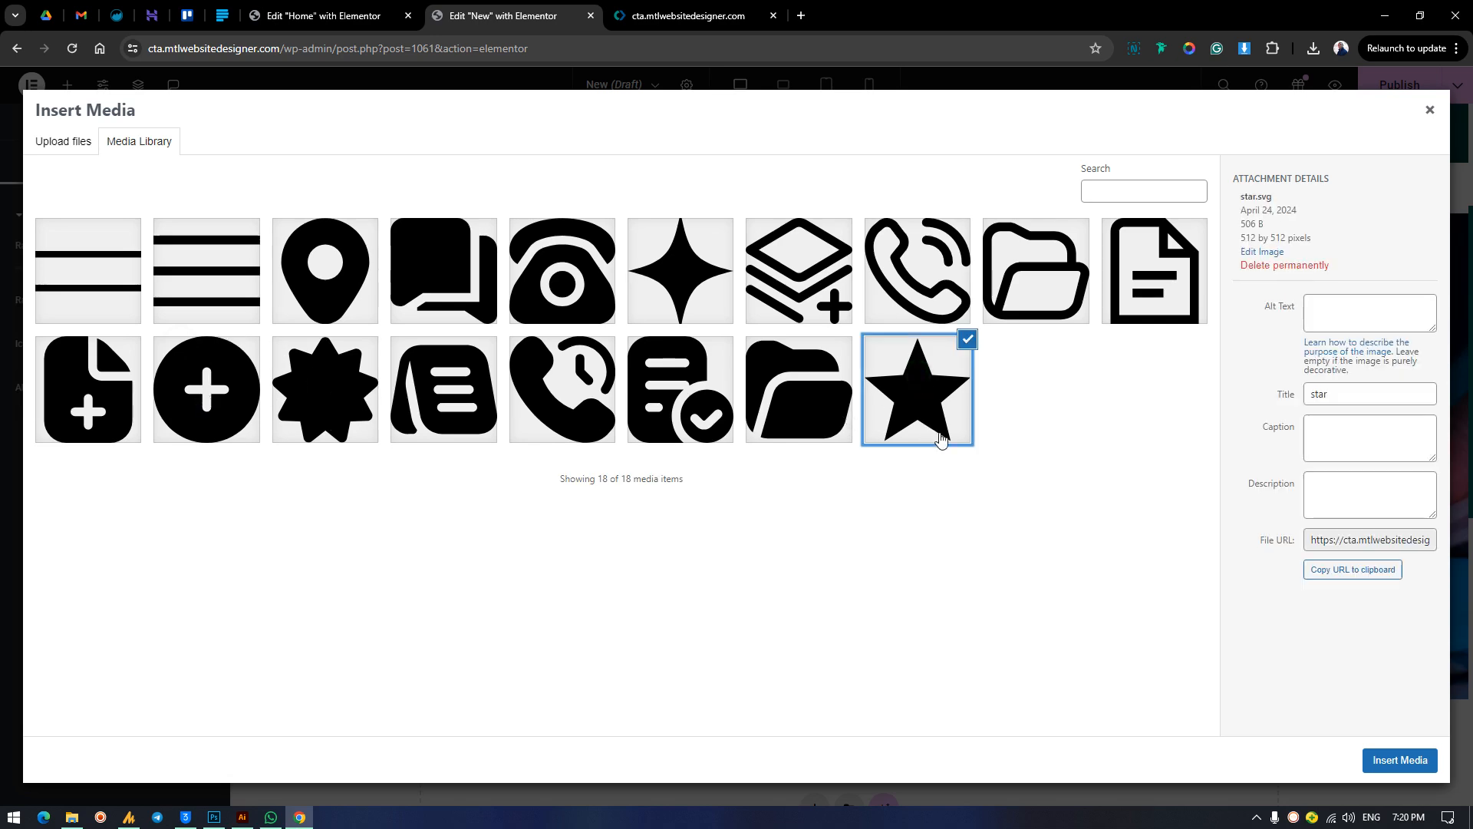
pyautogui.click(1369, 758)
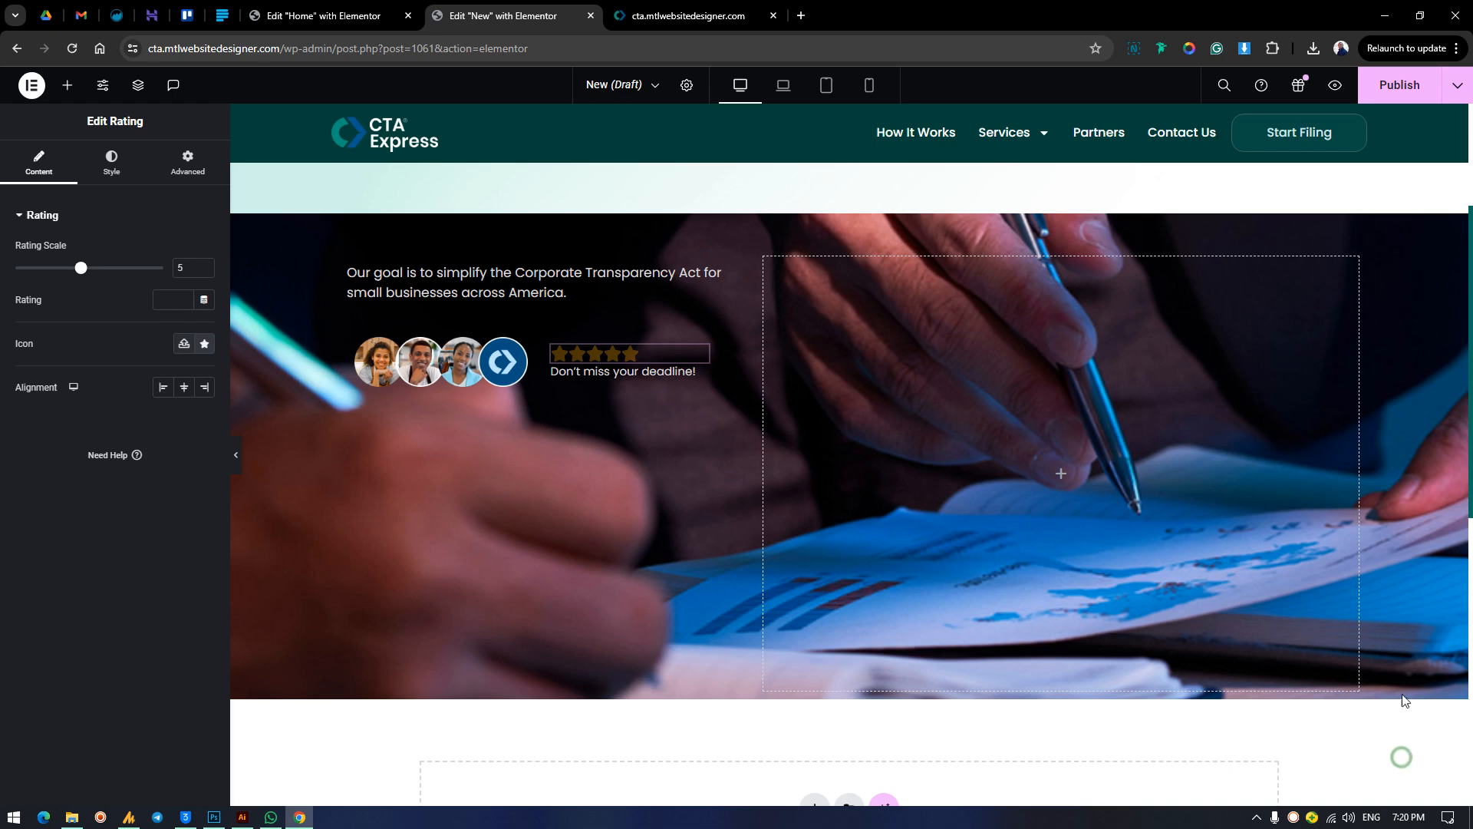
# Open Flaticon's most-downloaded icon fonts in a new browser tab and browse the available icons.
pyautogui.click(799, 16)
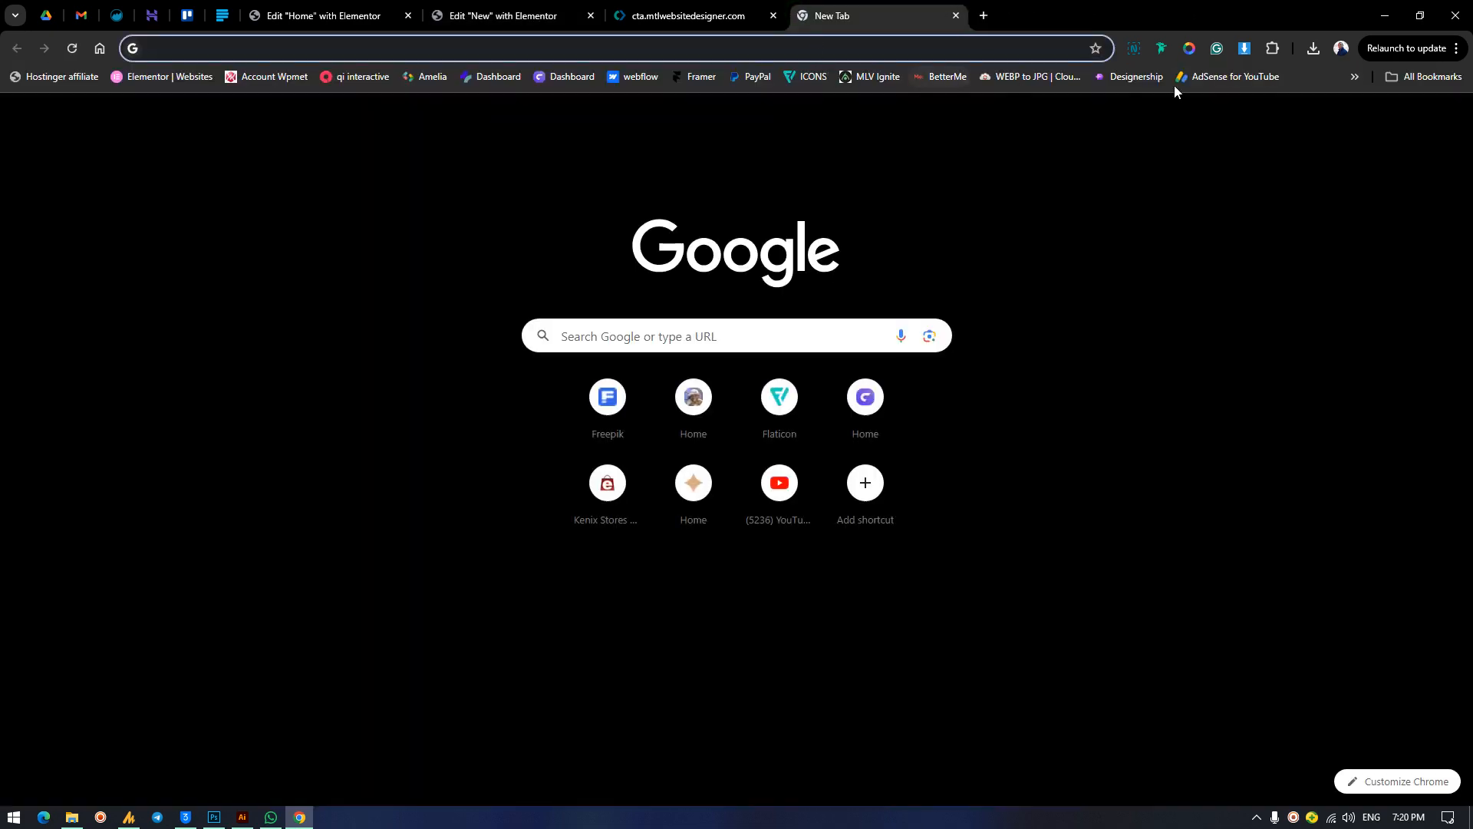
pyautogui.click(808, 77)
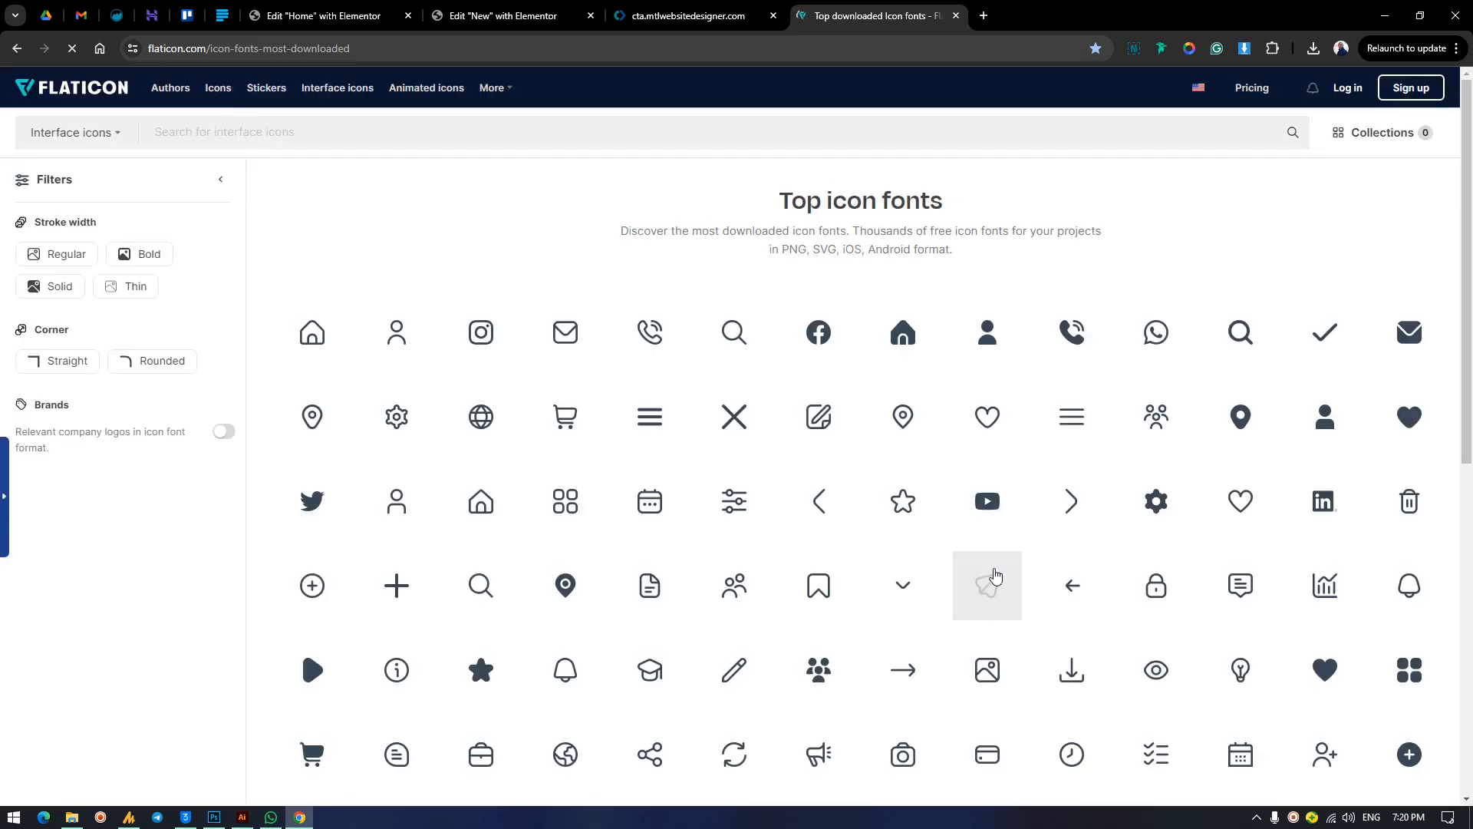
pyautogui.scroll(-2, 571, 609)
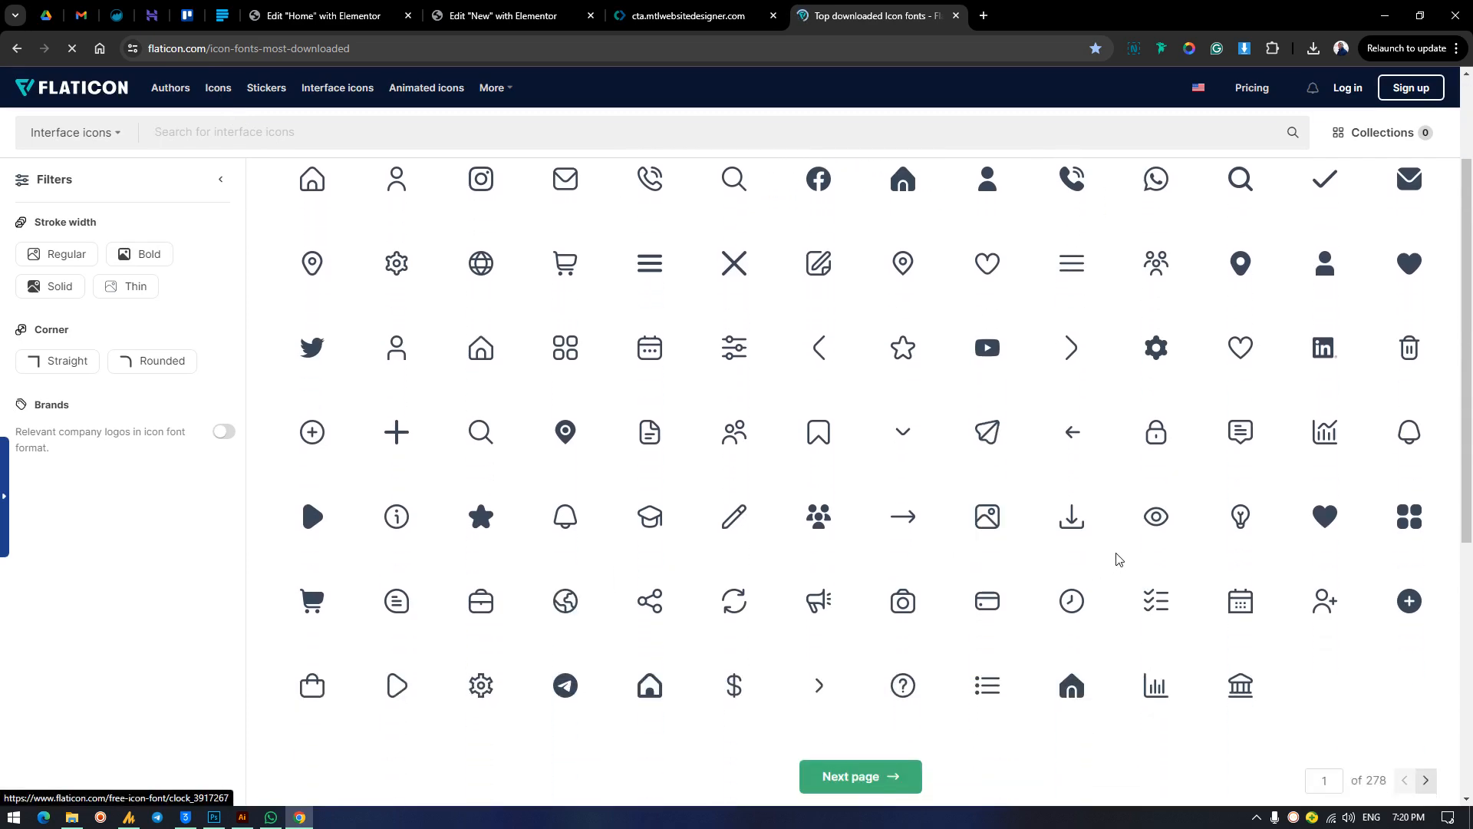
# Search Flaticon's interface icons for "star" and open the solid star icon's download options.
pyautogui.scroll(2, 1111, 554)
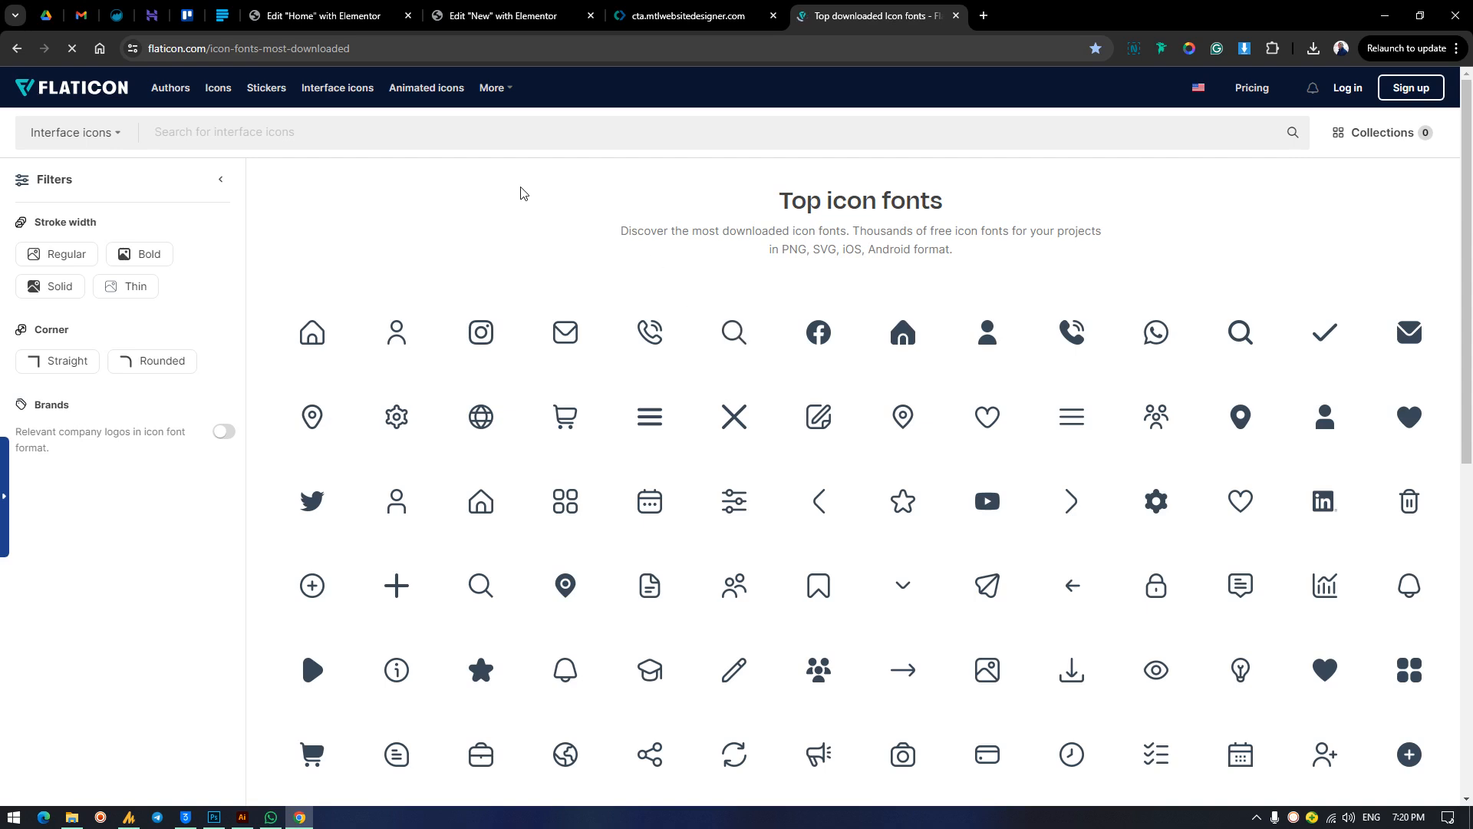
pyautogui.click(303, 145)
pyautogui.write('star')
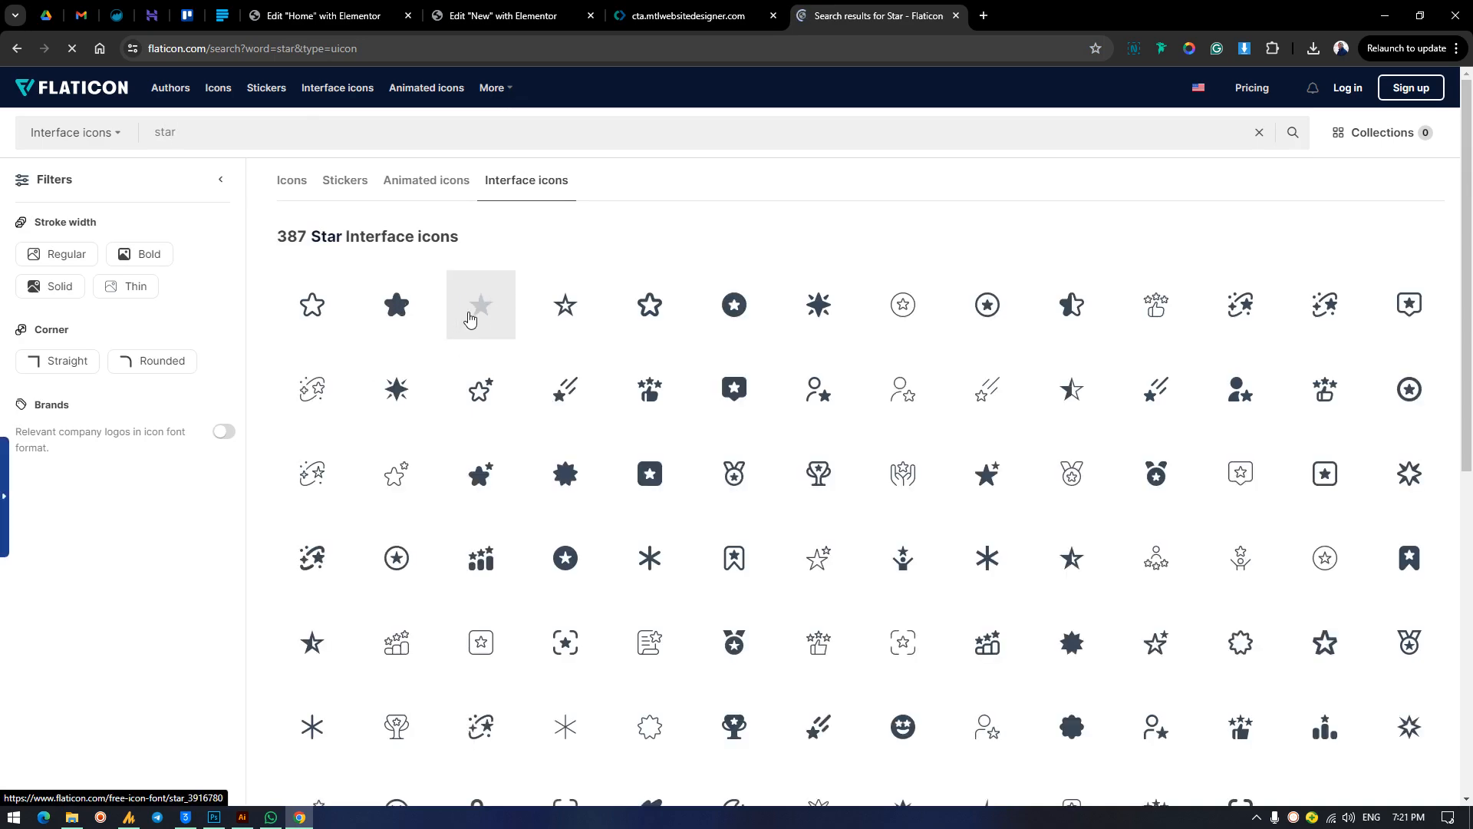
pyautogui.click(323, 15)
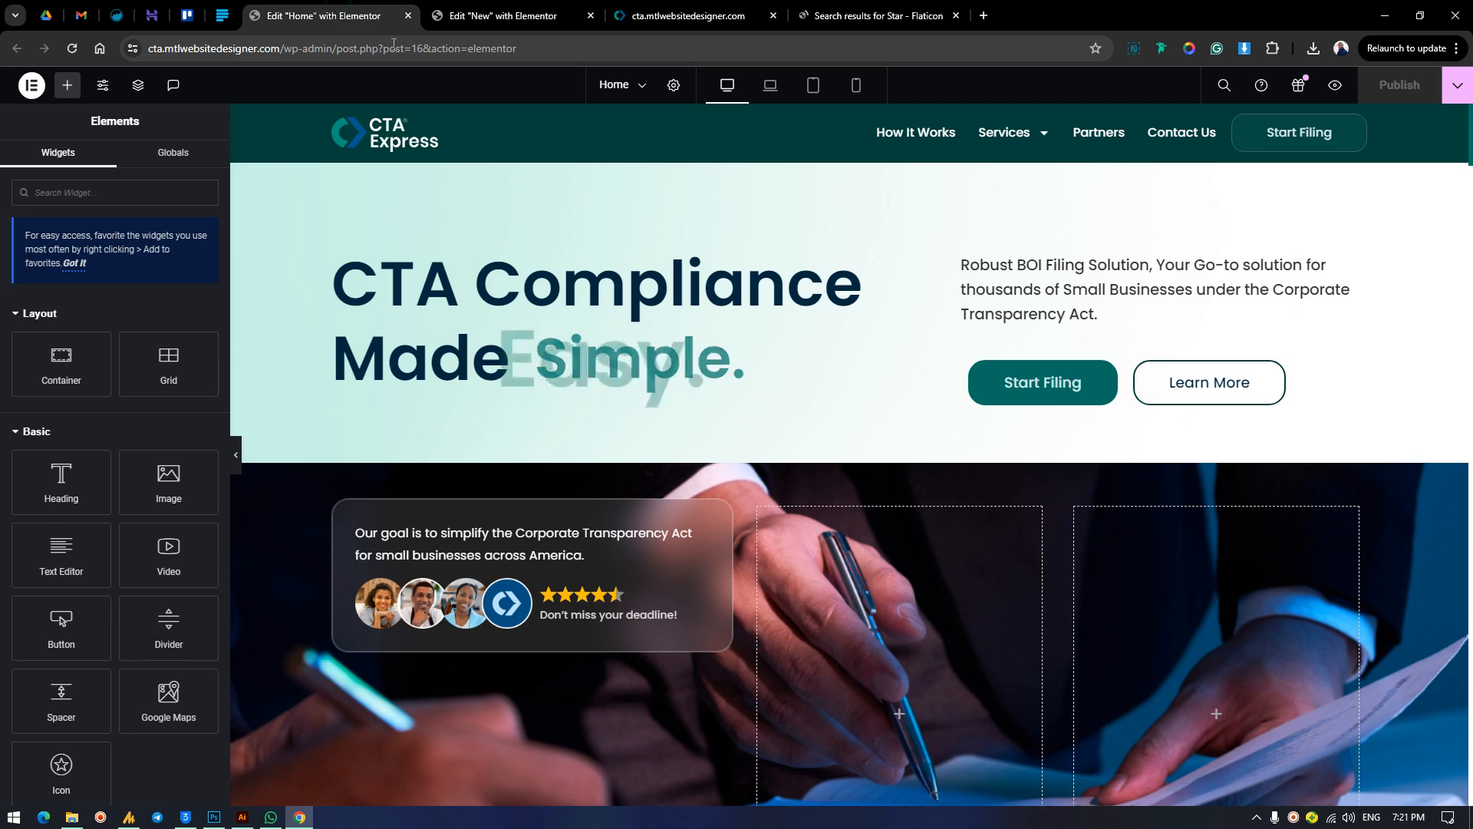
pyautogui.click(921, 9)
pyautogui.click(480, 307)
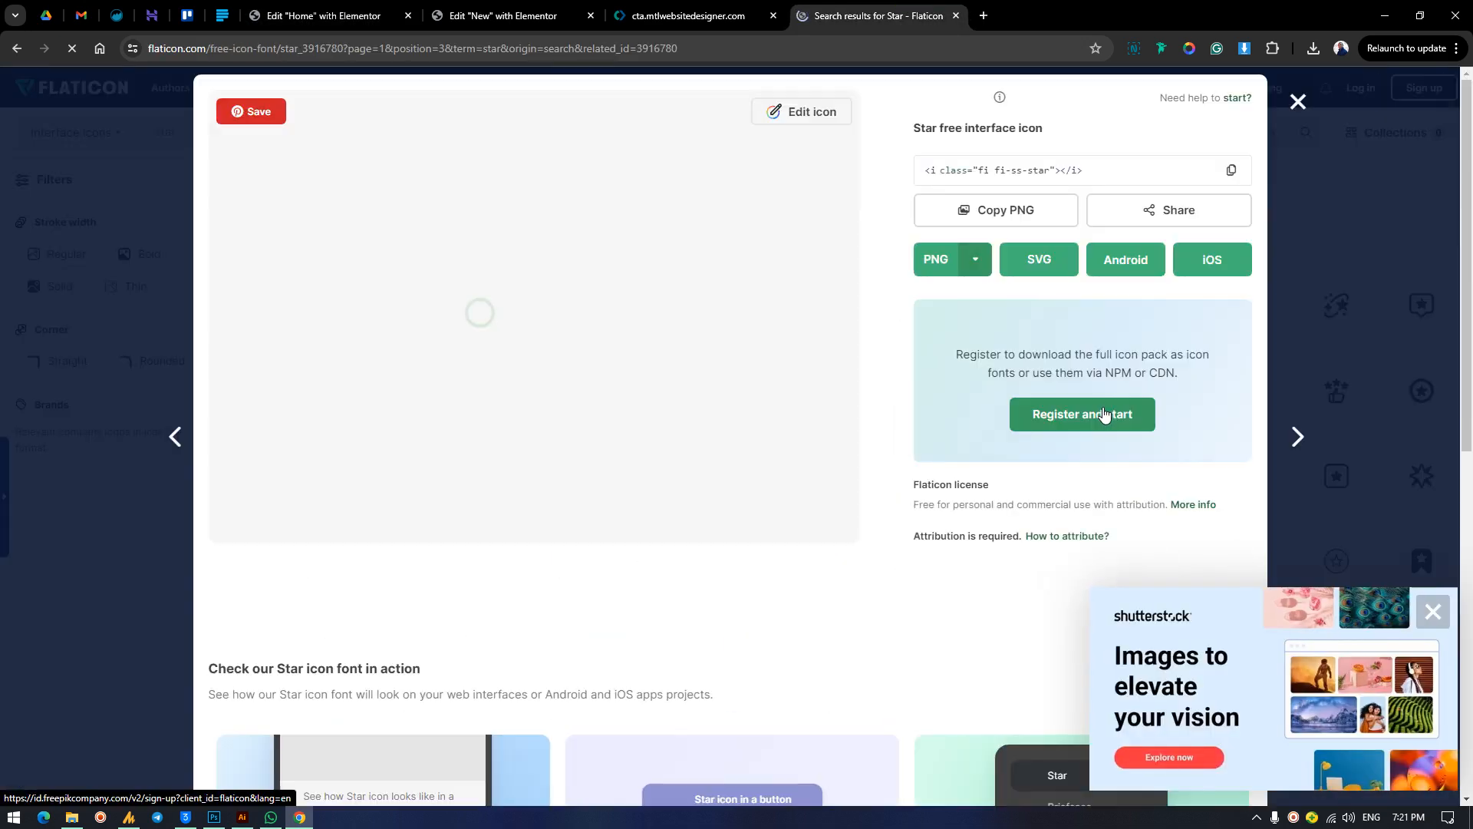
# Return to the New page's editor and view the media library's SVG icons available for the rating, closing it without a selection.
pyautogui.click(323, 16)
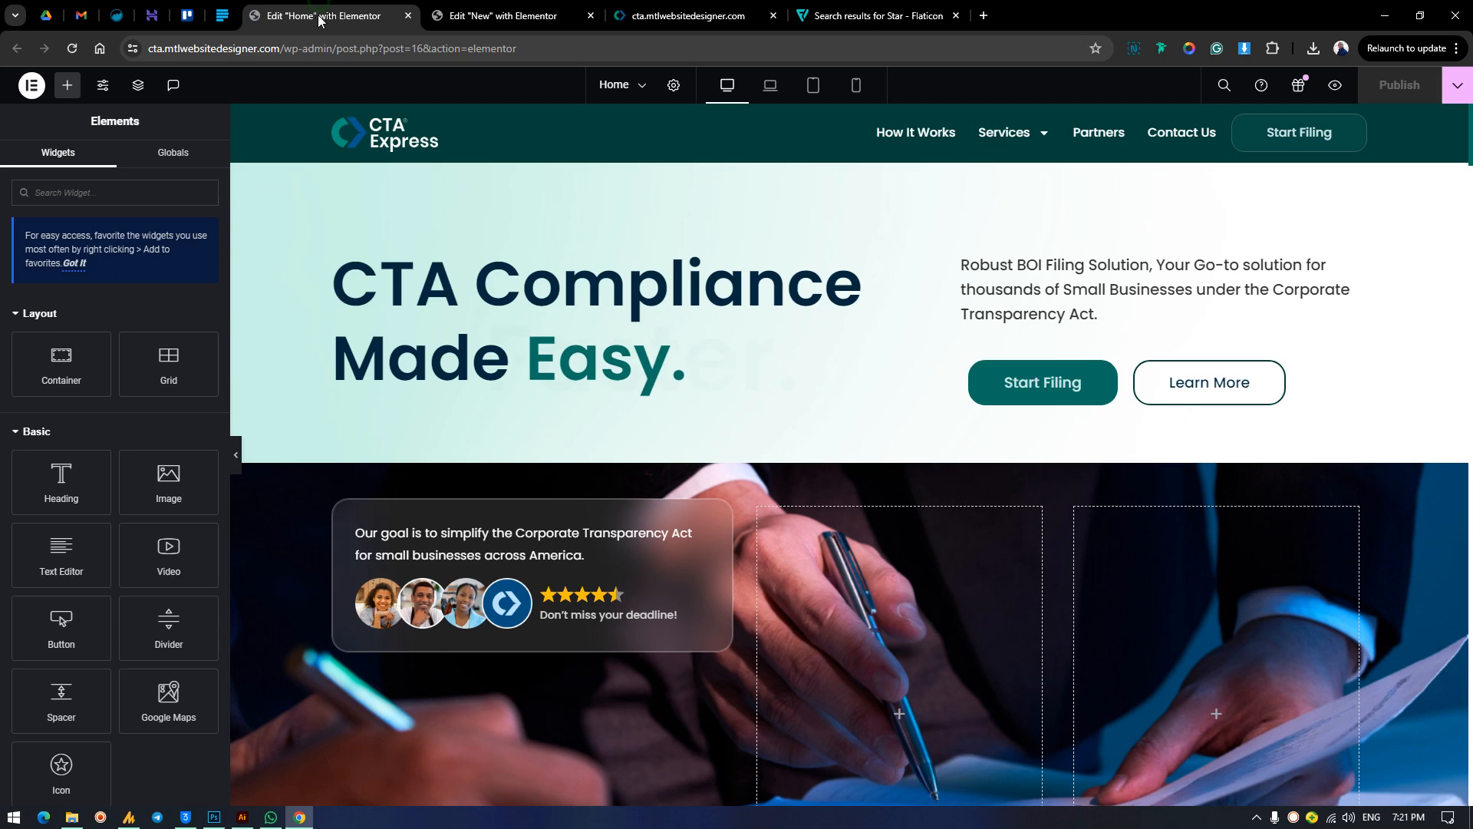
pyautogui.click(491, 11)
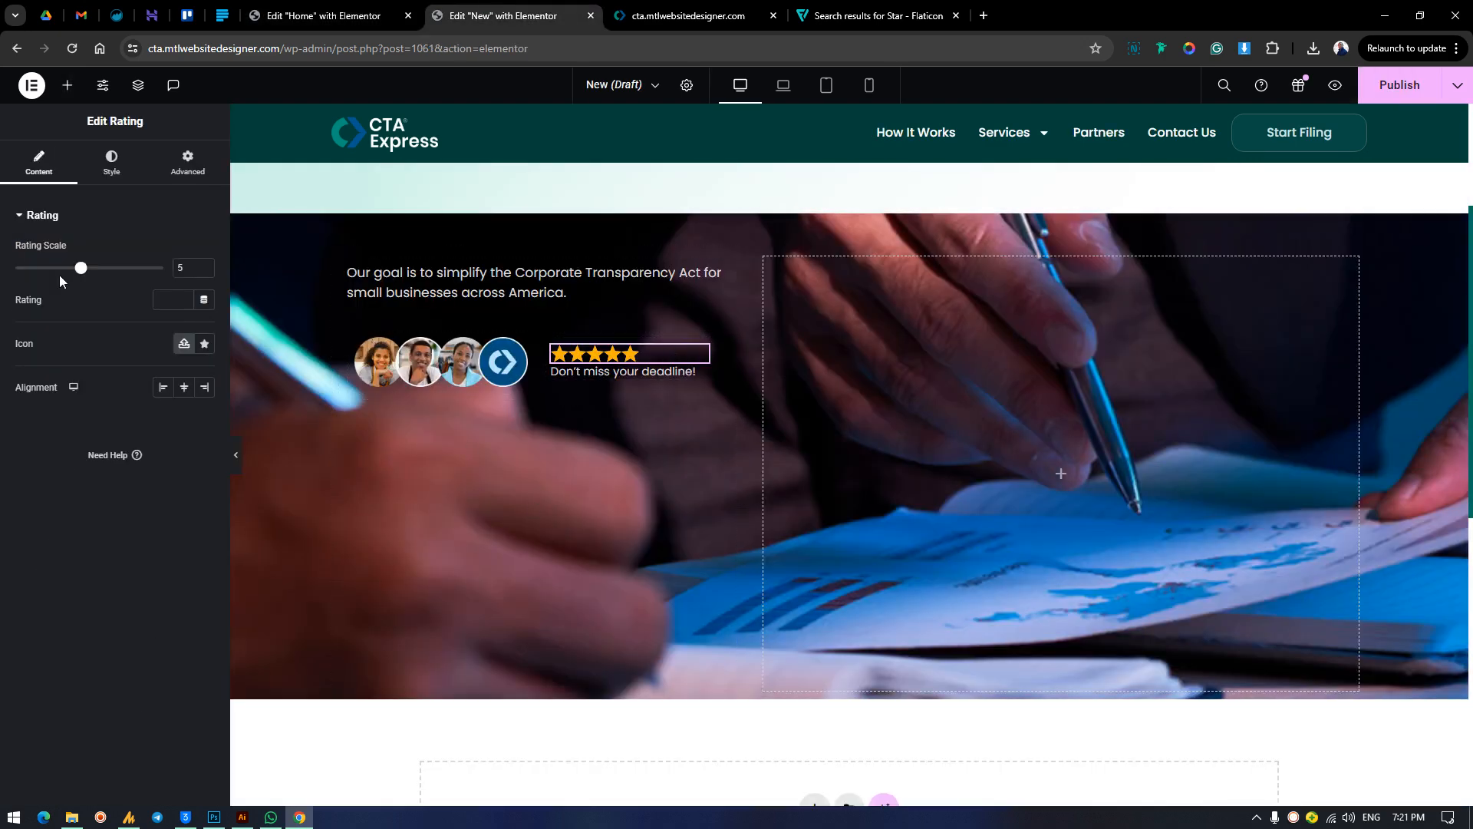
pyautogui.click(183, 343)
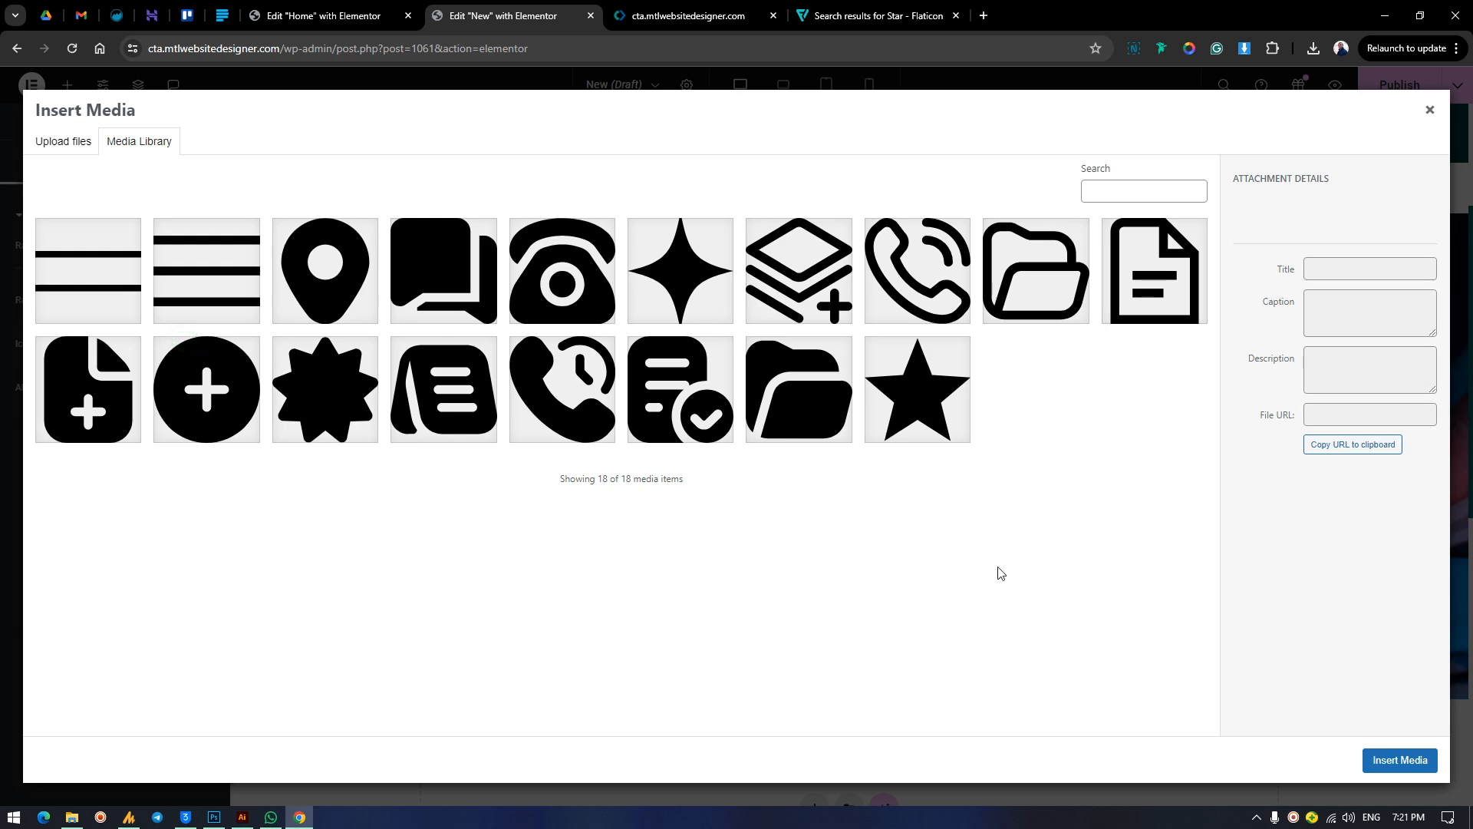
pyautogui.click(1431, 112)
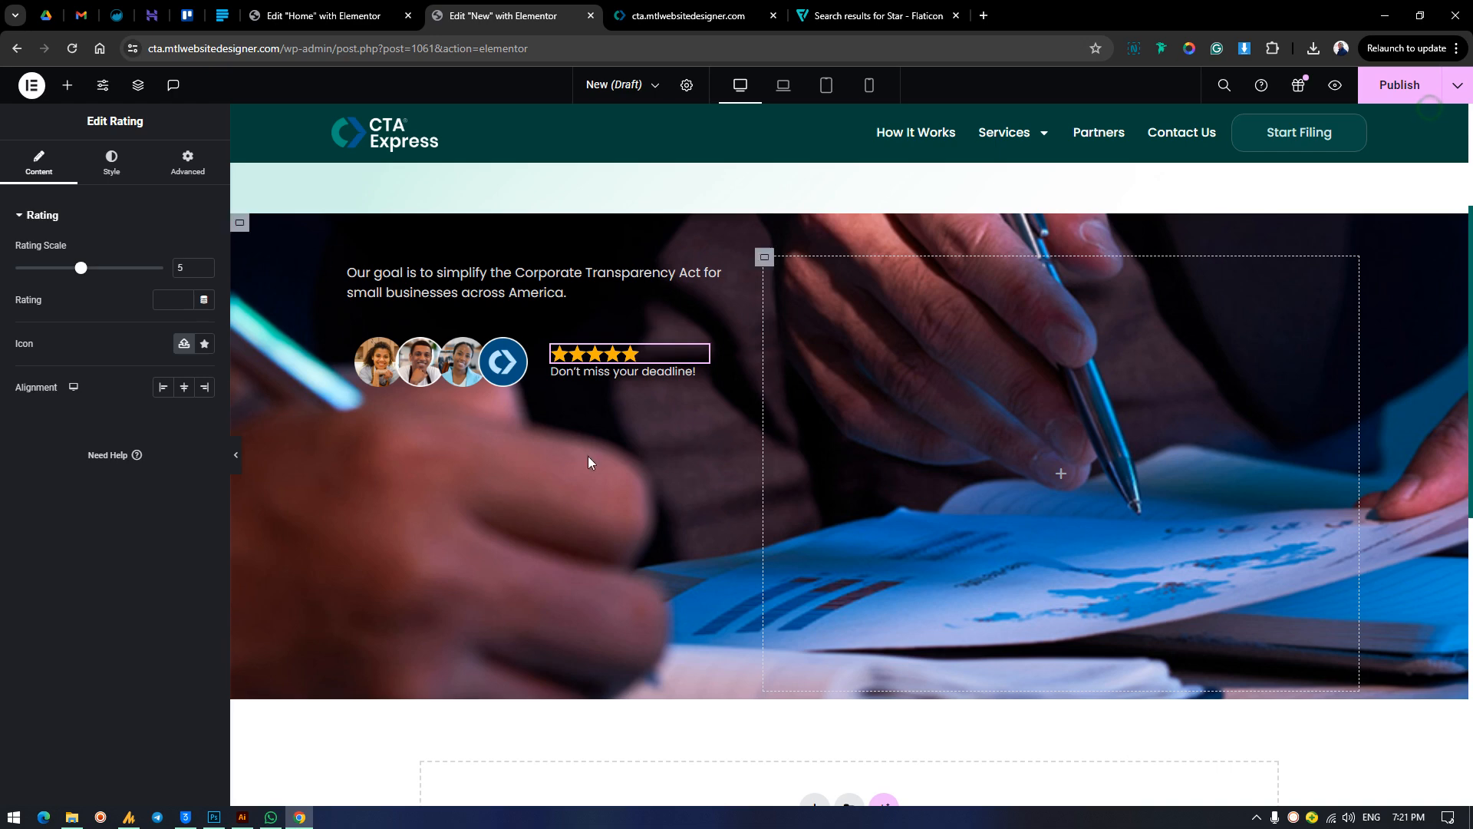
# Compare the card's deadline line and text with the published CTA Express page.
pyautogui.click(629, 375)
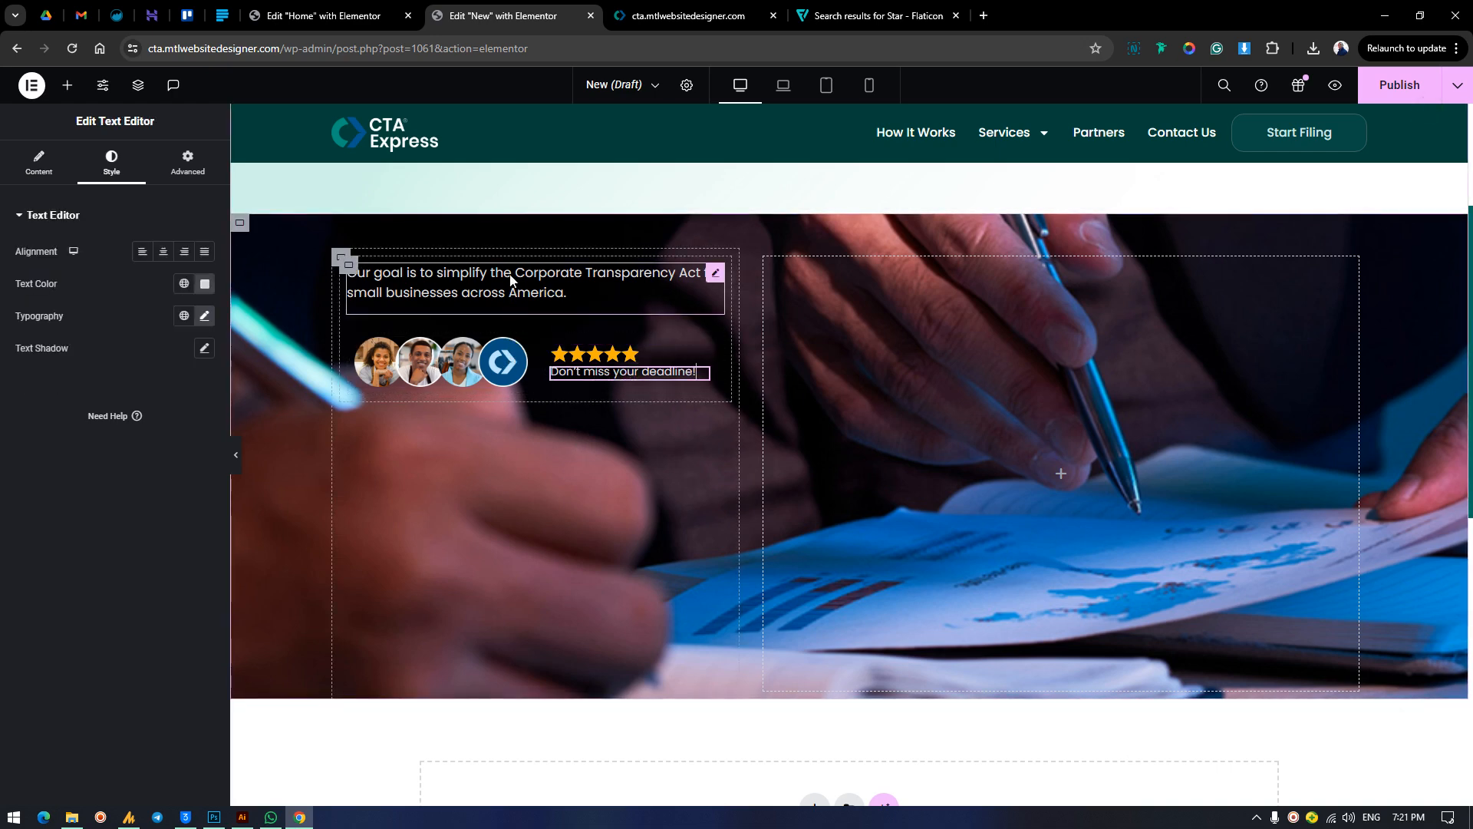
pyautogui.click(709, 9)
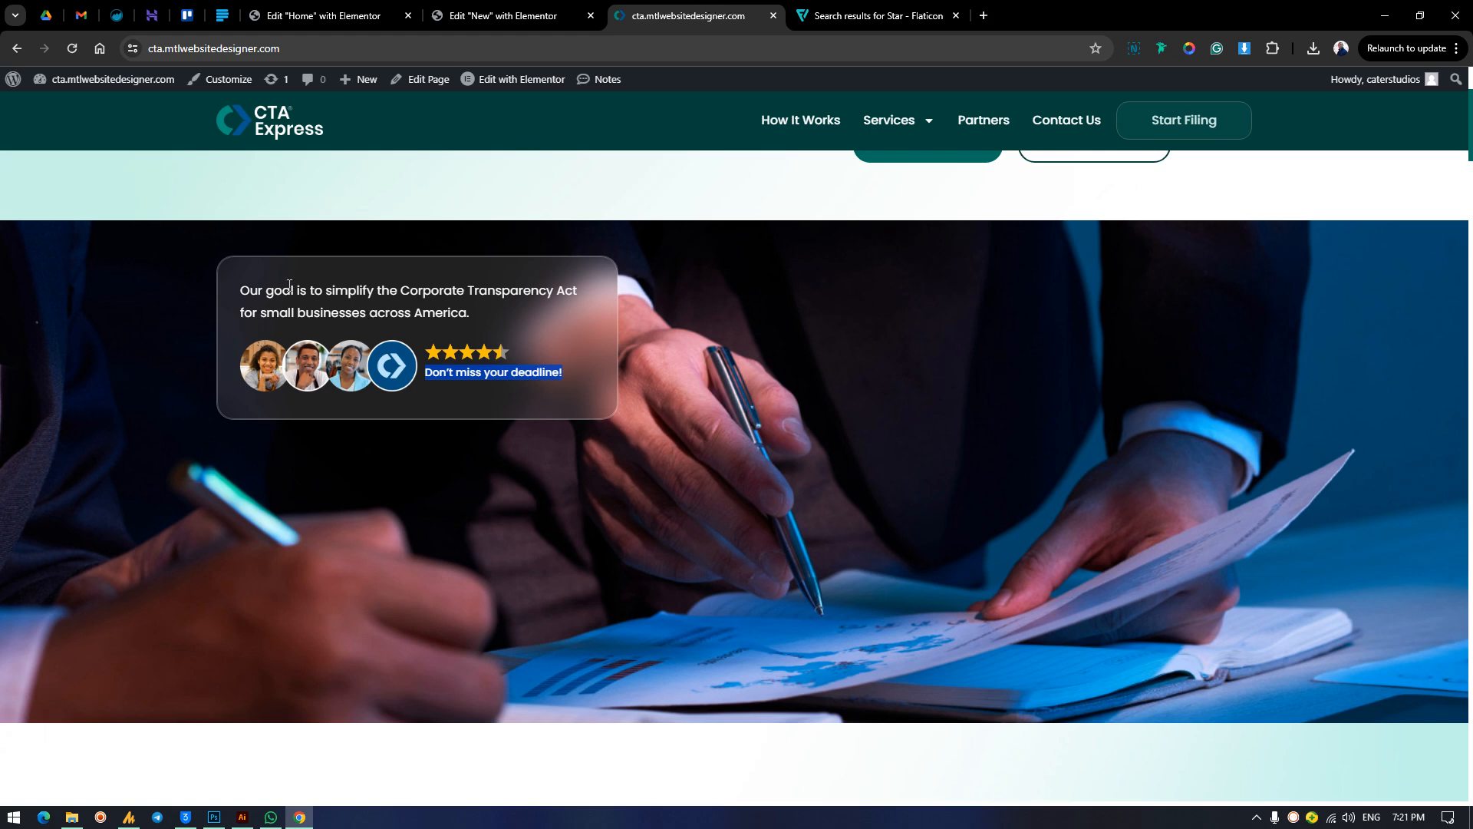
pyautogui.click(539, 9)
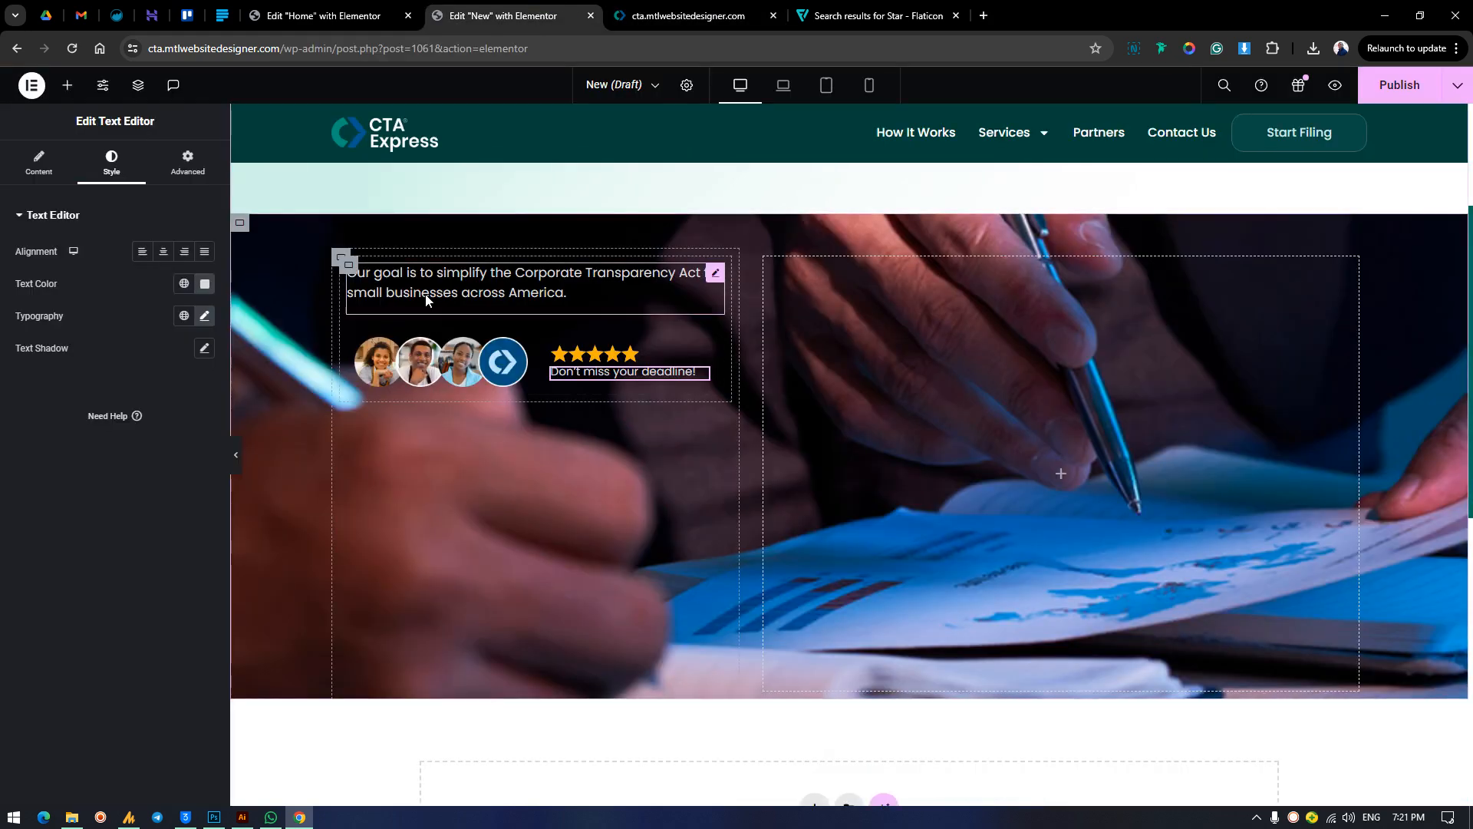
# Set the gaps to 0 px on both the card container and its inner row of avatars and rating.
pyautogui.click(347, 269)
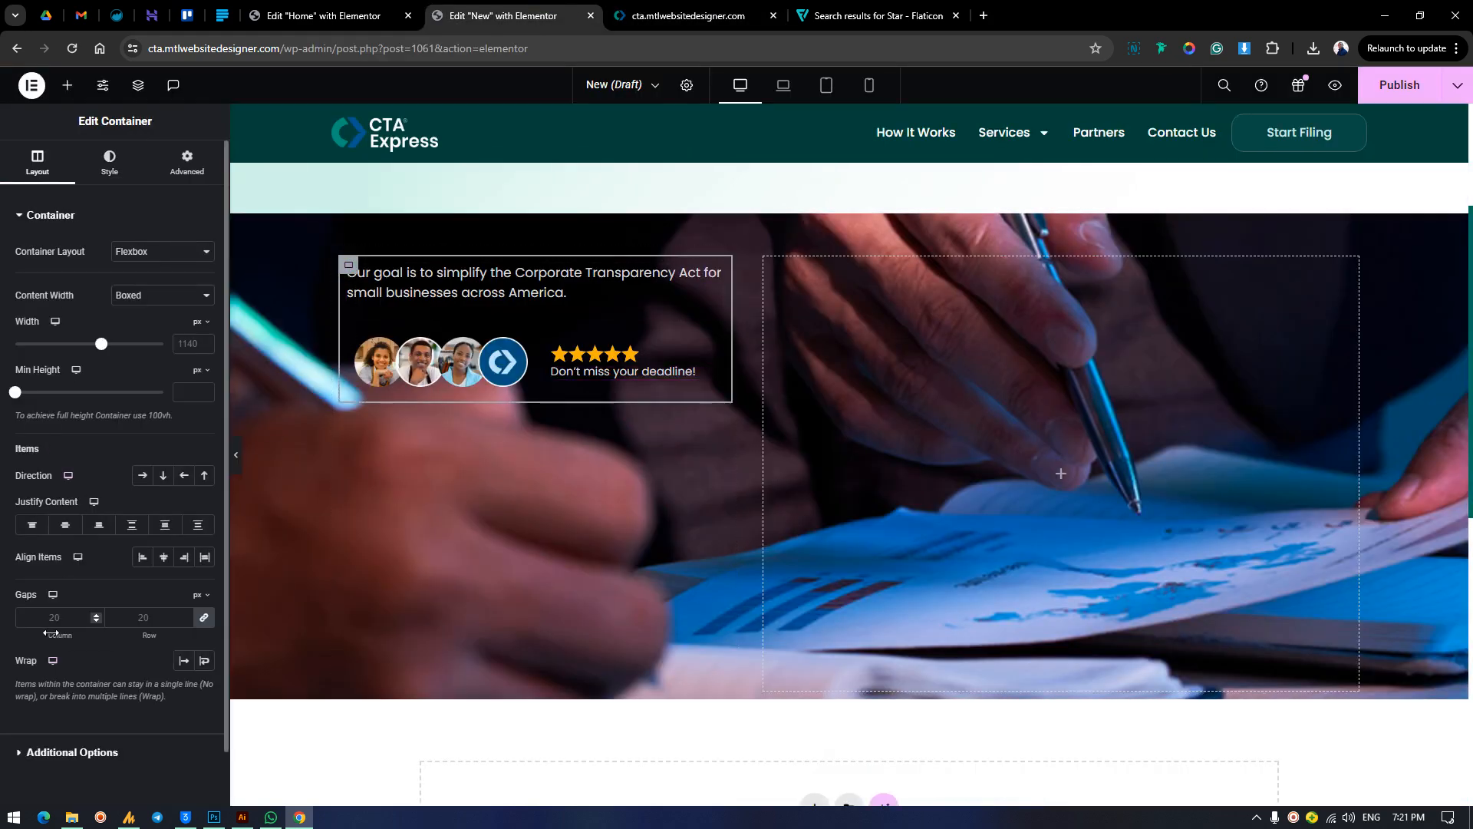
pyautogui.click(57, 619)
pyautogui.write('10')
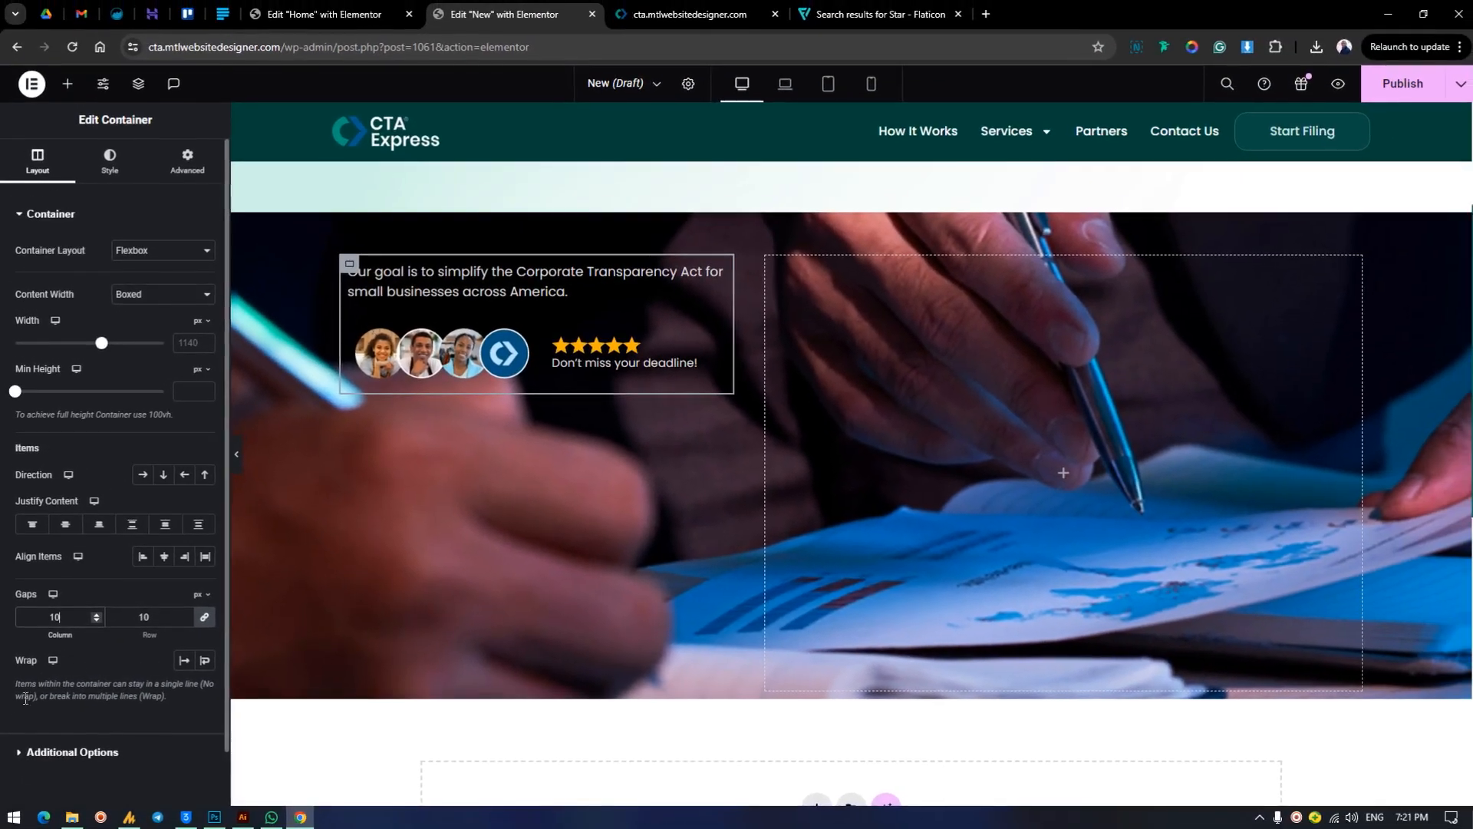
pyautogui.write('20')
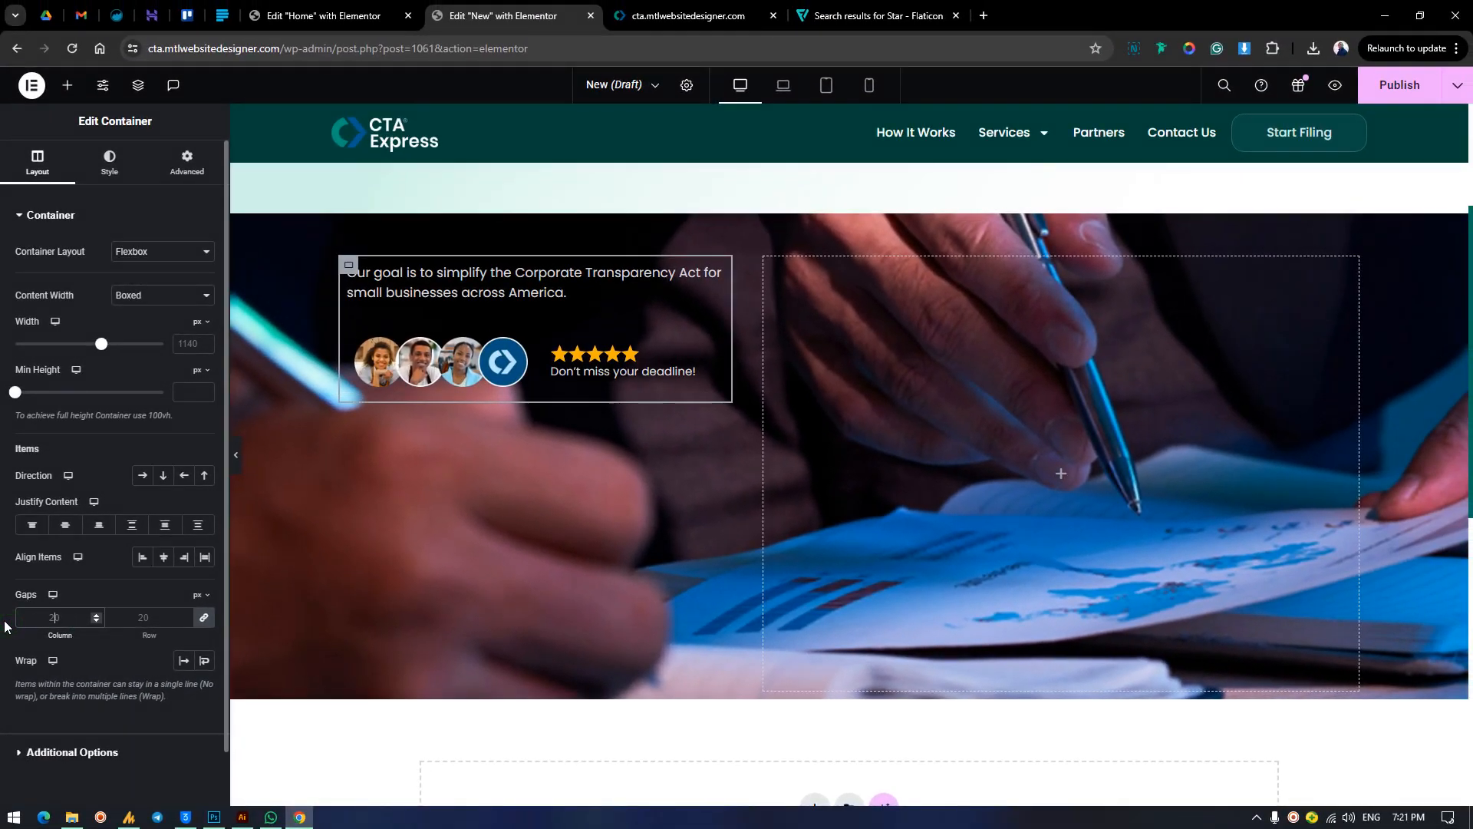
pyautogui.write('0')
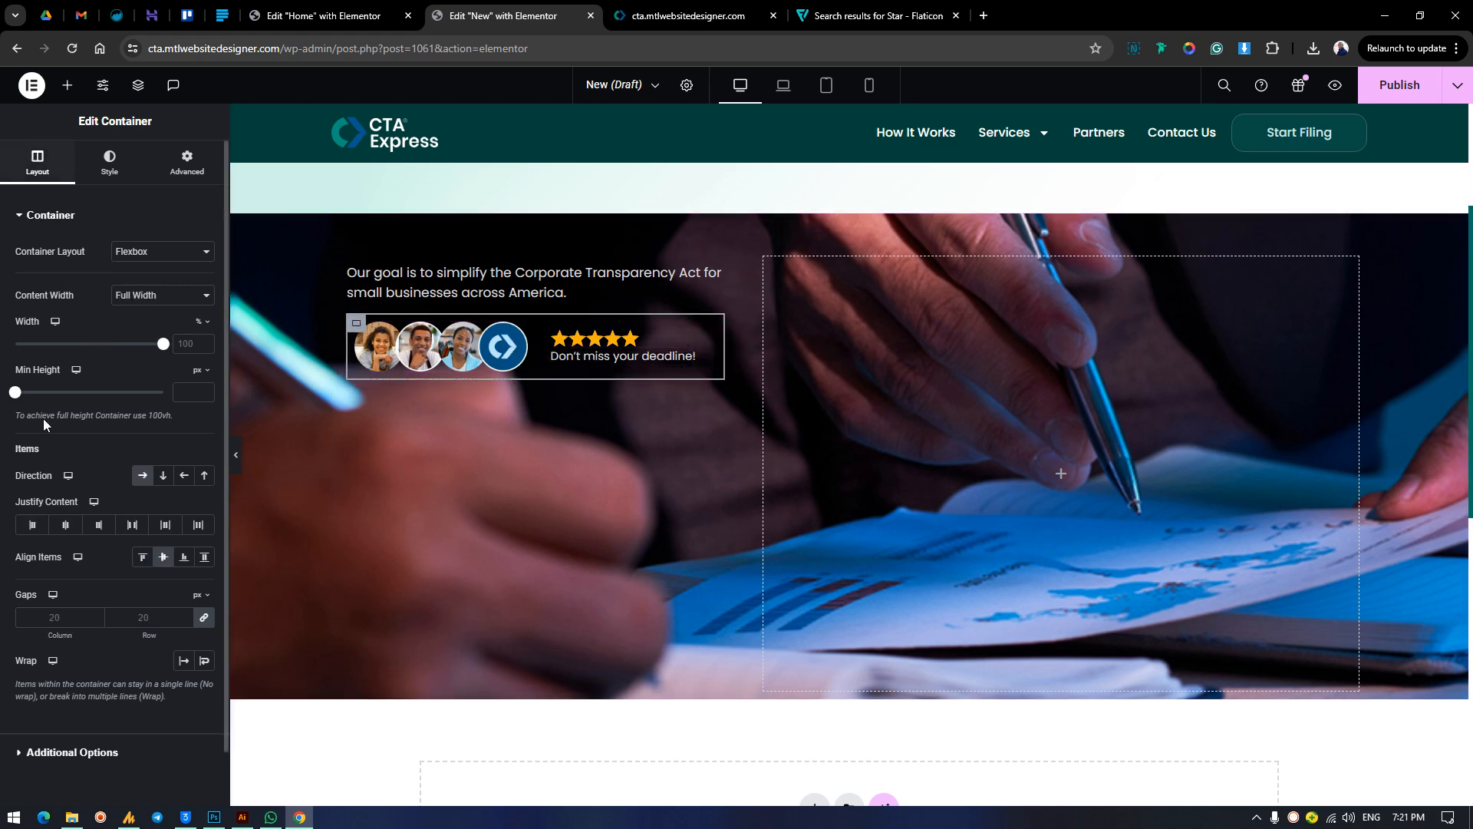
pyautogui.click(53, 618)
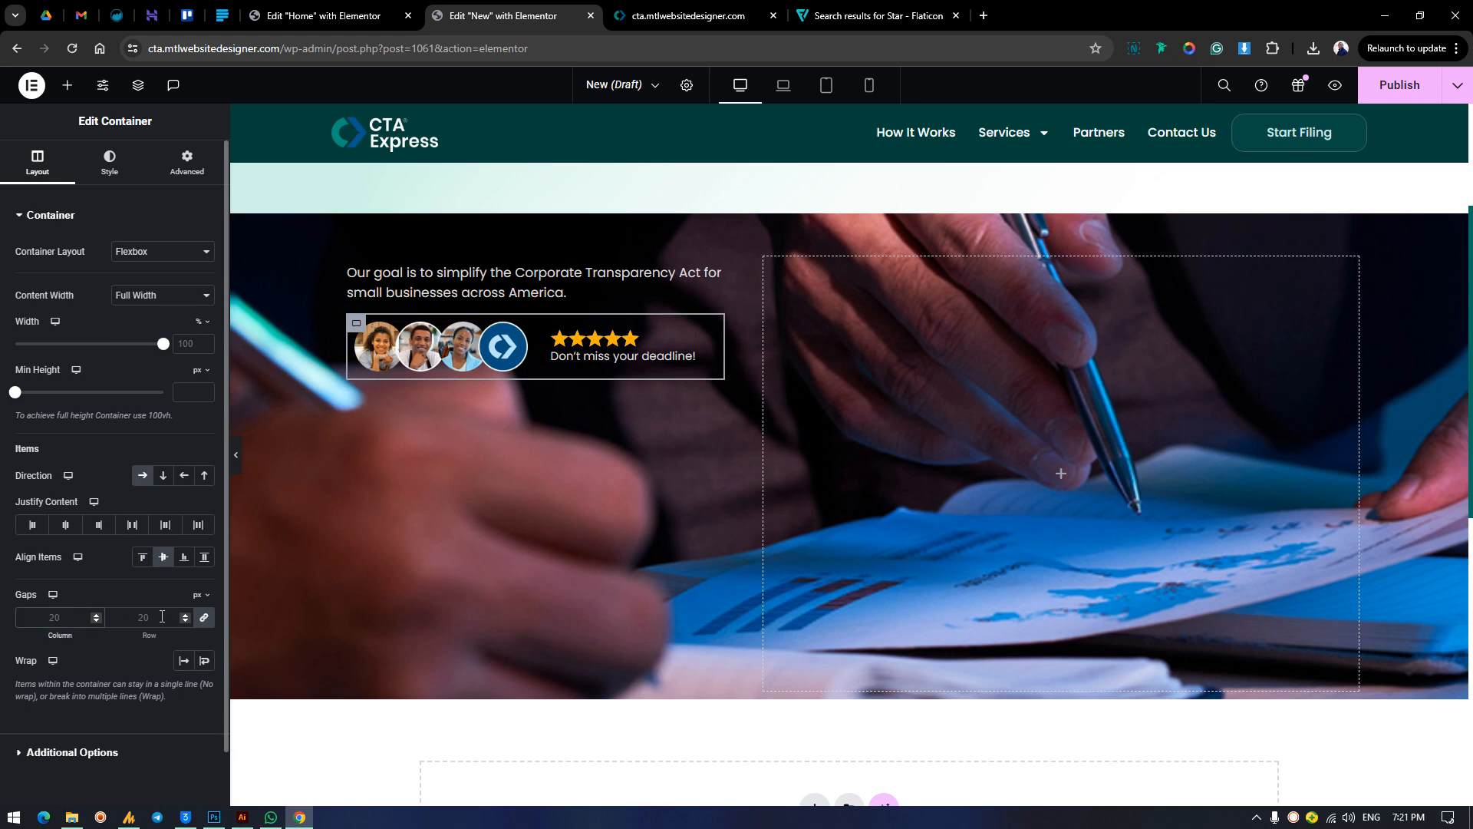
pyautogui.write('0')
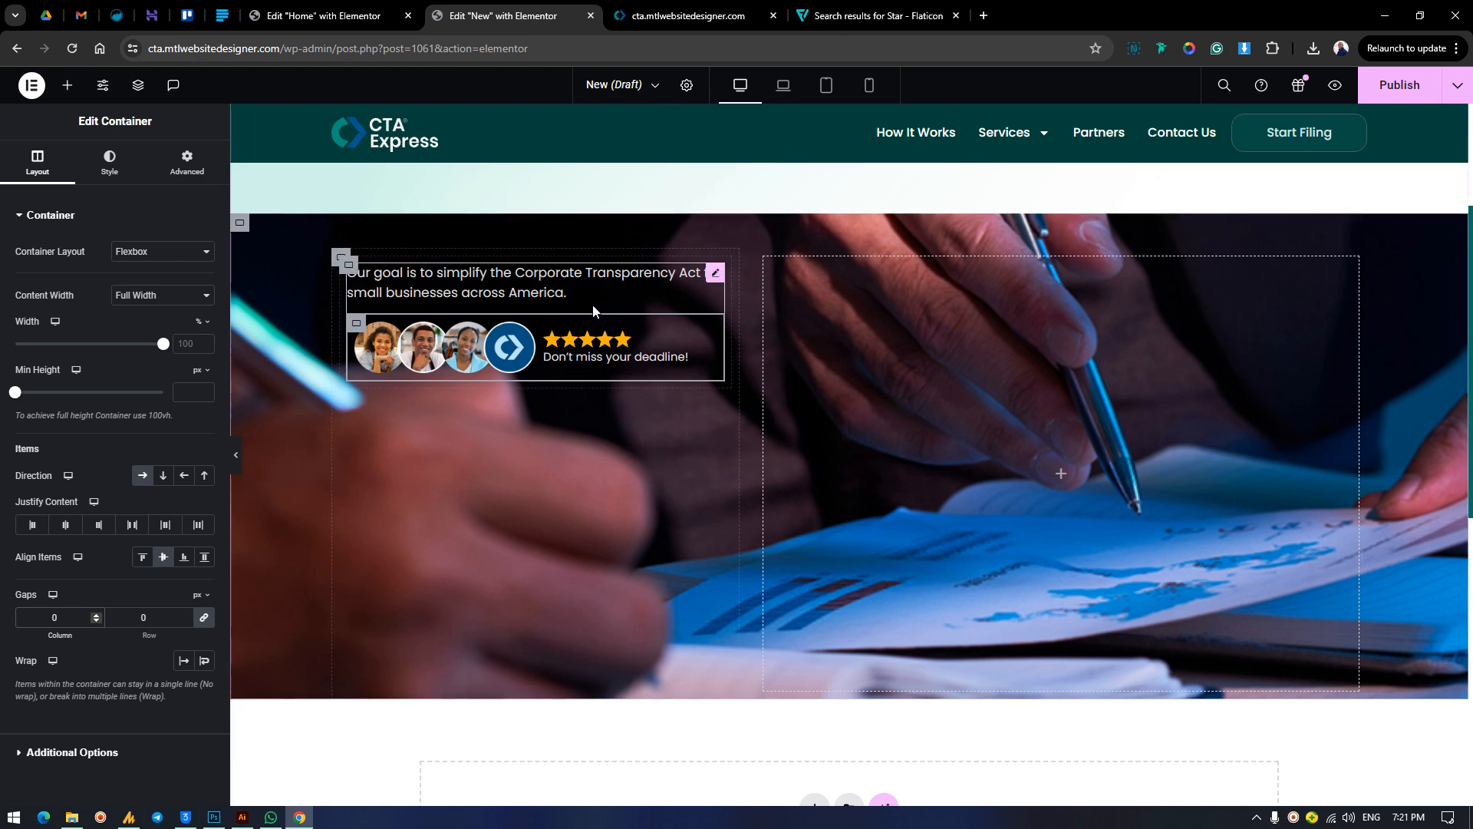
# Set the font size of the card's "Our goal is to simplify" text to 18 px.
pyautogui.click(349, 270)
pyautogui.click(112, 161)
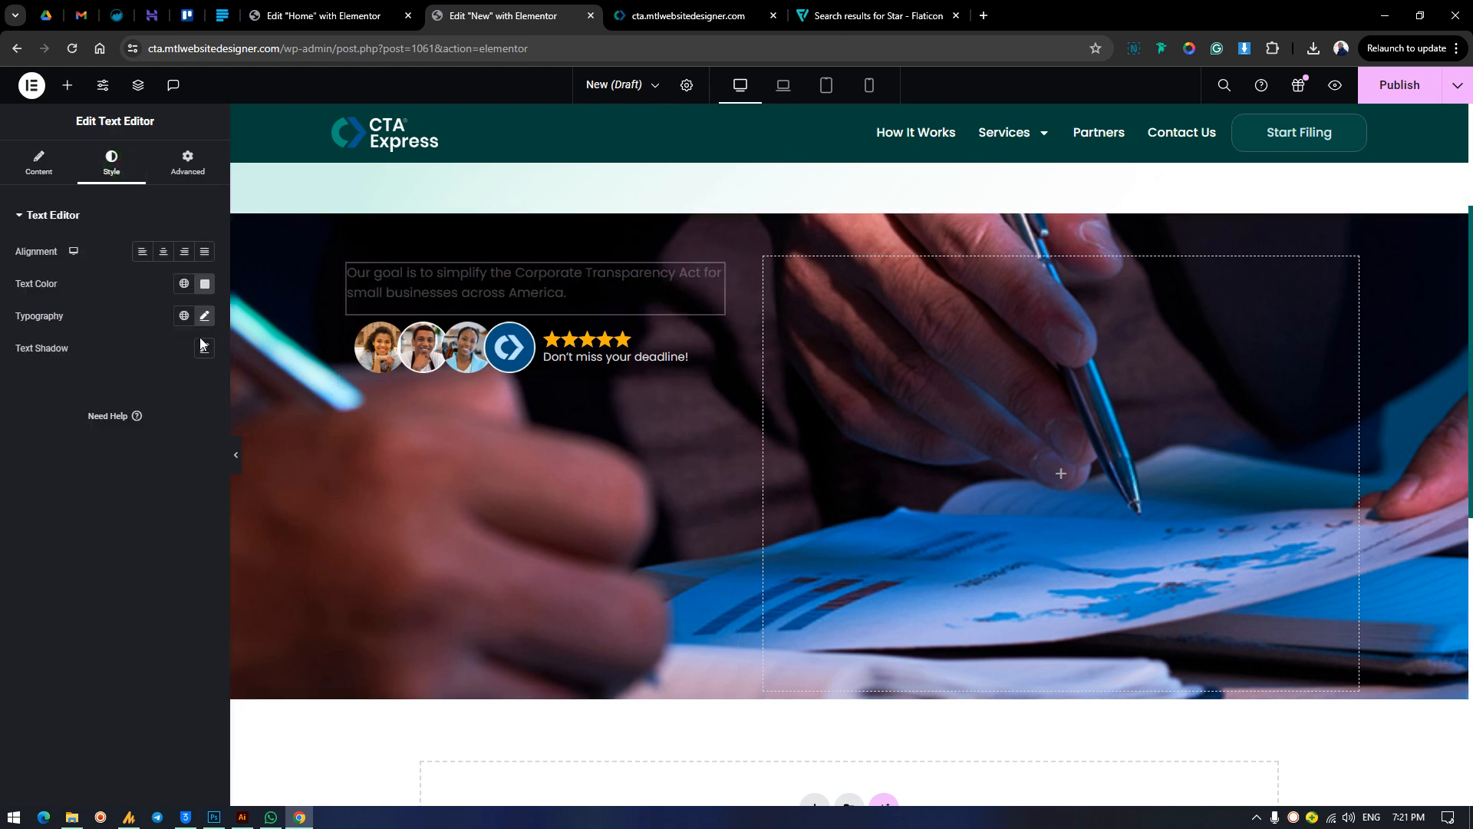
pyautogui.click(204, 316)
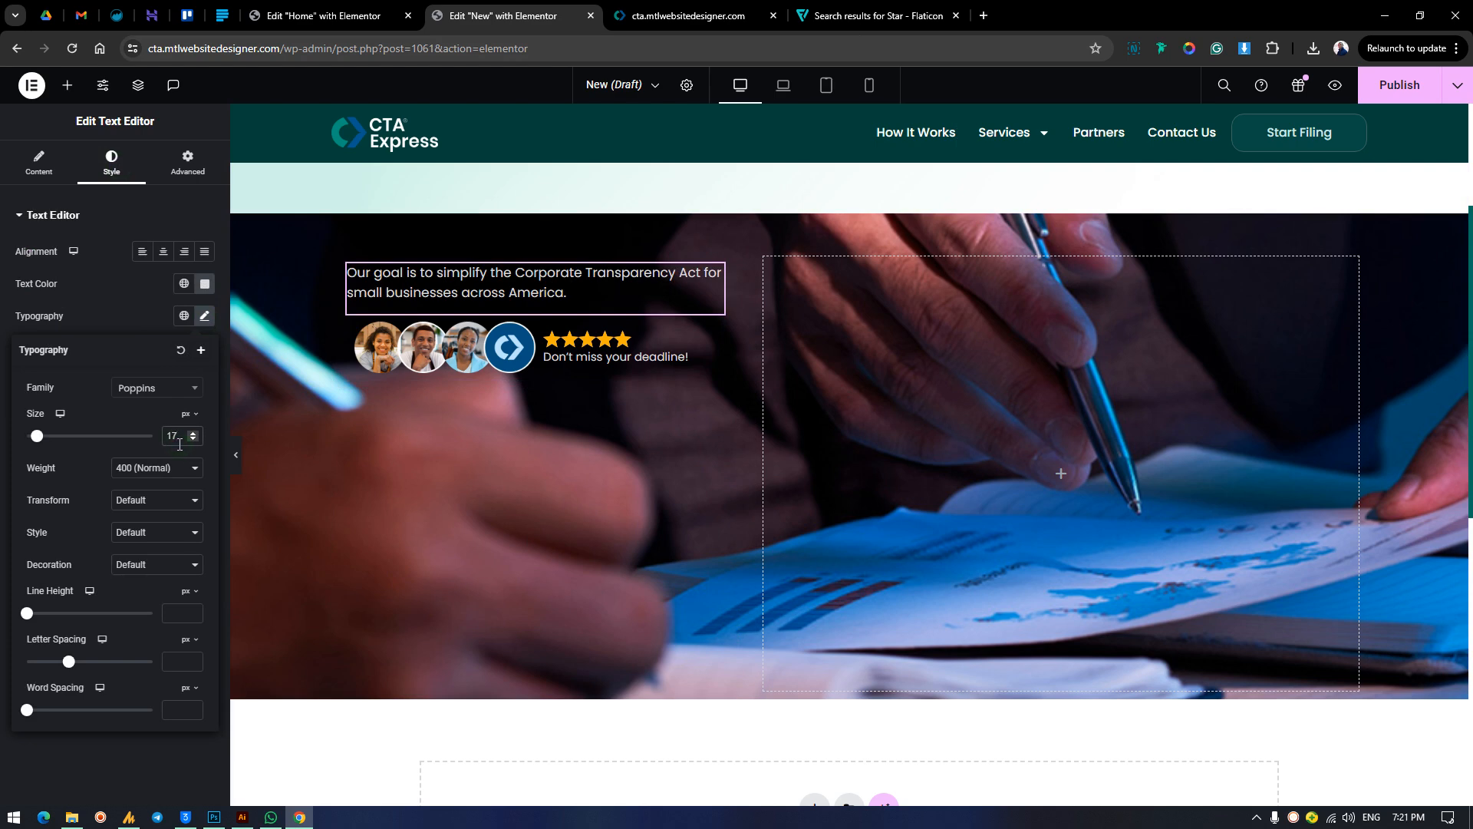
pyautogui.press('Up')
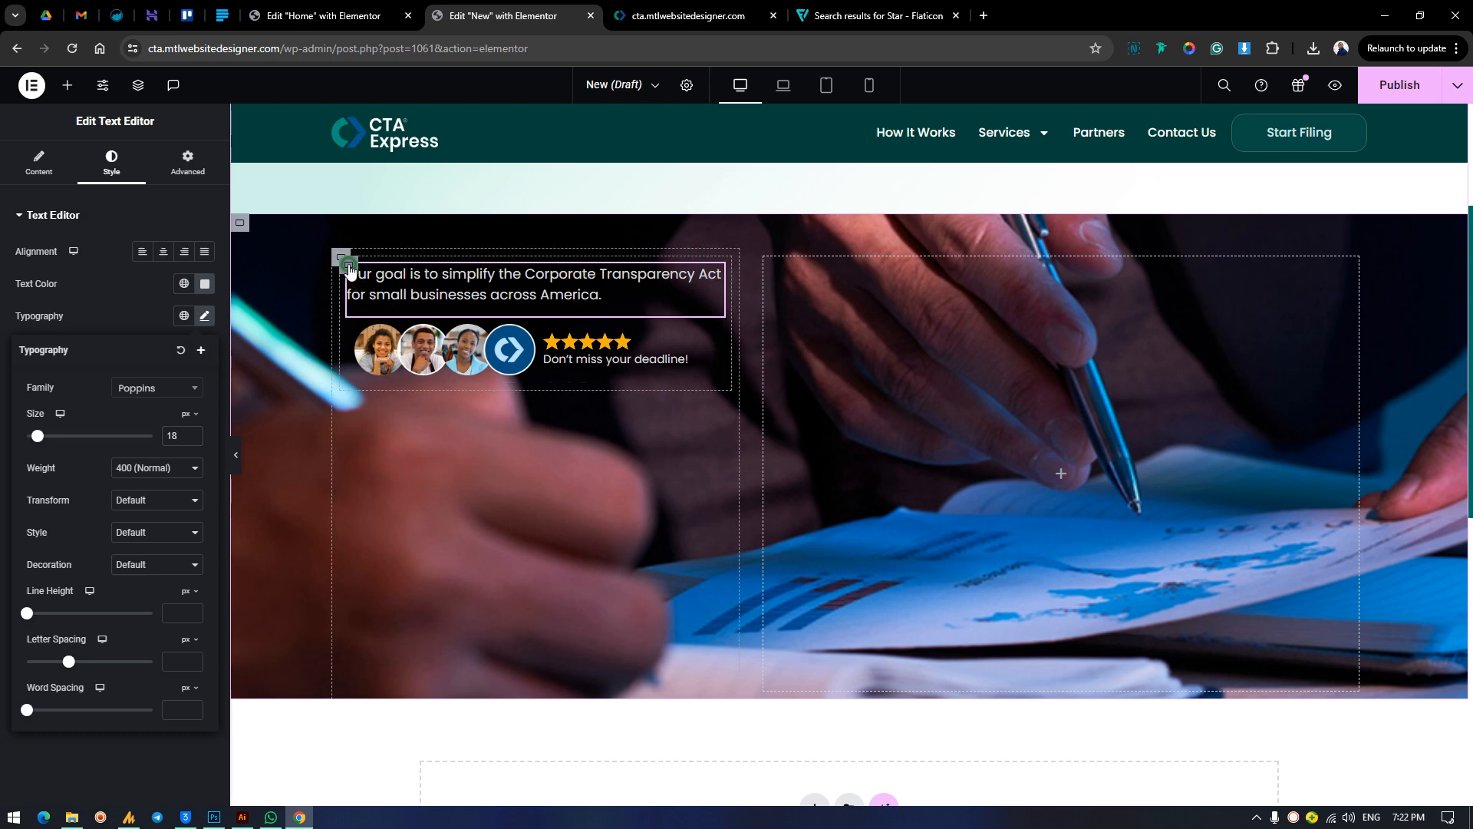
# Set the card container's padding to 25 px on all sides.
pyautogui.click(391, 321)
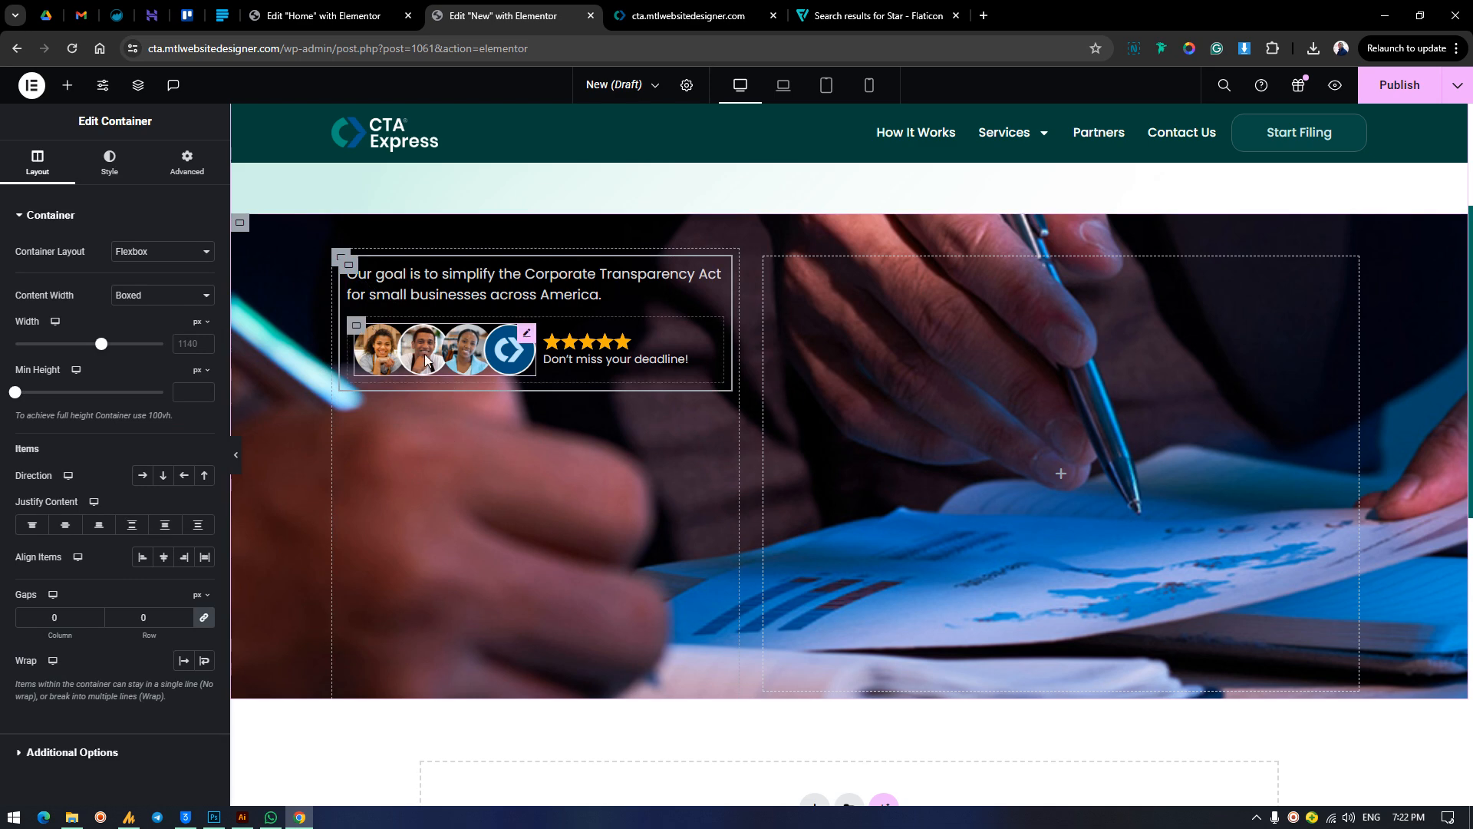
pyautogui.click(186, 161)
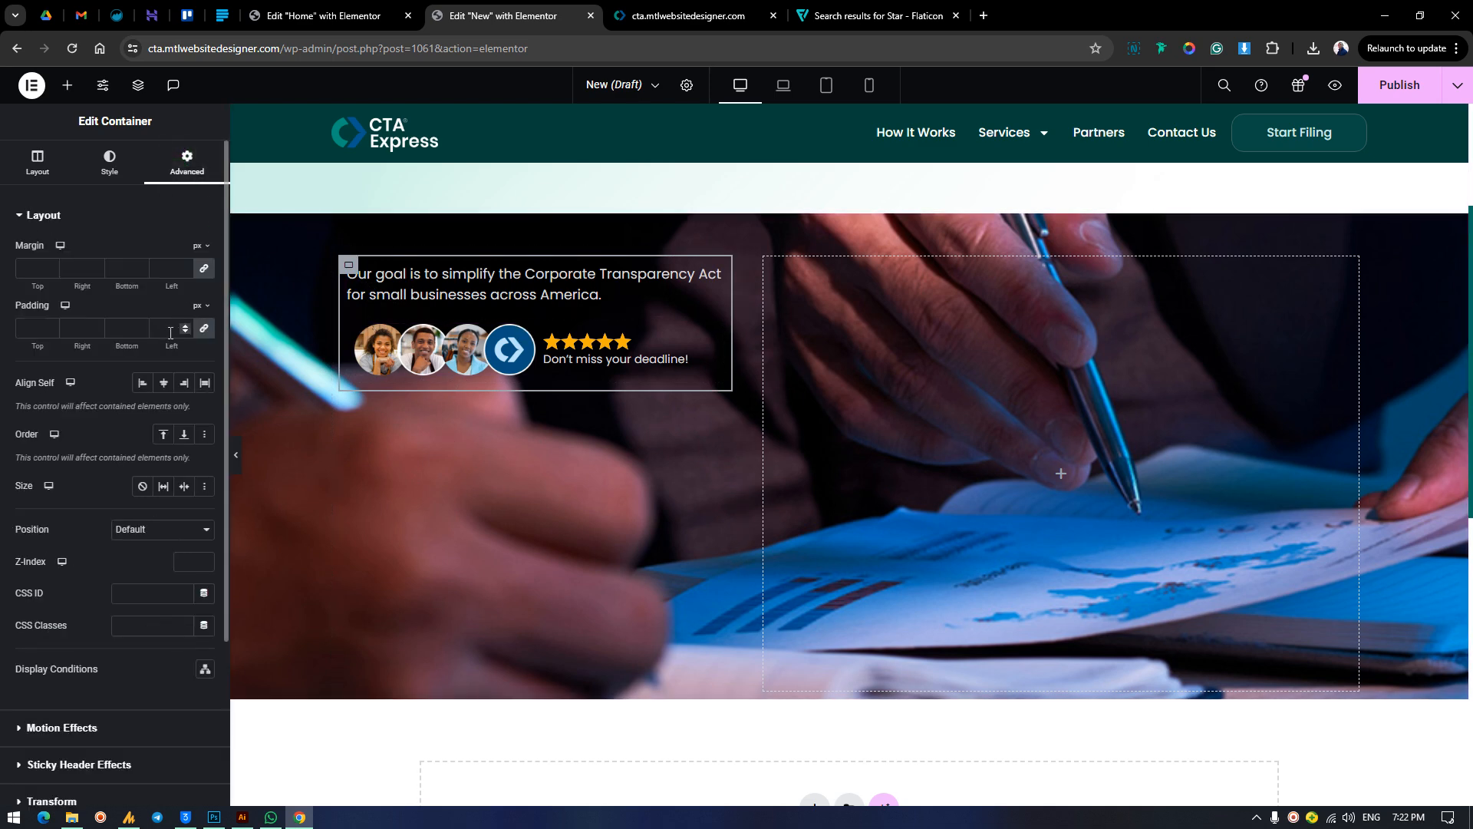
pyautogui.click(38, 328)
pyautogui.write('300')
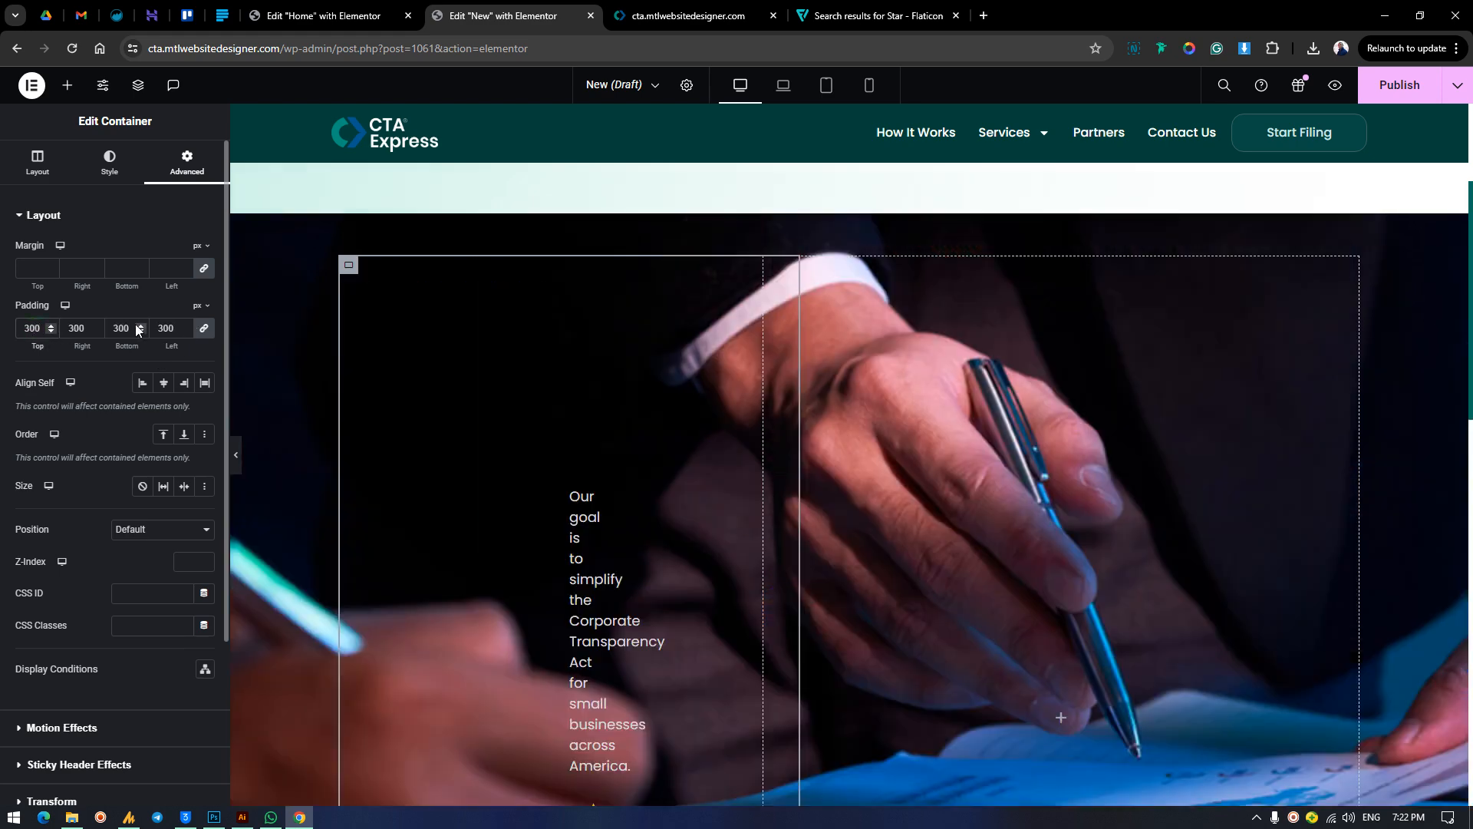
pyautogui.press('BackSpace')
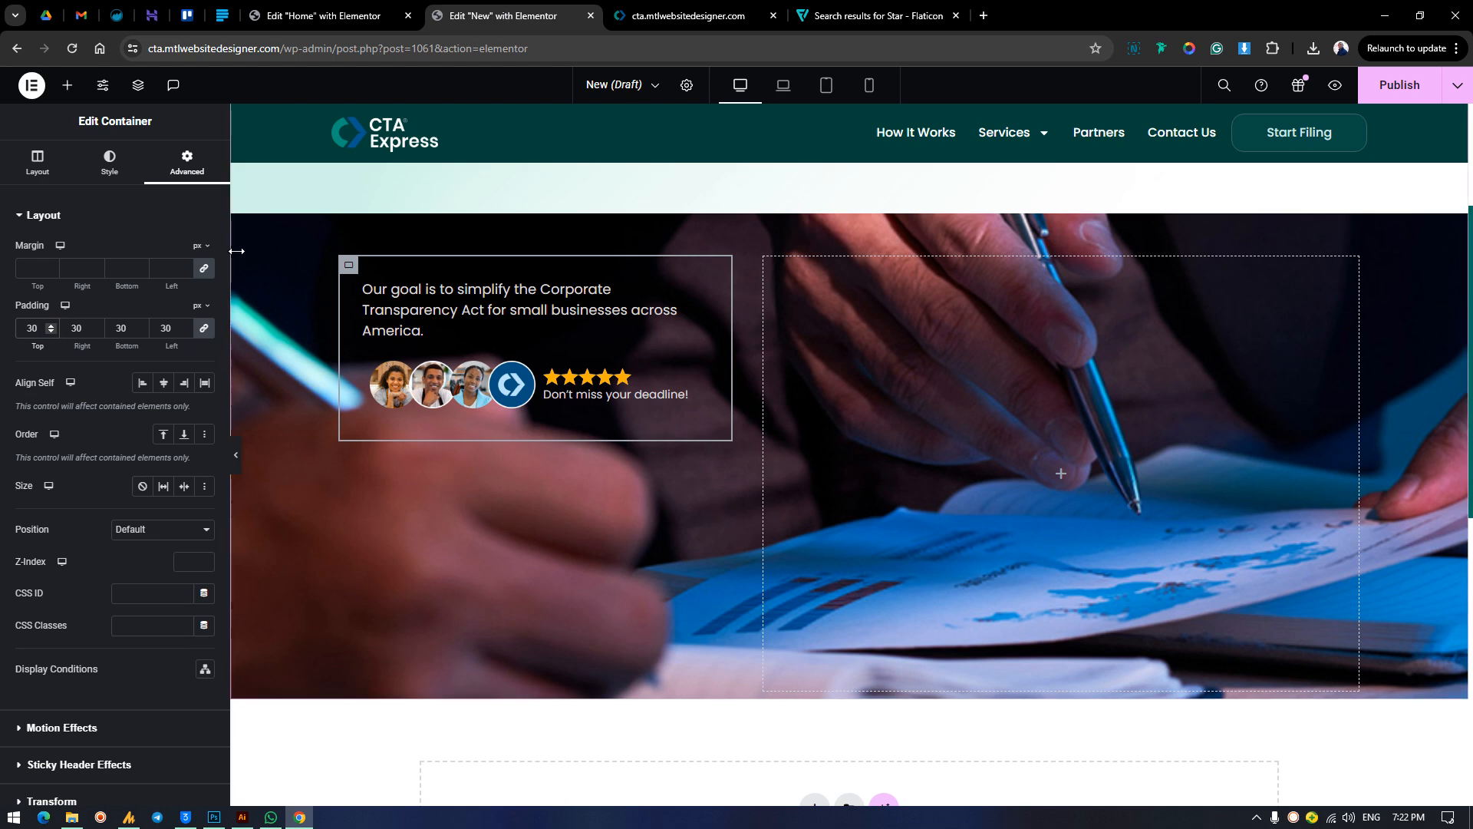
pyautogui.press('Down')
pyautogui.press('Down')
pyautogui.press('Down')
pyautogui.press('Down')
pyautogui.press('Down')
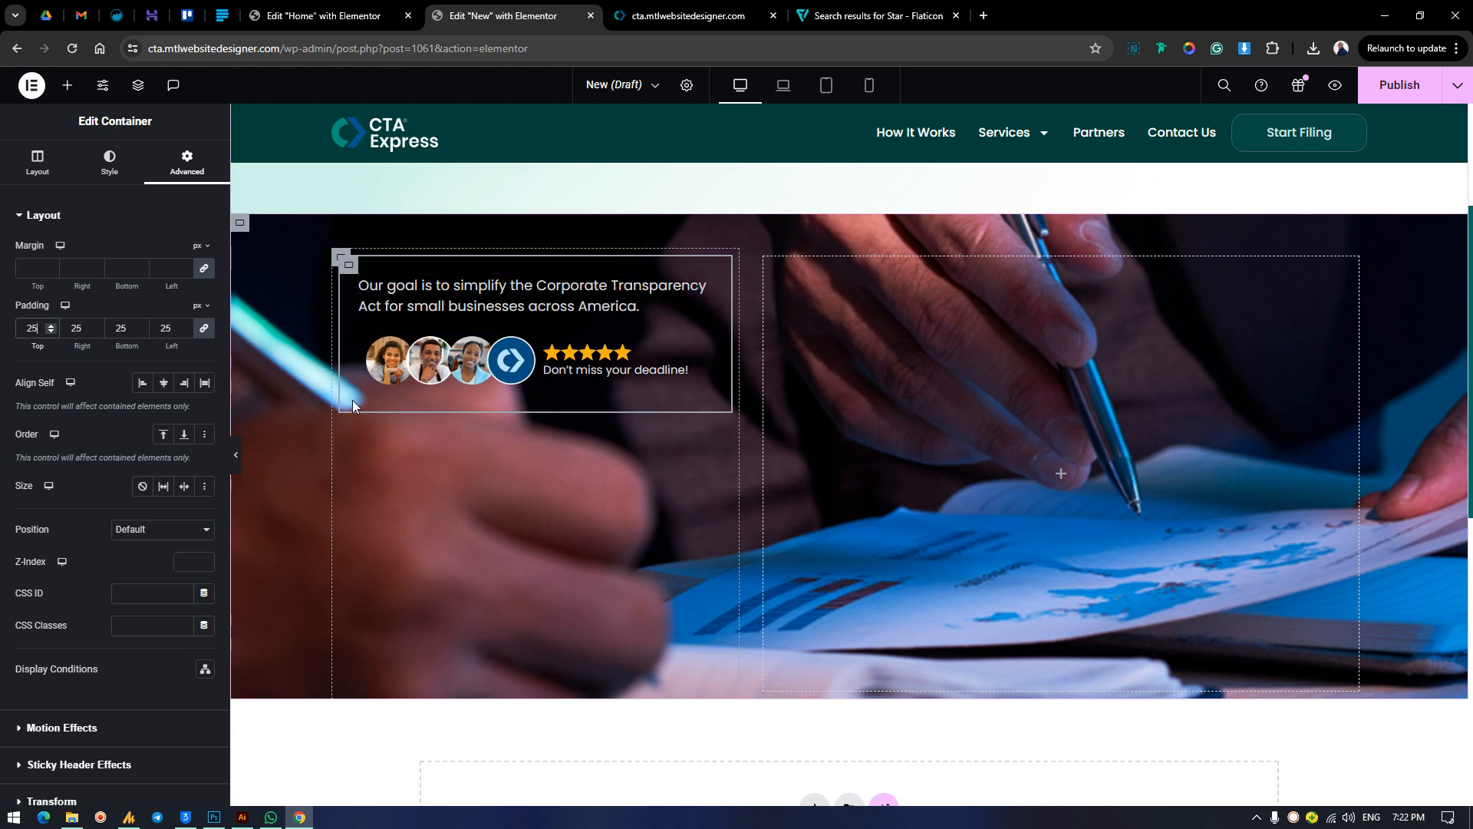
# Set the padding of the inner avatars and rating row to 0 px on all sides.
pyautogui.click(391, 349)
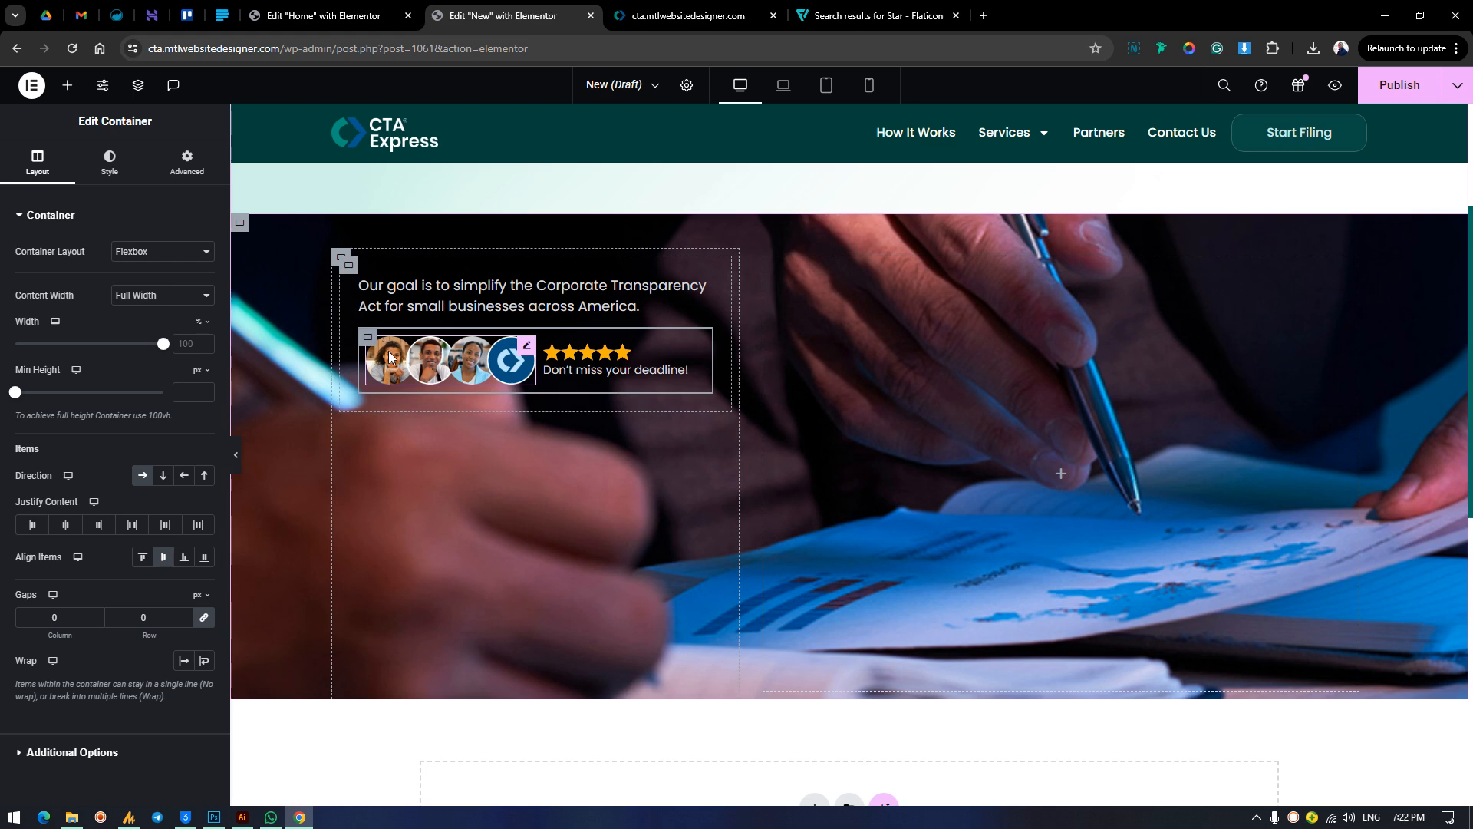
pyautogui.click(186, 163)
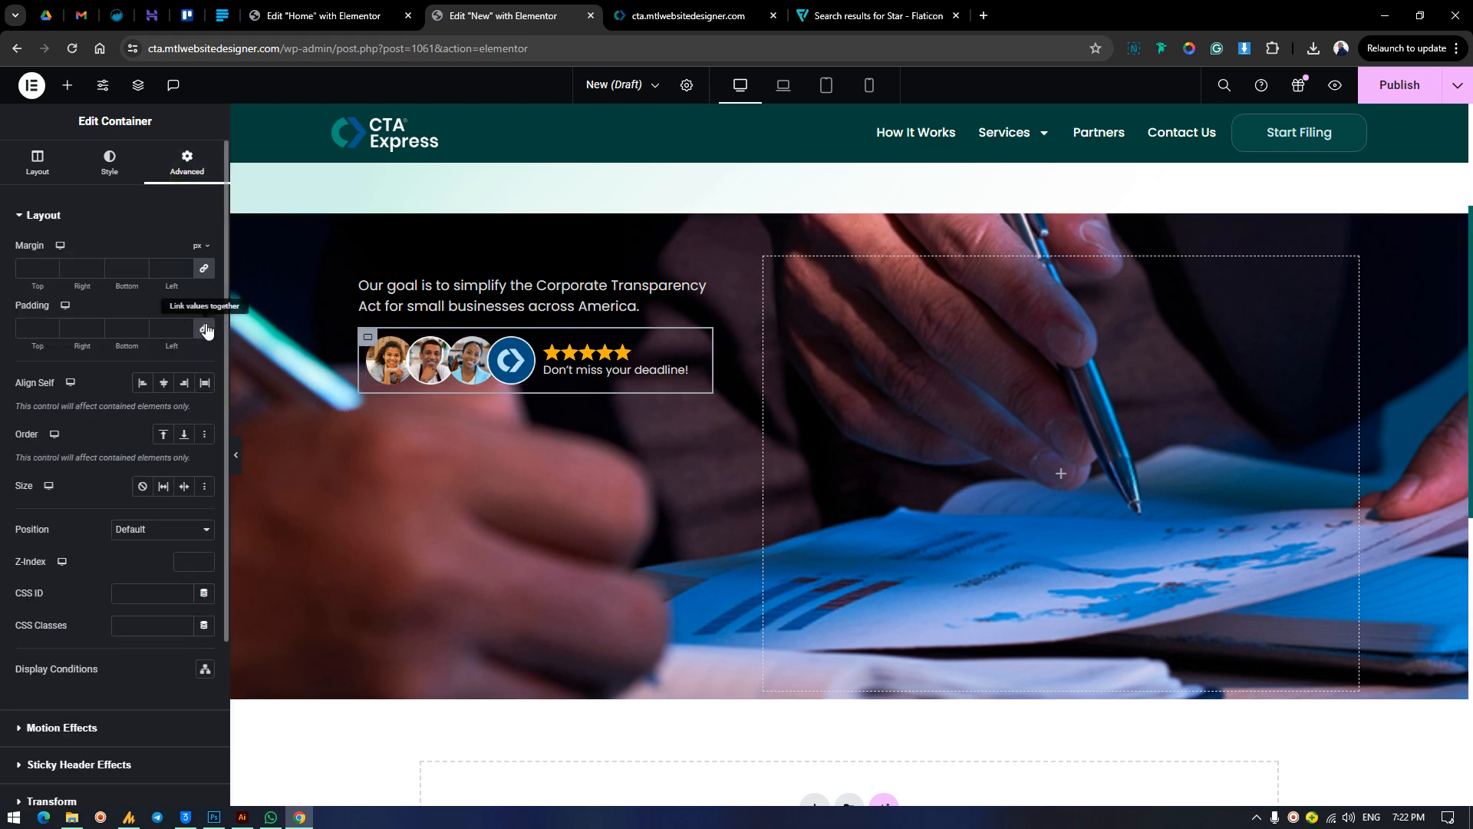
pyautogui.click(205, 330)
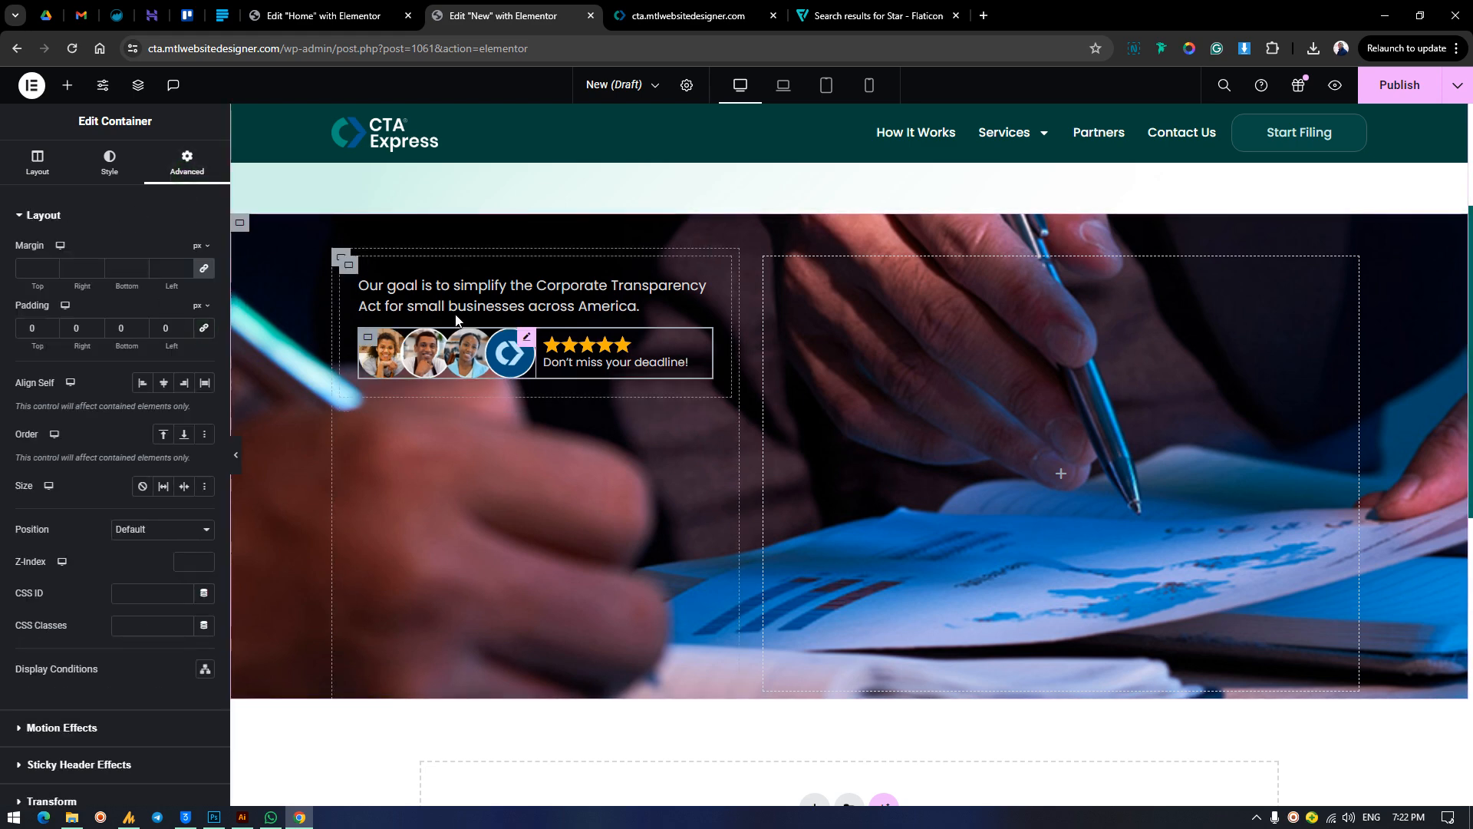
# Set the card container's column and row gaps to 8 px.
pyautogui.click(349, 267)
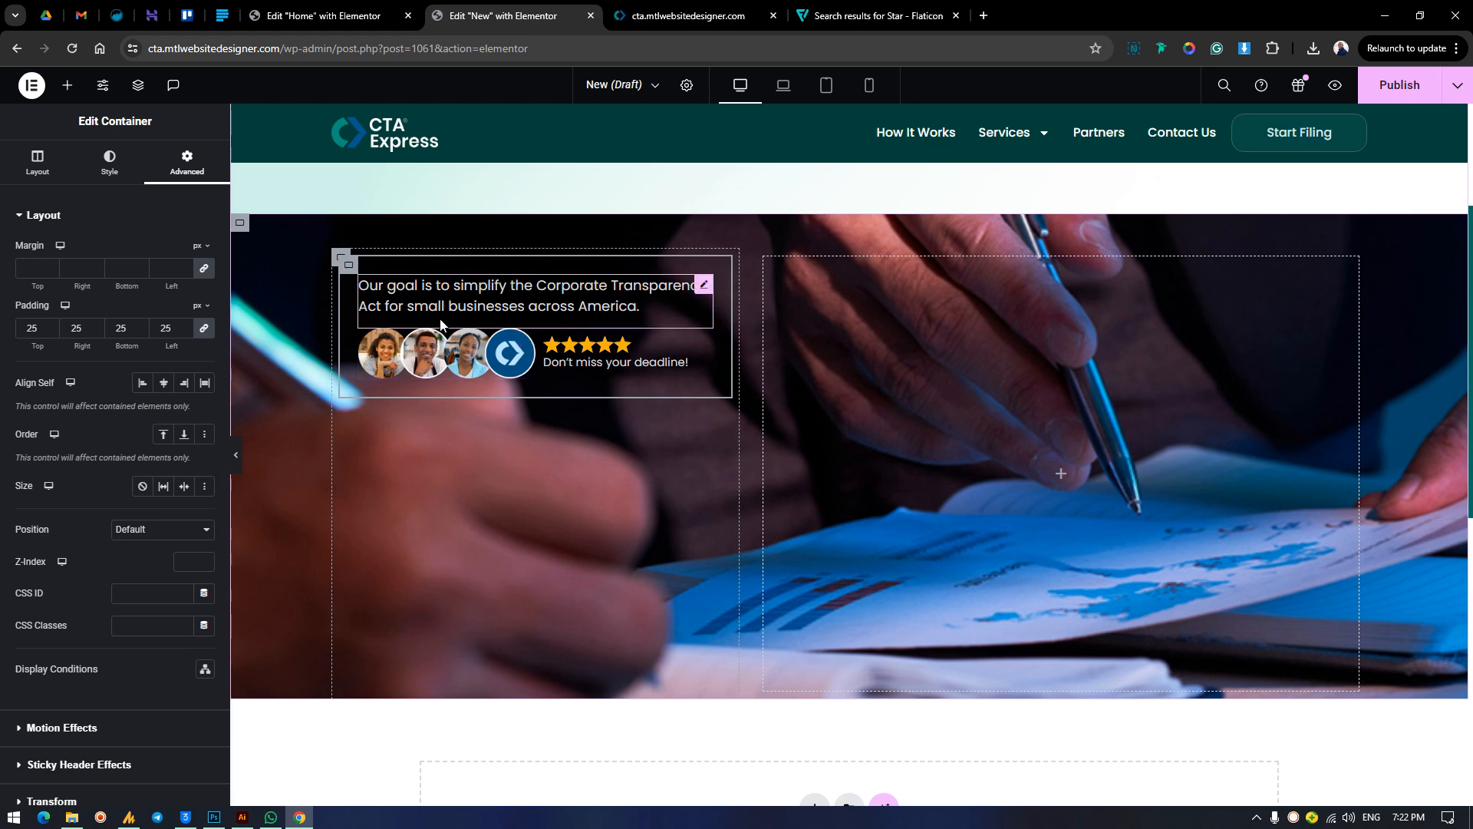
pyautogui.click(38, 163)
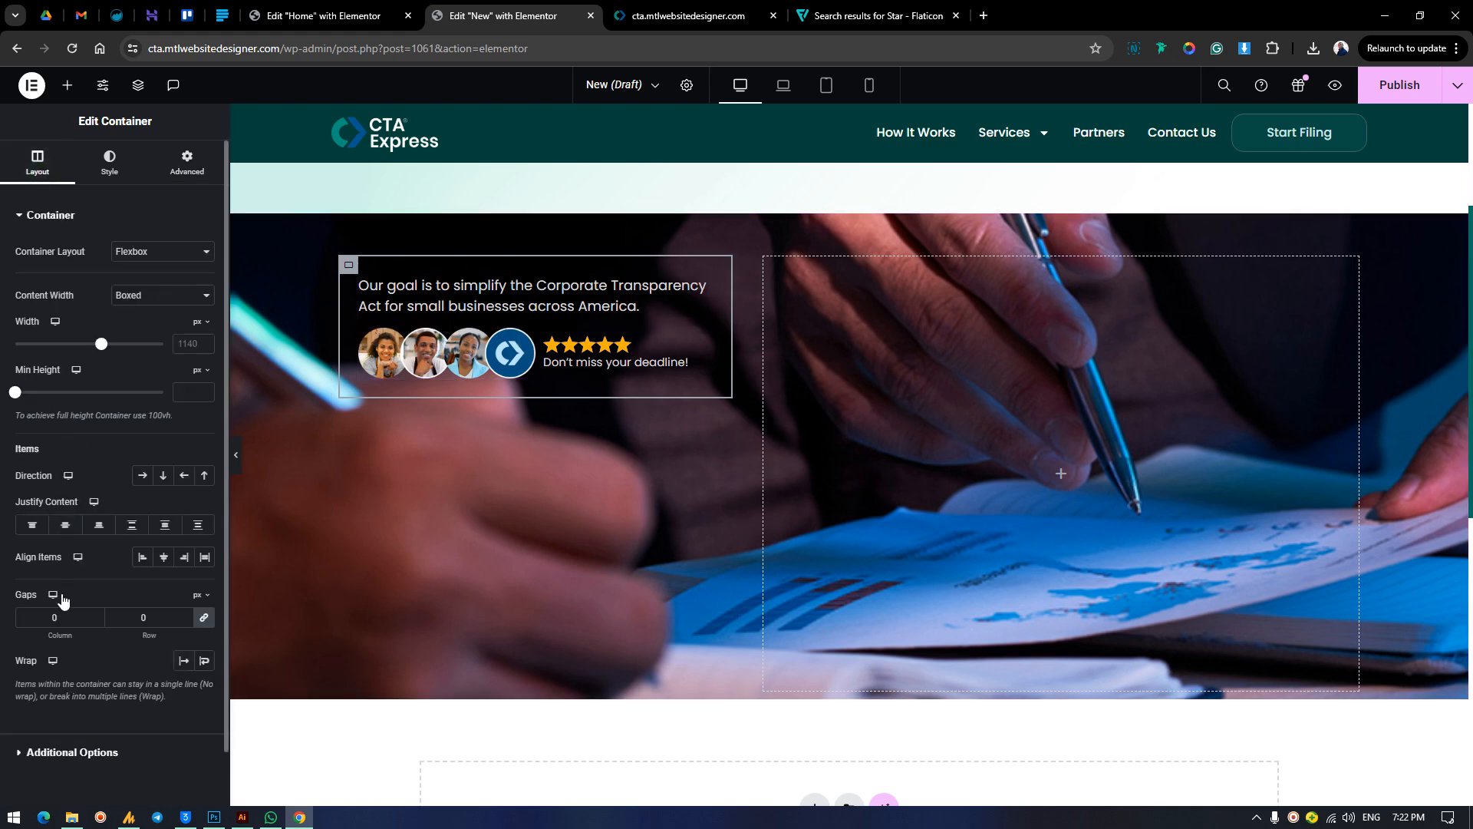
pyautogui.click(55, 617)
pyautogui.write('2')
pyautogui.press('BackSpace')
pyautogui.write('8')
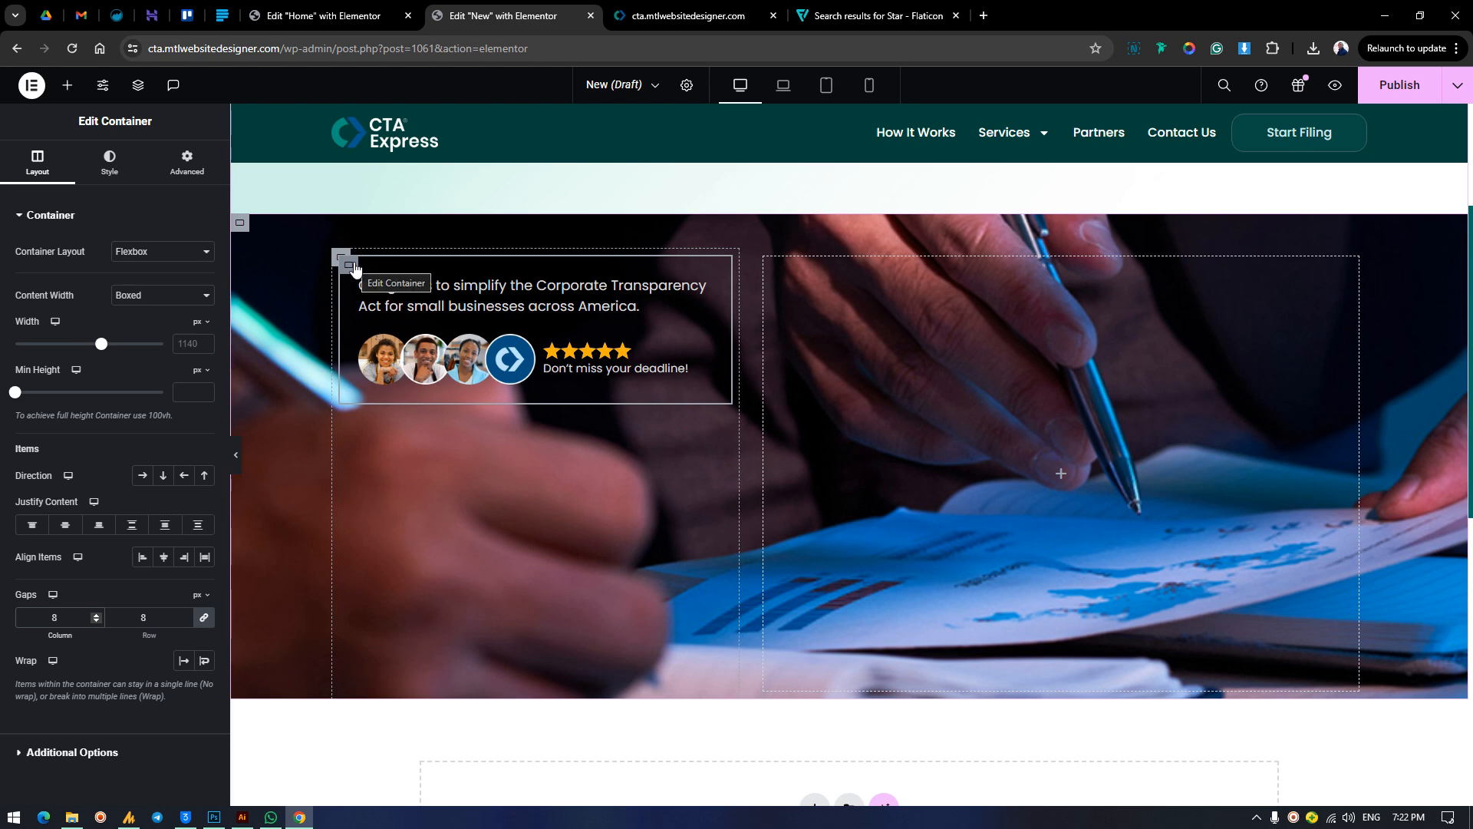
# Copy the entire custom CSS of the photo section's card container from the Home page's editor.
pyautogui.click(326, 15)
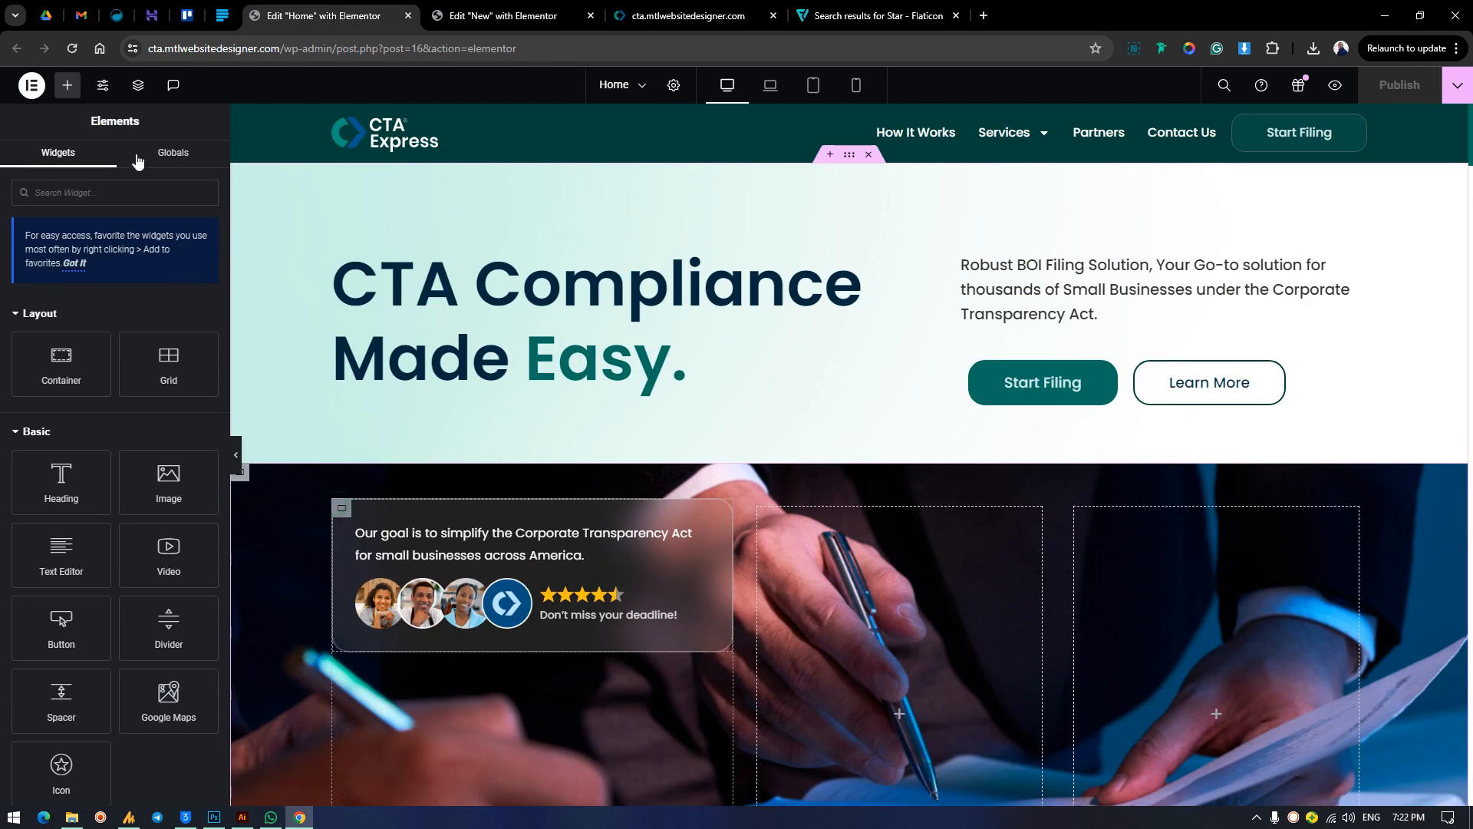
pyautogui.click(341, 508)
pyautogui.click(187, 163)
pyautogui.scroll(-3, 115, 575)
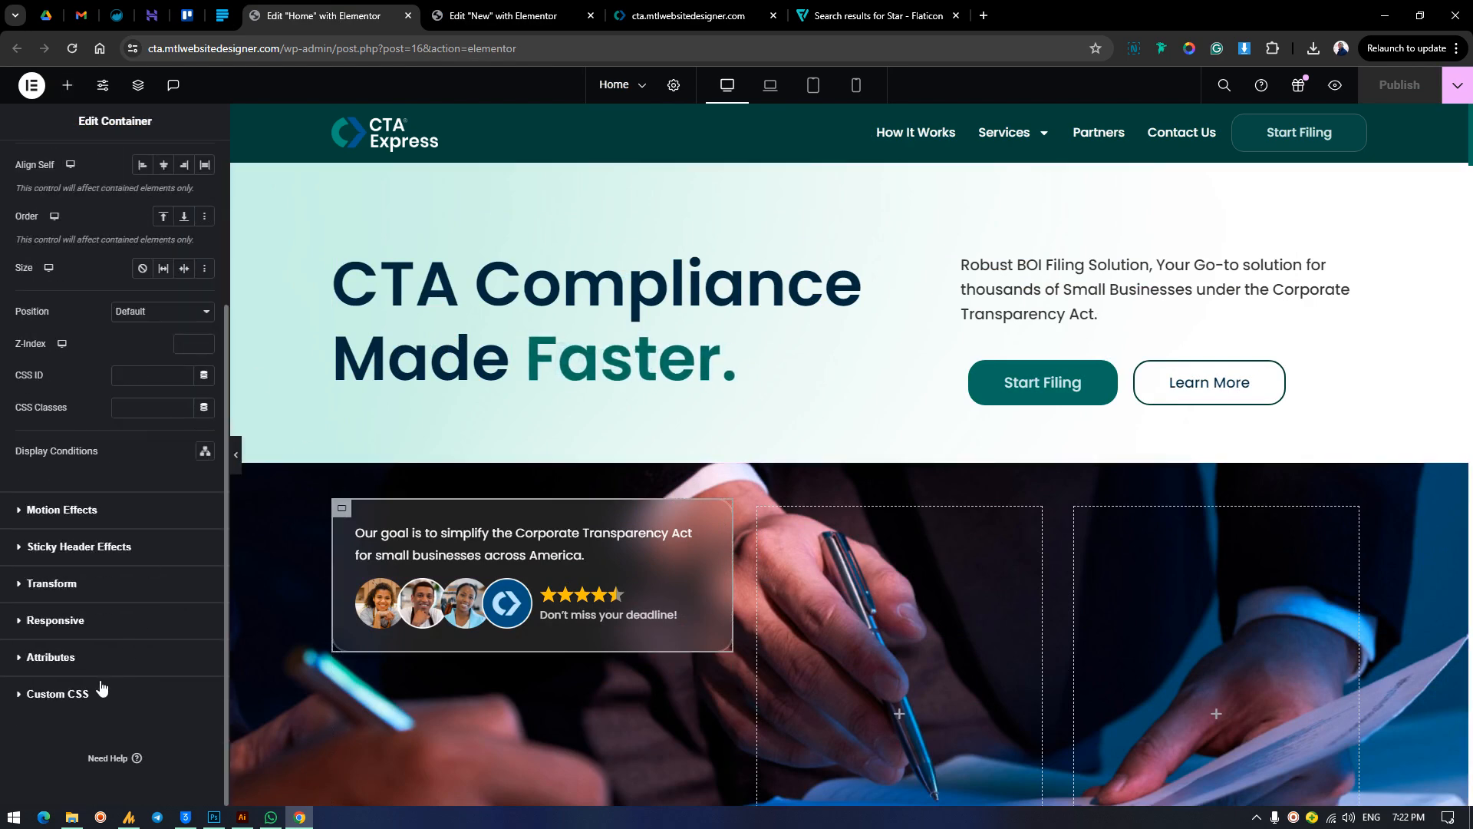
pyautogui.click(103, 692)
pyautogui.click(102, 585)
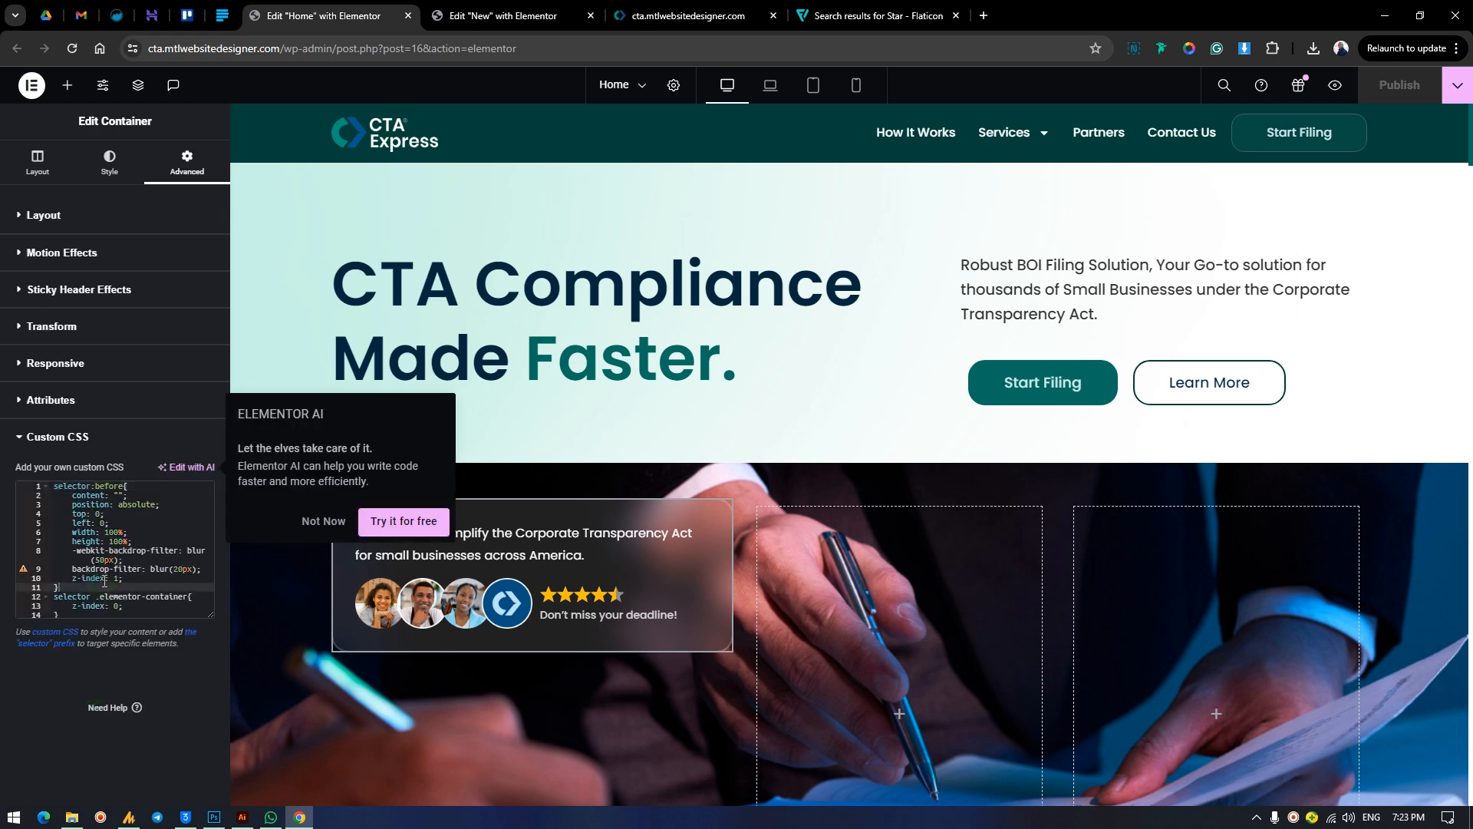
pyautogui.click(110, 570)
pyautogui.hotkey('ctrl', 'a')
pyautogui.hotkey('ctrl', 'c')
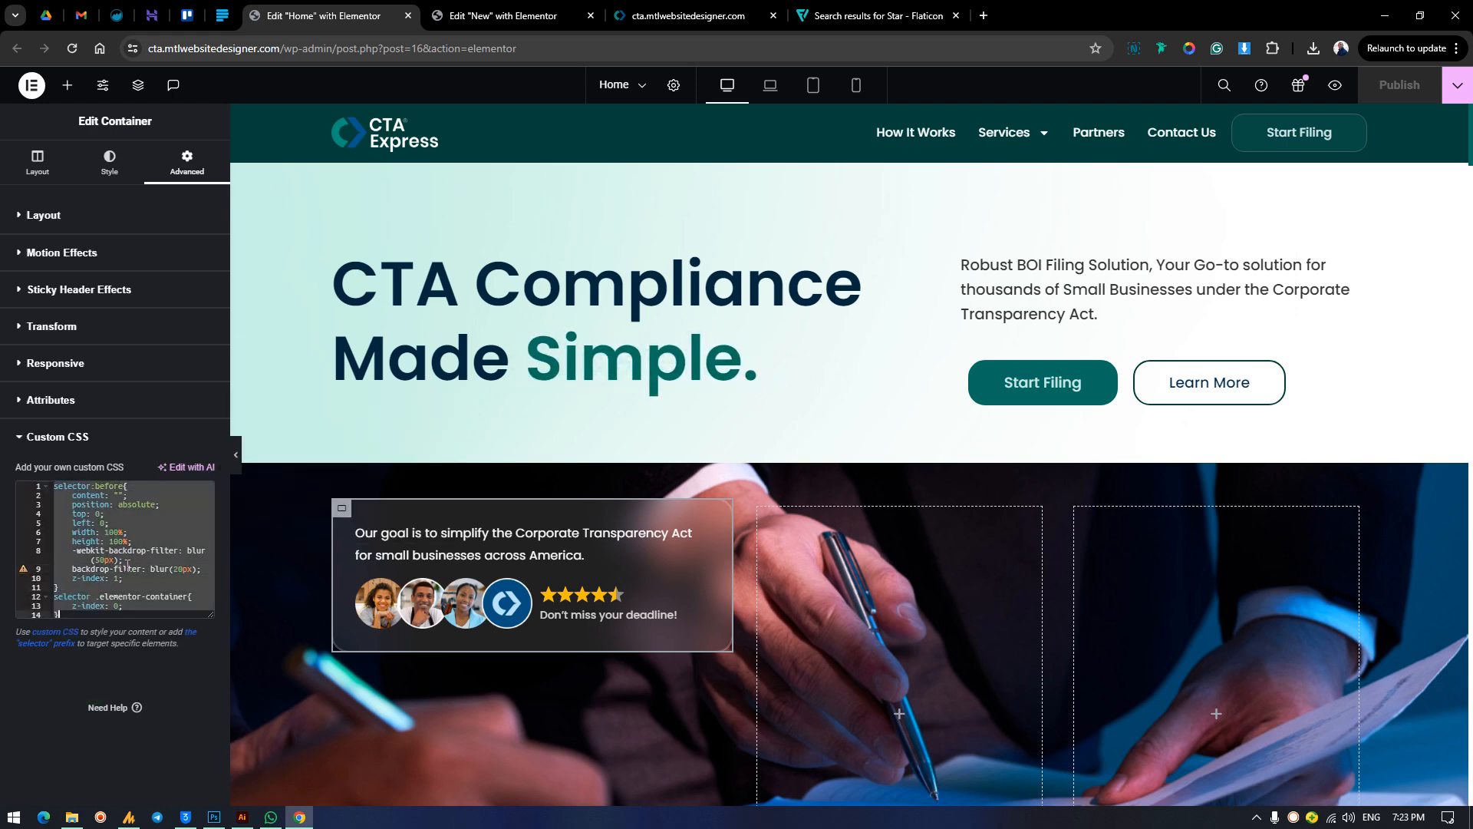
# Paste the copied backdrop-blur code into the custom CSS of the card container on the New page.
pyautogui.click(491, 15)
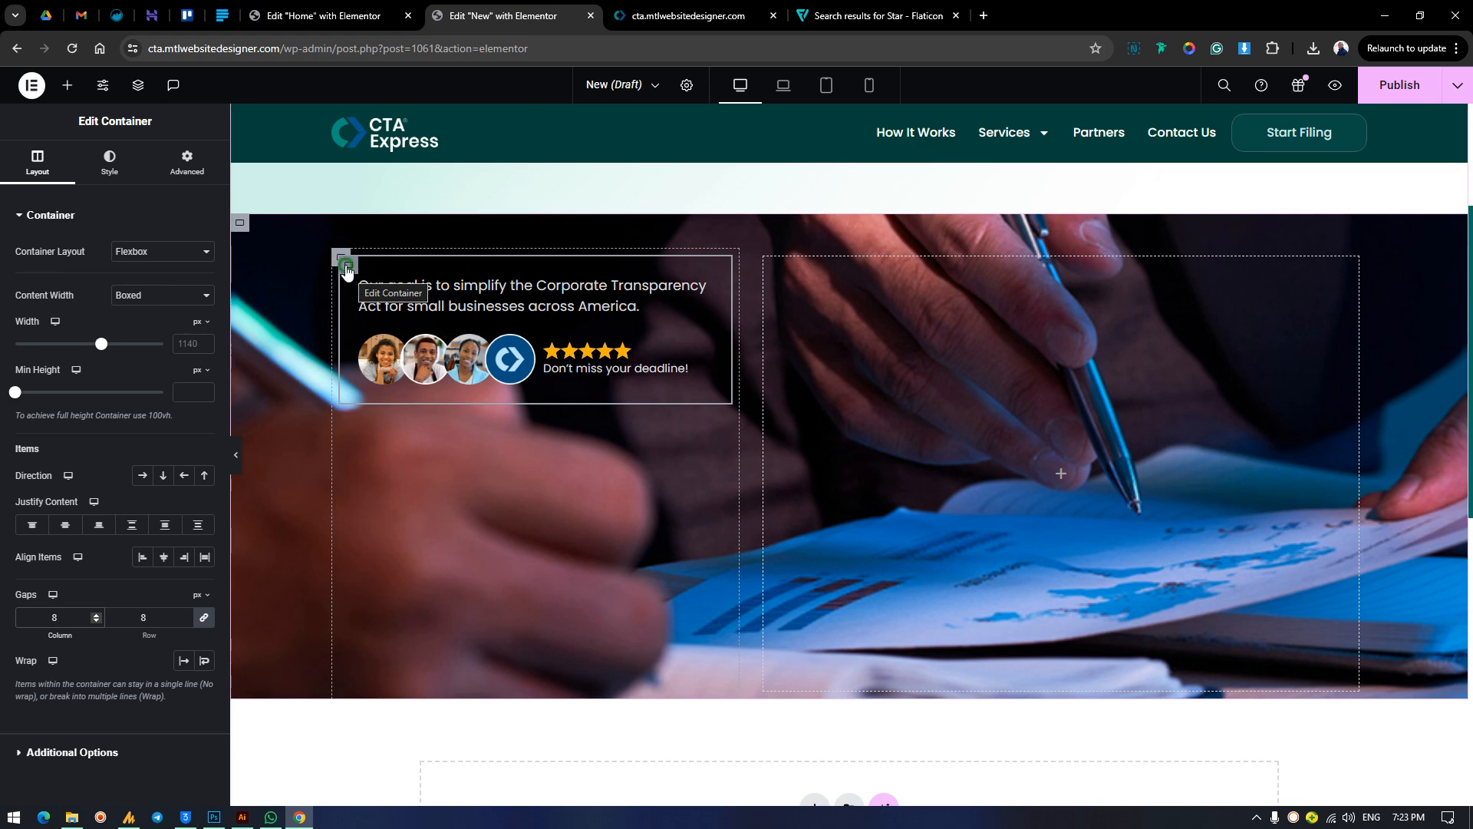
pyautogui.click(187, 162)
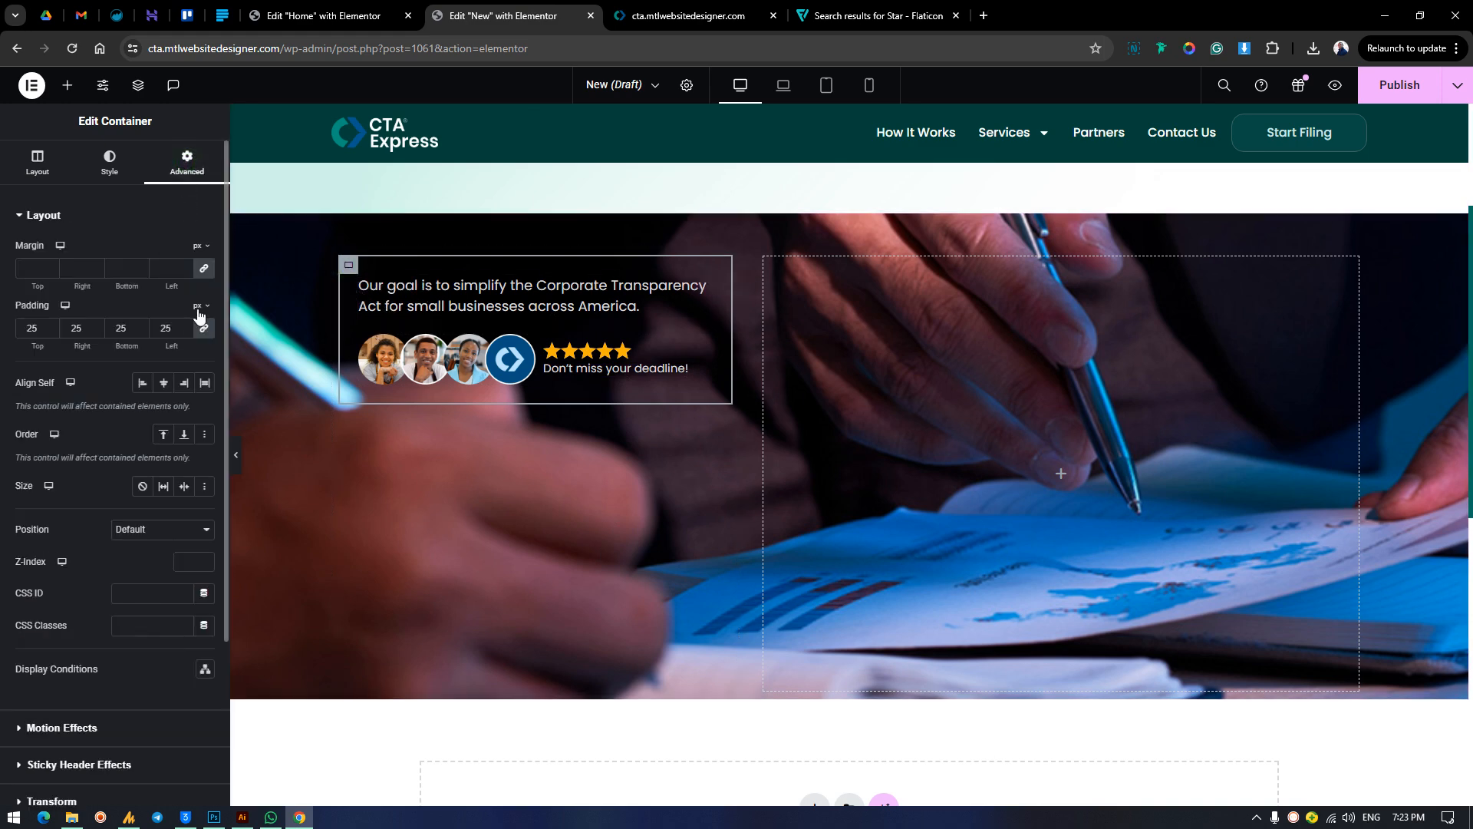
pyautogui.scroll(-3, 150, 459)
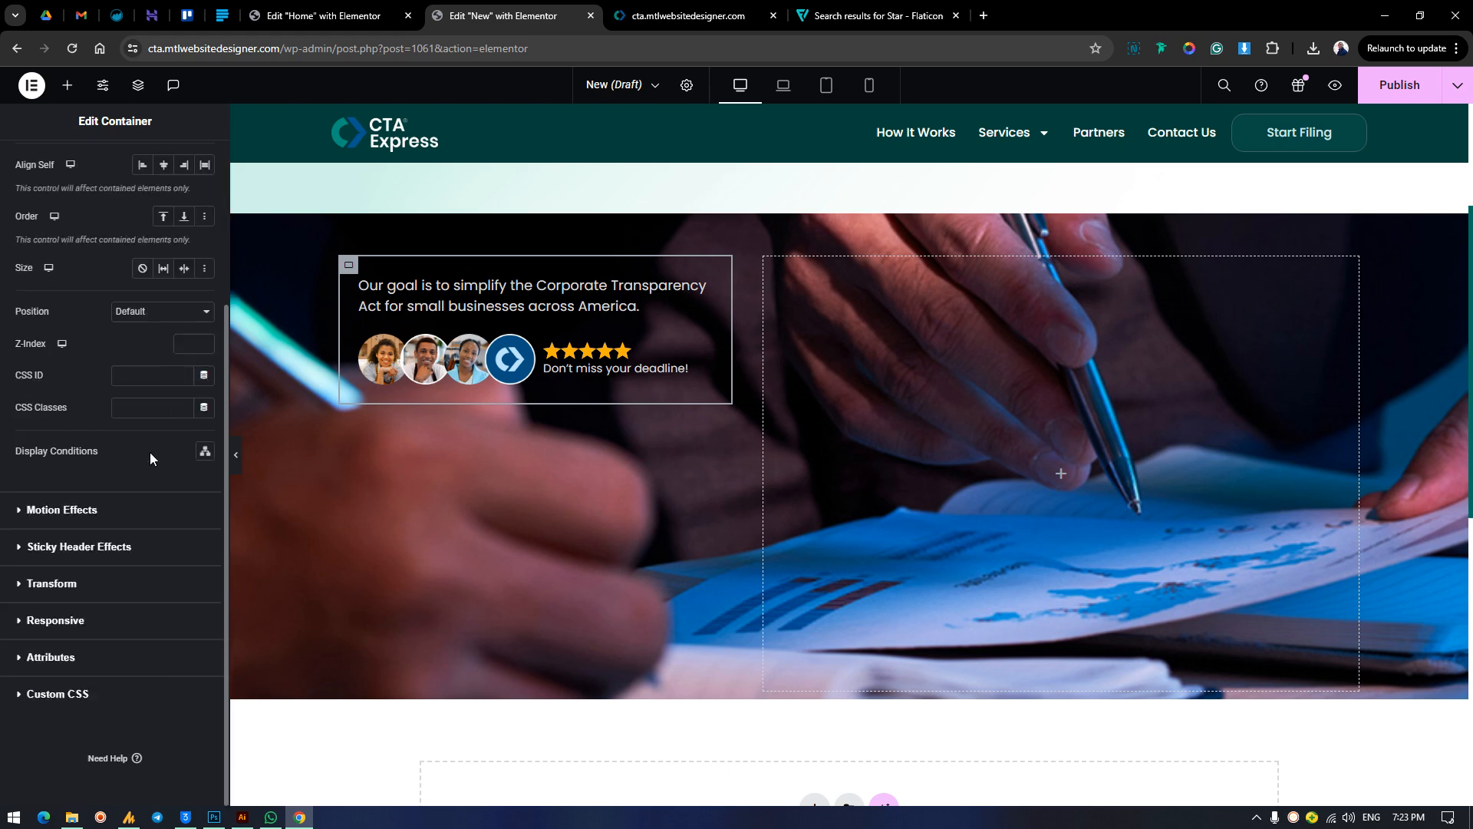
pyautogui.click(75, 697)
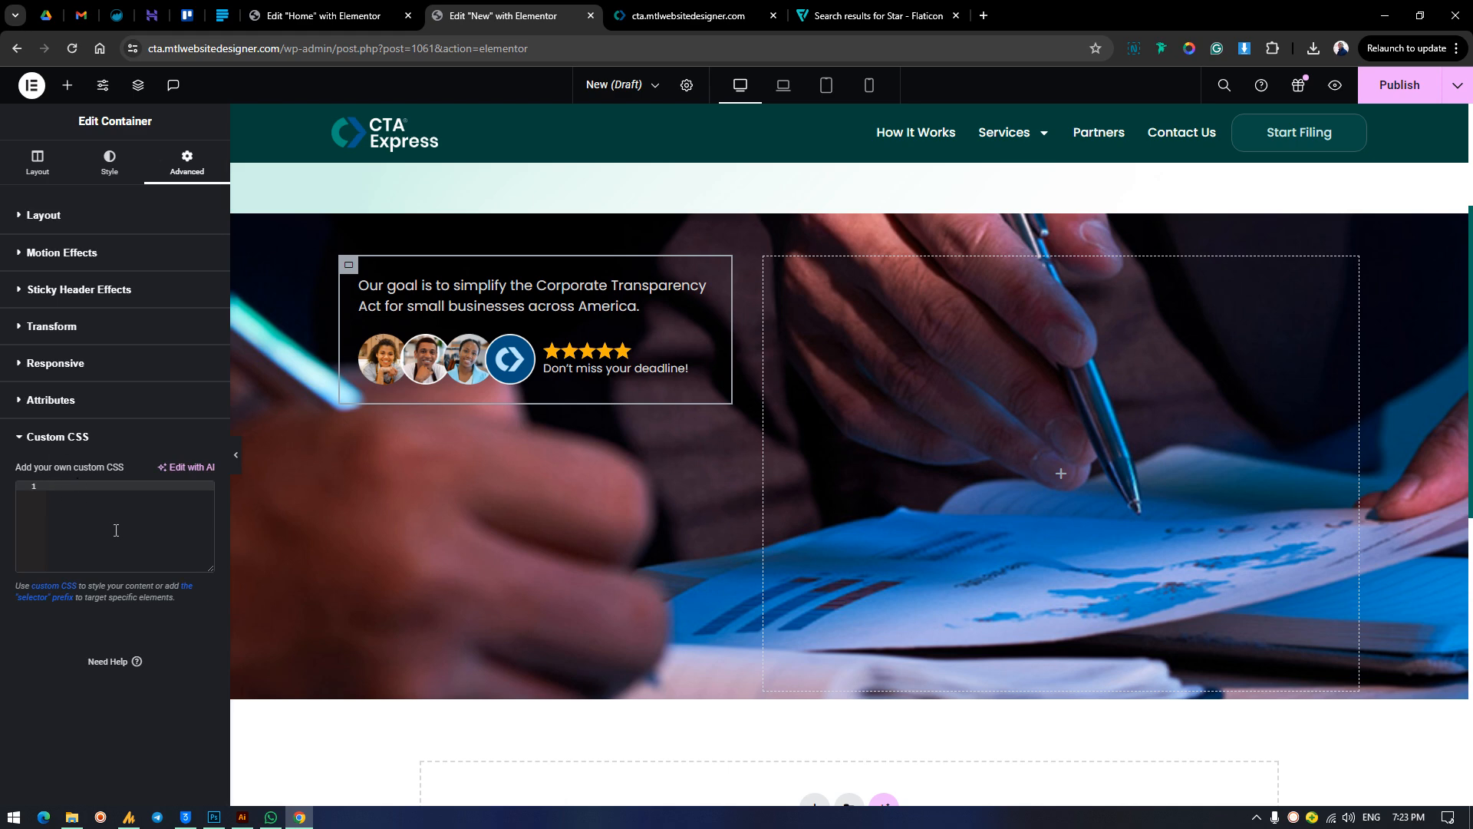
pyautogui.hotkey('ctrl', 'v')
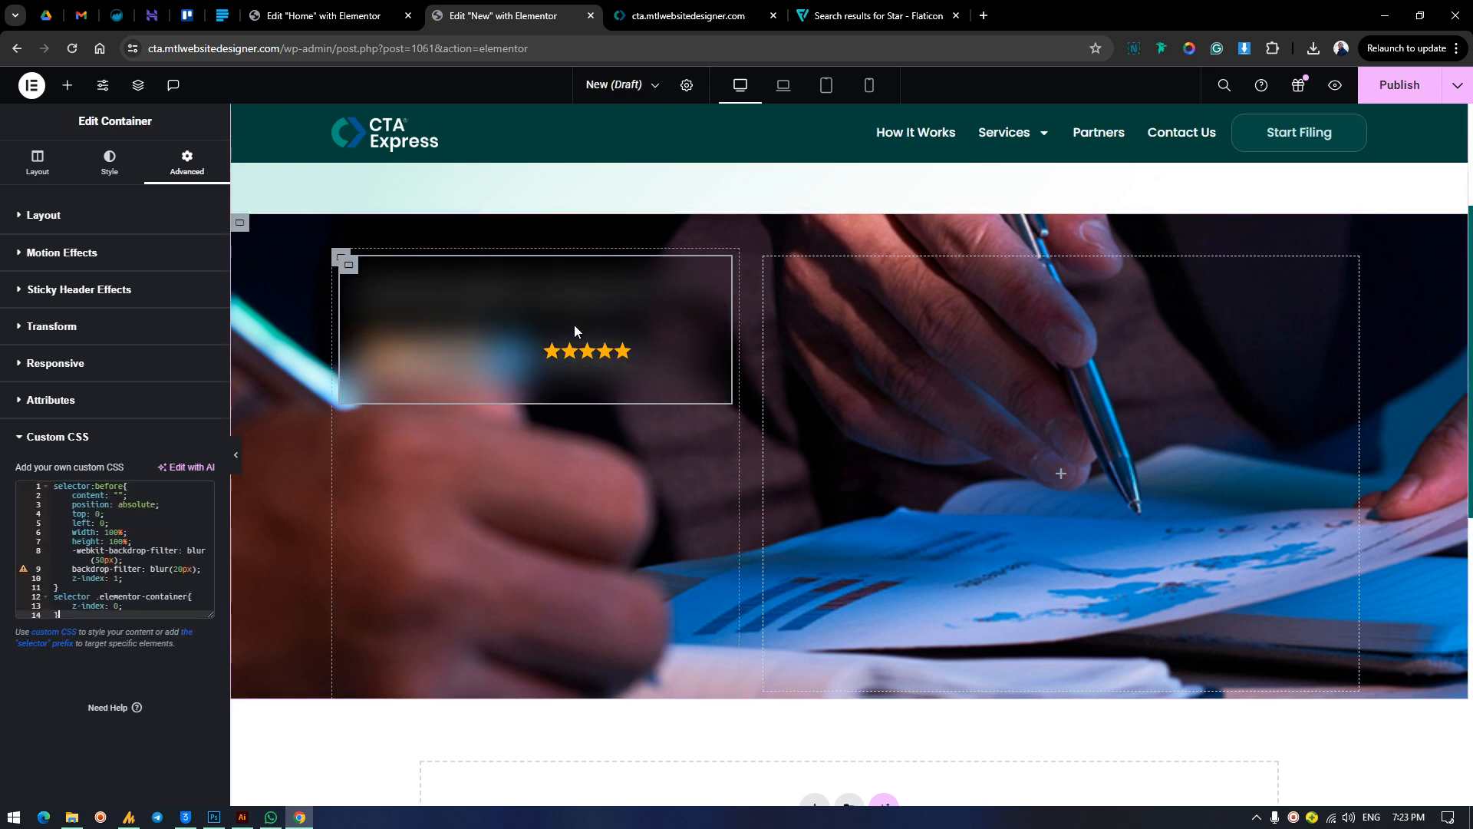
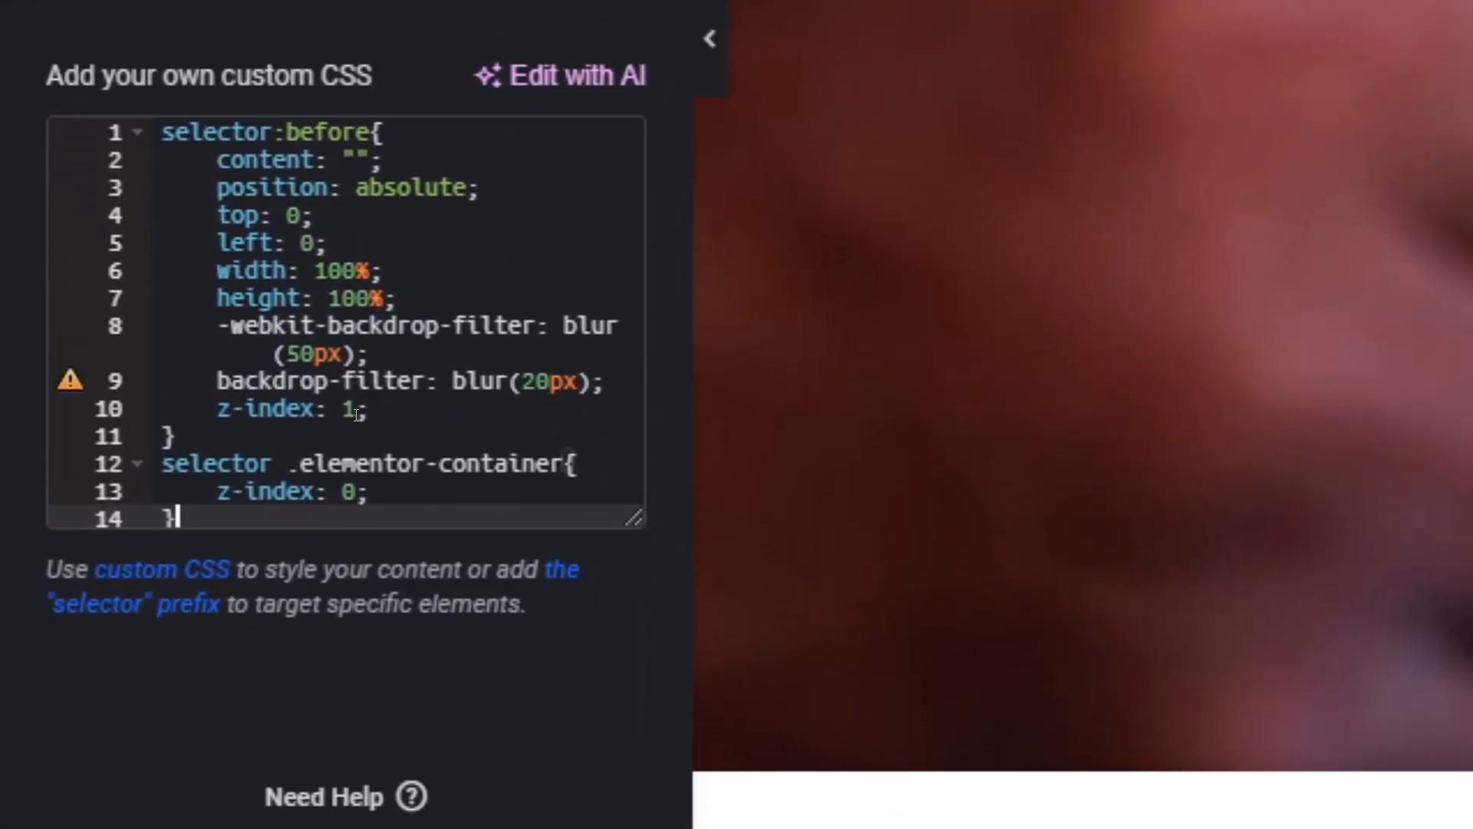
# Try a z-index of 0 in the selector:before rule of the card's custom CSS, and restore it to 1.
pyautogui.click(350, 373)
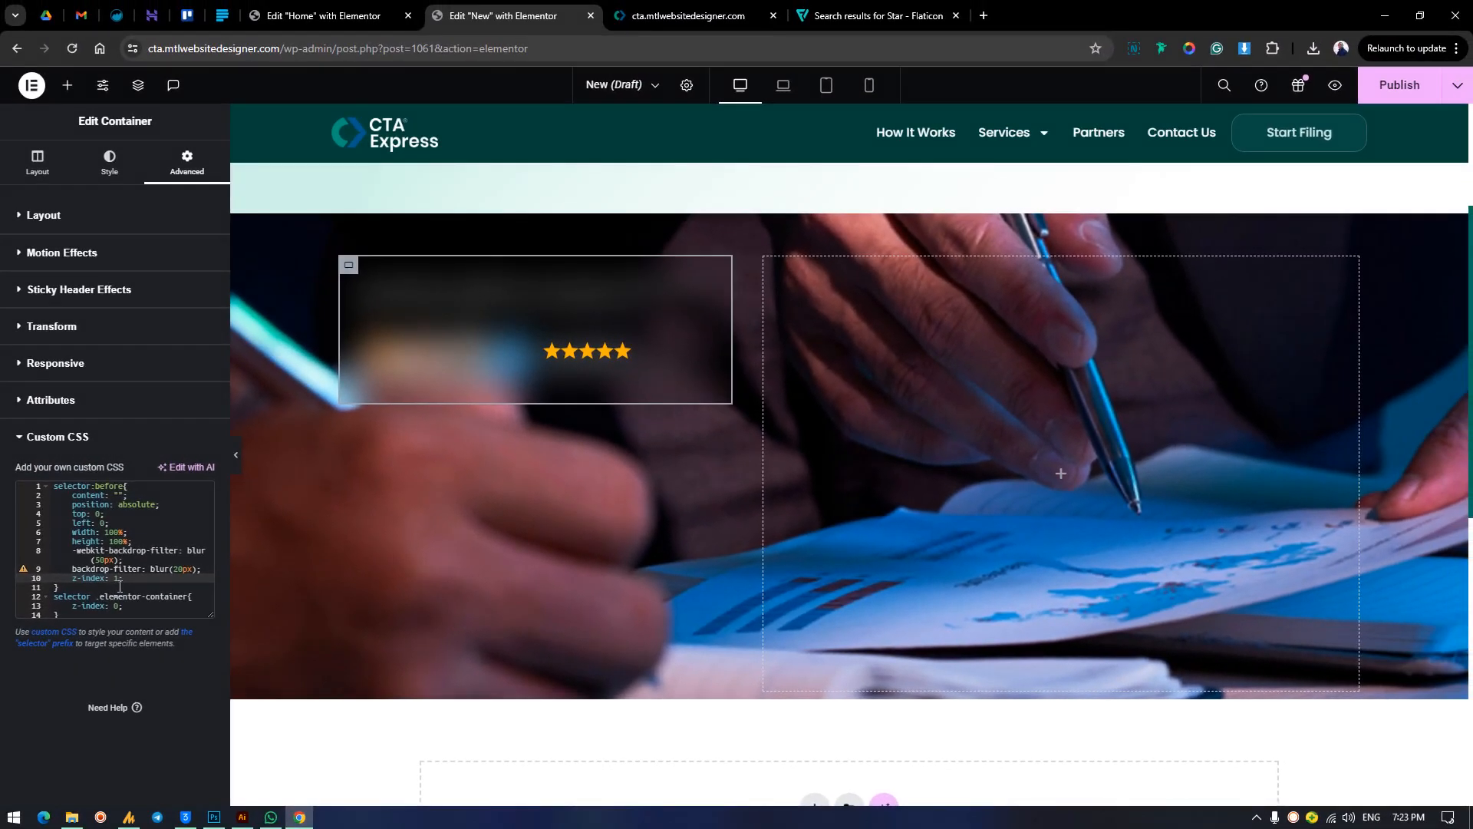
pyautogui.press('BackSpace')
pyautogui.write('0')
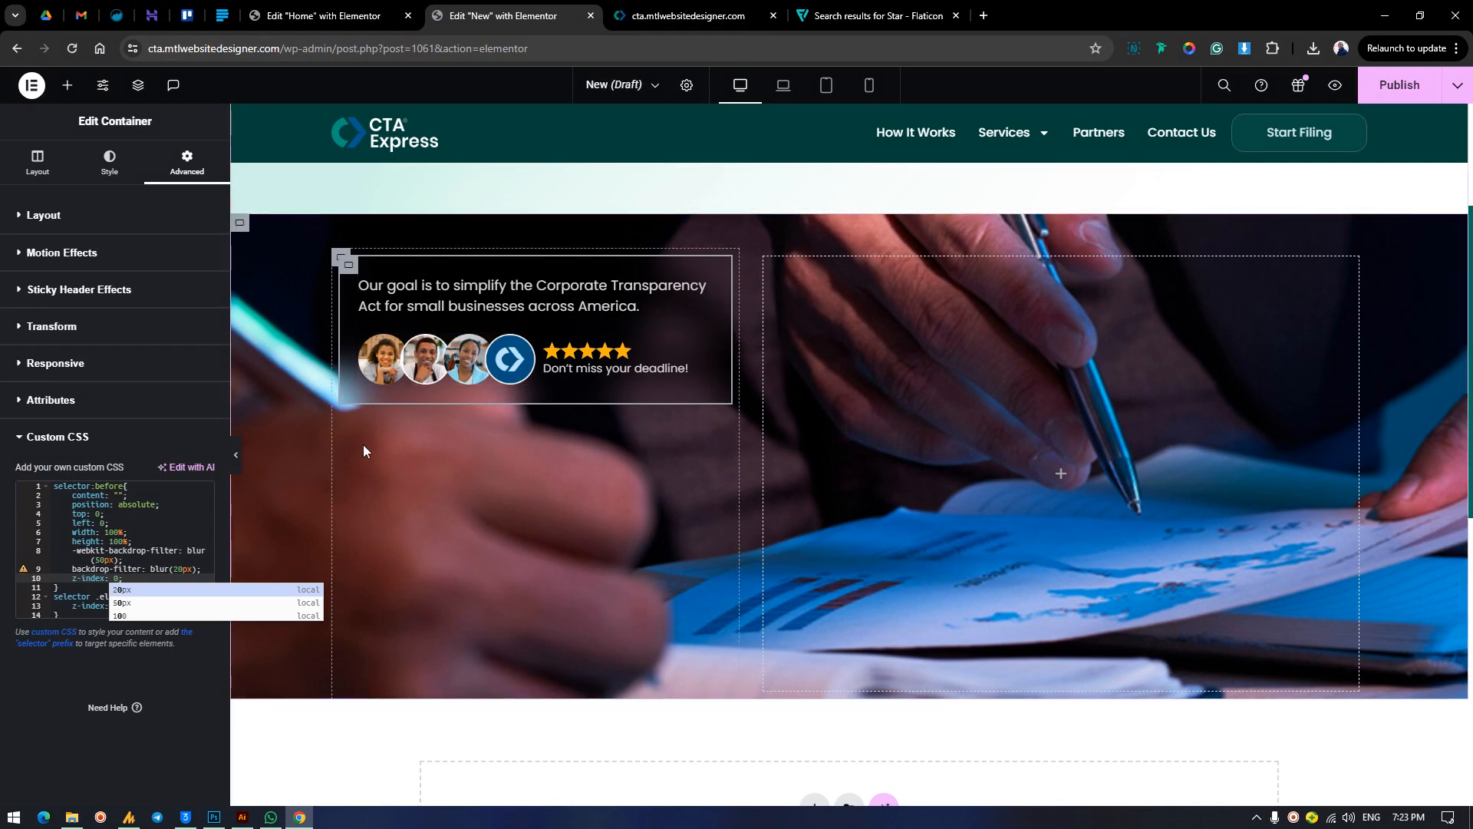
pyautogui.press('BackSpace')
pyautogui.write('1')
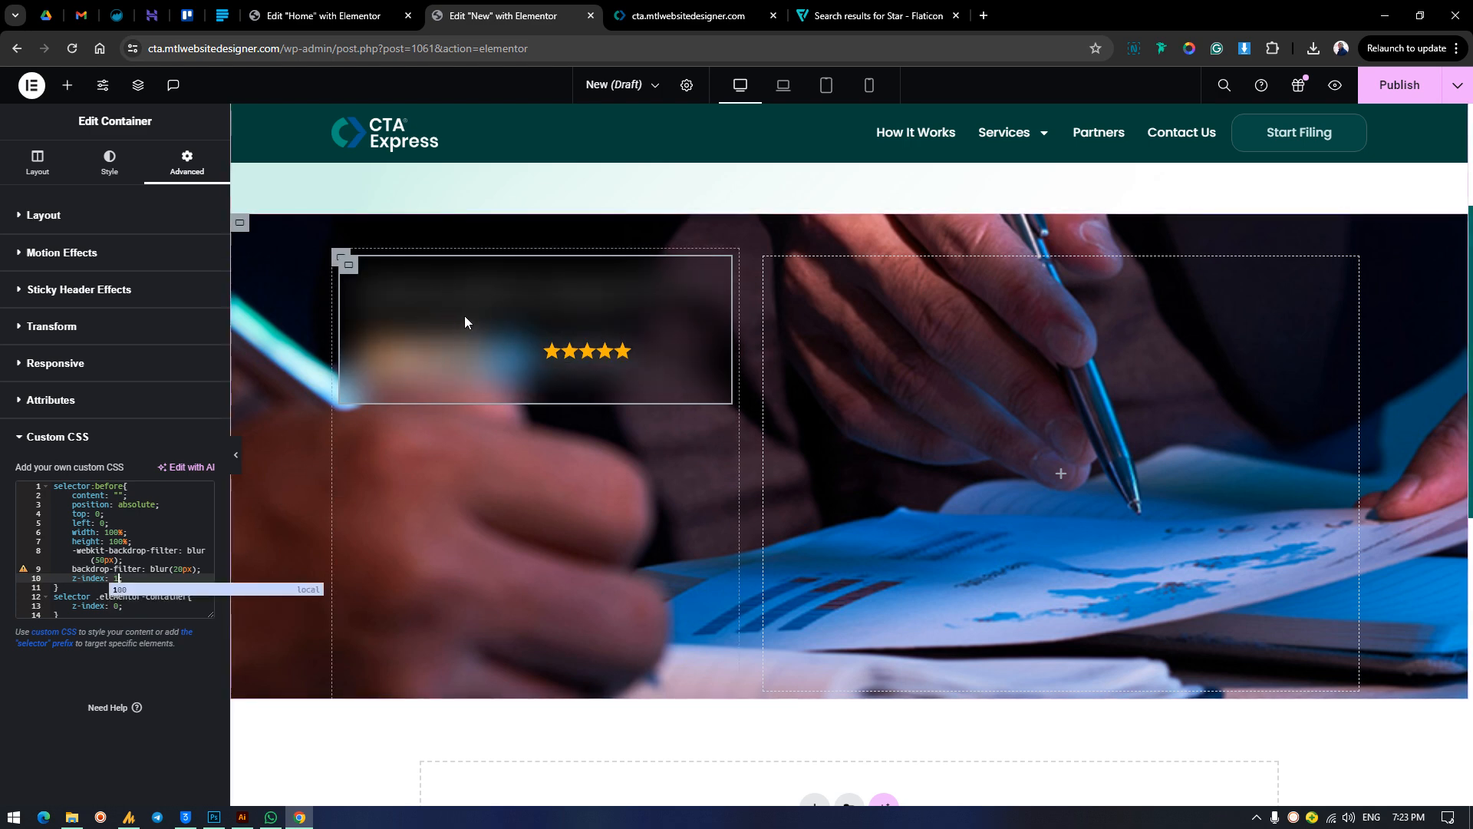
pyautogui.click(53, 215)
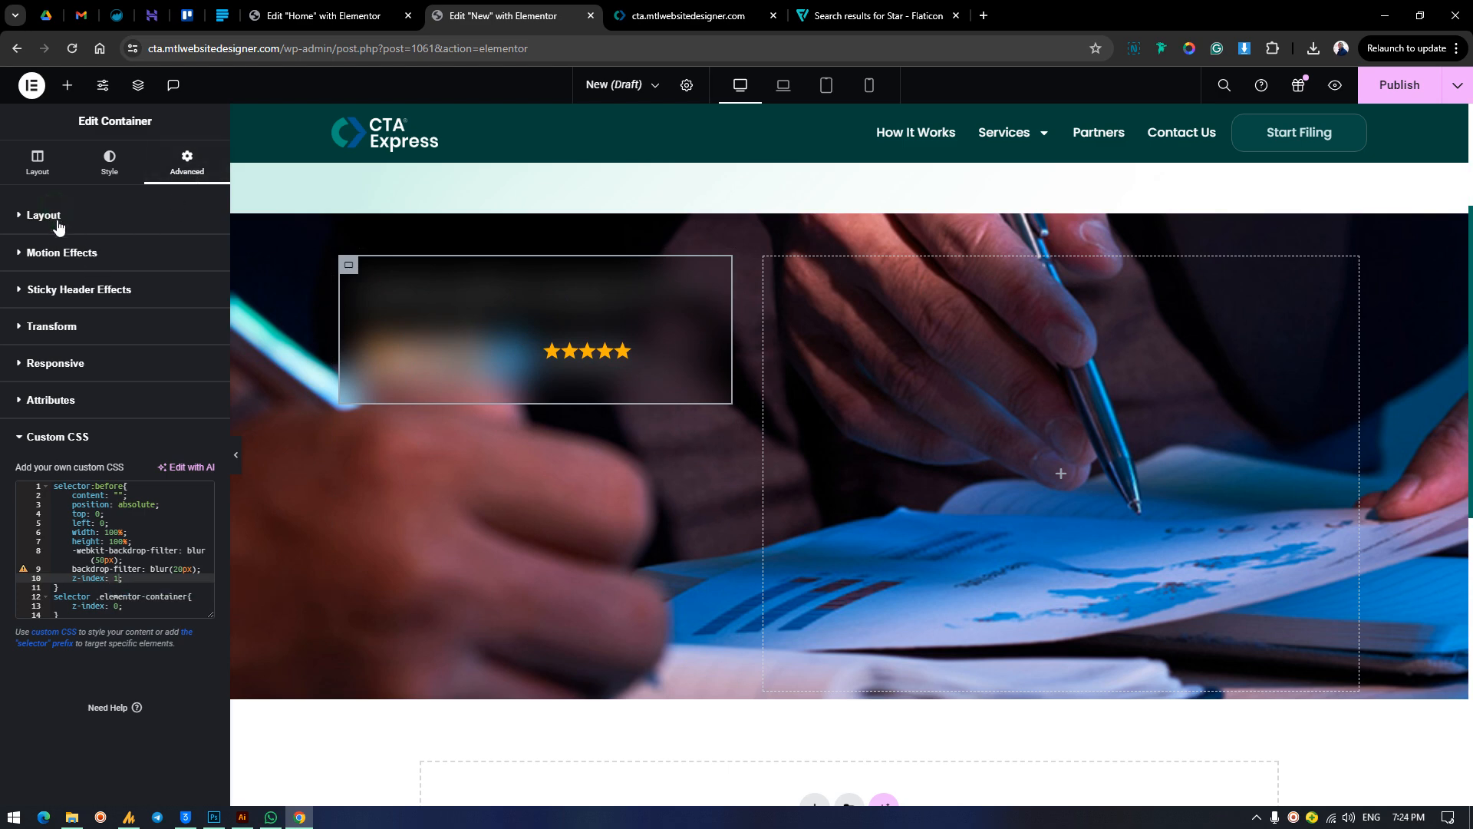
pyautogui.click(195, 562)
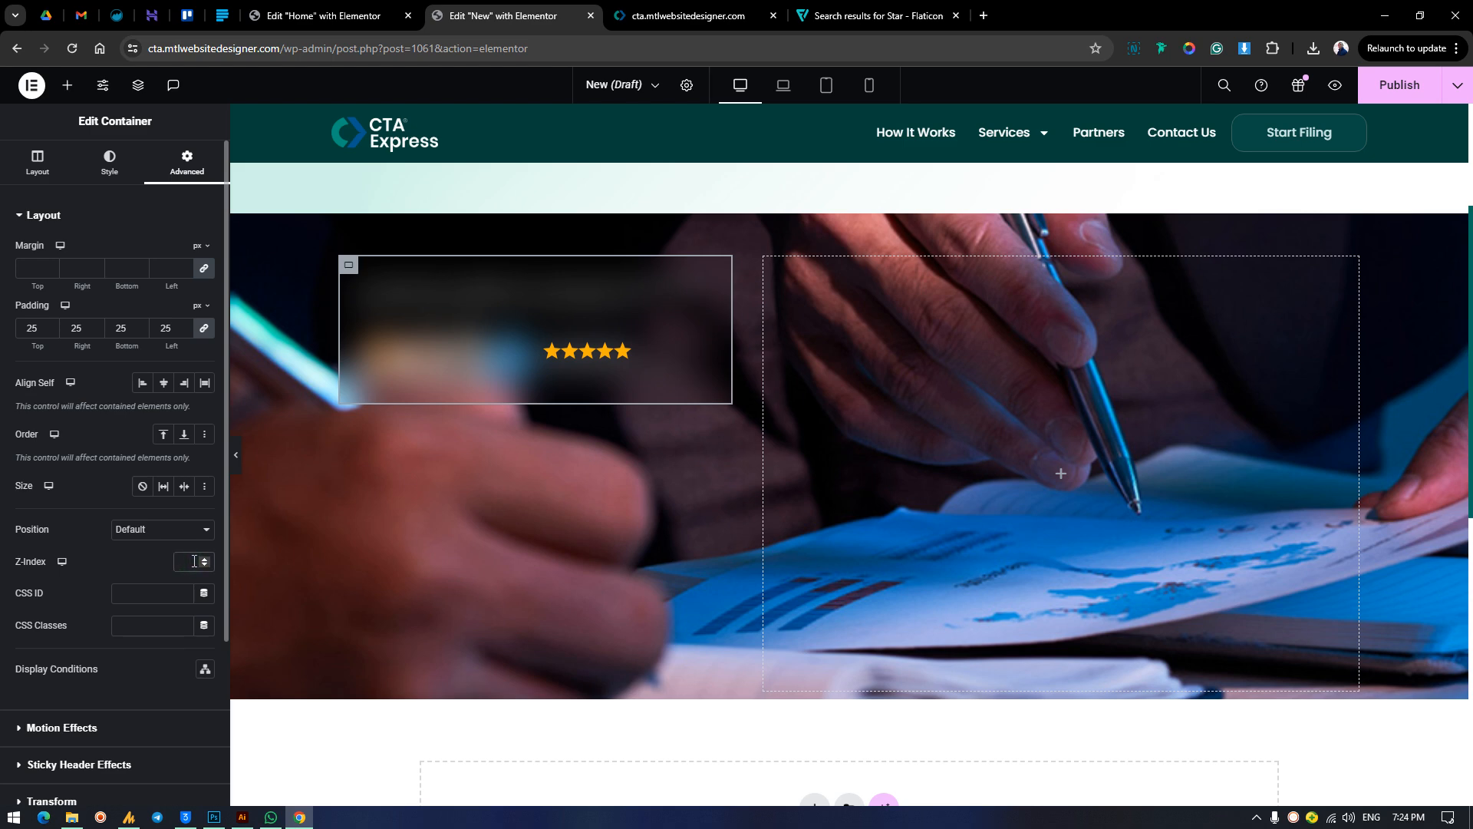
pyautogui.scroll(-3, 58, 719)
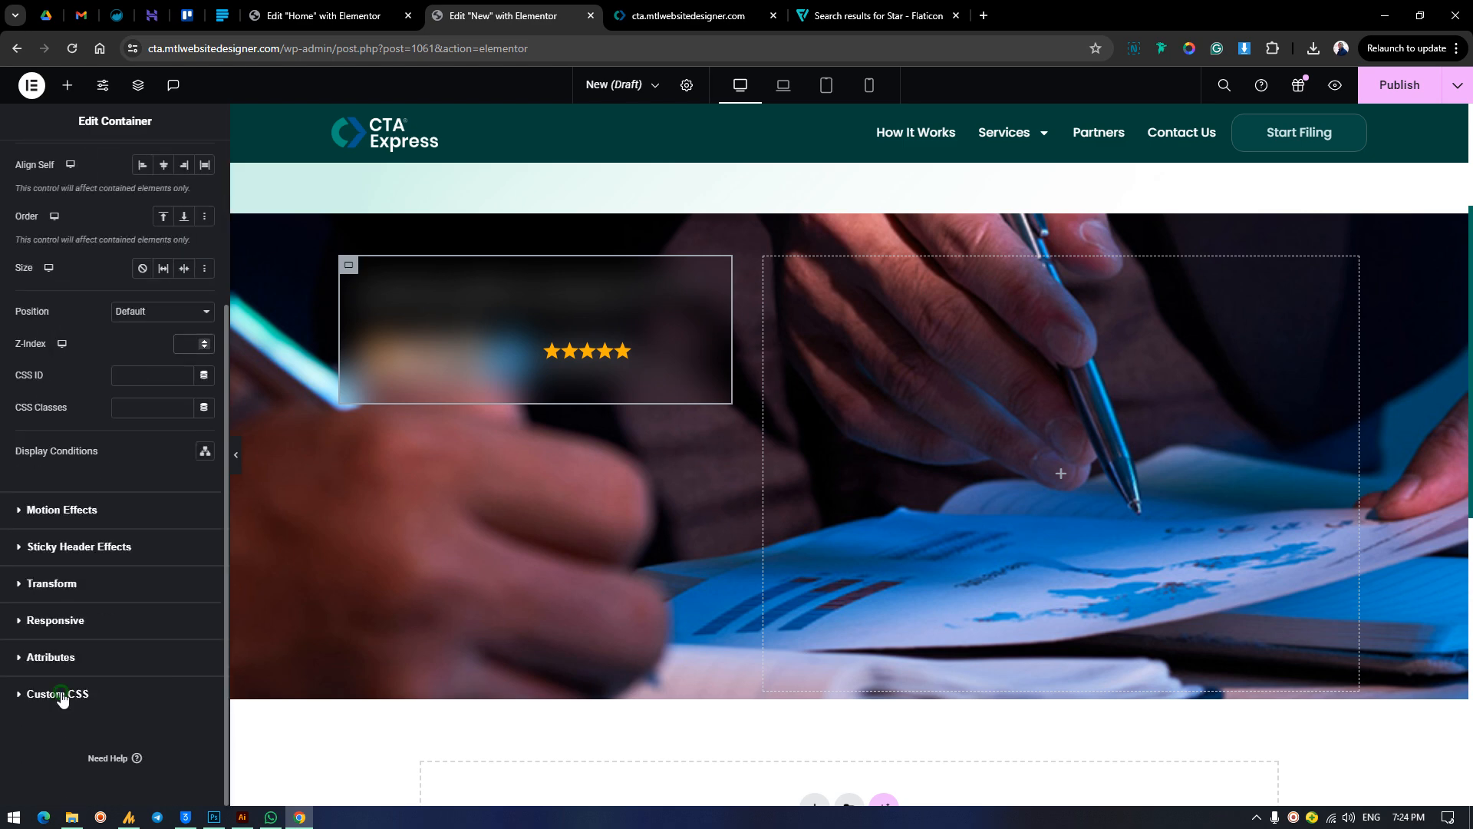
# Set the z-index in the selector:before rule of the card container's custom CSS to 0.
pyautogui.click(60, 695)
pyautogui.click(118, 580)
pyautogui.press('BackSpace')
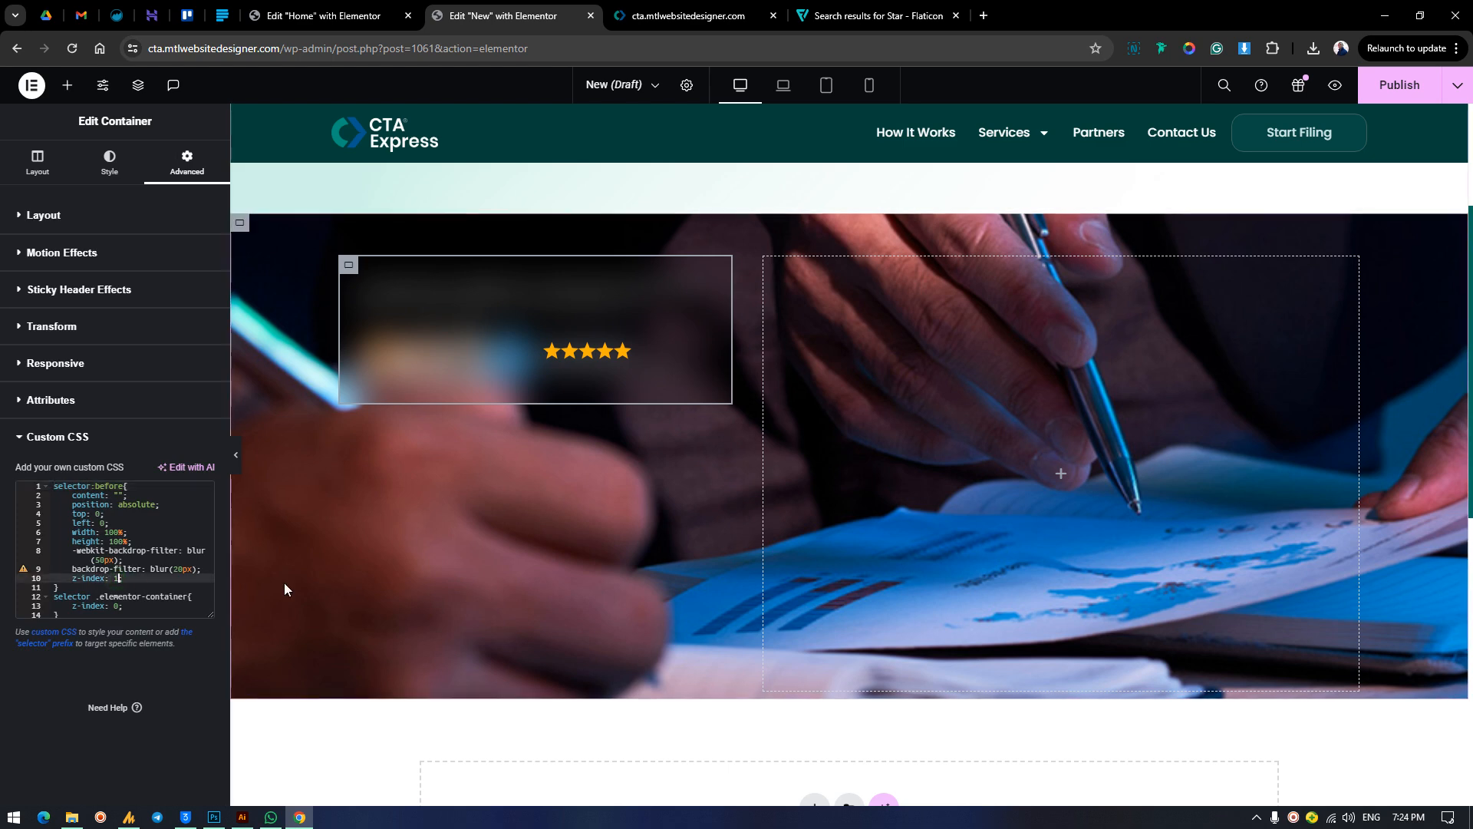
pyautogui.write('0;')
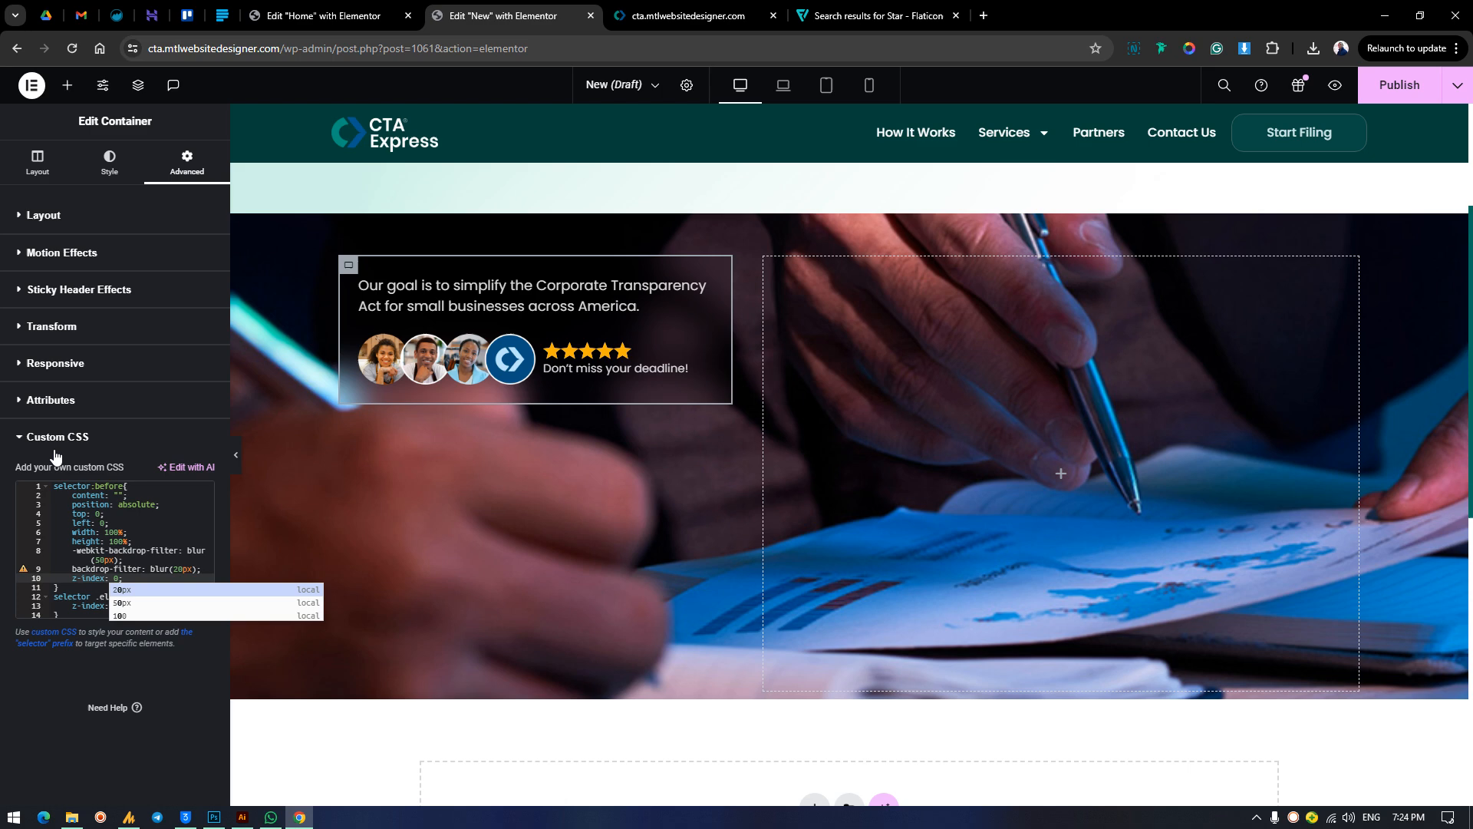
pyautogui.click(73, 568)
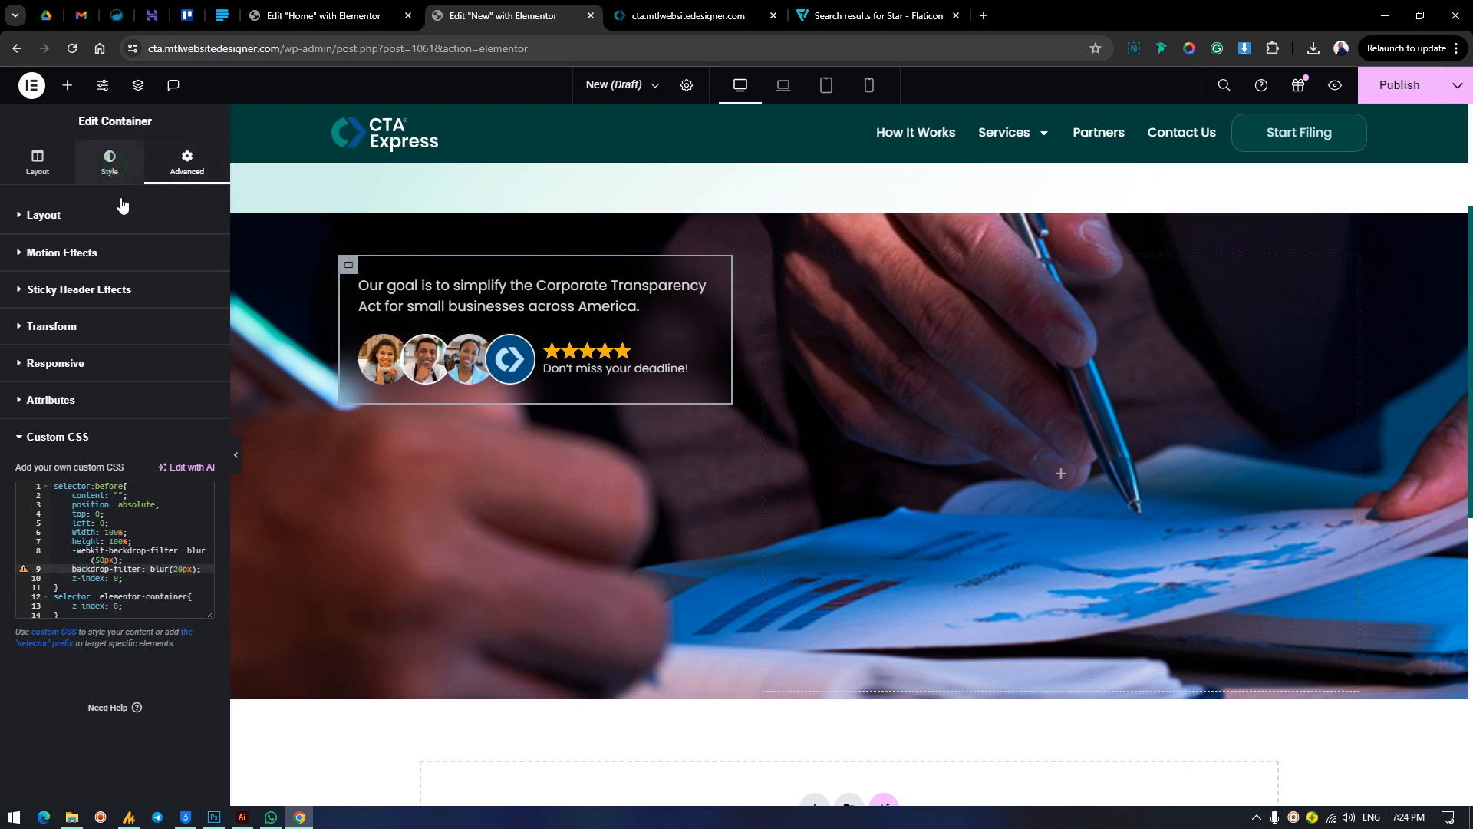
# Set the border radius of the card container to 26 px on all corners.
pyautogui.click(644, 265)
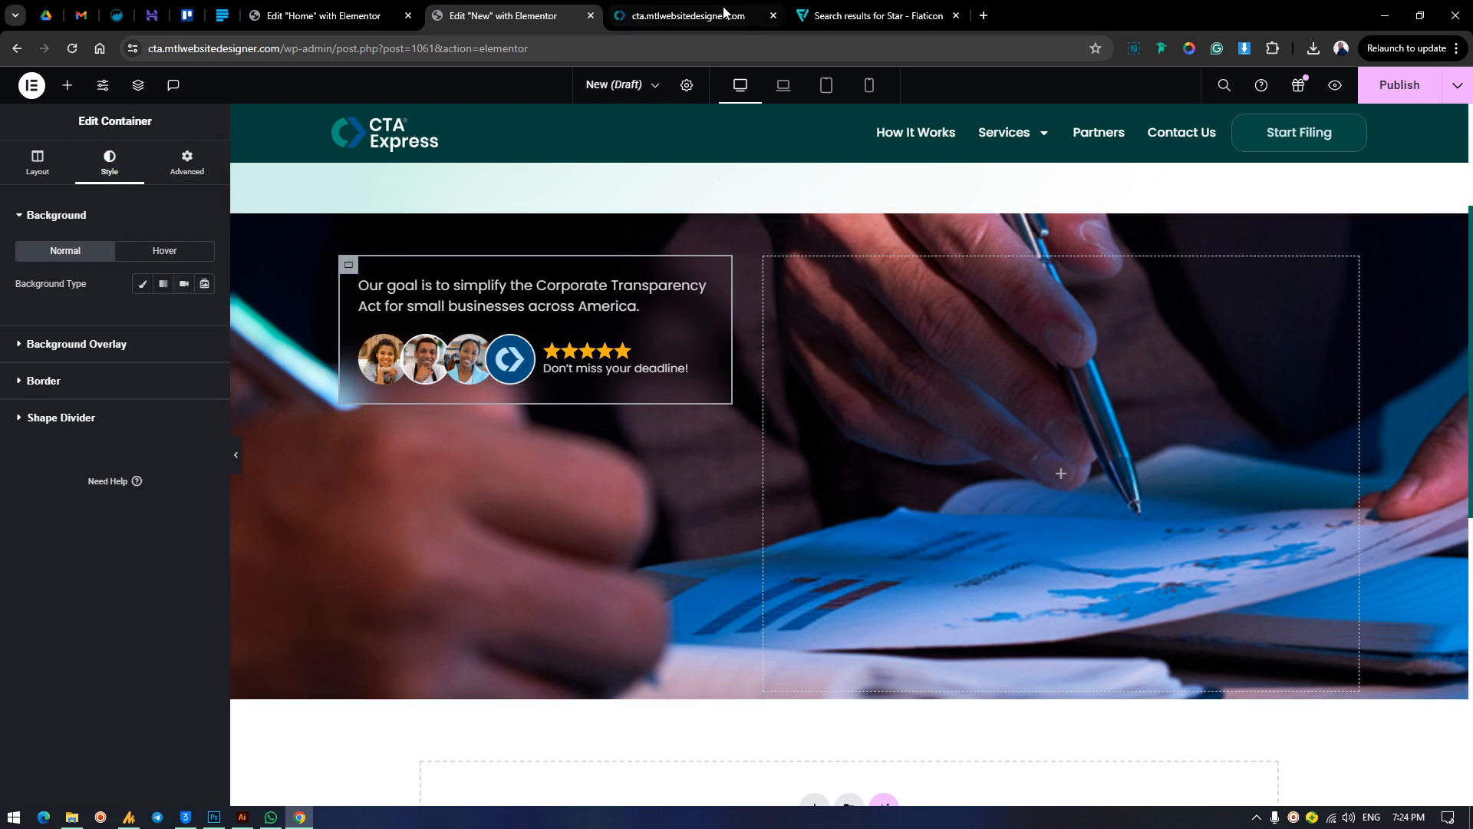
pyautogui.hotkey('ctrl', 'Tab')
pyautogui.hotkey('ctrl', 'shift', 'Tab')
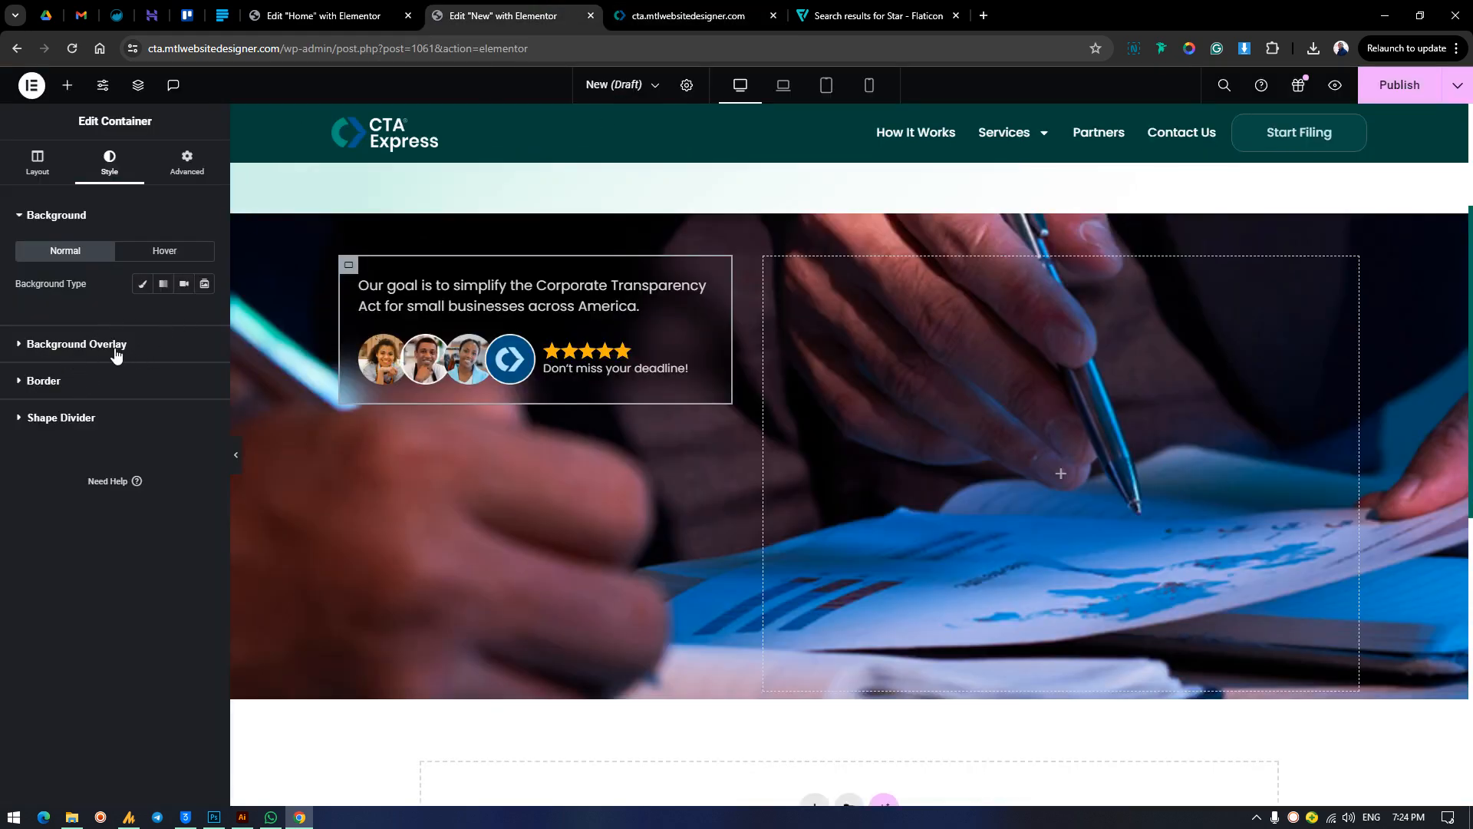
pyautogui.click(77, 382)
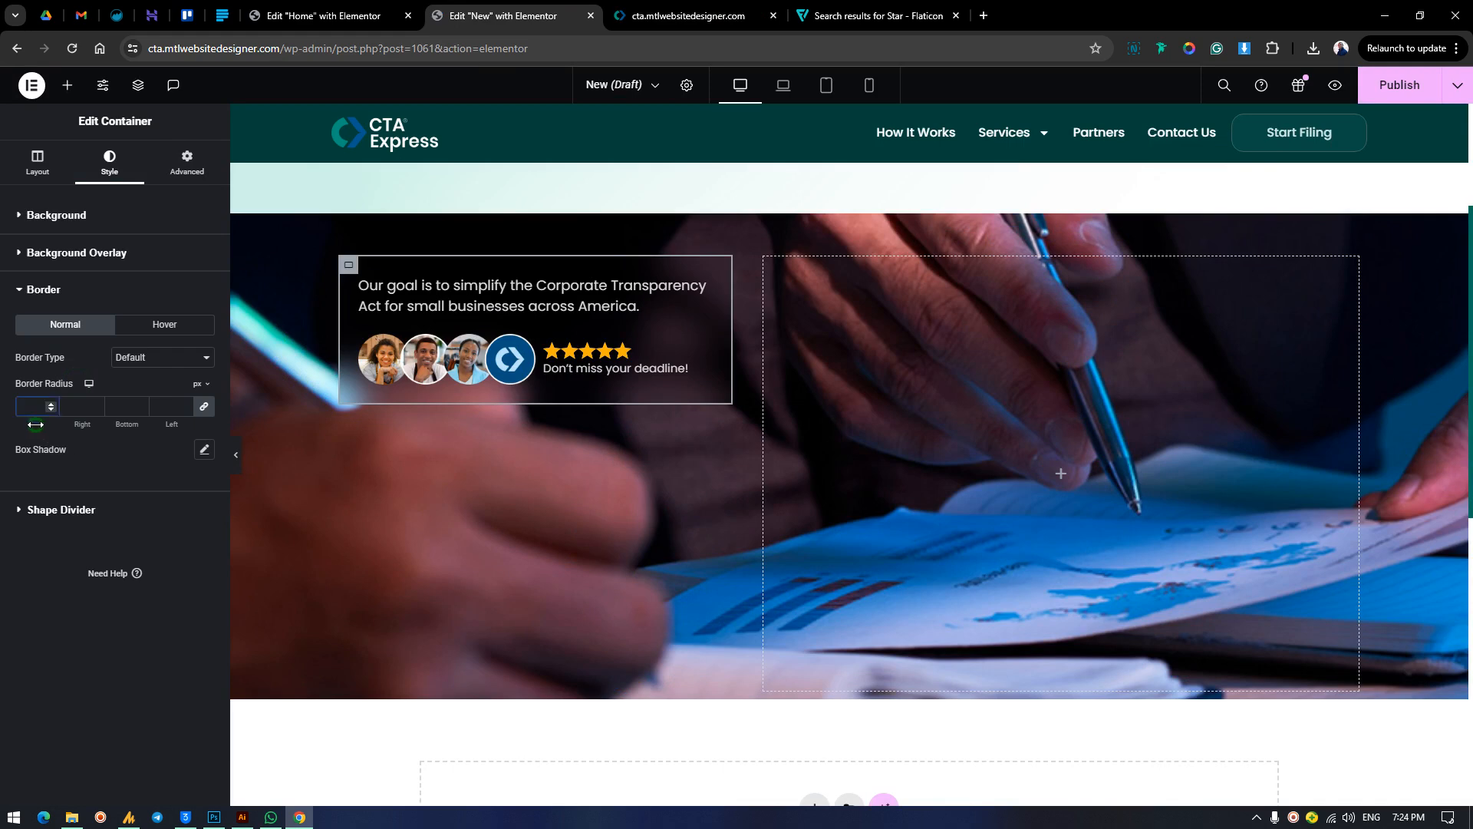
pyautogui.moveTo(35, 425); pyautogui.dragTo(52, 436)
# Give the card container a solid border 1 px wide on all sides.
pyautogui.click(151, 359)
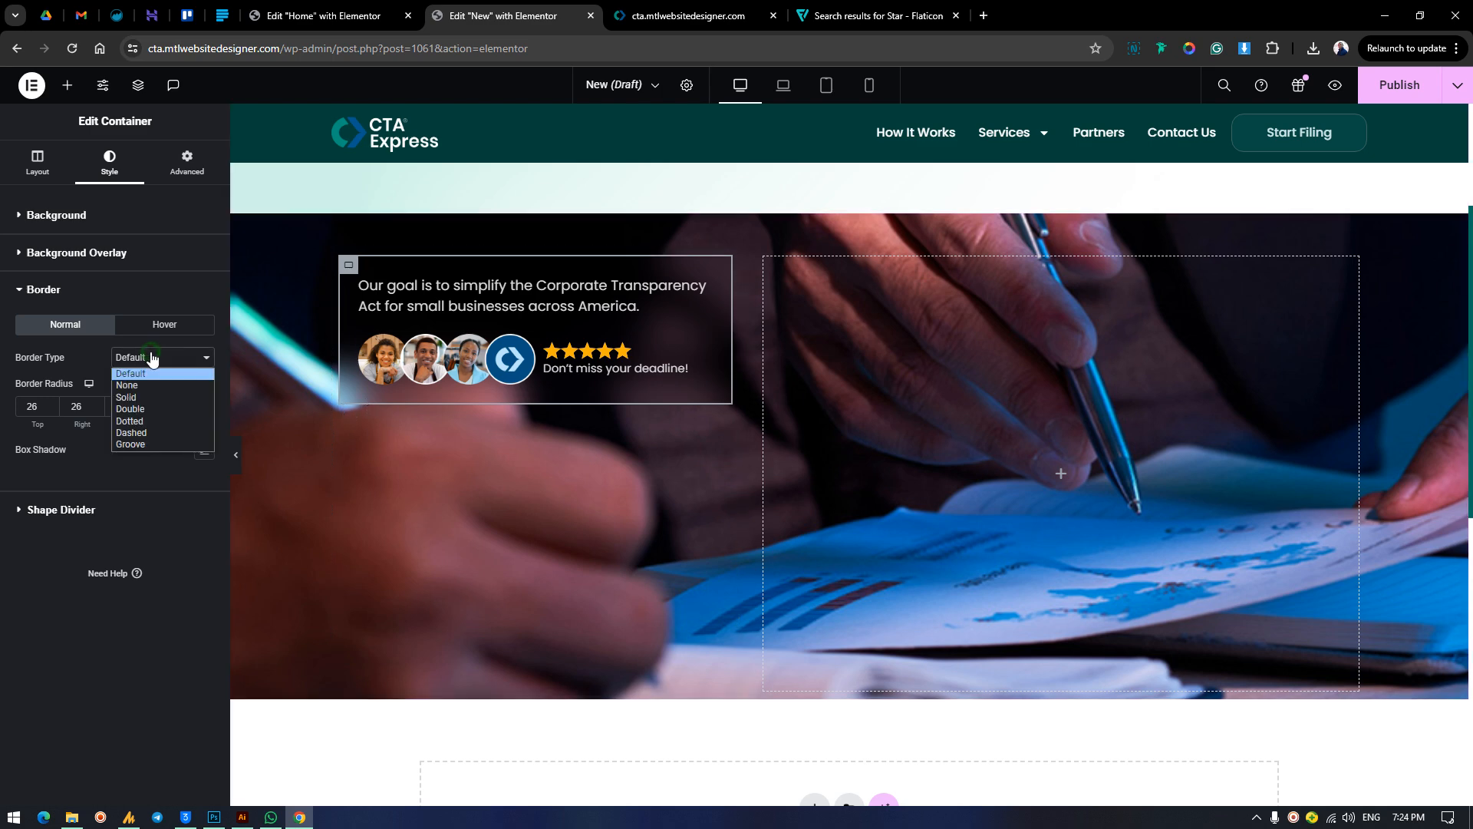
pyautogui.click(162, 398)
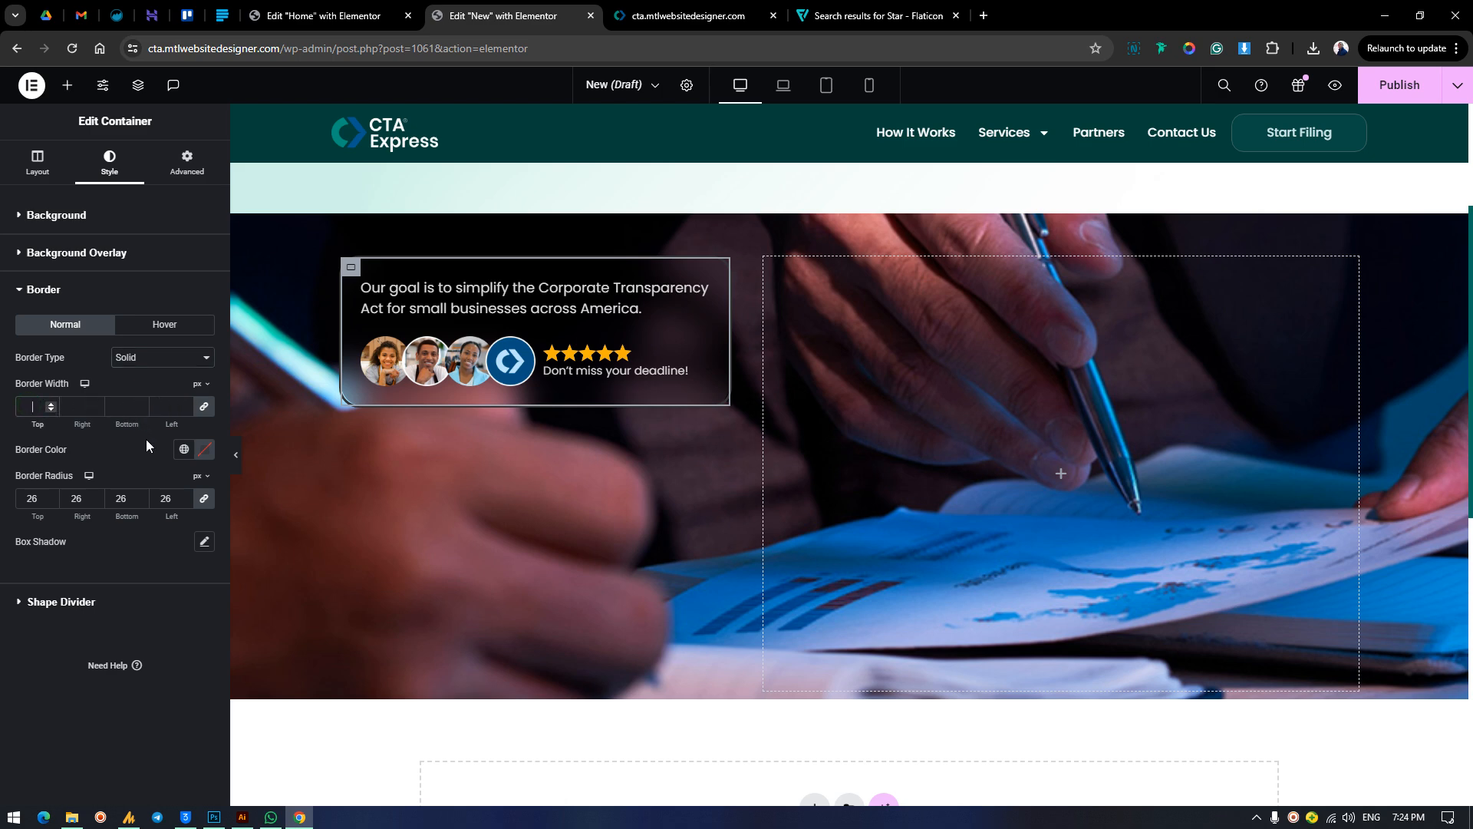
pyautogui.write('1')
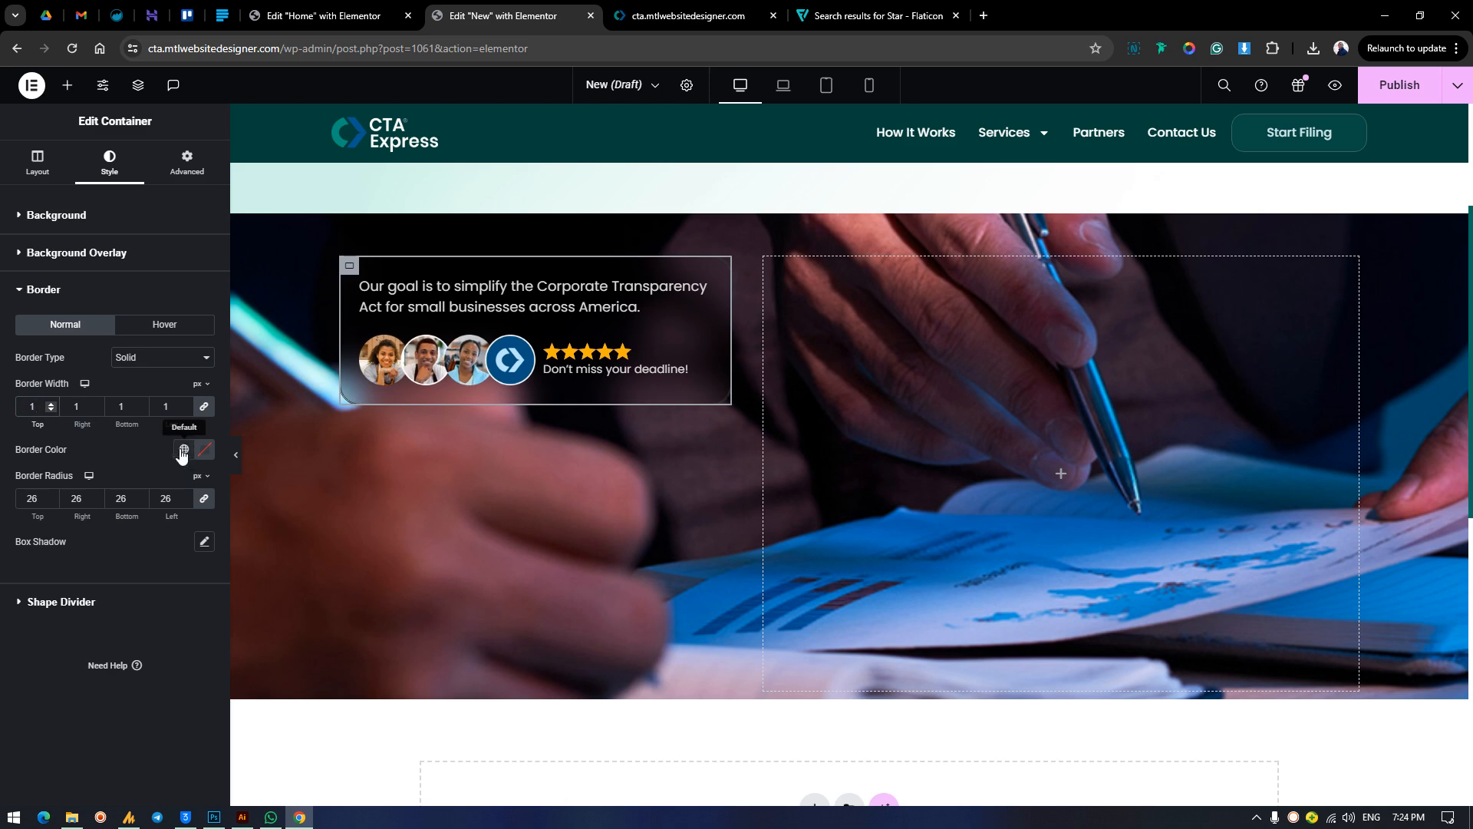
# Color the card container's border semi-transparent white, #FFFFFF24.
pyautogui.click(182, 454)
pyautogui.click(168, 515)
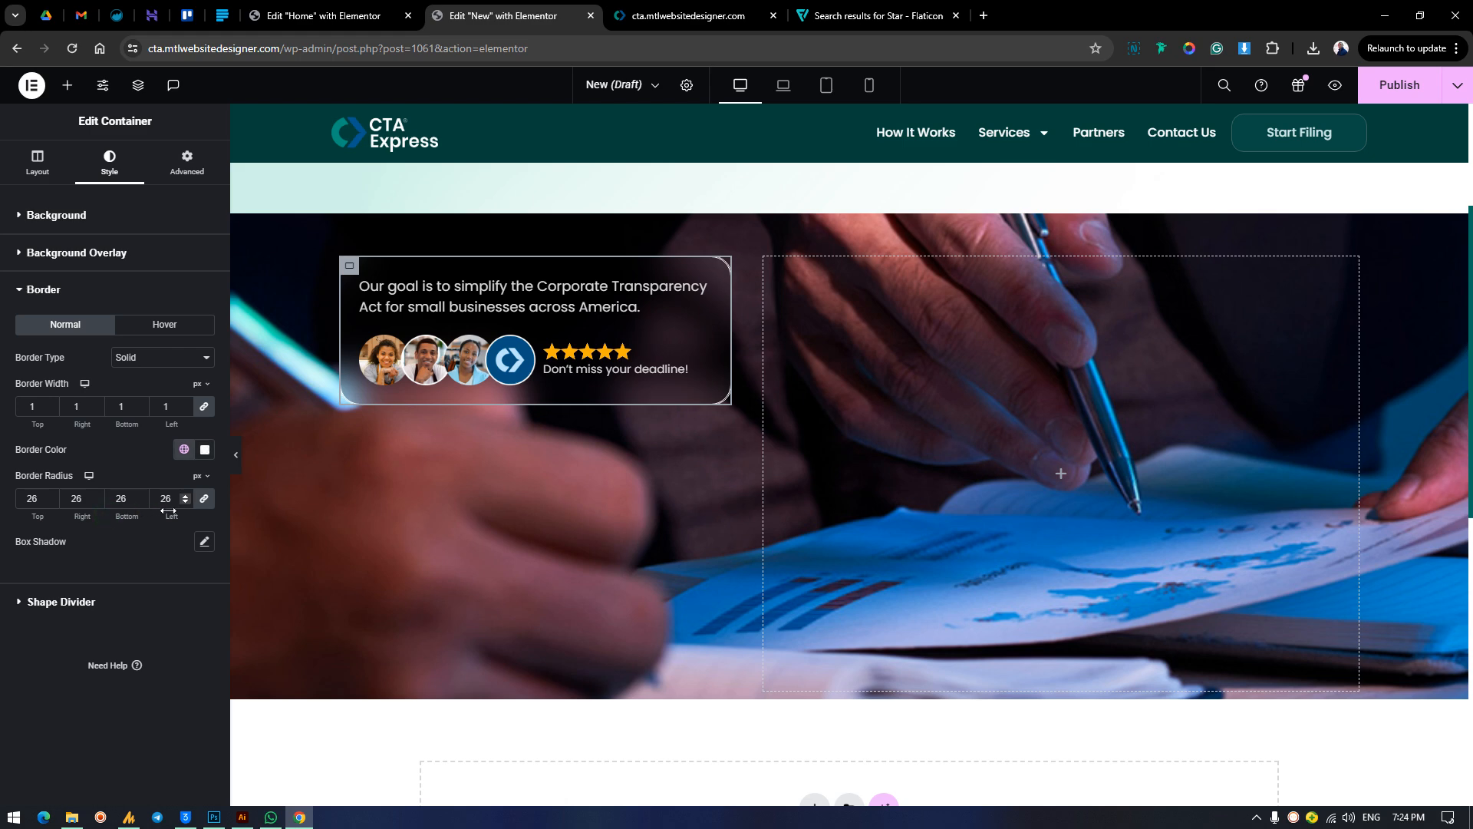
pyautogui.click(205, 448)
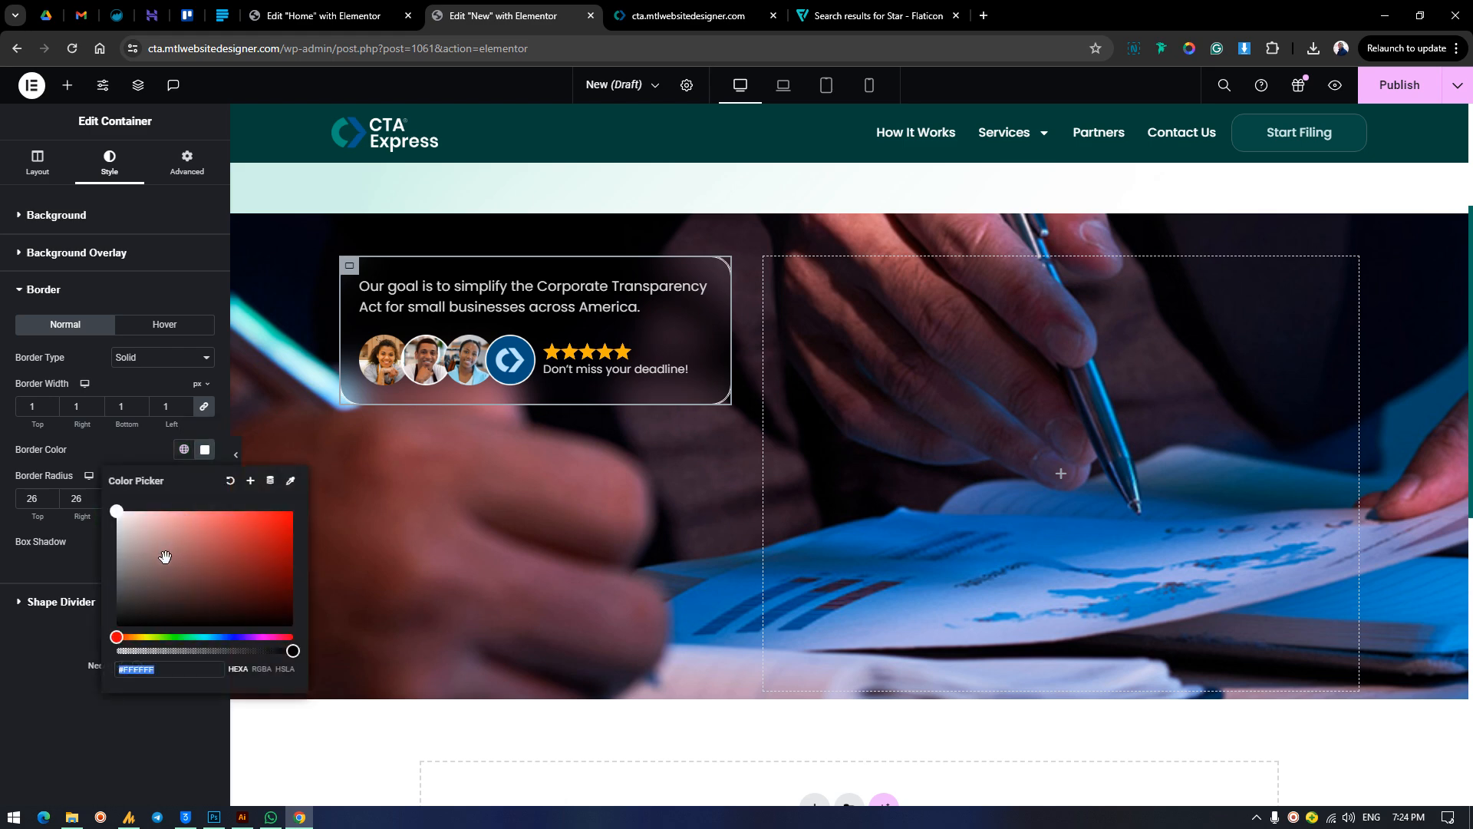
pyautogui.click(155, 650)
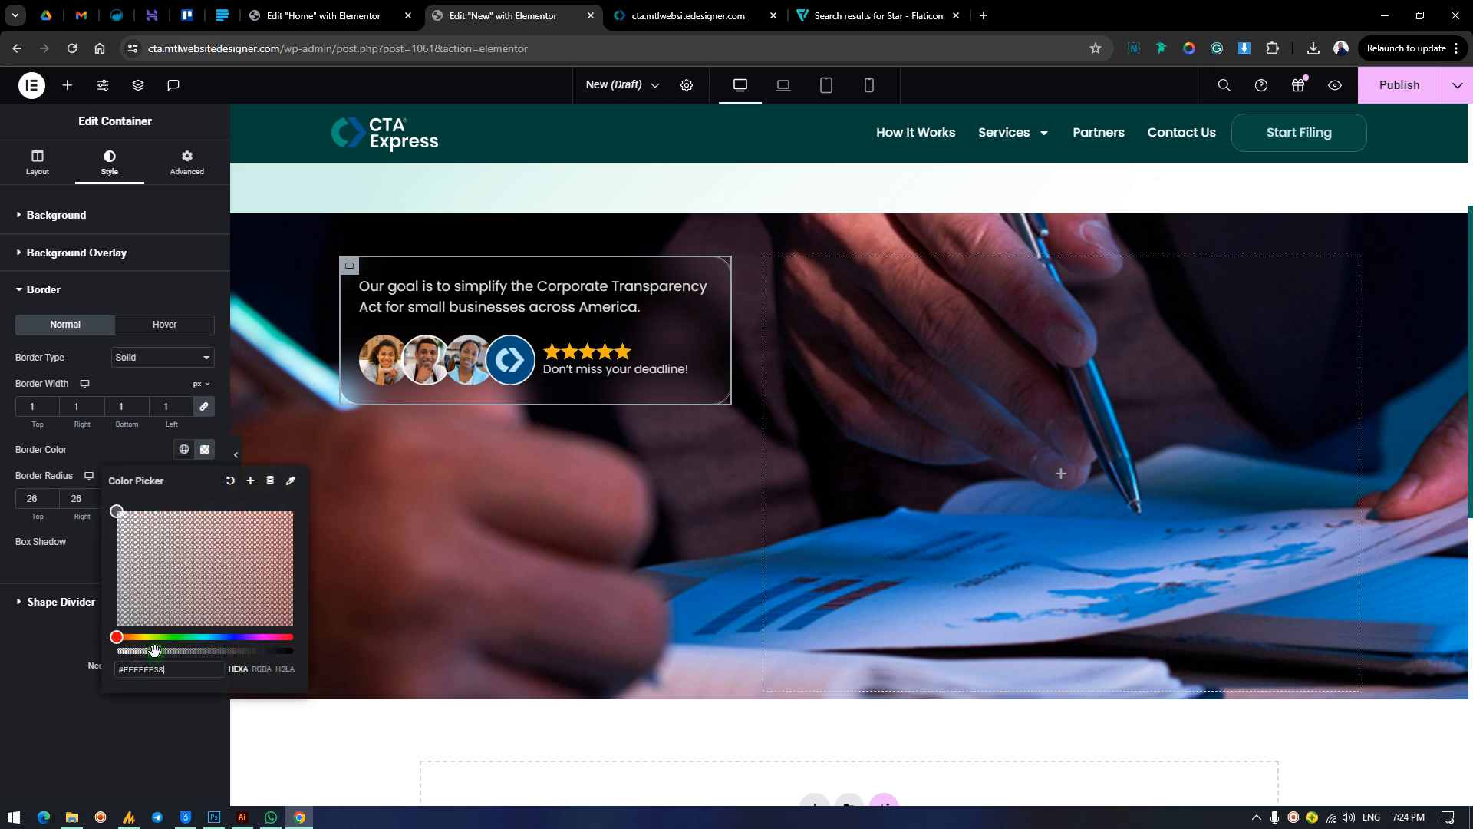
pyautogui.moveTo(154, 651); pyautogui.dragTo(141, 651)
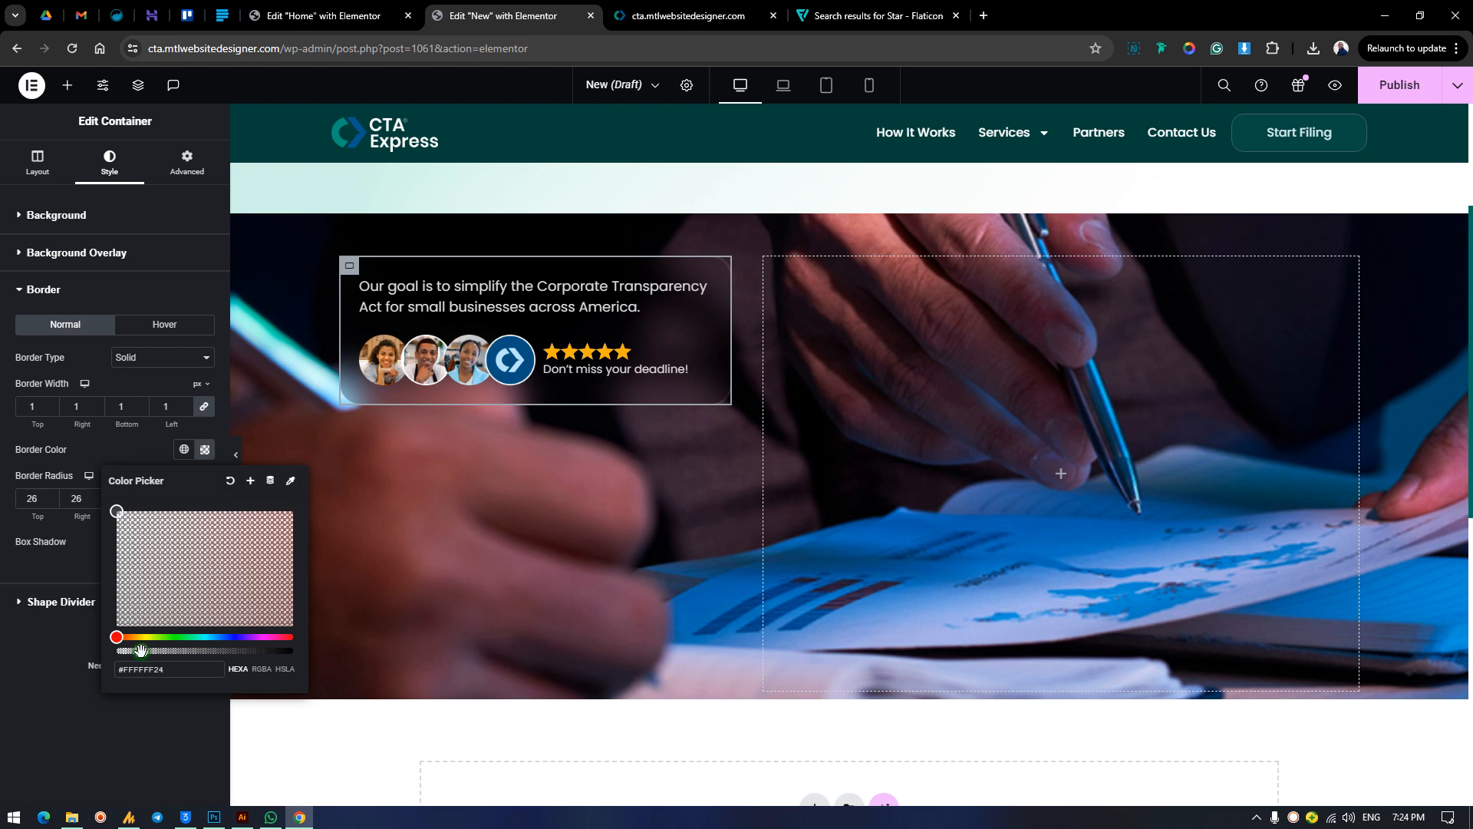
pyautogui.click(92, 361)
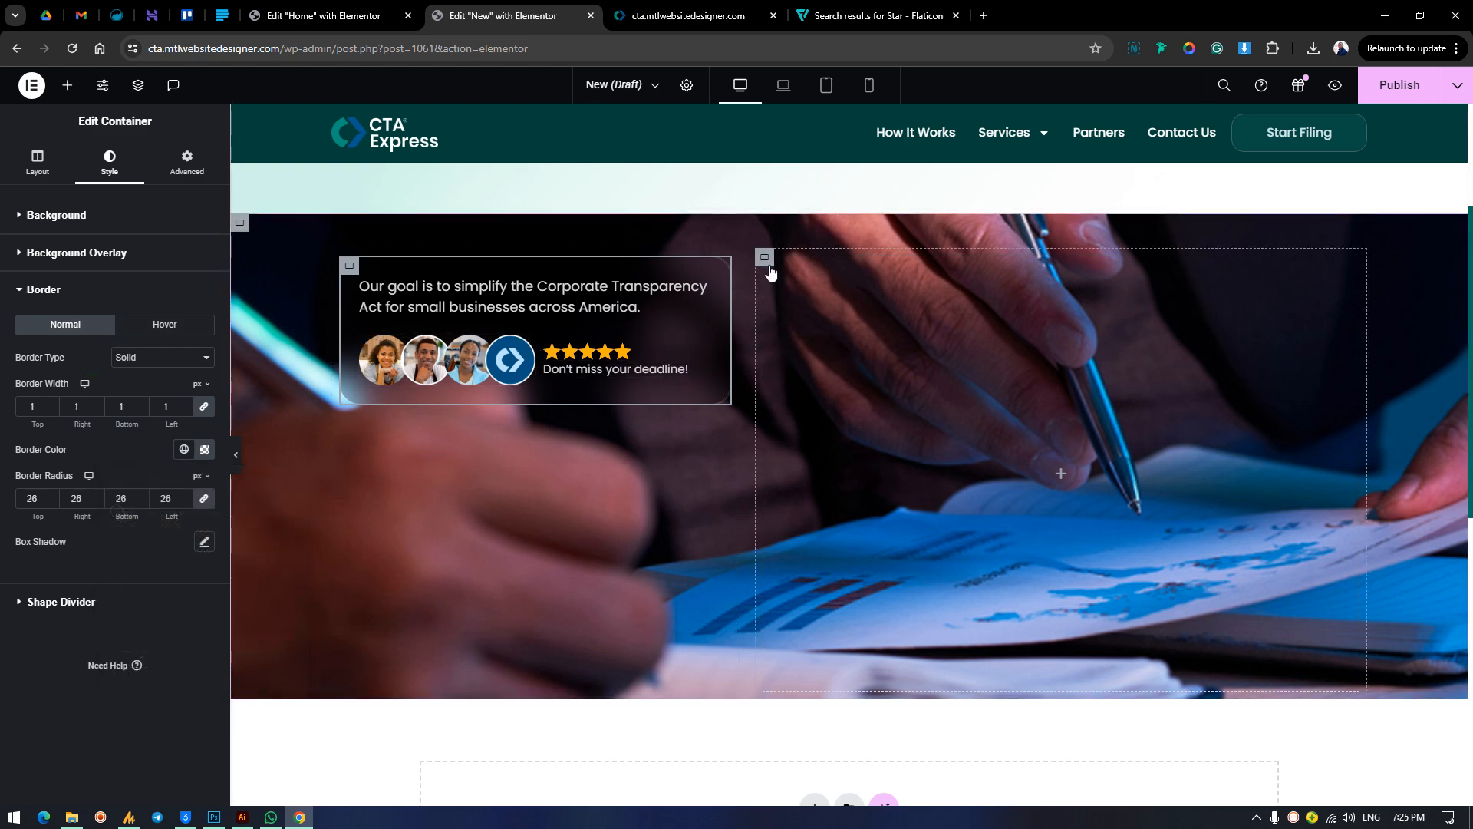
# Compare the bordered card in the photo section with the card on the live CTA Express homepage.
pyautogui.click(1042, 307)
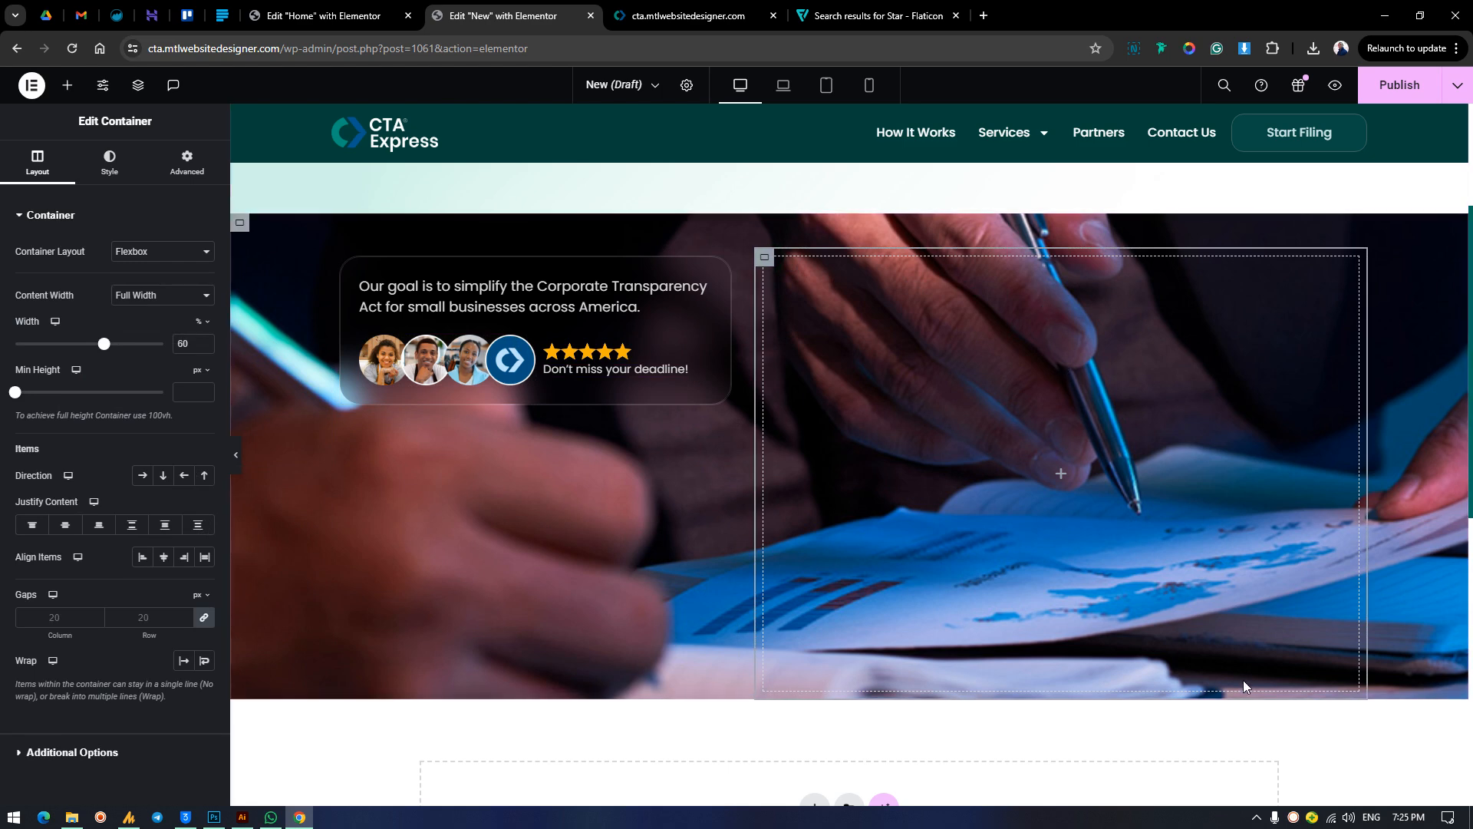
pyautogui.scroll(-2, 1243, 677)
pyautogui.scroll(2, 1241, 666)
pyautogui.scroll(3, 1240, 665)
pyautogui.scroll(-2, 828, 649)
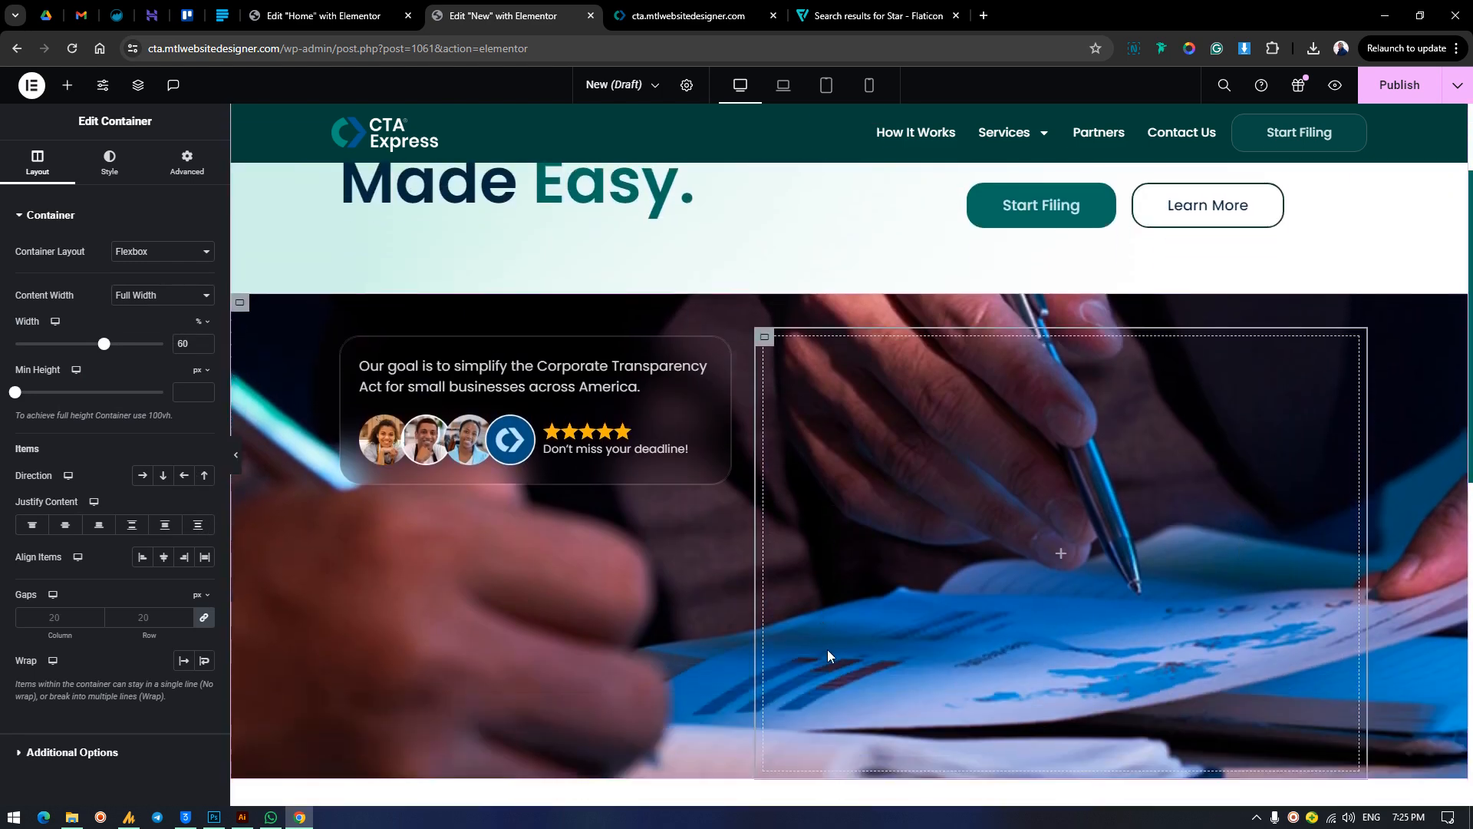
pyautogui.click(697, 8)
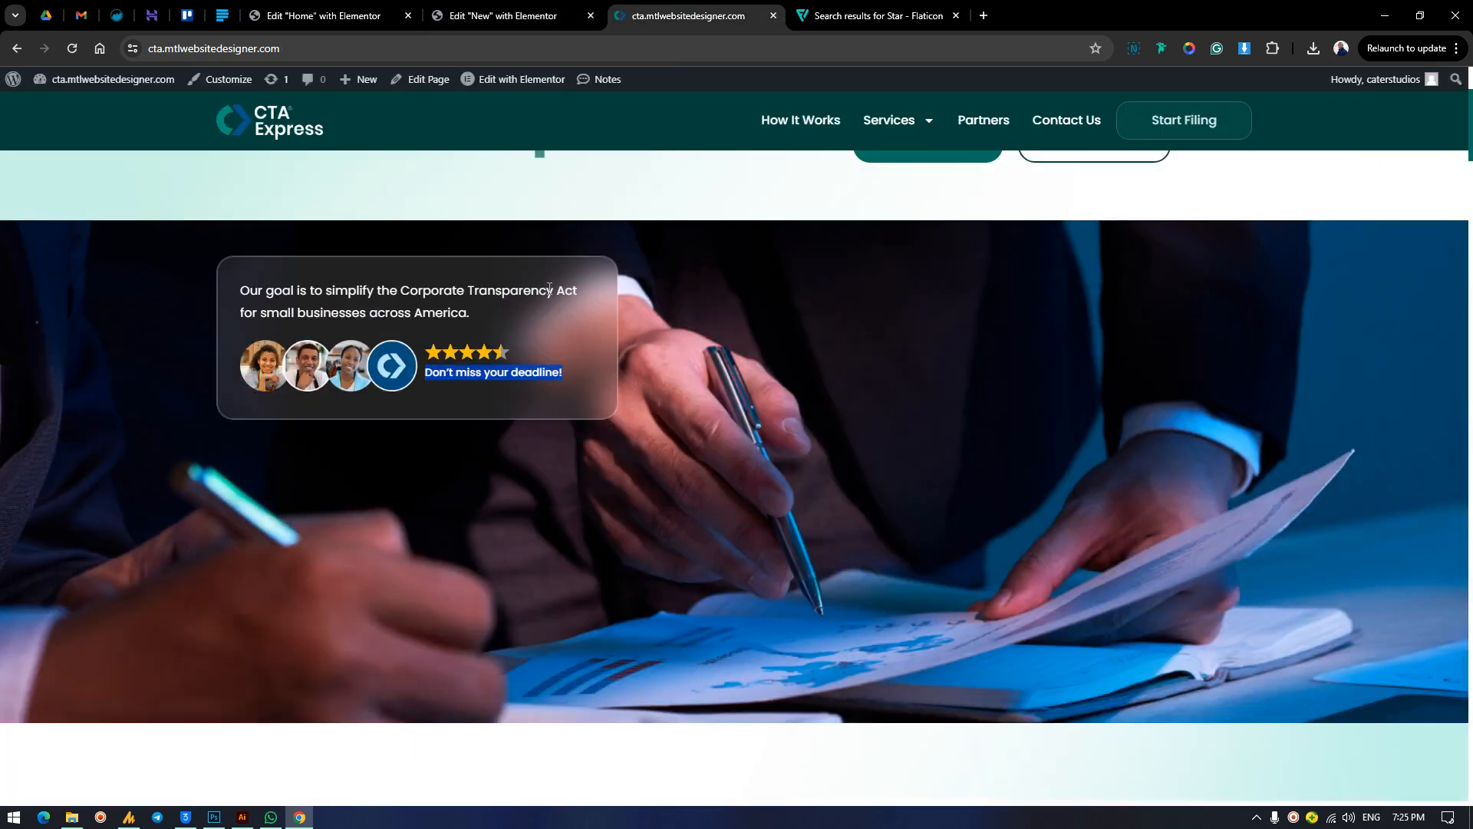
pyautogui.click(503, 13)
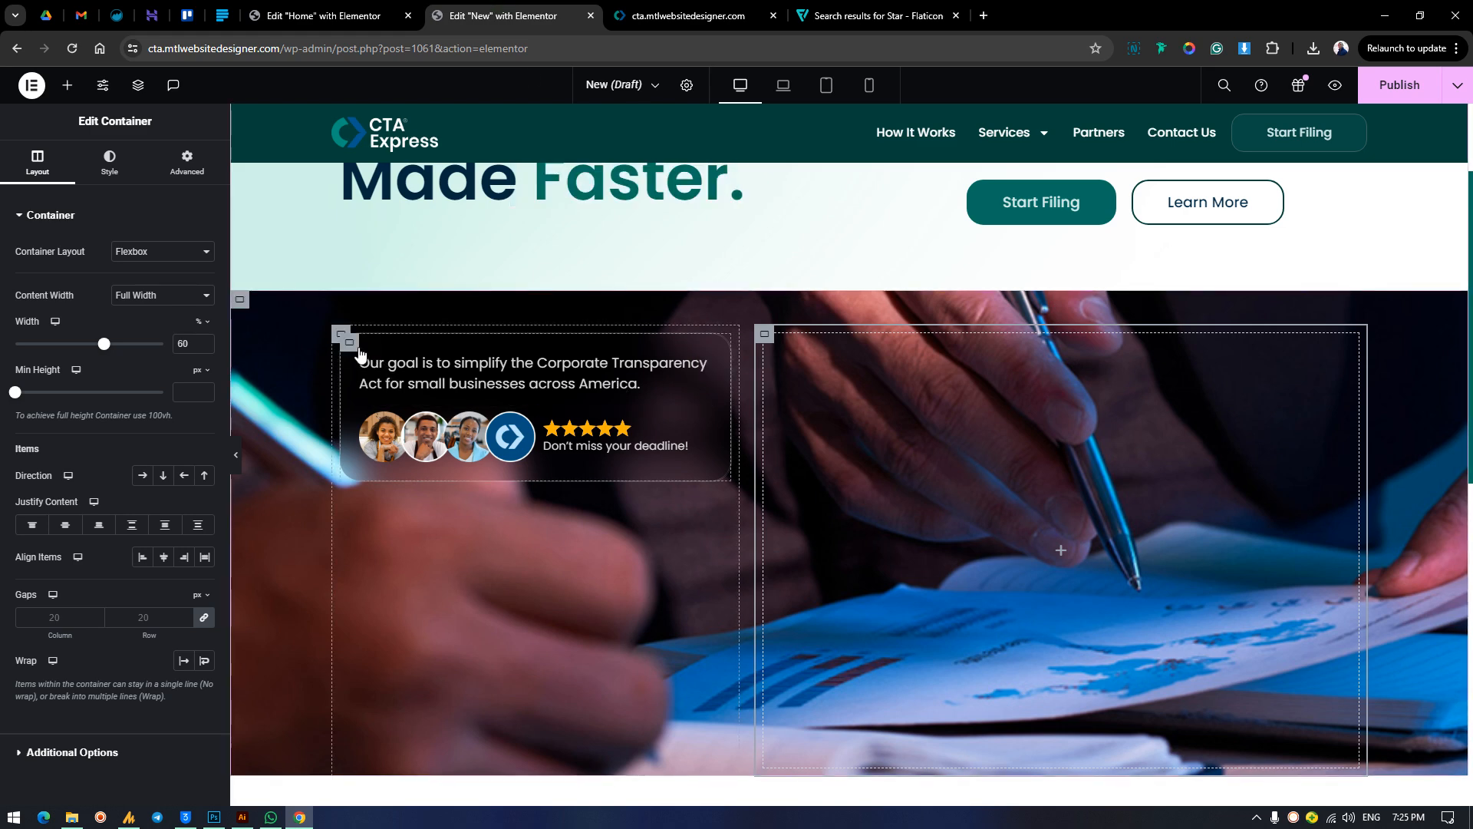
# Give the card container a classic semi-transparent white background, #FFFFFF2E, and compare it with the live homepage's card.
pyautogui.click(585, 638)
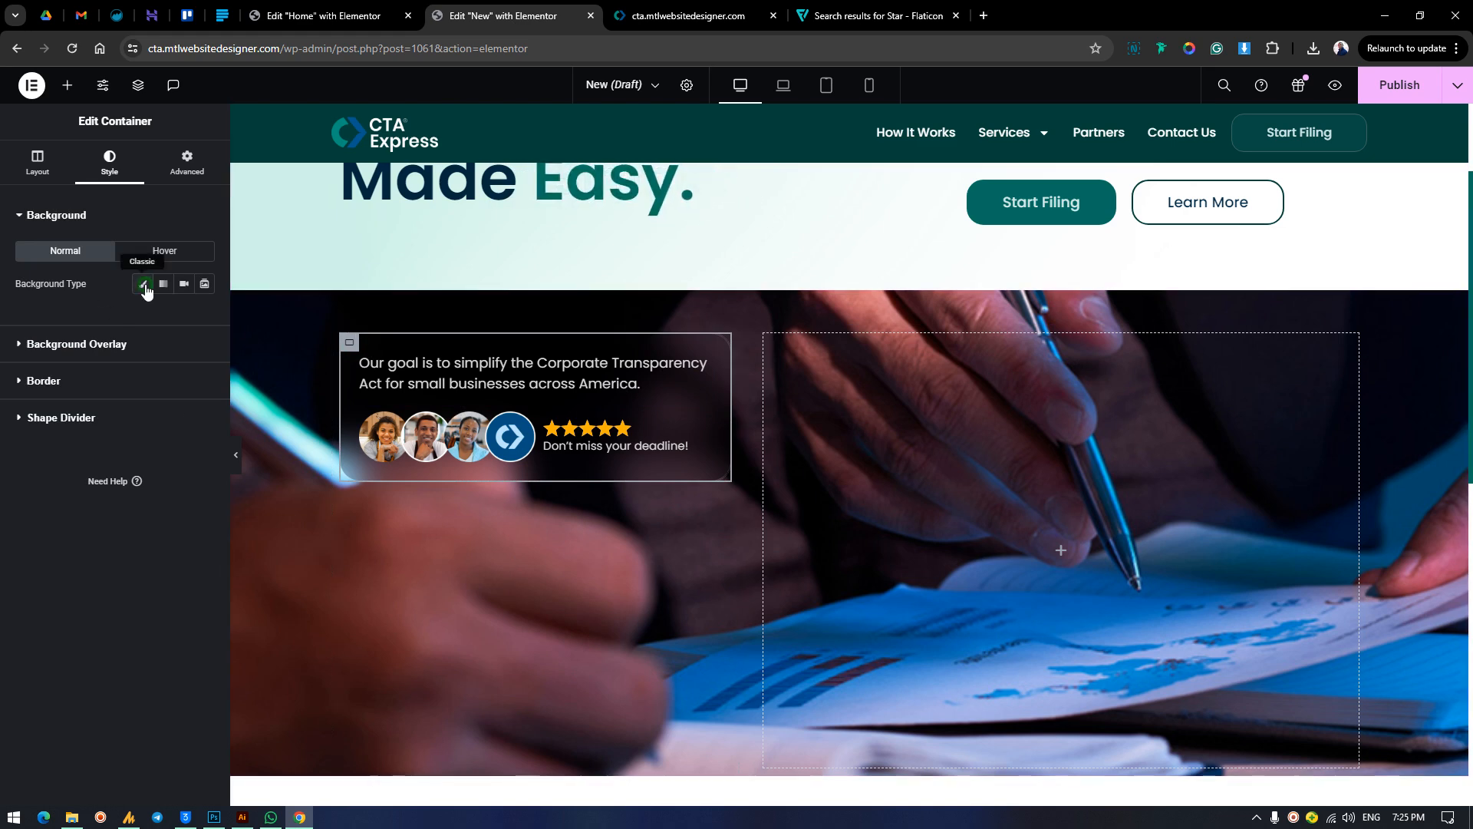
pyautogui.click(142, 284)
pyautogui.click(184, 315)
pyautogui.click(105, 398)
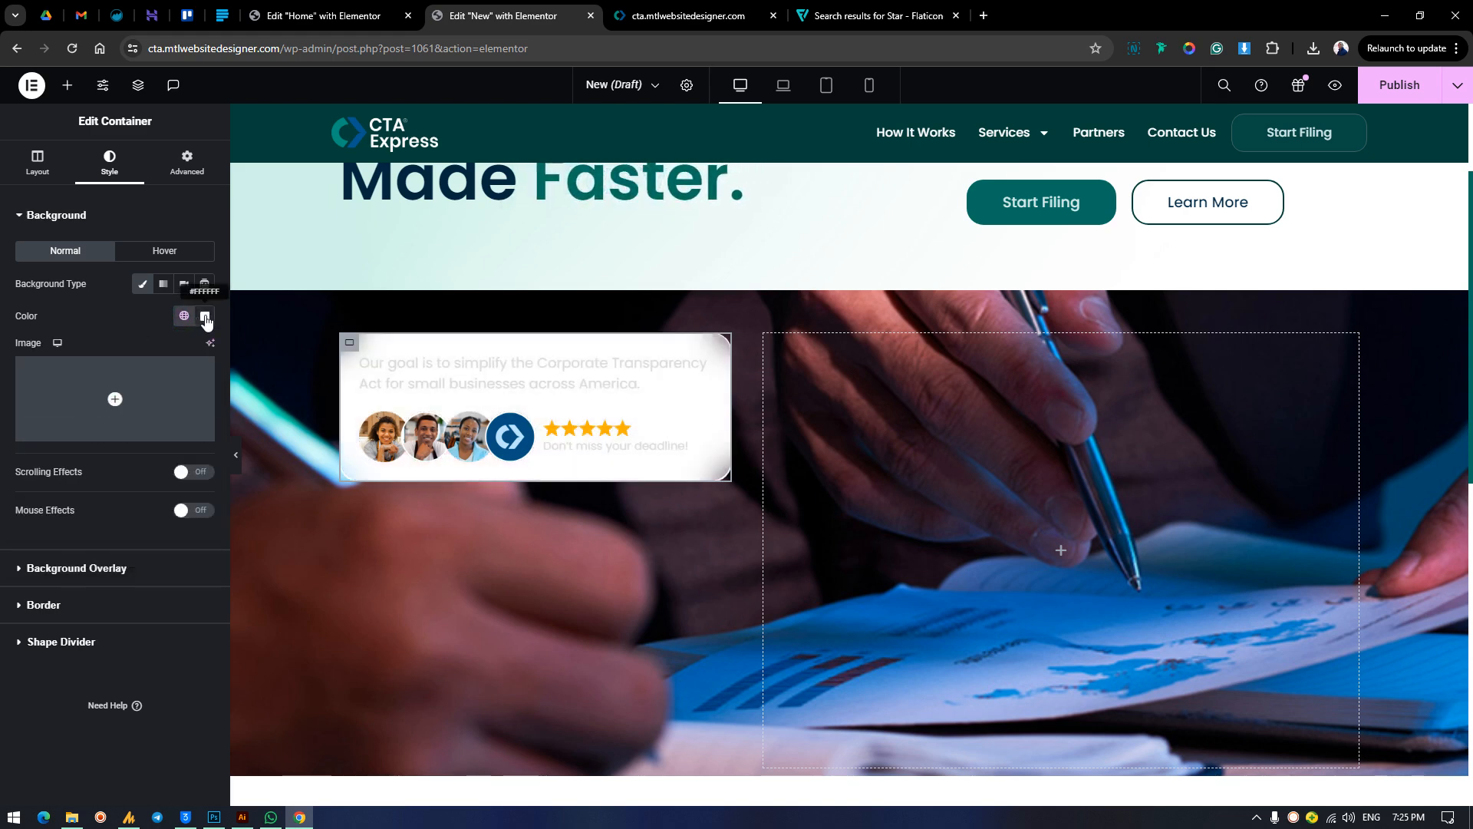
pyautogui.click(205, 316)
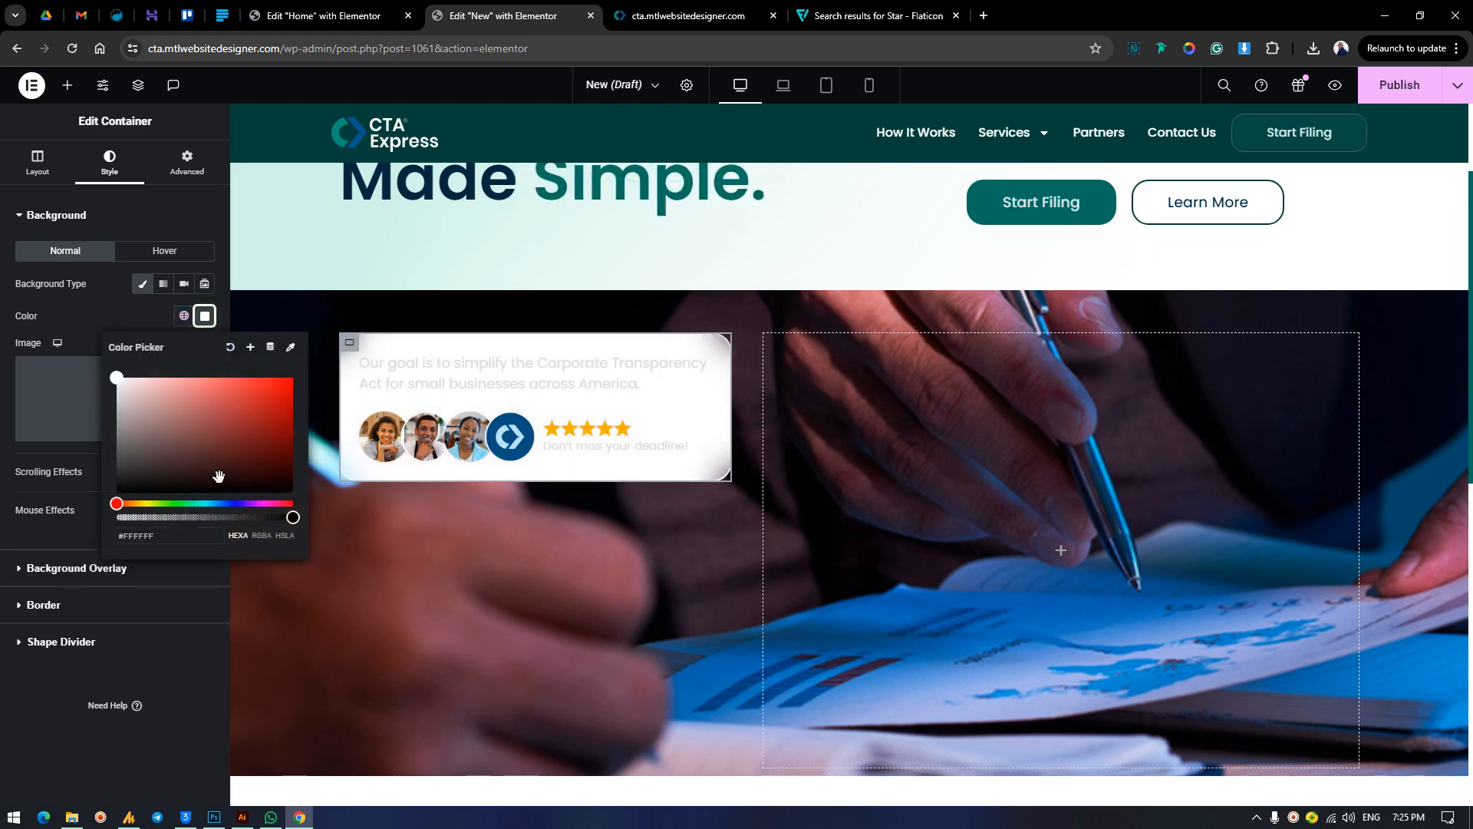
pyautogui.moveTo(293, 517); pyautogui.dragTo(149, 520)
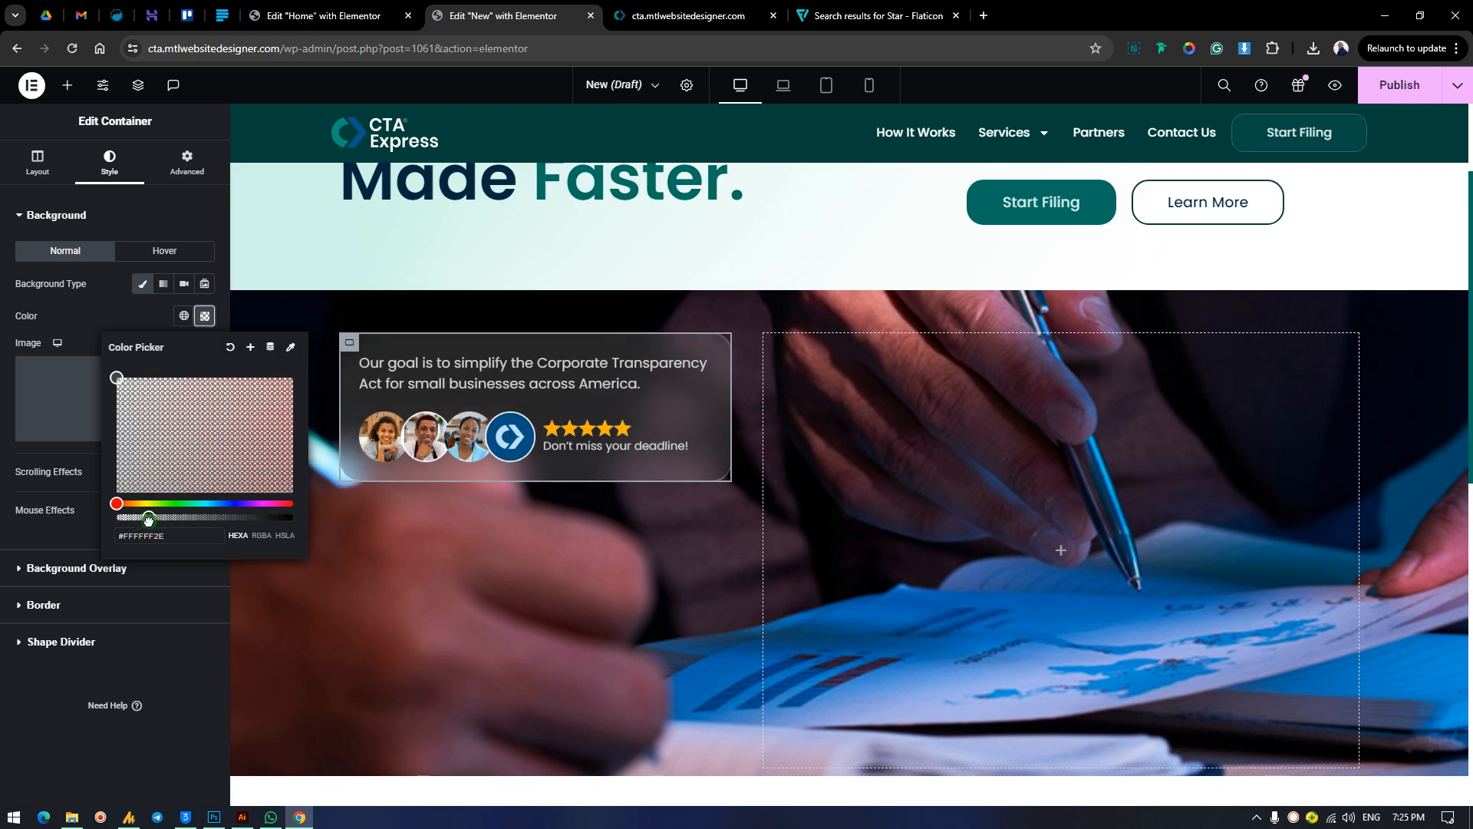
pyautogui.click(729, 12)
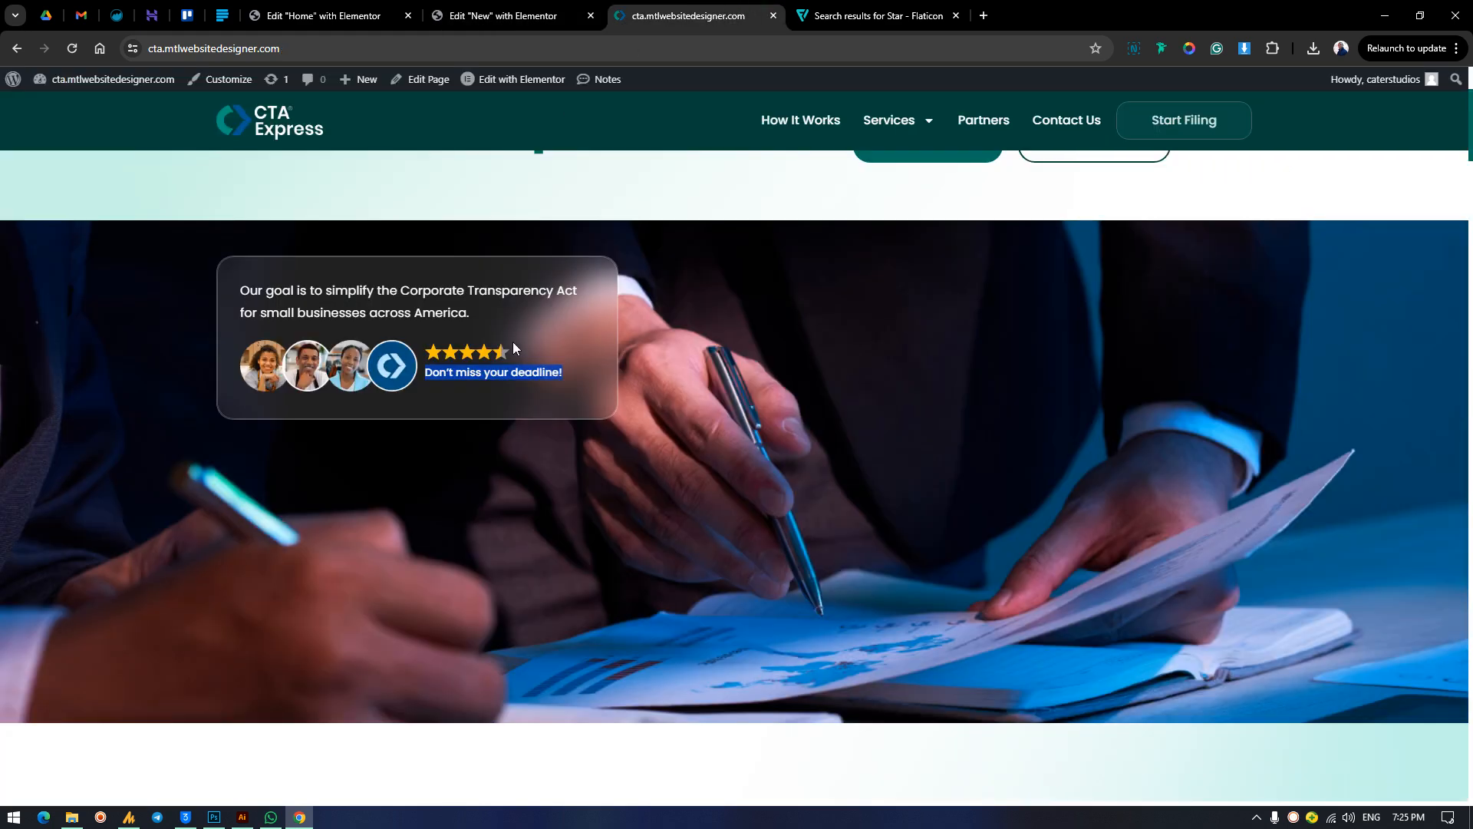
pyautogui.click(577, 10)
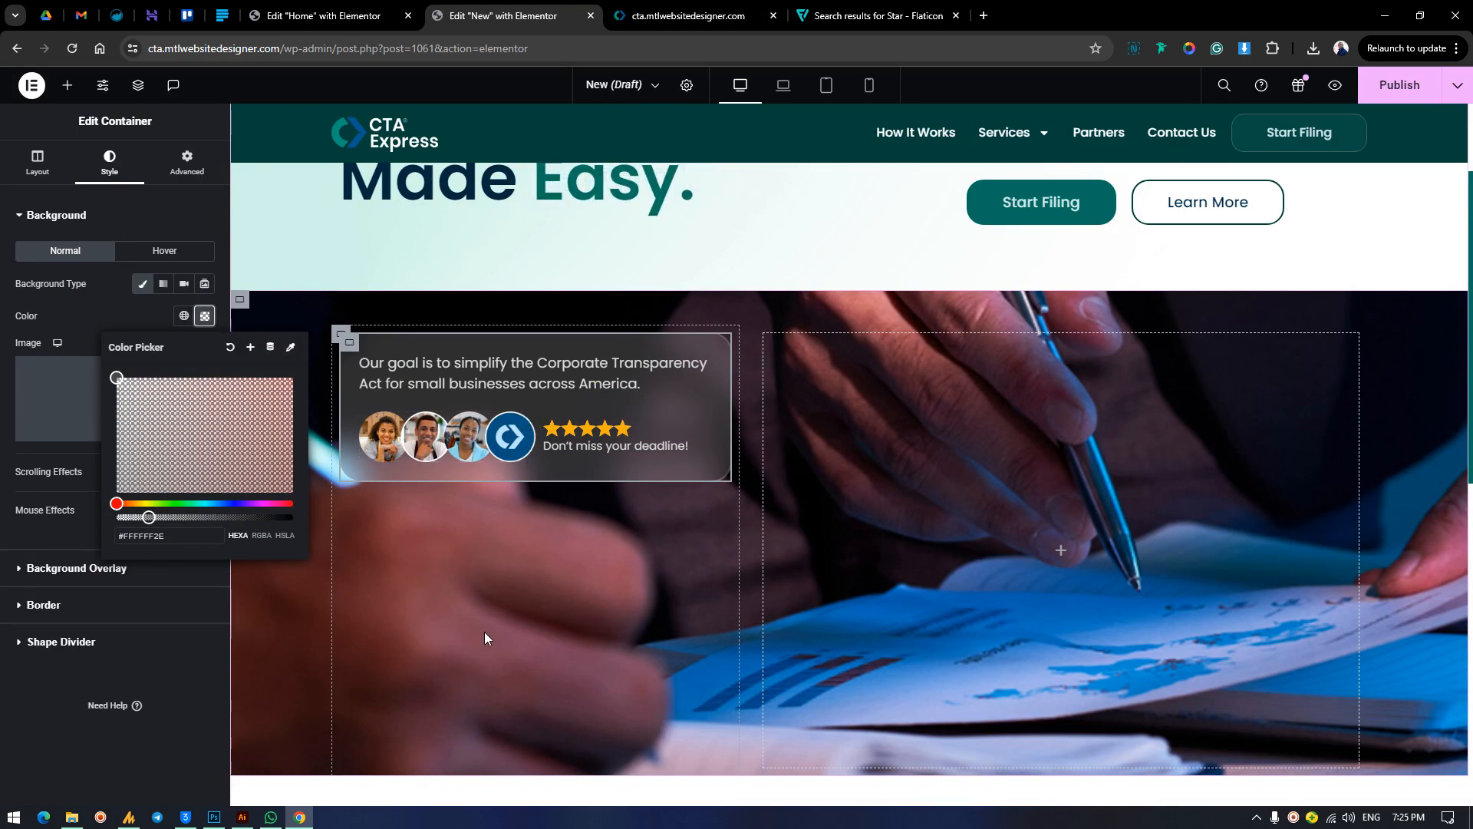
pyautogui.click(29, 681)
# Turn on scrolling effects in the card container's motion effects.
pyautogui.scroll(-5, 789, 520)
pyautogui.scroll(7, 798, 526)
pyautogui.scroll(-2, 798, 530)
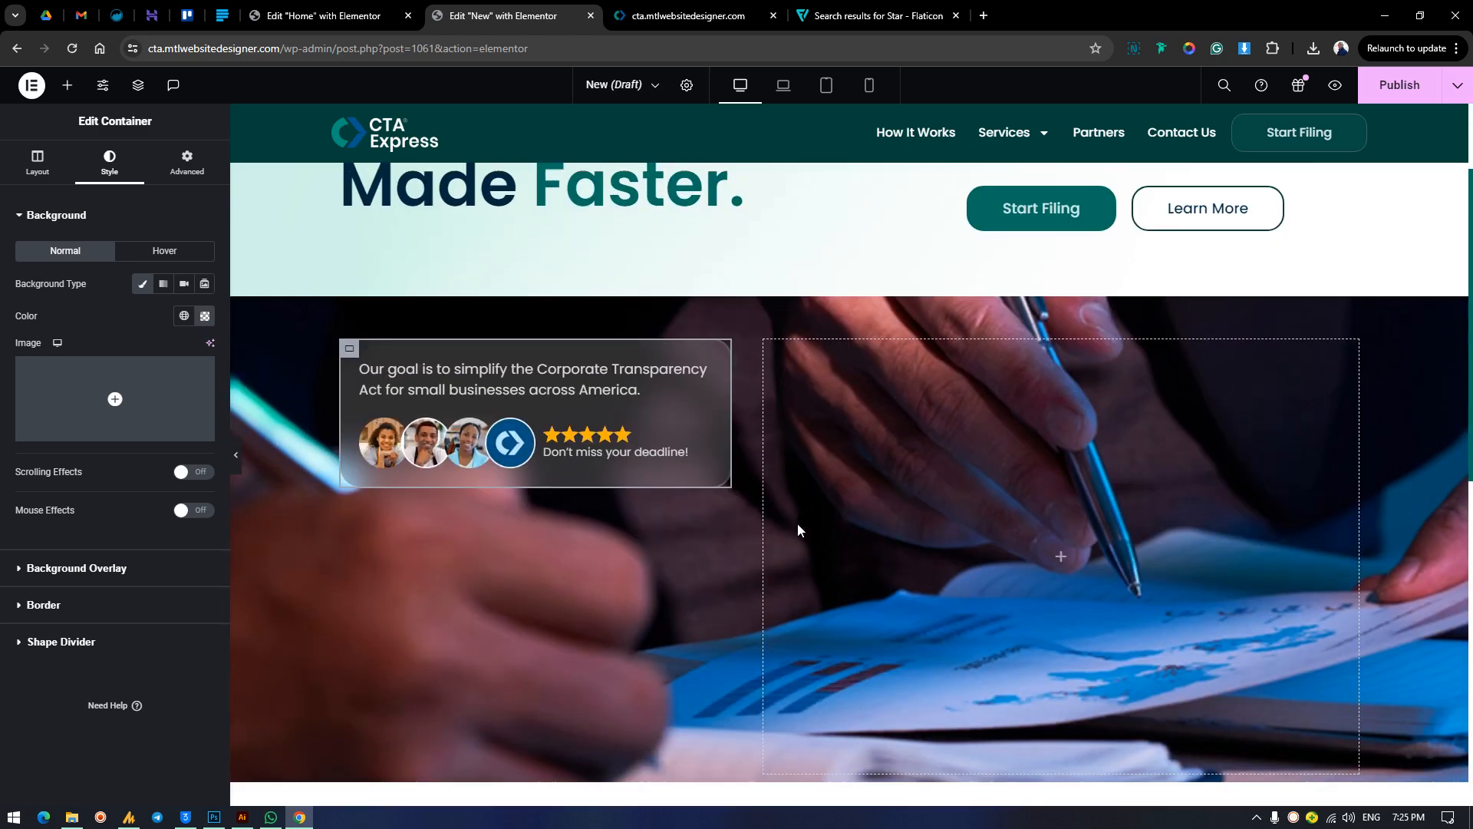
pyautogui.click(175, 159)
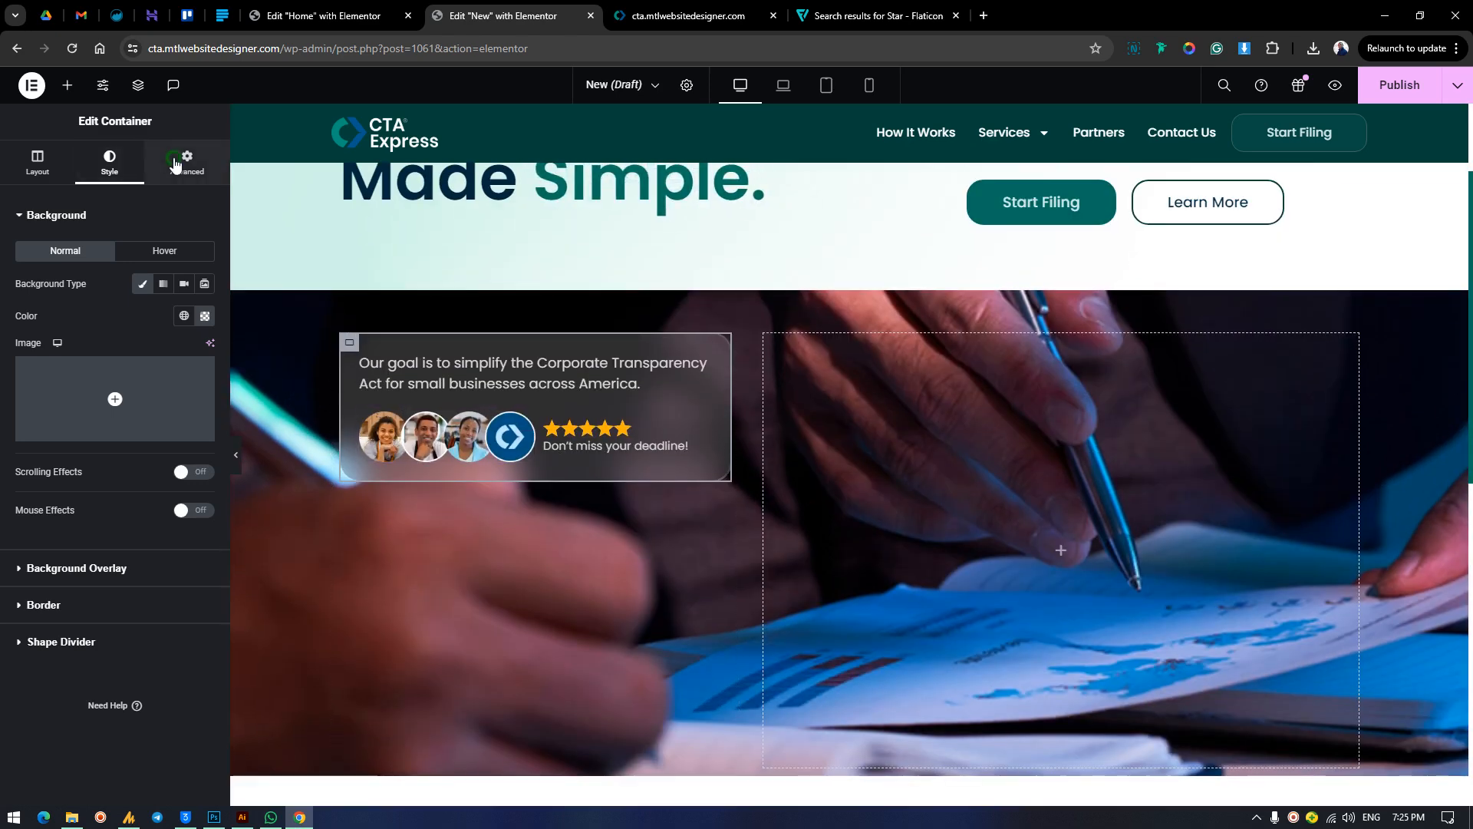
pyautogui.scroll(-3, 154, 468)
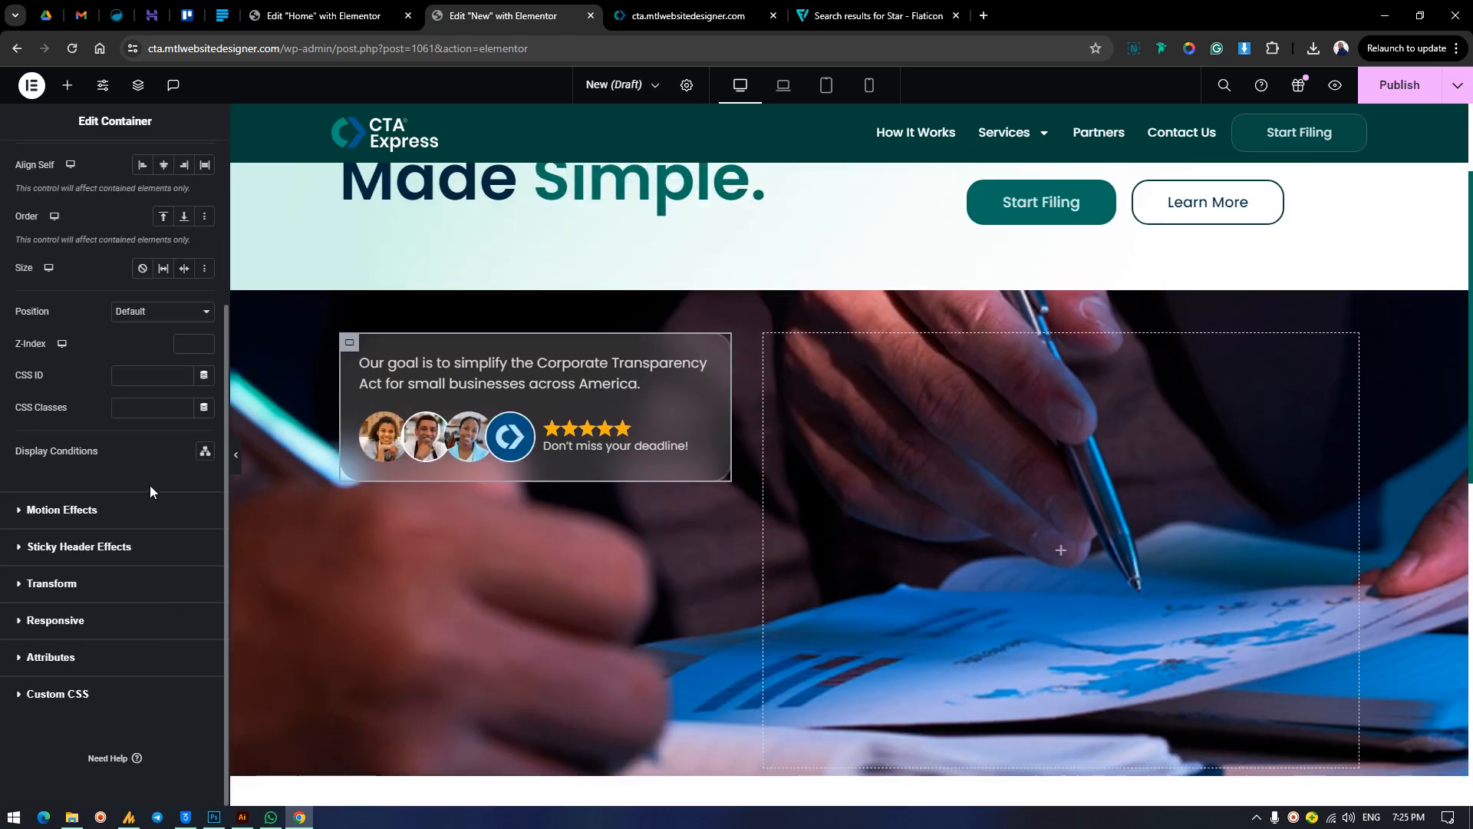
pyautogui.click(95, 512)
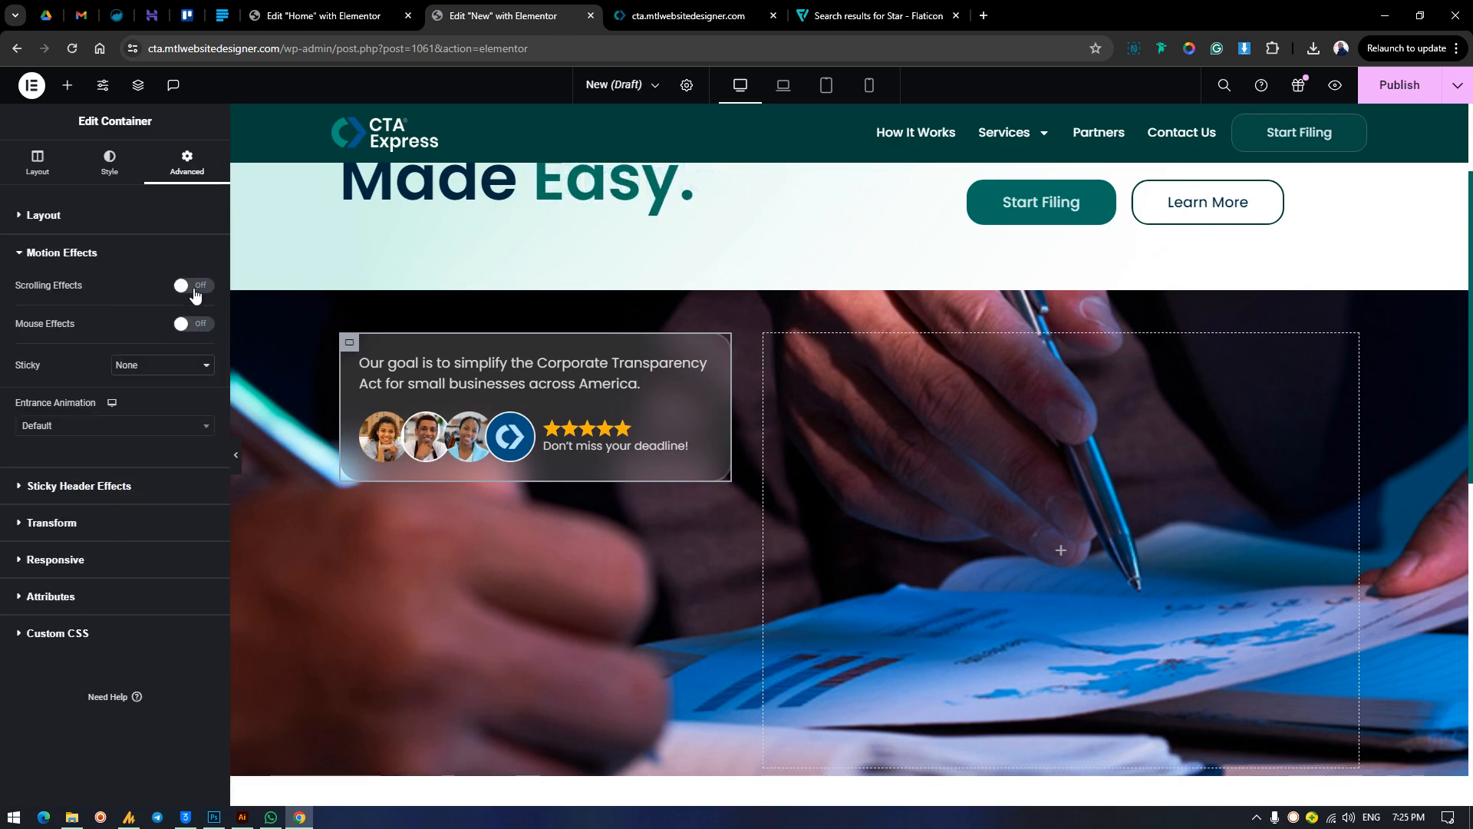
pyautogui.click(194, 288)
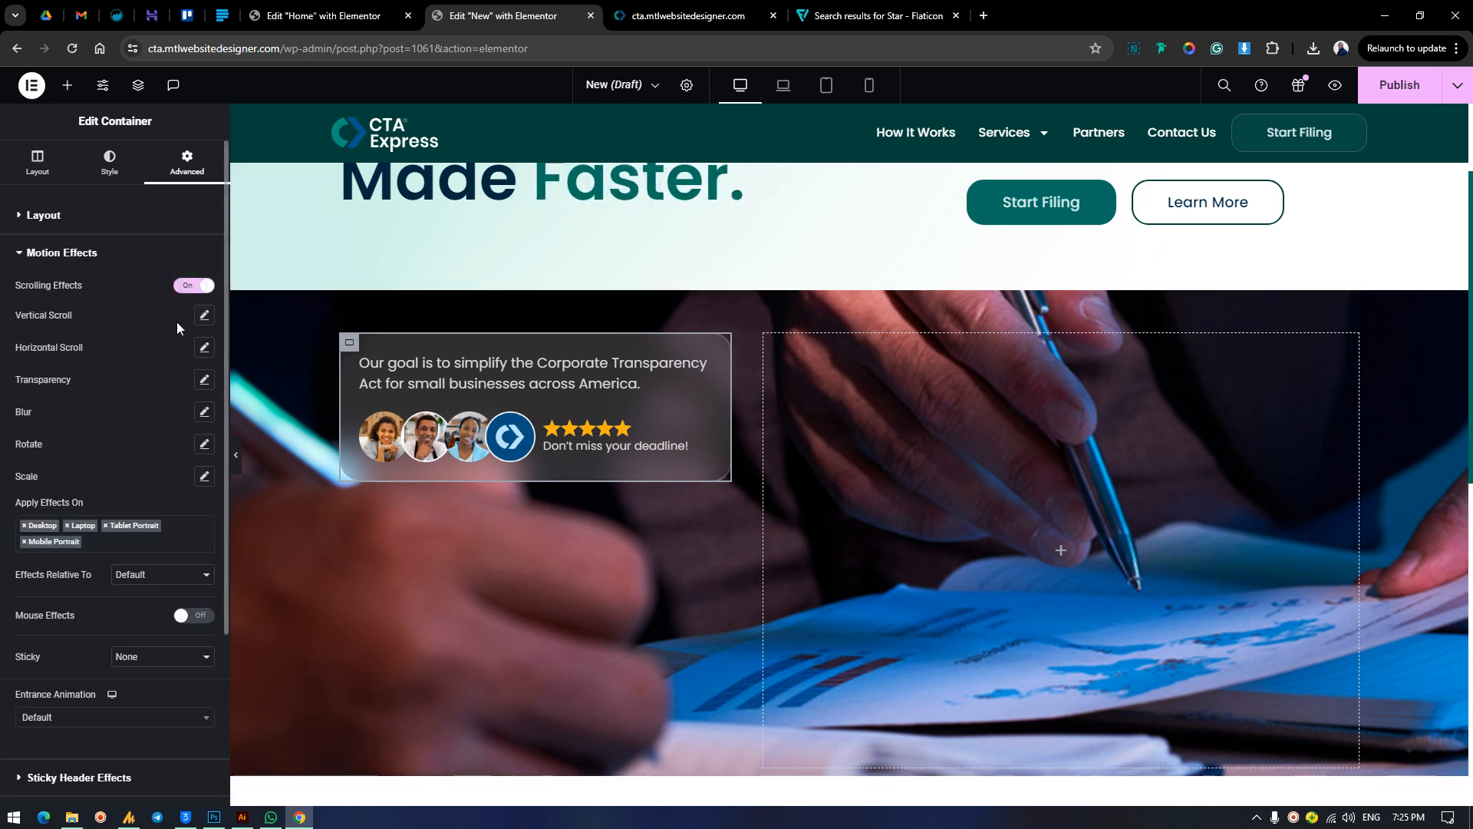
# Enable the vertical scroll effect on the card container and preview how the card moves while the page scrolls.
pyautogui.click(204, 314)
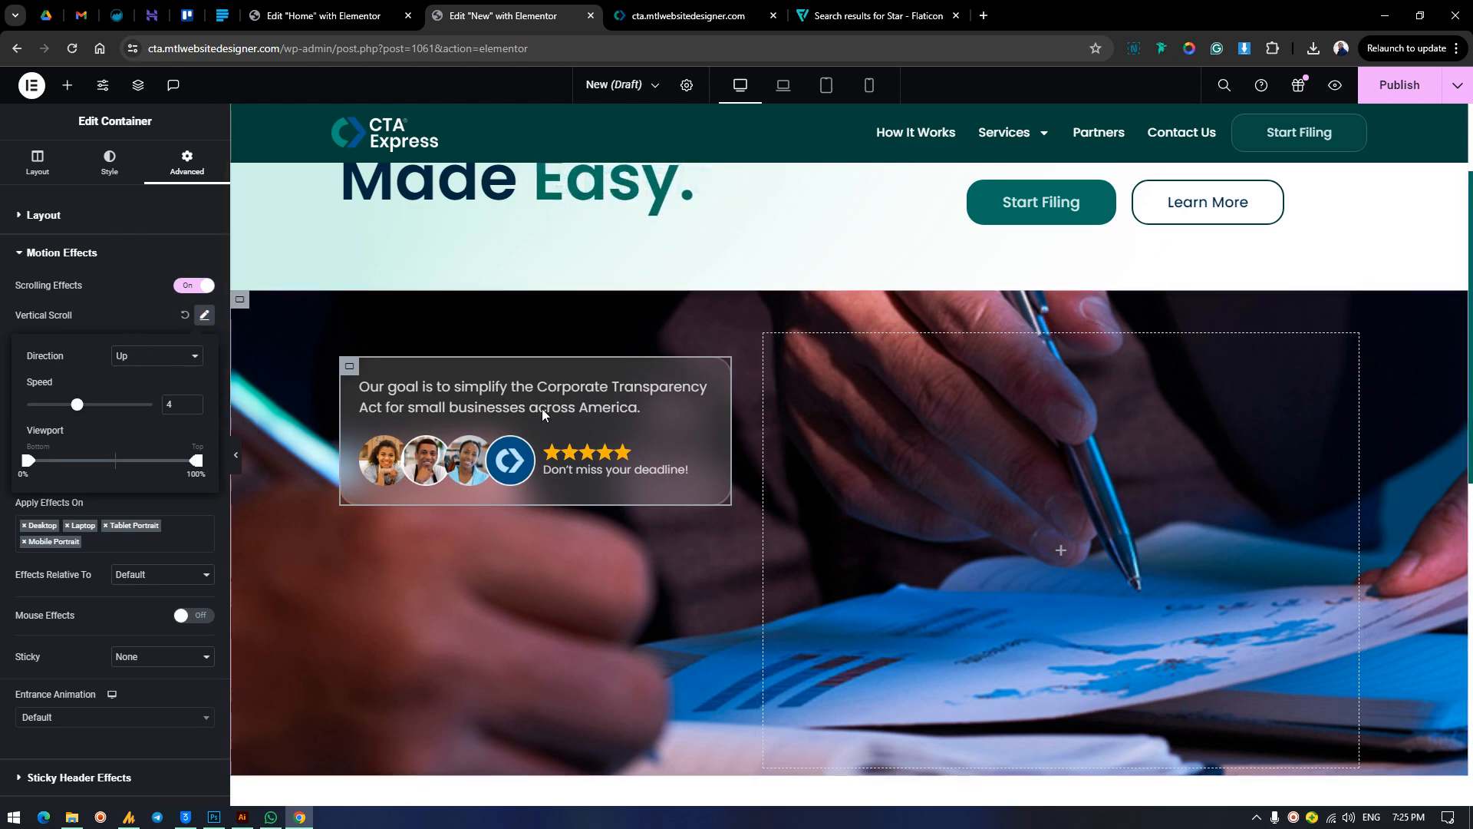
pyautogui.scroll(-4, 1016, 379)
pyautogui.scroll(6, 1005, 370)
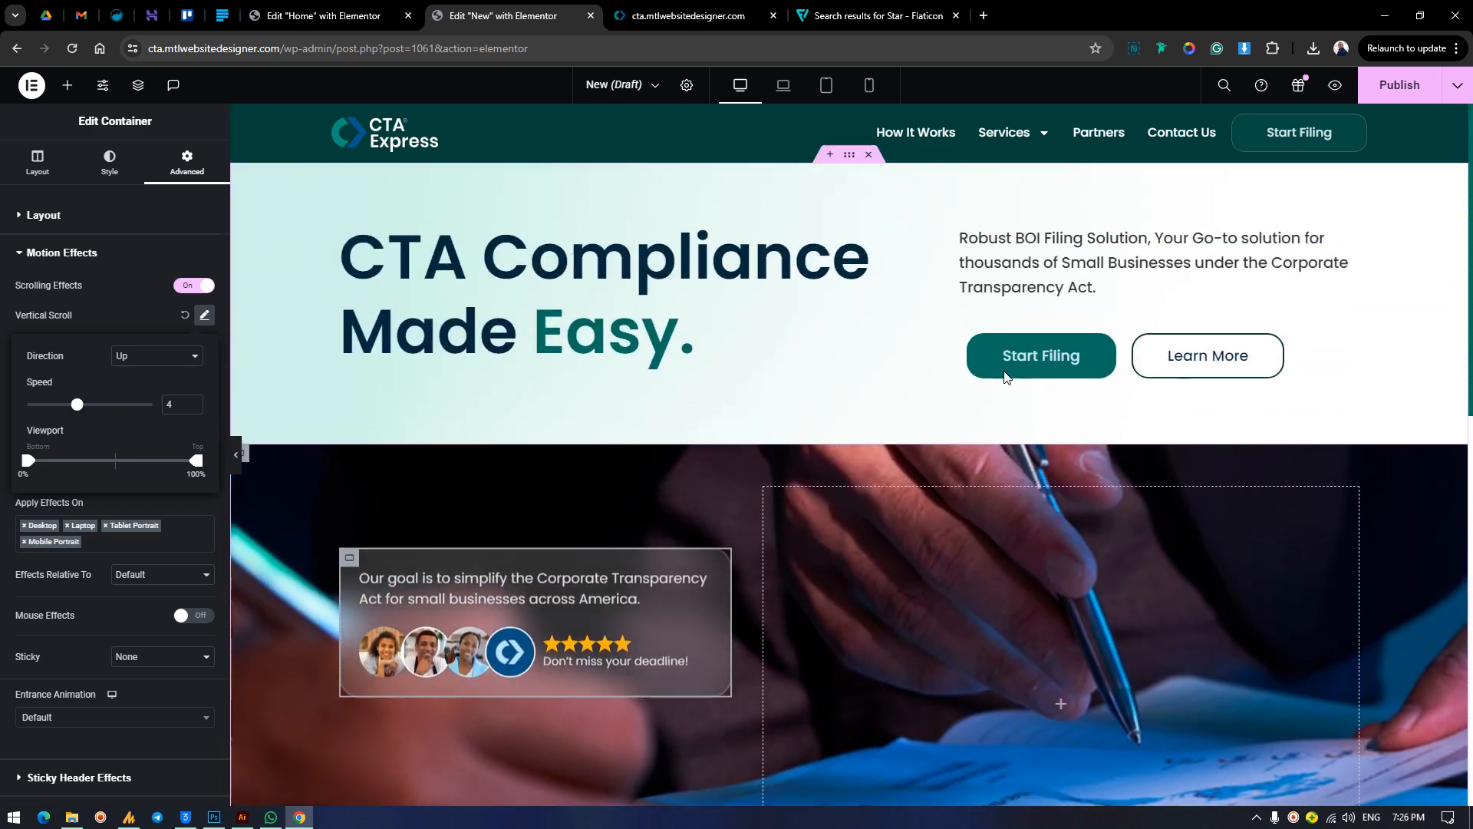
pyautogui.scroll(-3, 1005, 376)
pyautogui.scroll(3, 1005, 376)
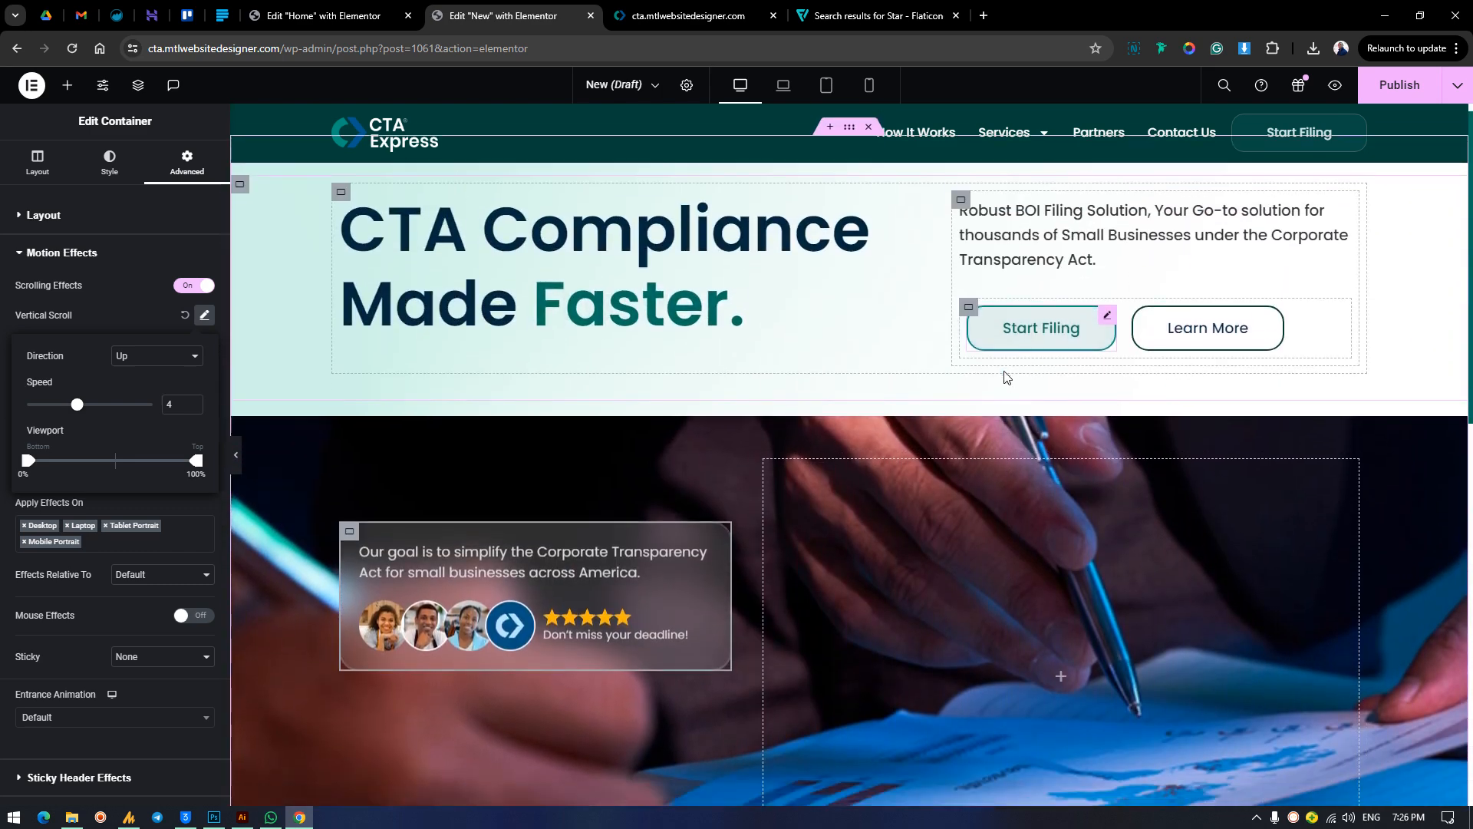
pyautogui.scroll(-4, 1006, 376)
pyautogui.scroll(2, 1002, 371)
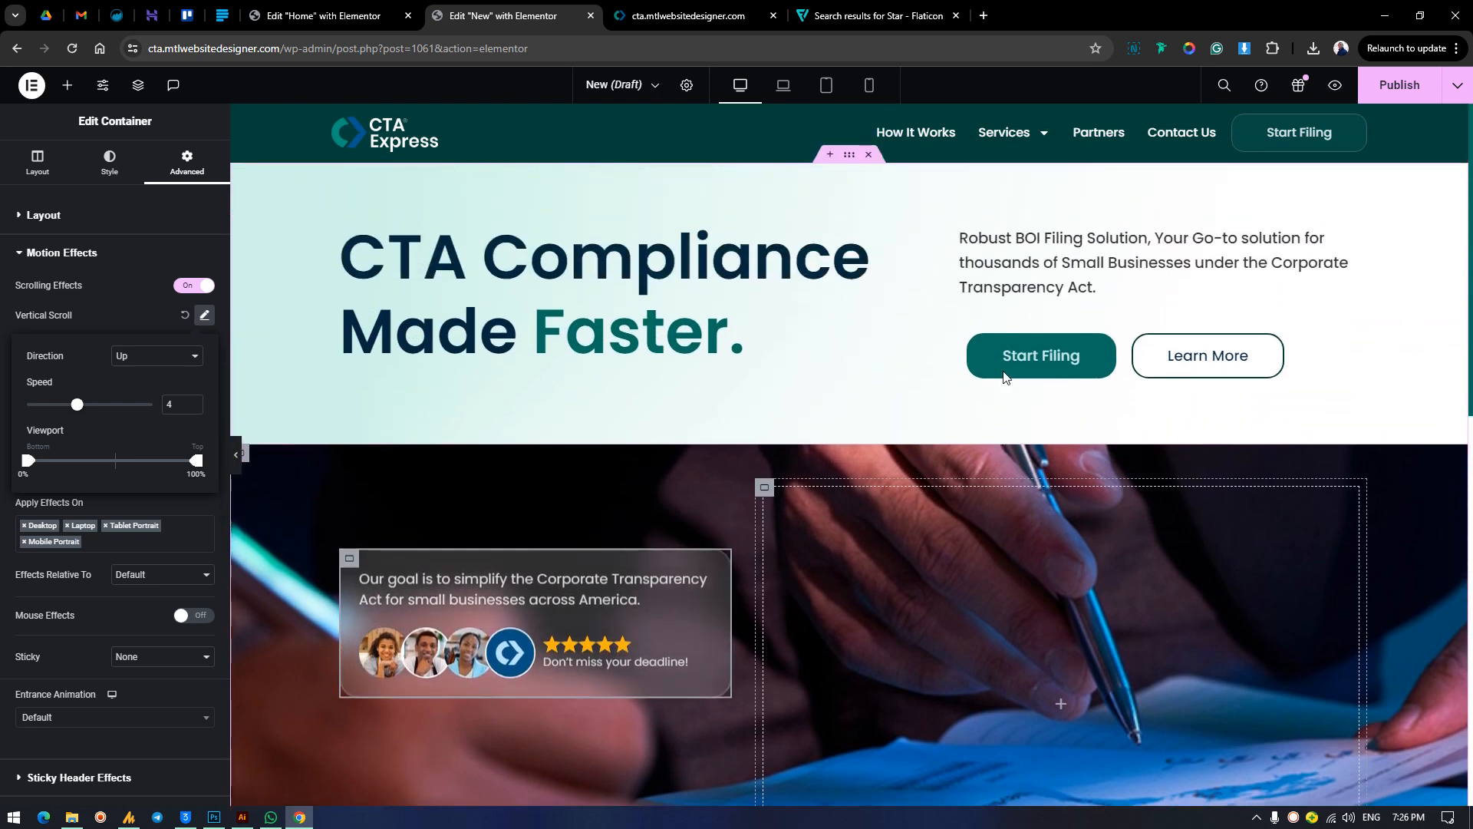
pyautogui.scroll(-2, 1002, 371)
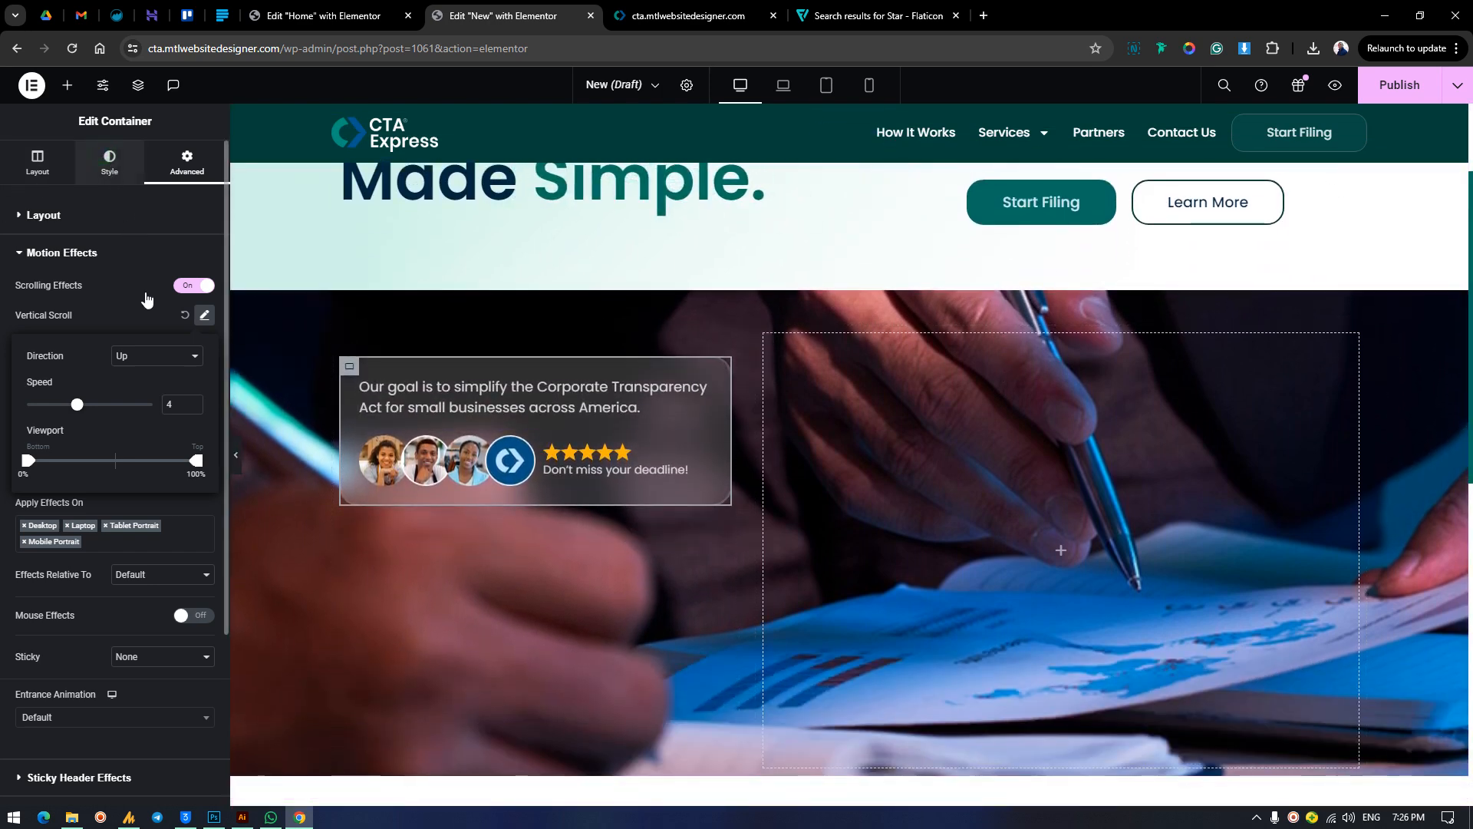
# Make the card container's white background more transparent, #FFFFFF1C.
pyautogui.click(109, 163)
pyautogui.click(205, 315)
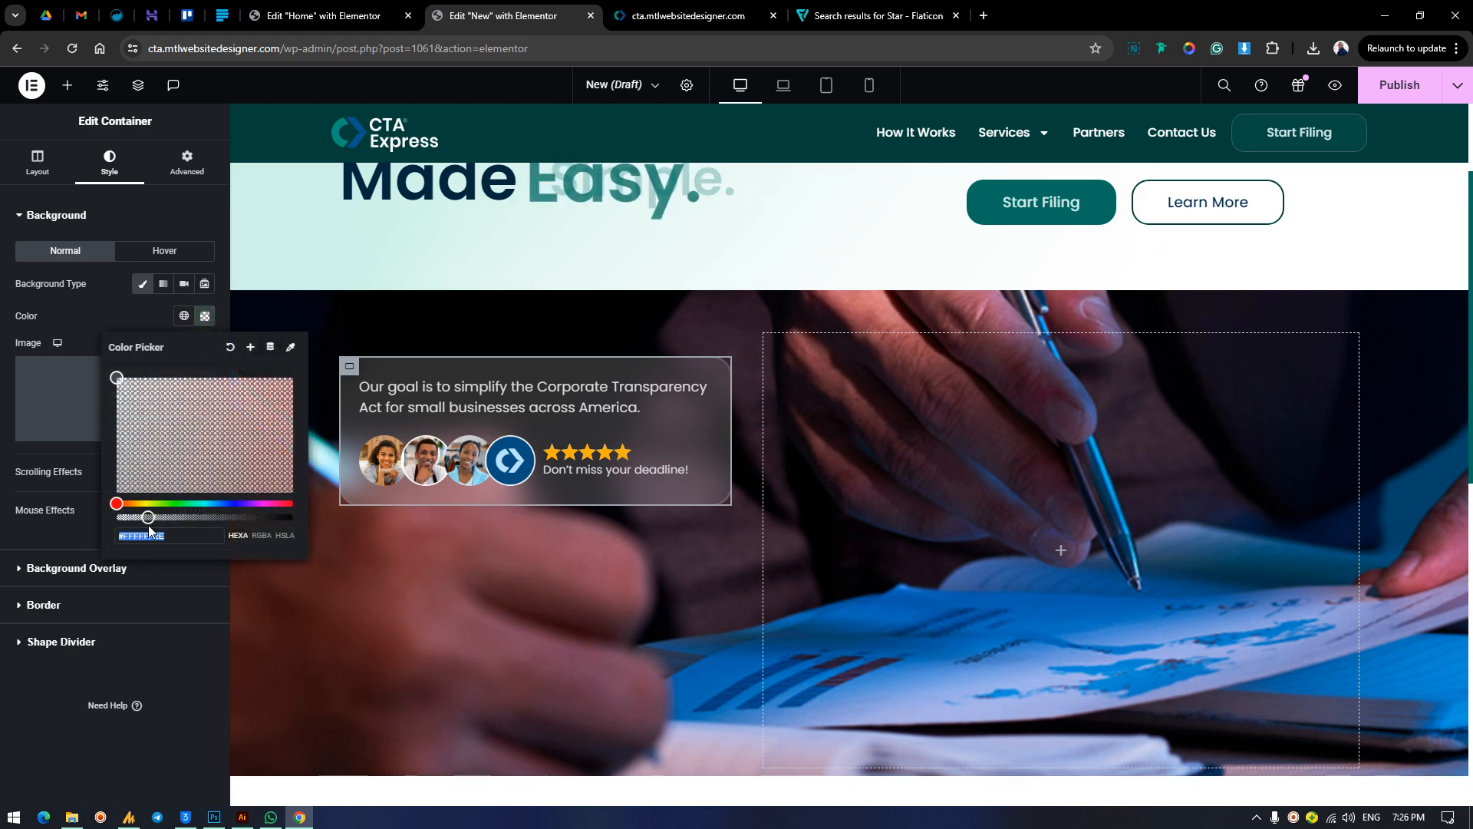
pyautogui.moveTo(148, 517); pyautogui.dragTo(138, 517)
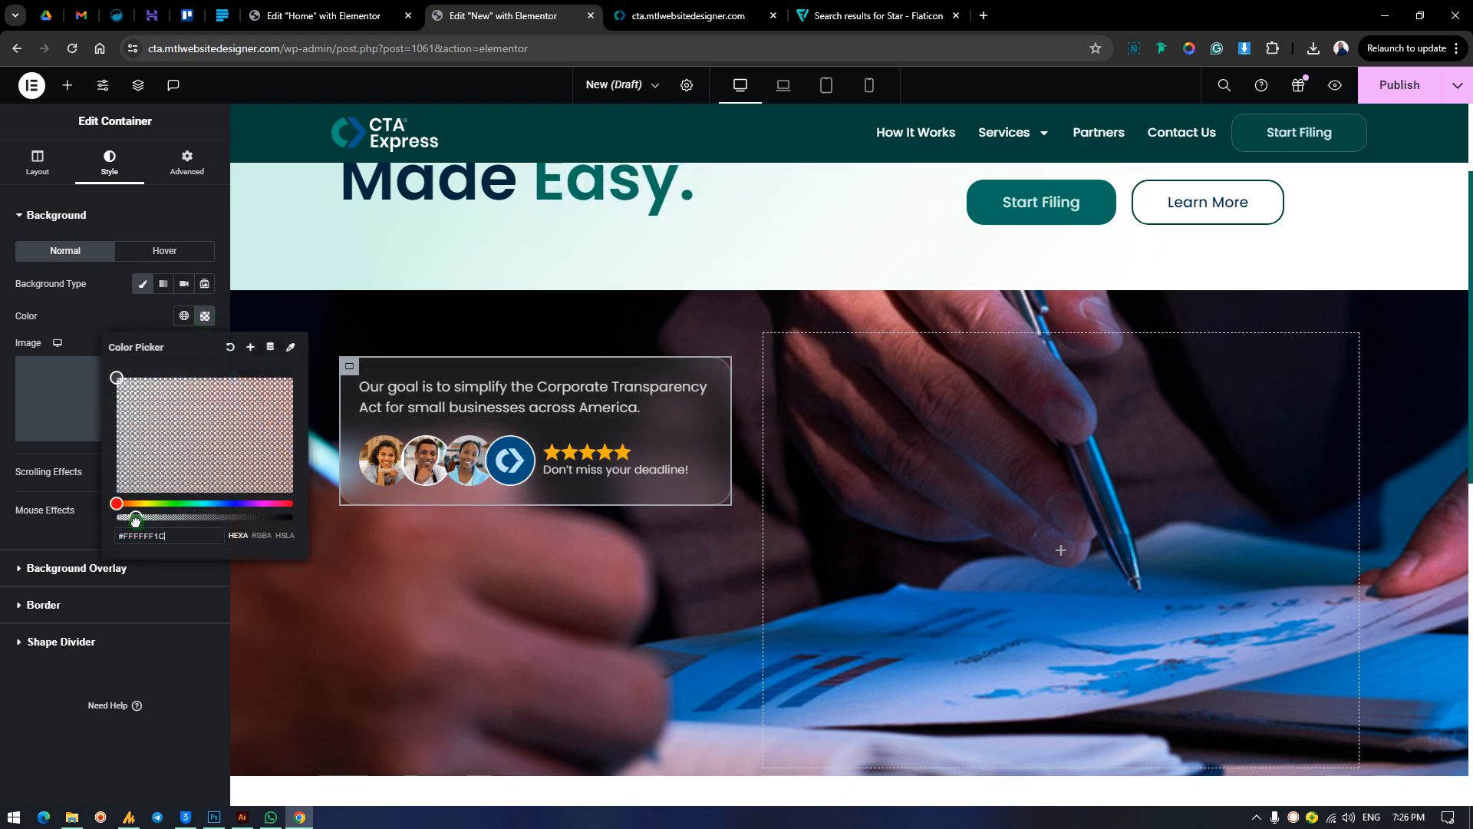
pyautogui.click(101, 313)
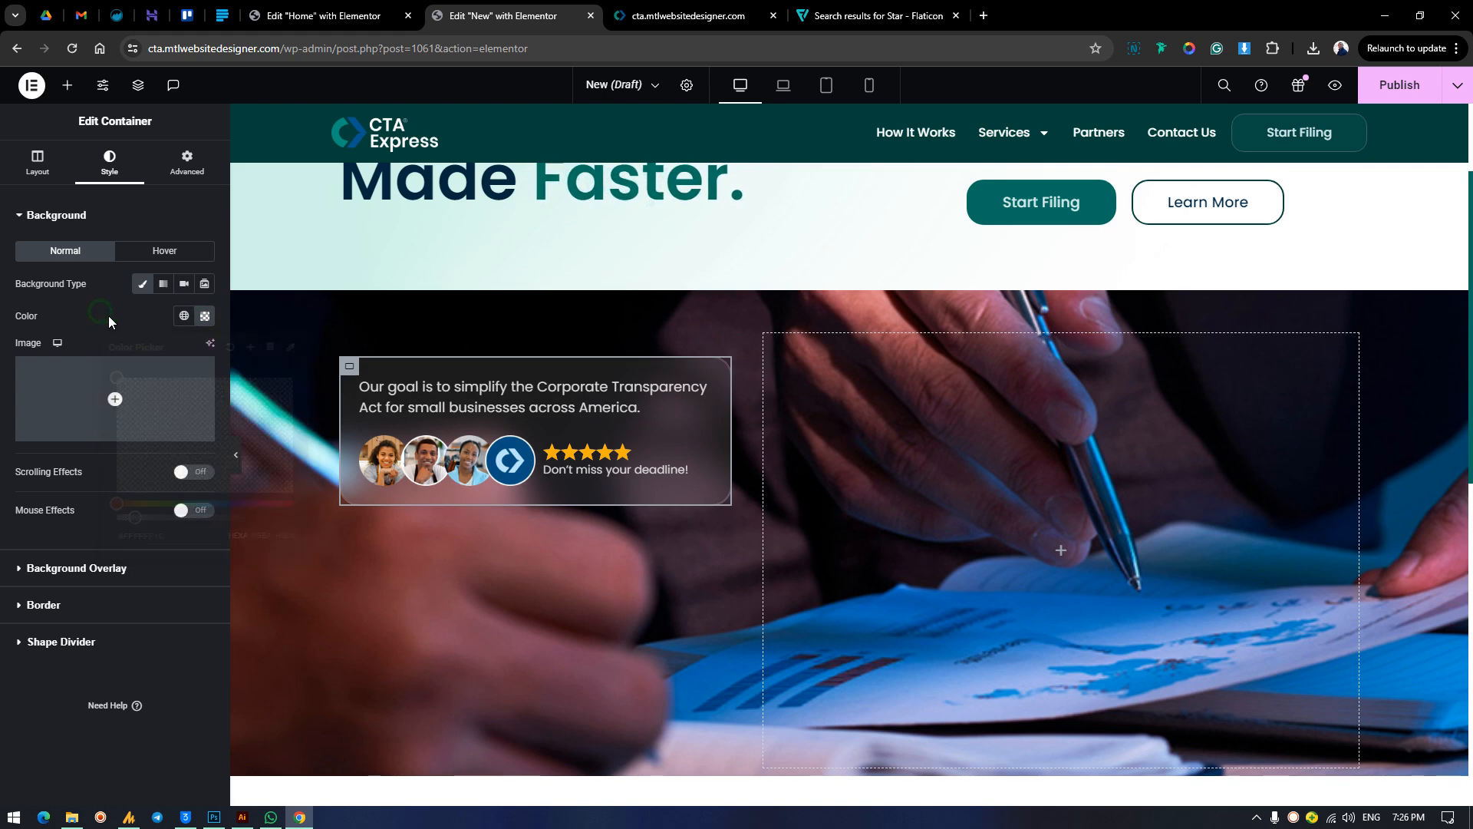
# Try a 60px backdrop-filter blur in the card container's custom CSS.
pyautogui.click(182, 167)
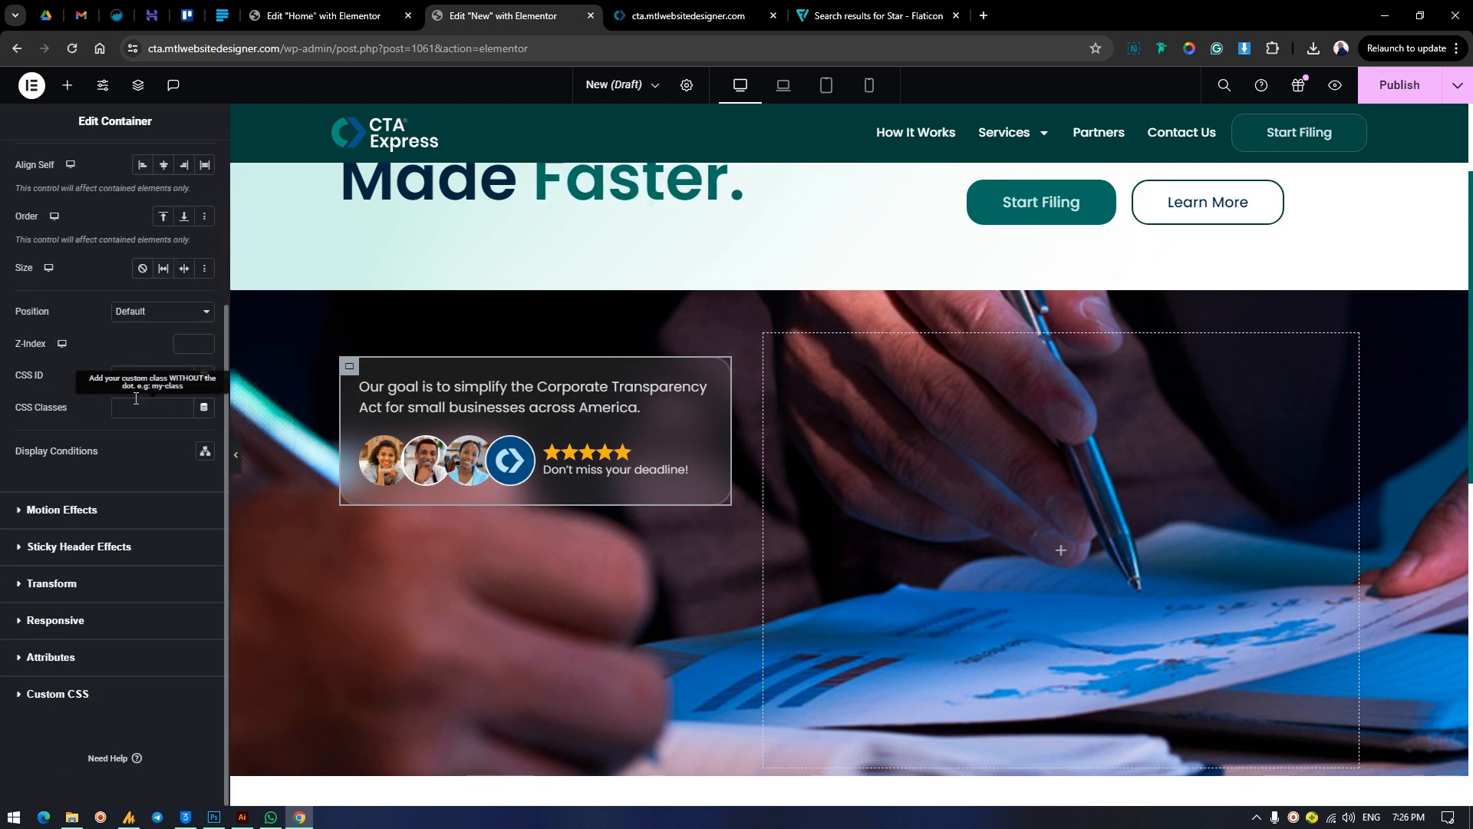
pyautogui.click(76, 693)
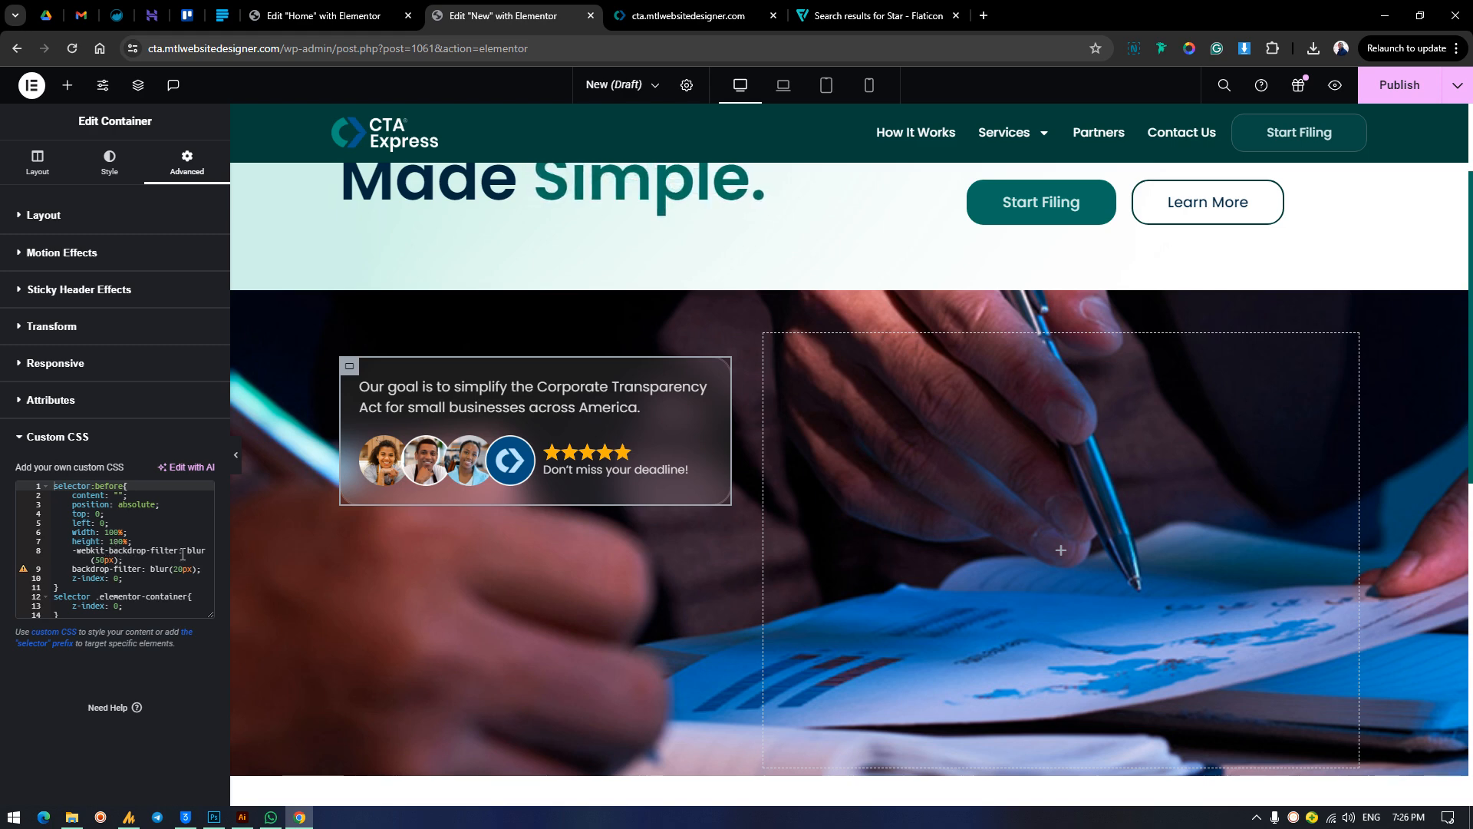
pyautogui.click(183, 553)
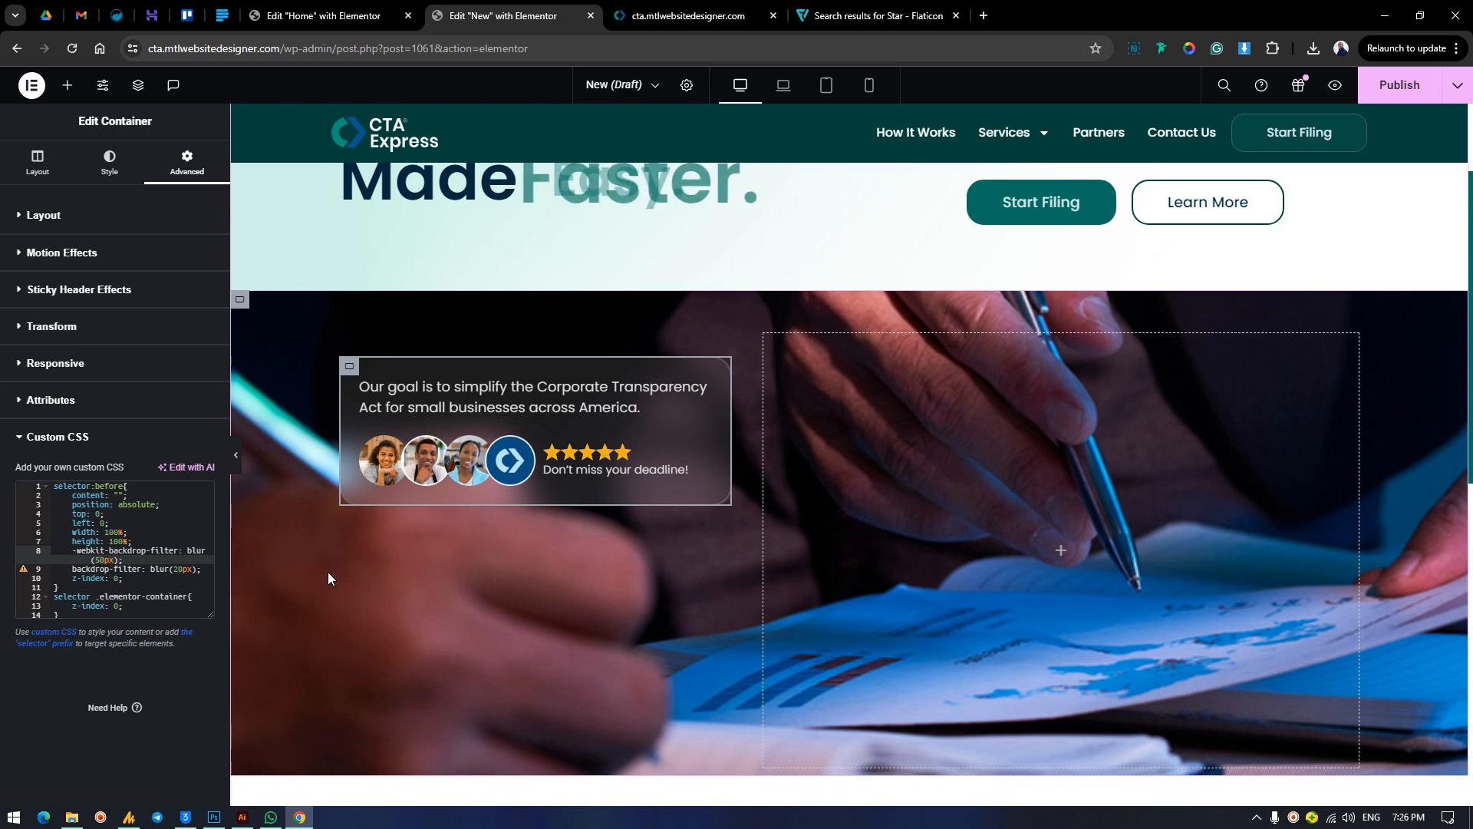
pyautogui.press('BackSpace')
pyautogui.press('BackSpace')
pyautogui.write('2')
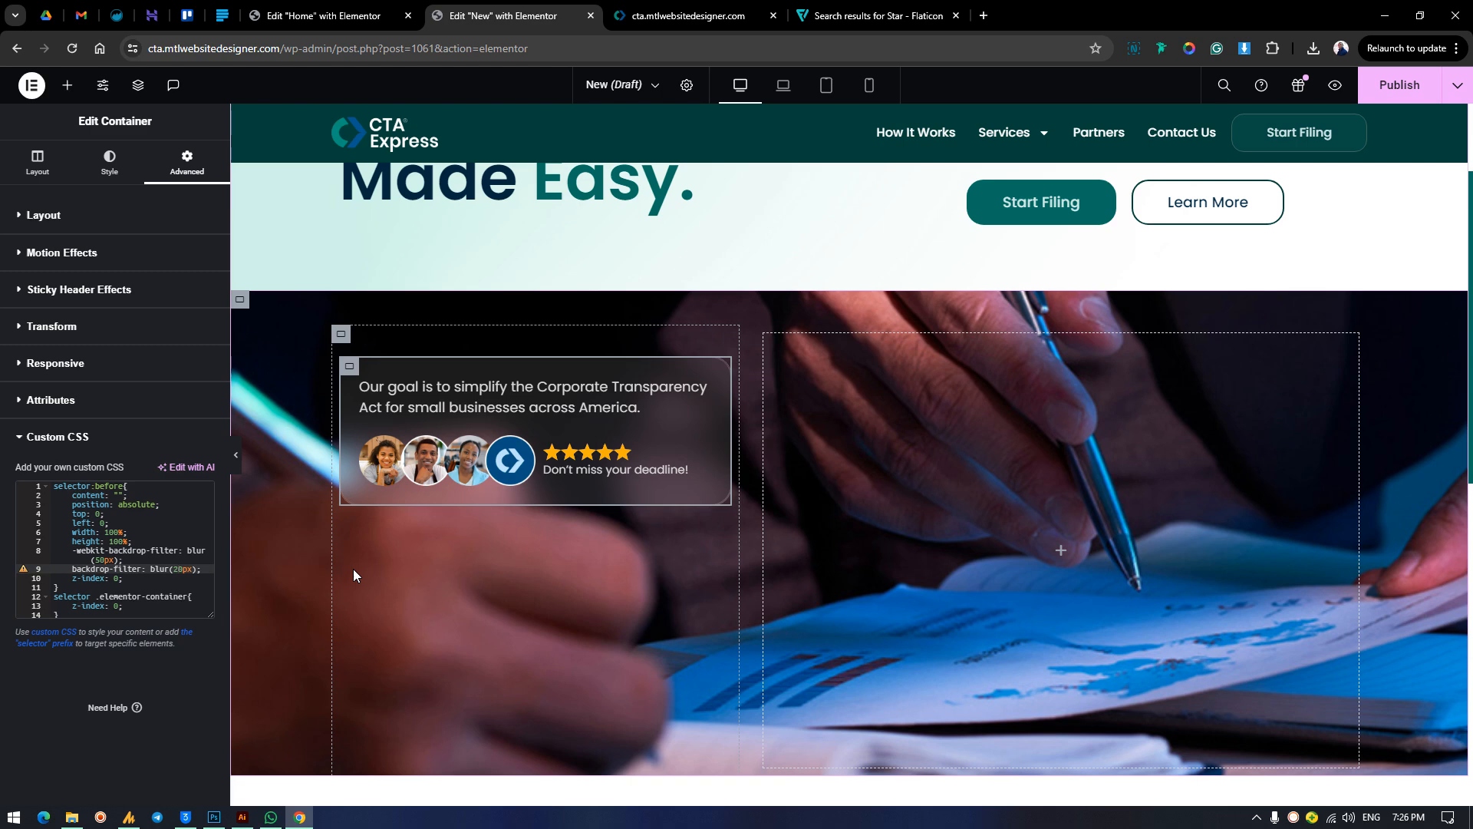
pyautogui.press('BackSpace')
pyautogui.write('6')
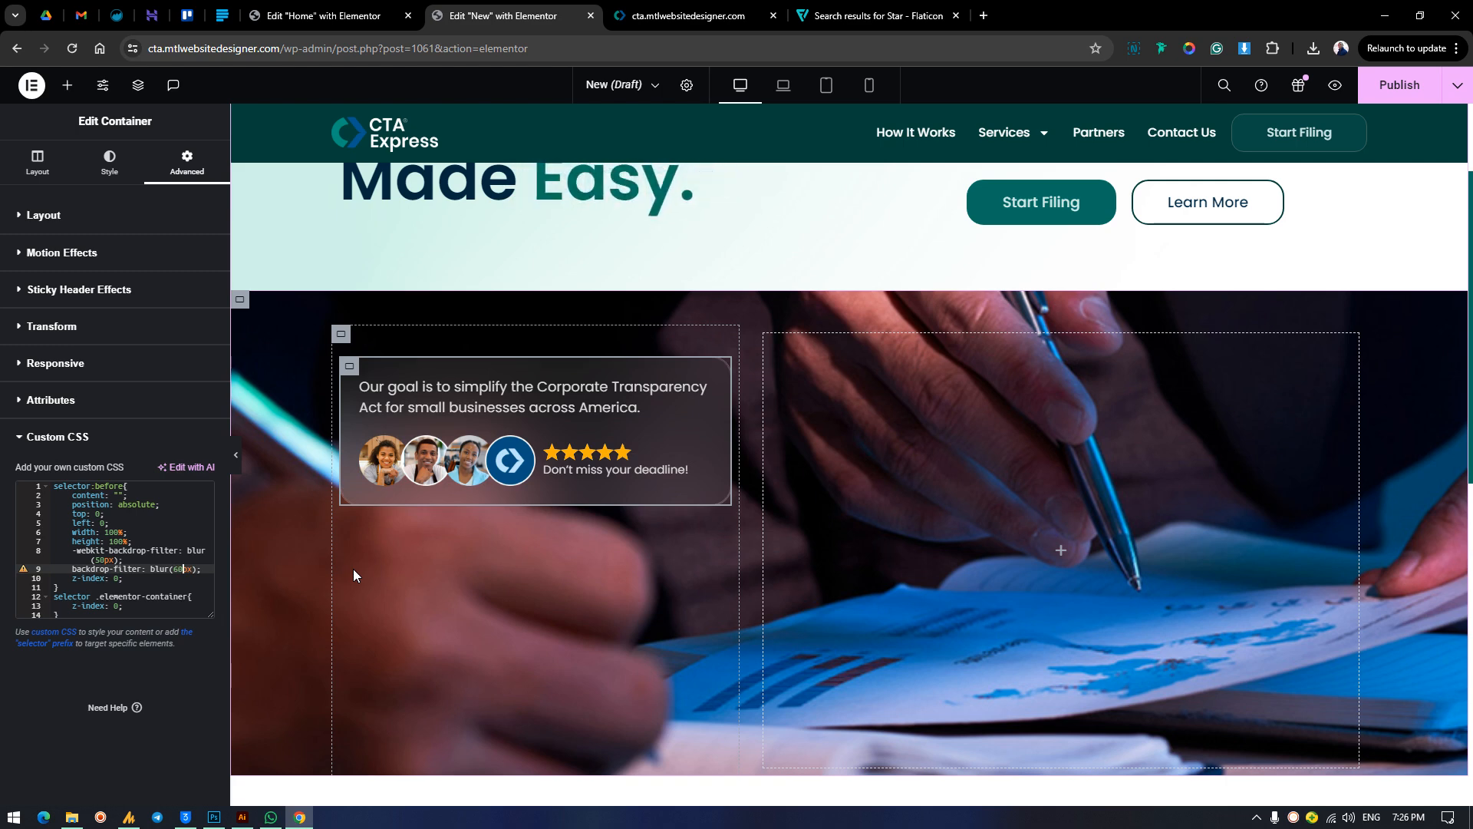
# Try backdrop-filter blurs of 5px and 2px in the card's custom CSS, and set the value back to 20px.
pyautogui.press('BackSpace')
pyautogui.press('BackSpace')
pyautogui.write('5')
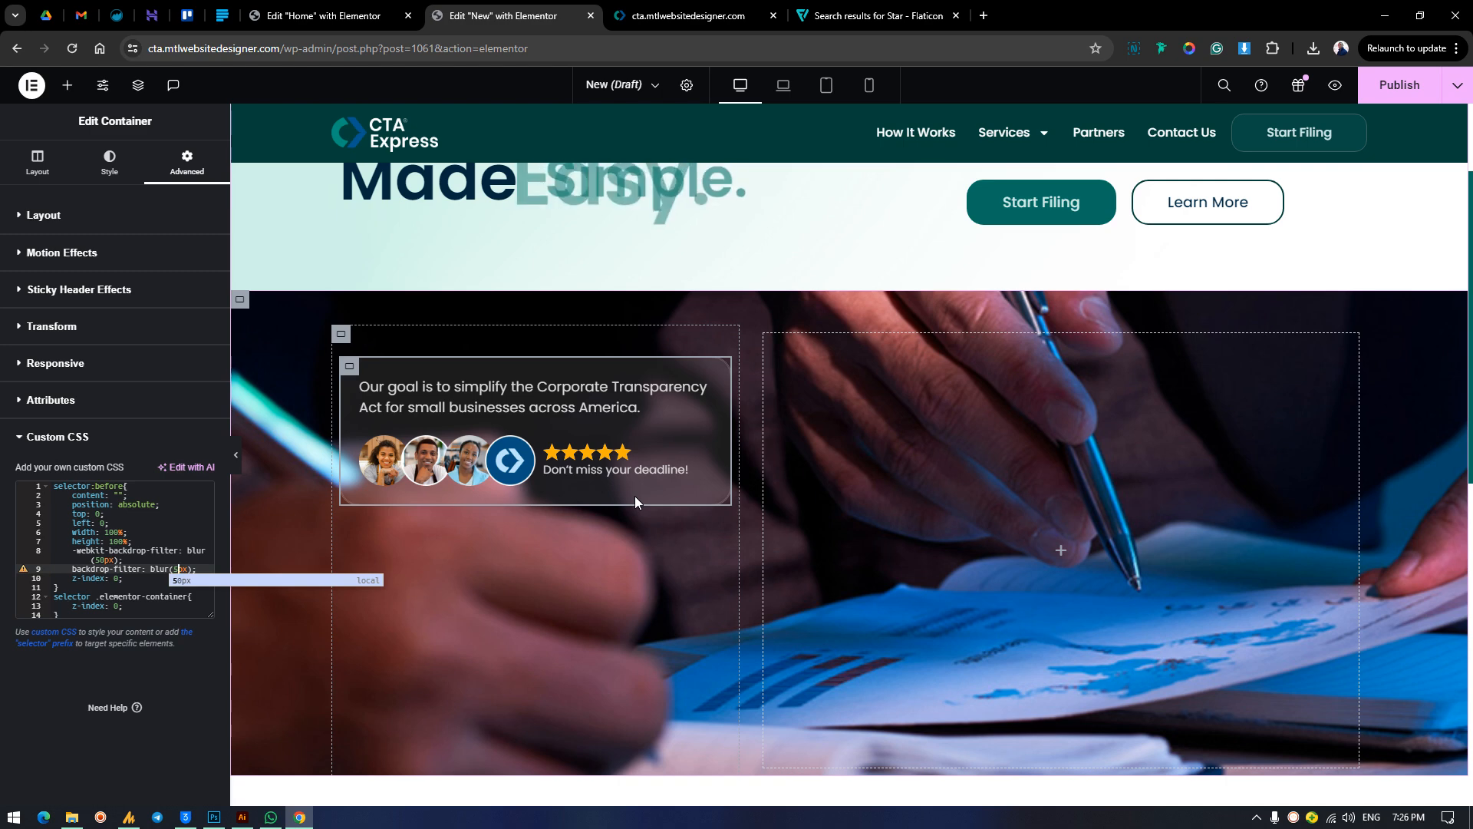
pyautogui.press('BackSpace')
pyautogui.write('2')
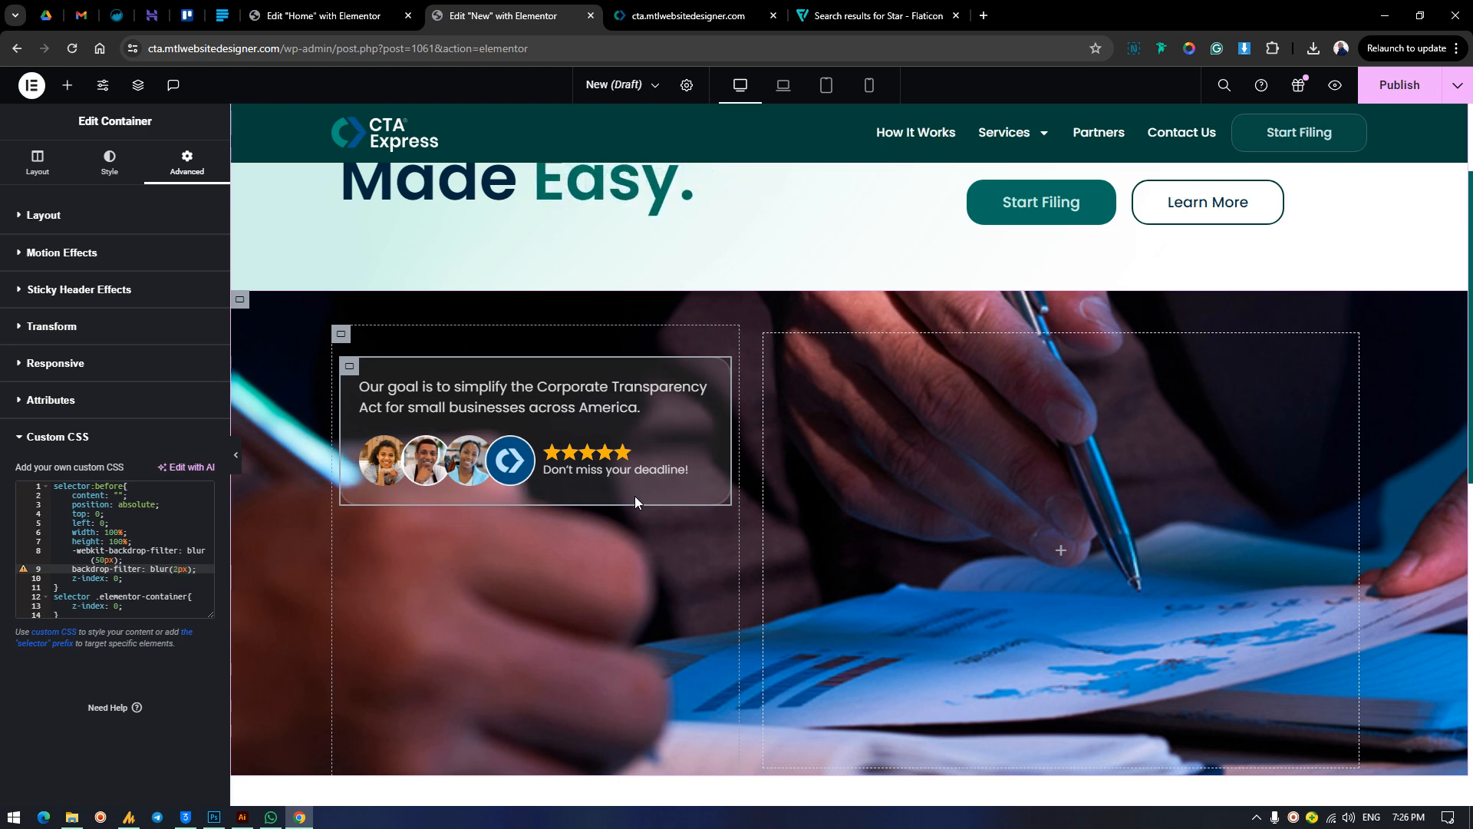
pyautogui.write('0')
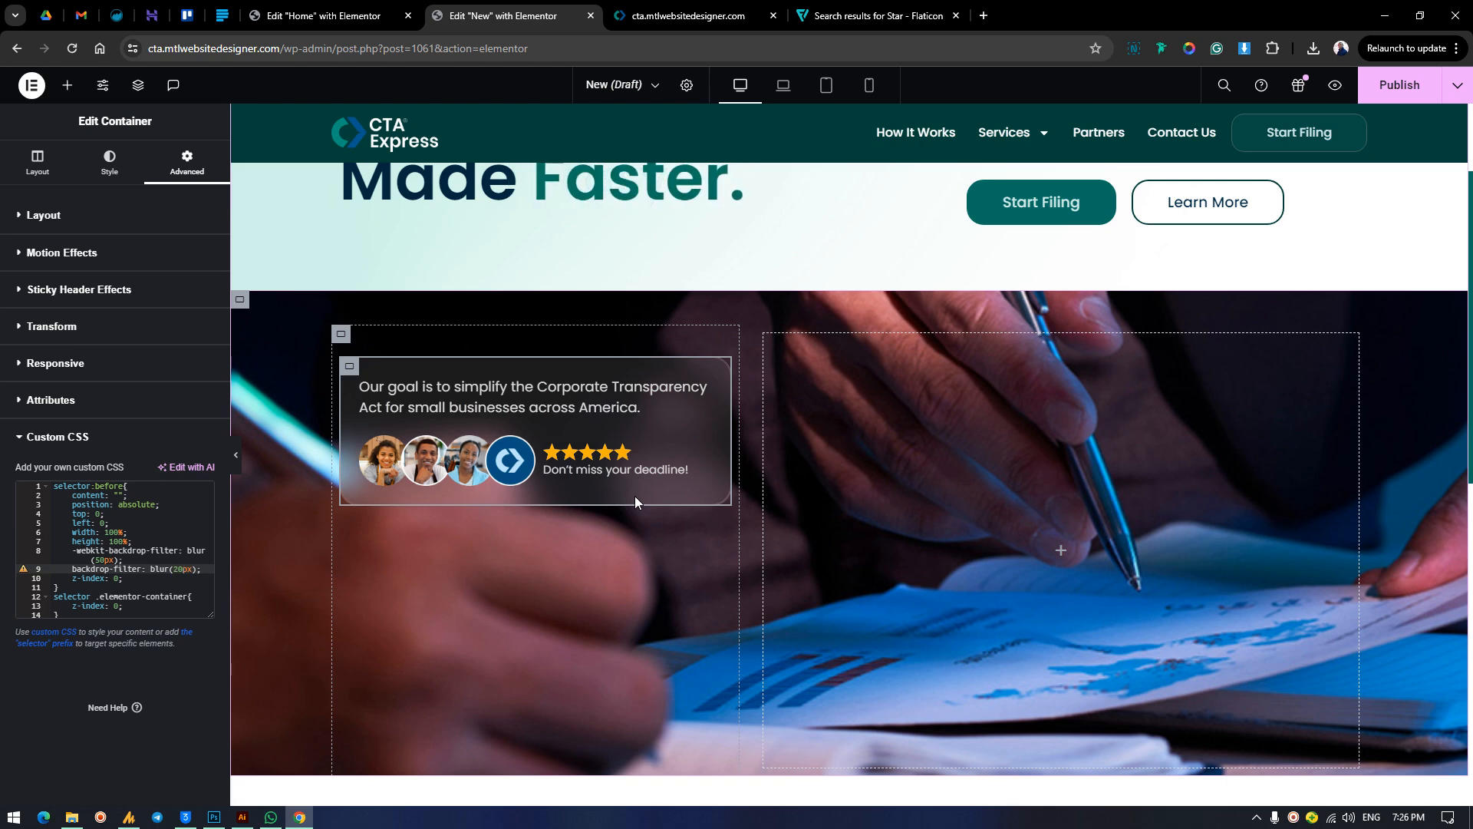
# Try a 10px backdrop-filter blur on the card and restore it to 20px.
pyautogui.press('BackSpace')
pyautogui.press('BackSpace')
pyautogui.write('10')
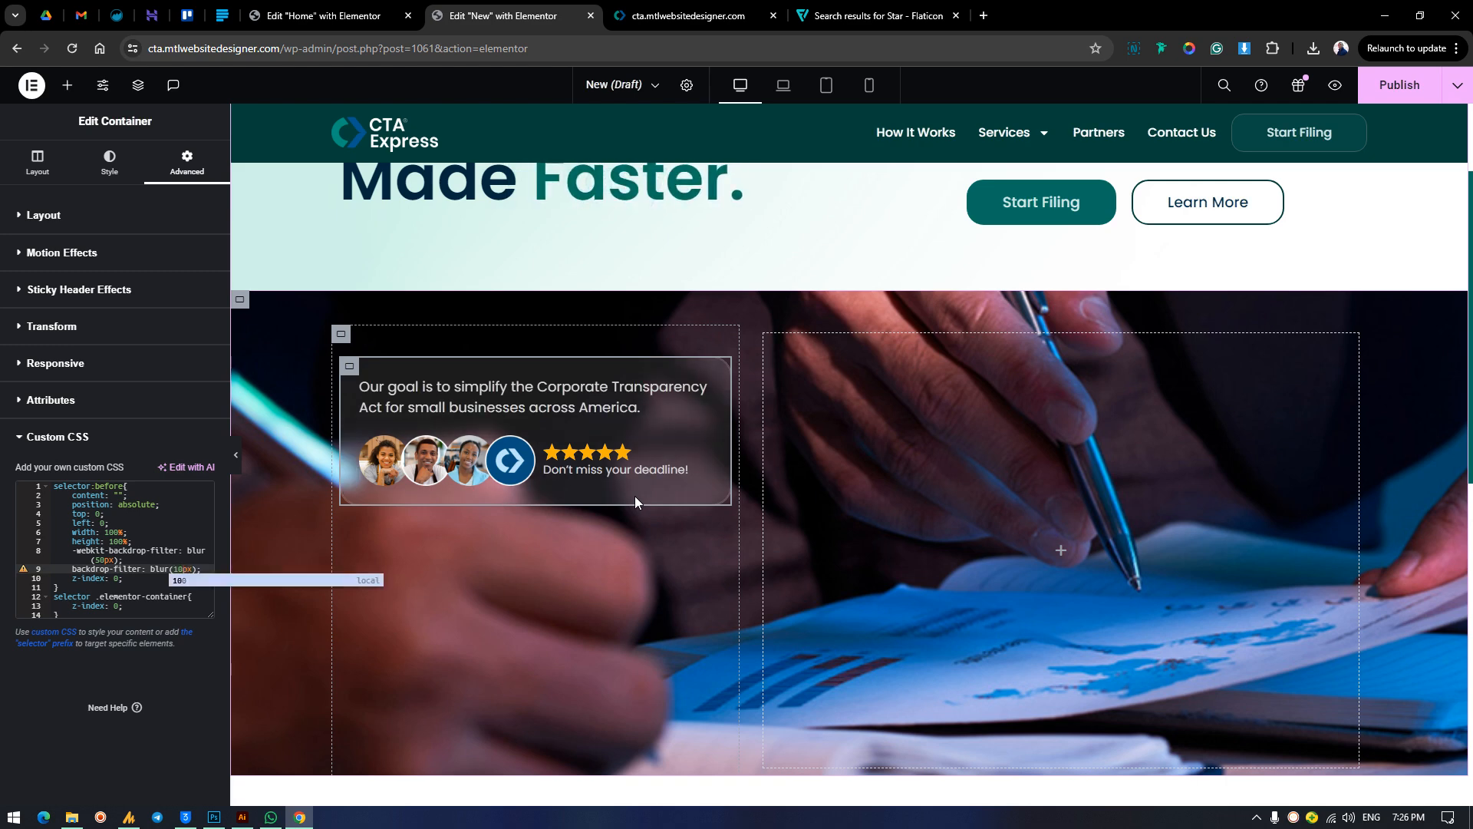
pyautogui.press('BackSpace')
pyautogui.press('BackSpace')
pyautogui.write('20')
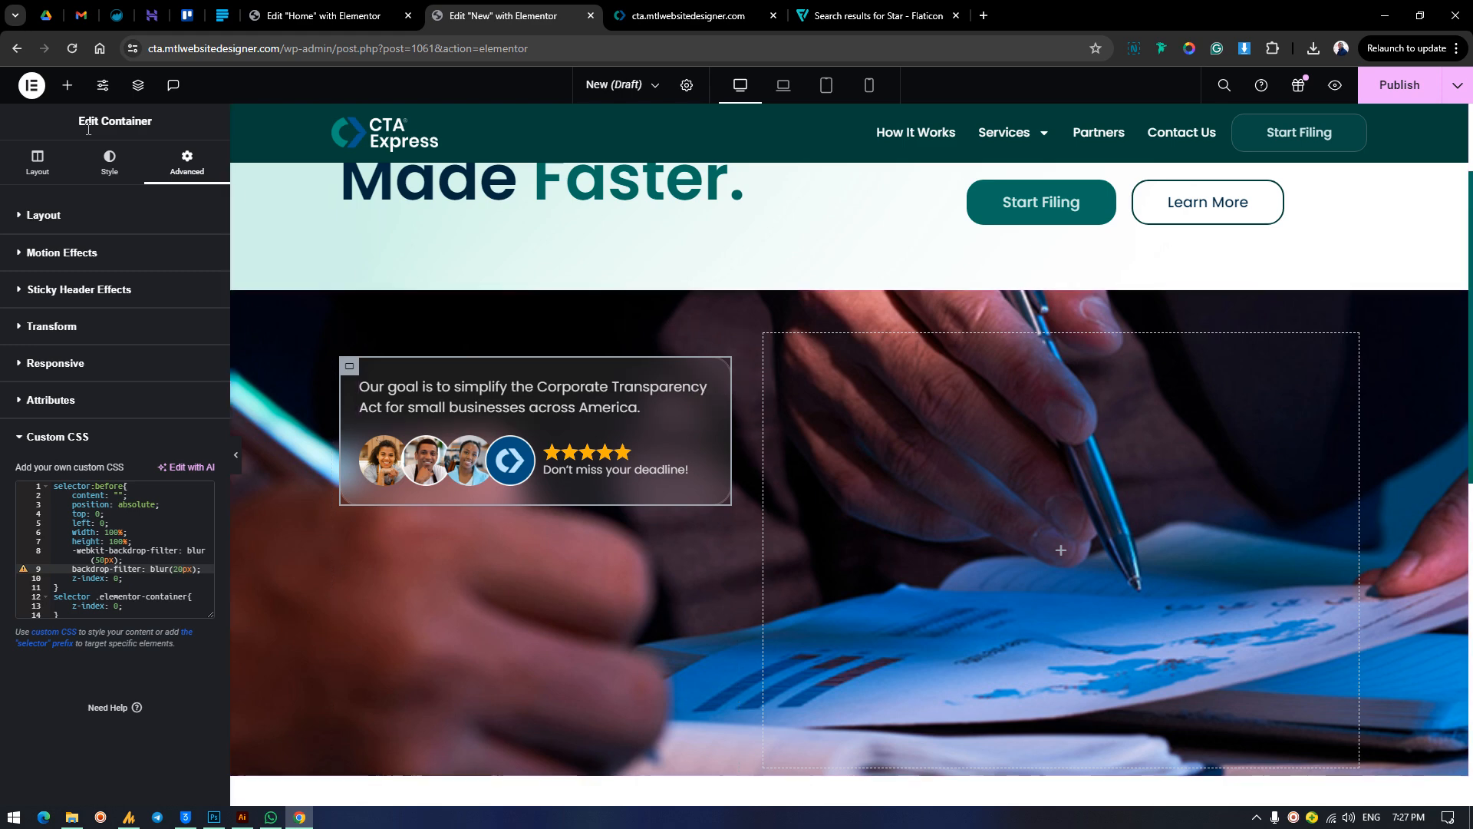
# Set the card container's vertical scroll speed to 5.5 and preview the movement on the page.
pyautogui.click(143, 175)
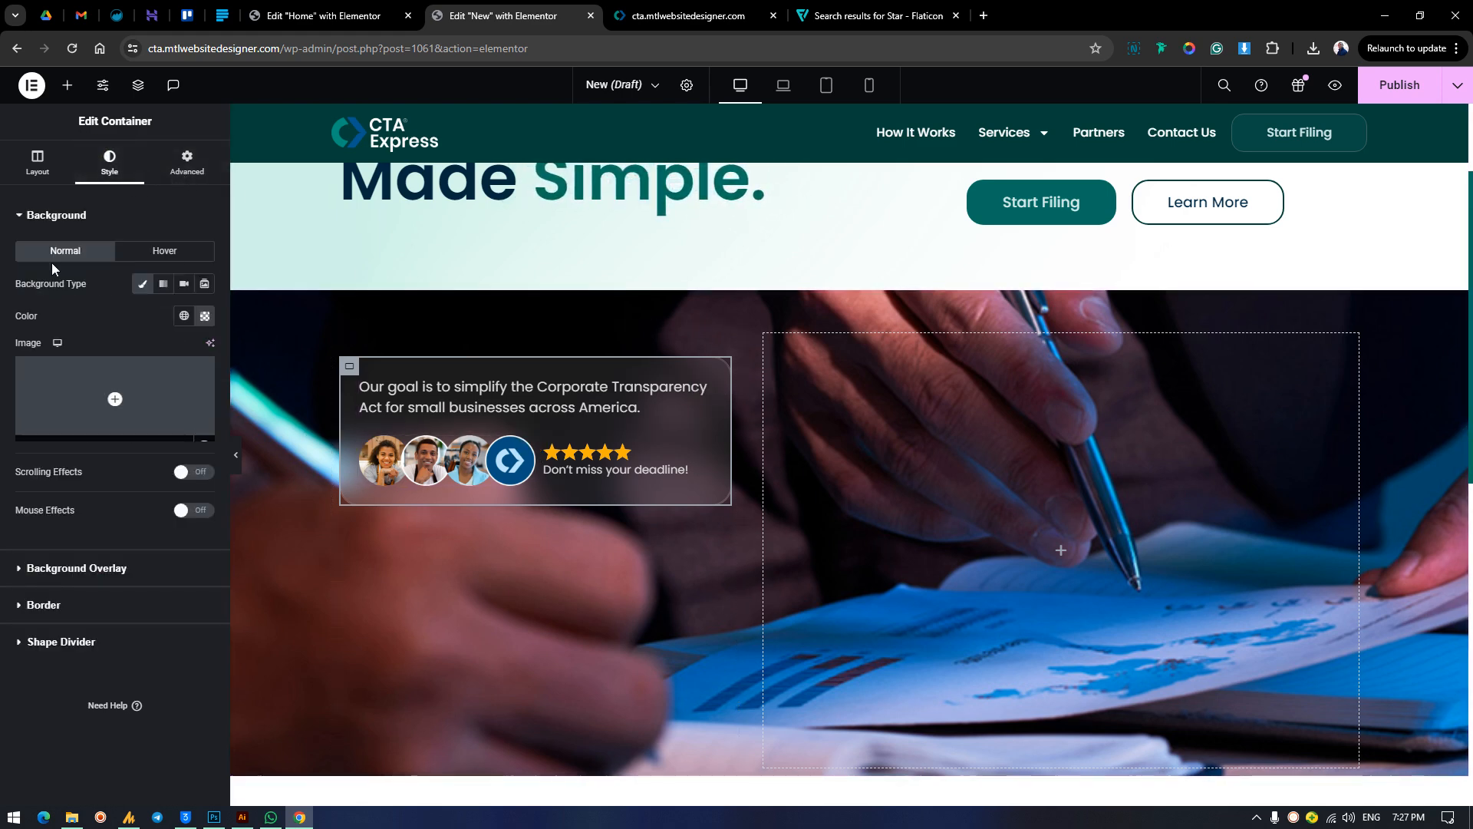
pyautogui.click(187, 163)
pyautogui.scroll(-1, 142, 570)
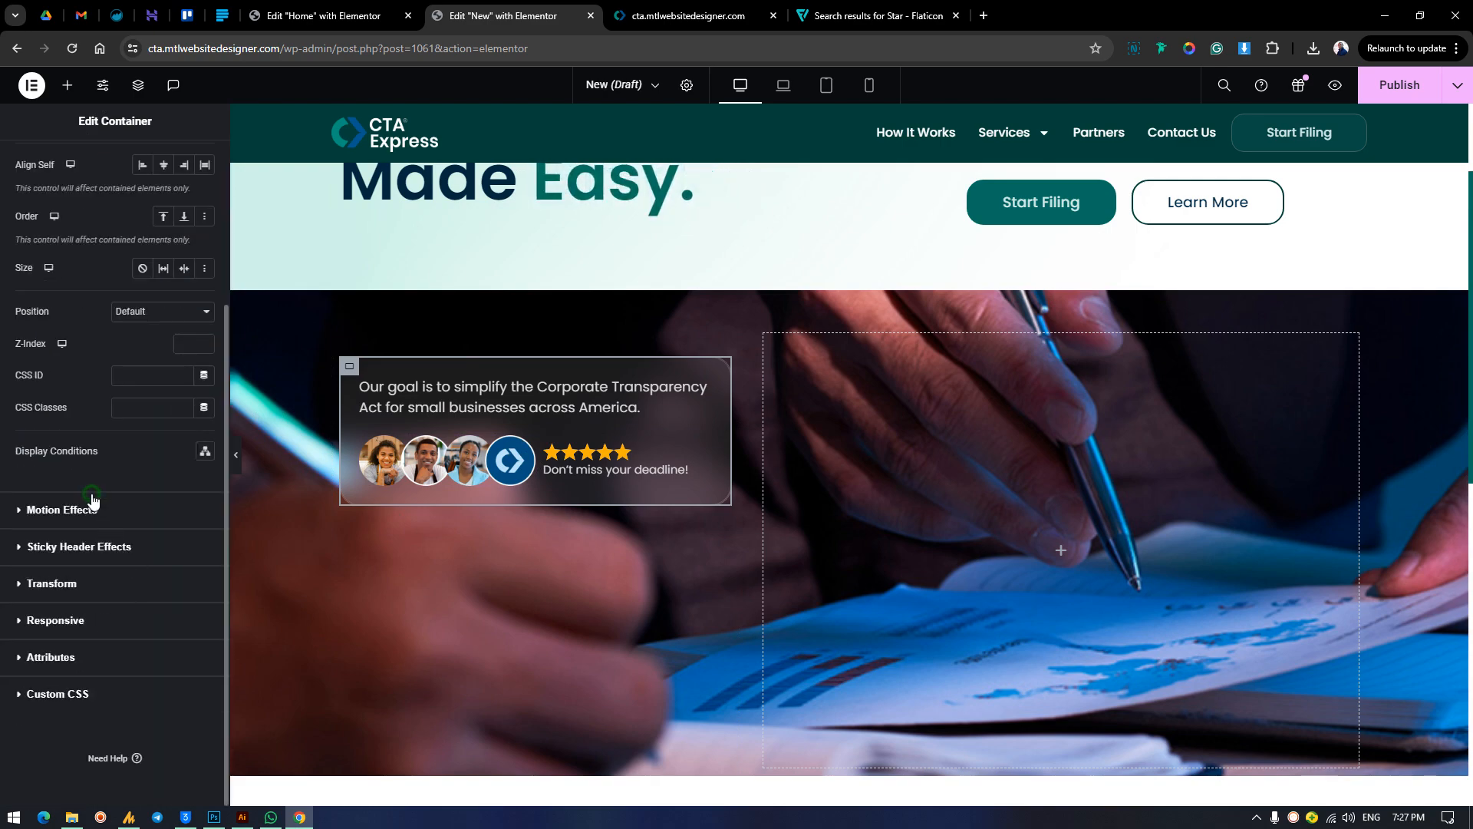
pyautogui.click(97, 508)
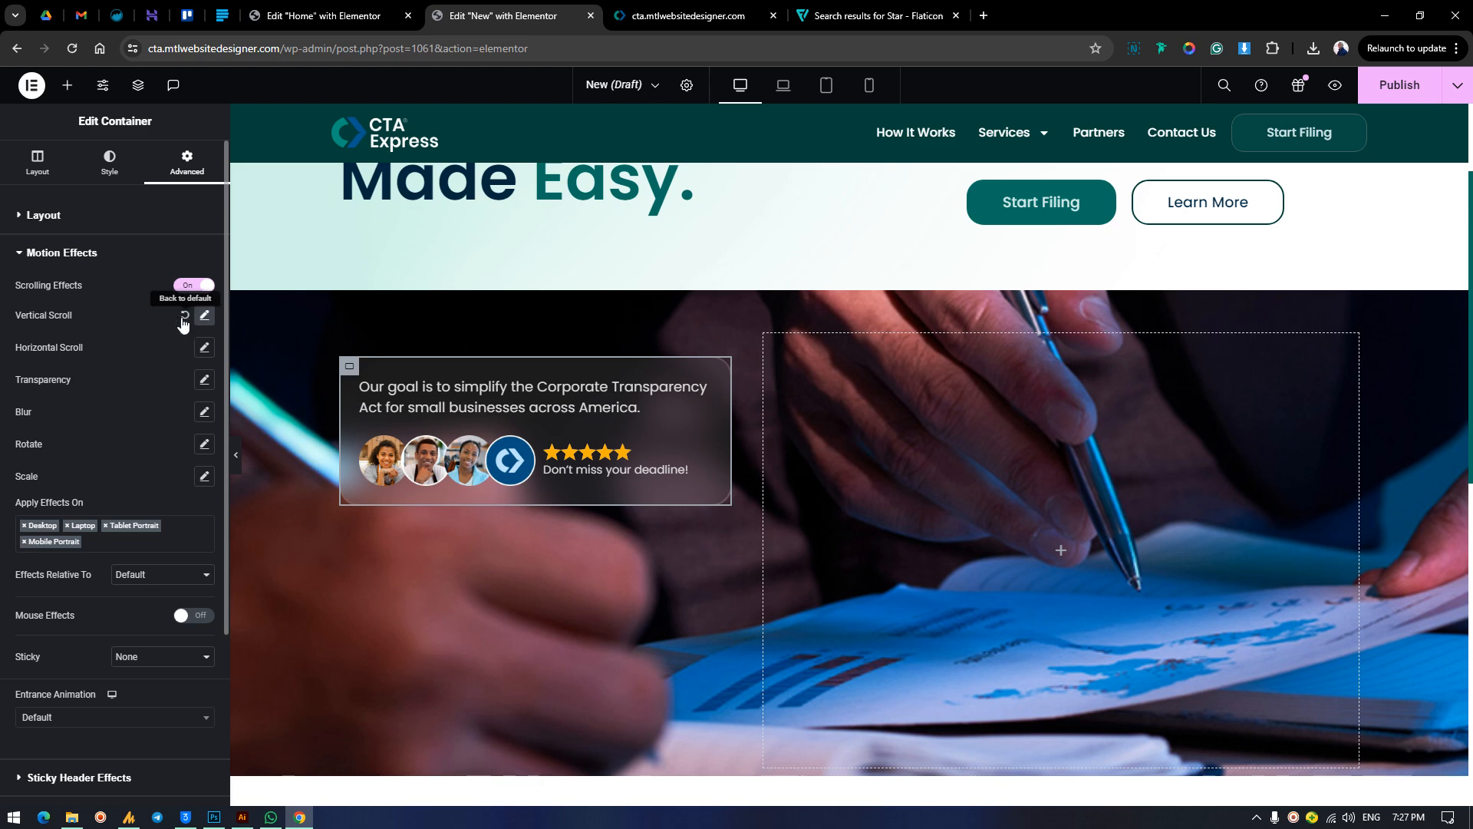
pyautogui.click(204, 316)
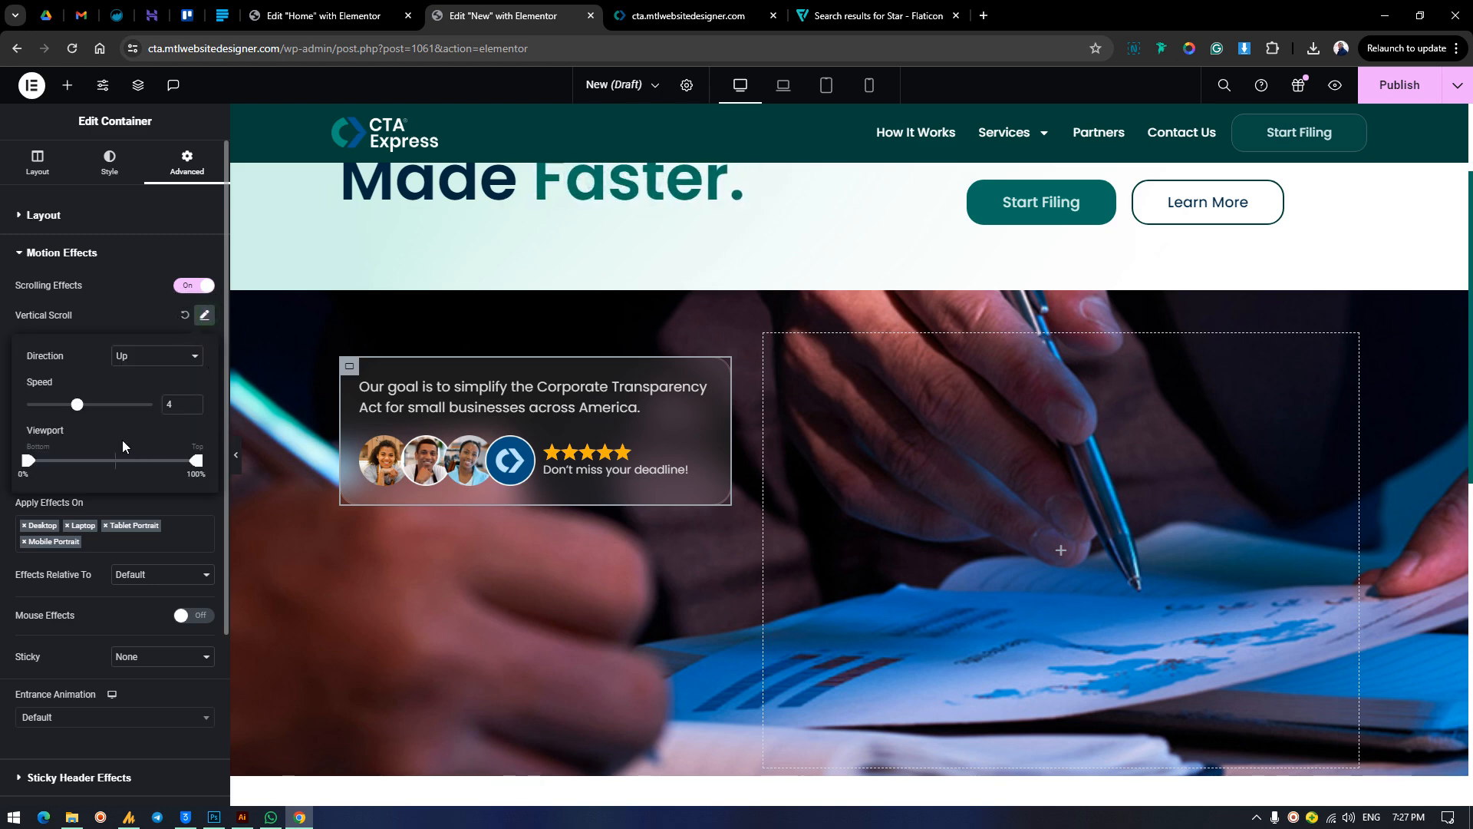
pyautogui.moveTo(77, 407); pyautogui.dragTo(96, 405)
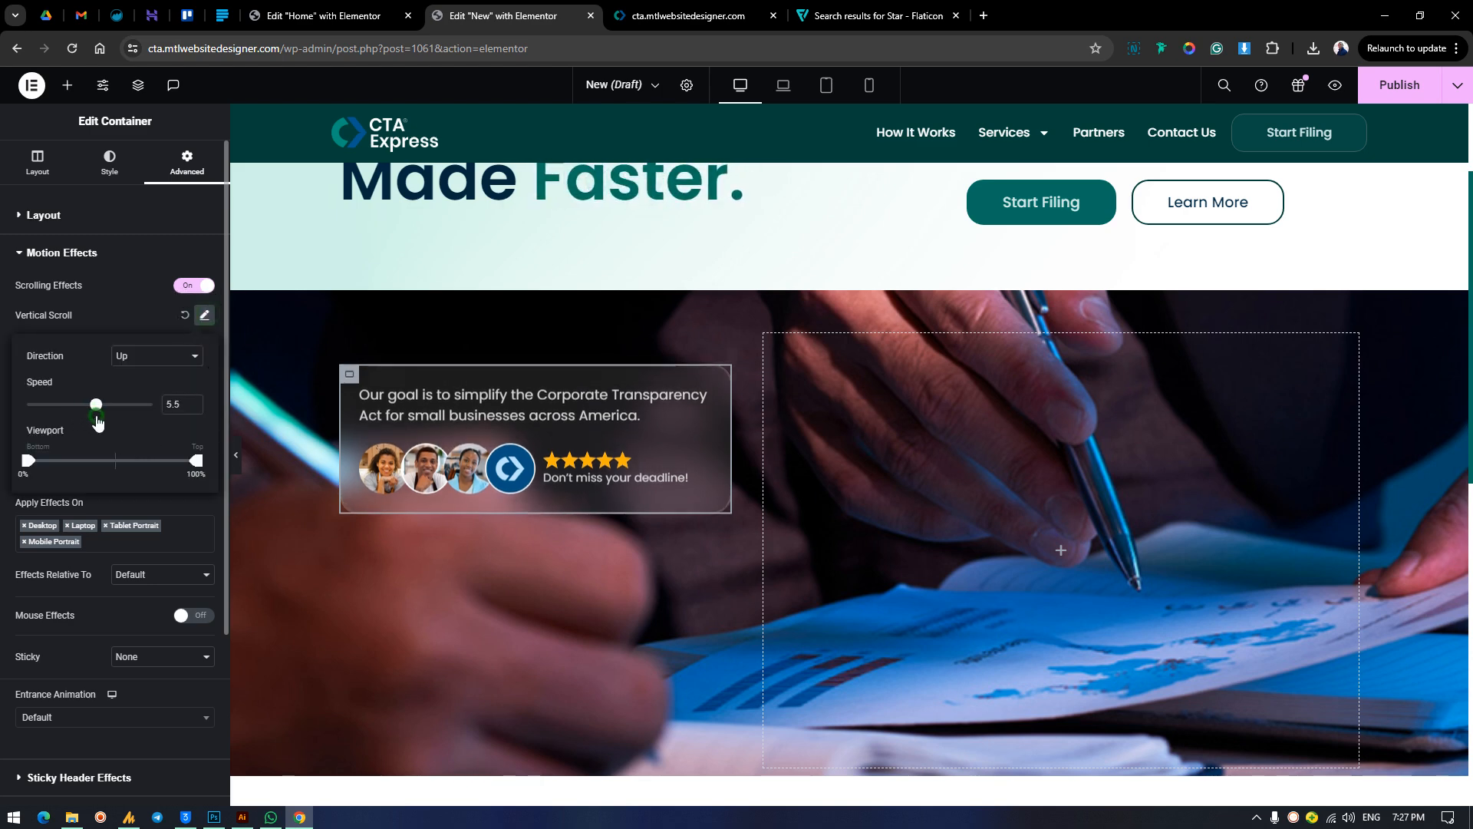
pyautogui.scroll(-4, 1074, 403)
pyautogui.scroll(5, 1075, 403)
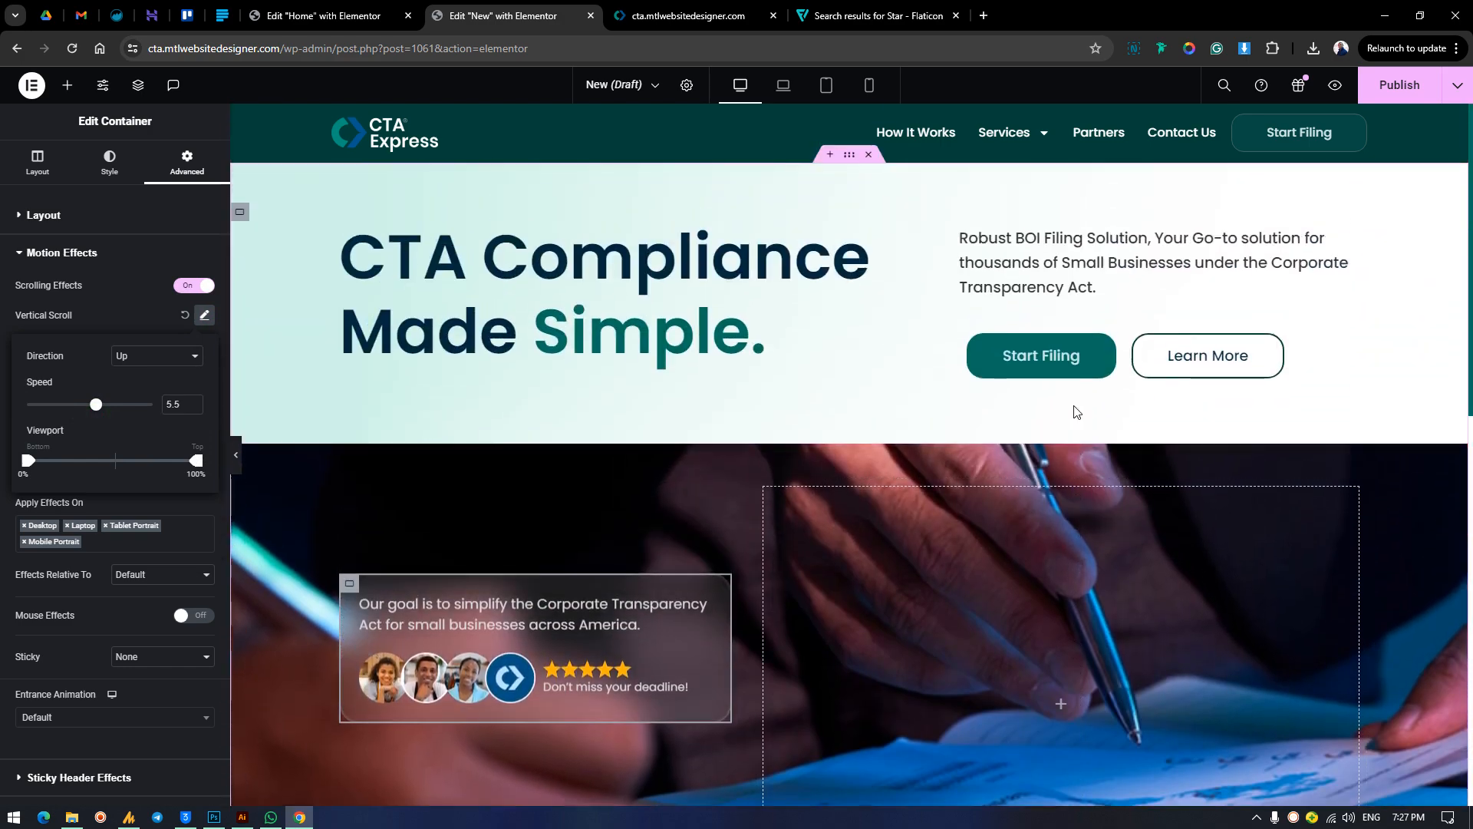
pyautogui.scroll(-4, 1074, 407)
pyautogui.scroll(4, 1074, 408)
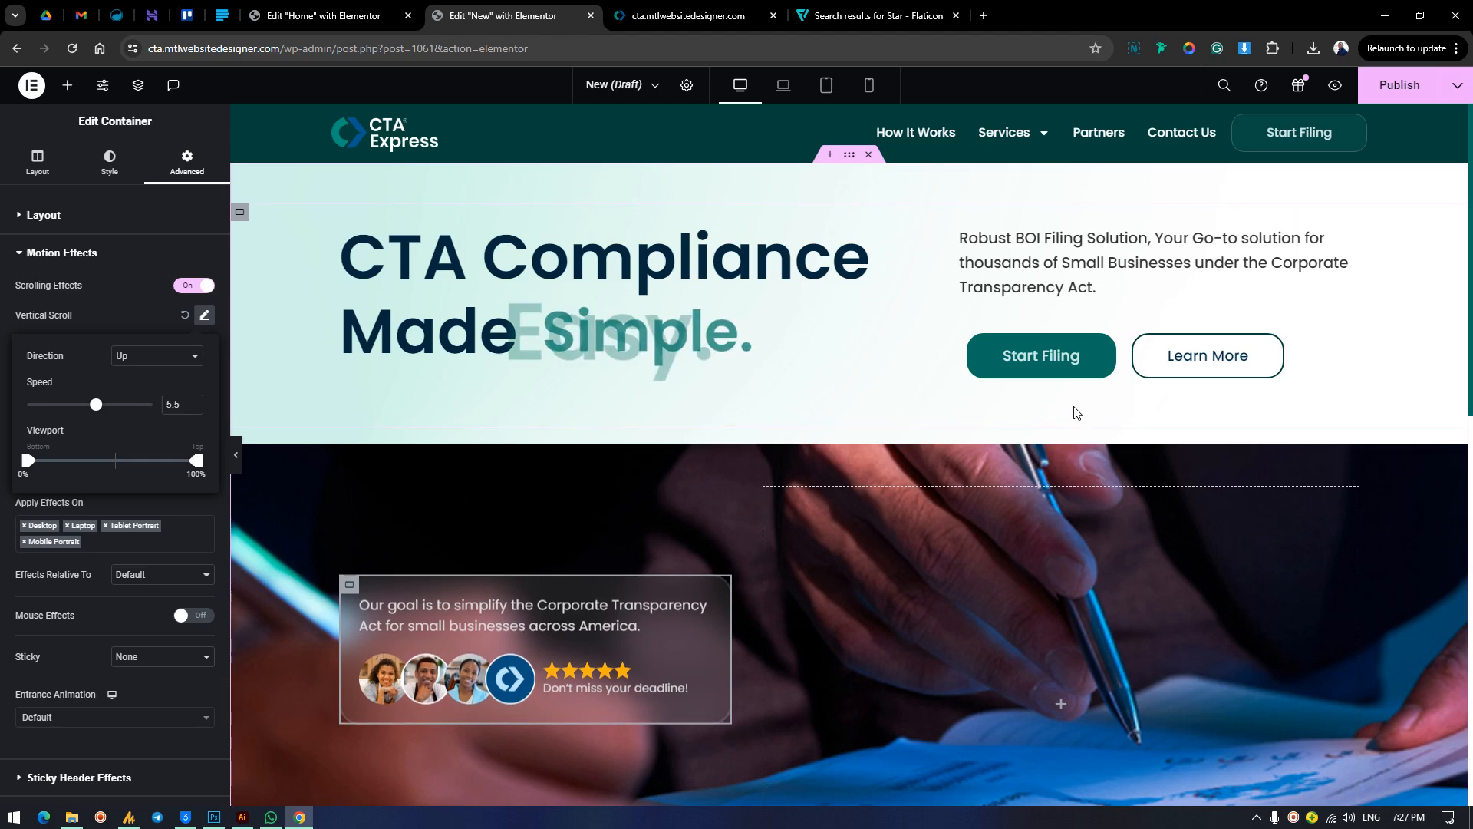
pyautogui.scroll(-4, 1074, 407)
pyautogui.scroll(1, 1074, 403)
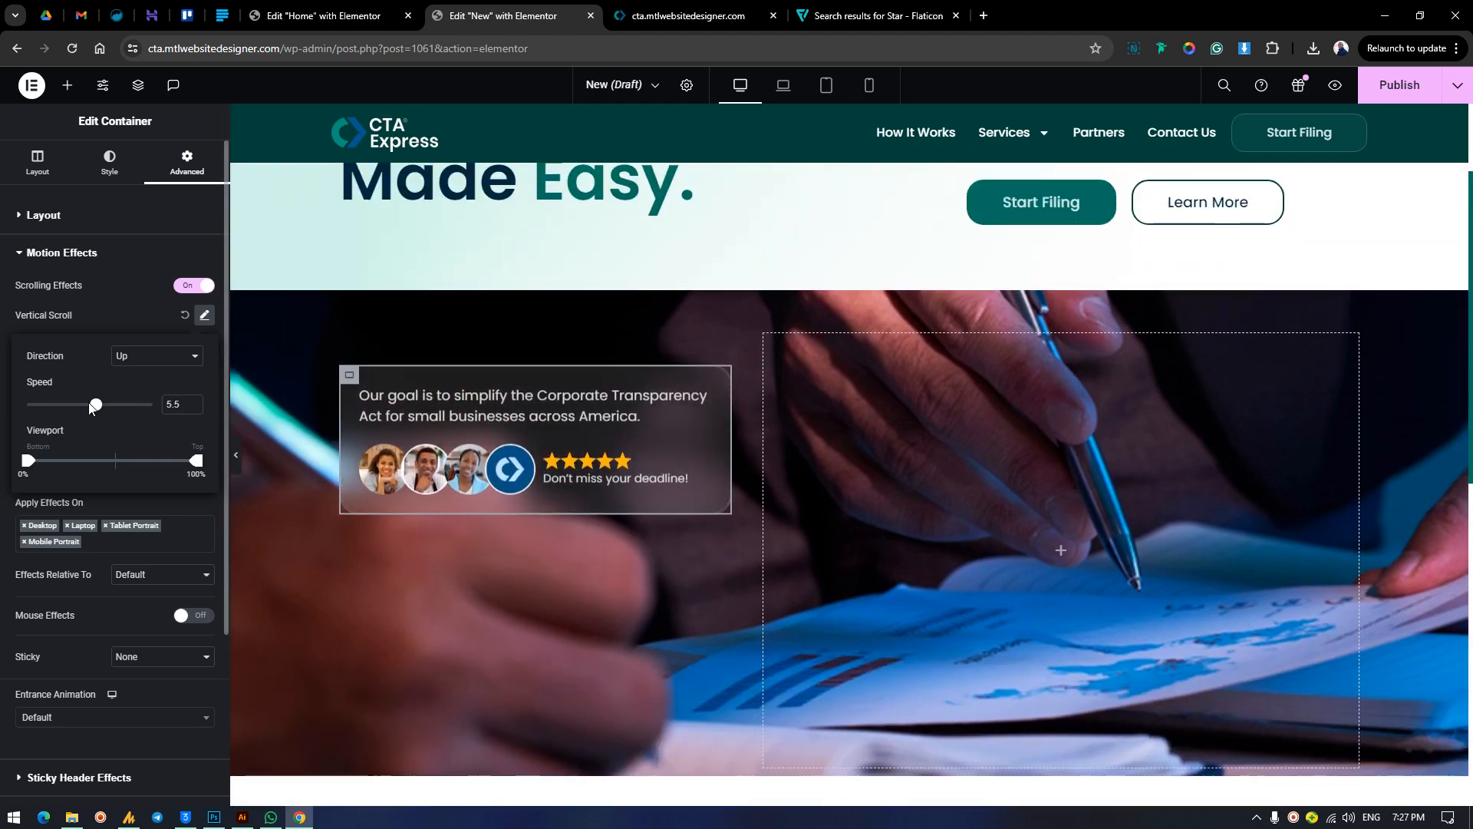
pyautogui.click(94, 312)
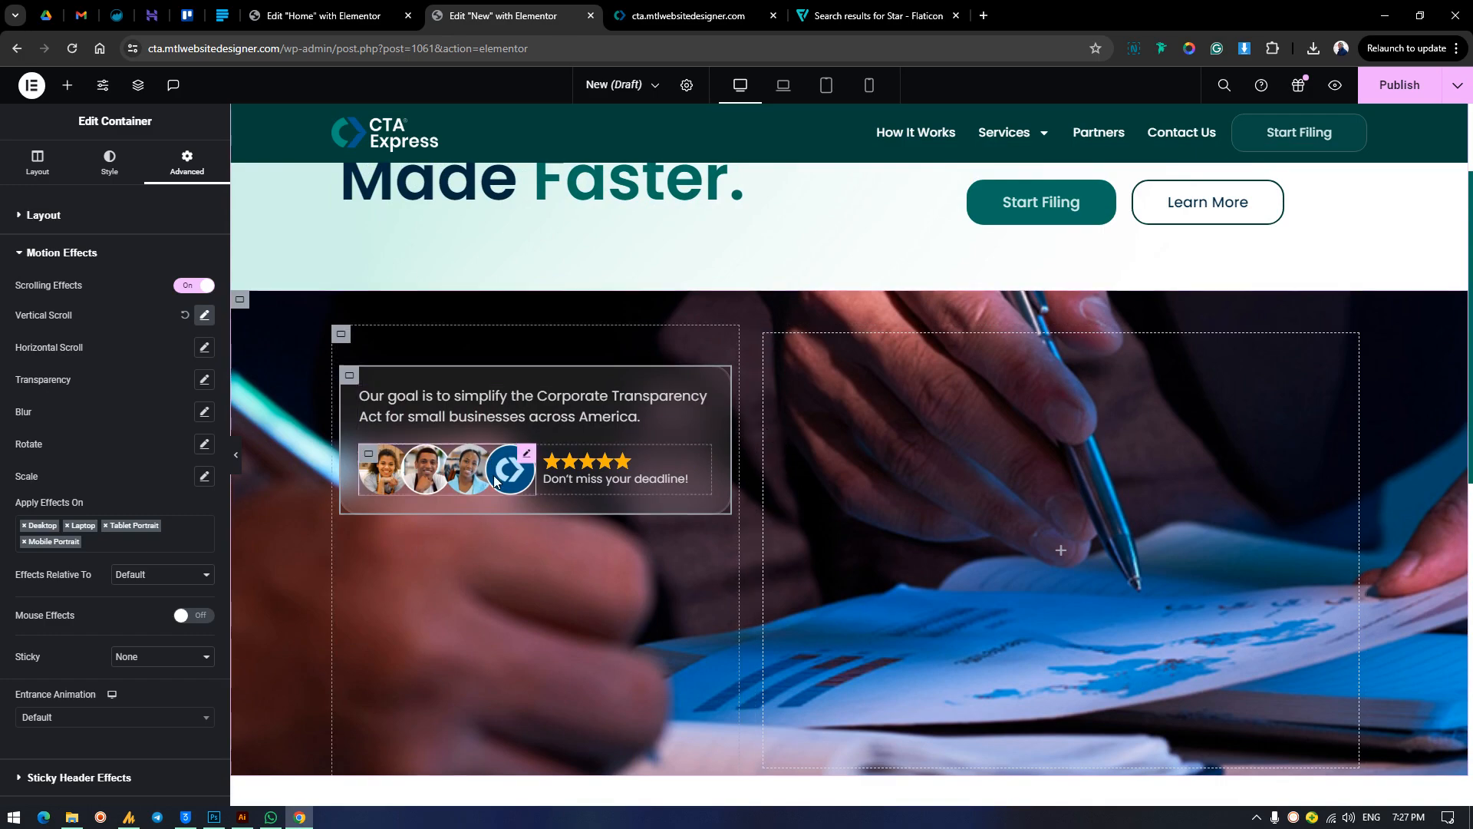
pyautogui.click(436, 470)
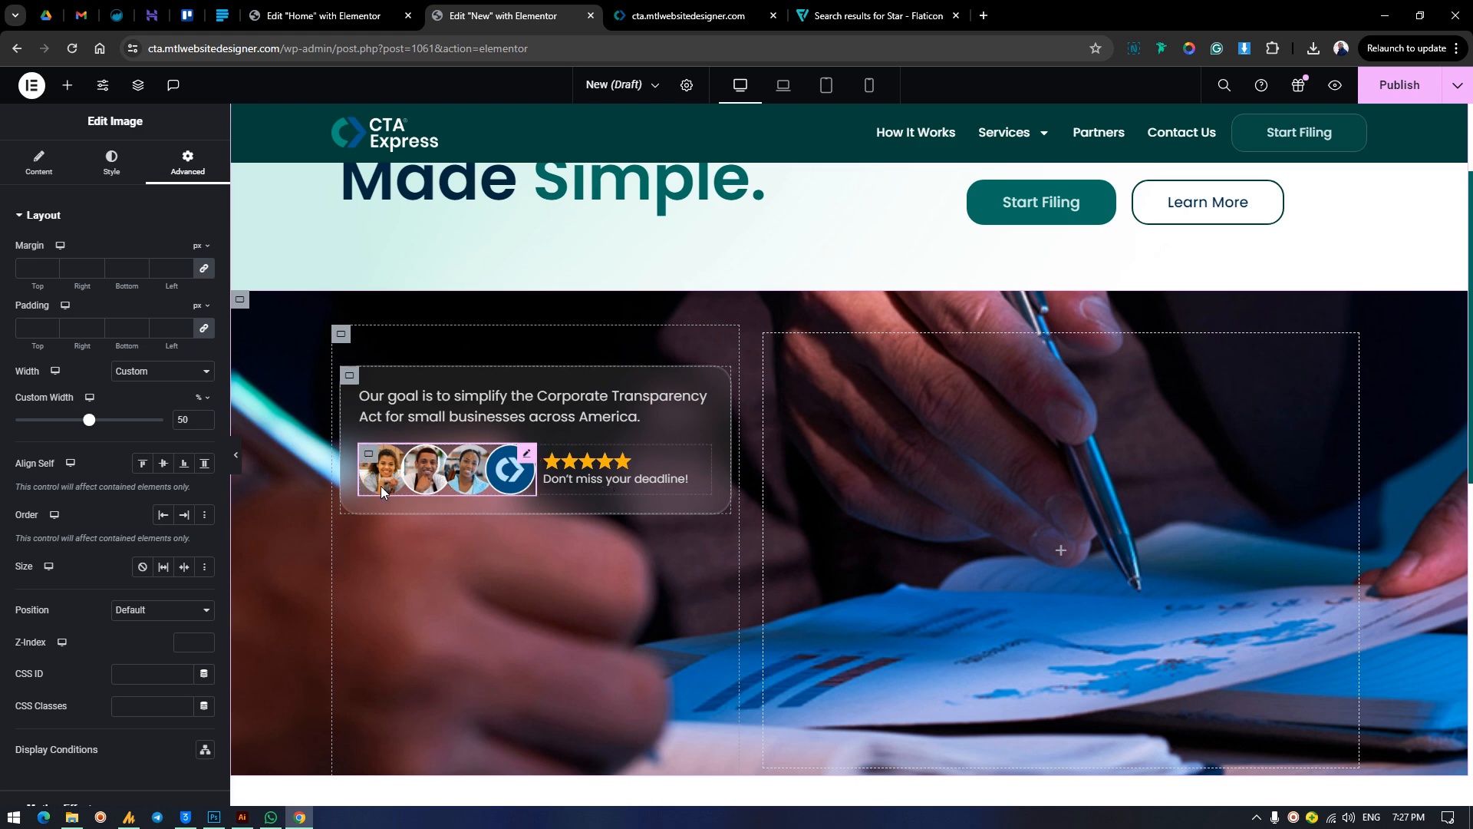
pyautogui.scroll(1, 944, 468)
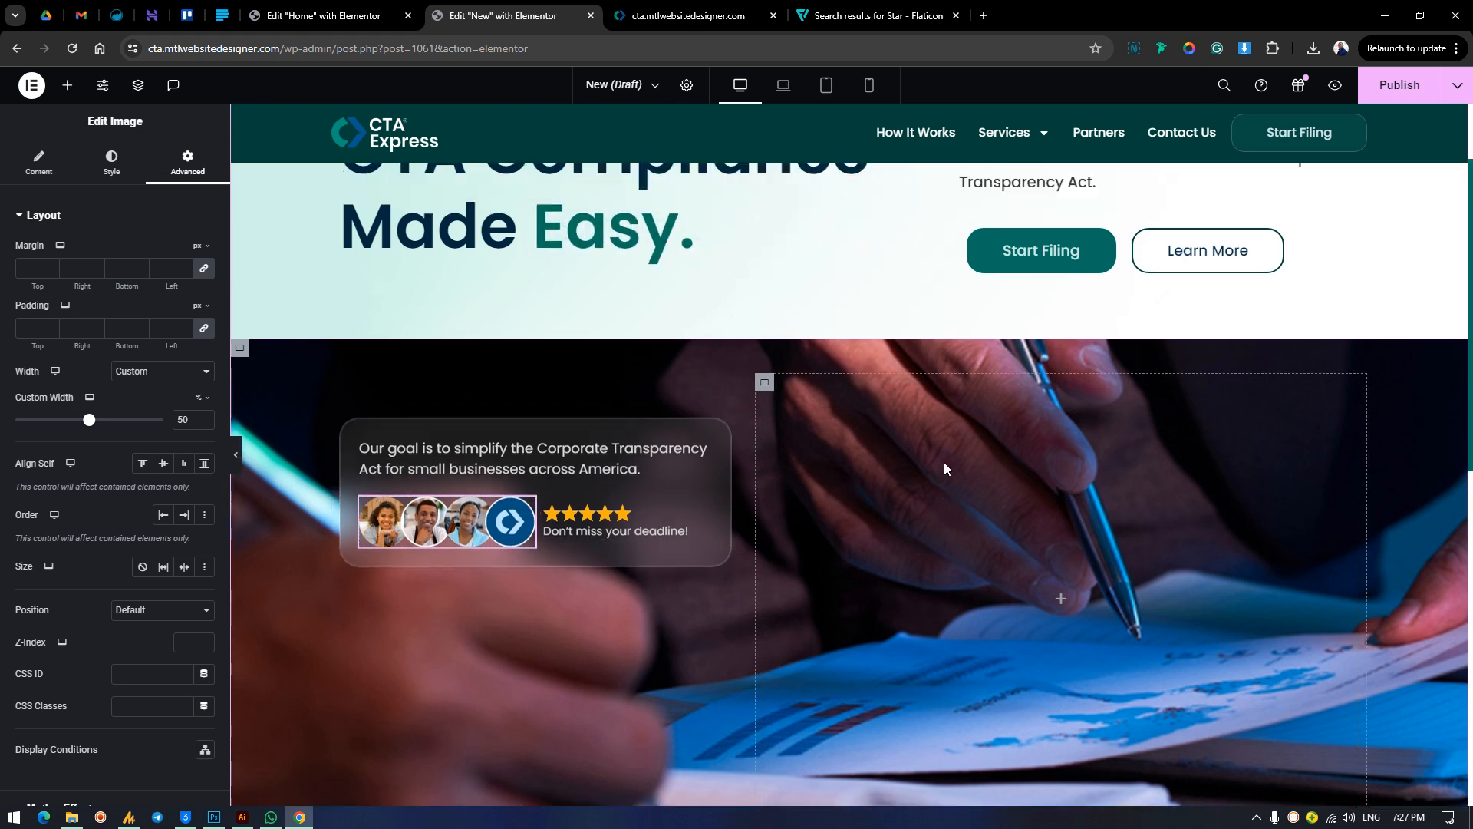
pyautogui.scroll(2, 943, 462)
pyautogui.scroll(-3, 944, 462)
pyautogui.scroll(3, 938, 462)
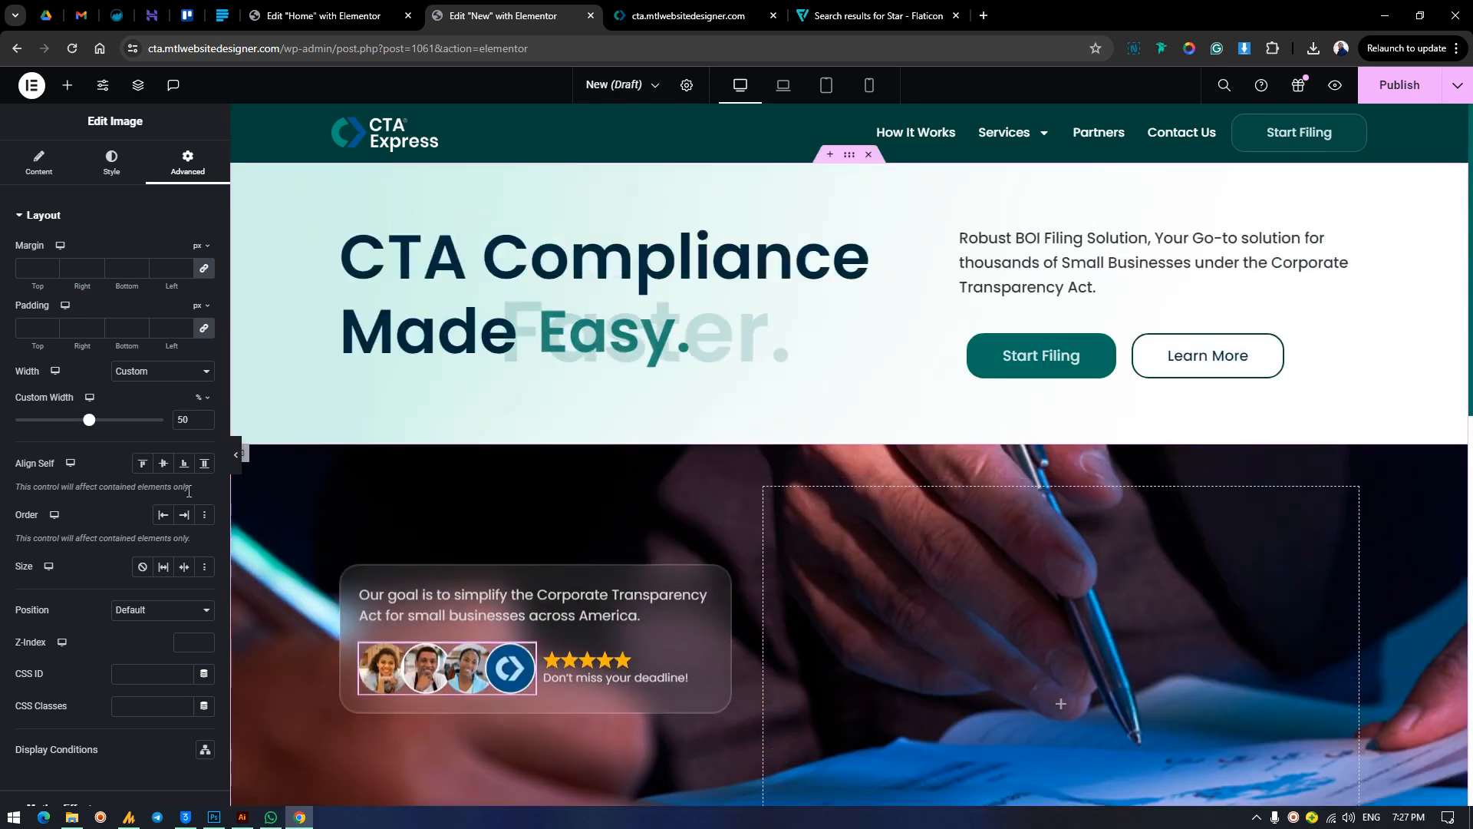
pyautogui.scroll(-5, 165, 460)
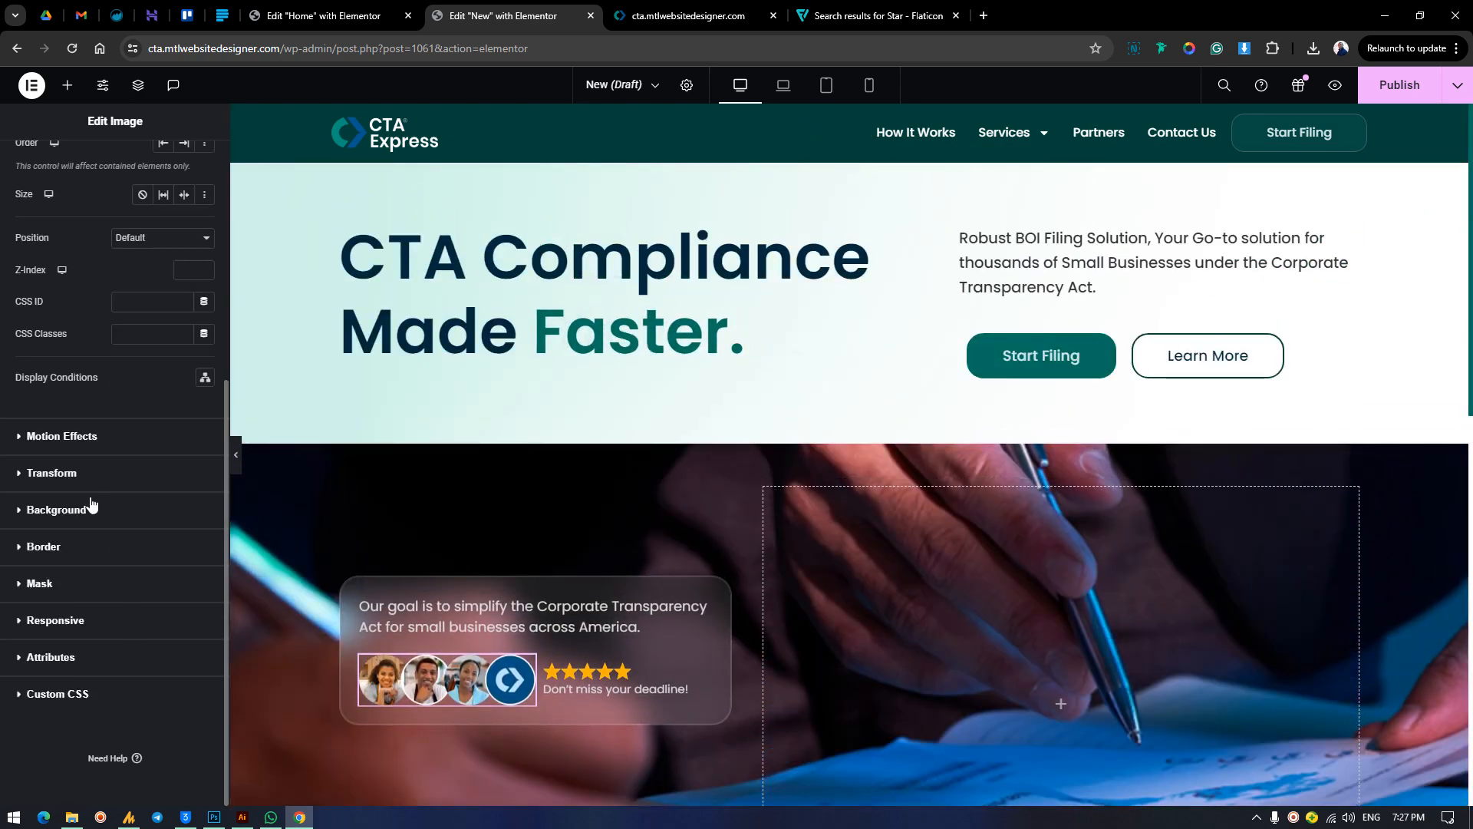
pyautogui.click(86, 435)
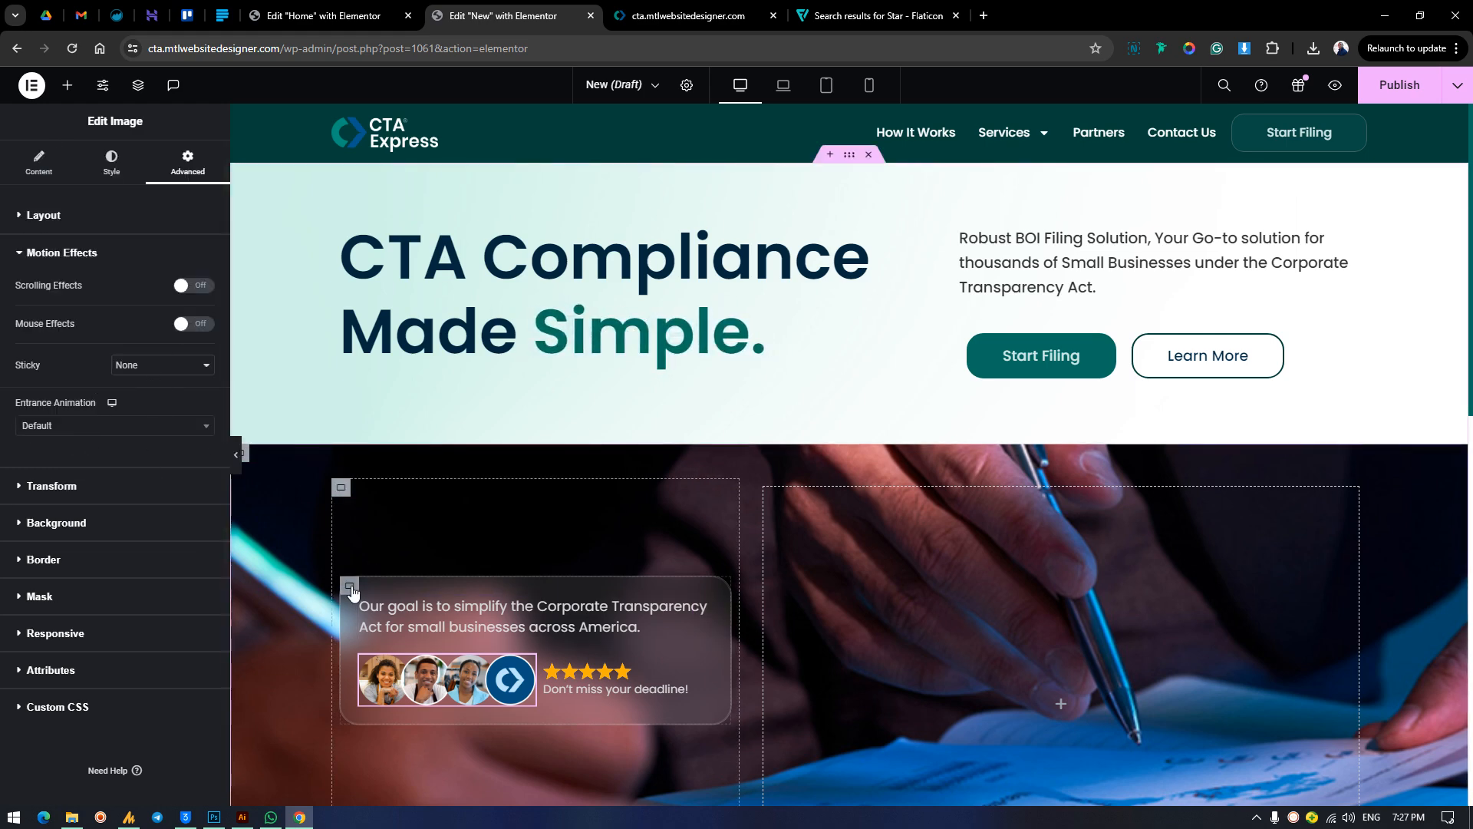
# Set the card container's vertical scroll speed to 2 and preview the slower movement on the page.
pyautogui.click(185, 165)
pyautogui.scroll(-3, 99, 497)
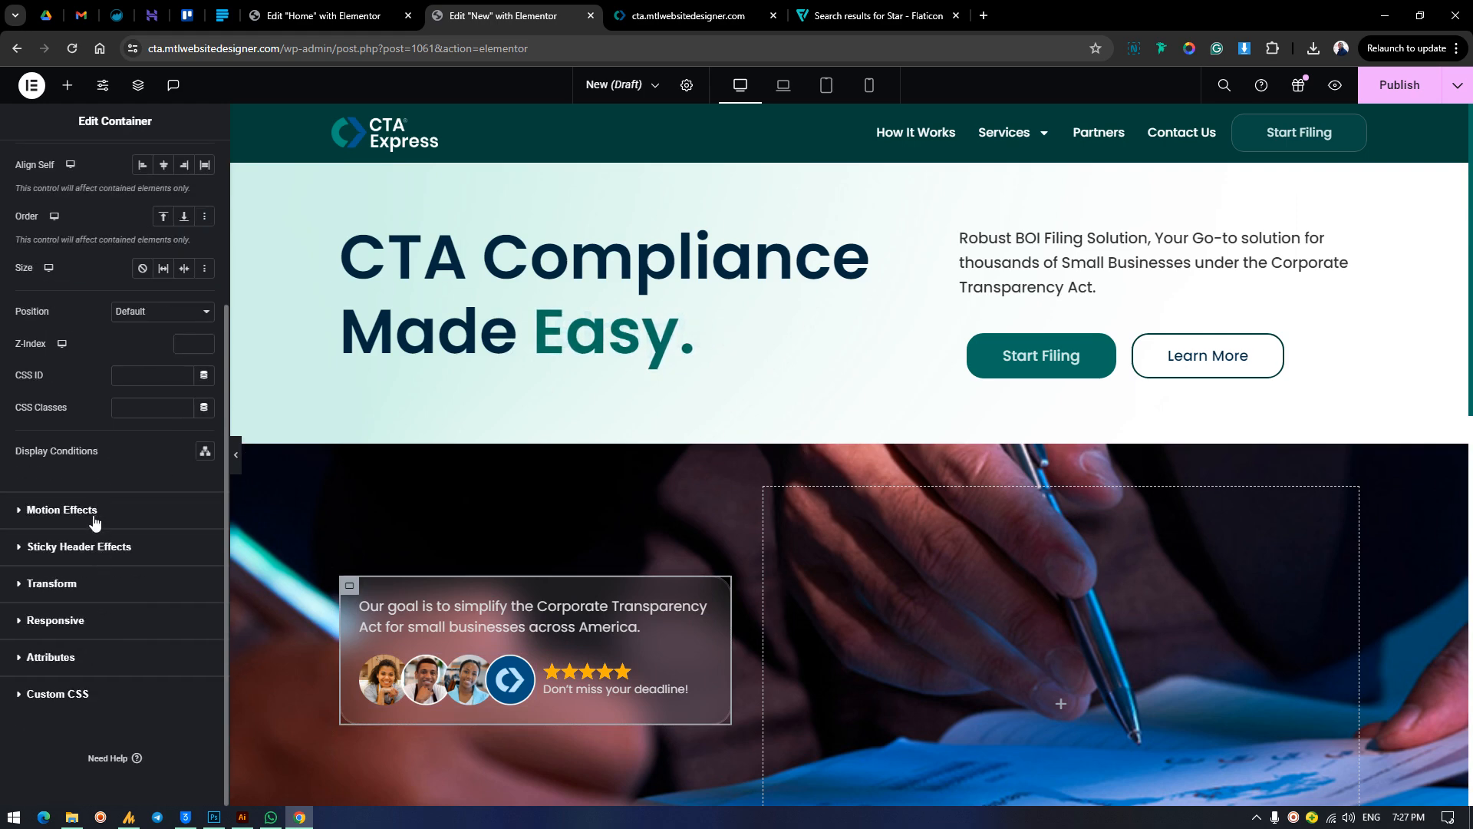
pyautogui.click(92, 514)
pyautogui.click(204, 316)
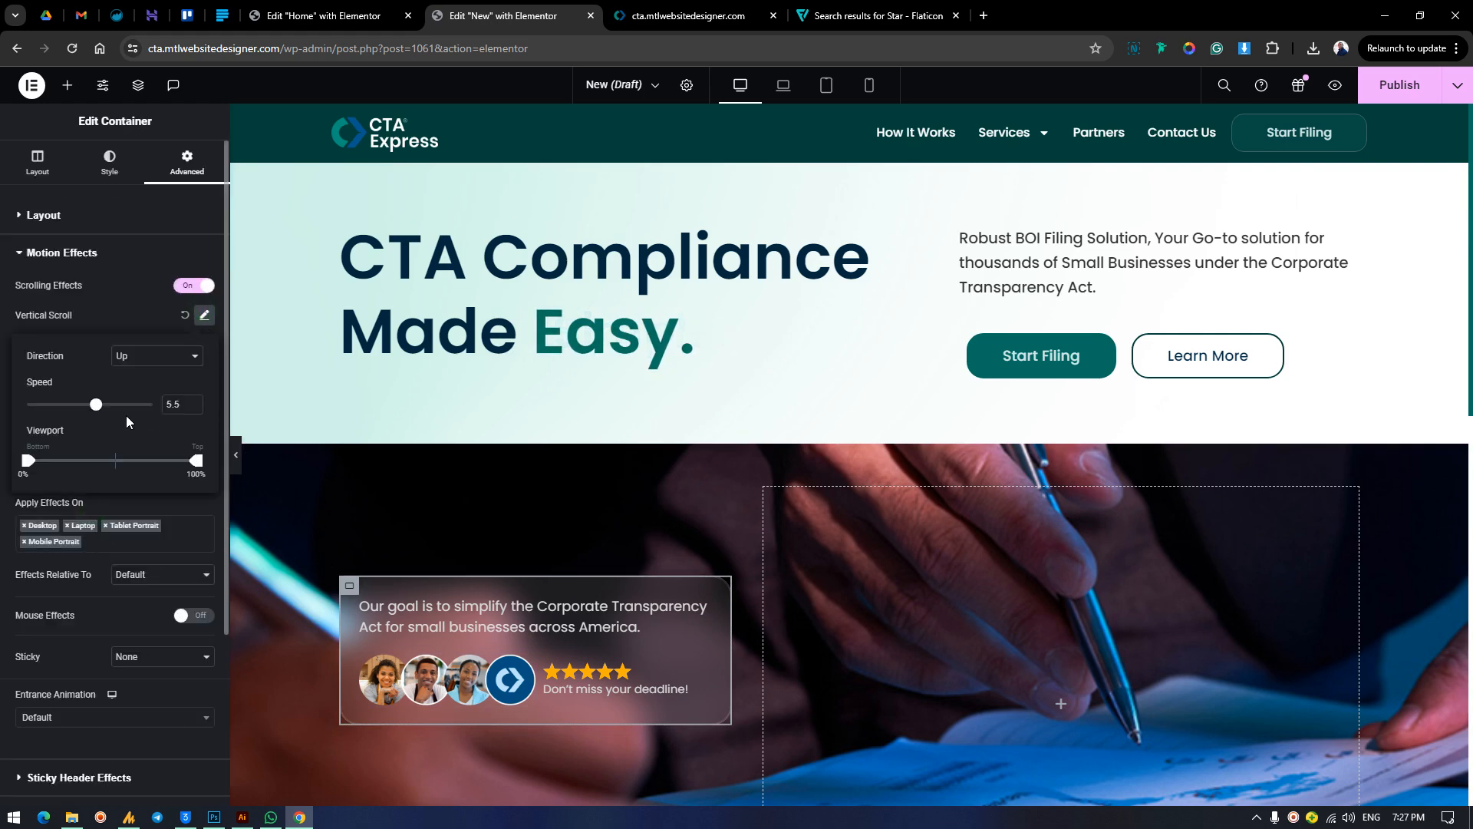
pyautogui.moveTo(96, 404); pyautogui.dragTo(55, 431)
pyautogui.scroll(-3, 895, 445)
pyautogui.scroll(2, 895, 444)
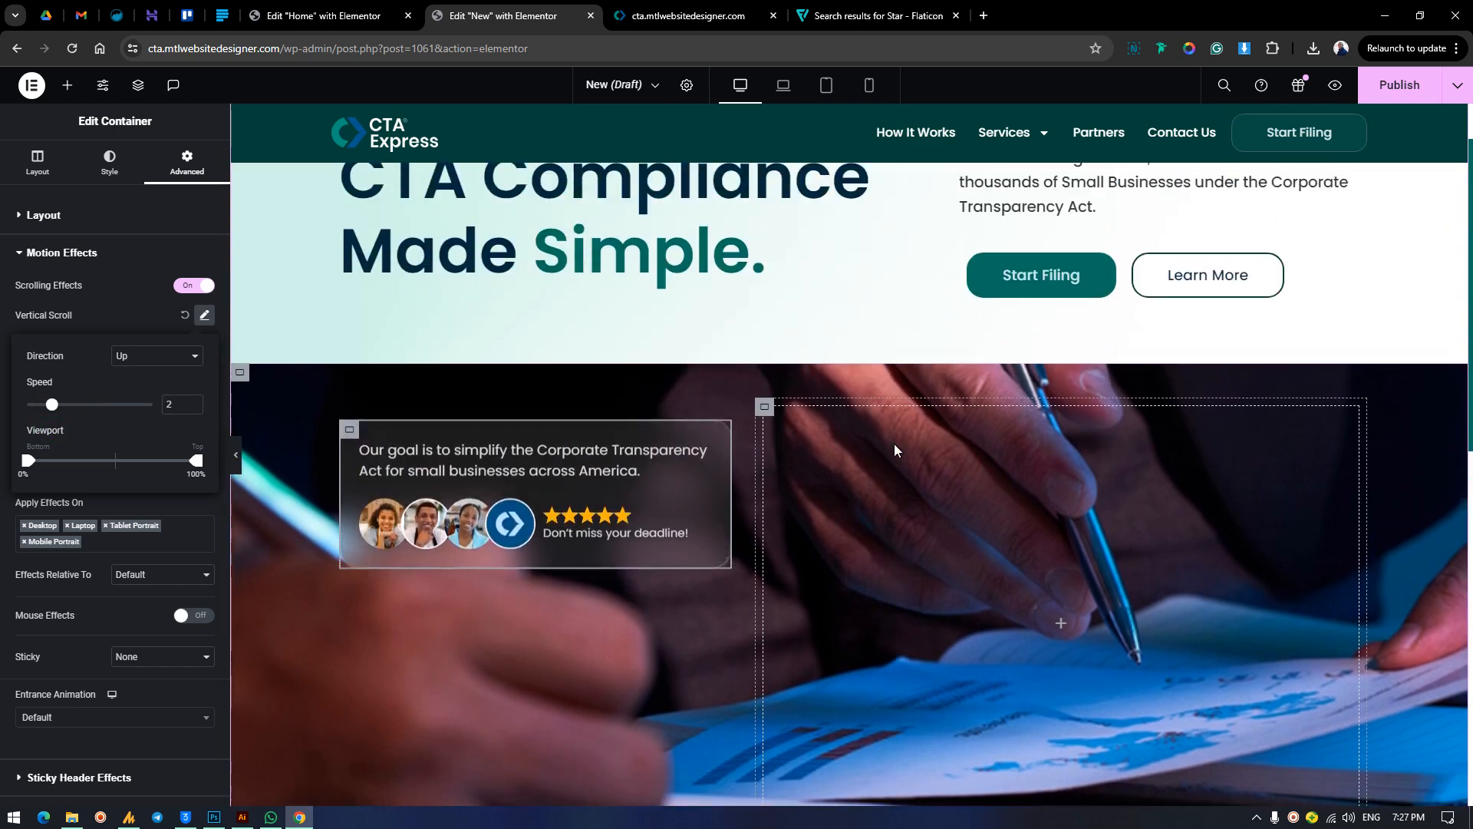
# Compare the new page's hero and card scroll movement with the same section on the live CTA Express homepage.
pyautogui.scroll(1, 894, 443)
pyautogui.scroll(-2, 890, 445)
pyautogui.scroll(2, 890, 445)
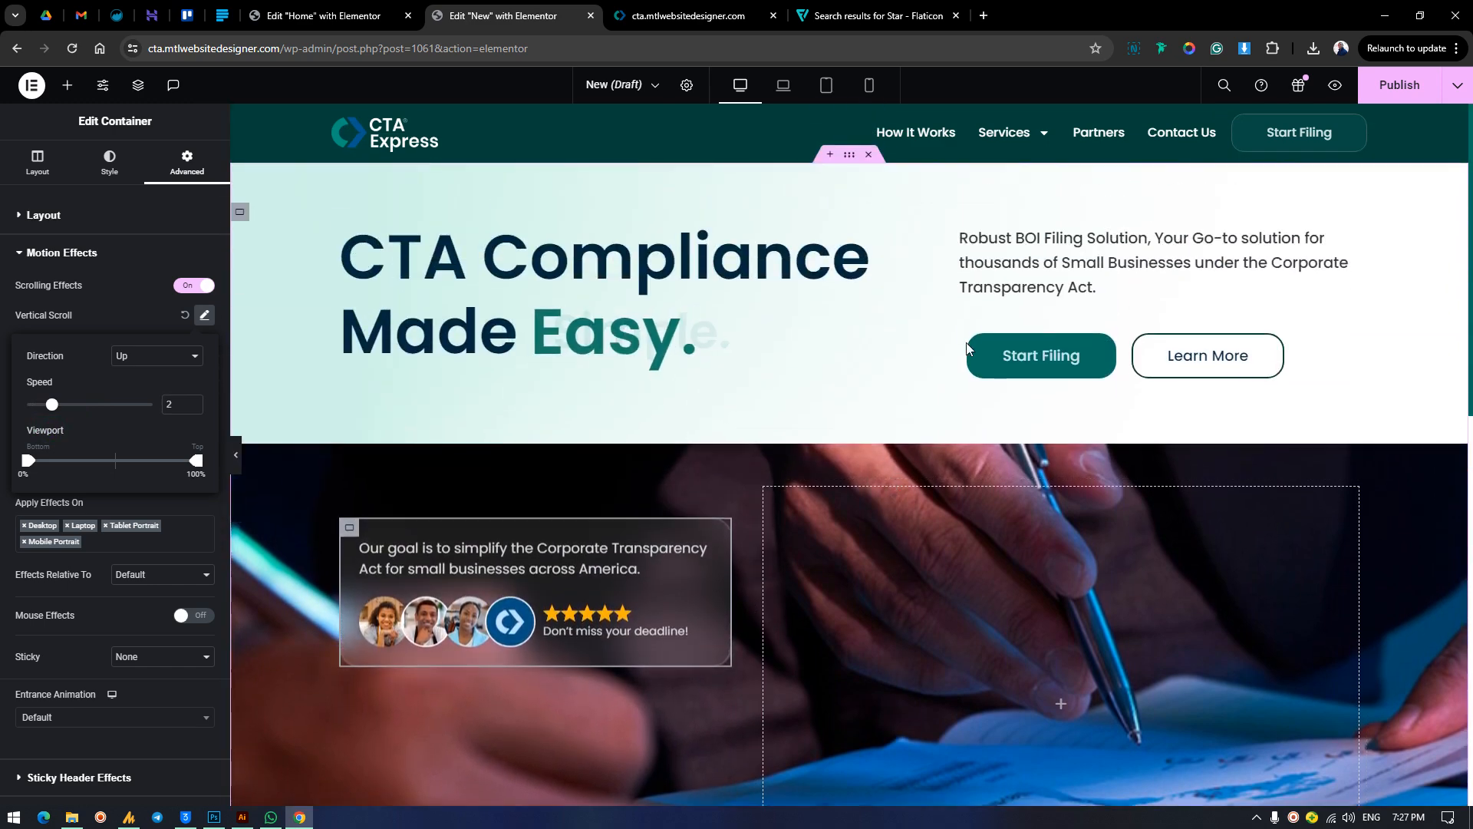
pyautogui.click(716, 14)
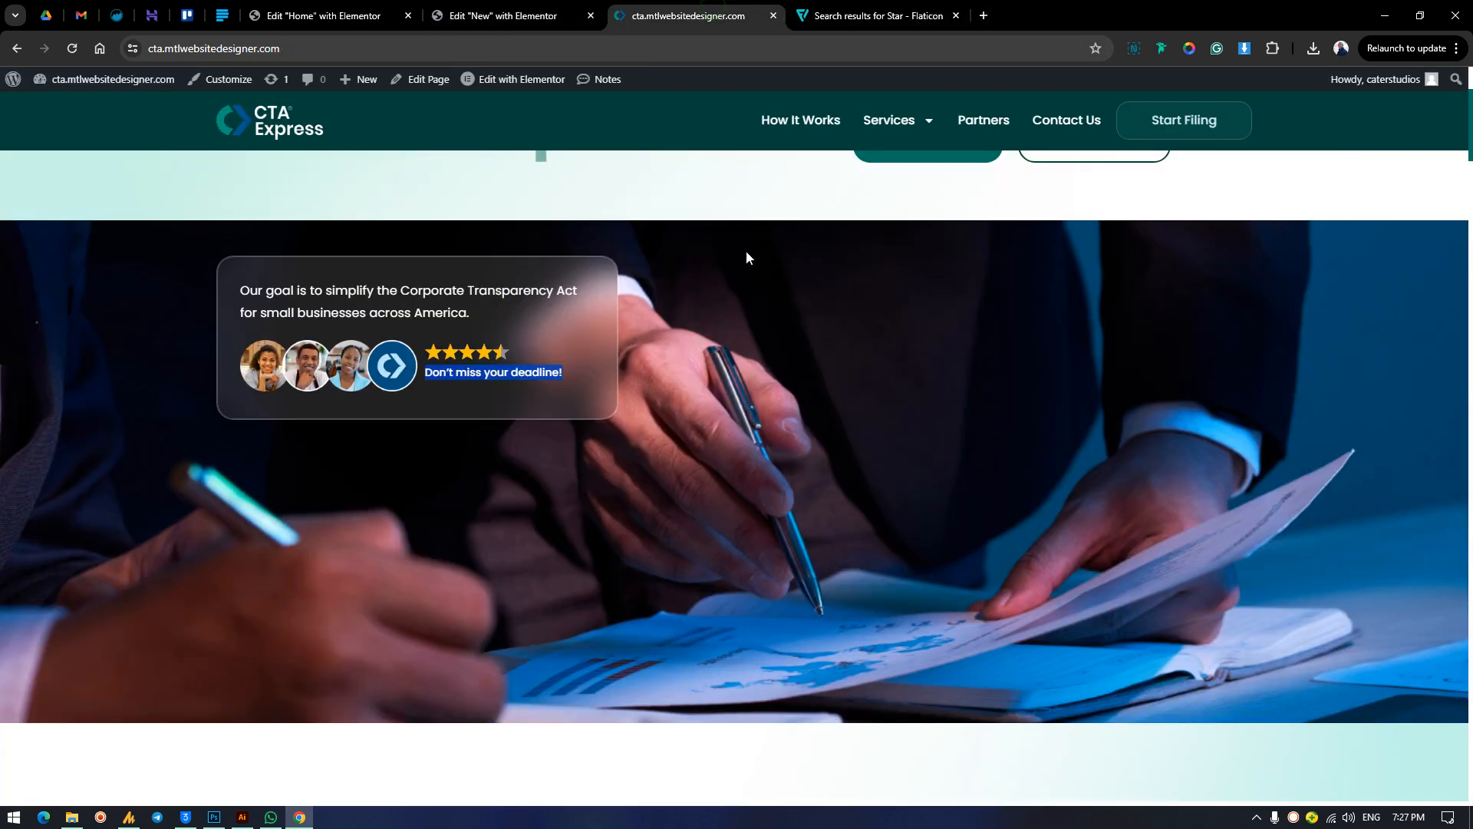
pyautogui.scroll(3, 632, 473)
pyautogui.click(701, 402)
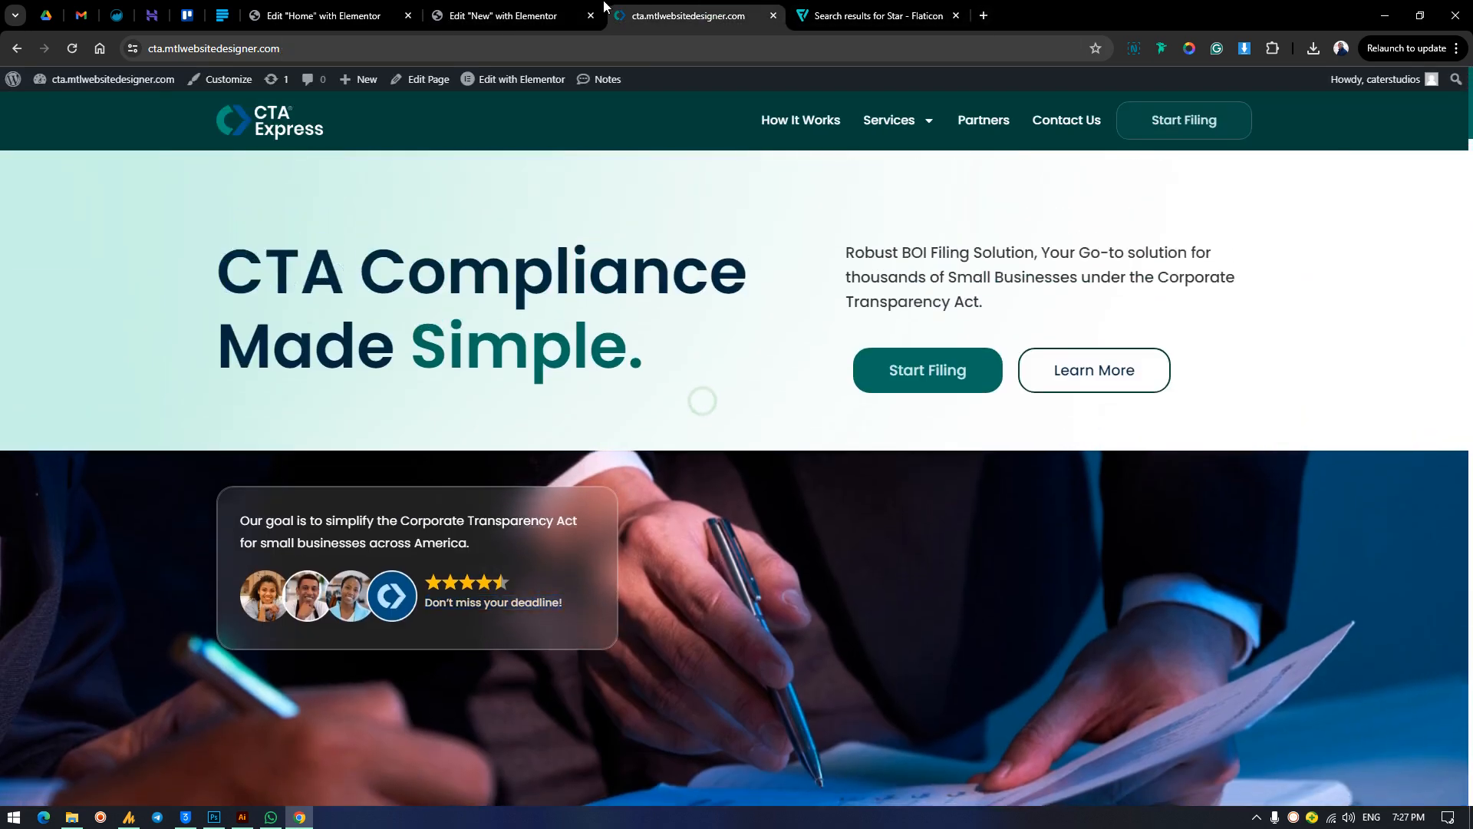
pyautogui.click(563, 10)
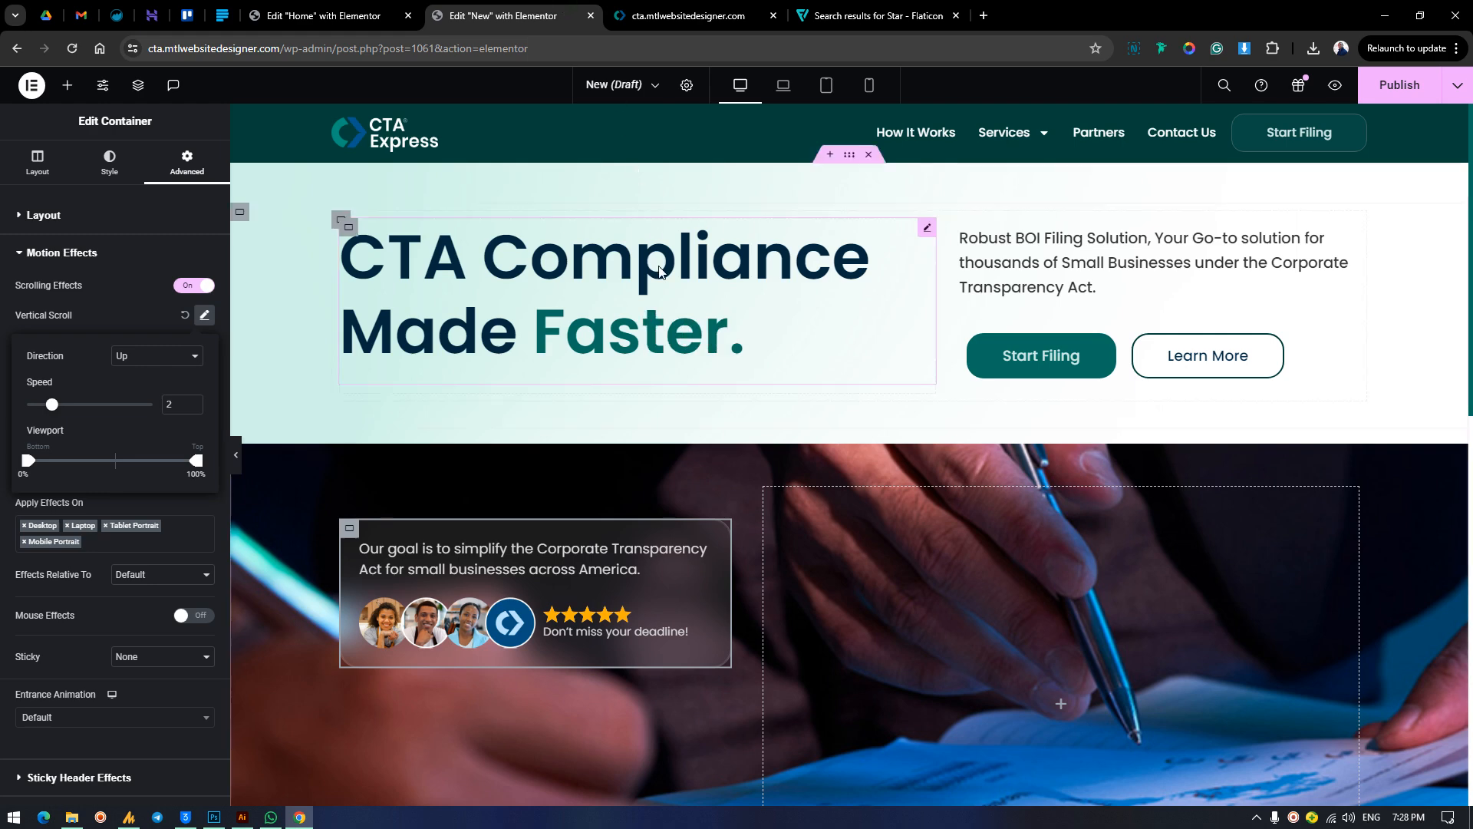
pyautogui.scroll(-2, 663, 340)
pyautogui.scroll(-1, 621, 345)
pyautogui.scroll(3, 636, 430)
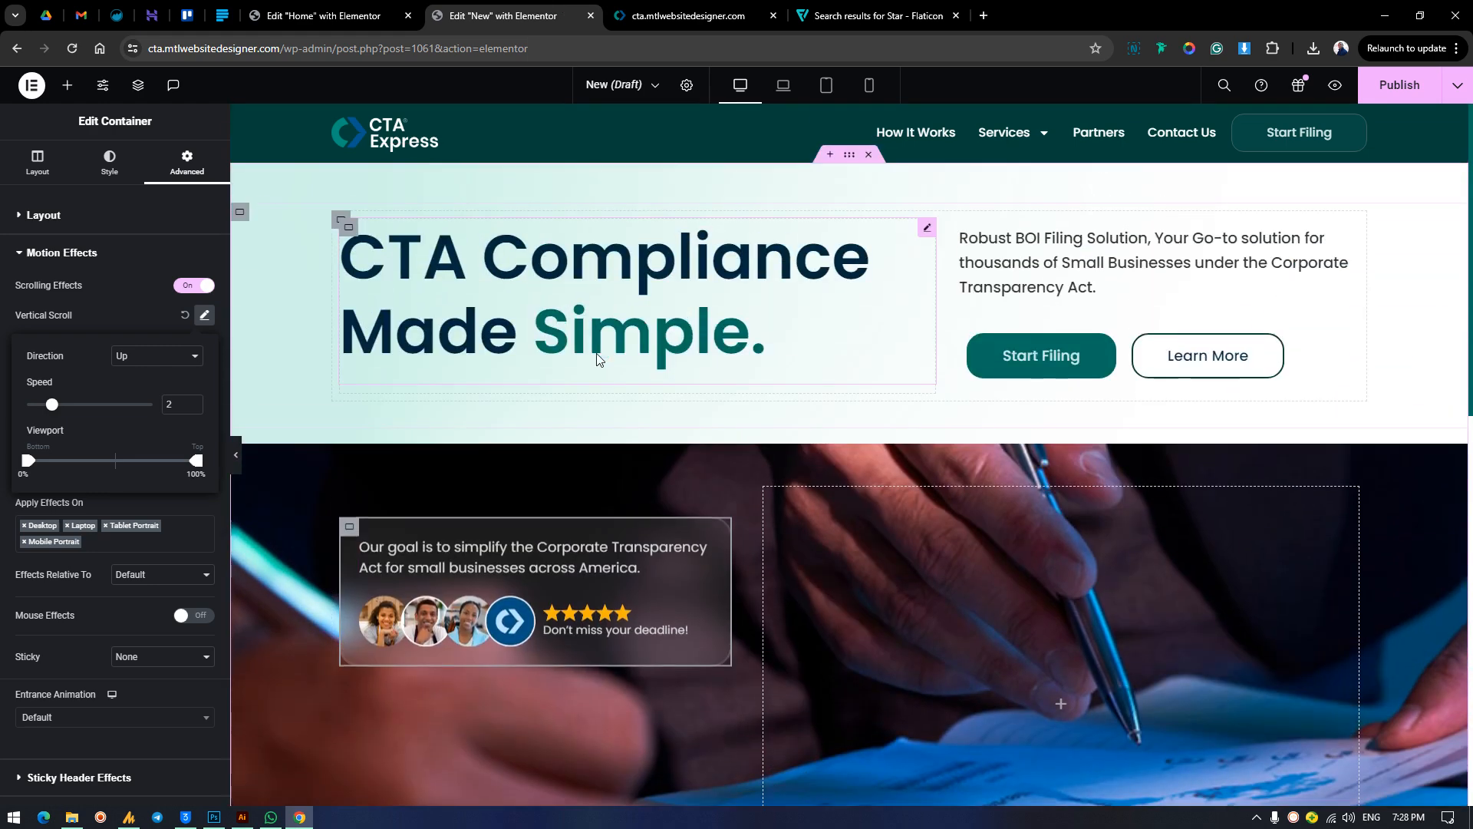
pyautogui.scroll(-3, 651, 513)
pyautogui.click(691, 15)
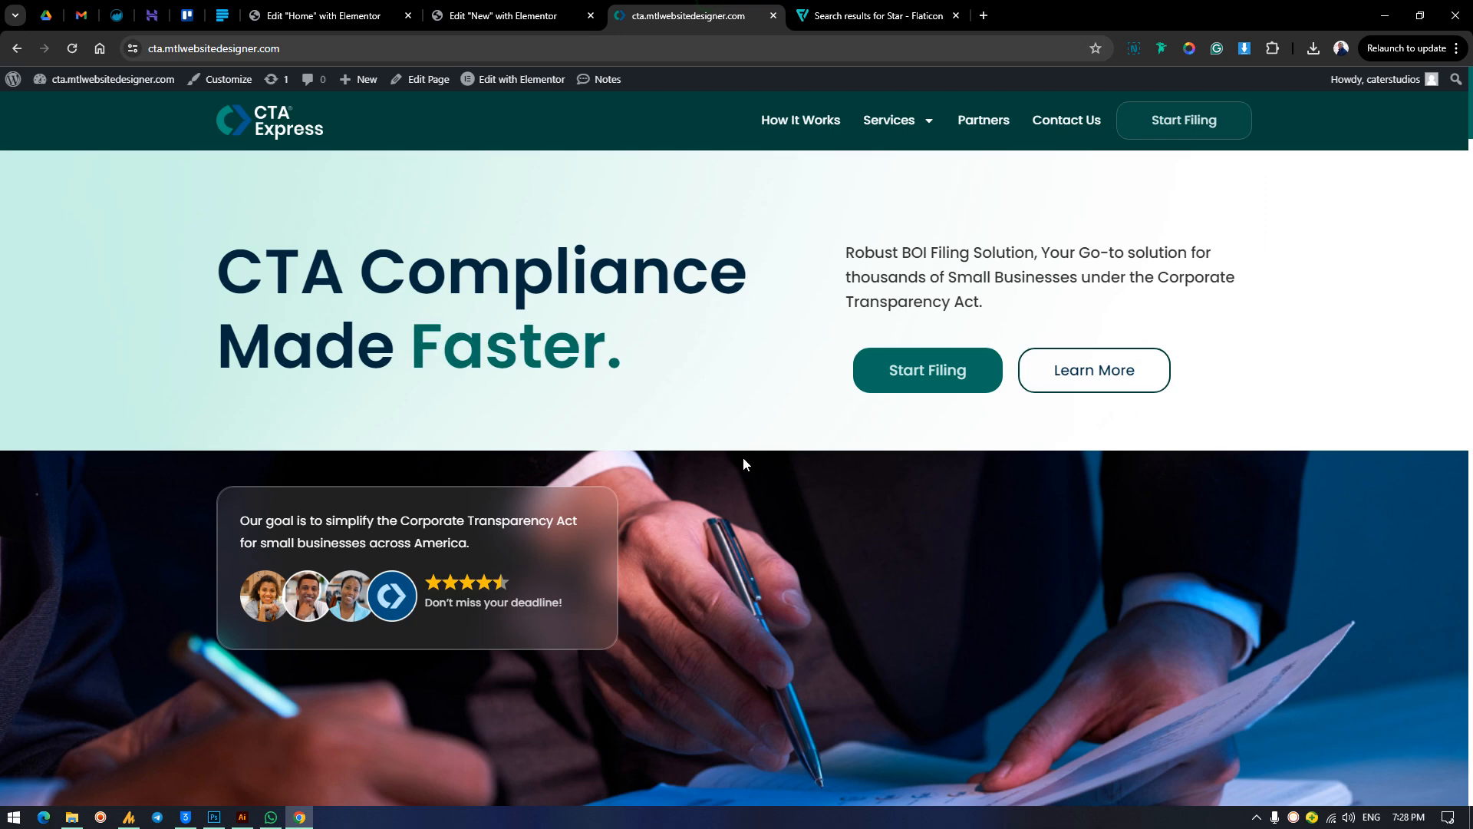
pyautogui.scroll(-2, 716, 595)
pyautogui.click(506, 15)
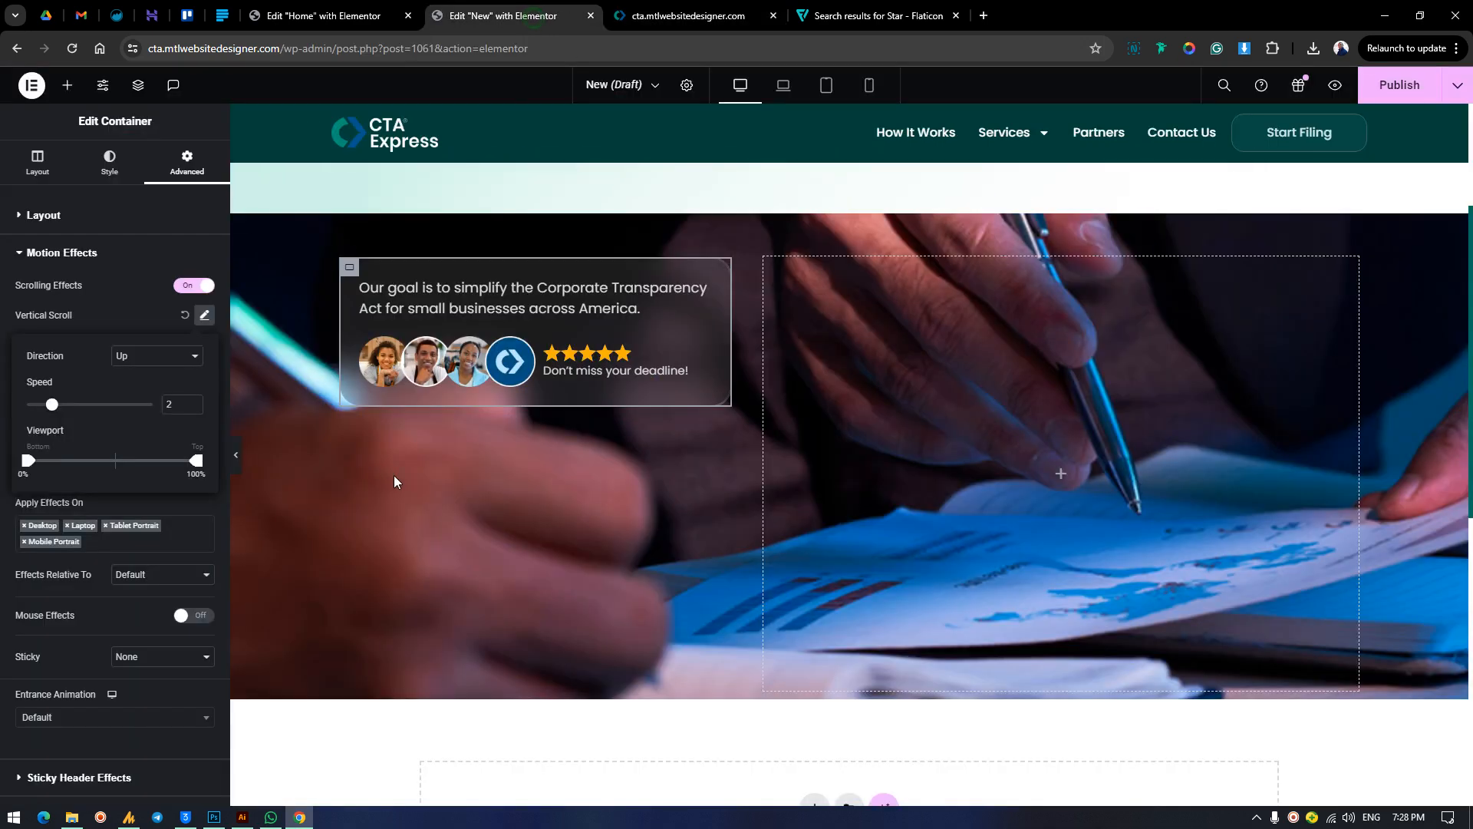
# Set the photo section container's minimum height to 745 px.
pyautogui.click(240, 223)
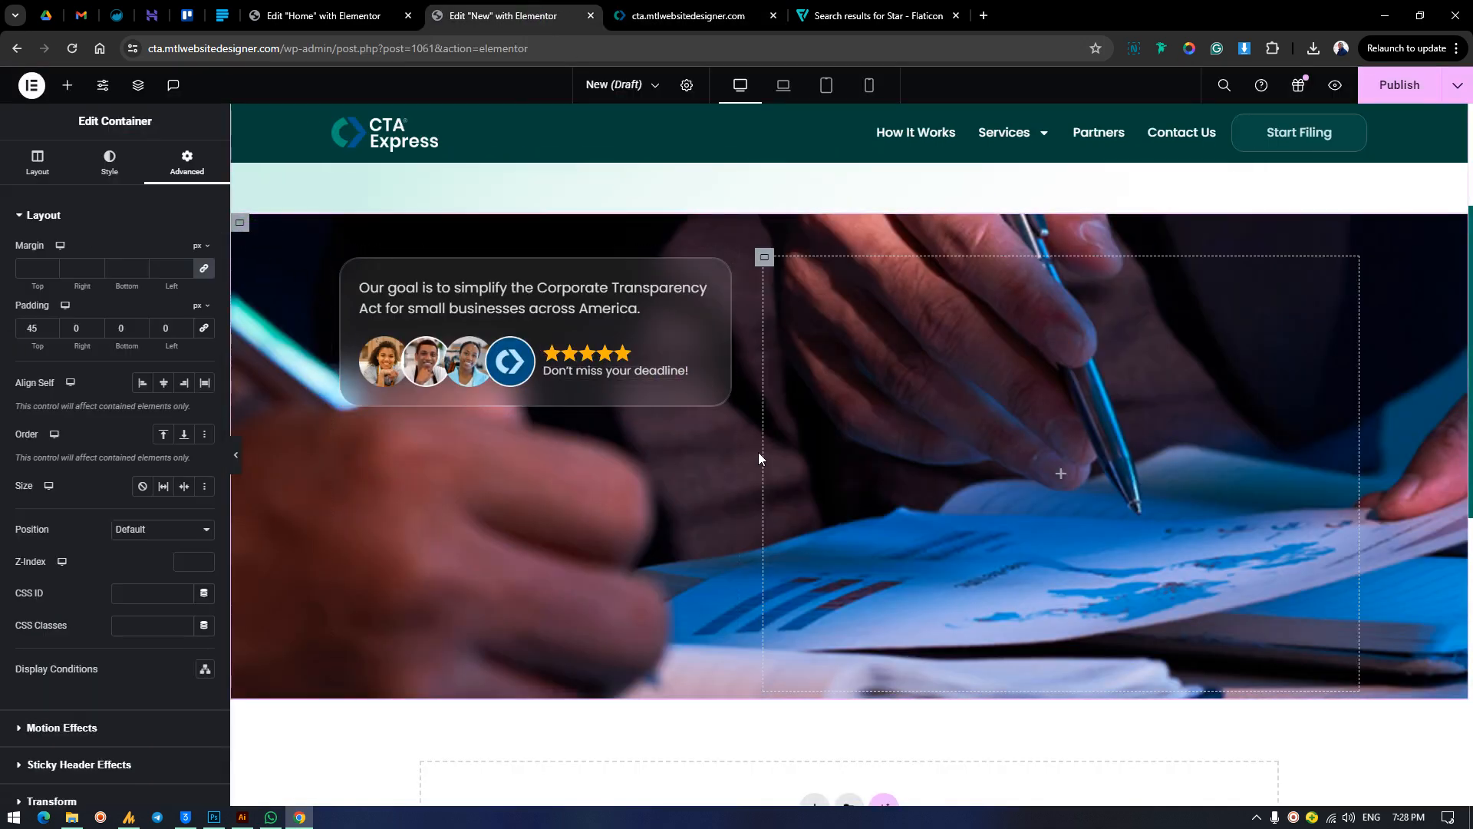
pyautogui.click(37, 164)
pyautogui.moveTo(88, 404); pyautogui.dragTo(91, 409)
pyautogui.scroll(-1, 122, 514)
pyautogui.scroll(1, 114, 158)
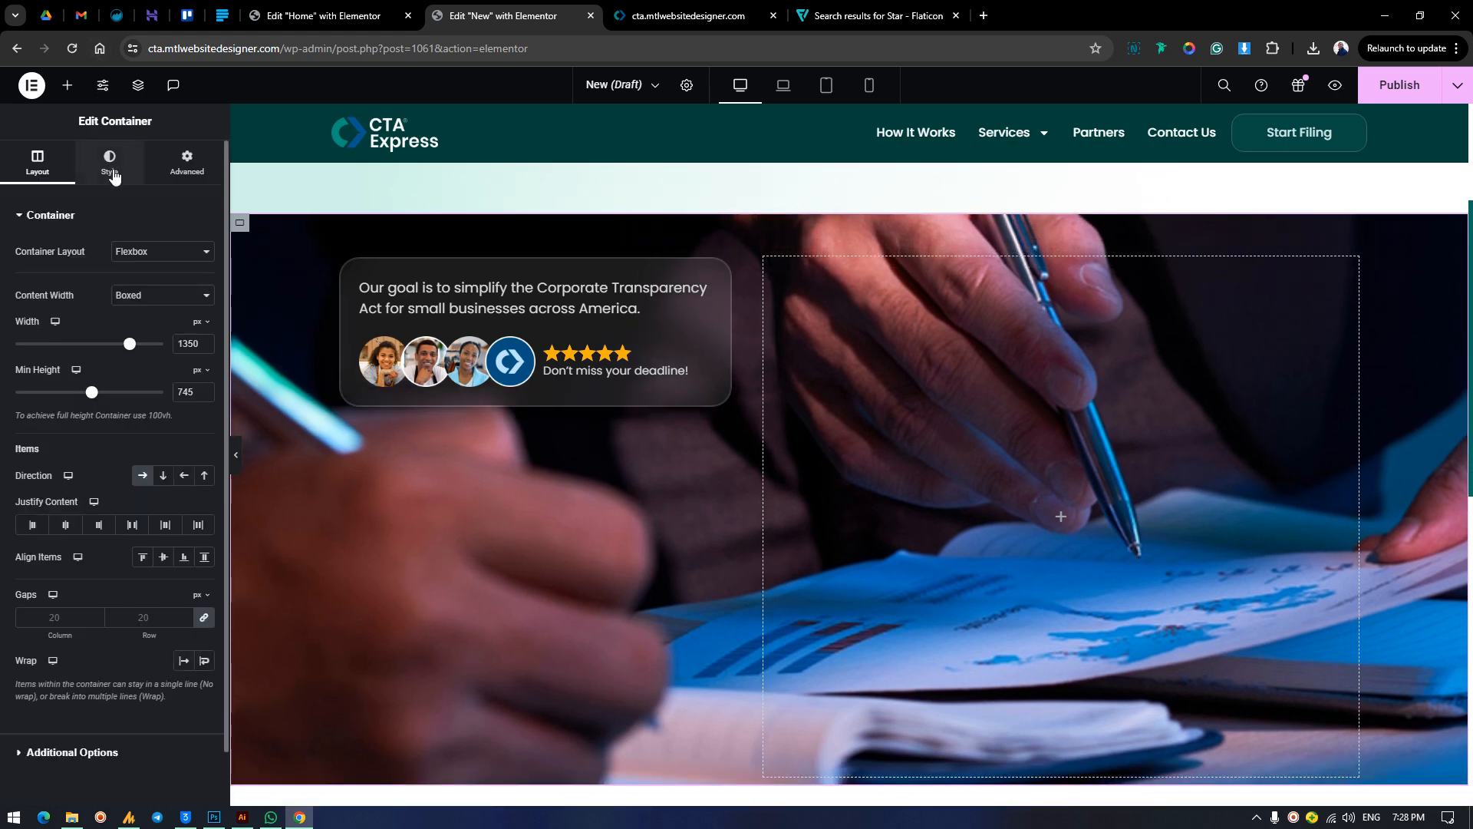
# Try the Auto, Default, Contain and Custom display sizes on the photo section's background image, and restore Cover.
pyautogui.scroll(-3, 91, 444)
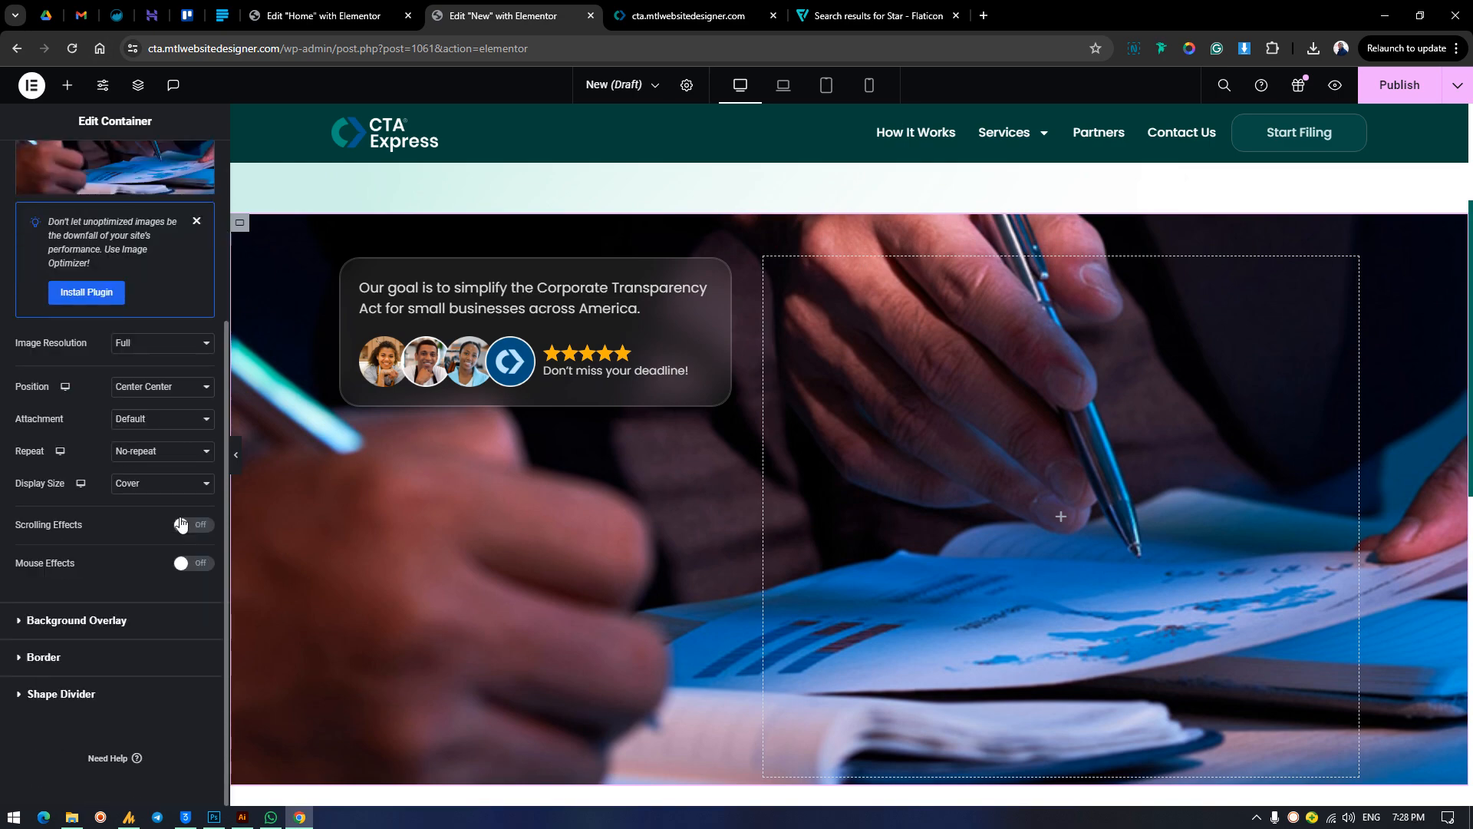
pyautogui.click(164, 483)
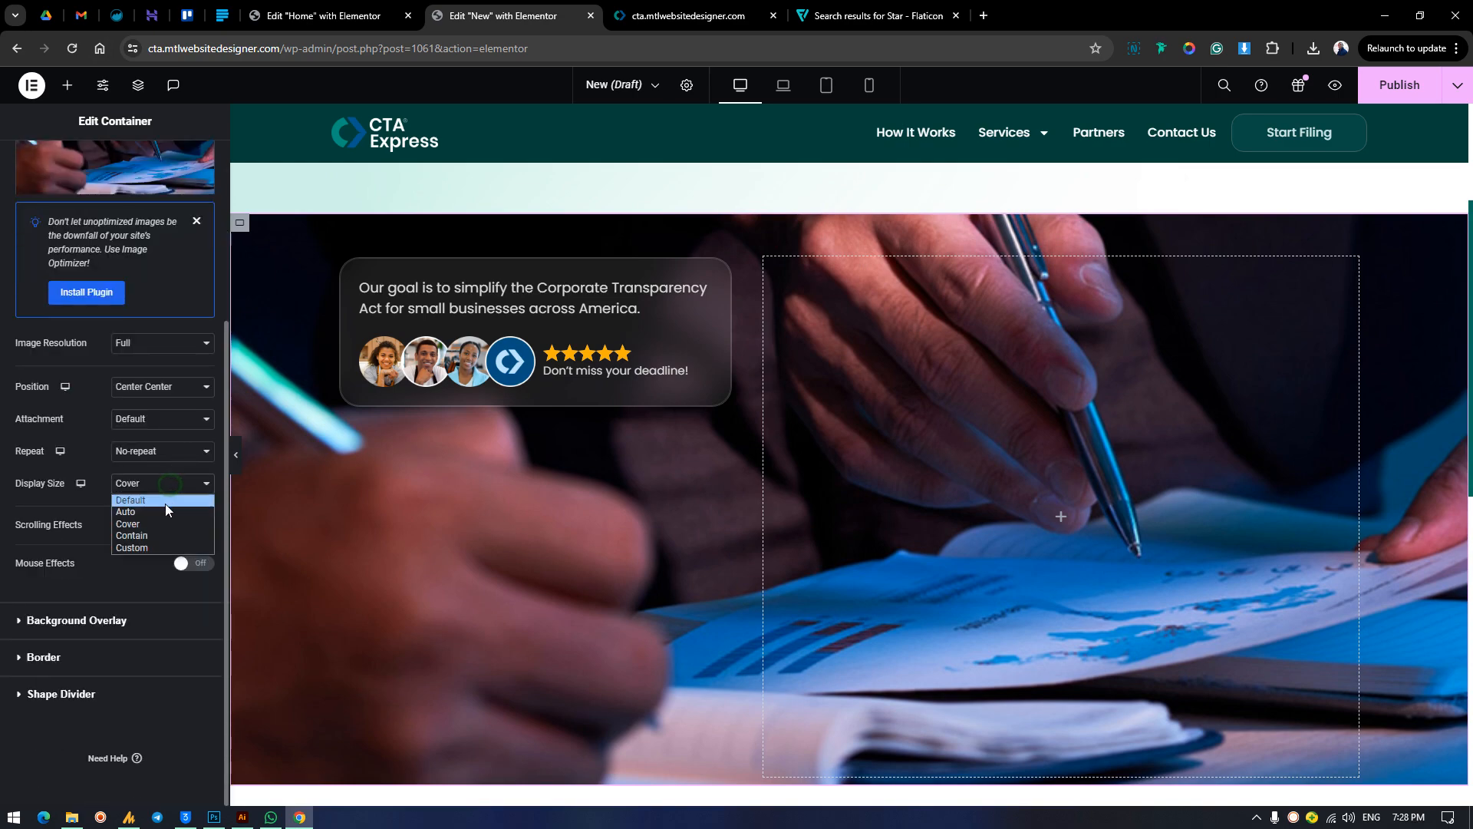
pyautogui.click(164, 511)
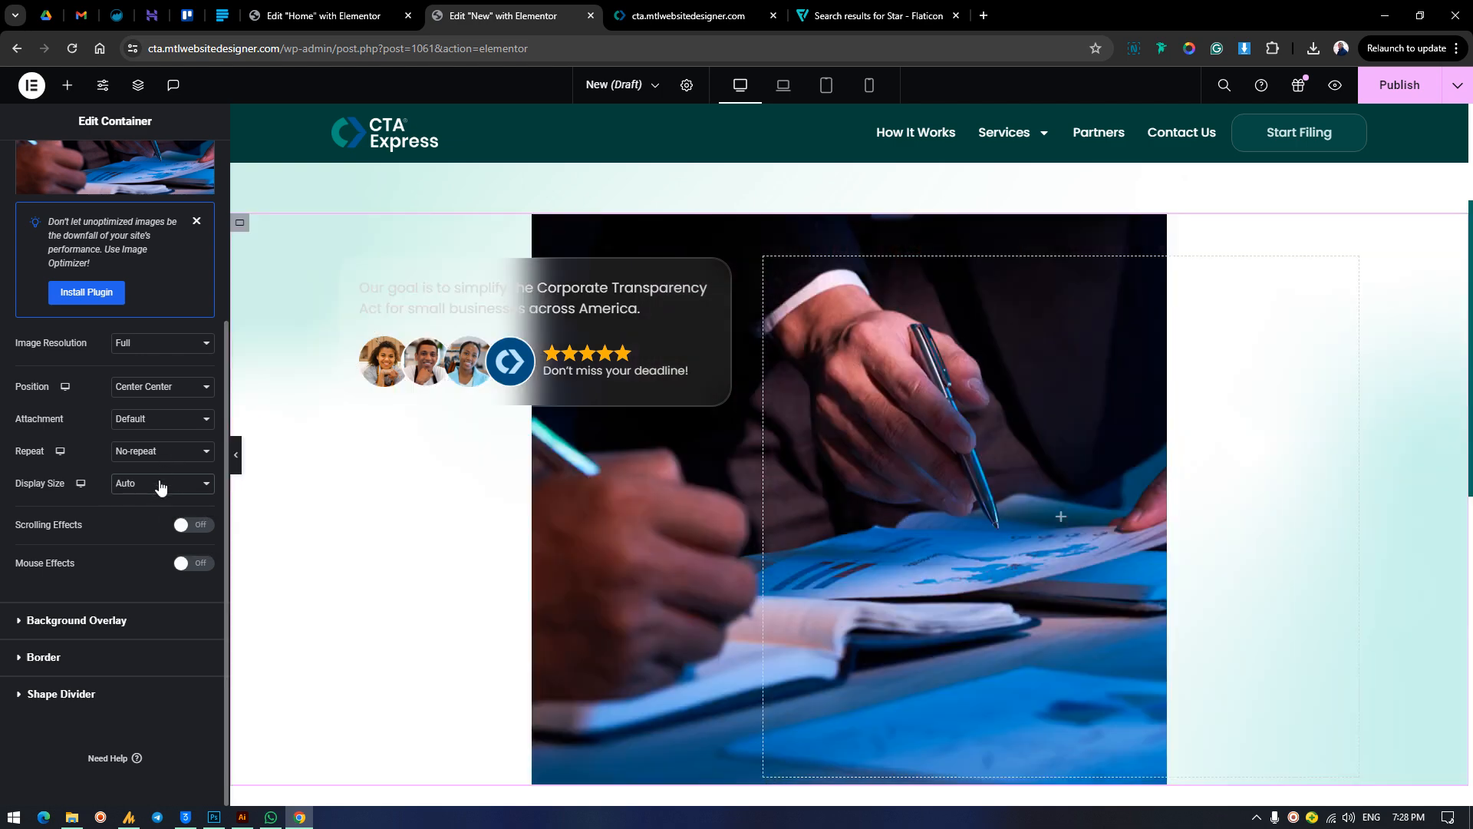
pyautogui.click(163, 483)
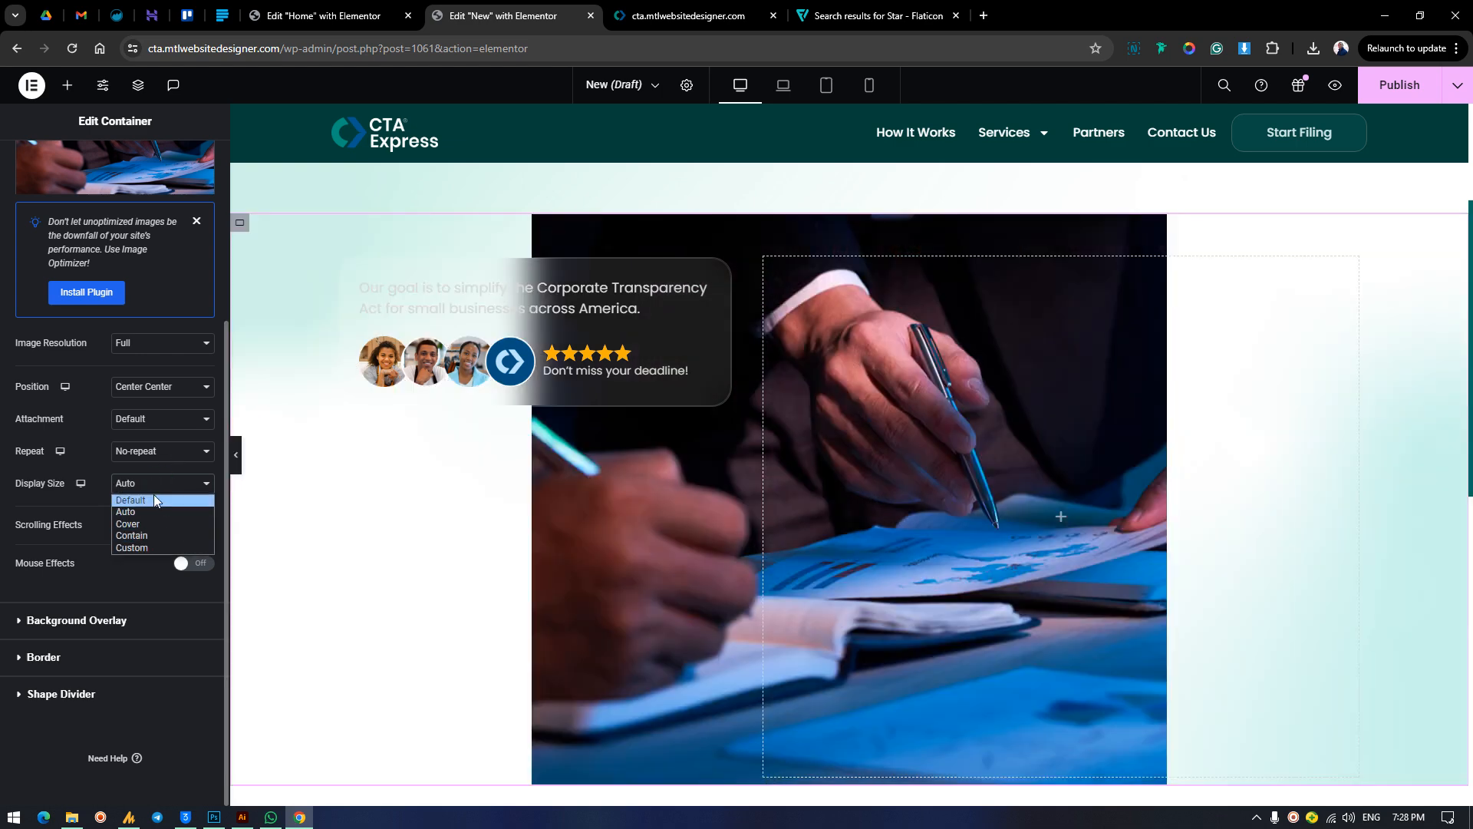
pyautogui.click(151, 503)
pyautogui.click(158, 483)
pyautogui.click(153, 531)
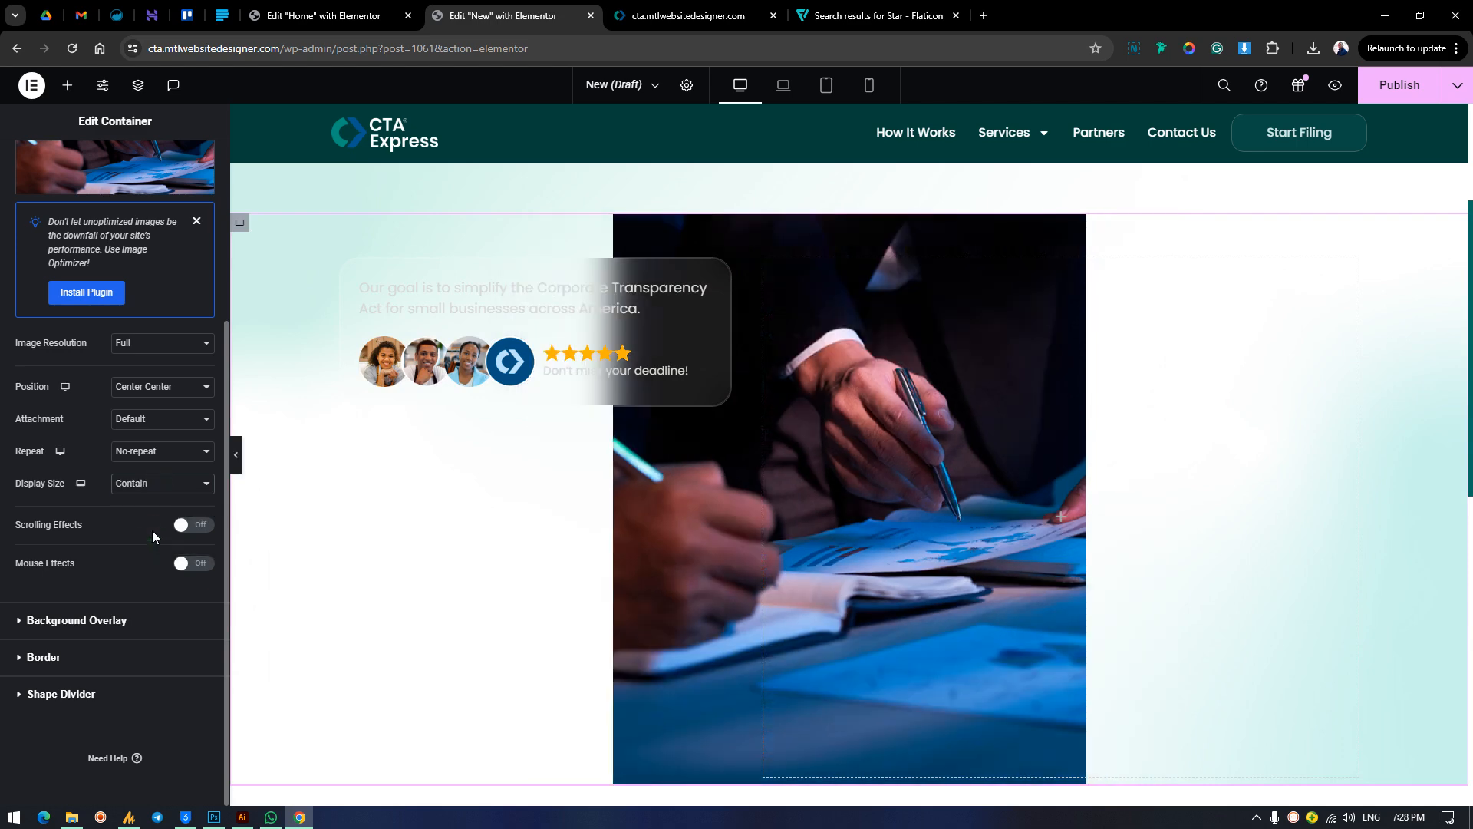
pyautogui.click(157, 487)
pyautogui.click(154, 545)
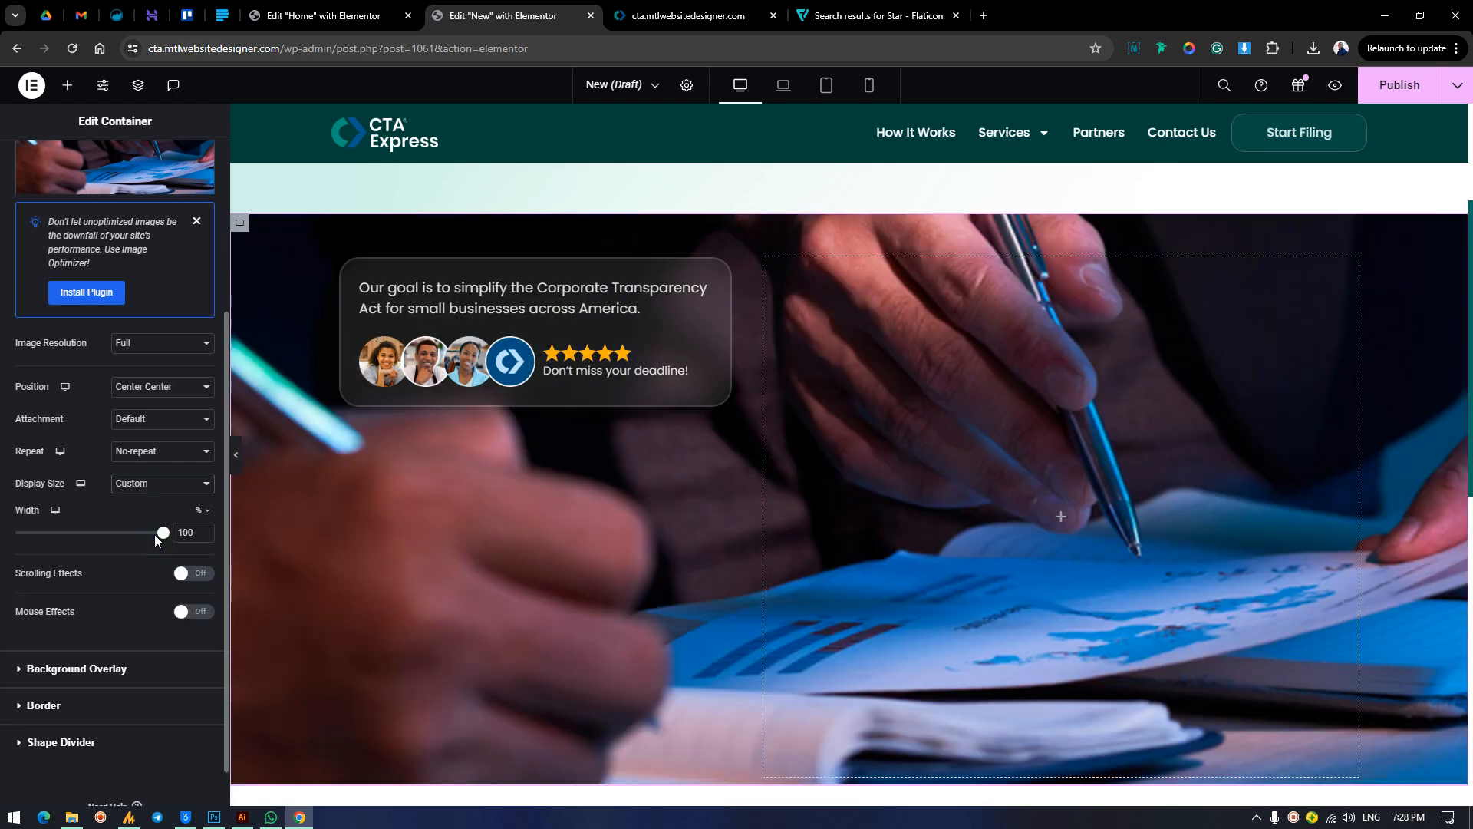
pyautogui.moveTo(167, 535)
pyautogui.mouseDown()
pyautogui.moveTo(132, 533)
pyautogui.moveTo(170, 532)
pyautogui.mouseUp()
pyautogui.click(156, 485)
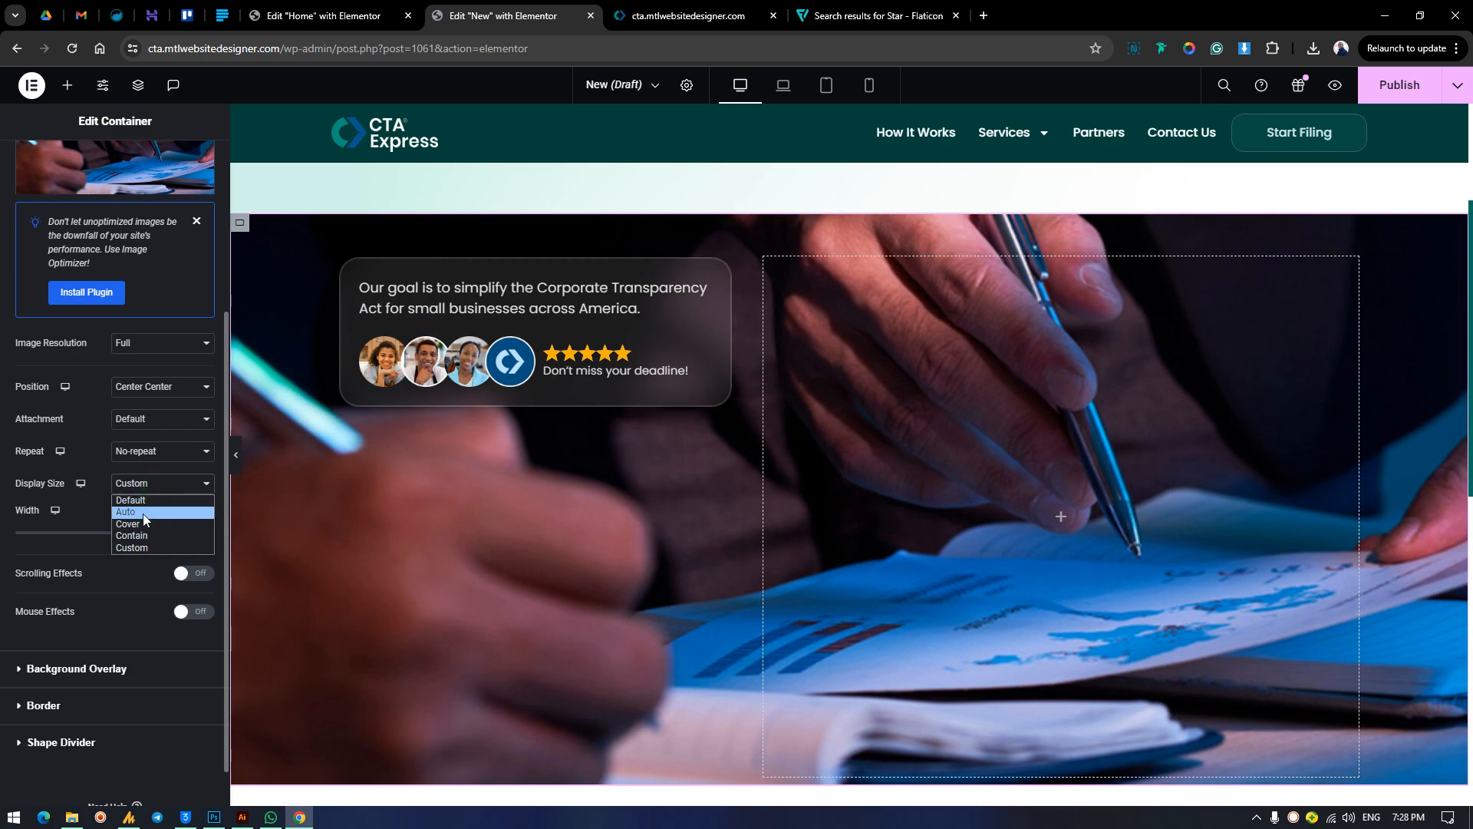
pyautogui.click(141, 522)
# Replace the photo section's background image with gged.jpg from the media library and preview it on the page.
pyautogui.scroll(3, 118, 365)
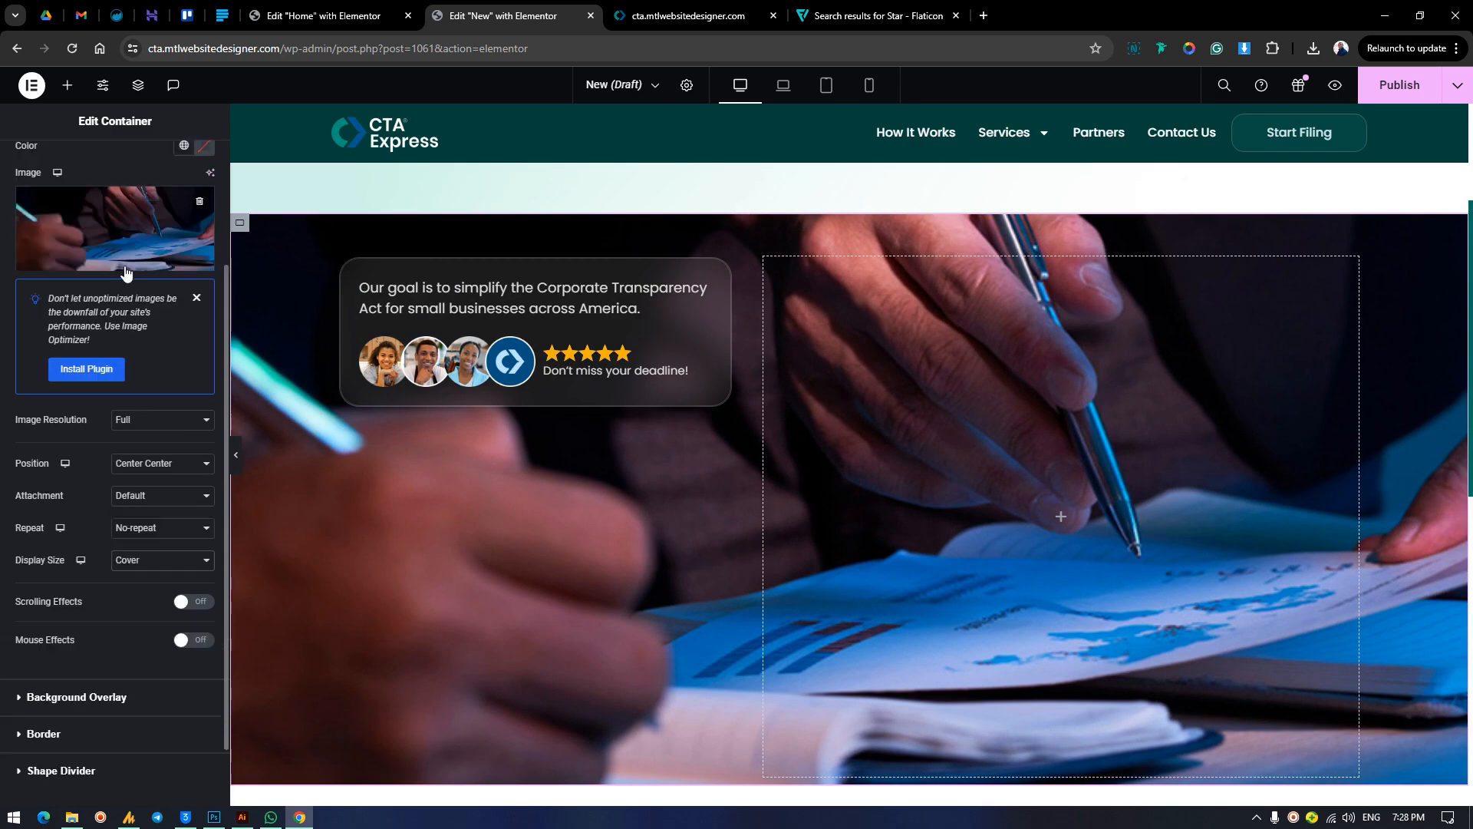
pyautogui.click(108, 406)
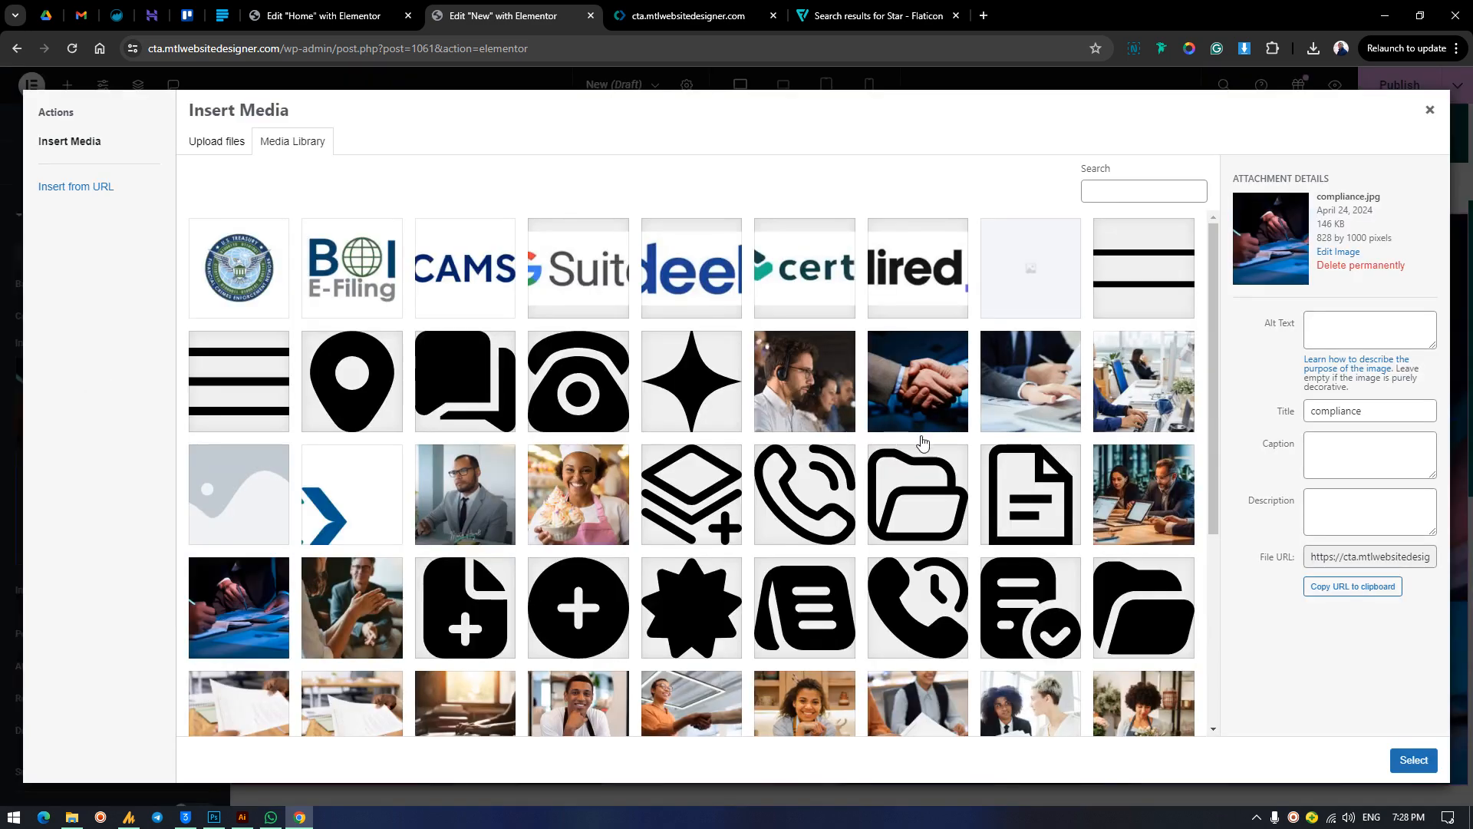
pyautogui.scroll(-3, 861, 486)
pyautogui.scroll(-2, 861, 486)
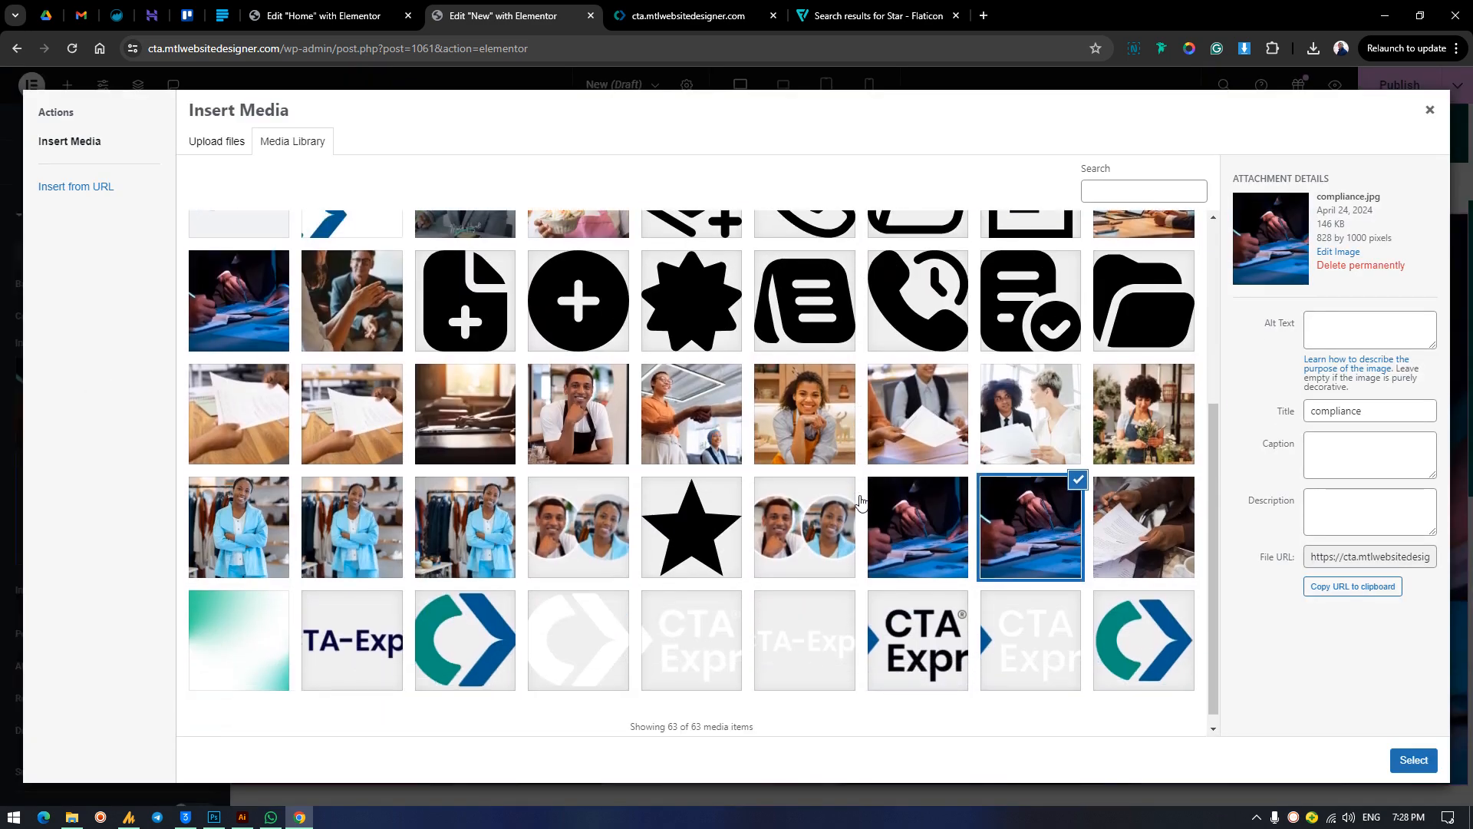
pyautogui.click(903, 534)
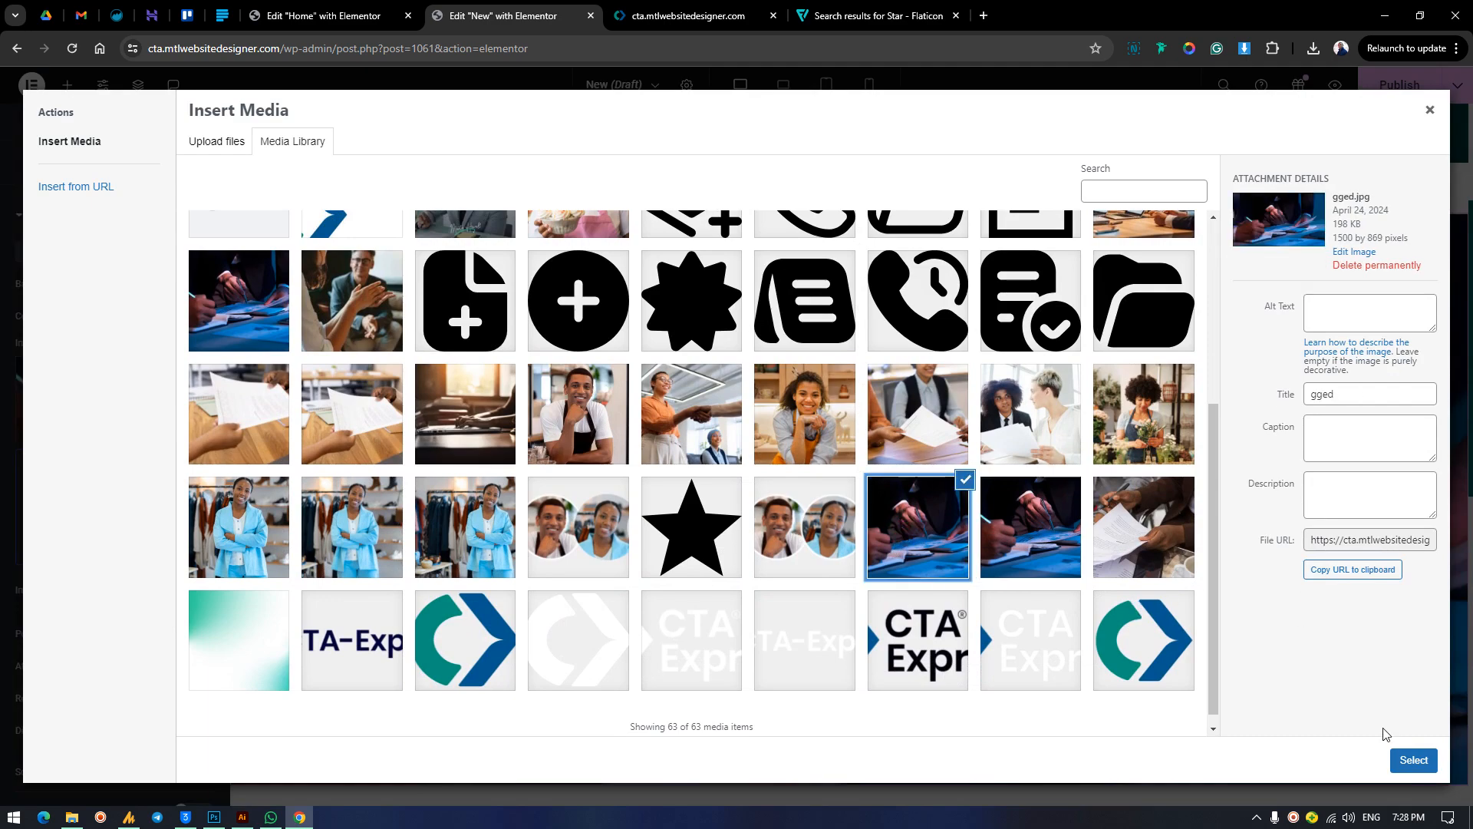
pyautogui.click(1411, 759)
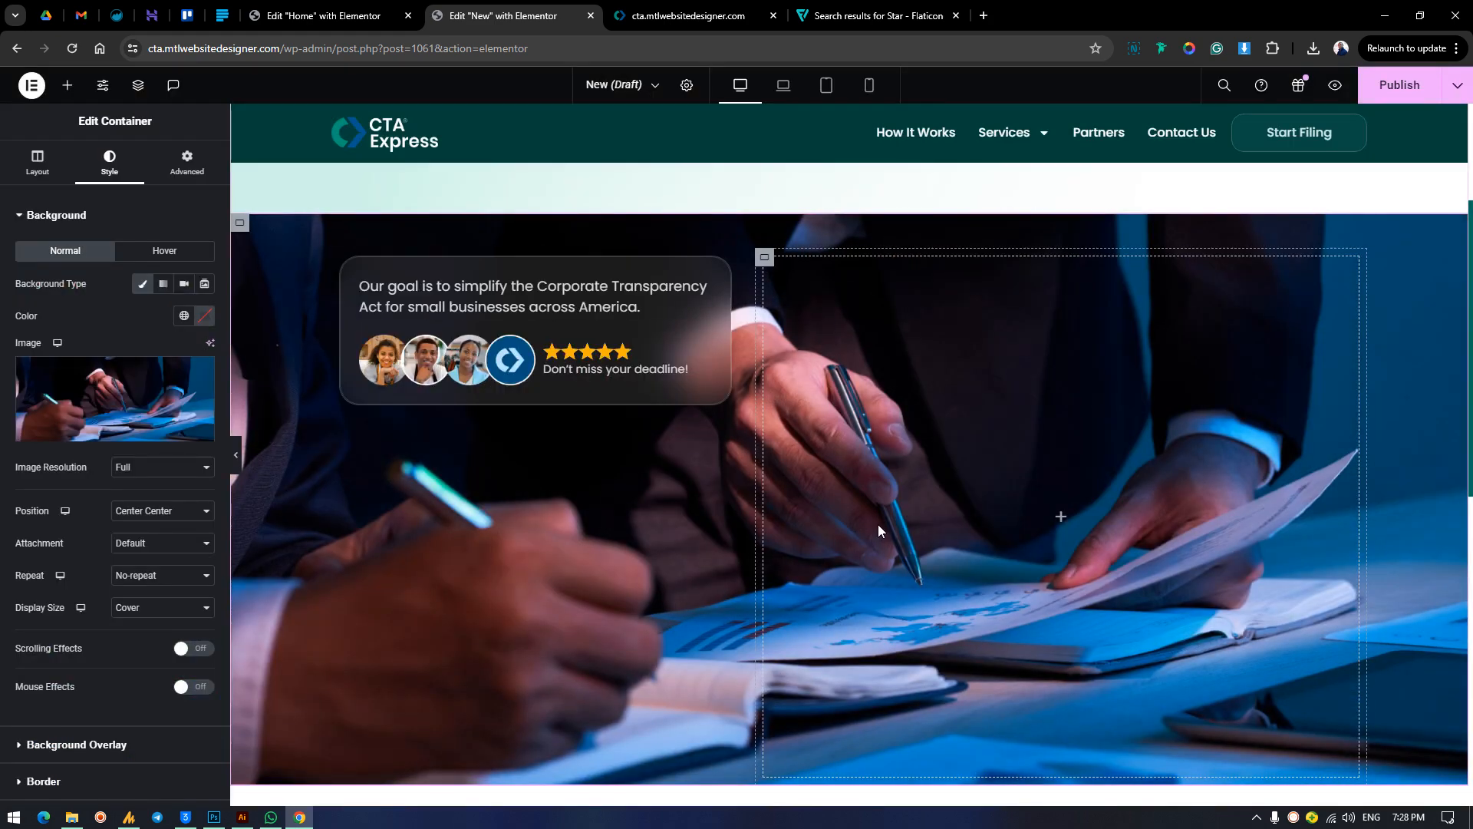
pyautogui.scroll(-3, 794, 576)
pyautogui.scroll(5, 795, 576)
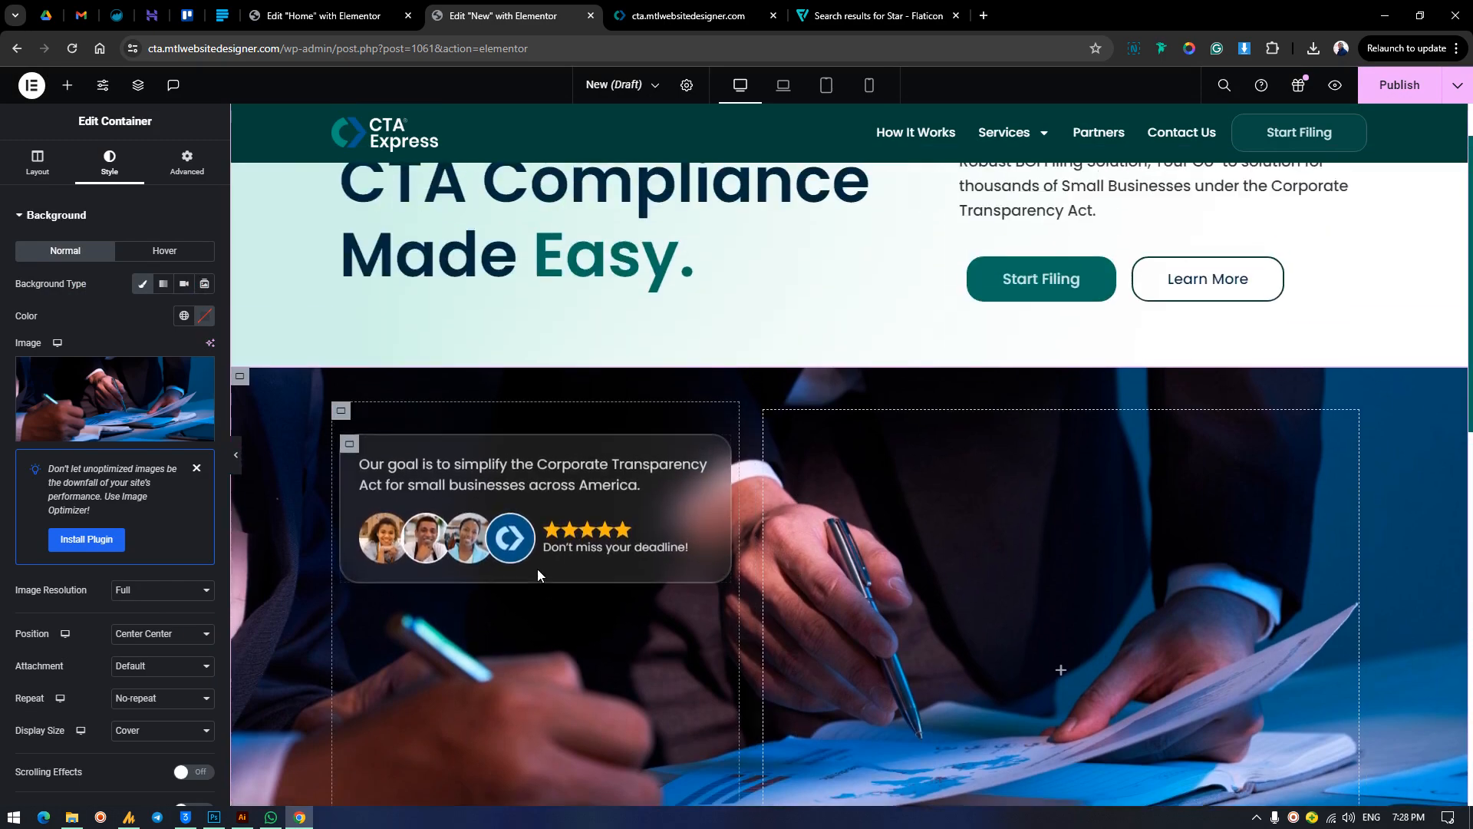
# Try Top Center for the photo section's background image position, and set it to Bottom Center.
pyautogui.scroll(-1, 535, 568)
pyautogui.scroll(-1, 106, 575)
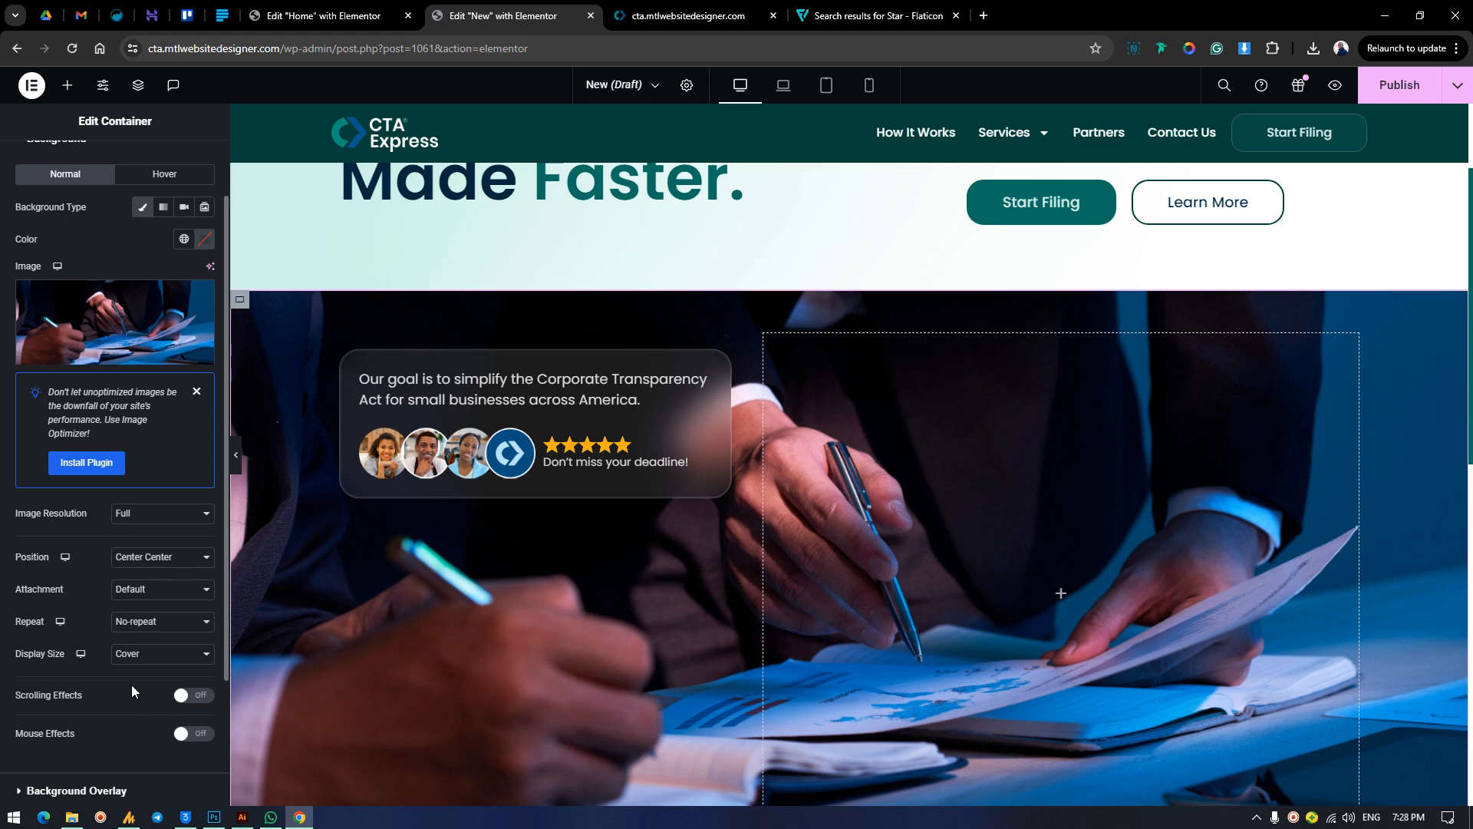
pyautogui.click(142, 656)
pyautogui.click(146, 660)
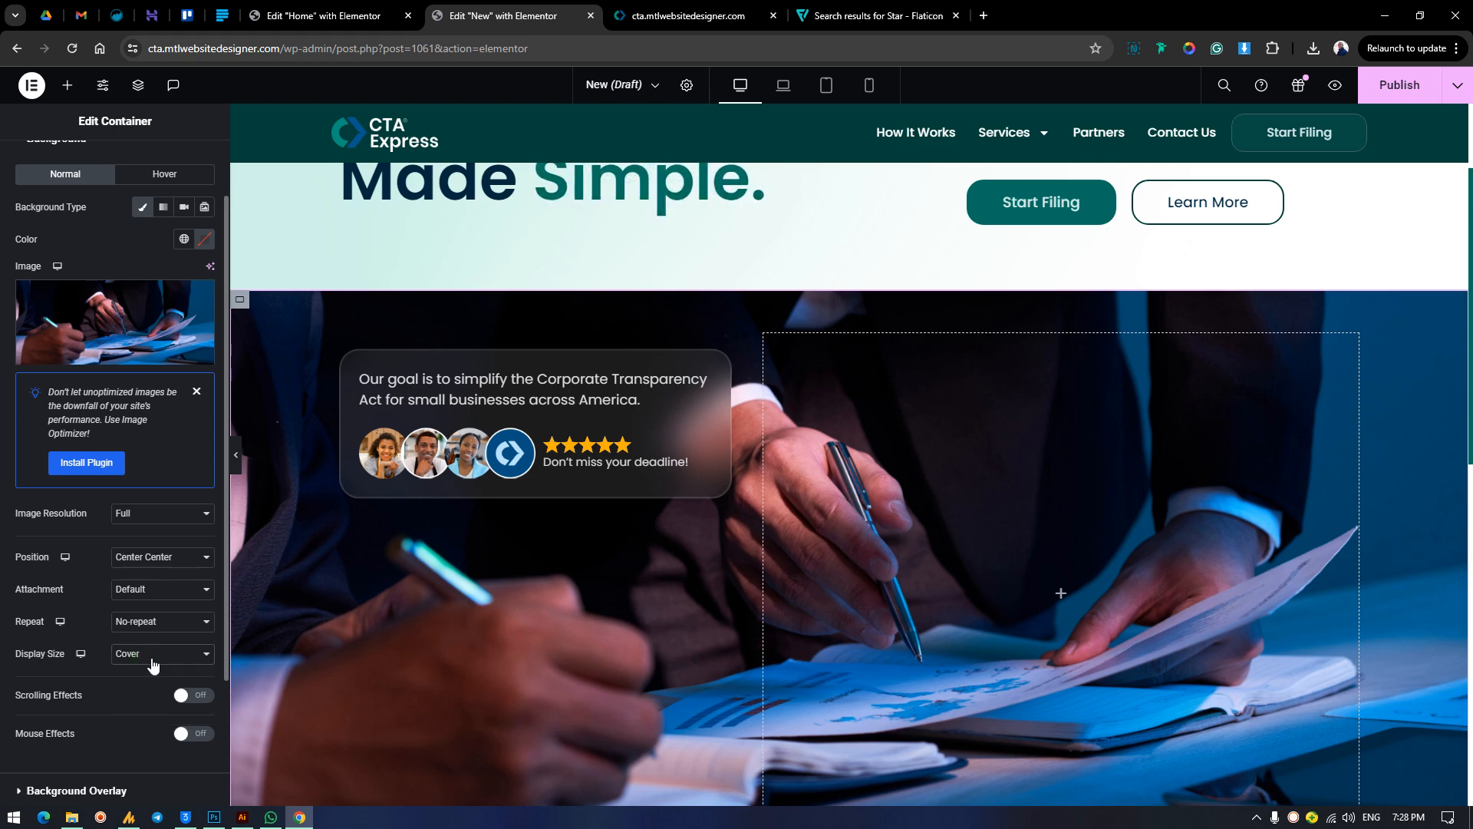
pyautogui.click(150, 559)
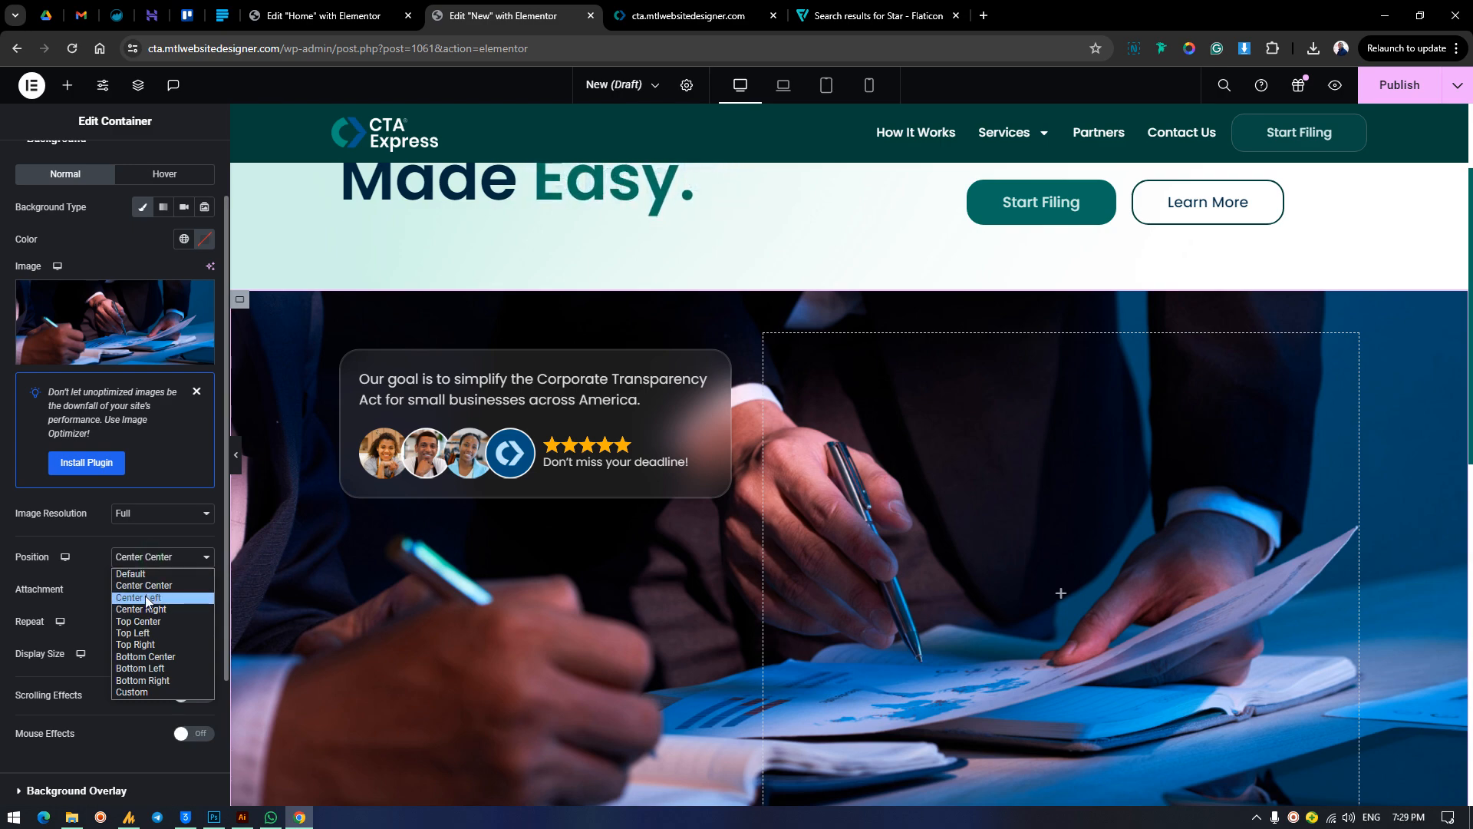
pyautogui.click(148, 623)
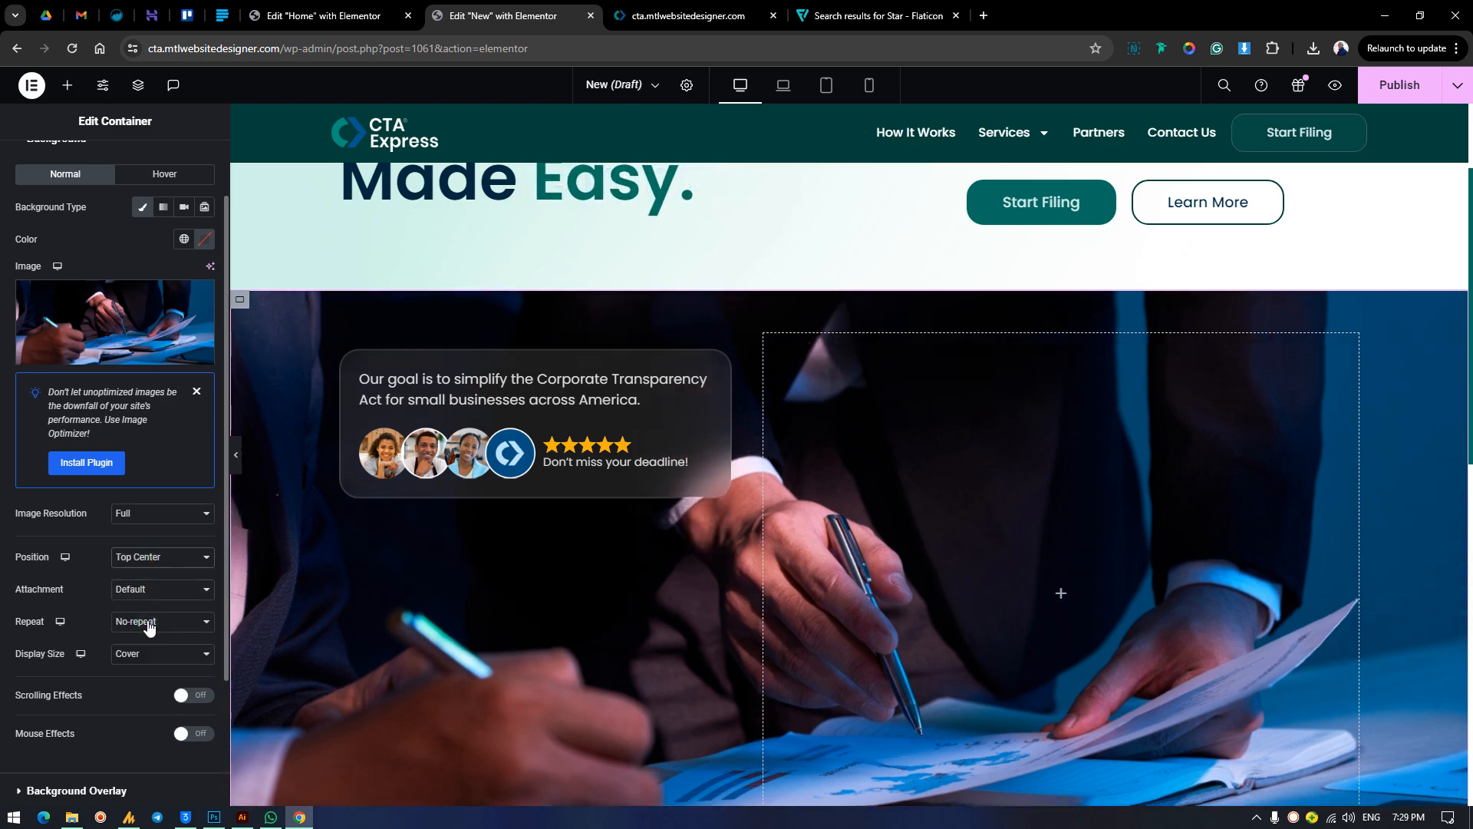
pyautogui.click(149, 560)
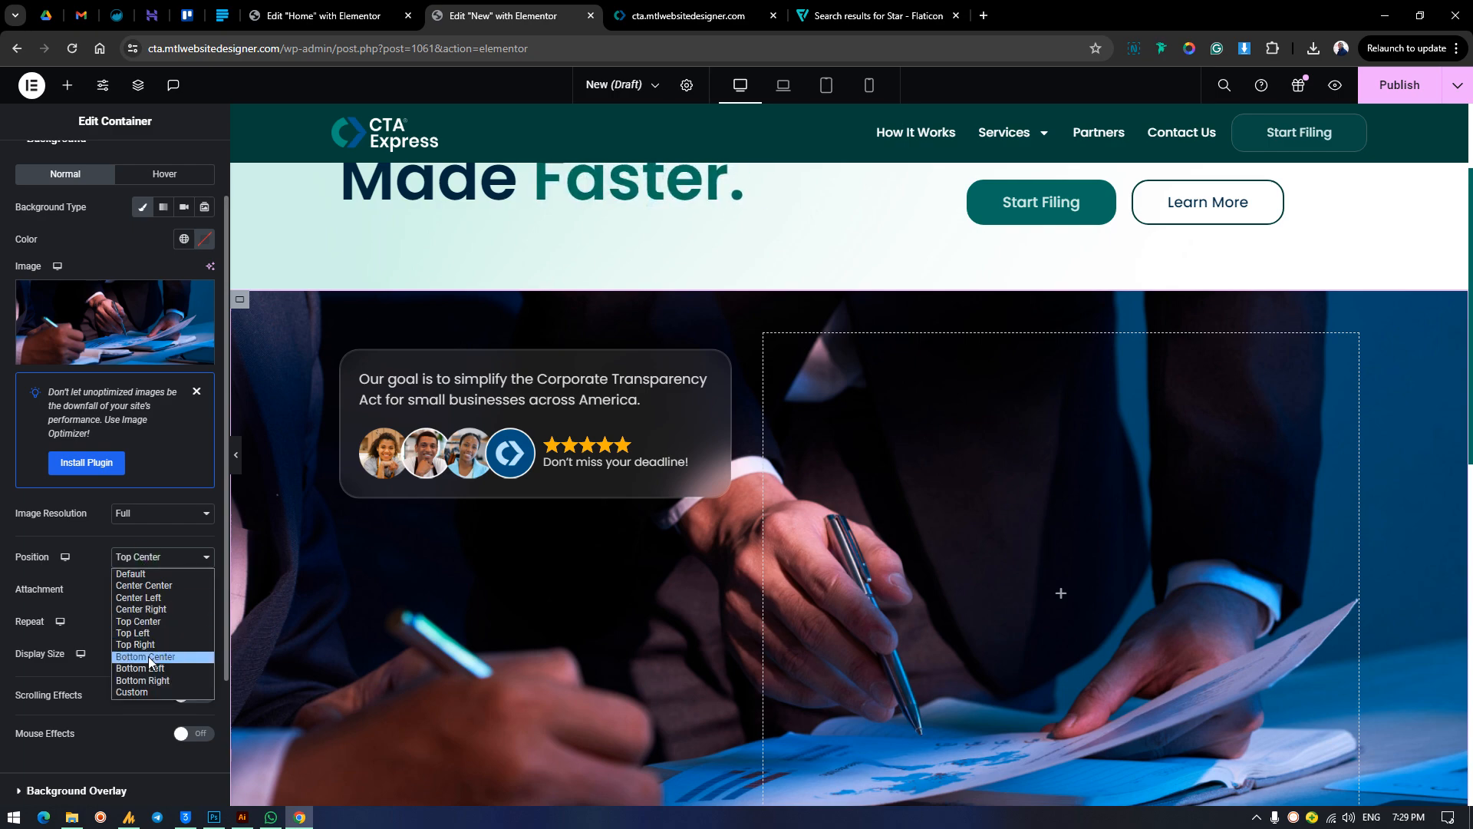
pyautogui.click(149, 657)
pyautogui.scroll(-3, 583, 552)
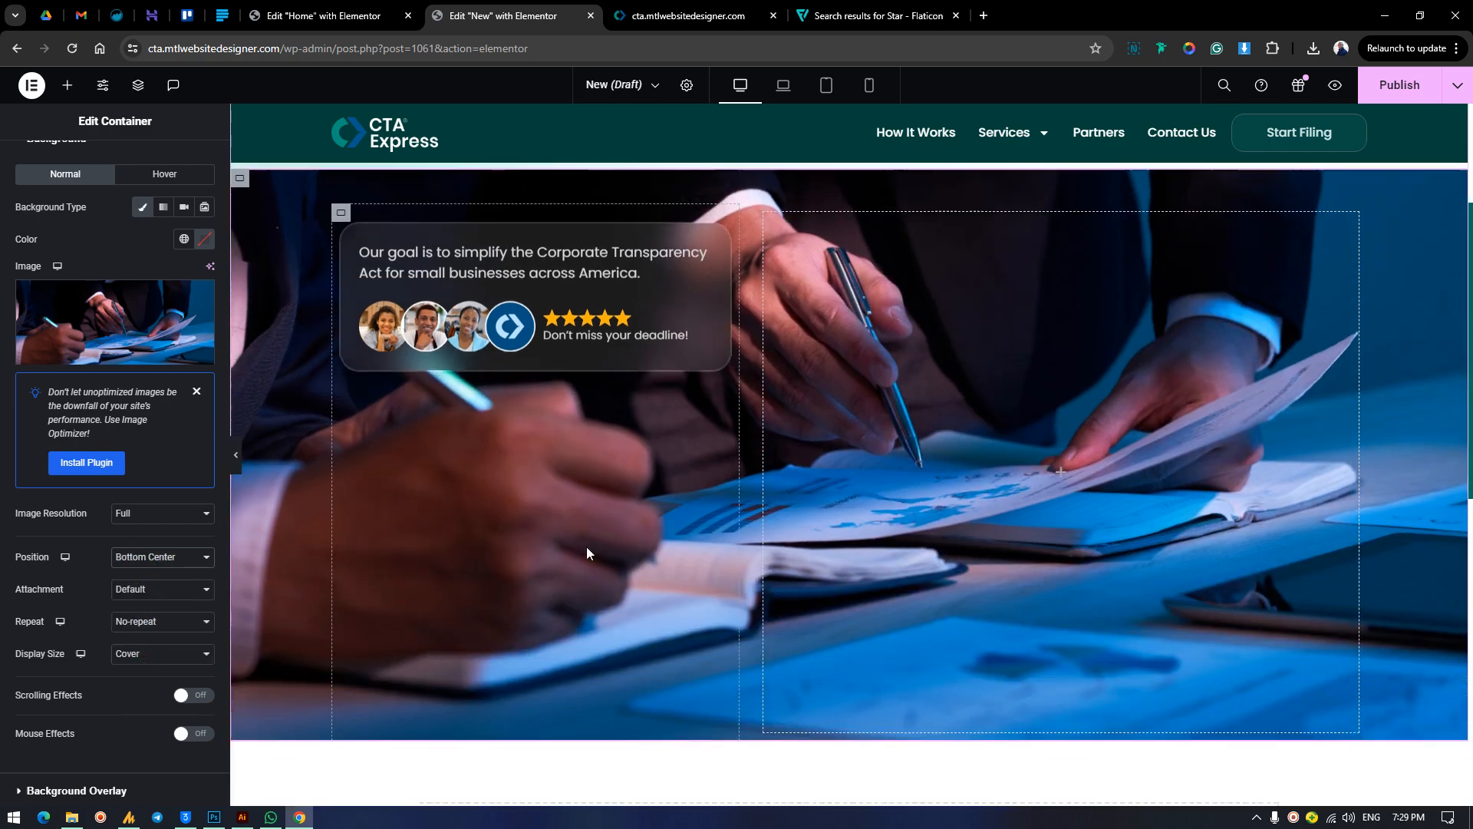
pyautogui.scroll(5, 586, 546)
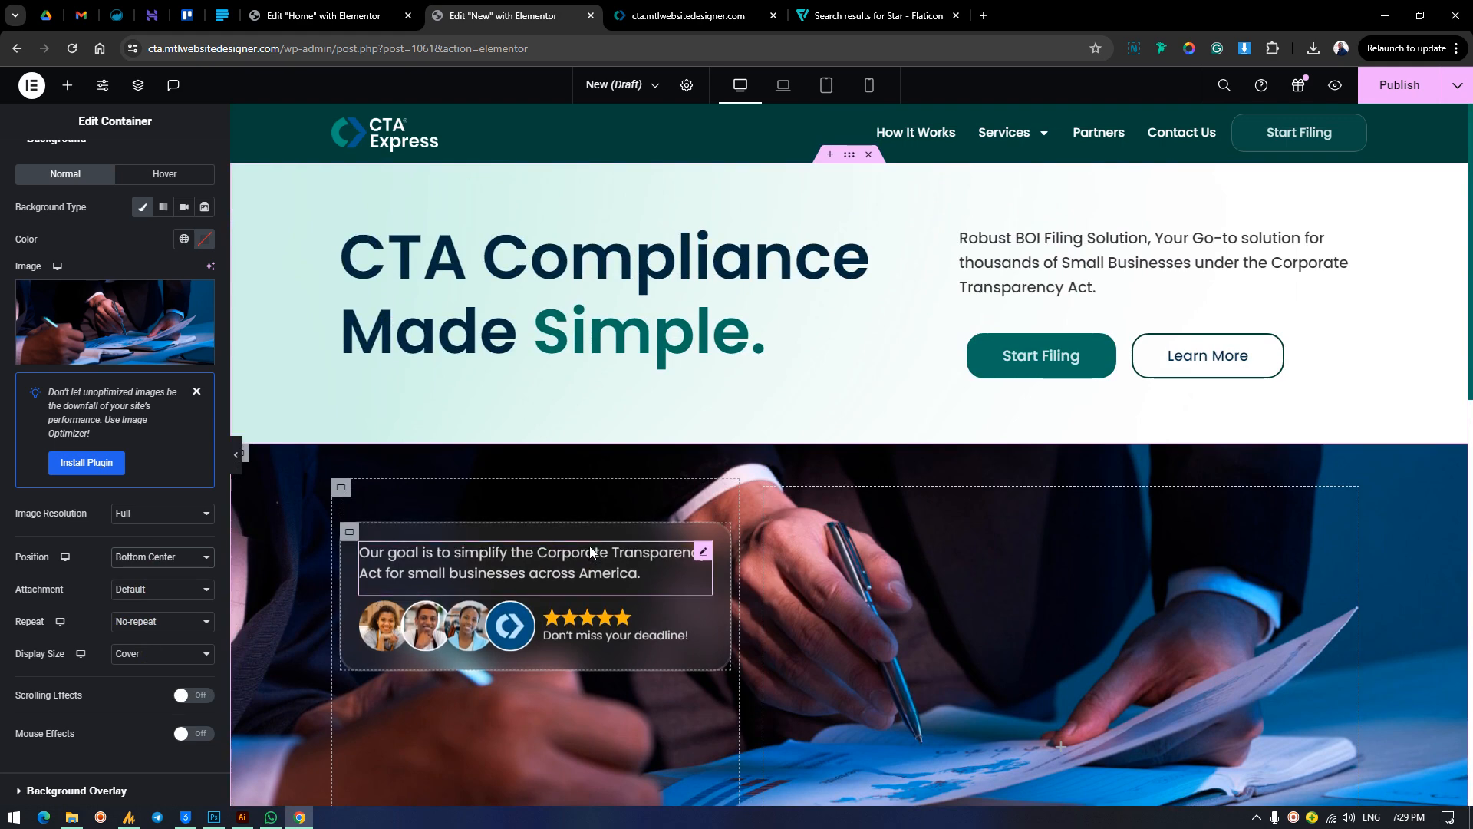
# Compare the repositioned background photo and glass card with the live homepage section.
pyautogui.click(688, 15)
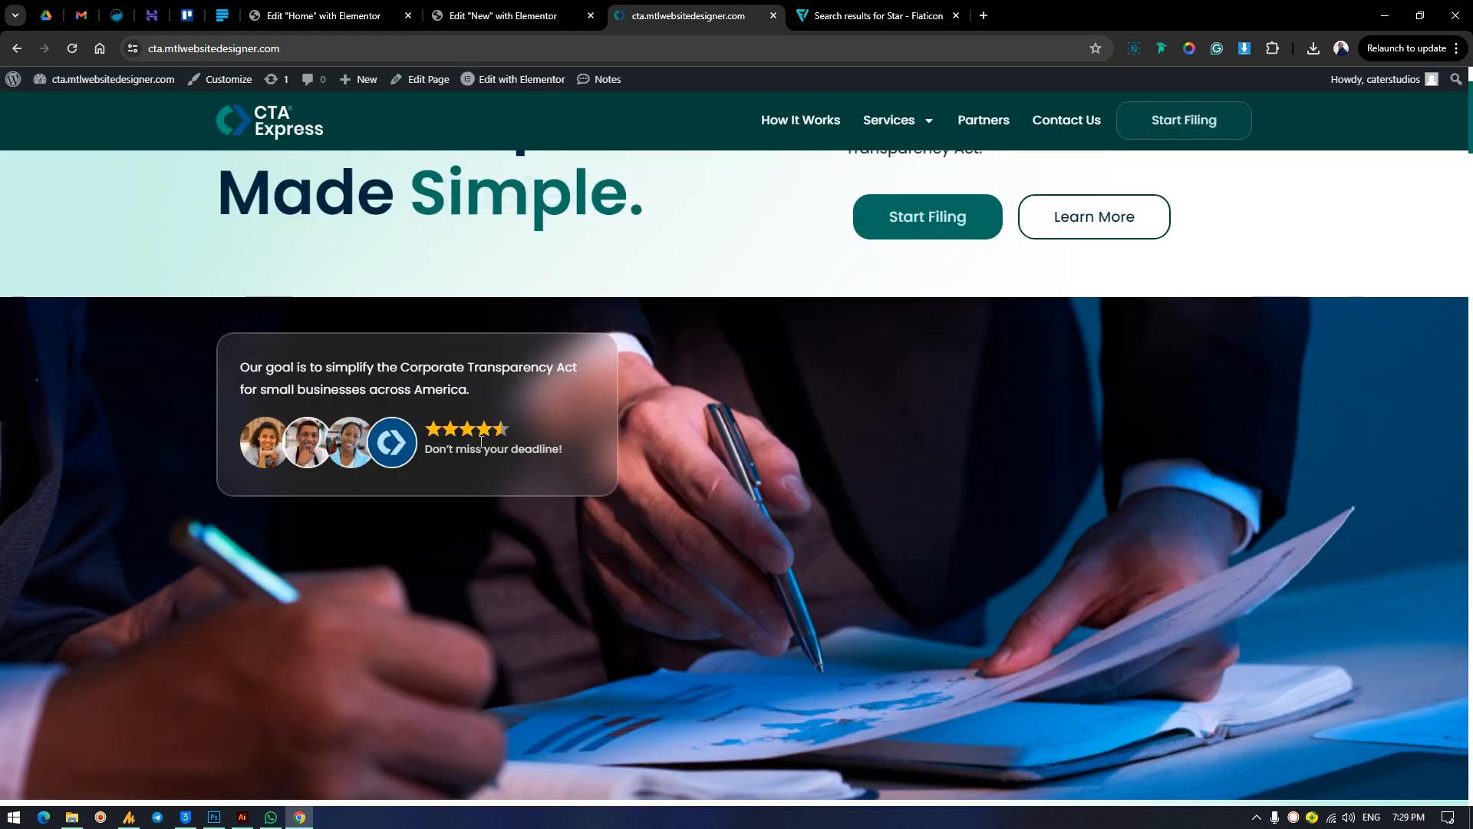
pyautogui.click(507, 16)
pyautogui.scroll(-1, 656, 619)
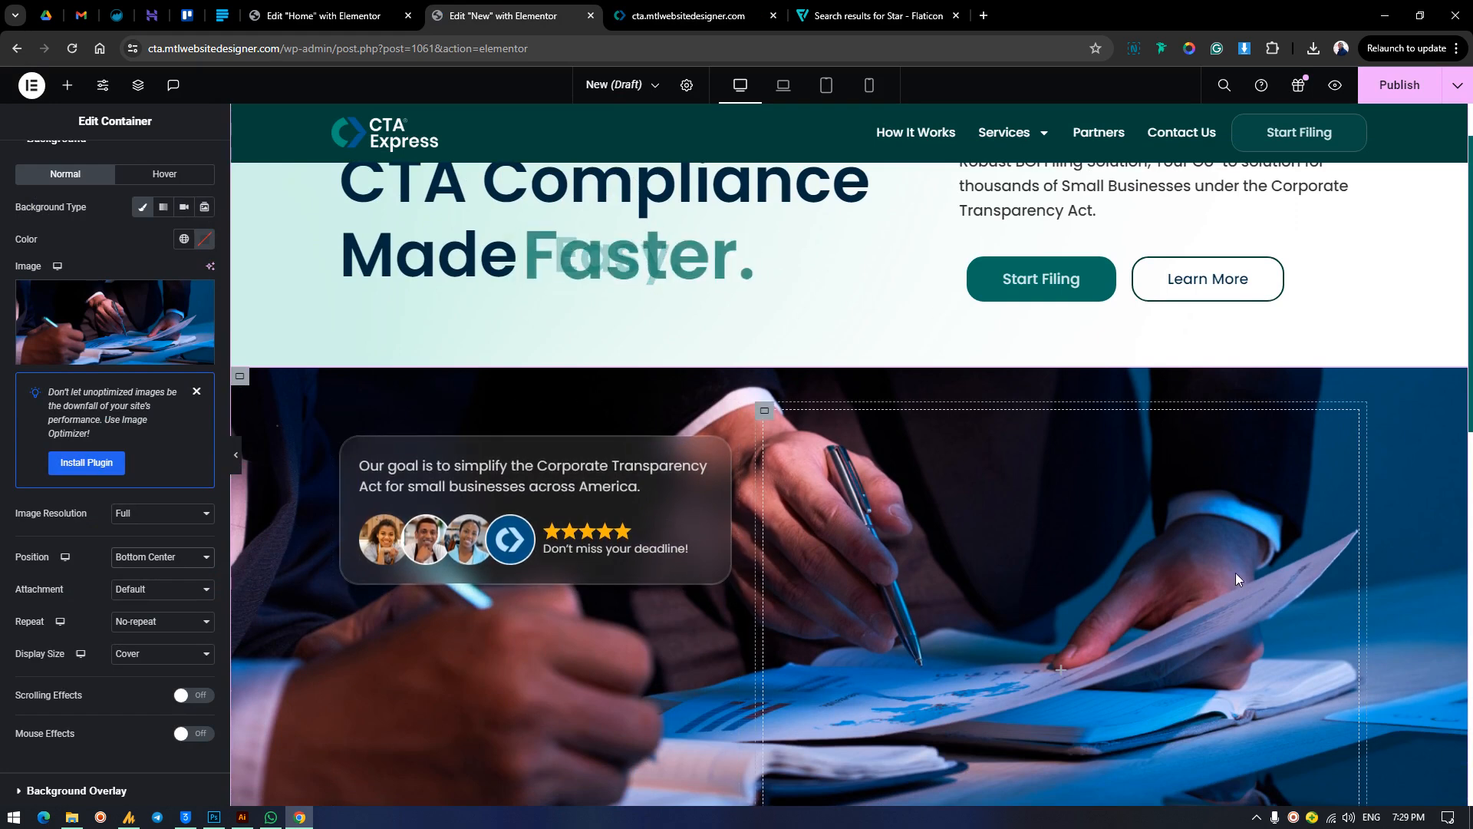
pyautogui.scroll(1, 1235, 572)
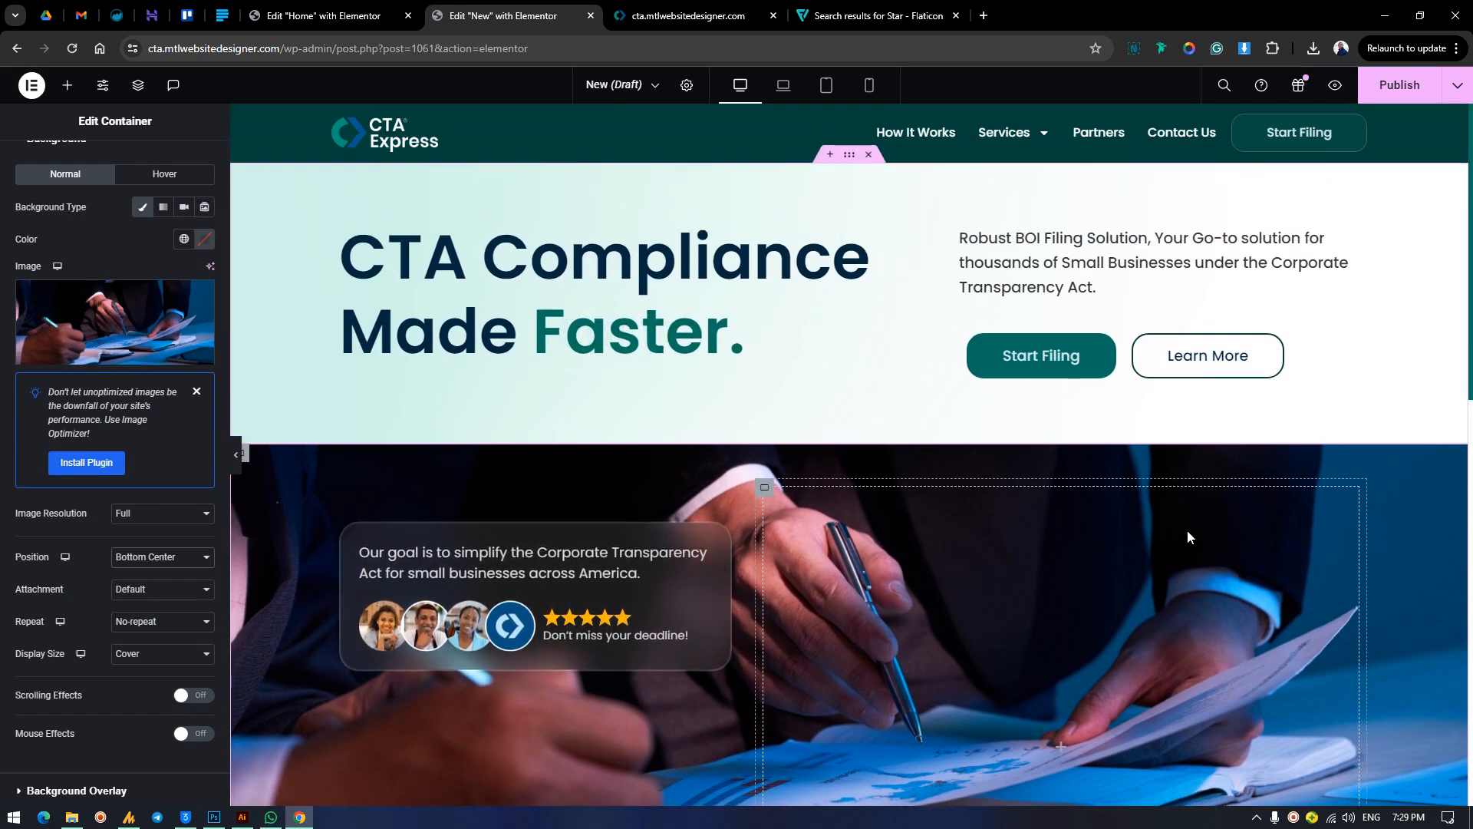